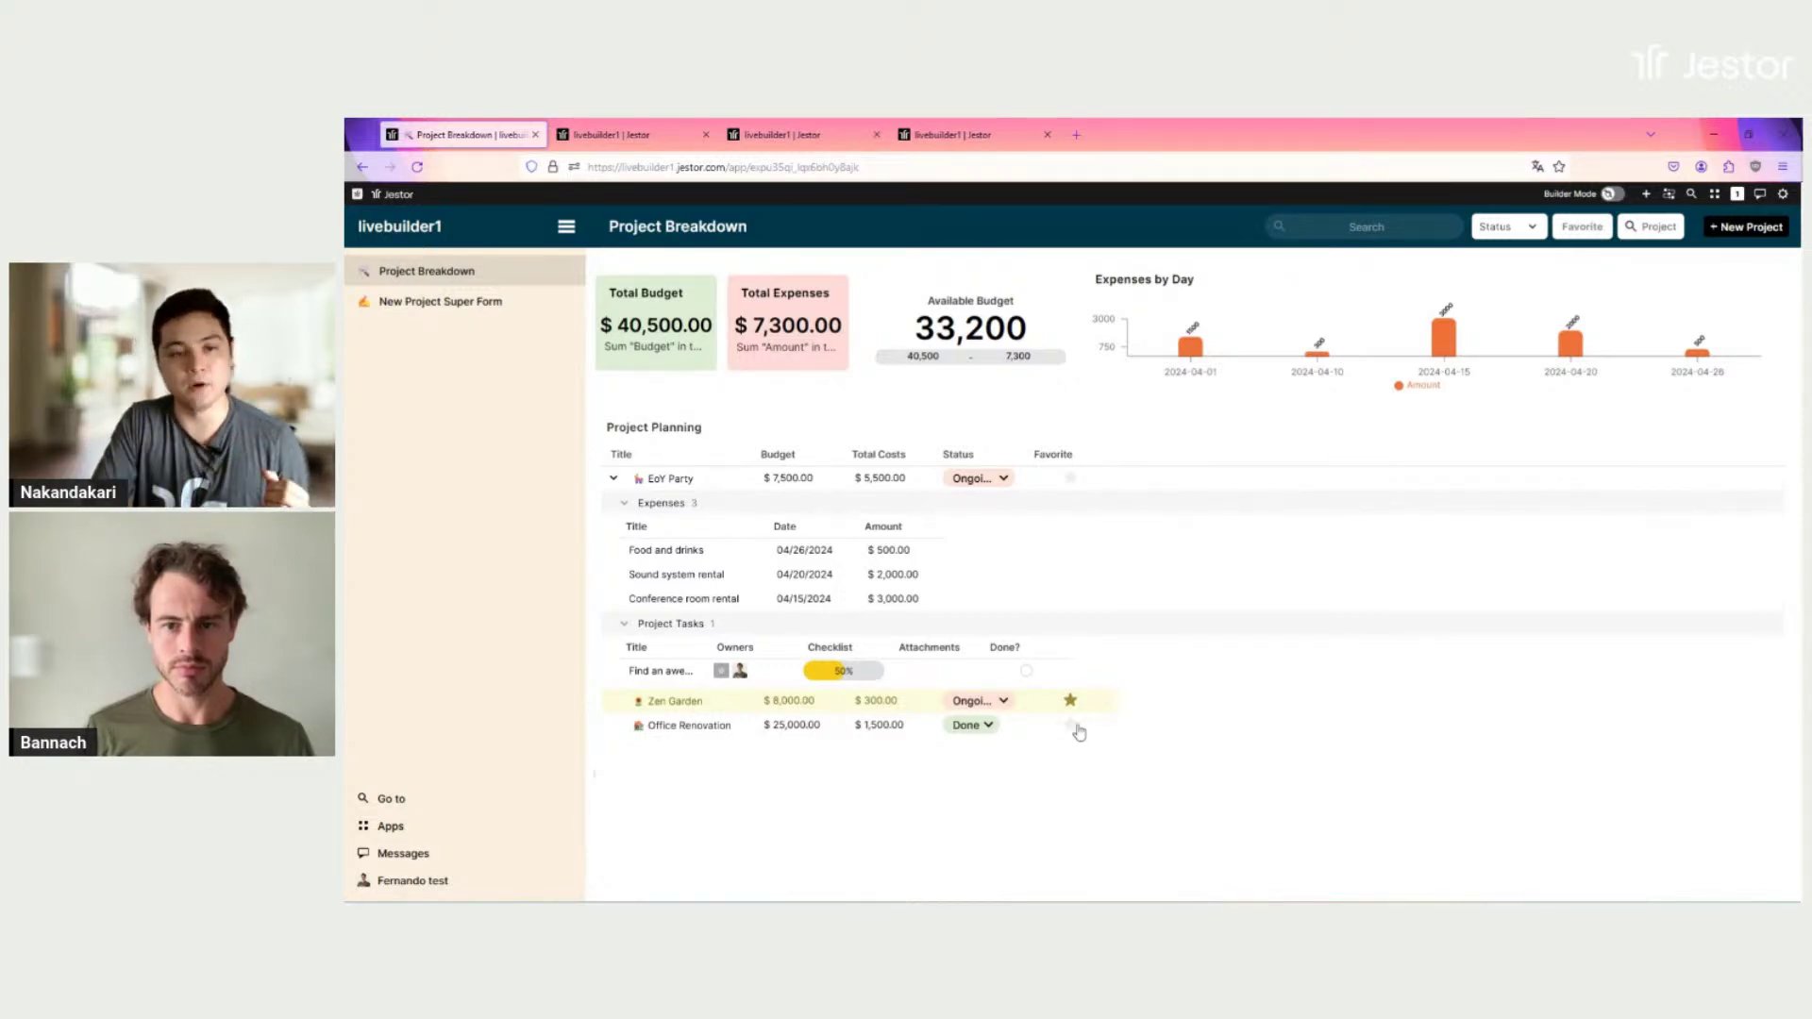
Step: Collapse the EoY Party project and place the Project Cost Breakdown browser tab ahead of the Expenses tab, closing the Budget Use field's options
left_click(614, 480)
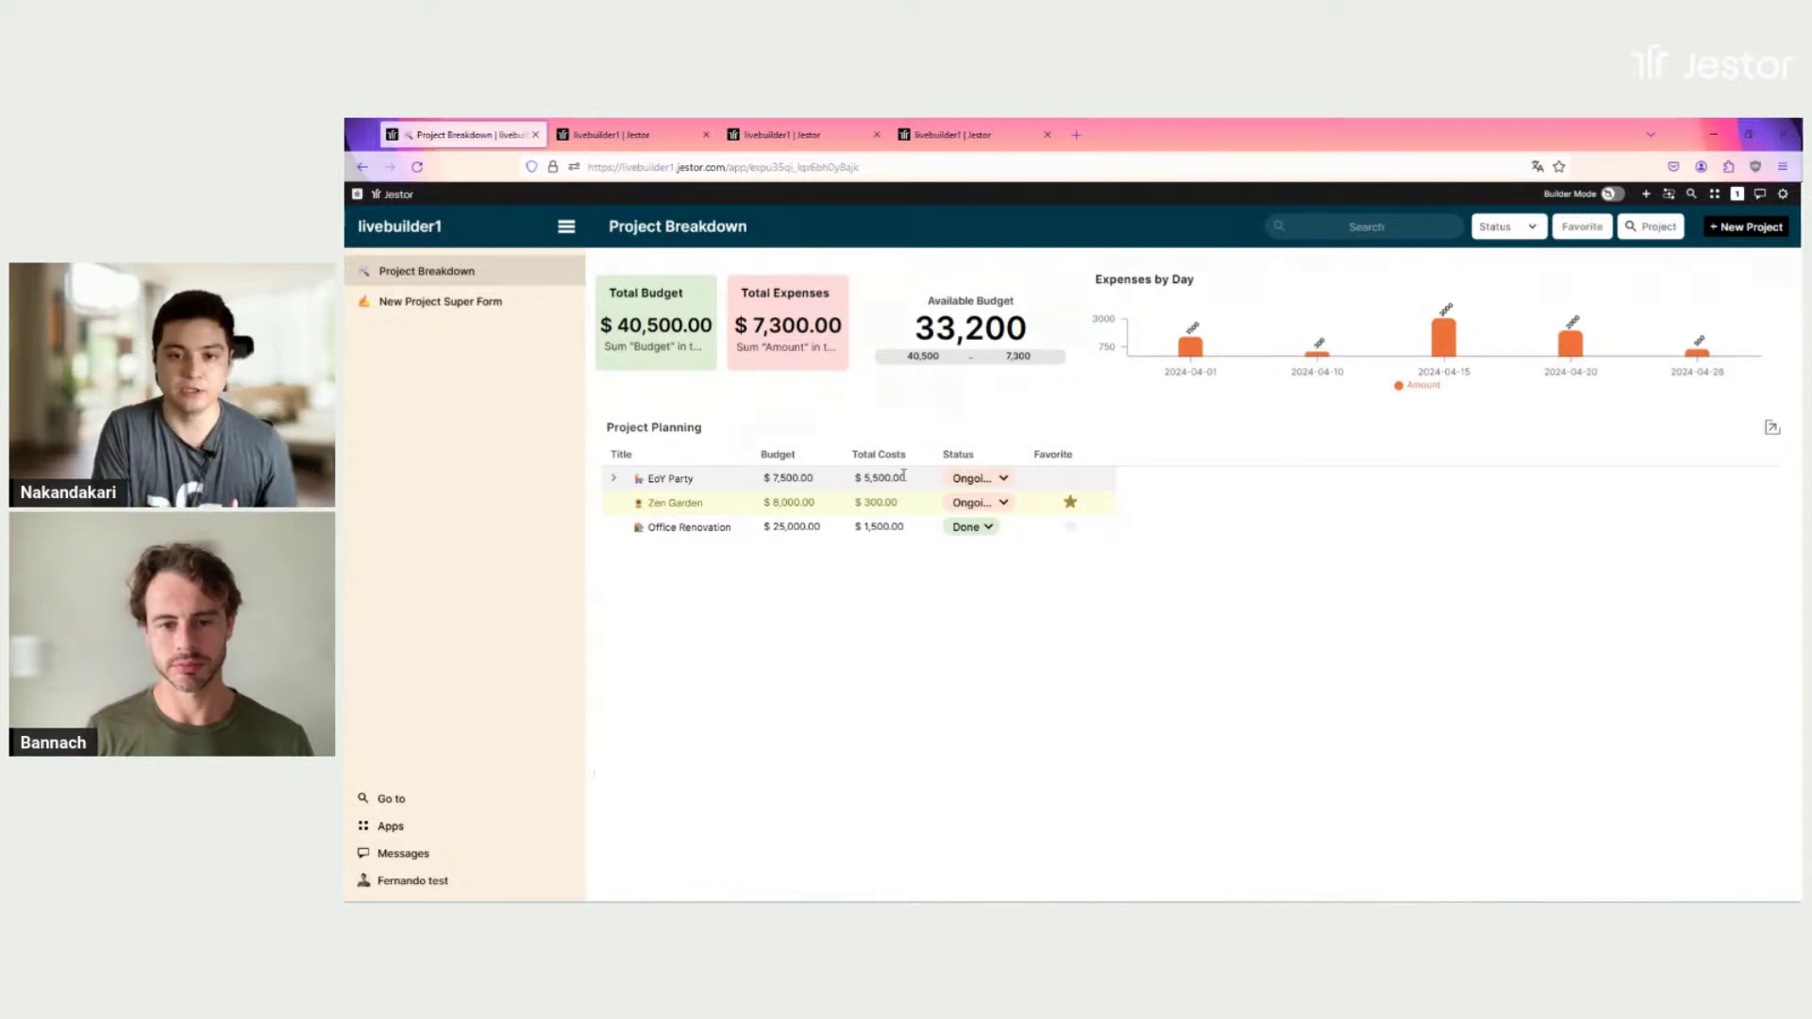
left_click(634, 135)
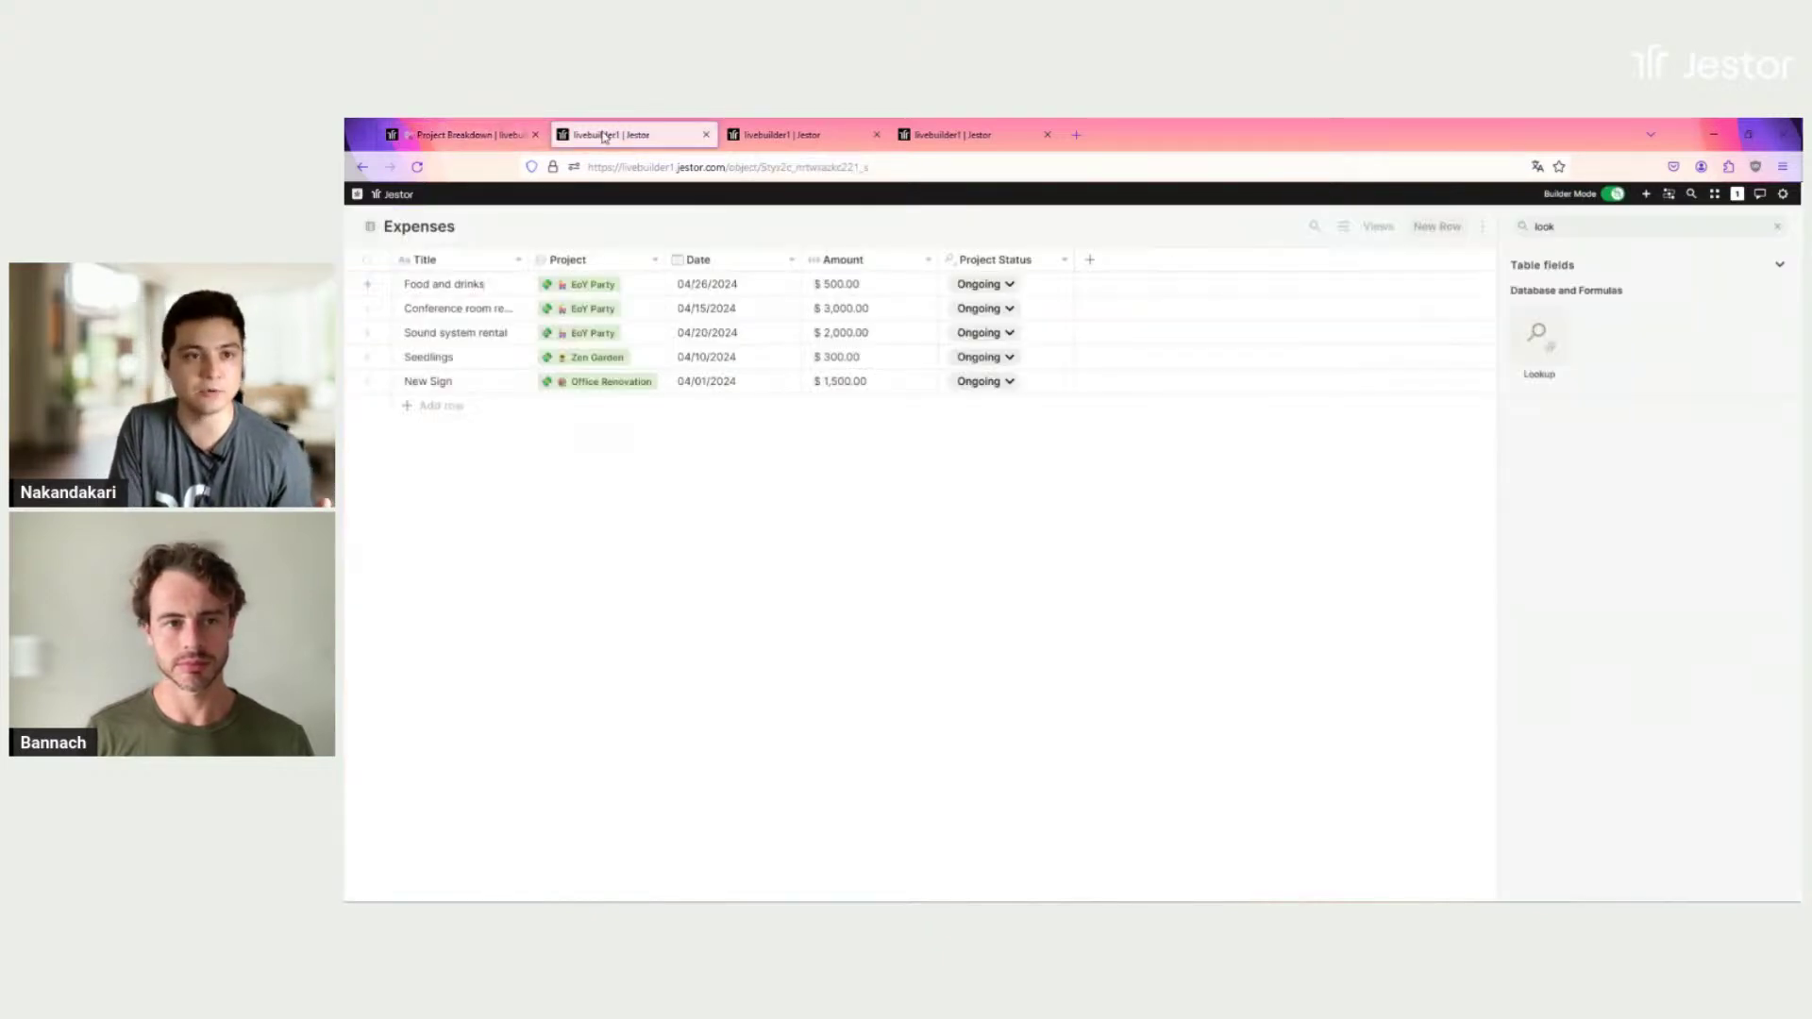
left_click(781, 138)
left_click_drag(820, 139, 699, 132)
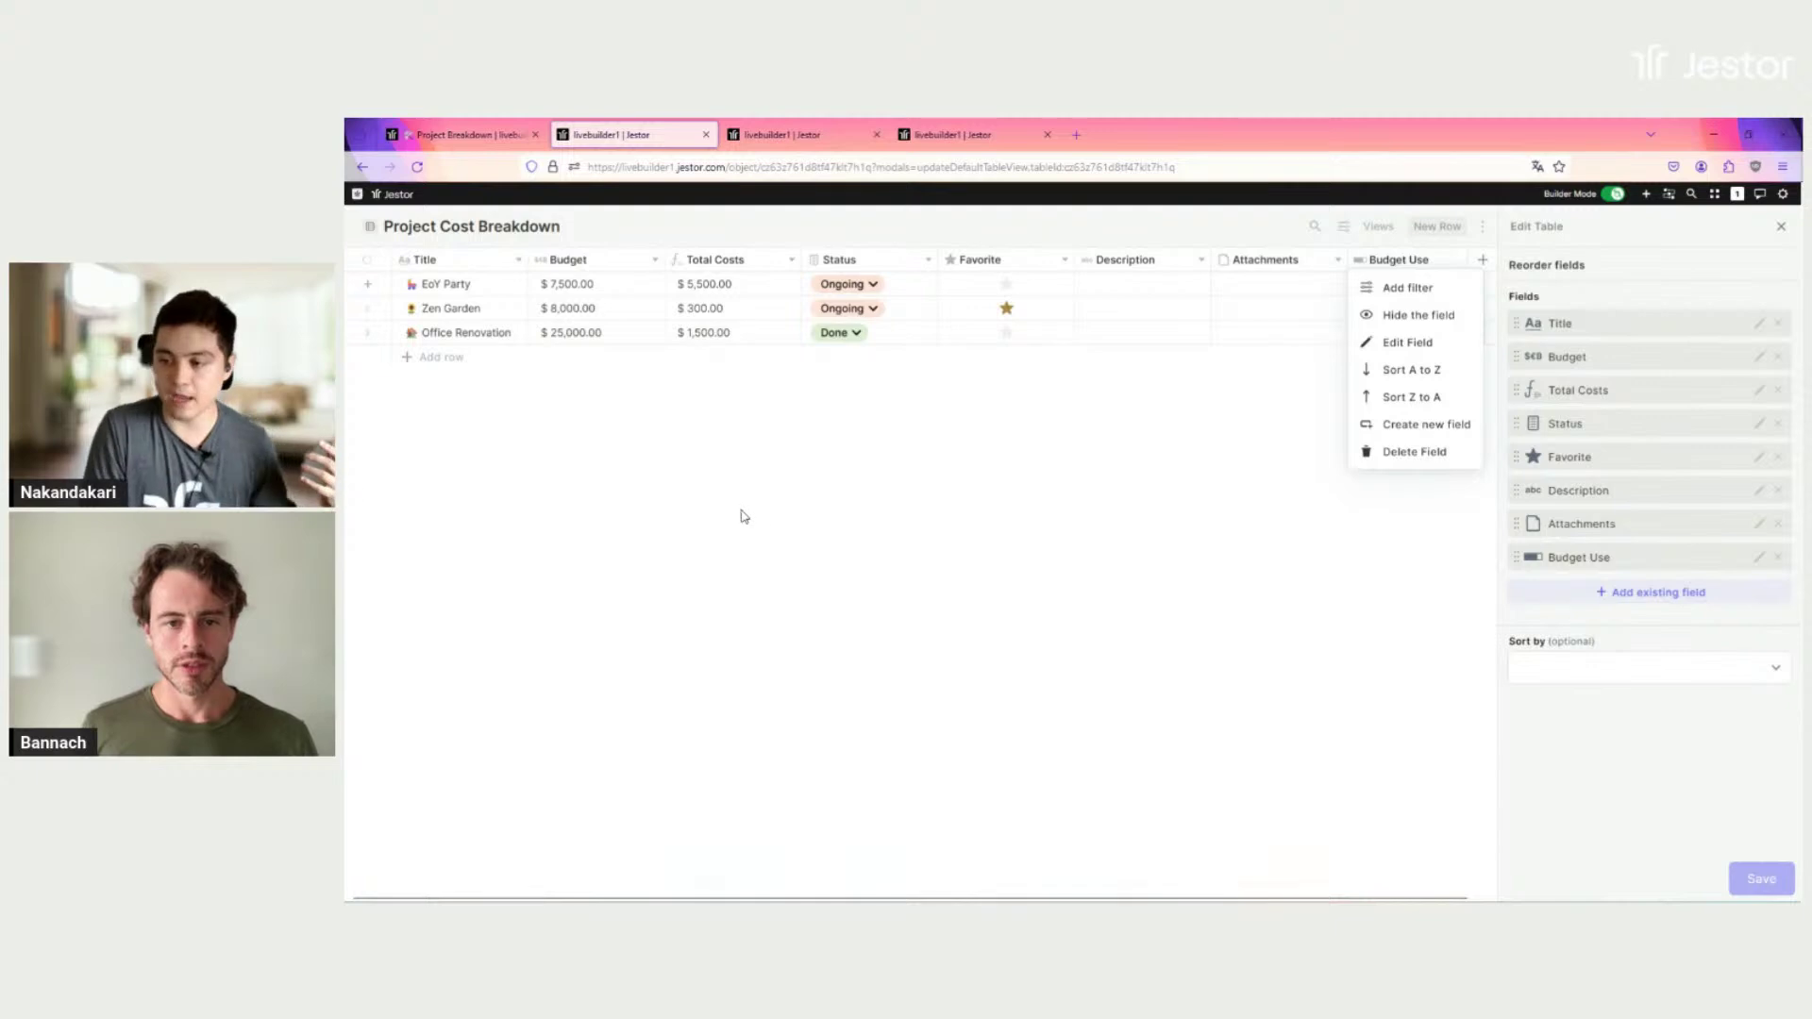
left_click(771, 526)
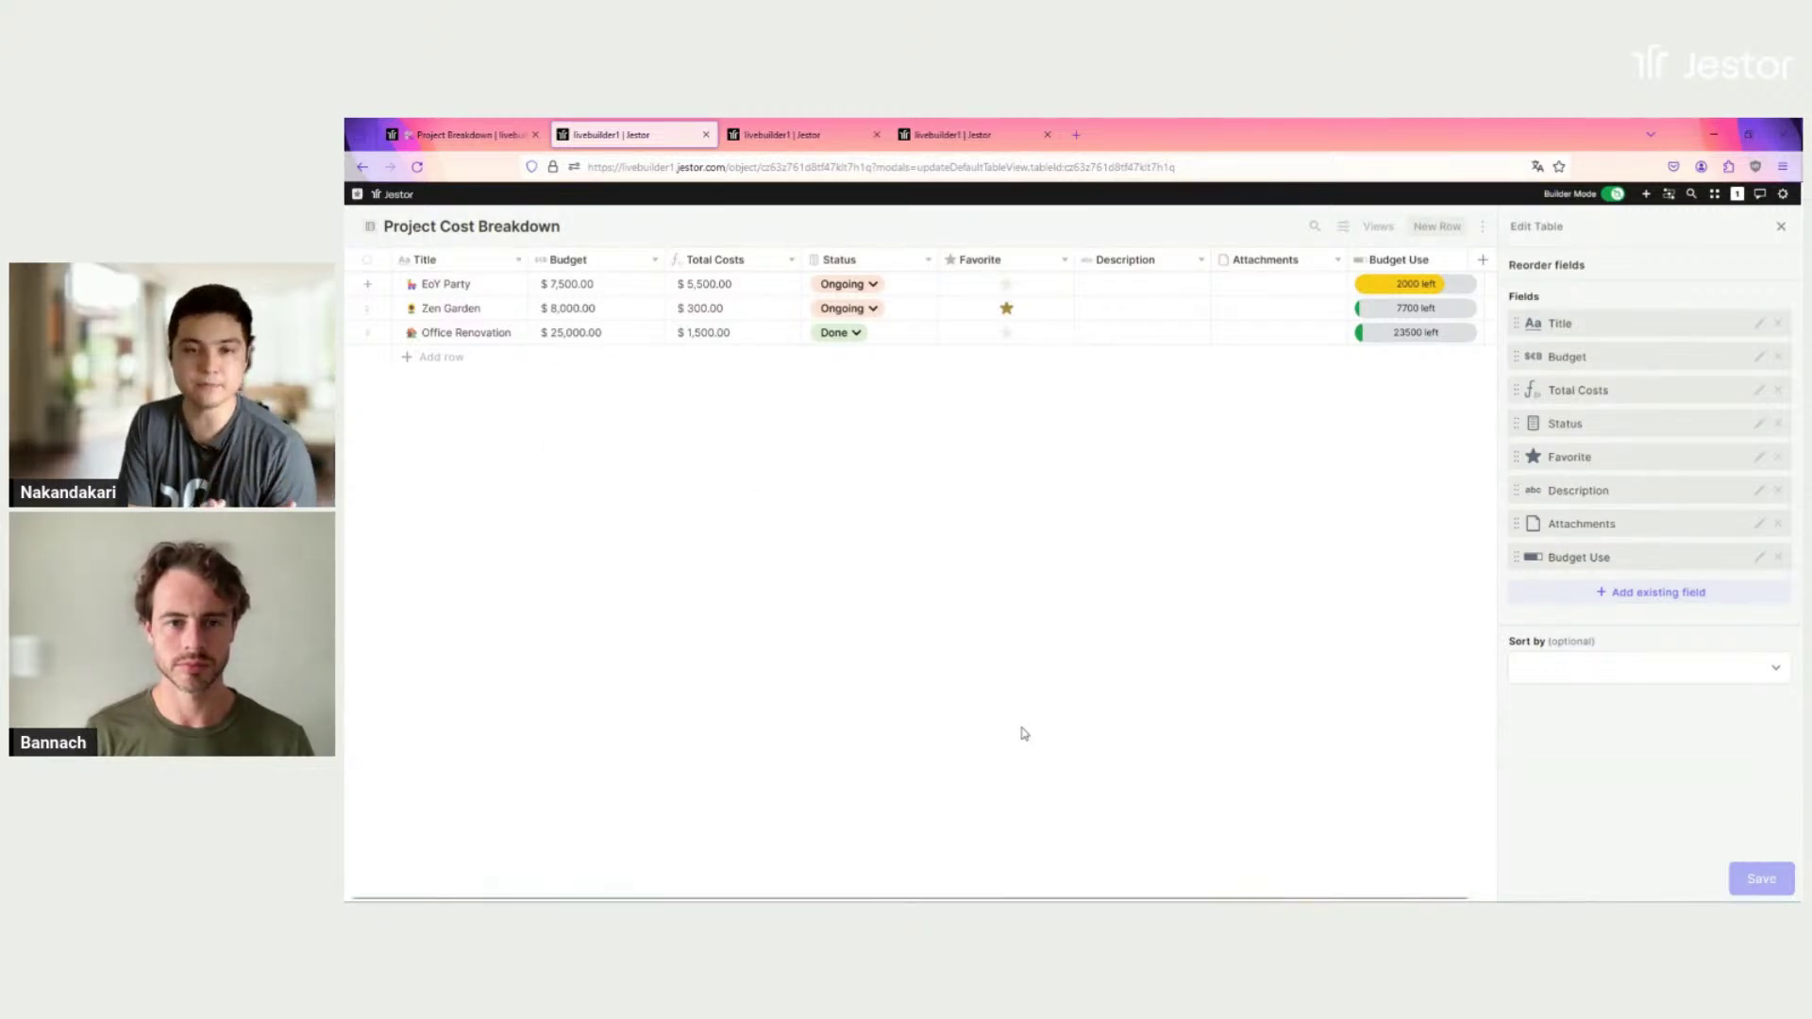
Step: Examine how the records in the Expenses table relate to the projects in the Project Cost Breakdown table
left_click(772, 138)
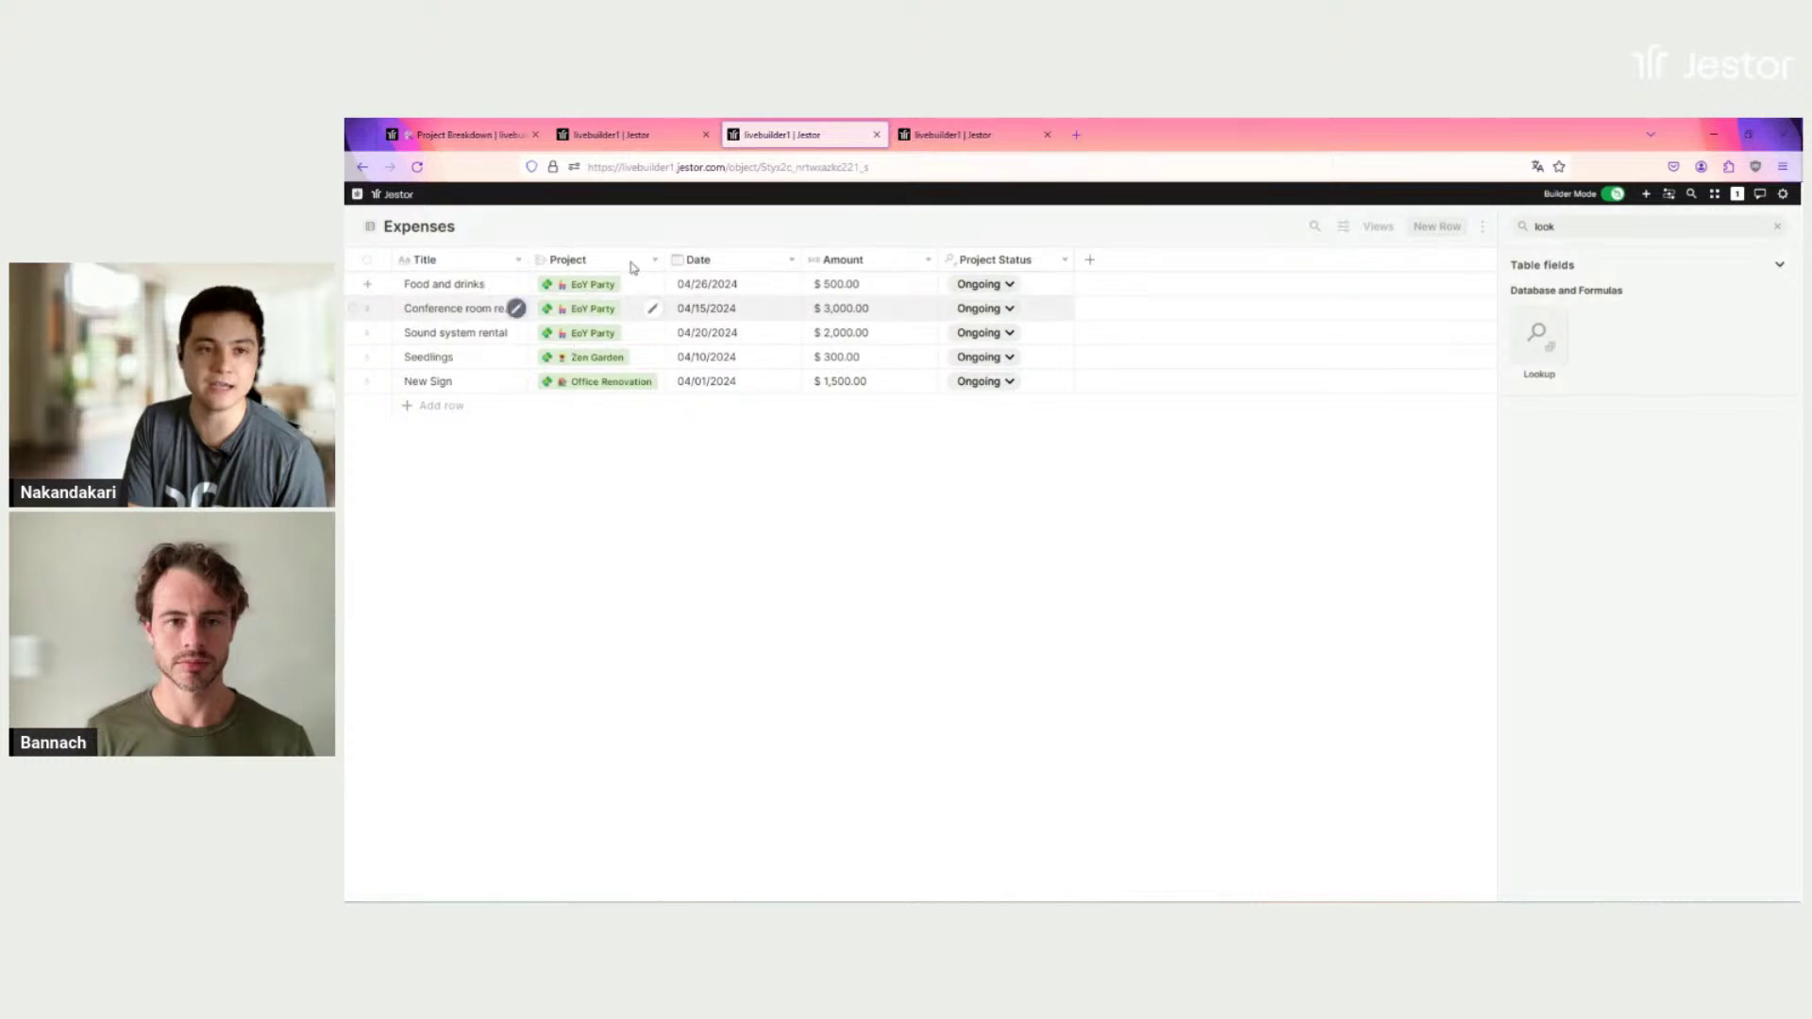
left_click(614, 135)
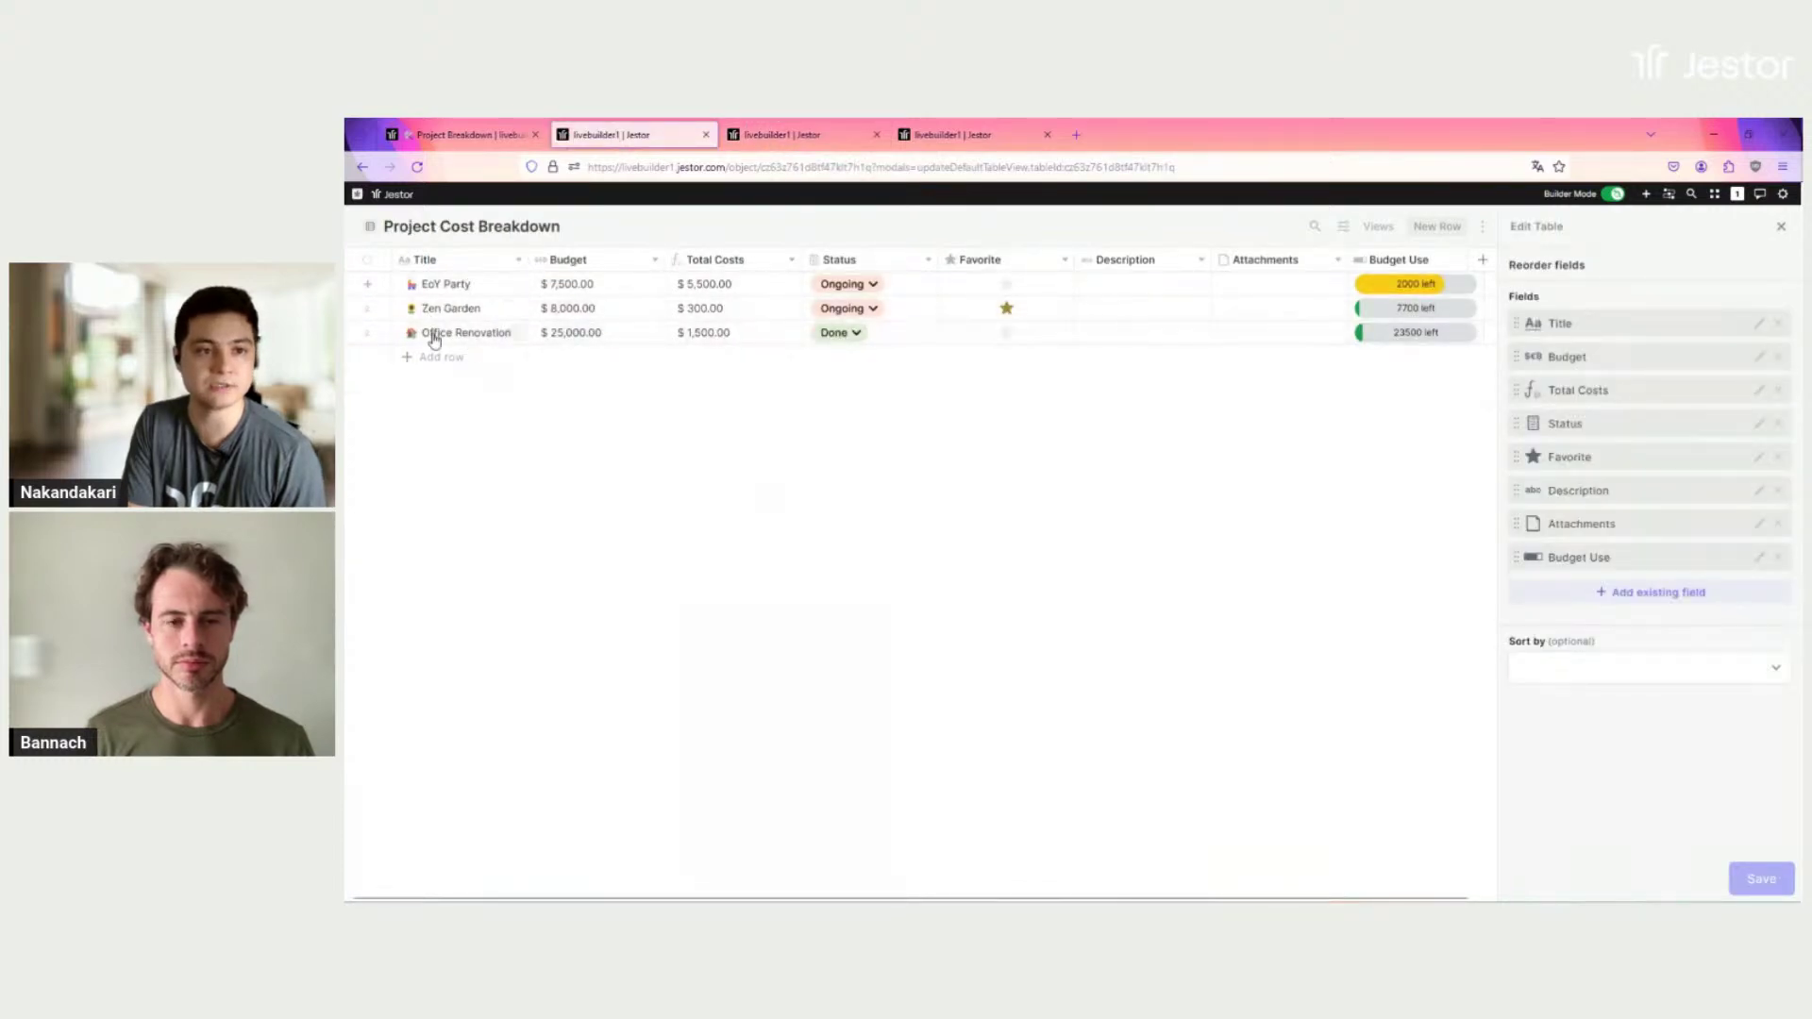
left_click(780, 141)
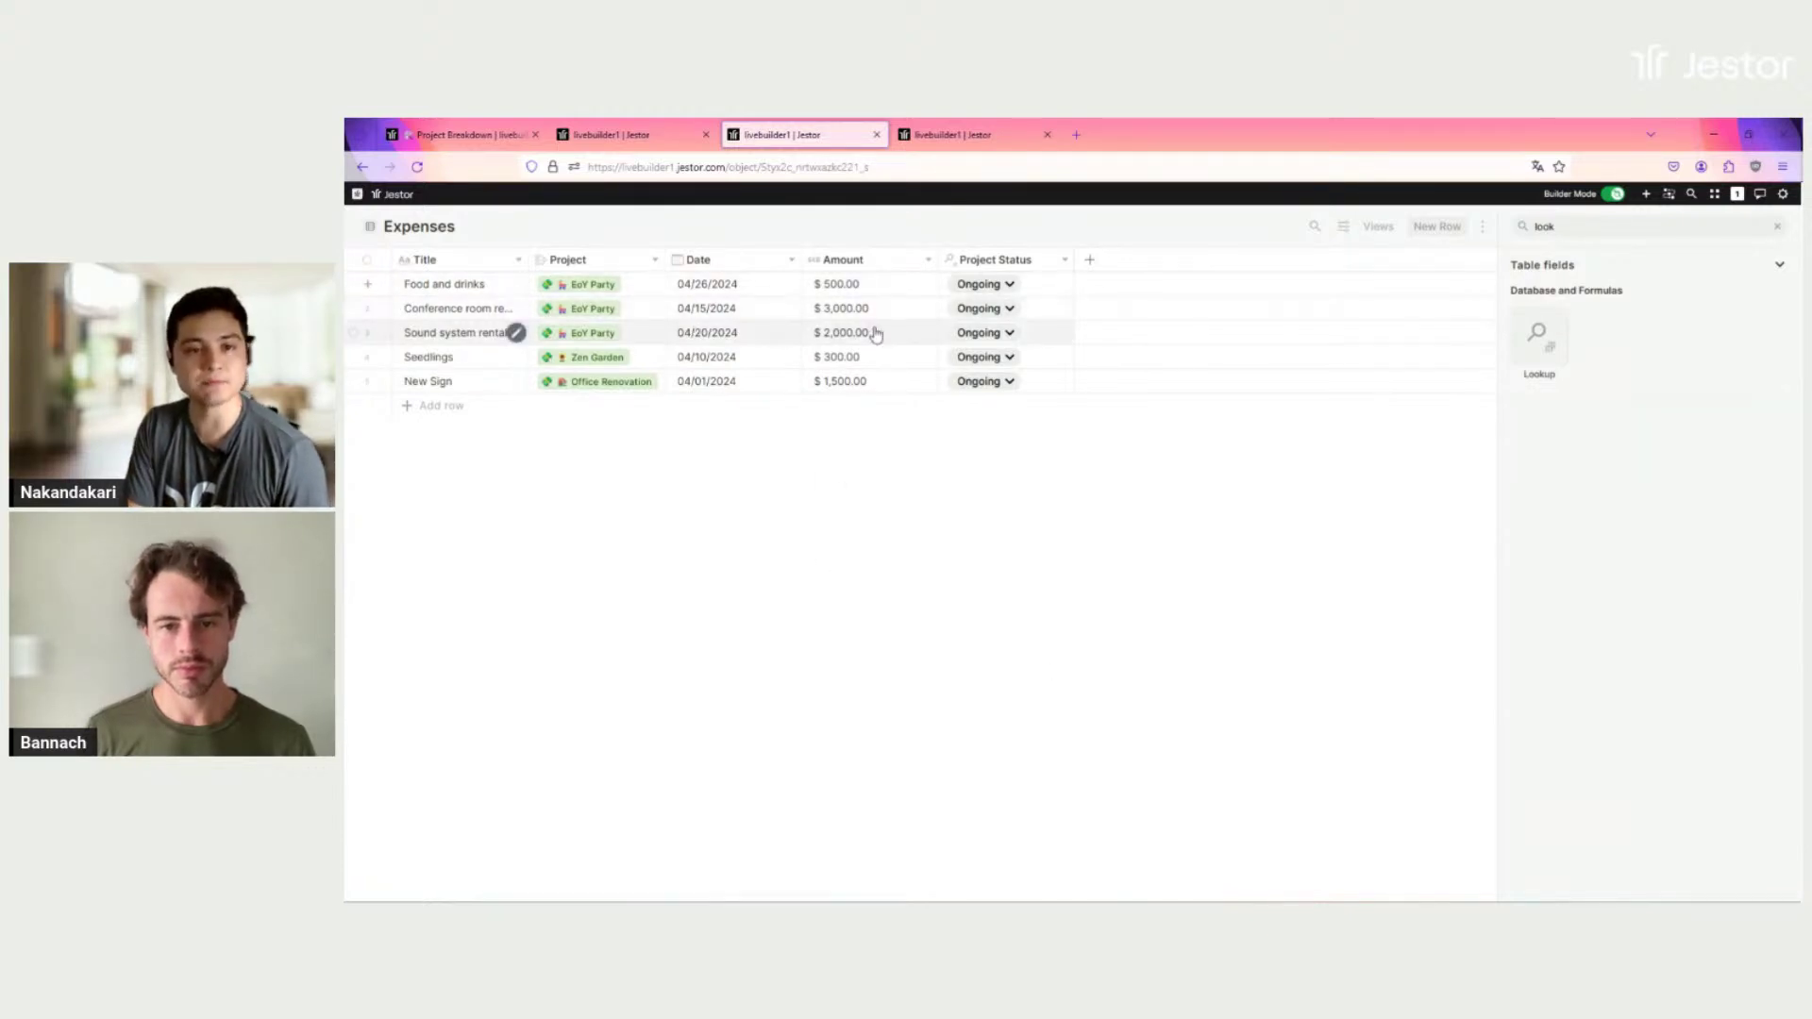
left_click(630, 134)
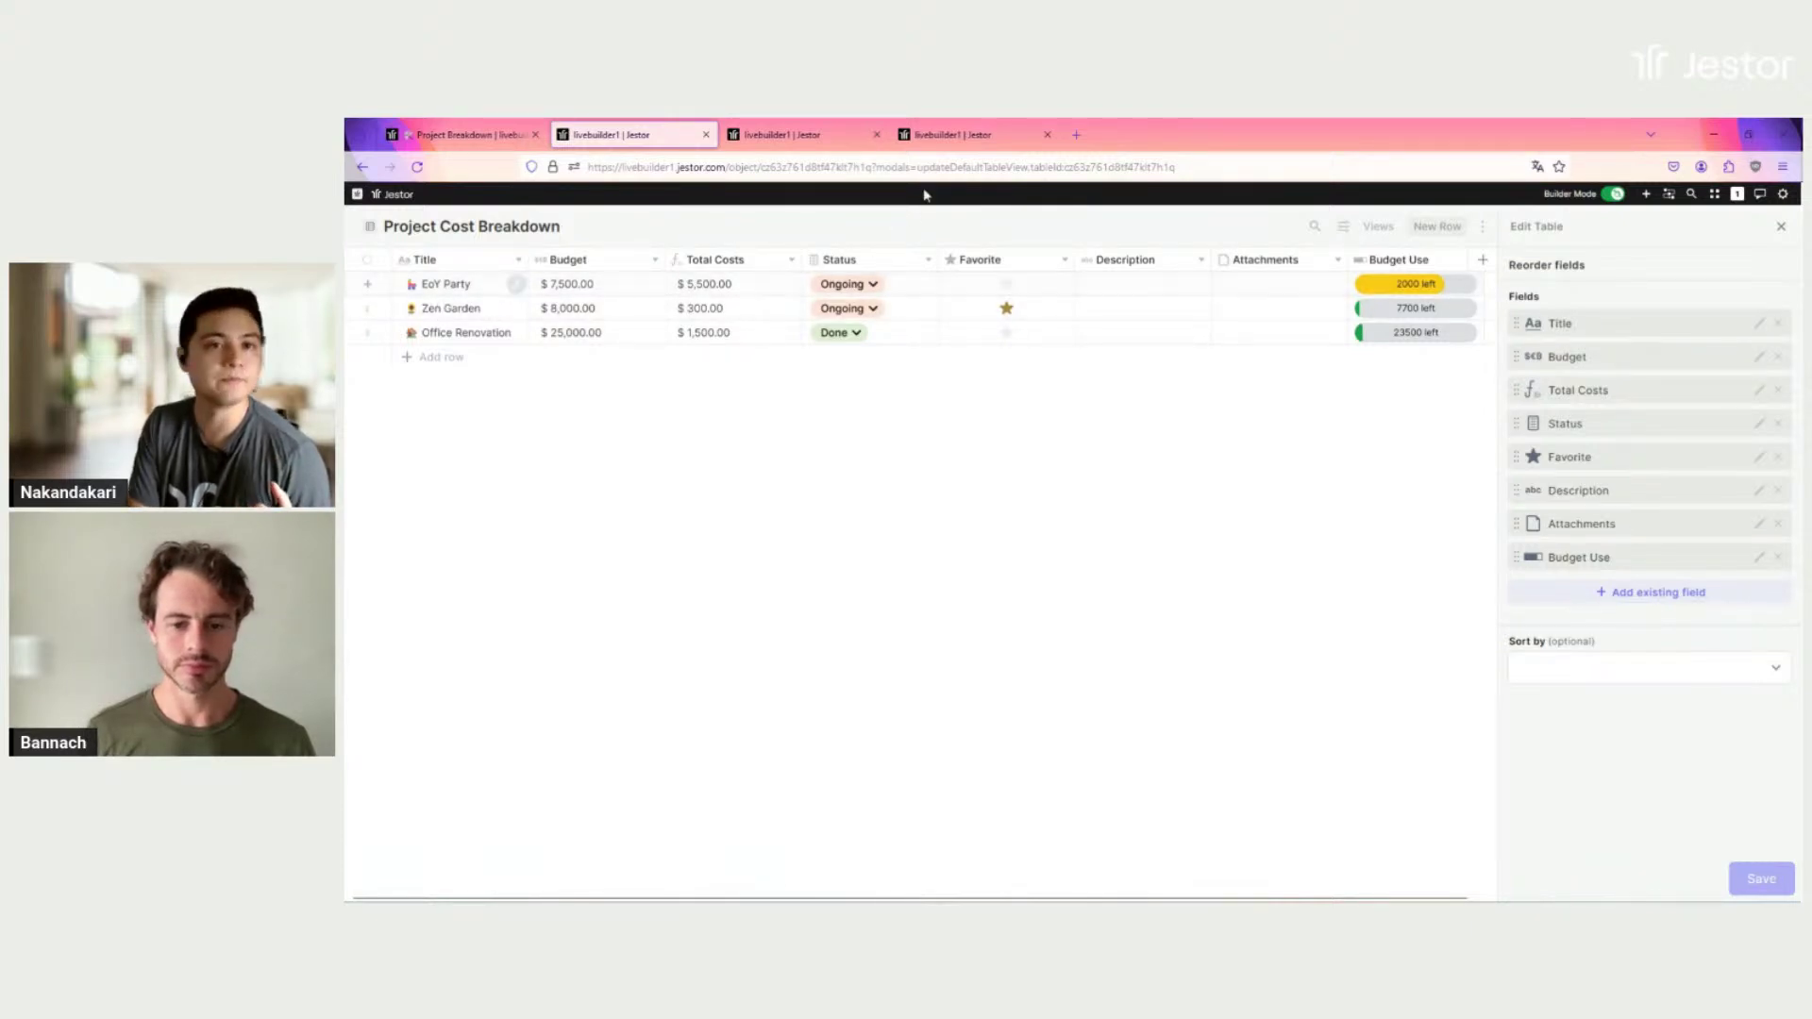
left_click(802, 135)
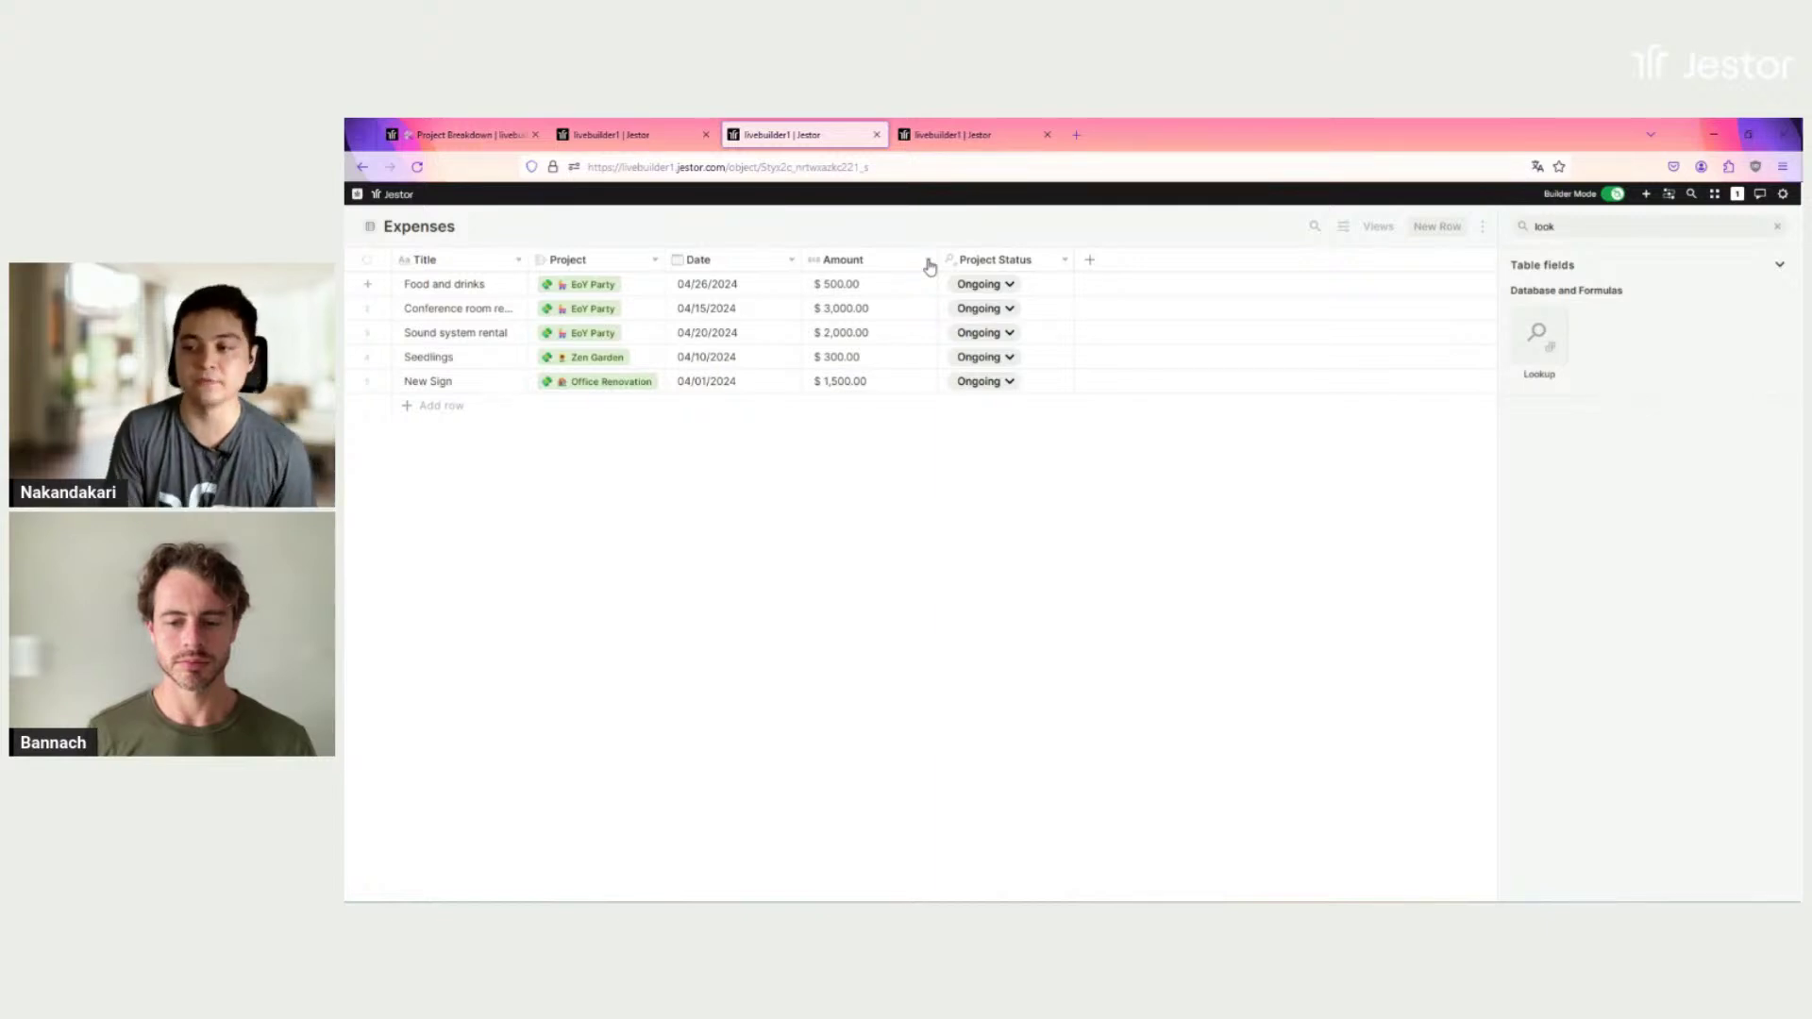
left_click(605, 151)
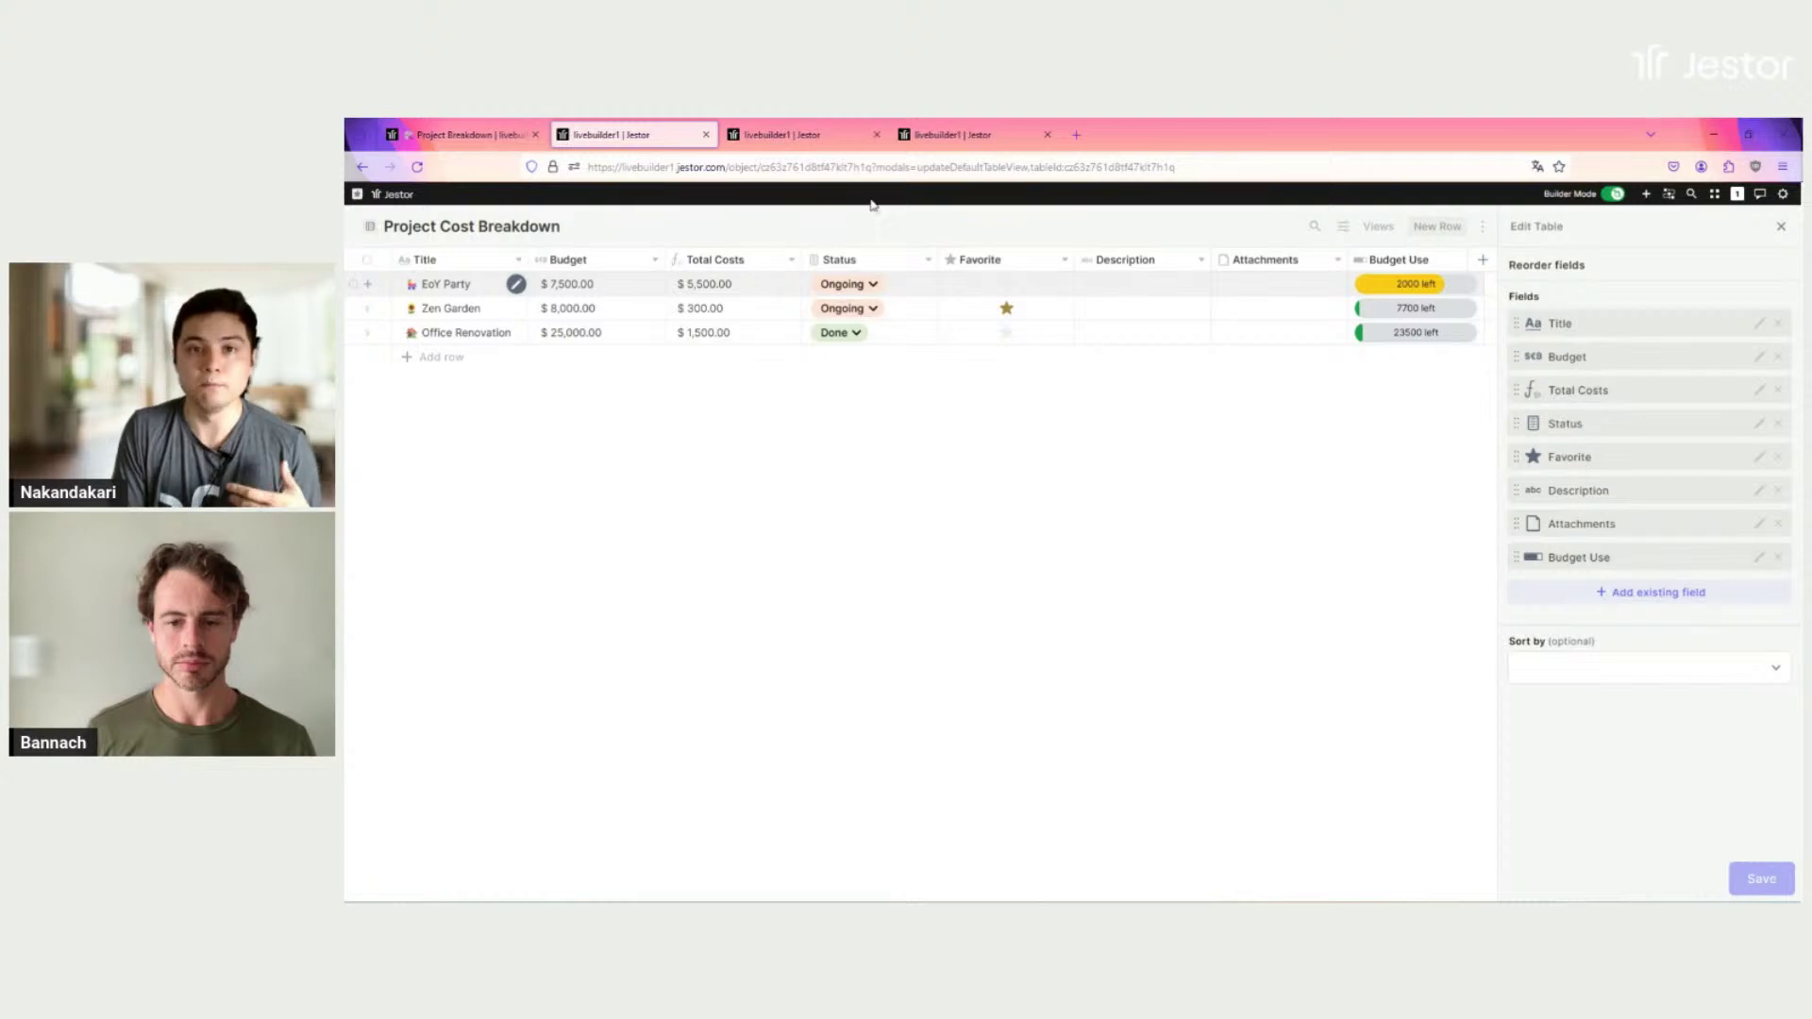
Step: Widen the Title column of the Project Tasks table and view the to-do checklist of the "Find an awesome DJ" task
left_click(939, 136)
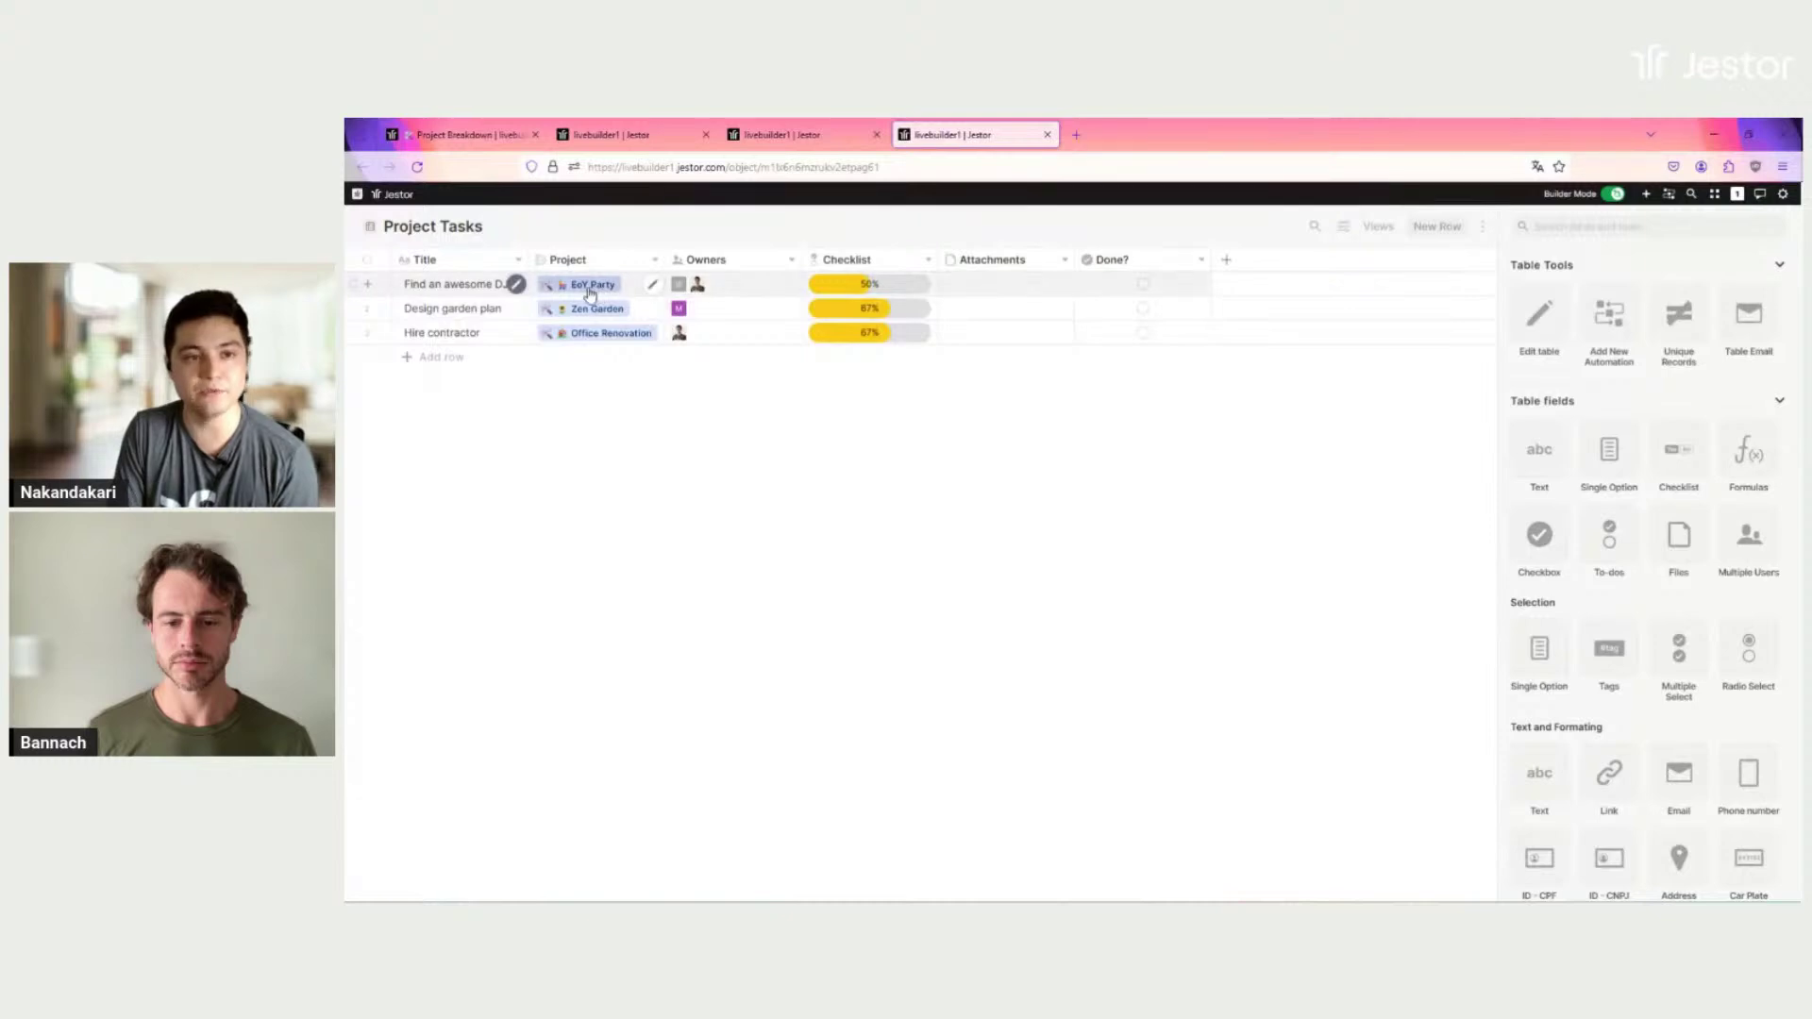
left_click_drag(529, 260, 572, 261)
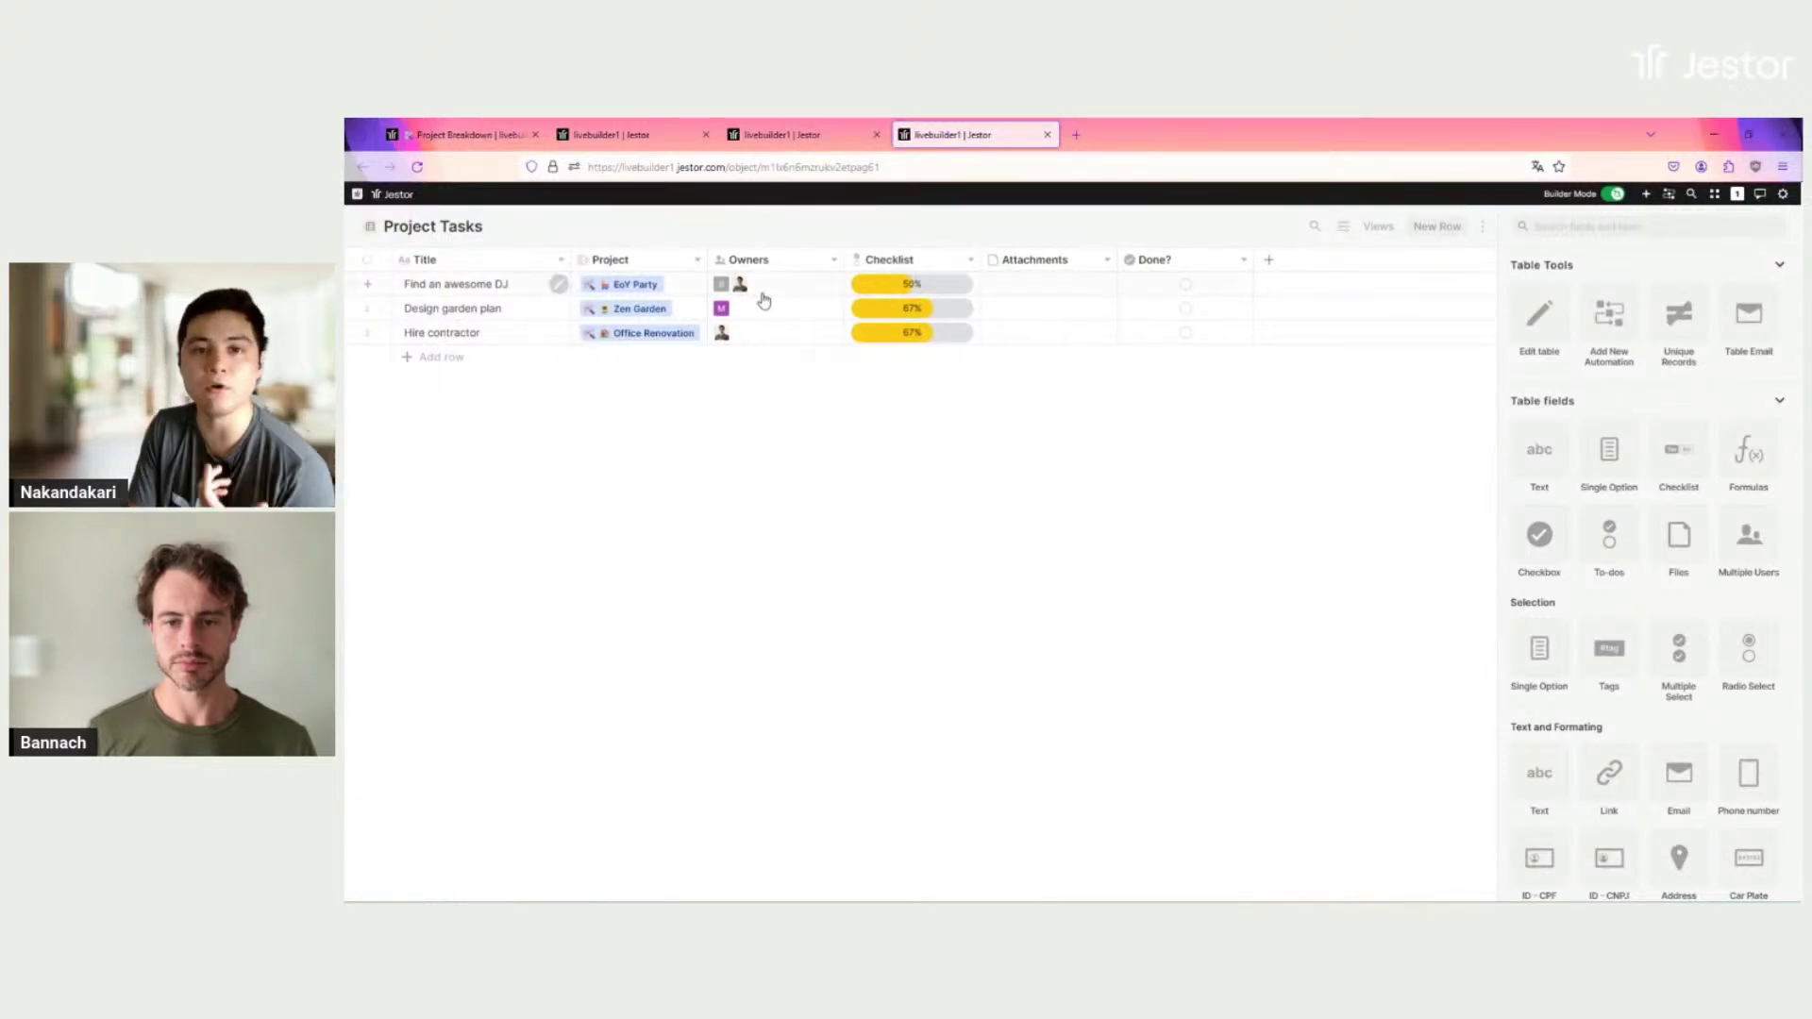
left_click(914, 294)
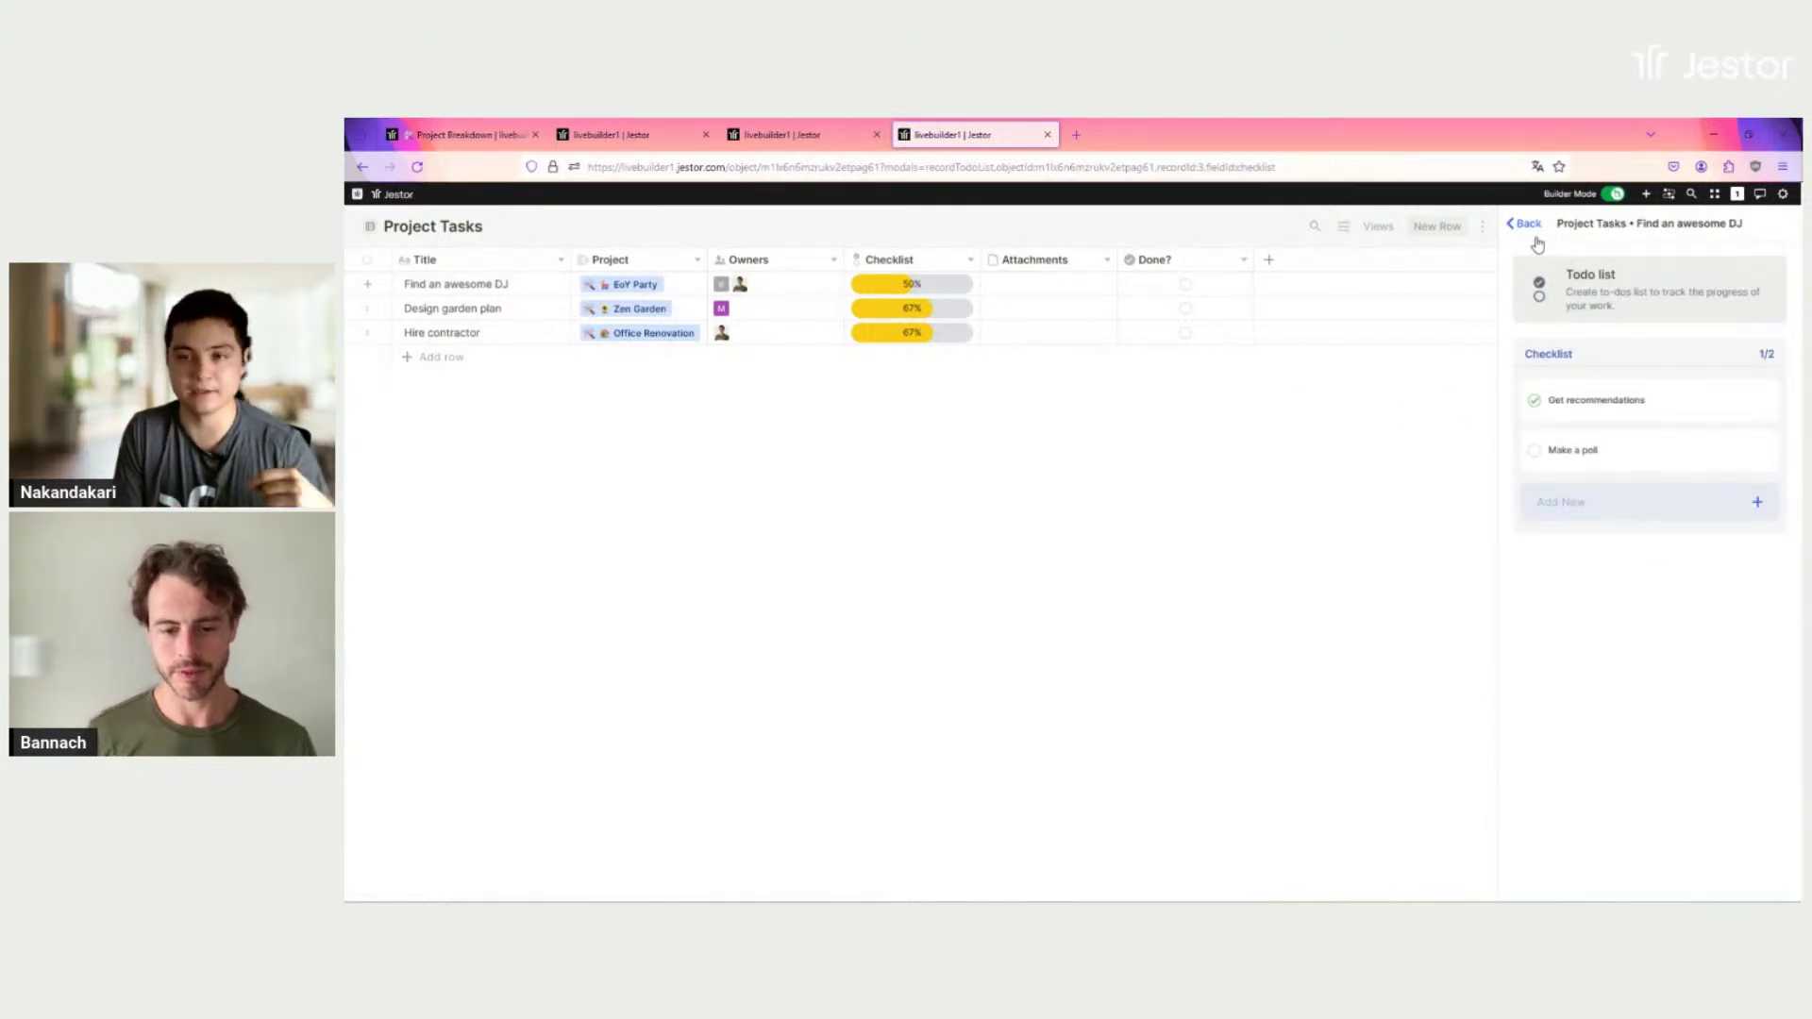
left_click(1524, 224)
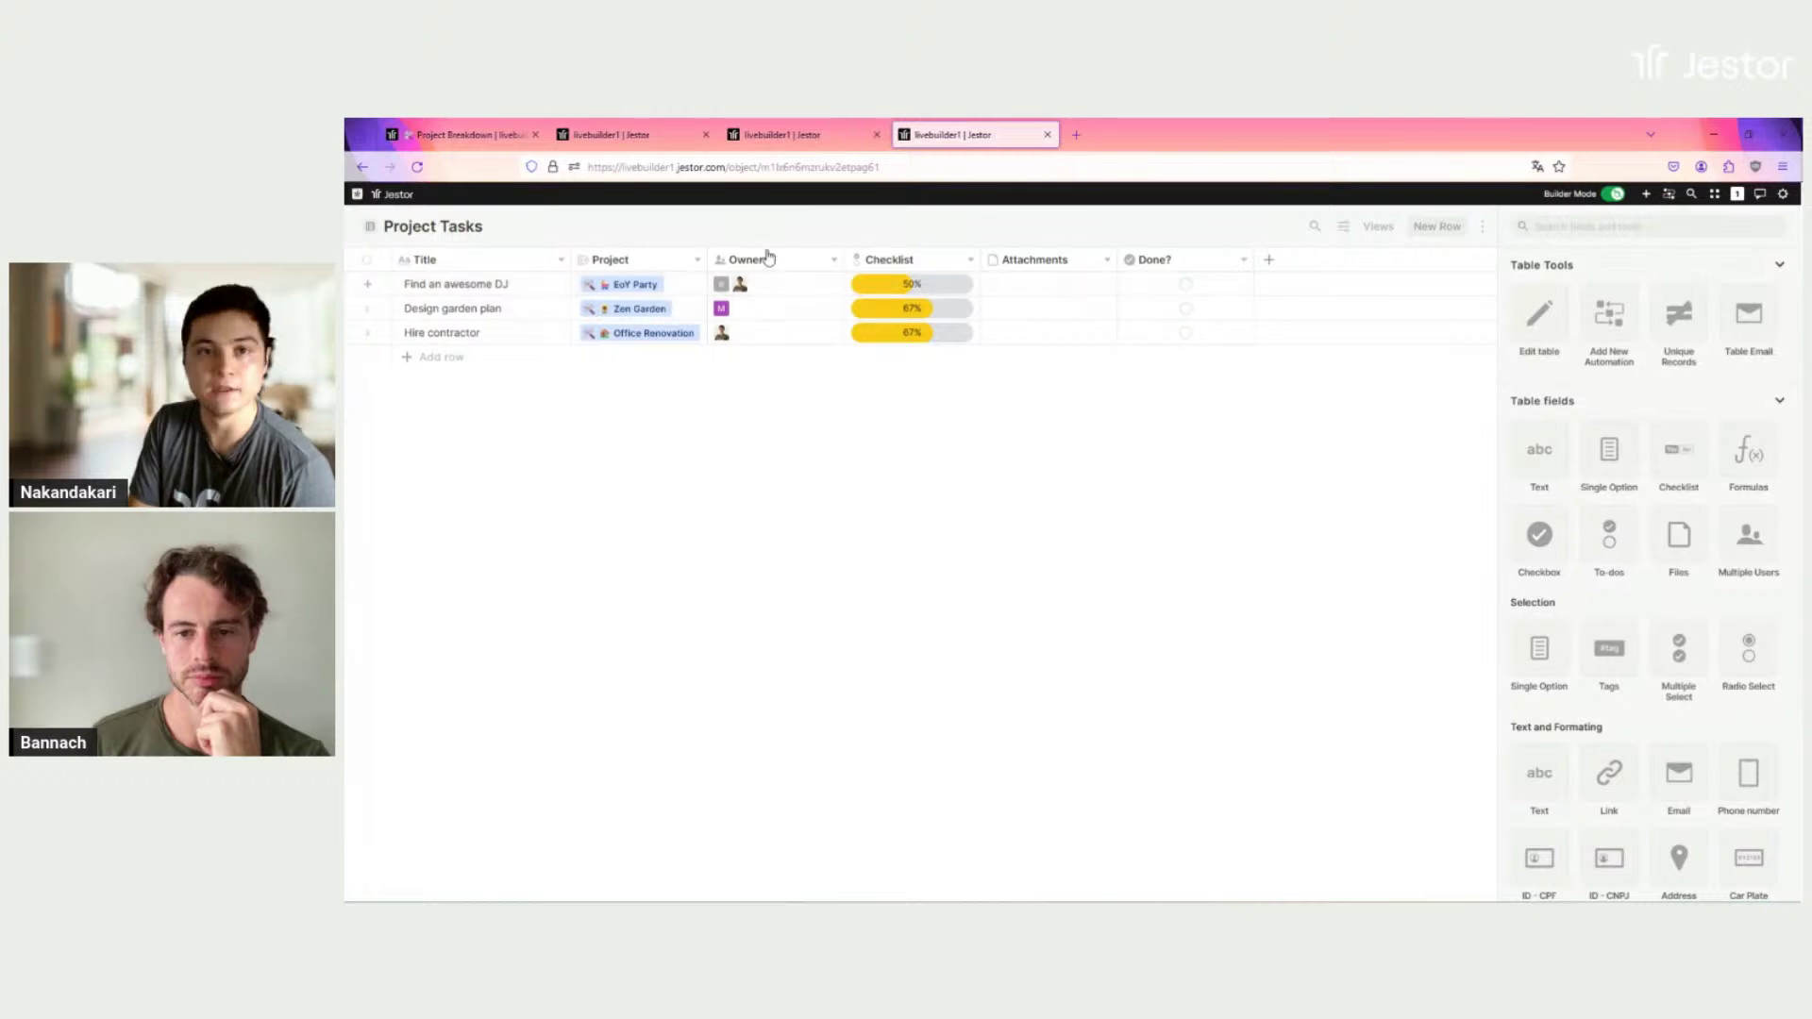
Step: Review the Project Cost Breakdown, Expenses and Project Tasks tables in turn, finishing on Expenses
left_click(628, 141)
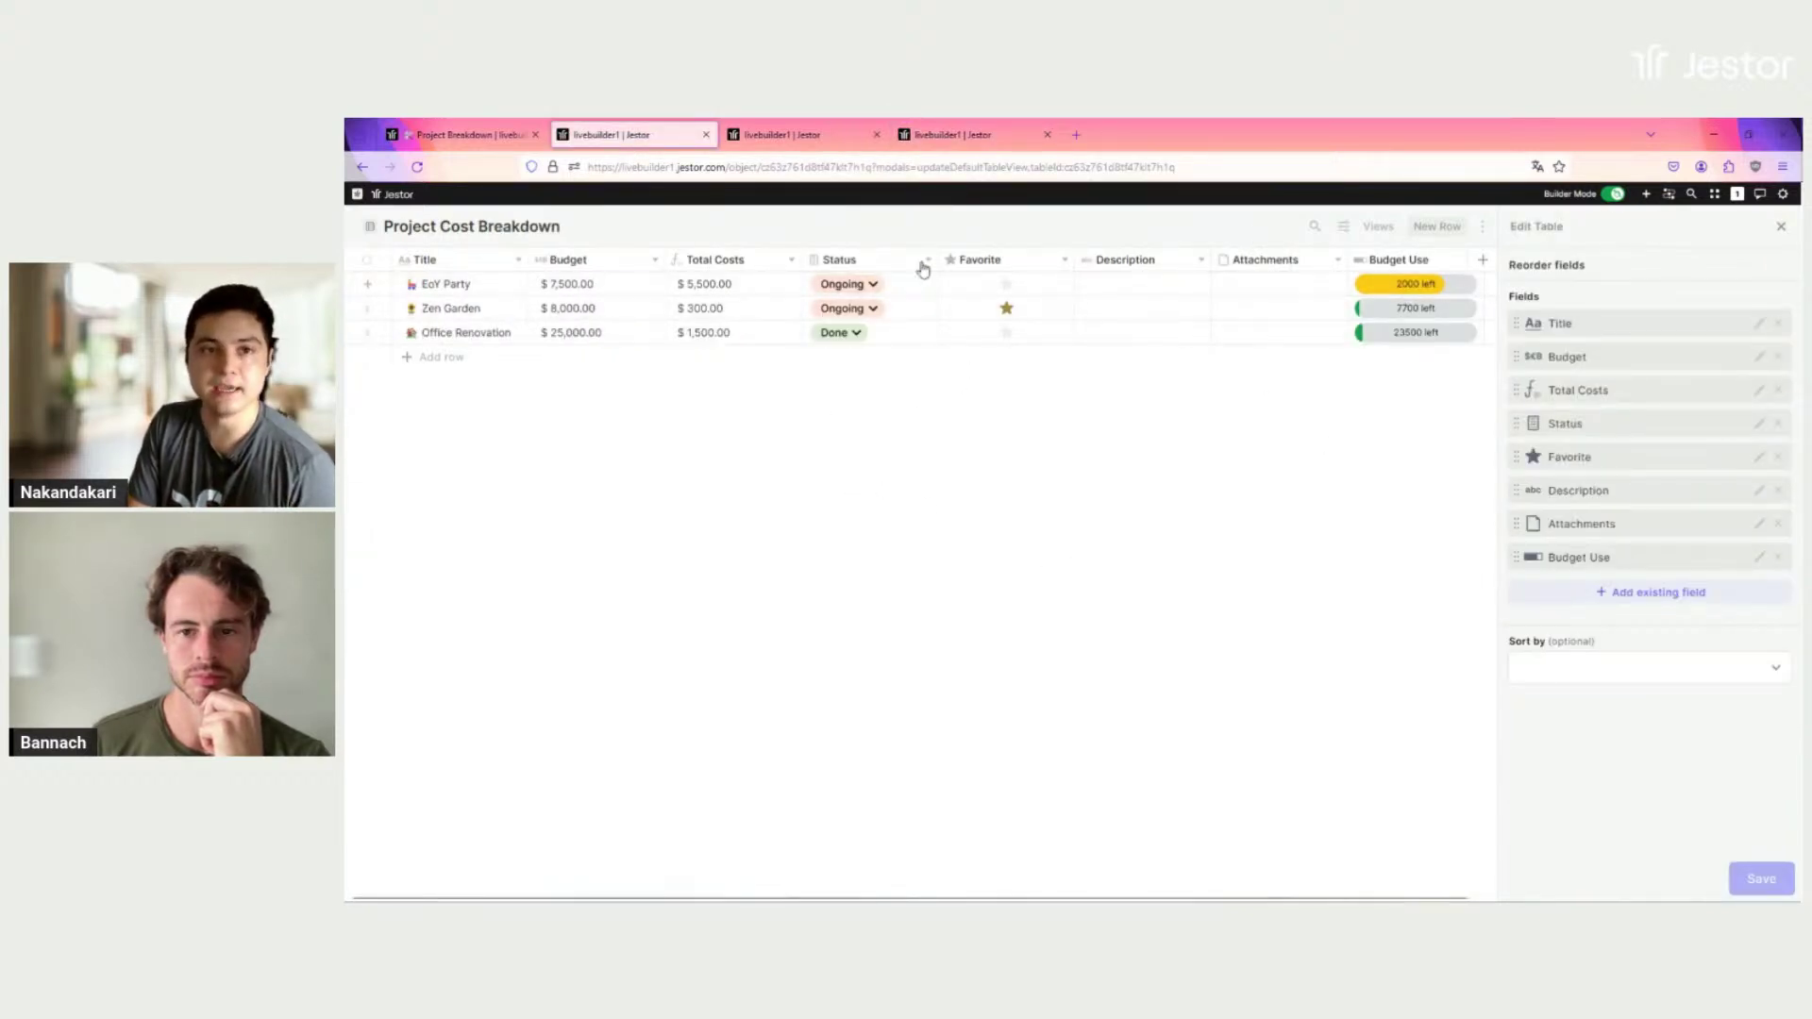
left_click(796, 133)
left_click(955, 140)
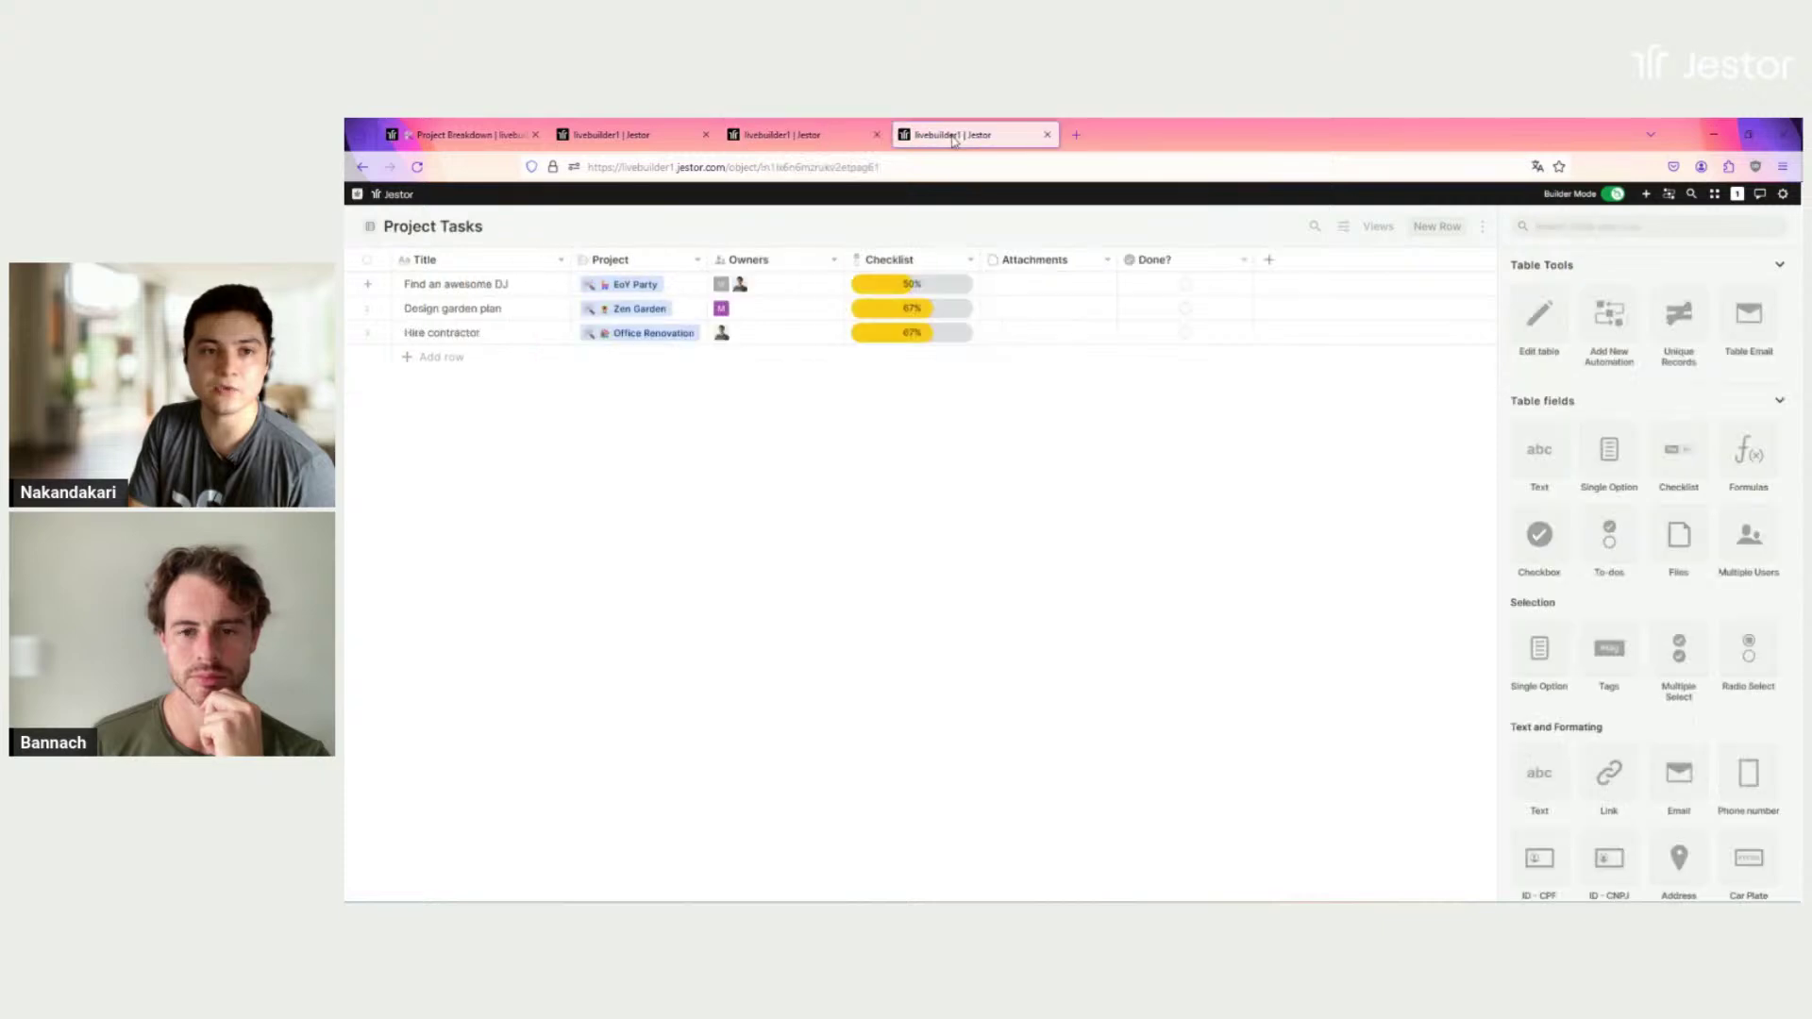
left_click(789, 138)
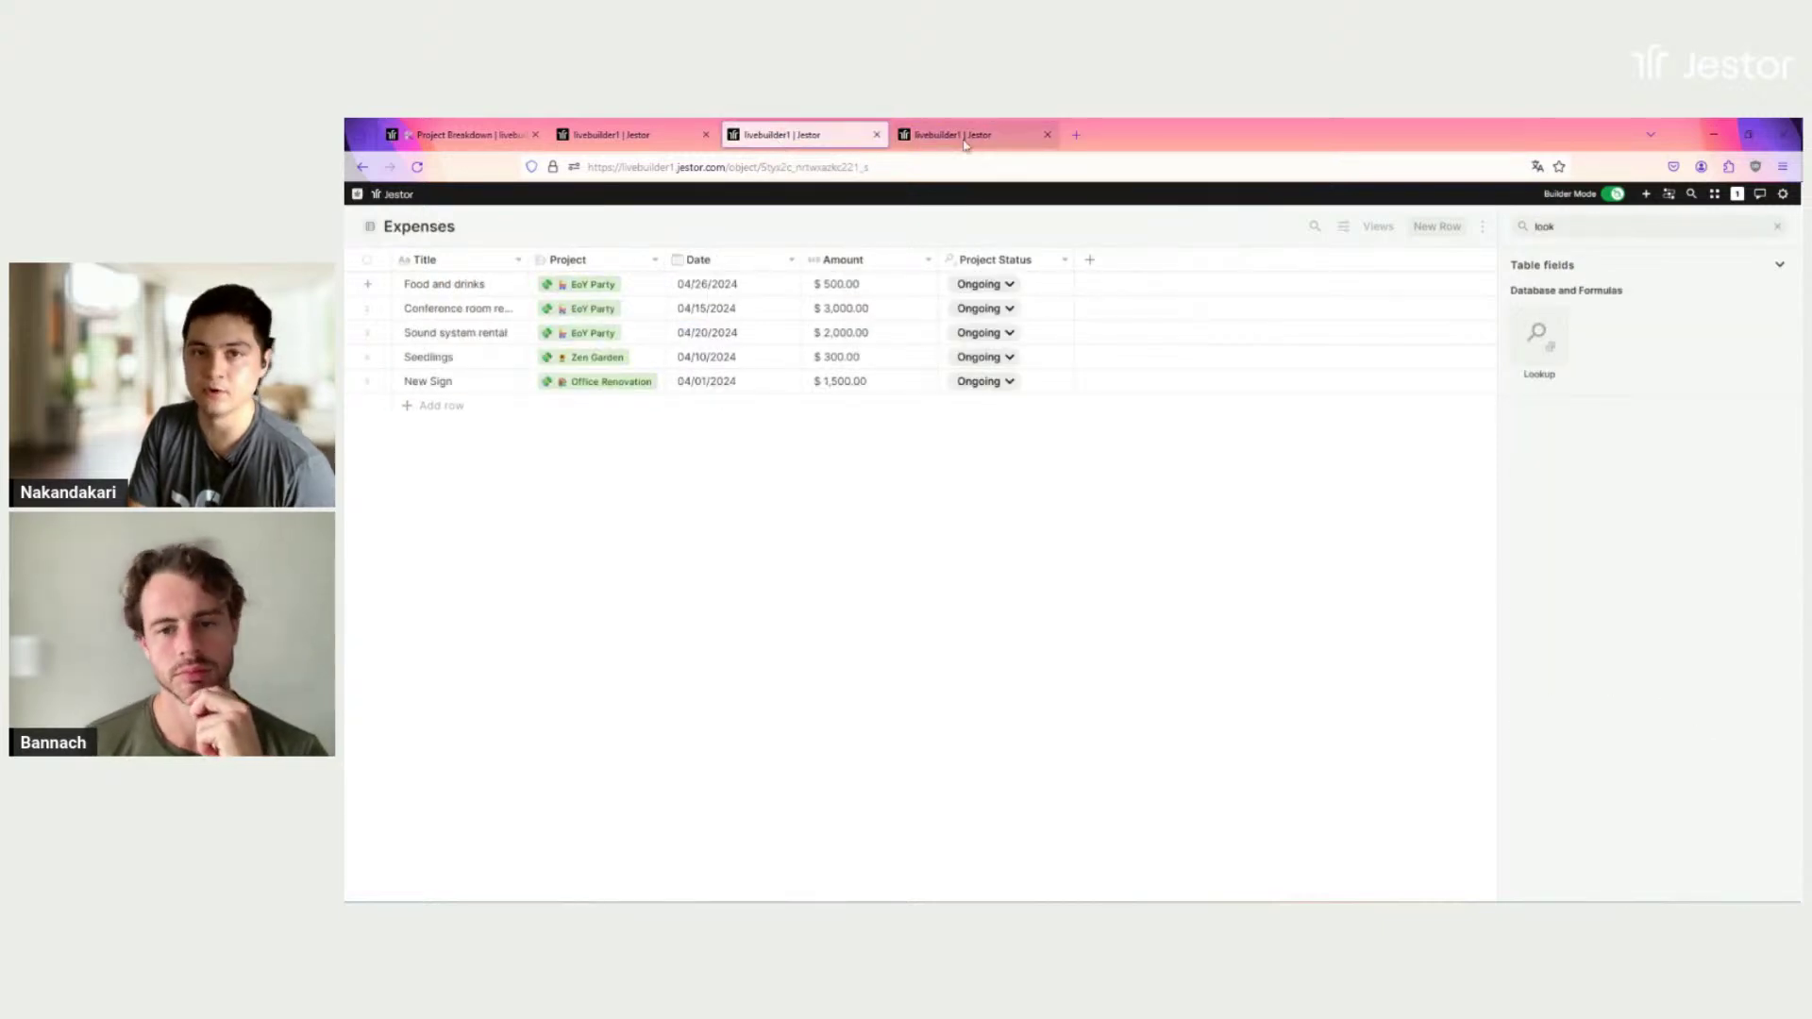
left_click(965, 141)
left_click(793, 137)
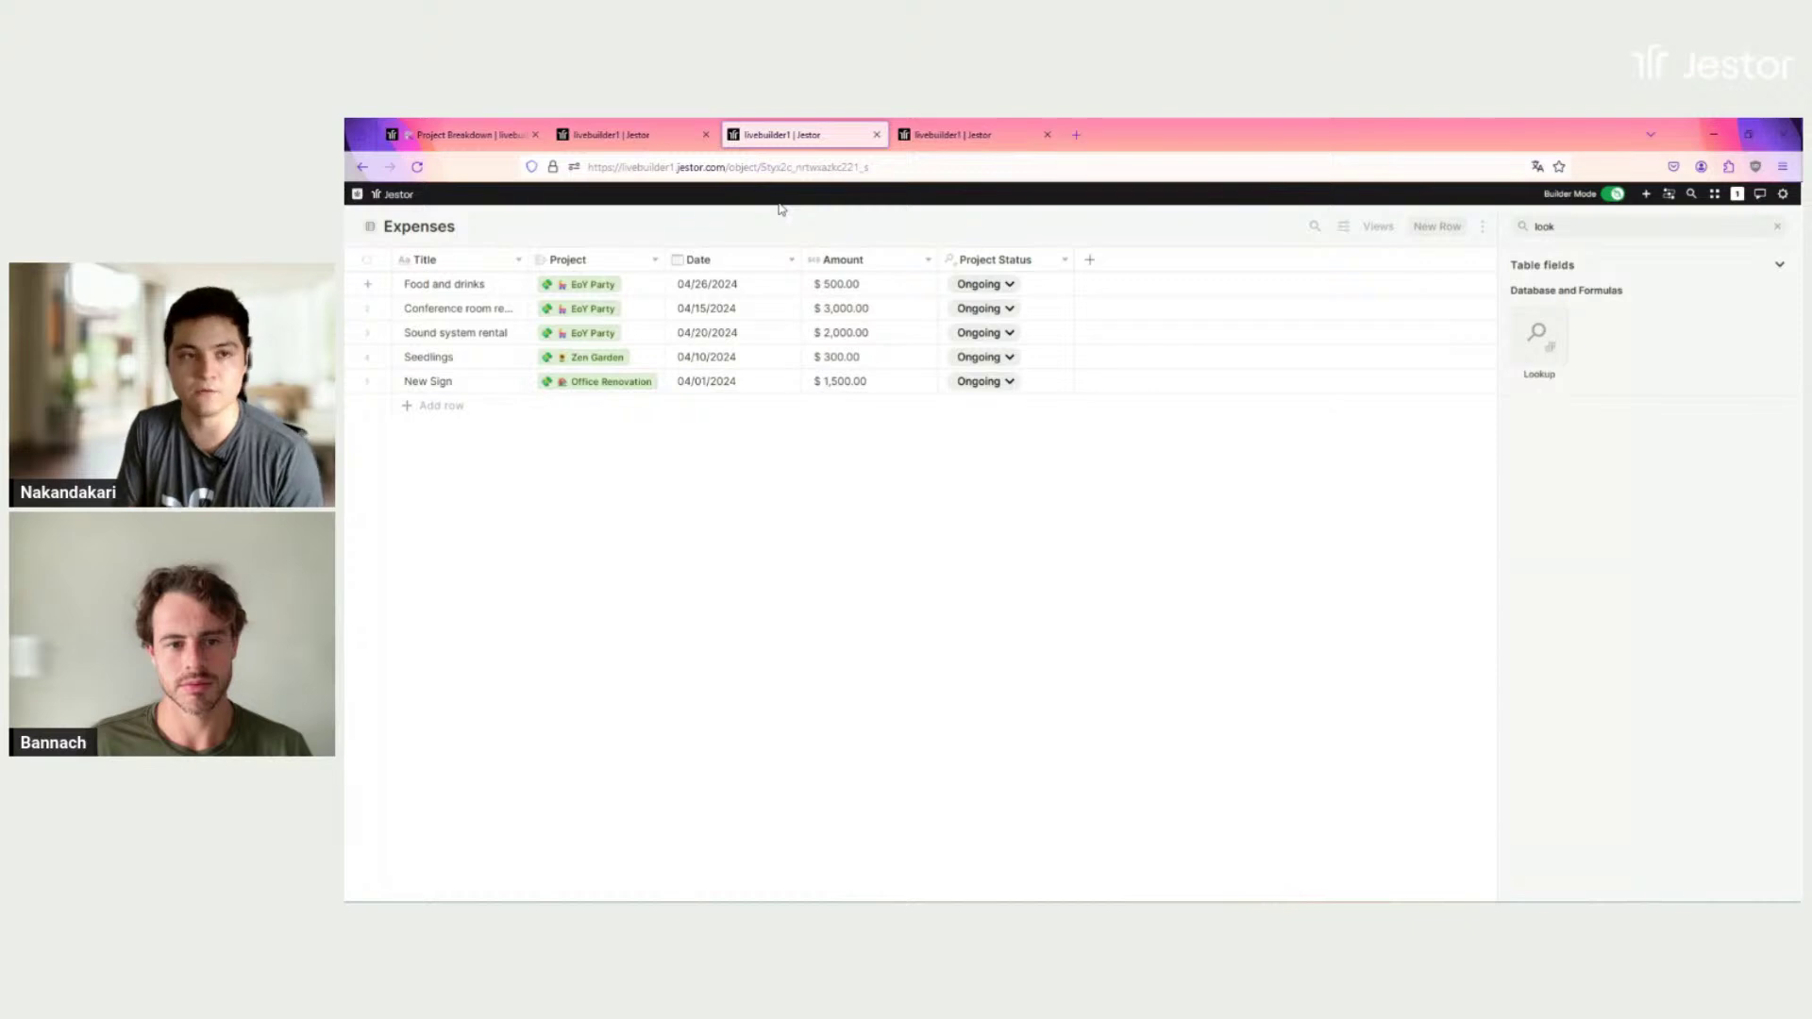
Step: In the Project Breakdown app, expand the EoY Party and Zen Garden projects to show their expenses and project tasks
left_click(474, 139)
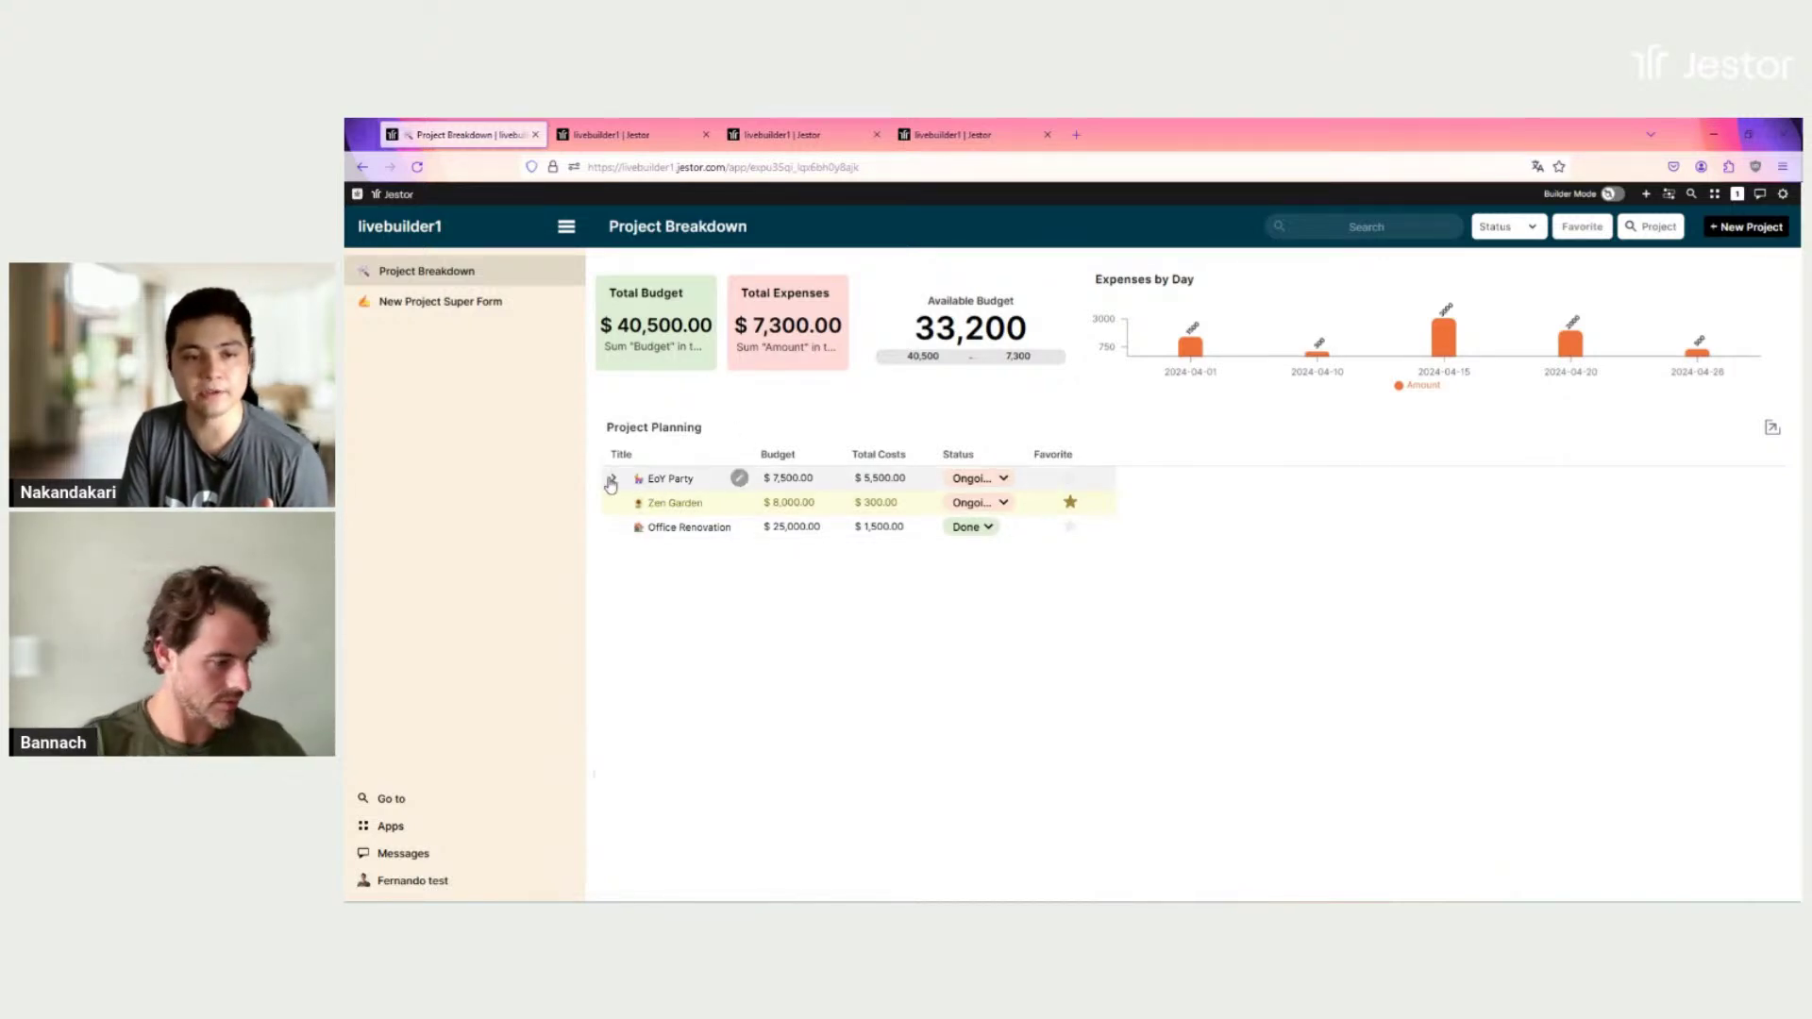
left_click(613, 481)
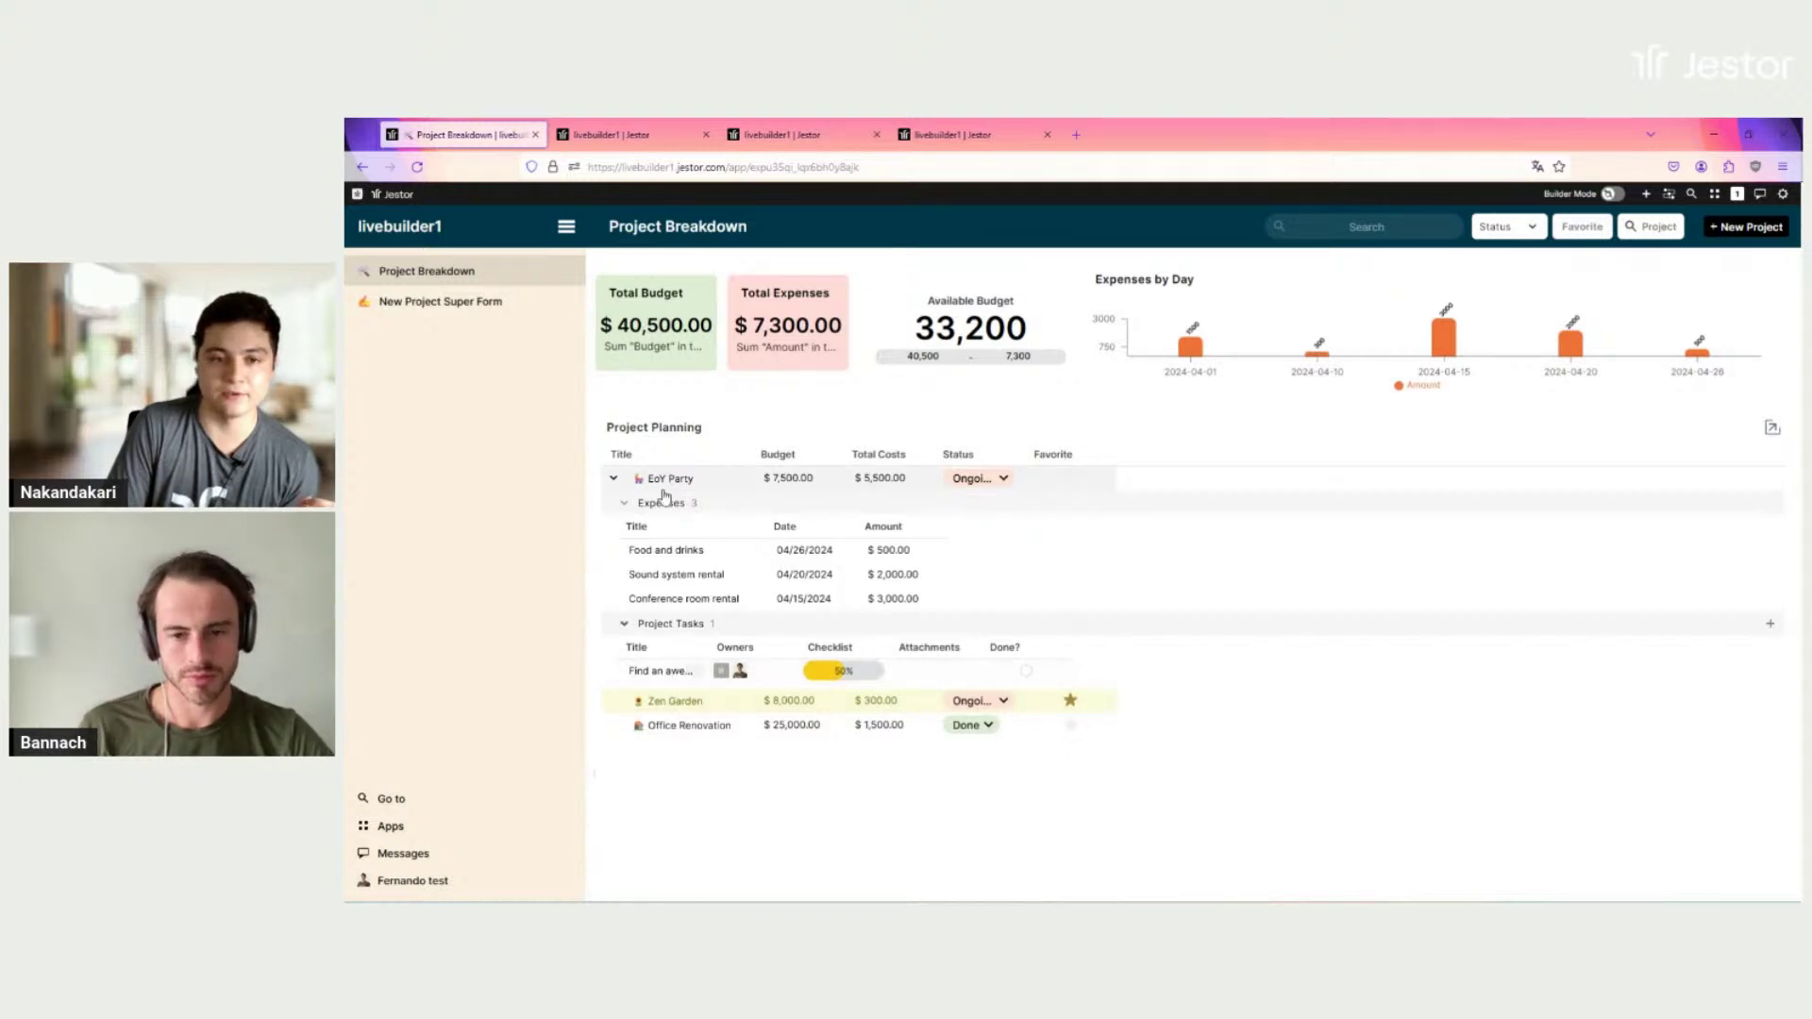
left_click(614, 700)
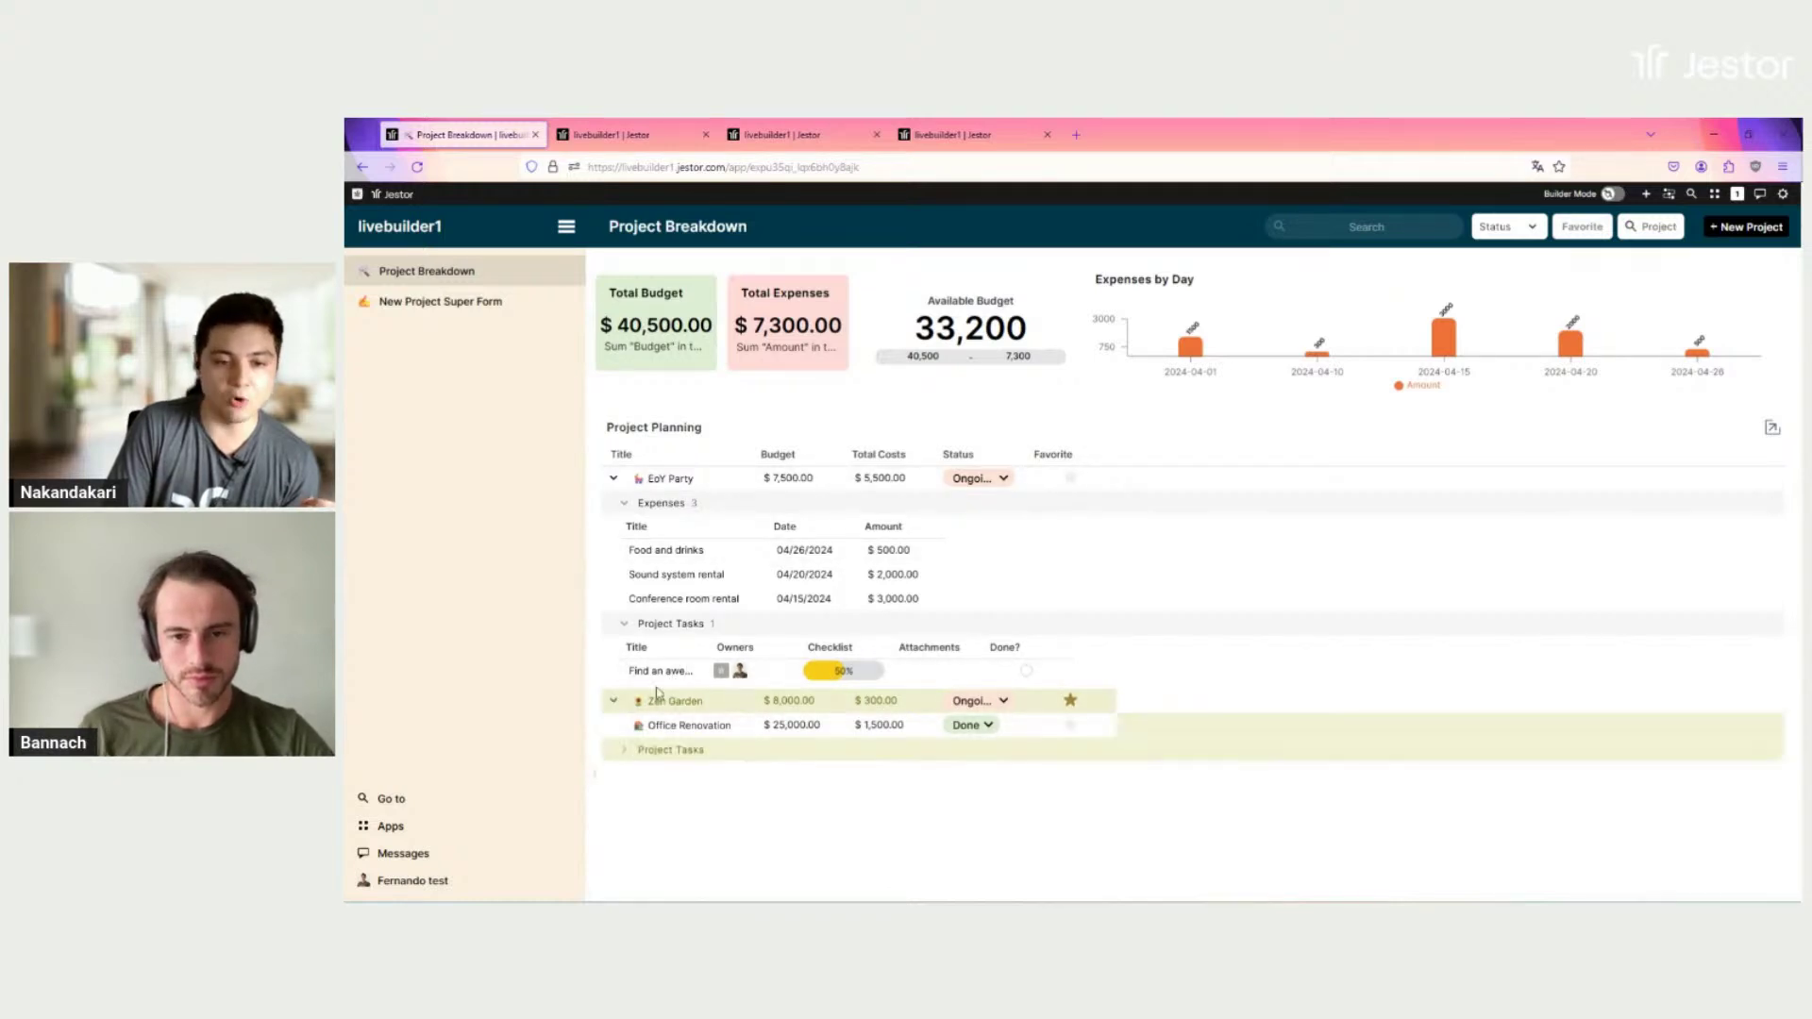
scroll(765, 627, "down", 1)
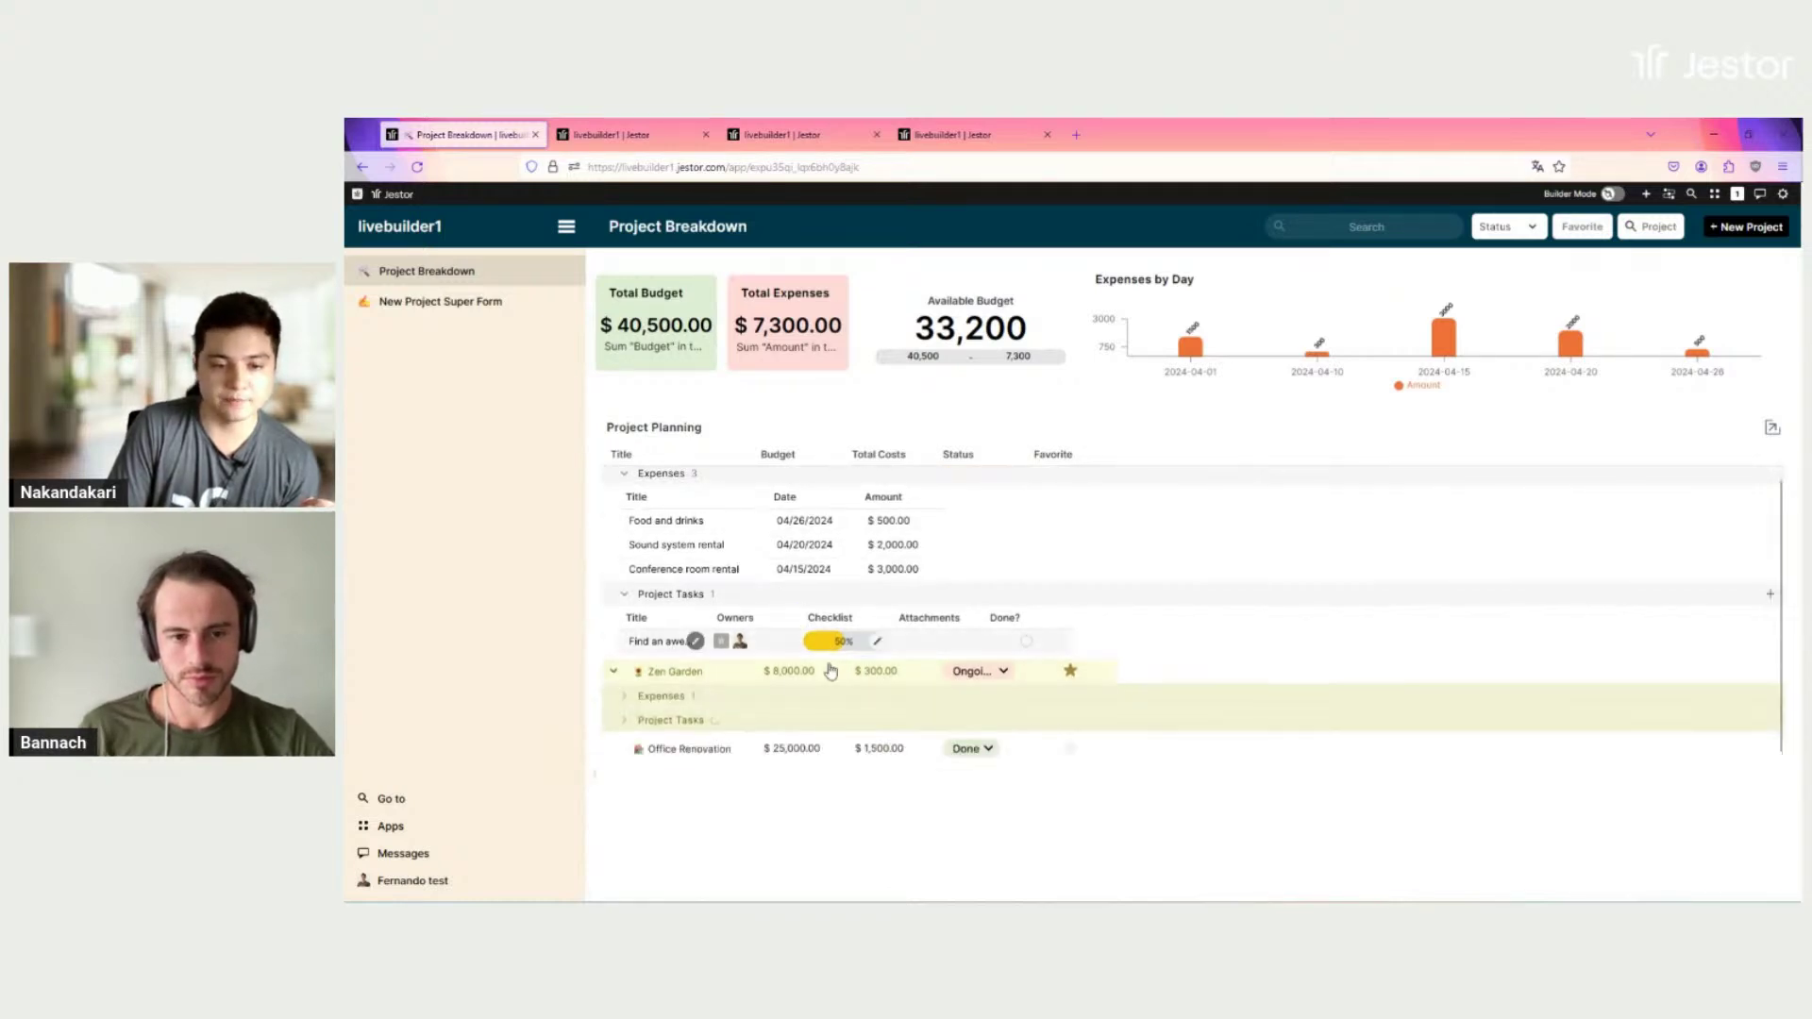
left_click(623, 697)
scroll(624, 727, "down", 1)
left_click(625, 725)
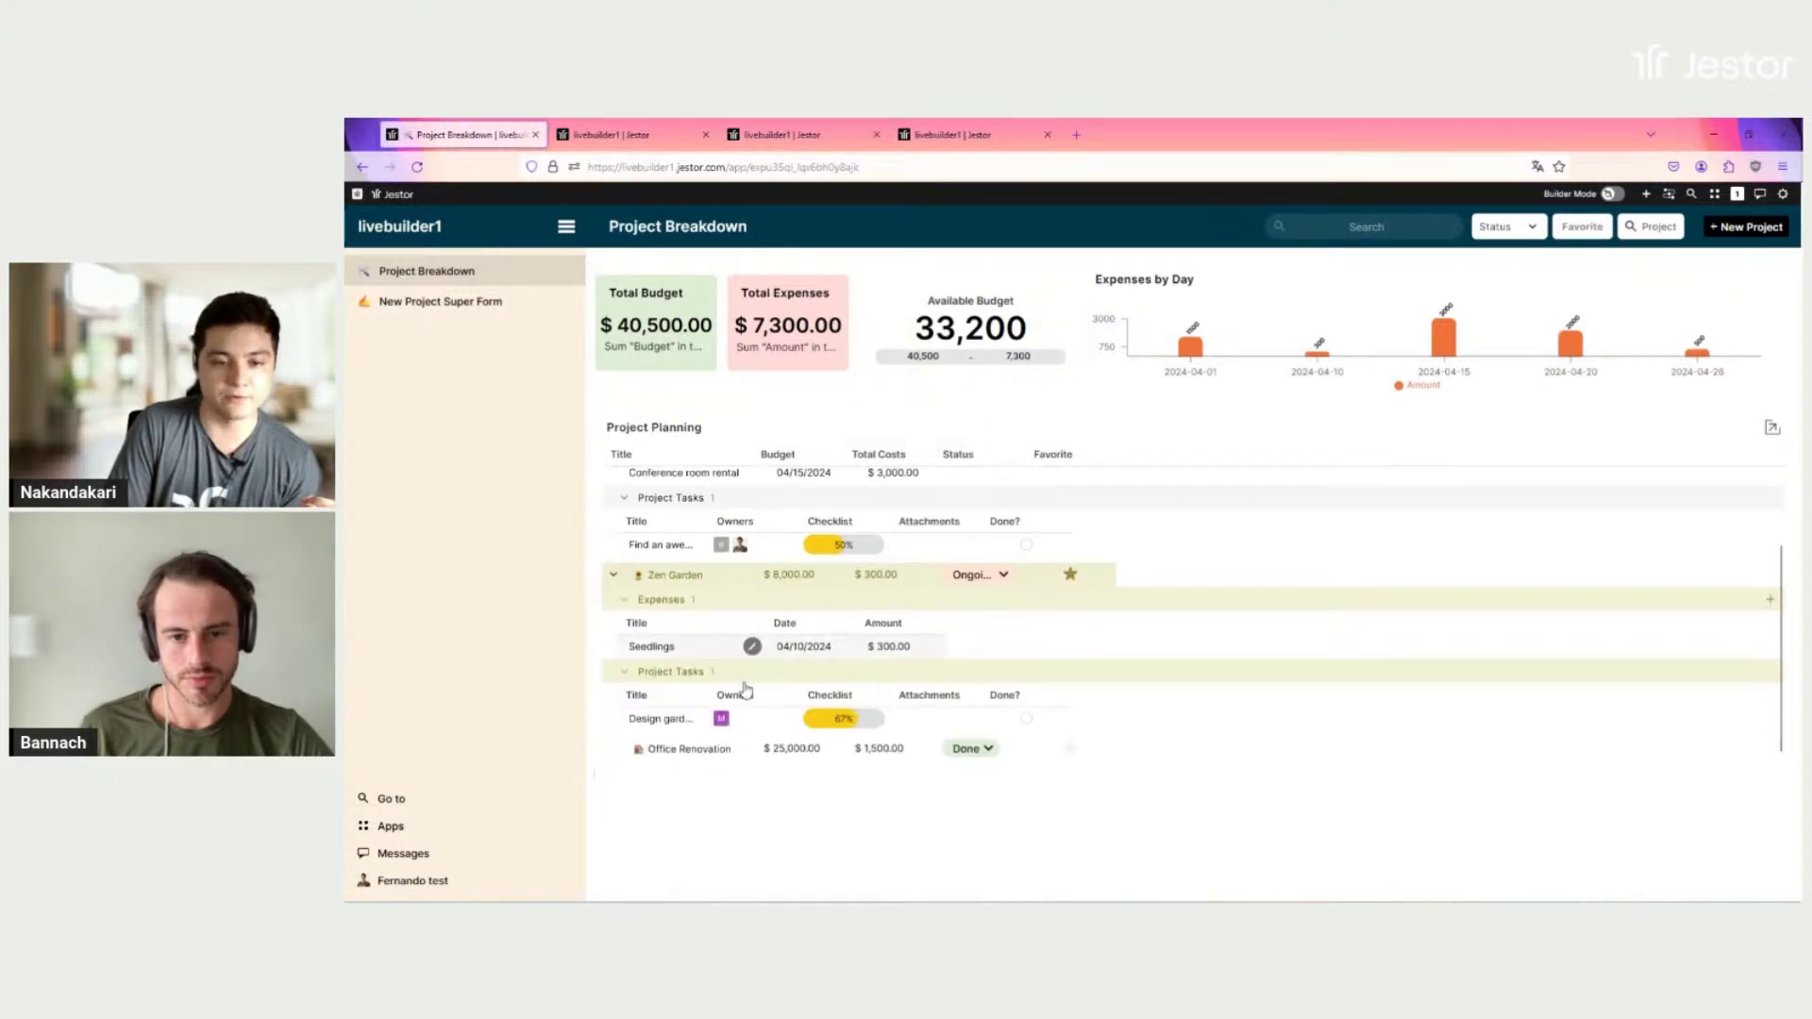
Step: Expand the Office Renovation project to show its expenses and project tasks
left_click(614, 751)
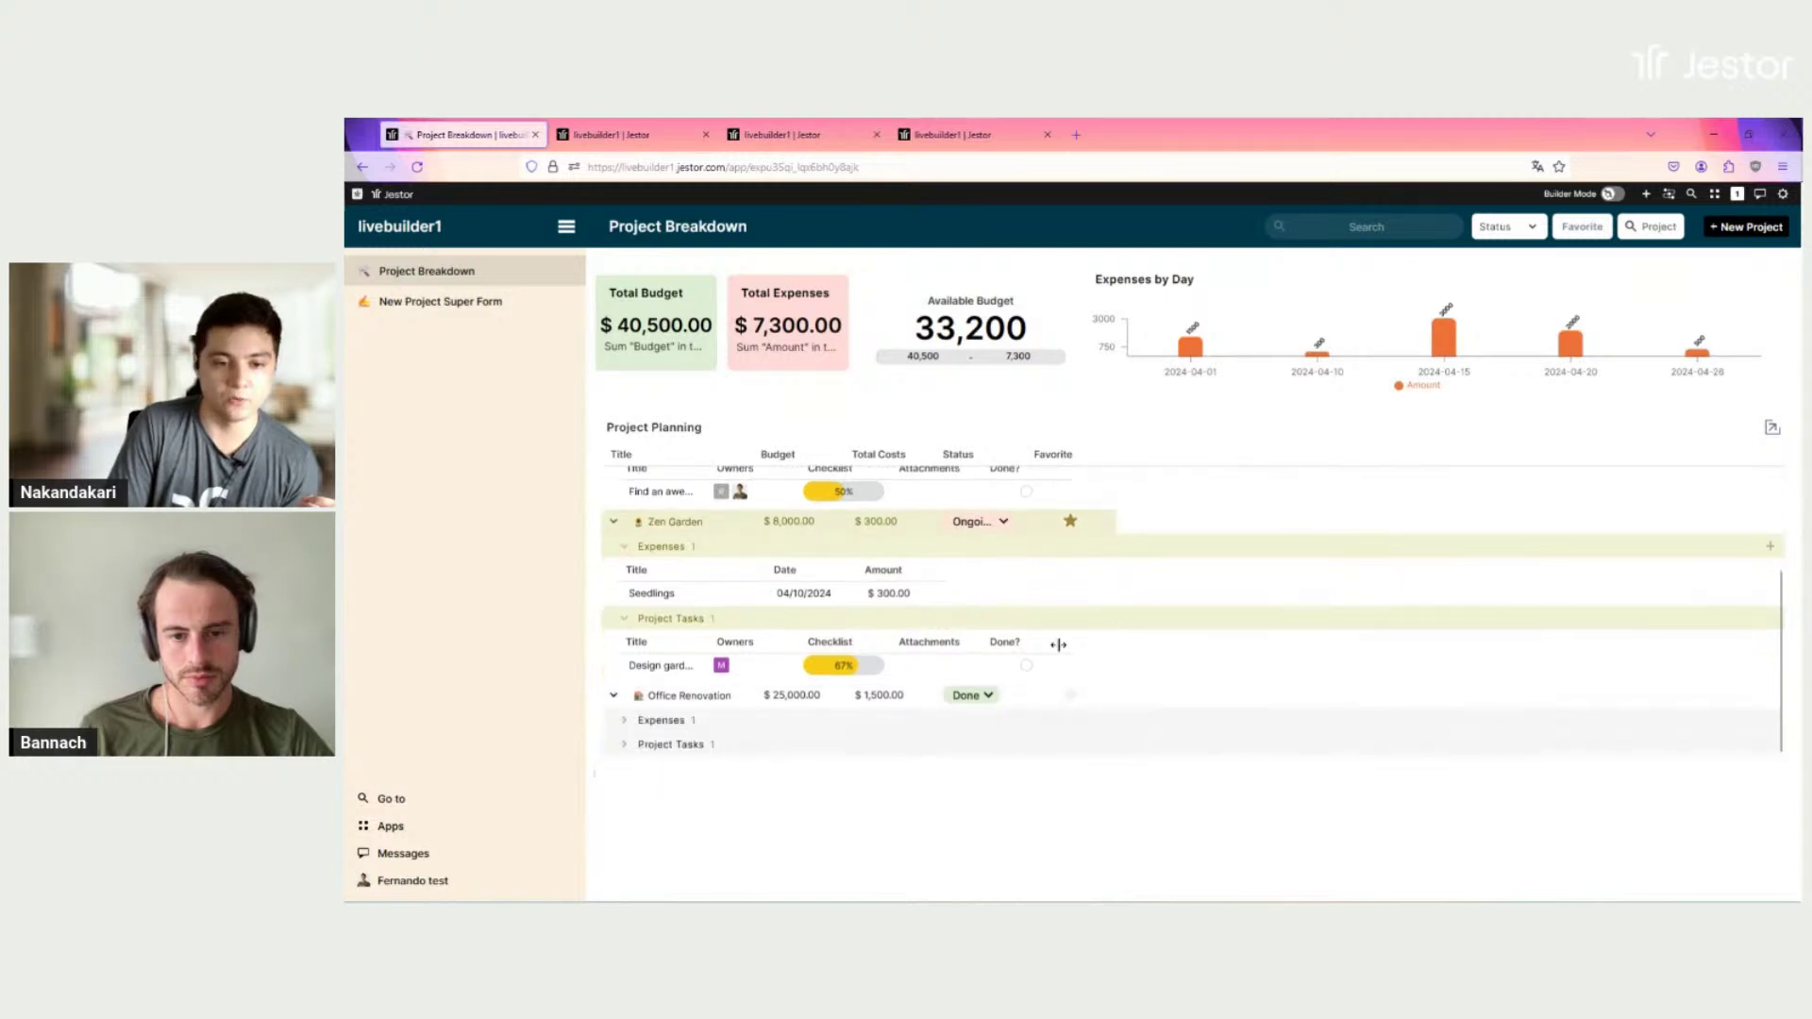
left_click(630, 720)
left_click(624, 745)
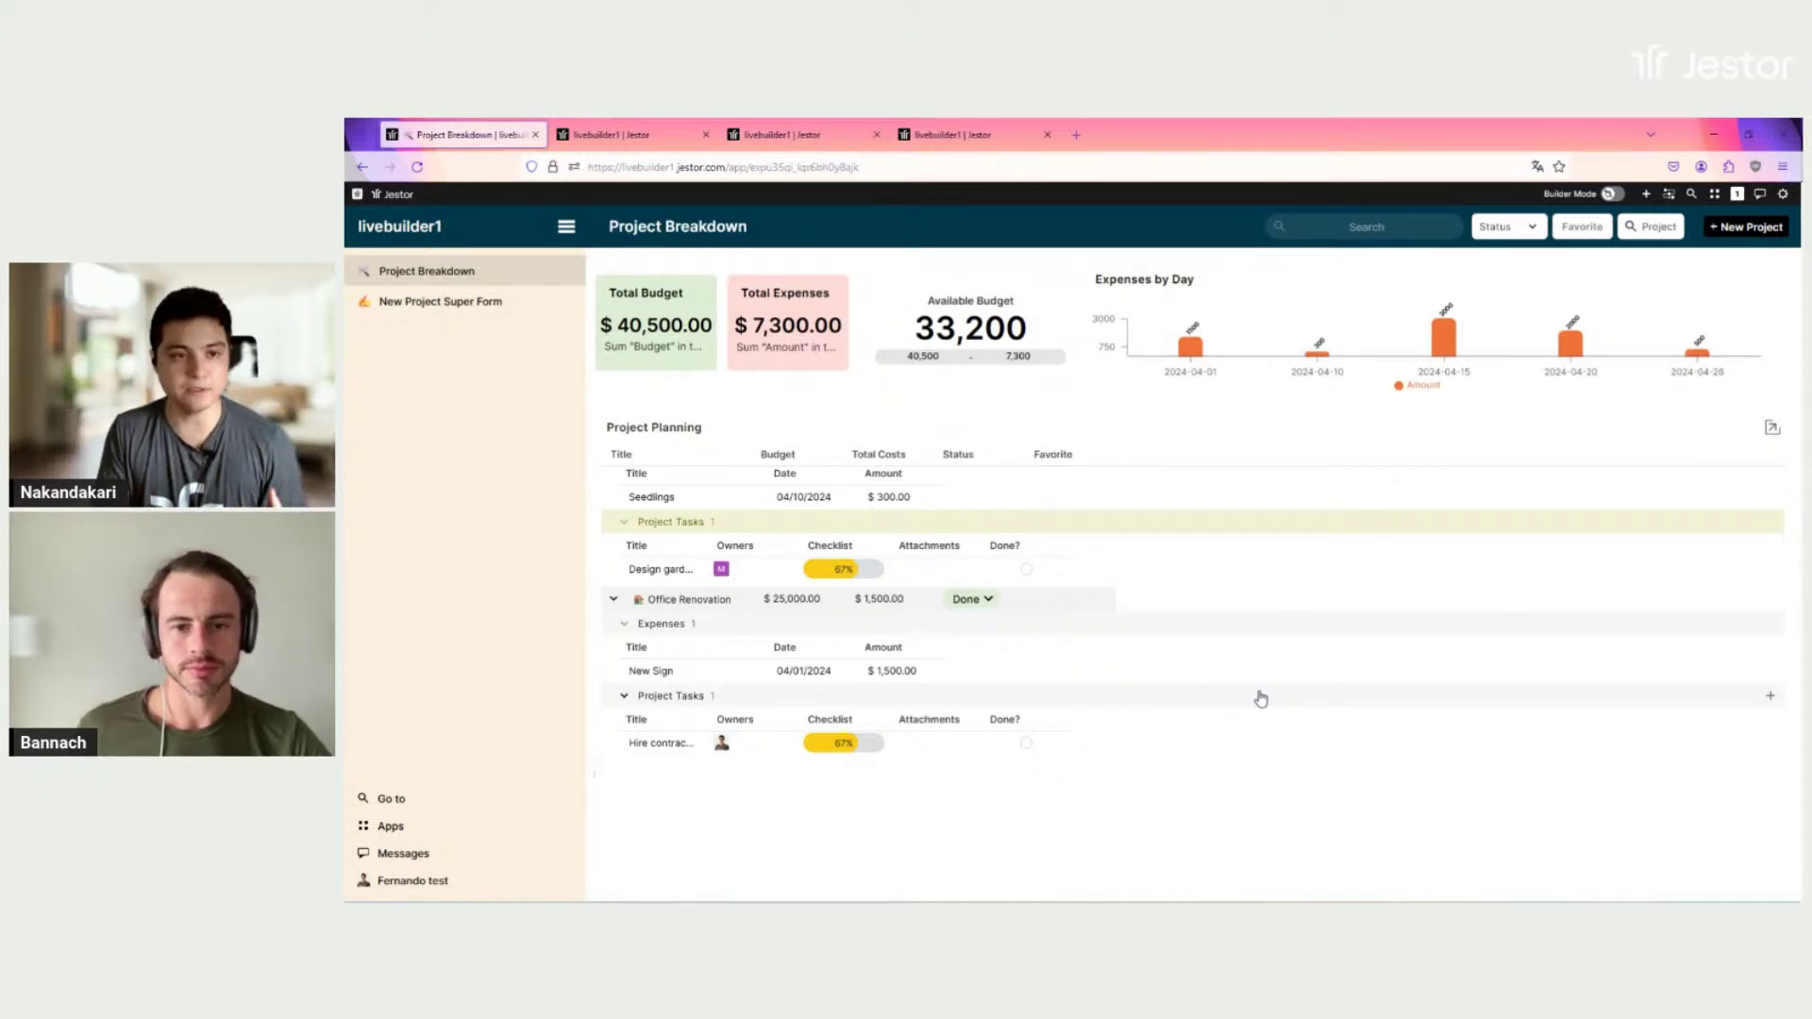
Step: View the dashboard filtered to projects with Ongoing status, and clear the status filter
scroll(1121, 672, "up", 3)
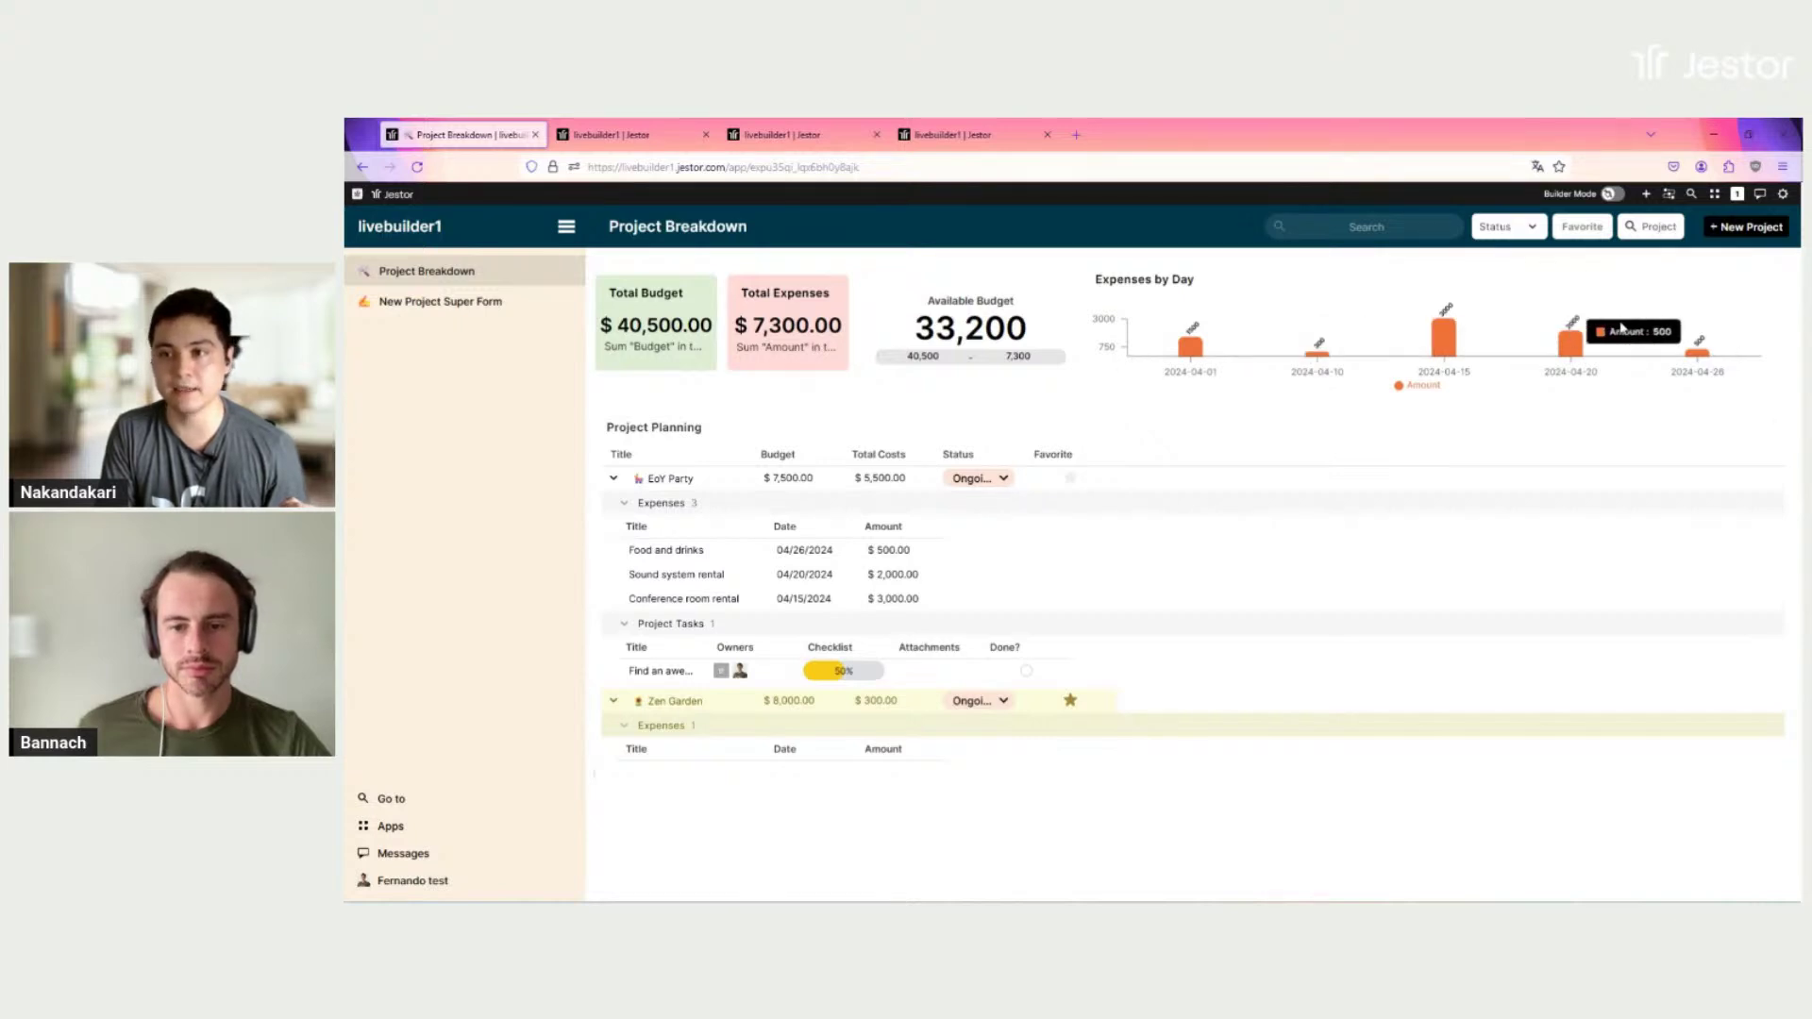
left_click(1537, 234)
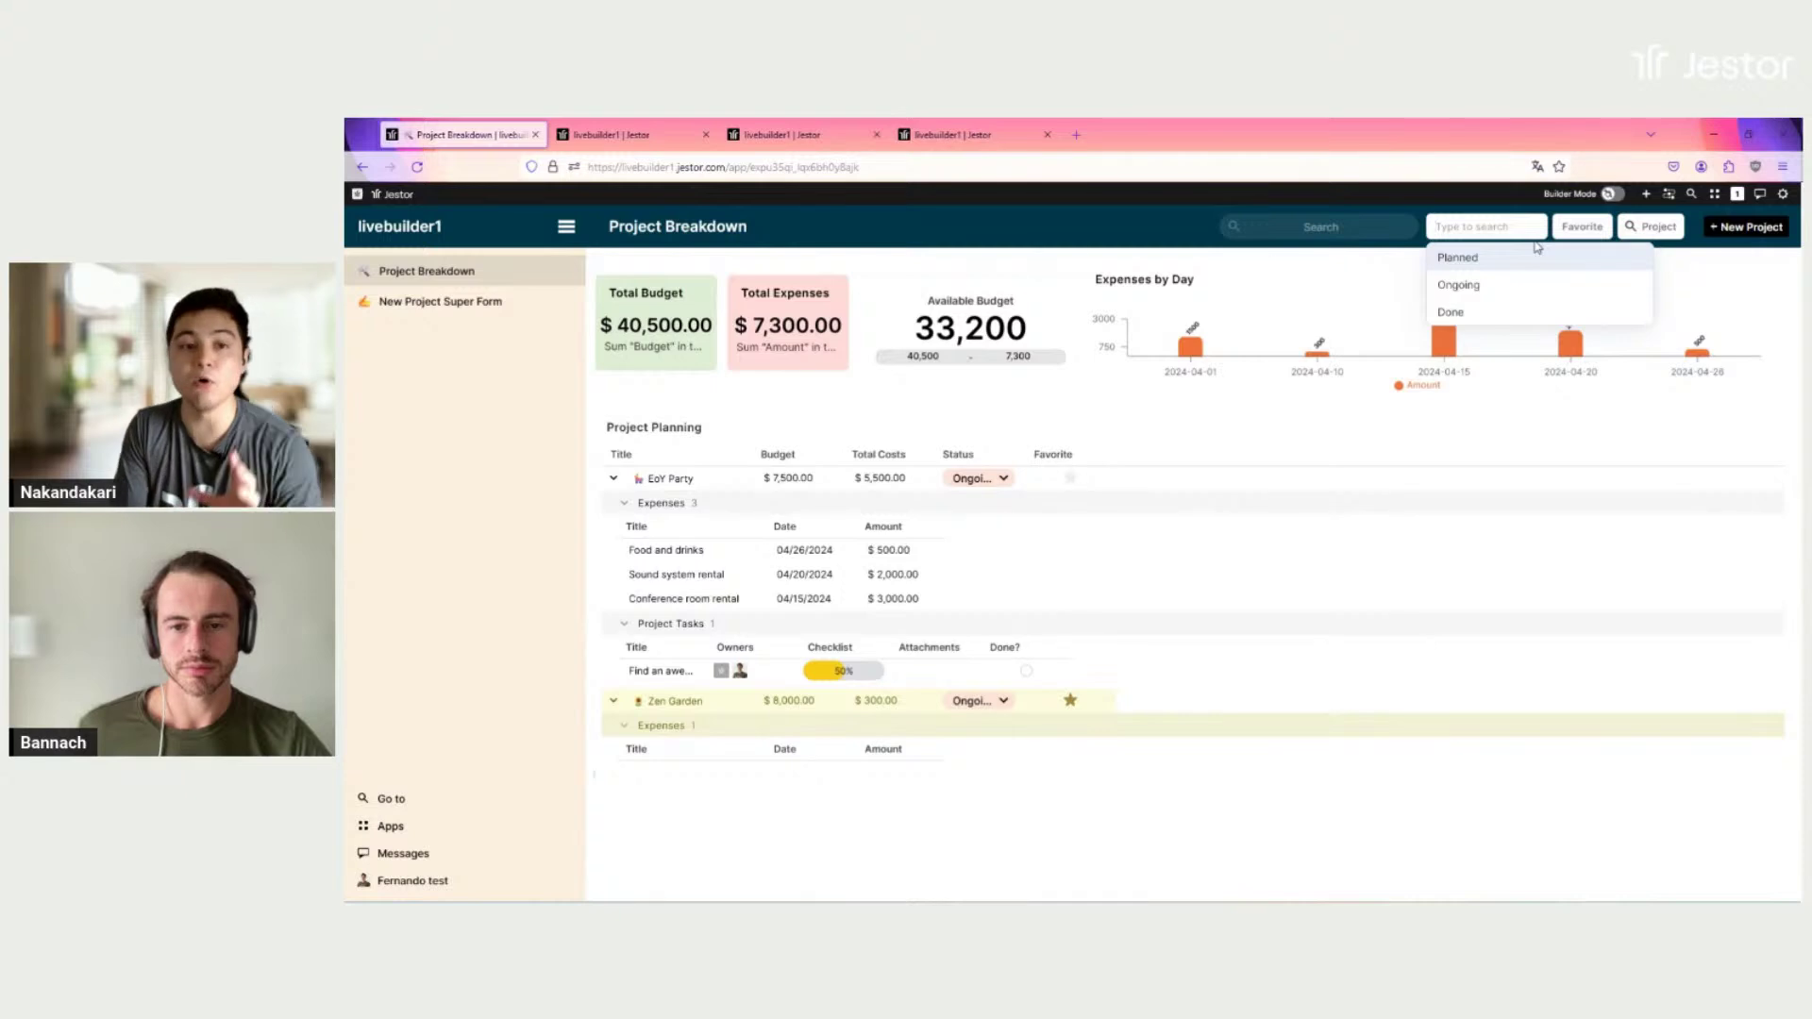
left_click(1536, 285)
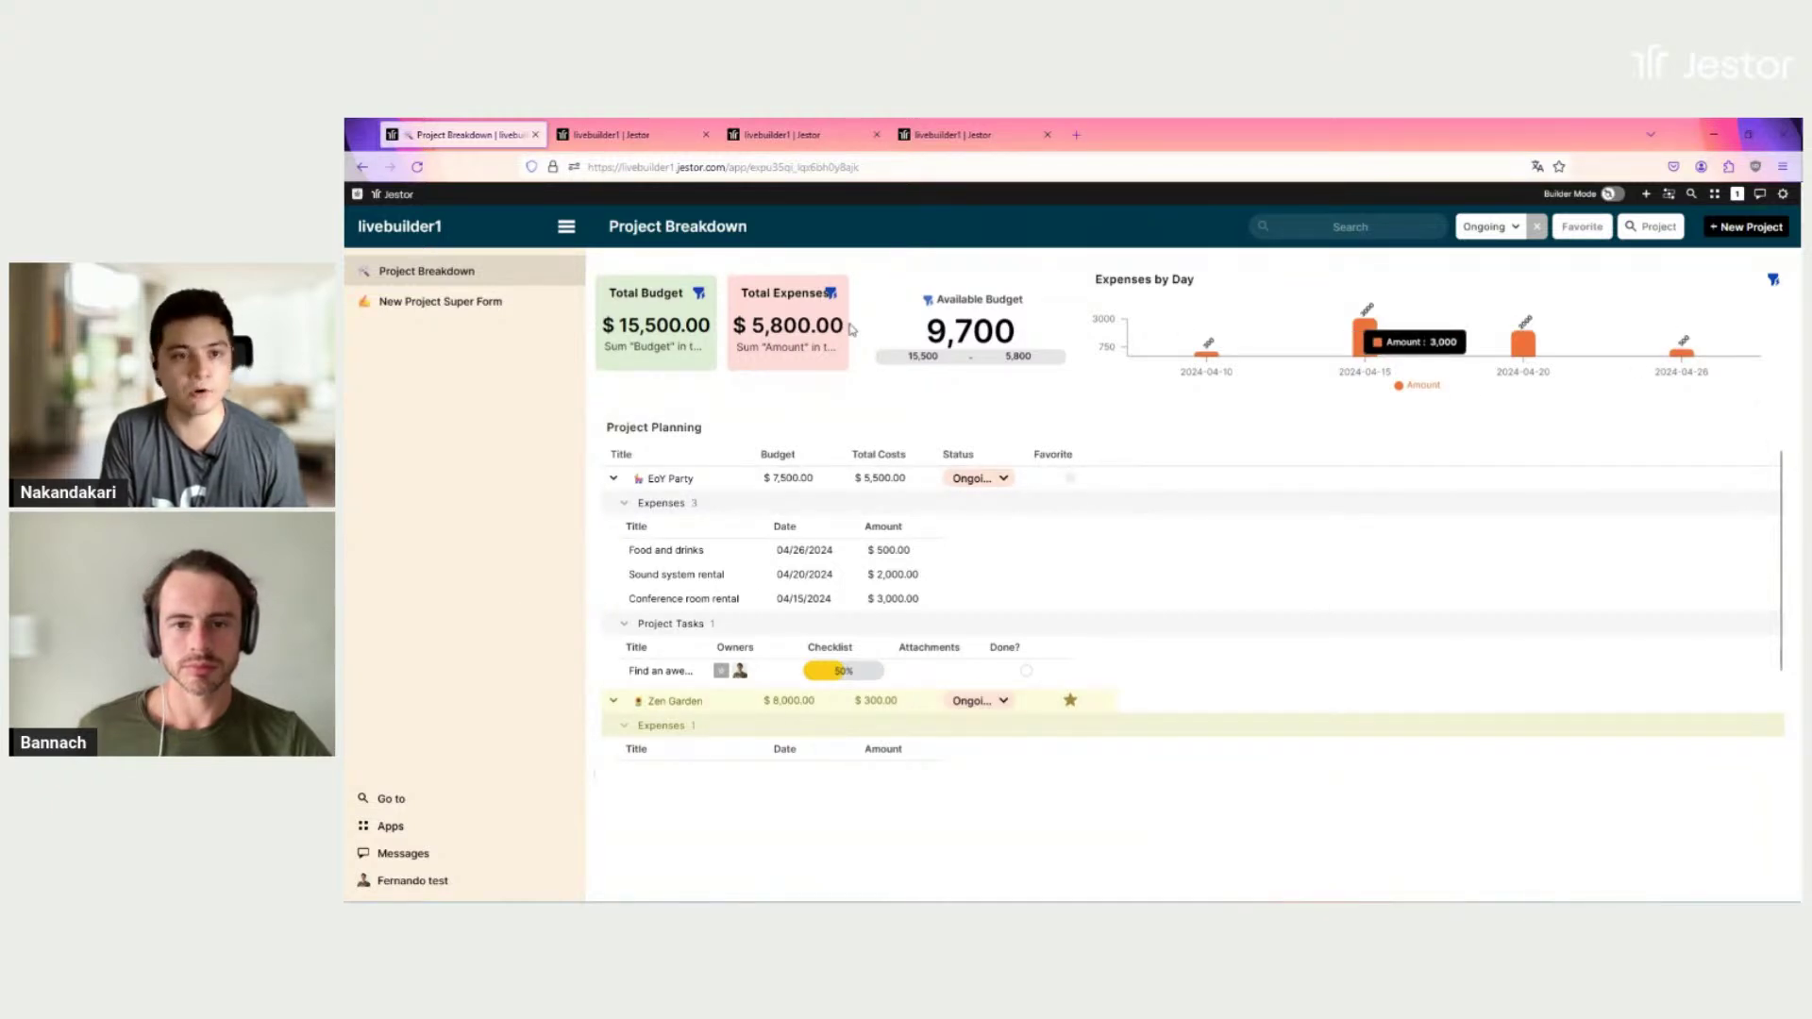
left_click(1534, 228)
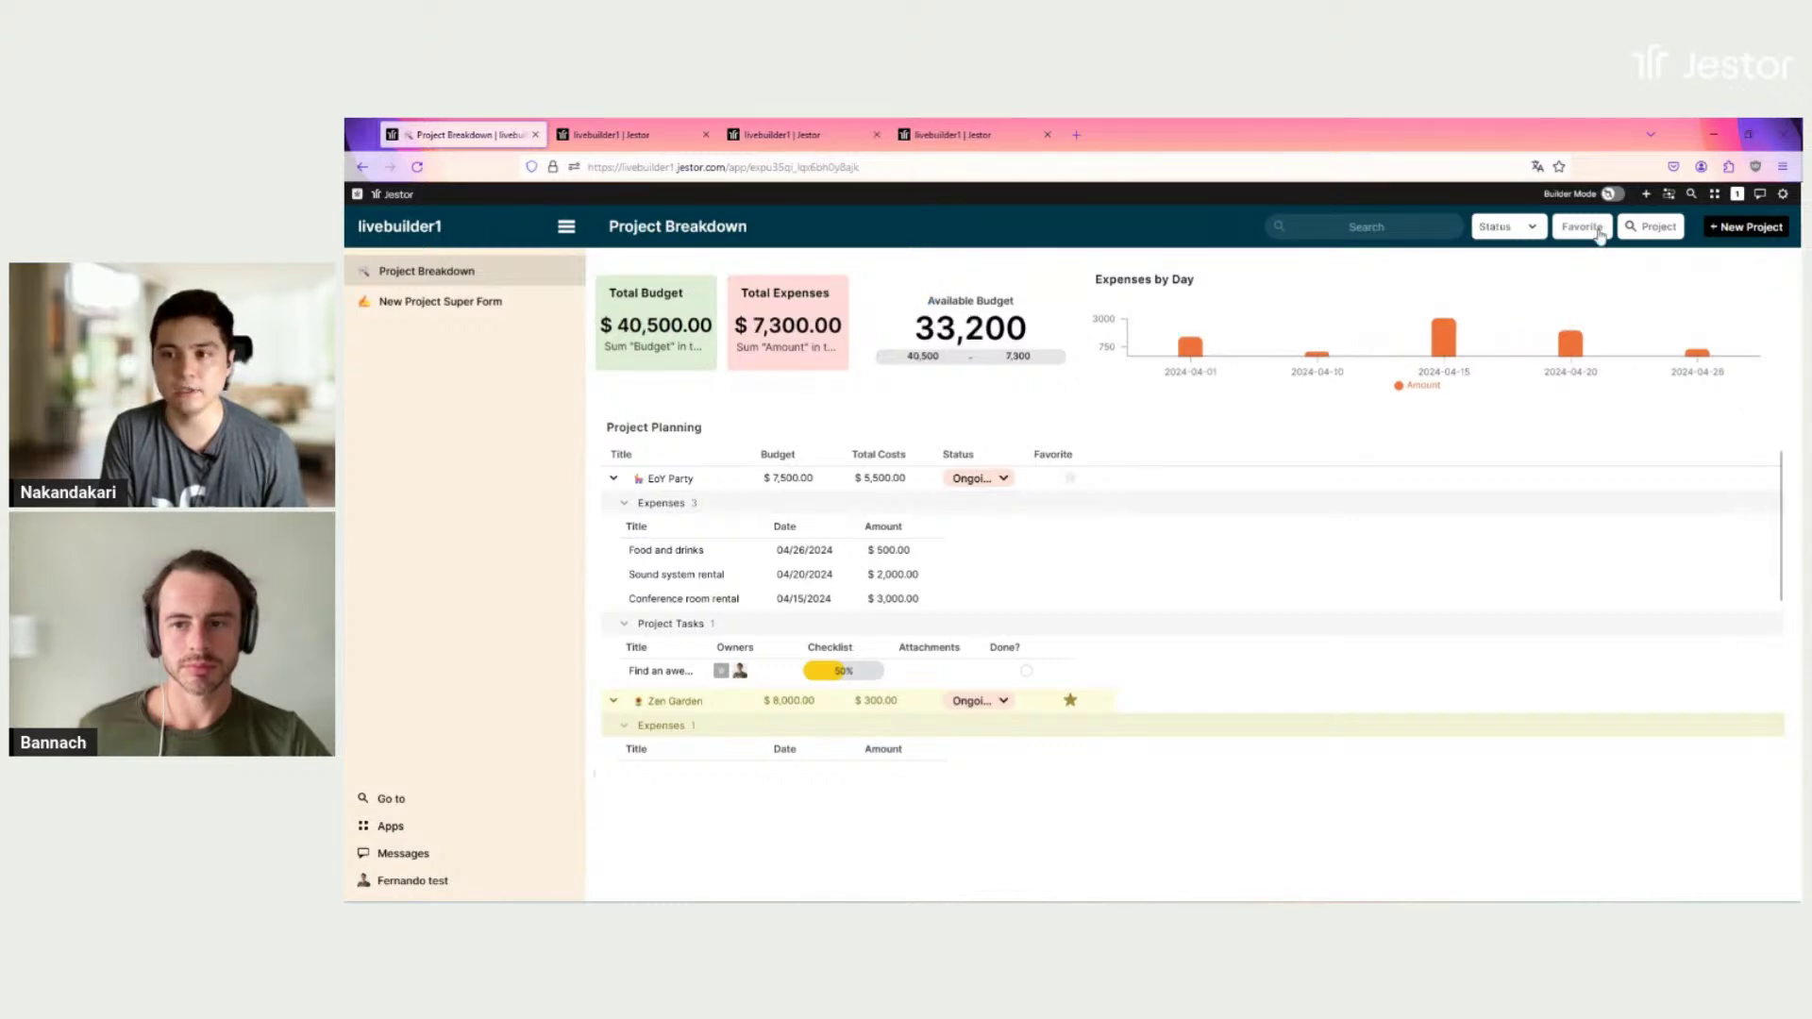
Step: View the dashboard filtered to favorite projects and to the EoY Party project, clearing each filter
left_click(1599, 233)
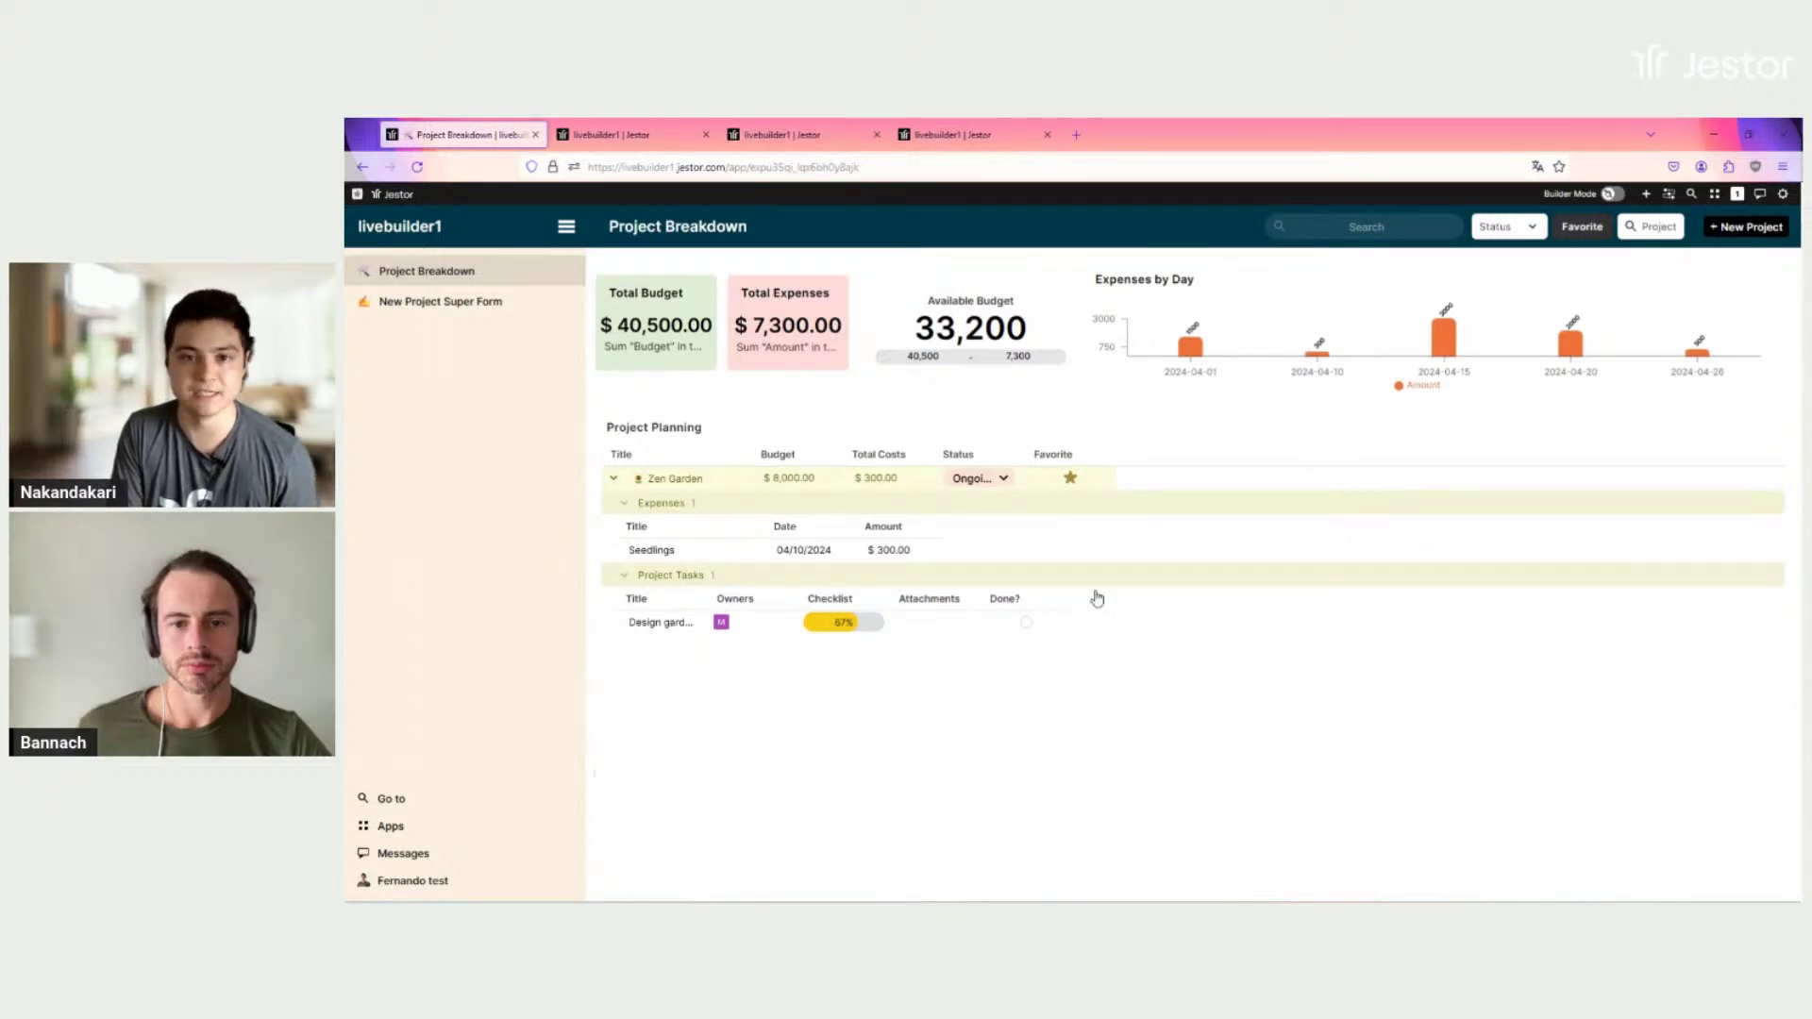
left_click(1593, 236)
left_click(1658, 229)
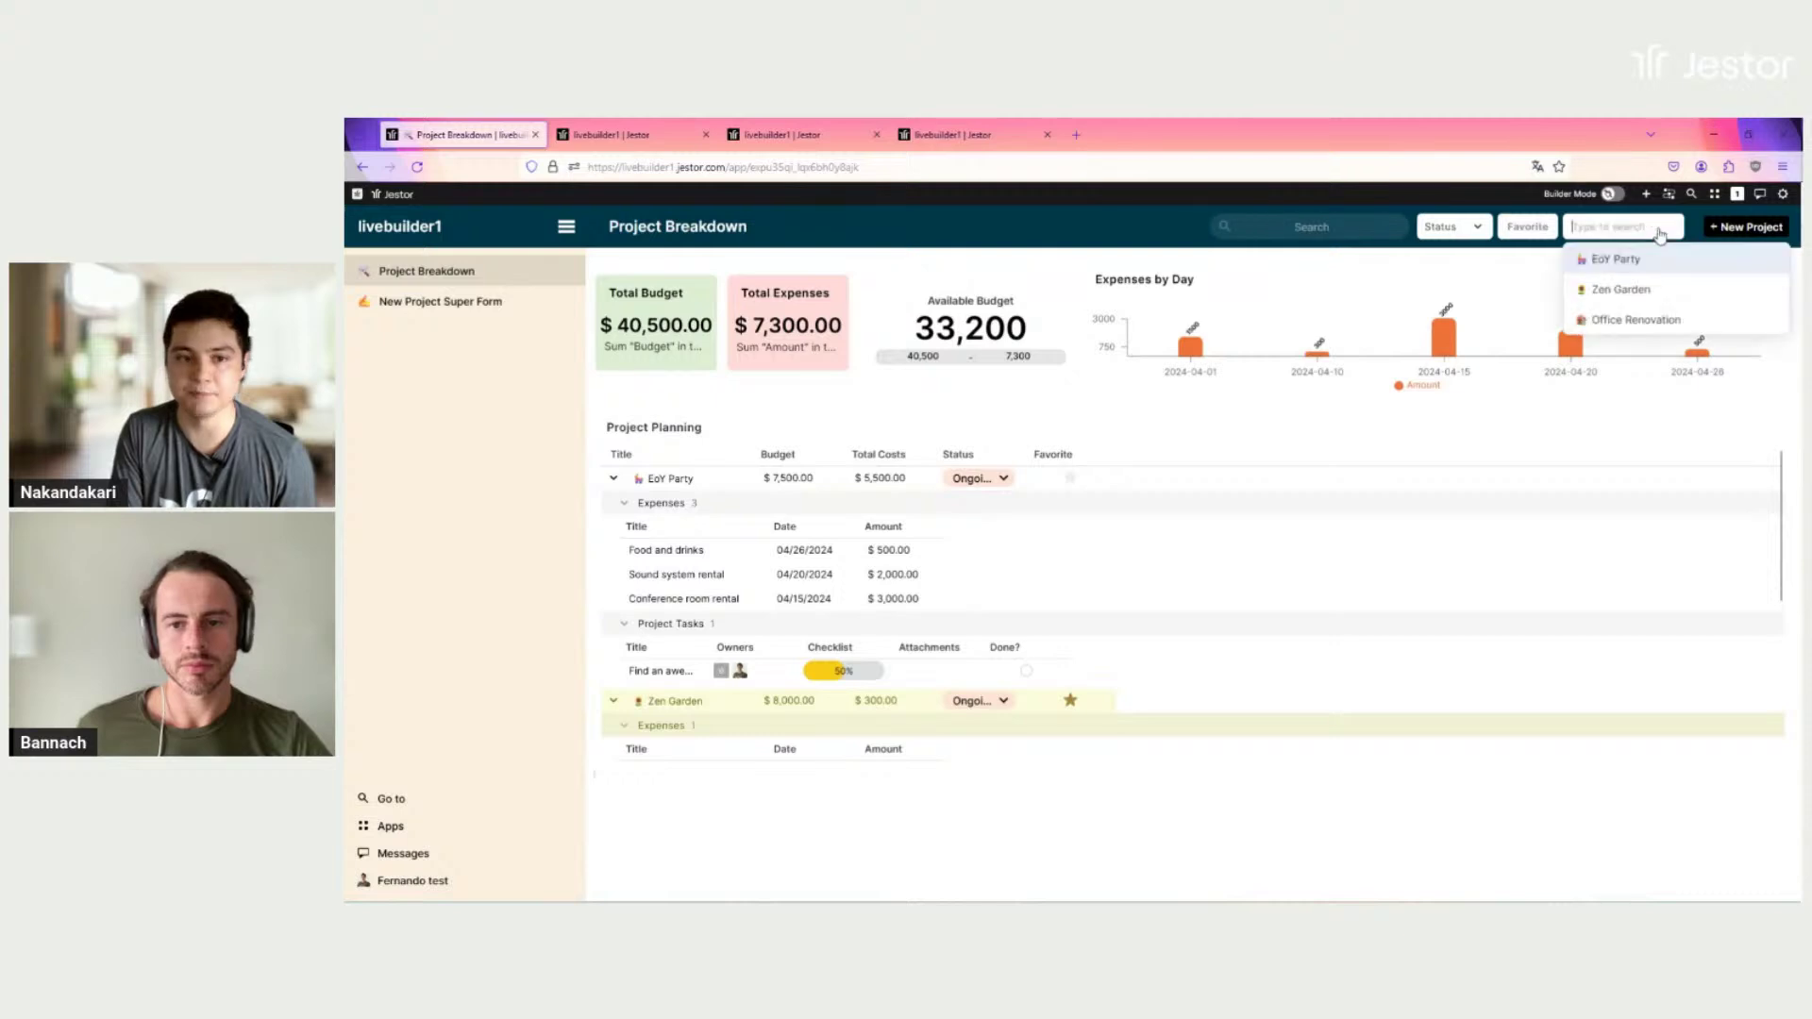
left_click(1612, 269)
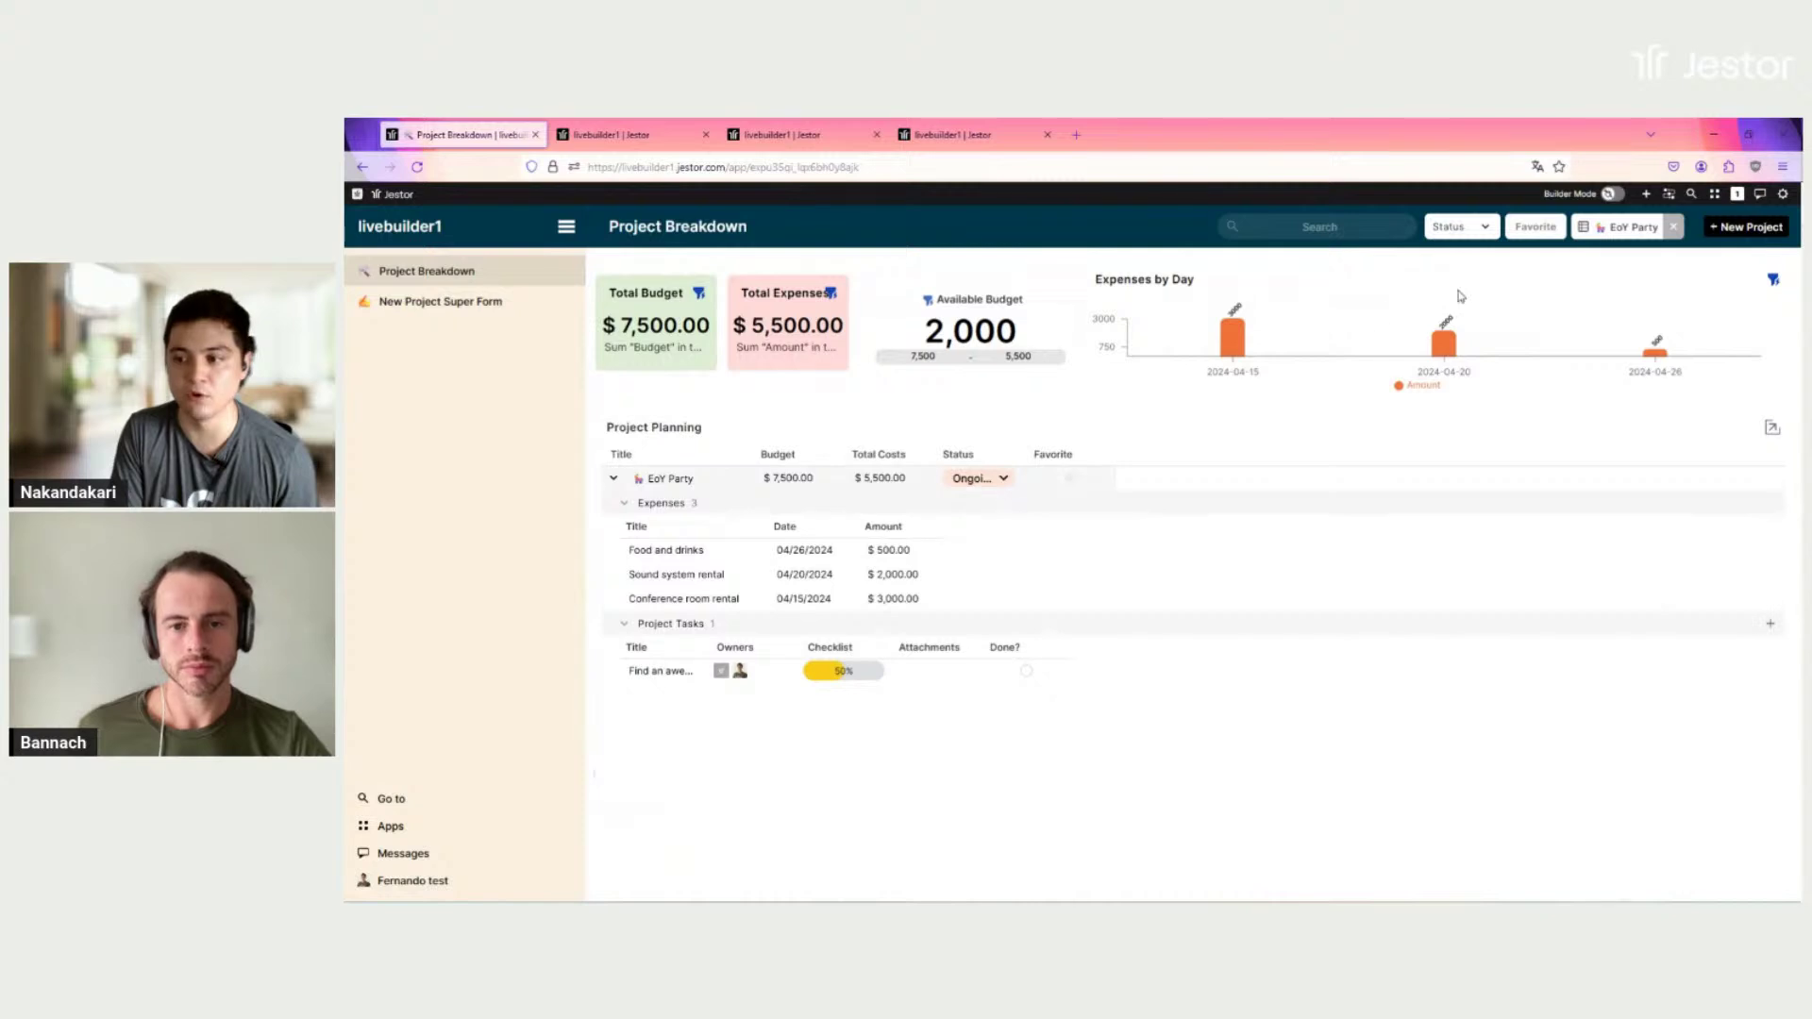
left_click(1673, 226)
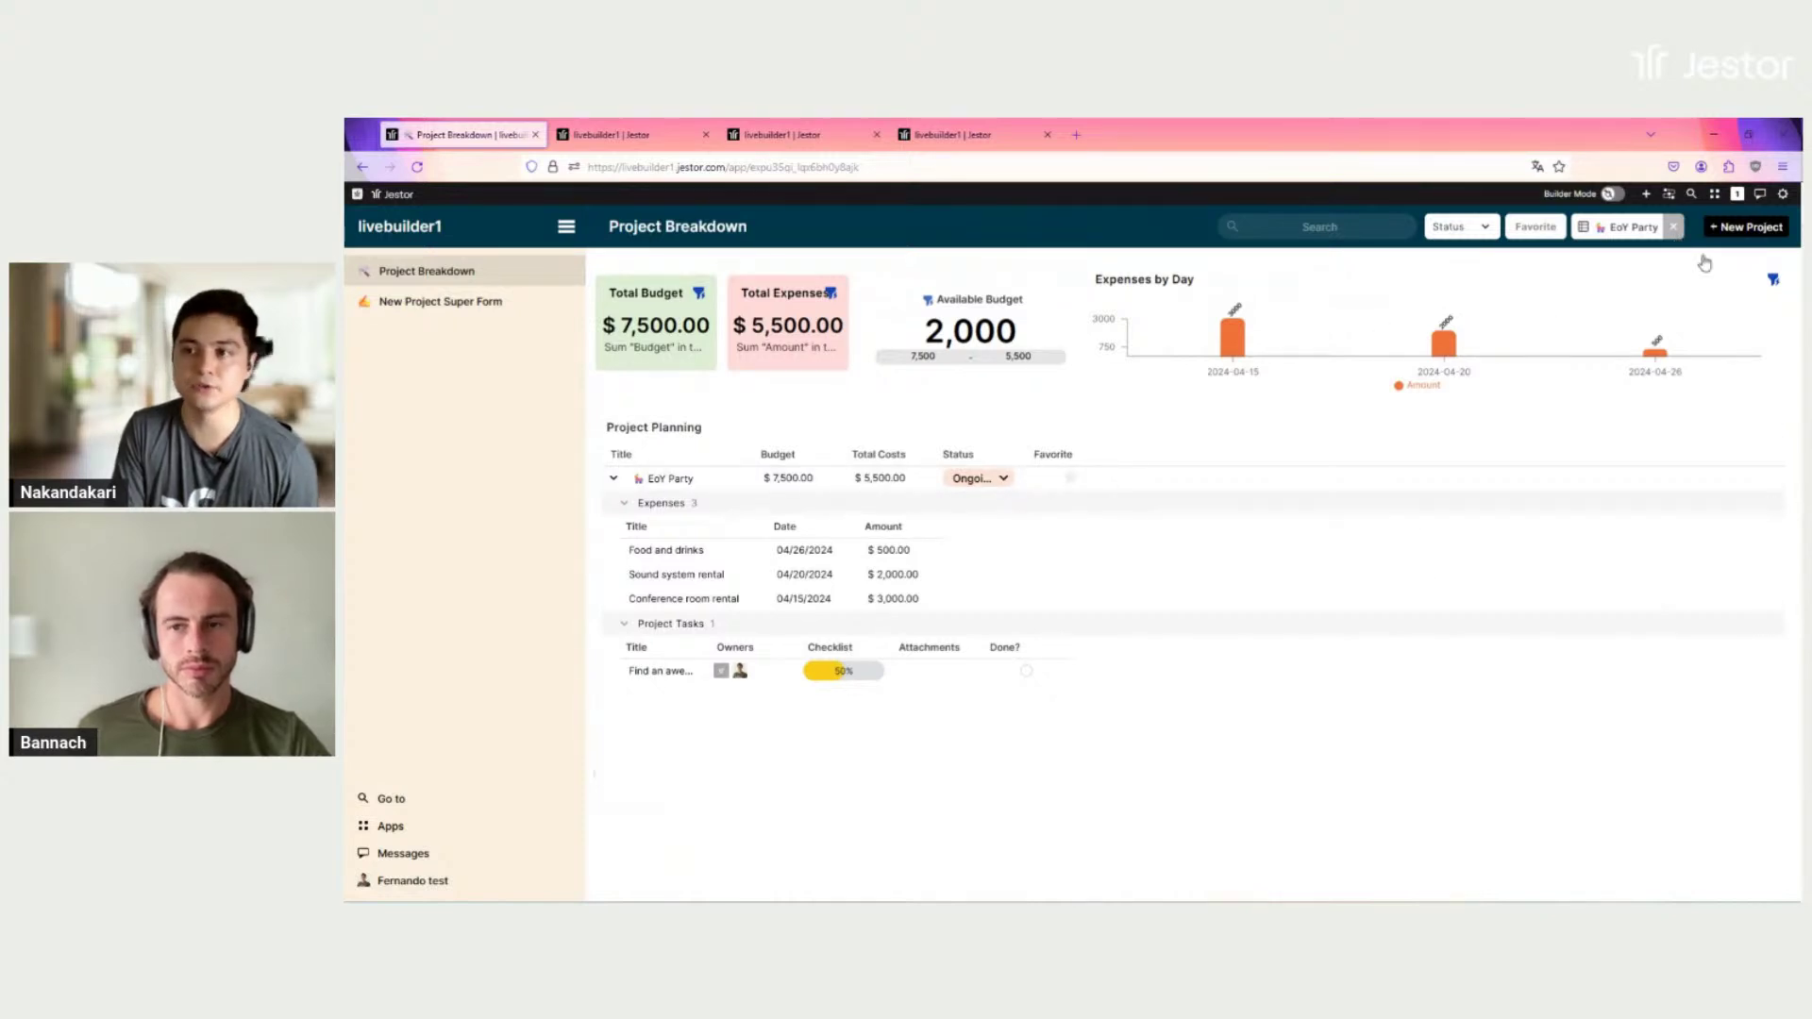
Step: View the New Project form and close it without submitting
left_click(1753, 227)
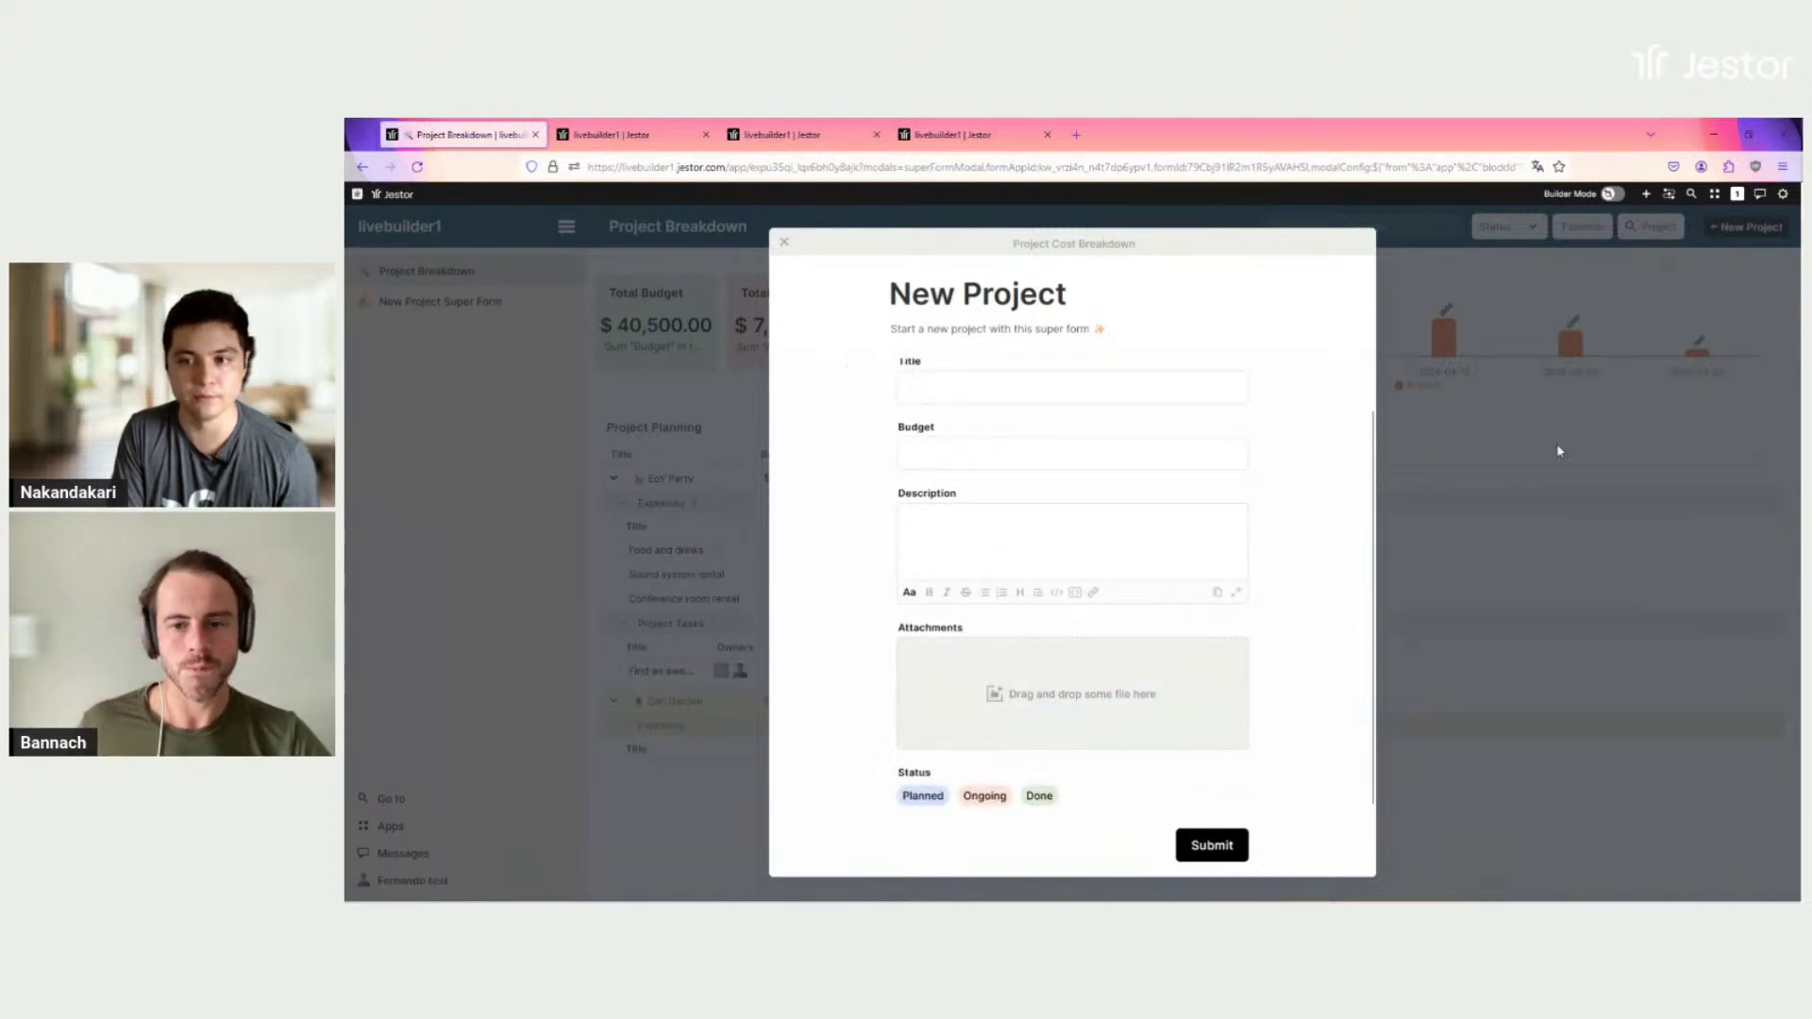
left_click(1697, 579)
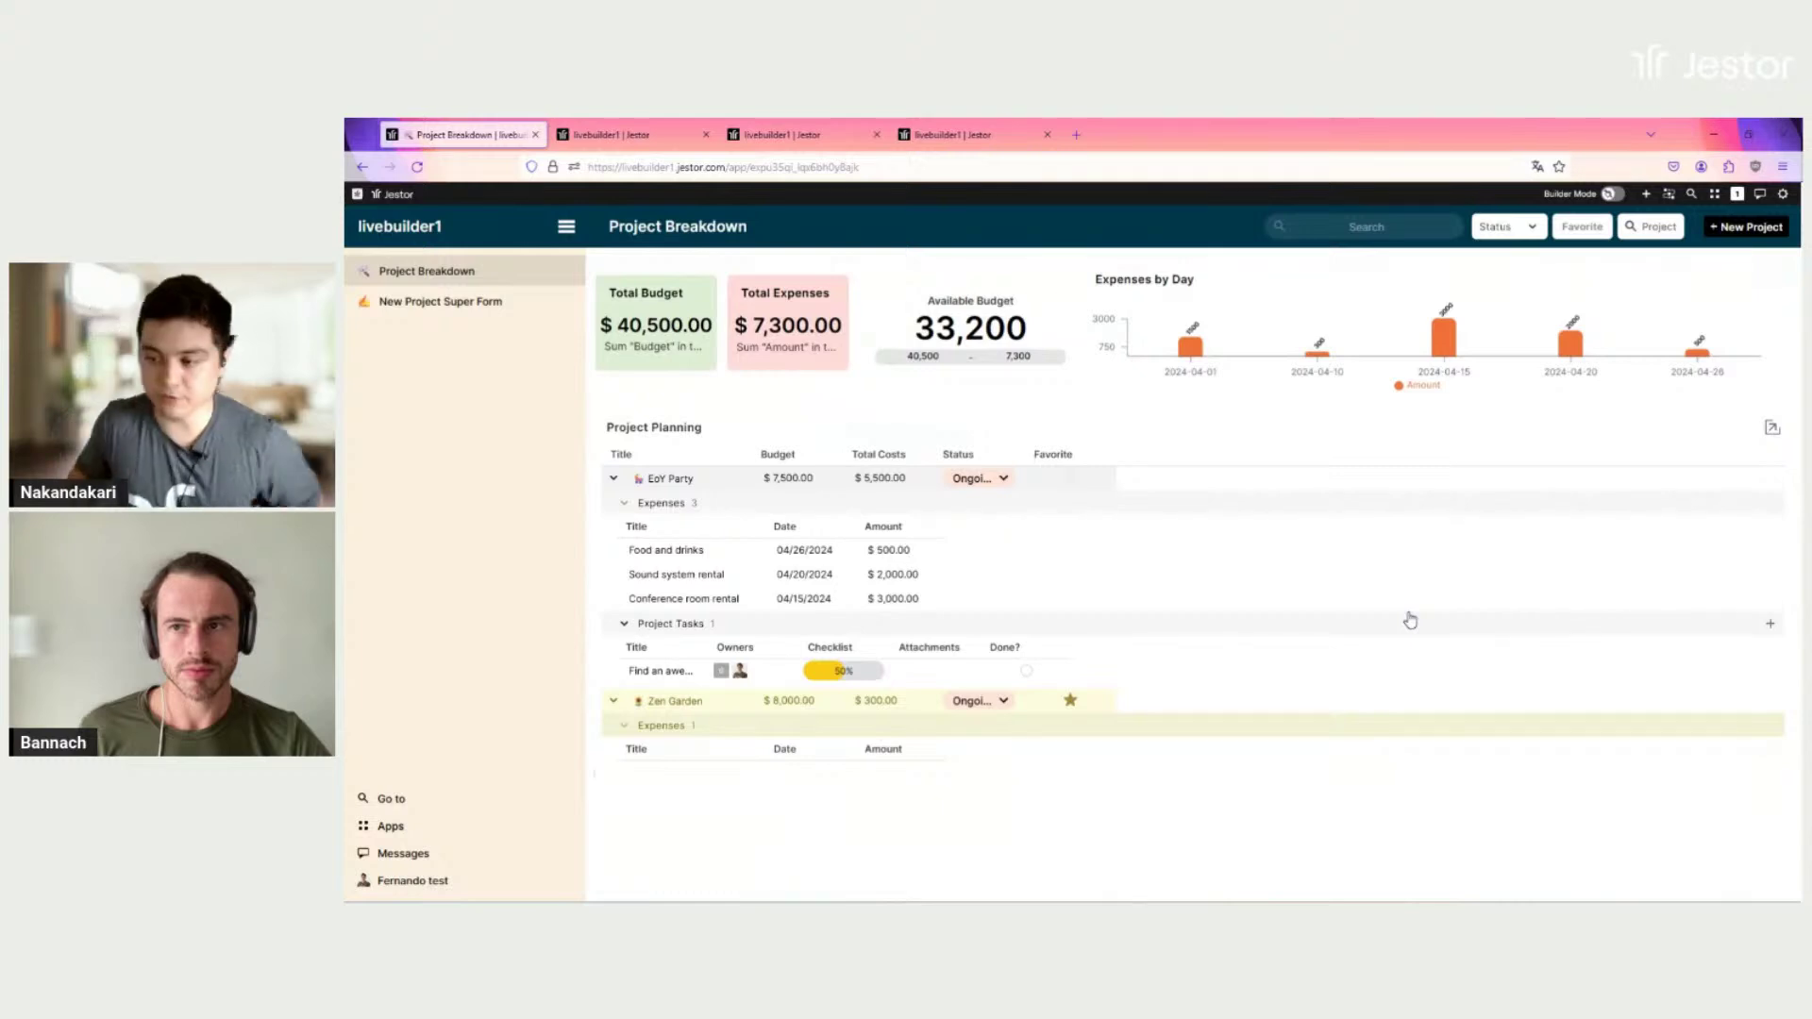
Step: View the Project Cost Breakdown, Expenses and Project Tasks tables one after another
left_click(612, 134)
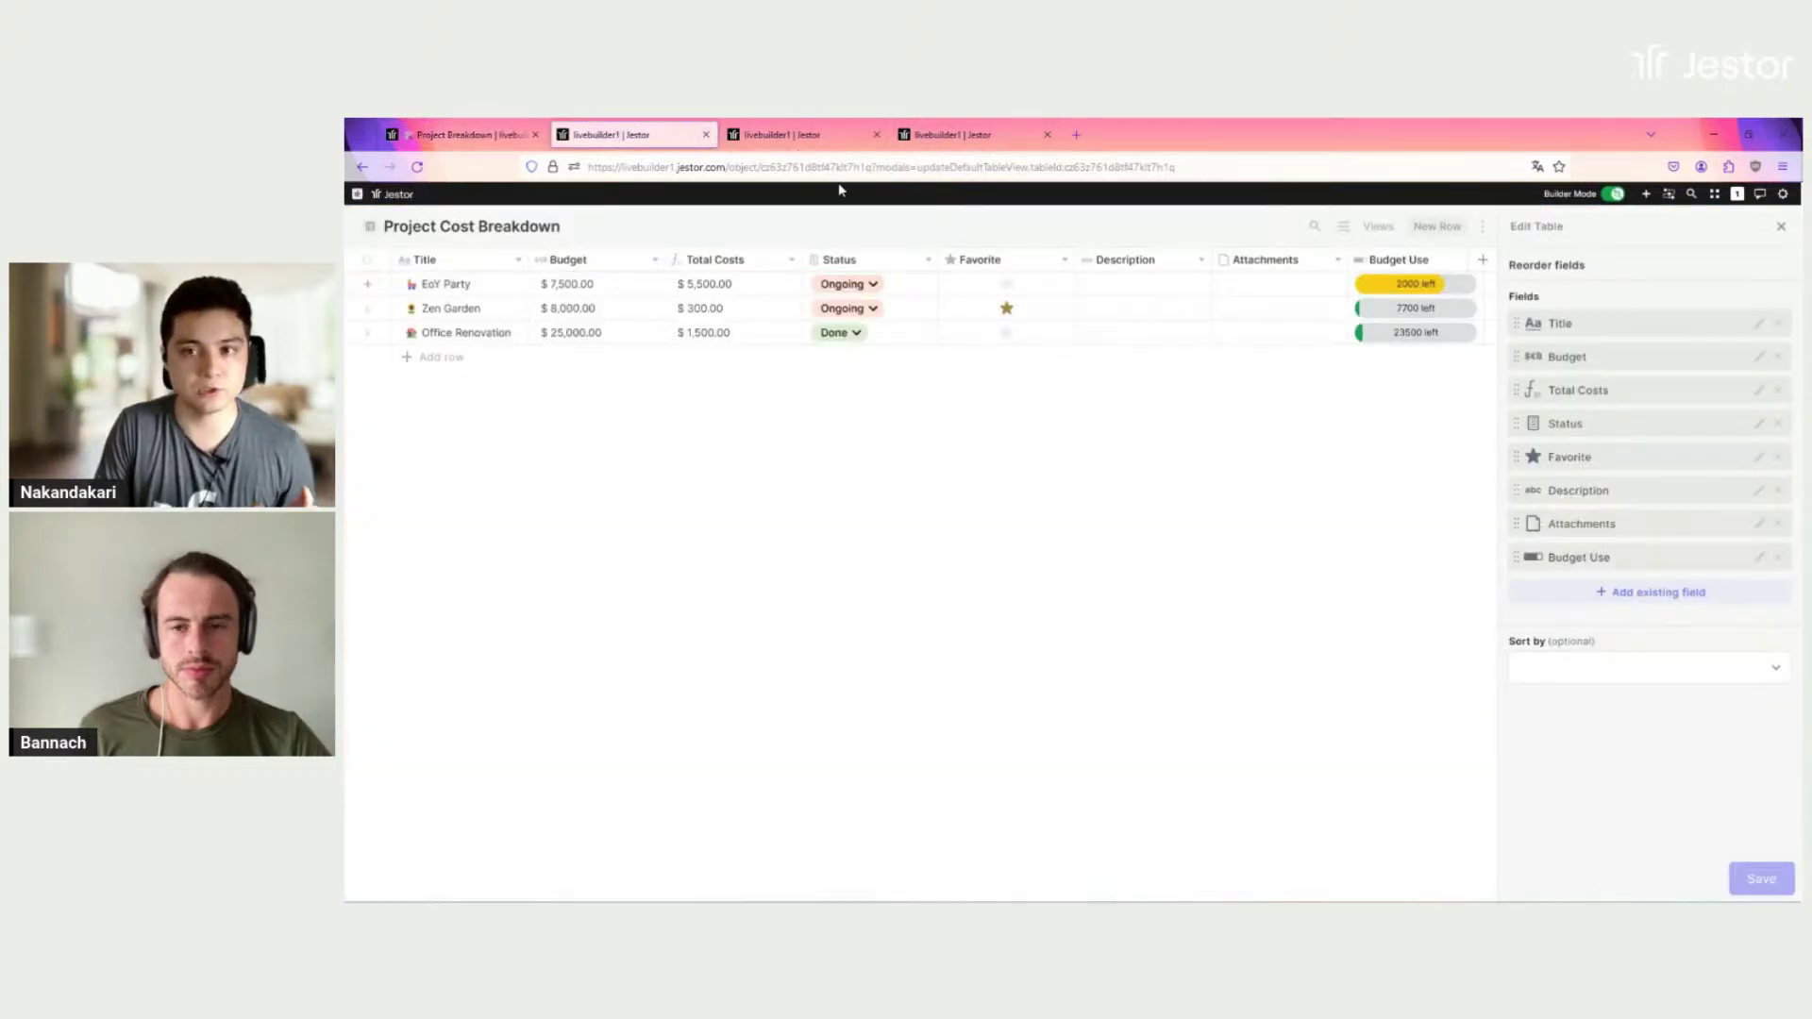
left_click(781, 134)
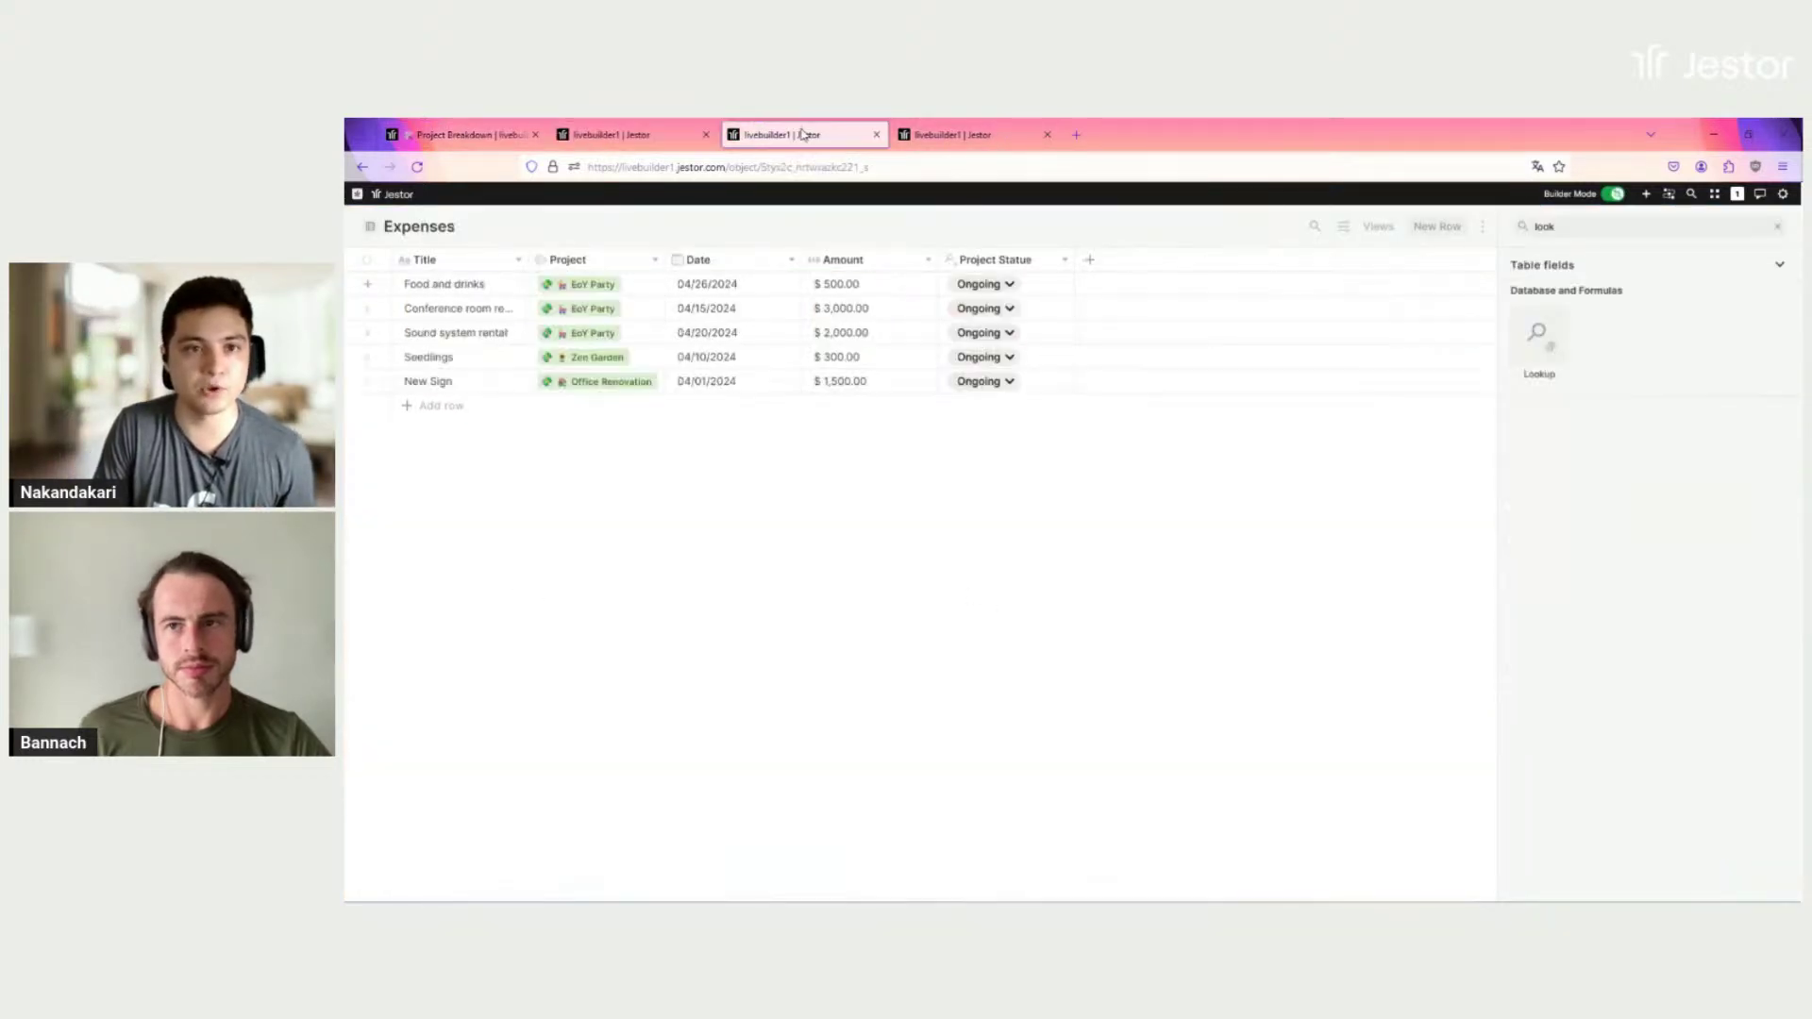
left_click(977, 135)
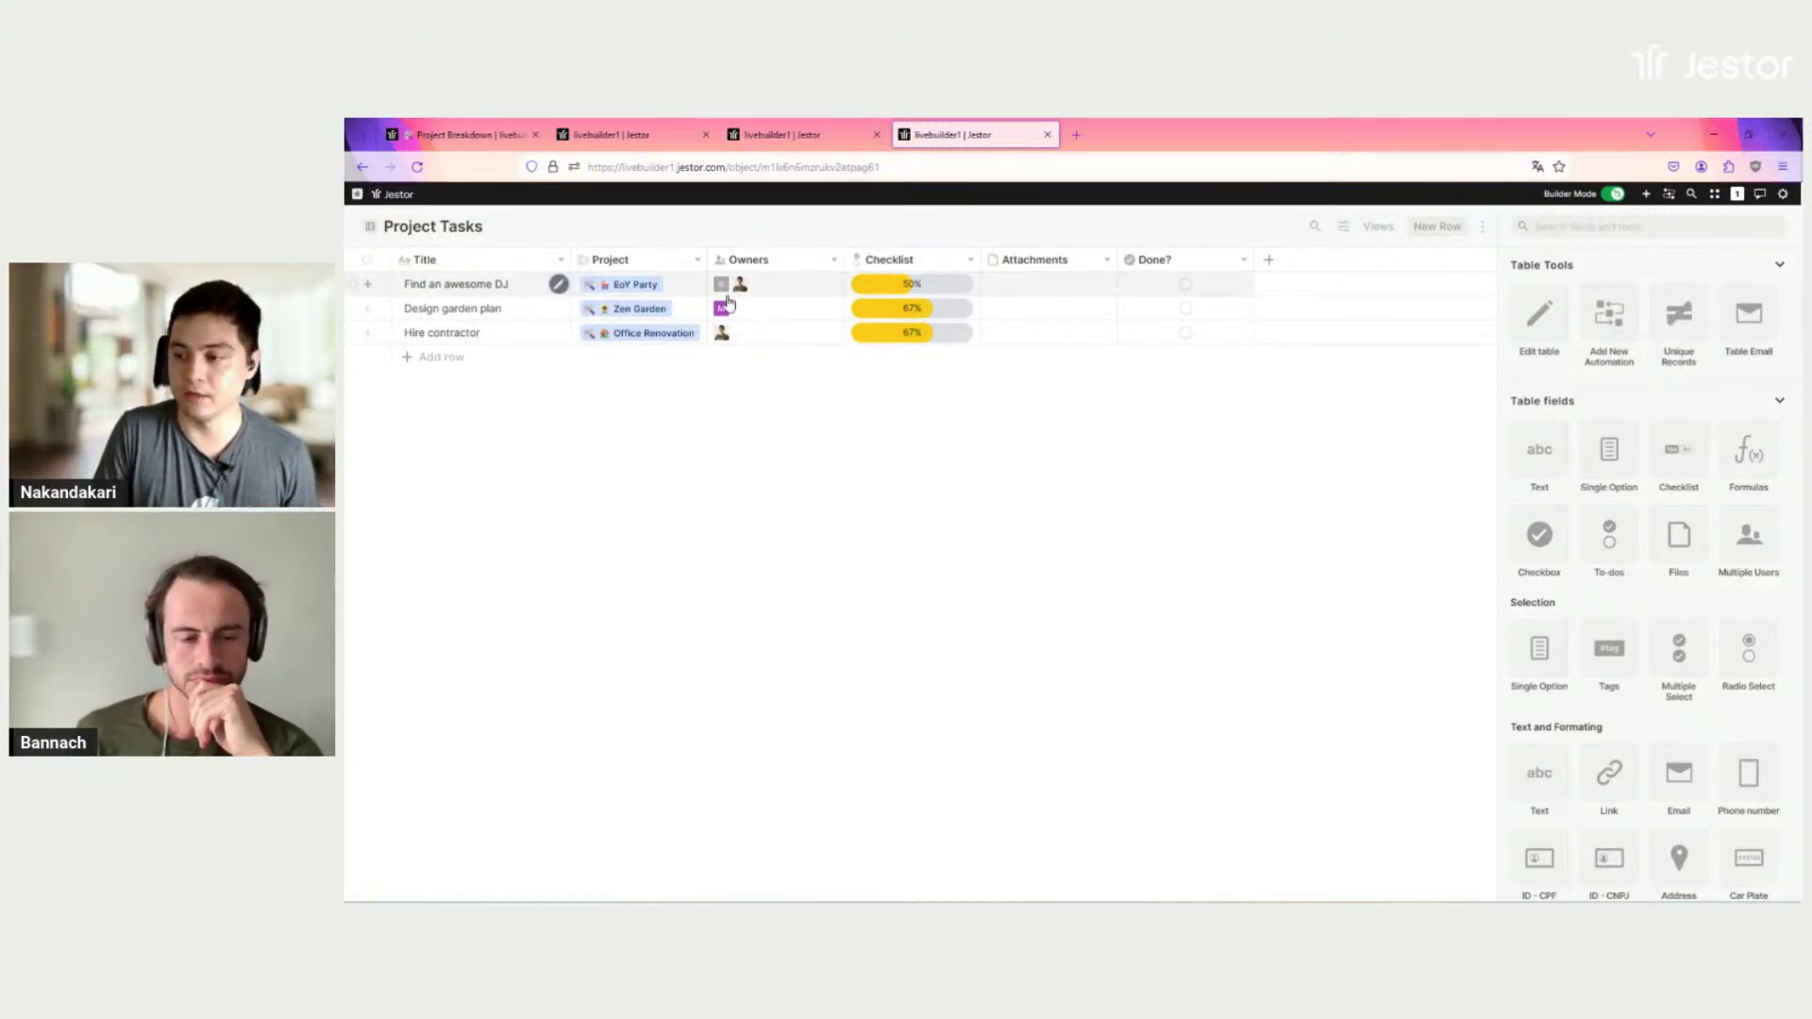
Step: Revisit the Expenses table, and collapse the Zen Garden project on the Project Breakdown dashboard
left_click(812, 136)
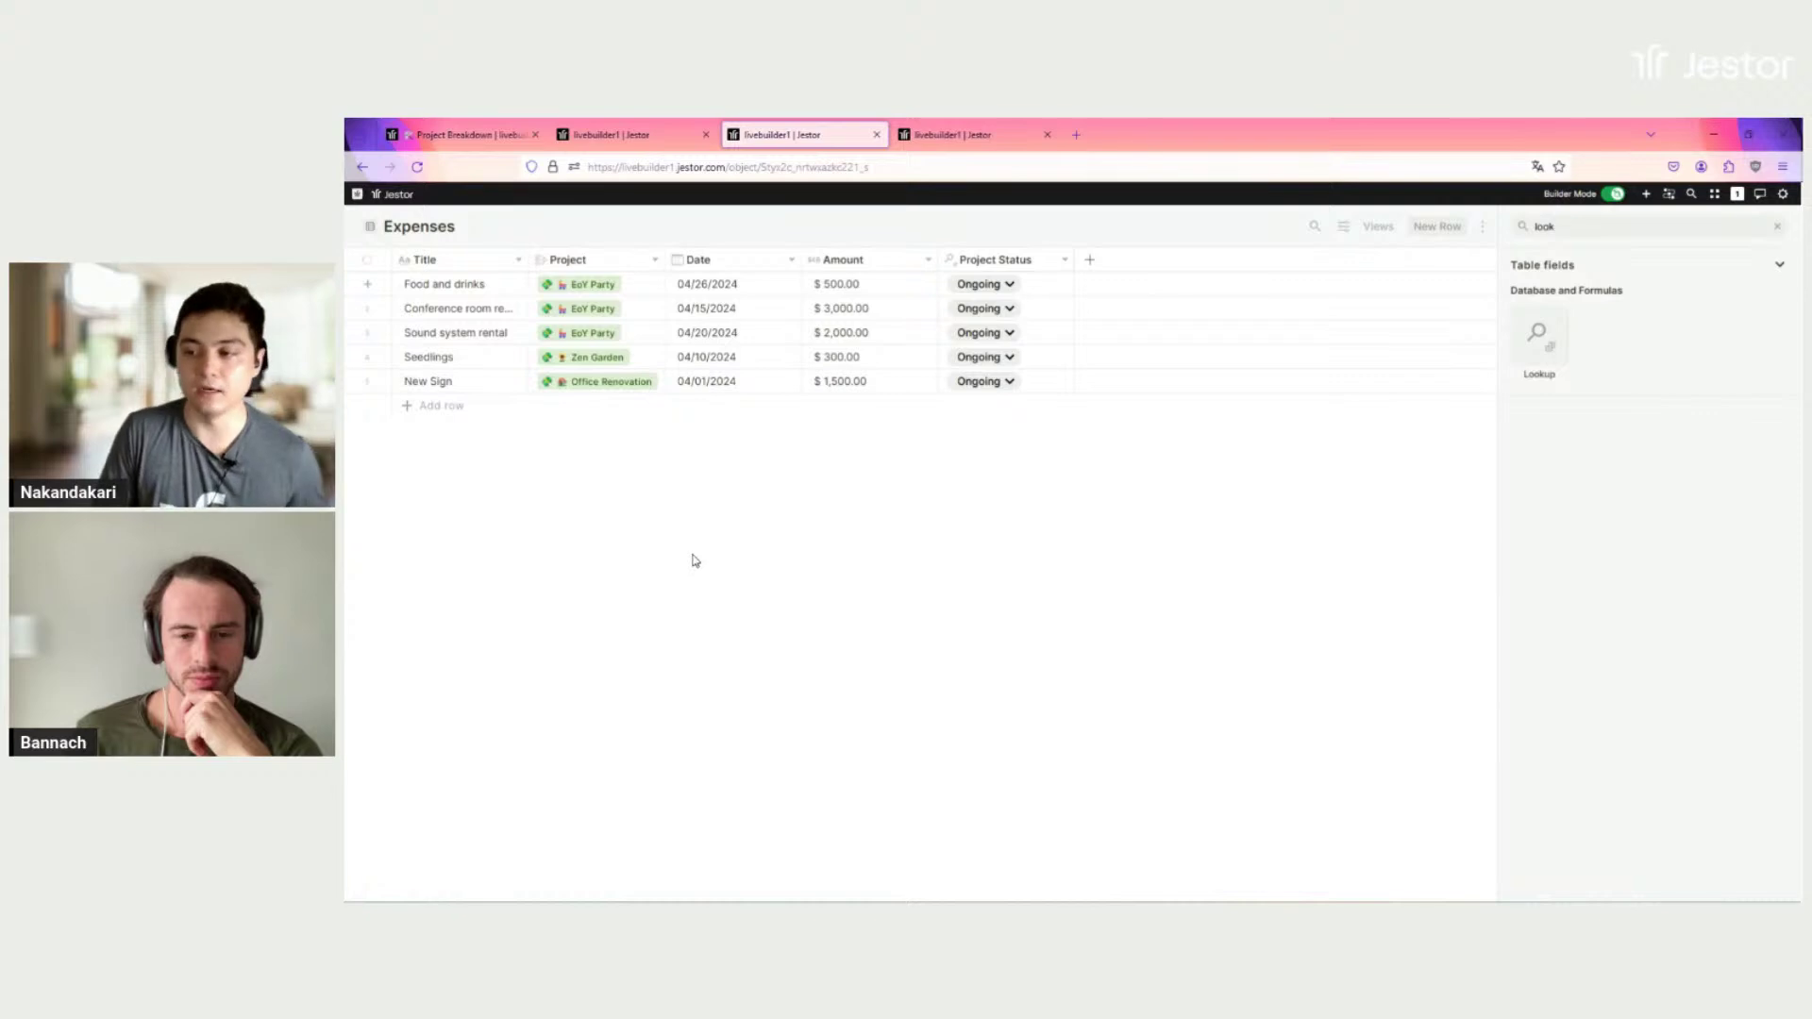
left_click(463, 135)
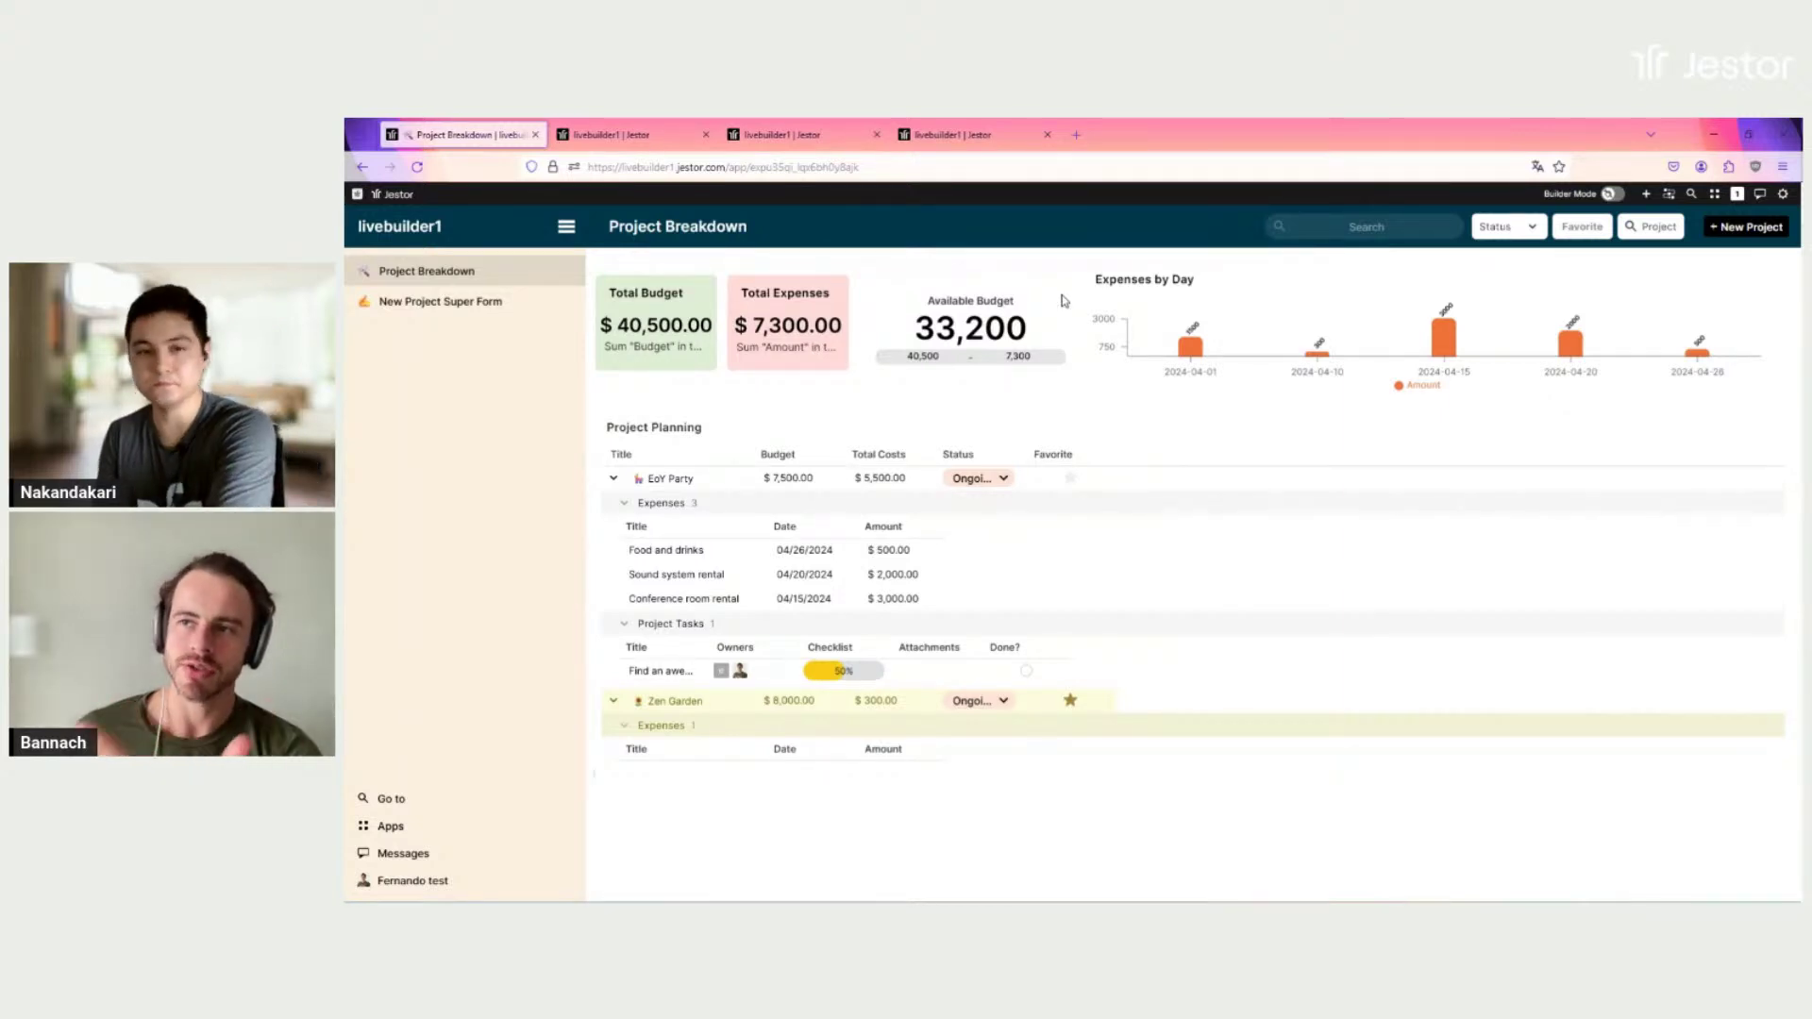
left_click(612, 703)
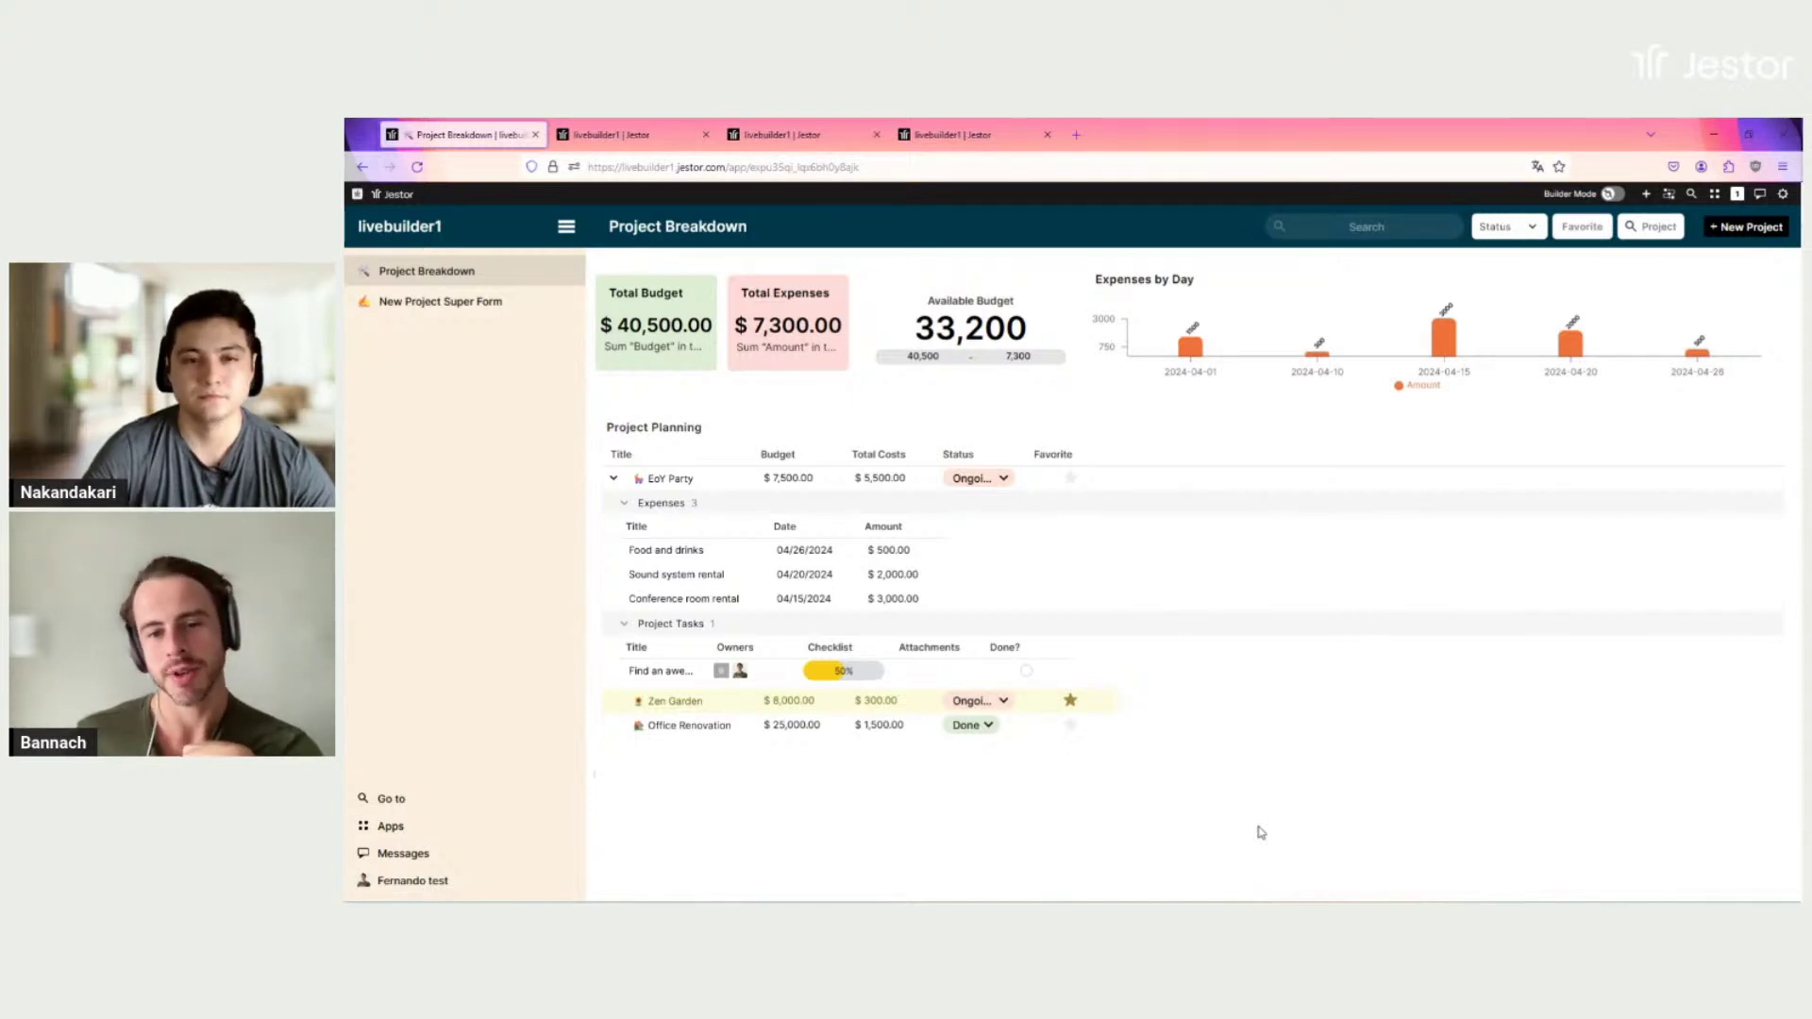
Step: View the settings of the Project connected-records field in the Expenses table
left_click(768, 137)
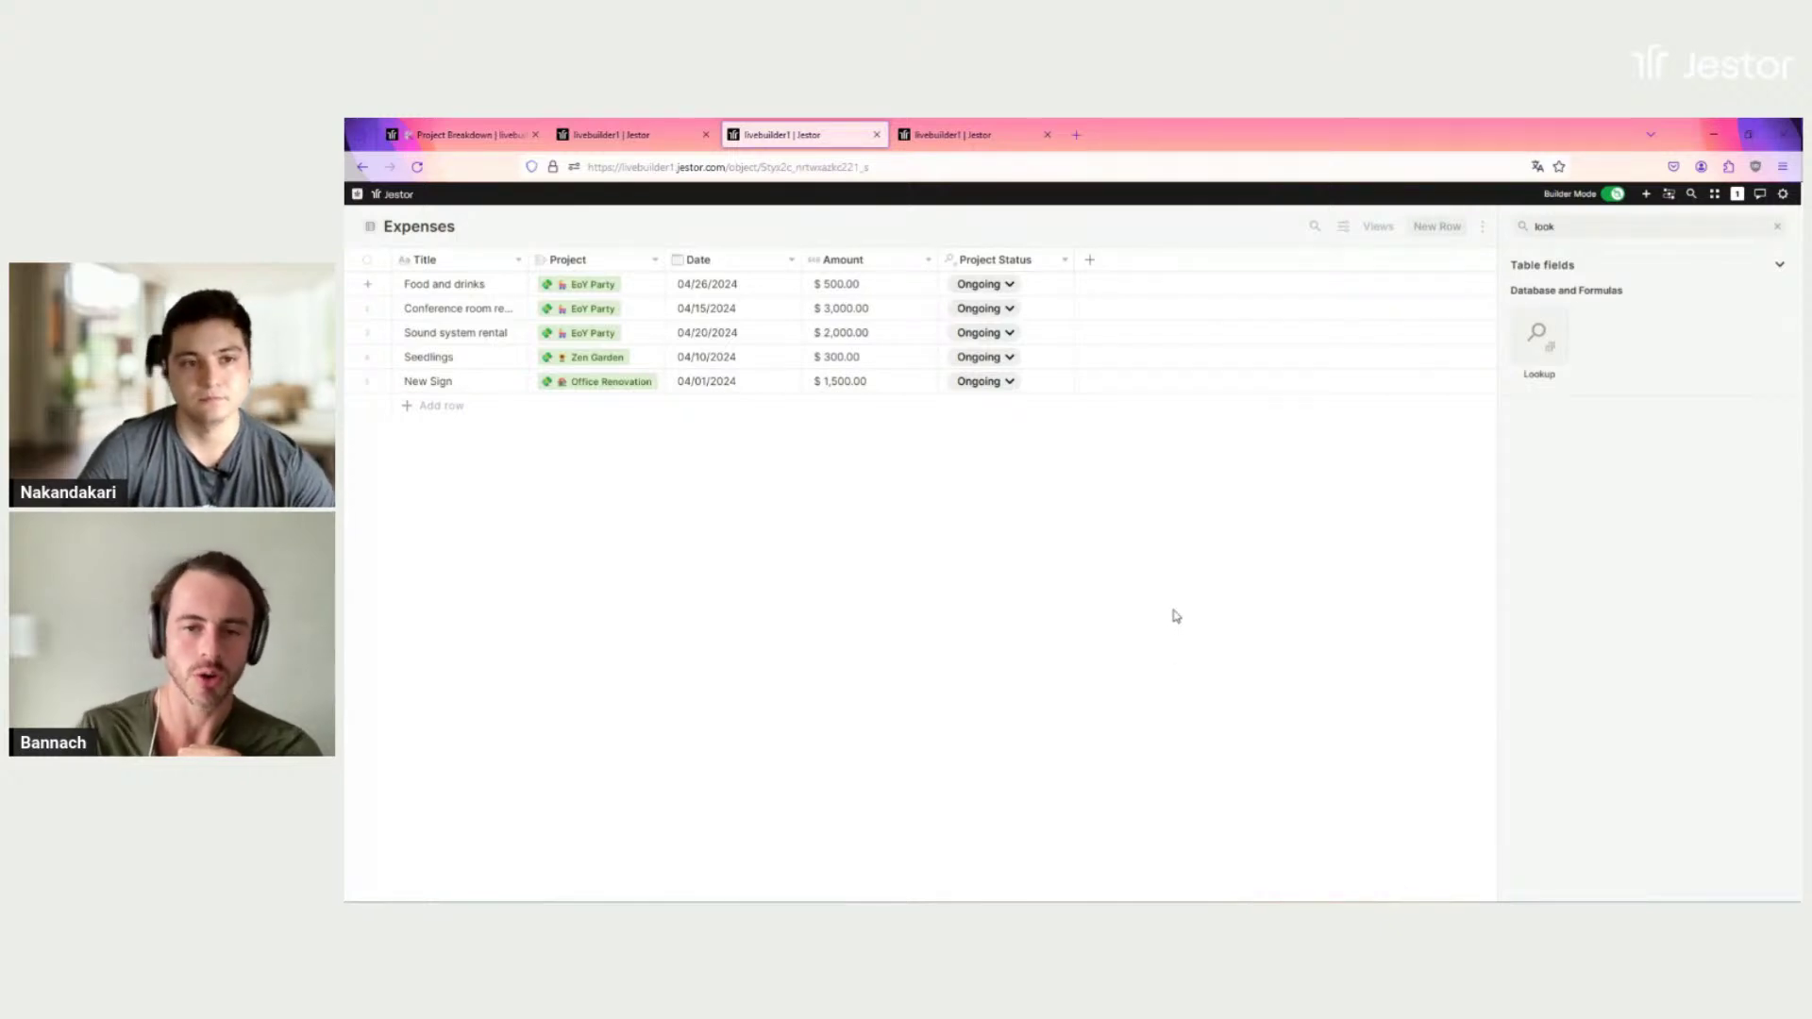
left_click(625, 264)
left_click(605, 347)
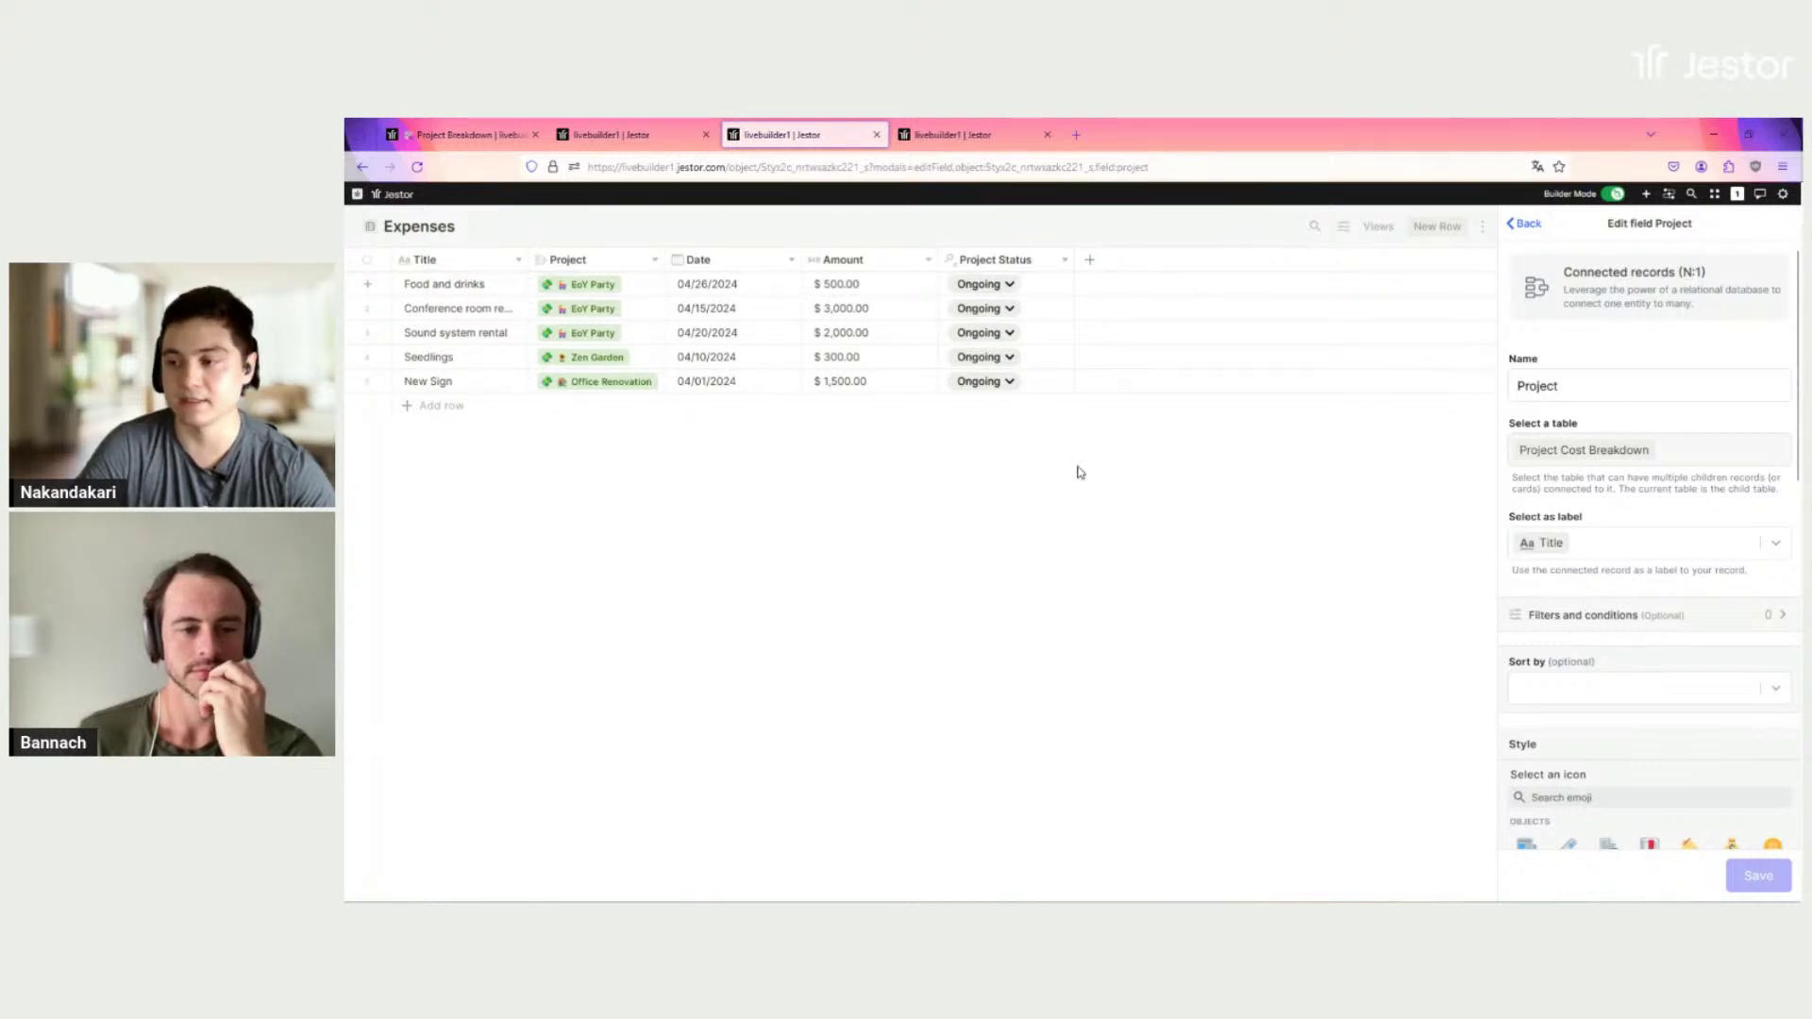
Step: Create a new blank app from the Project Cost Breakdown page and title it "Project Planner"
left_click(468, 134)
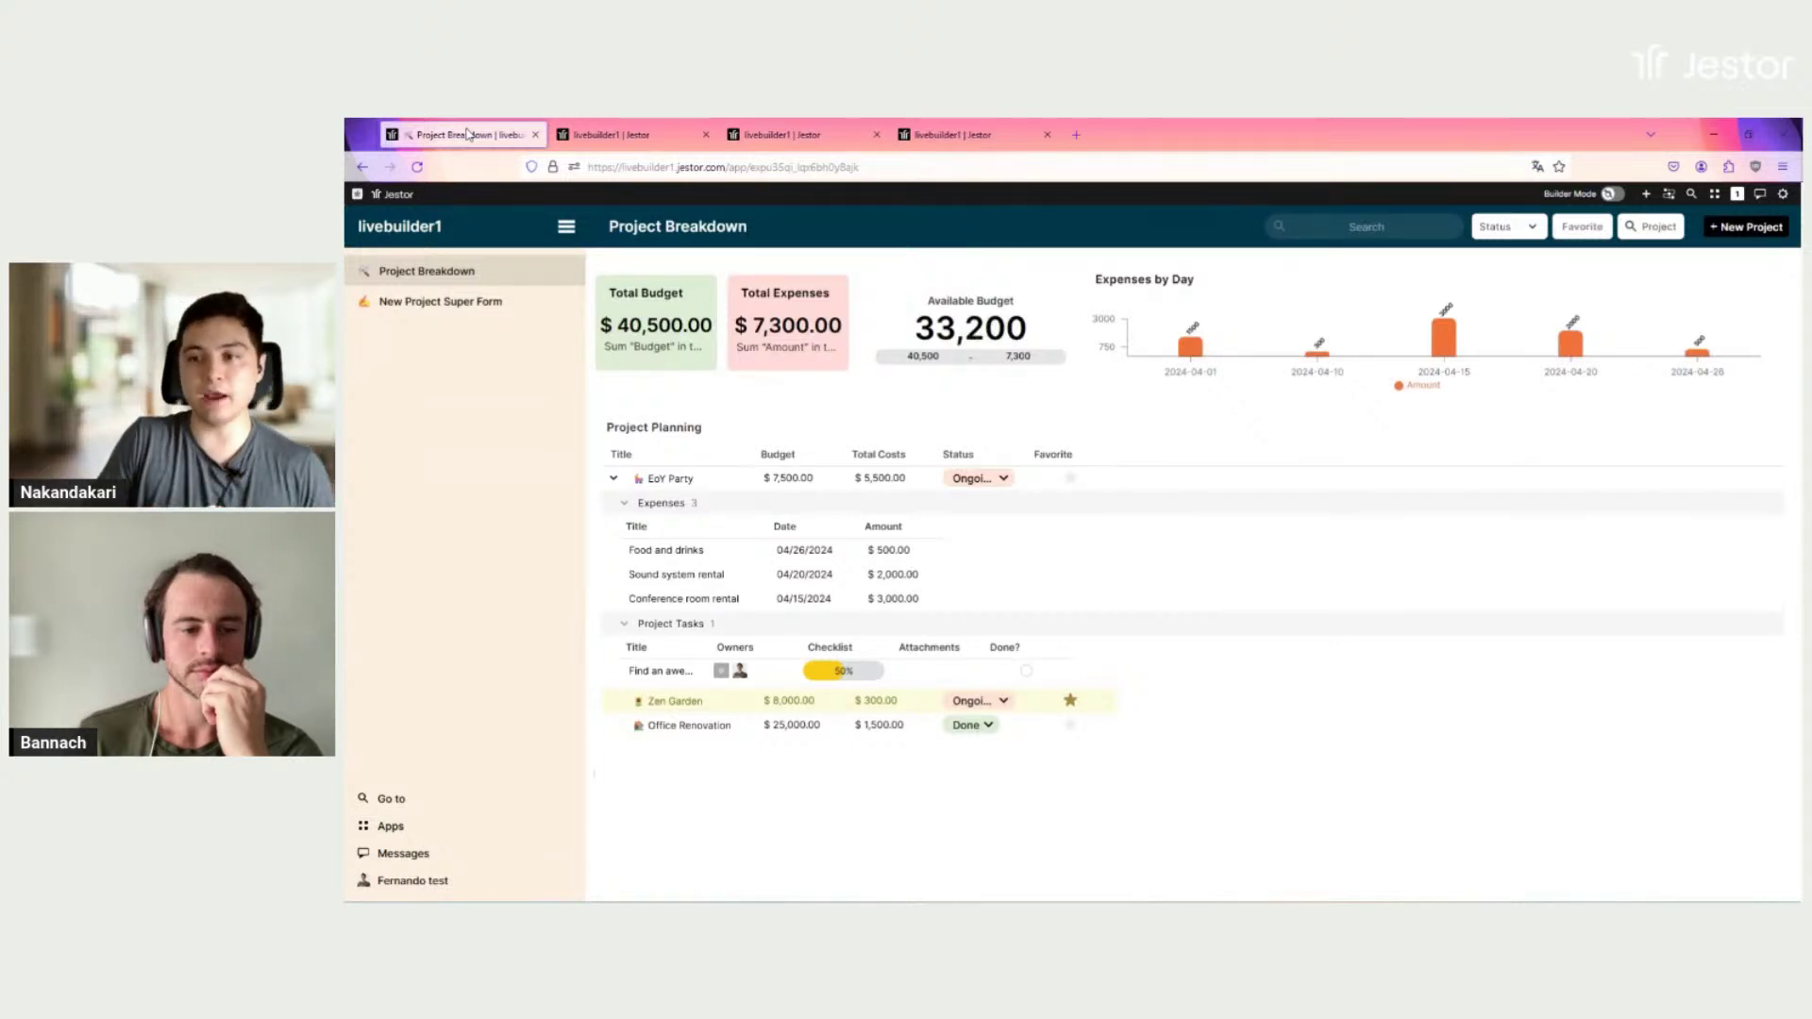
left_click(586, 134)
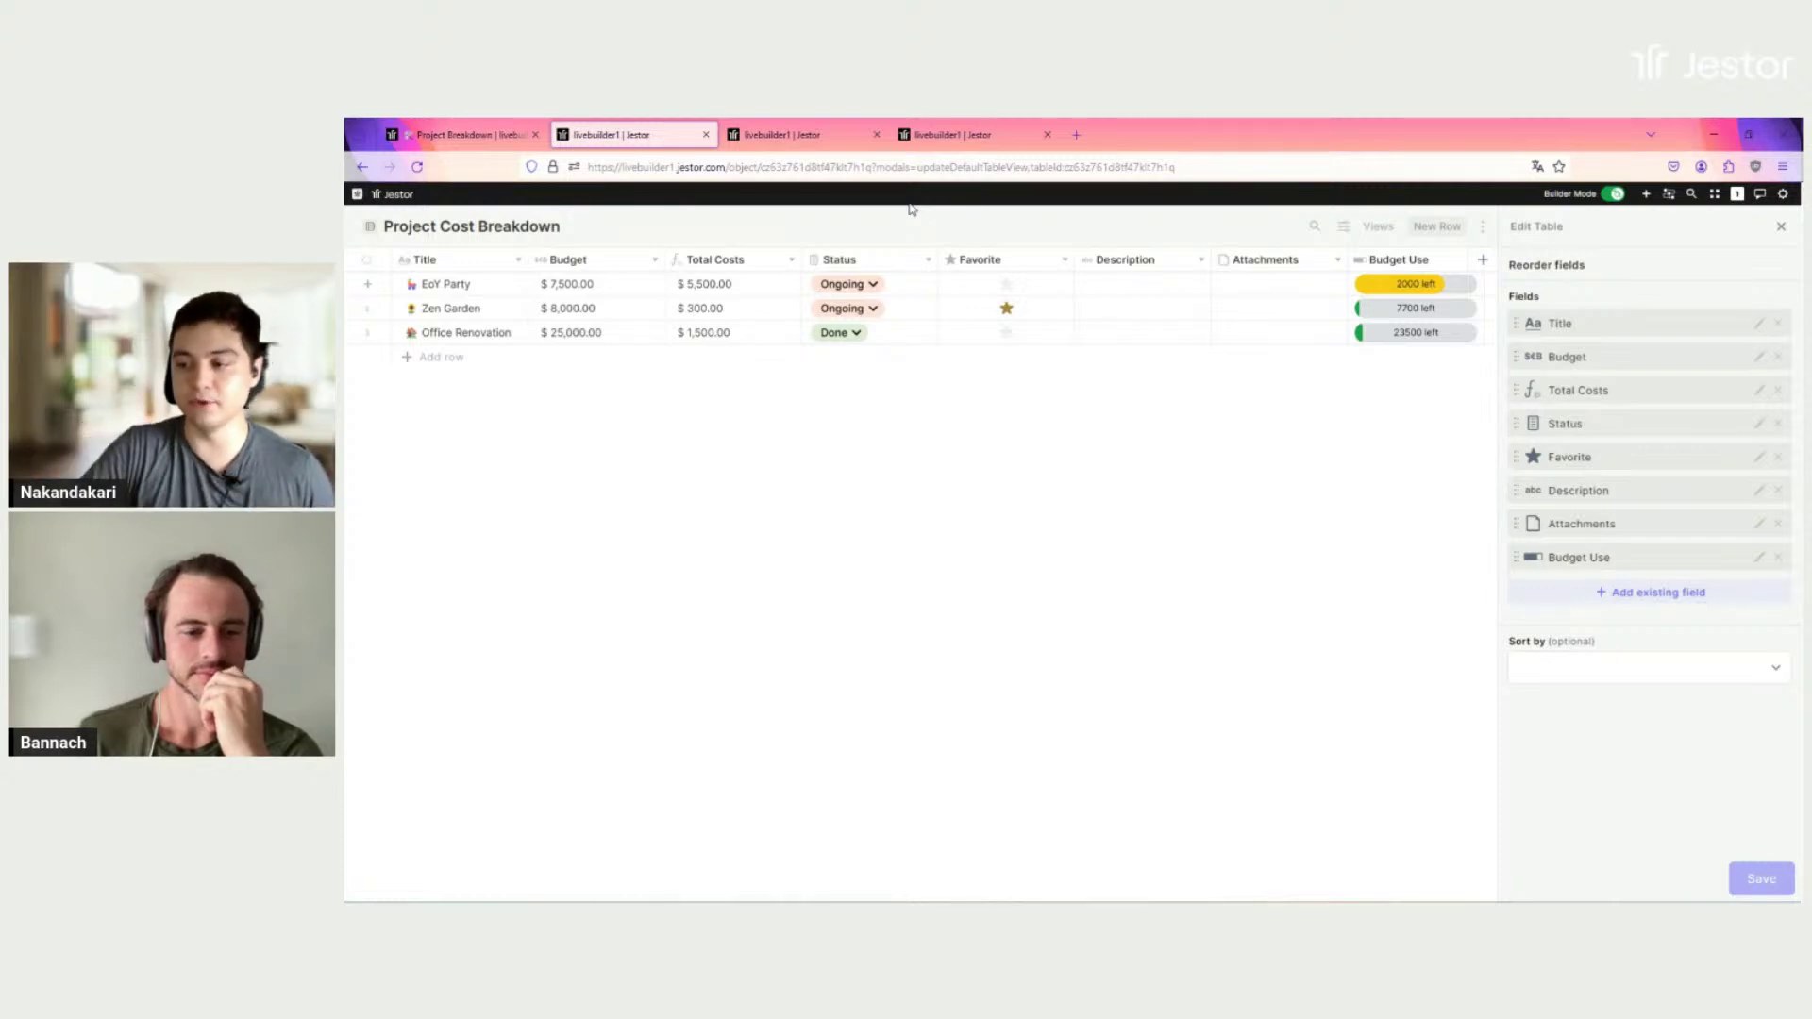
left_click(1646, 194)
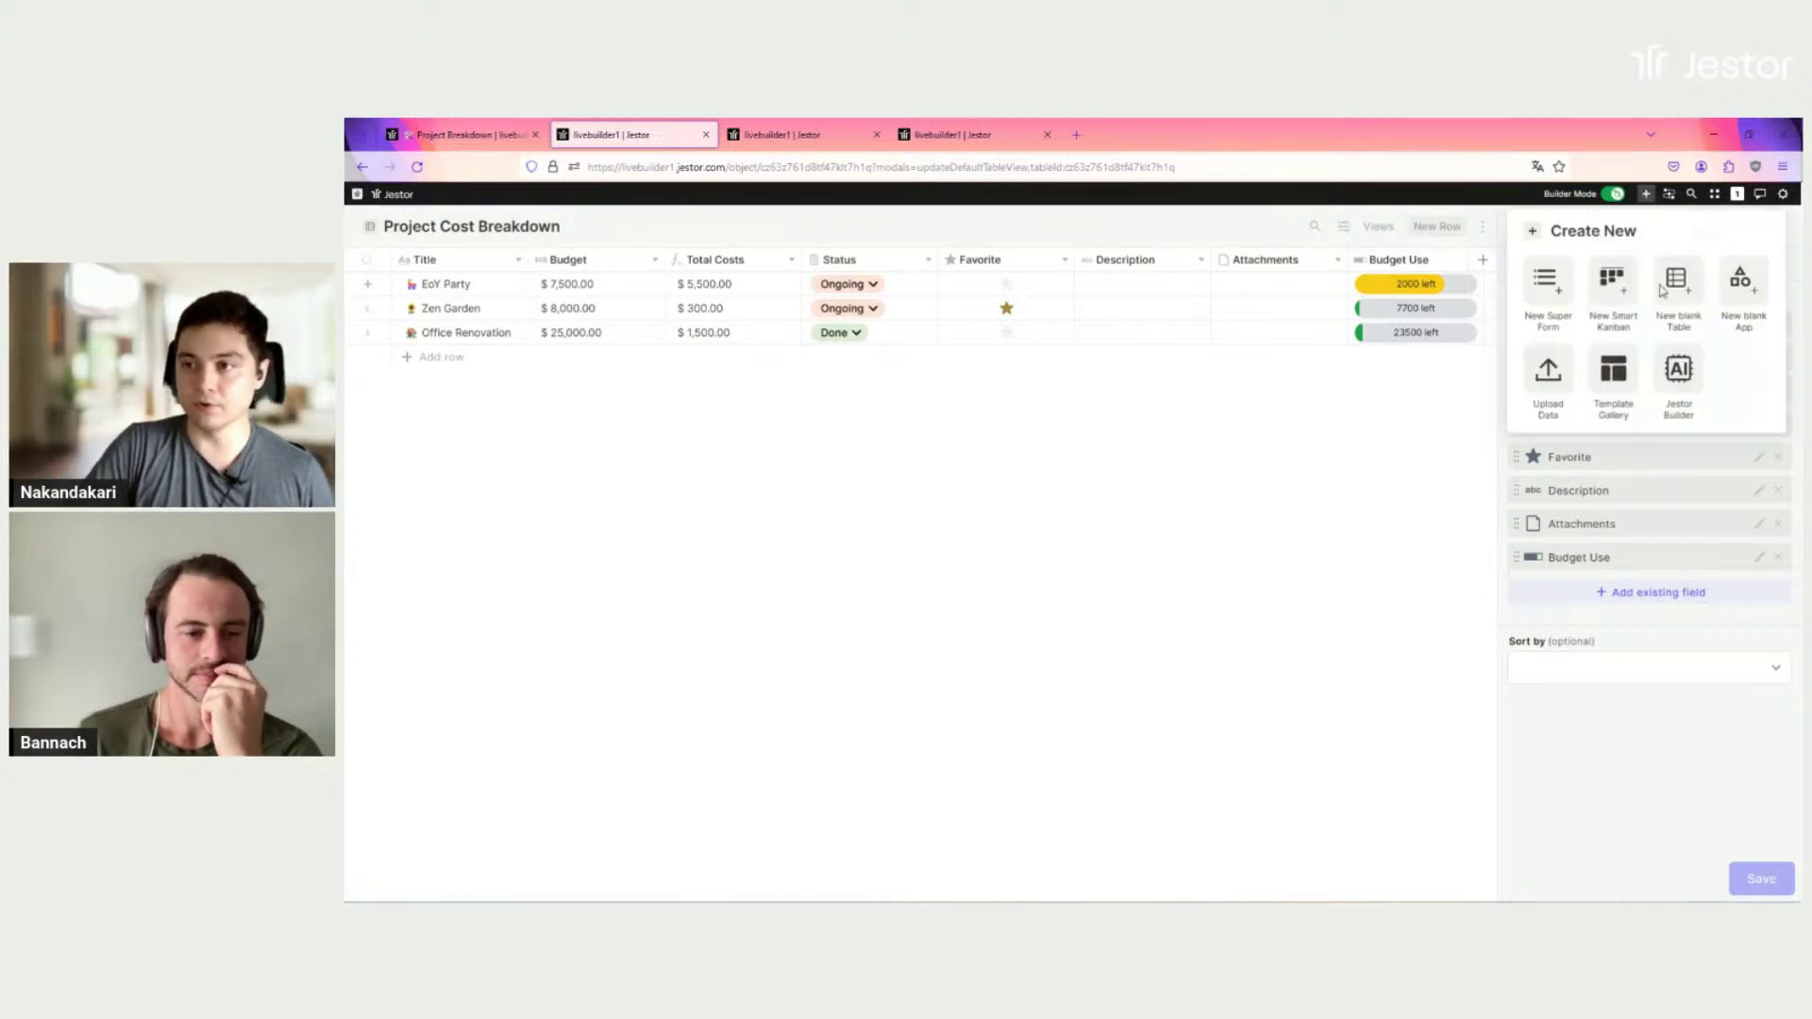
left_click(1745, 280)
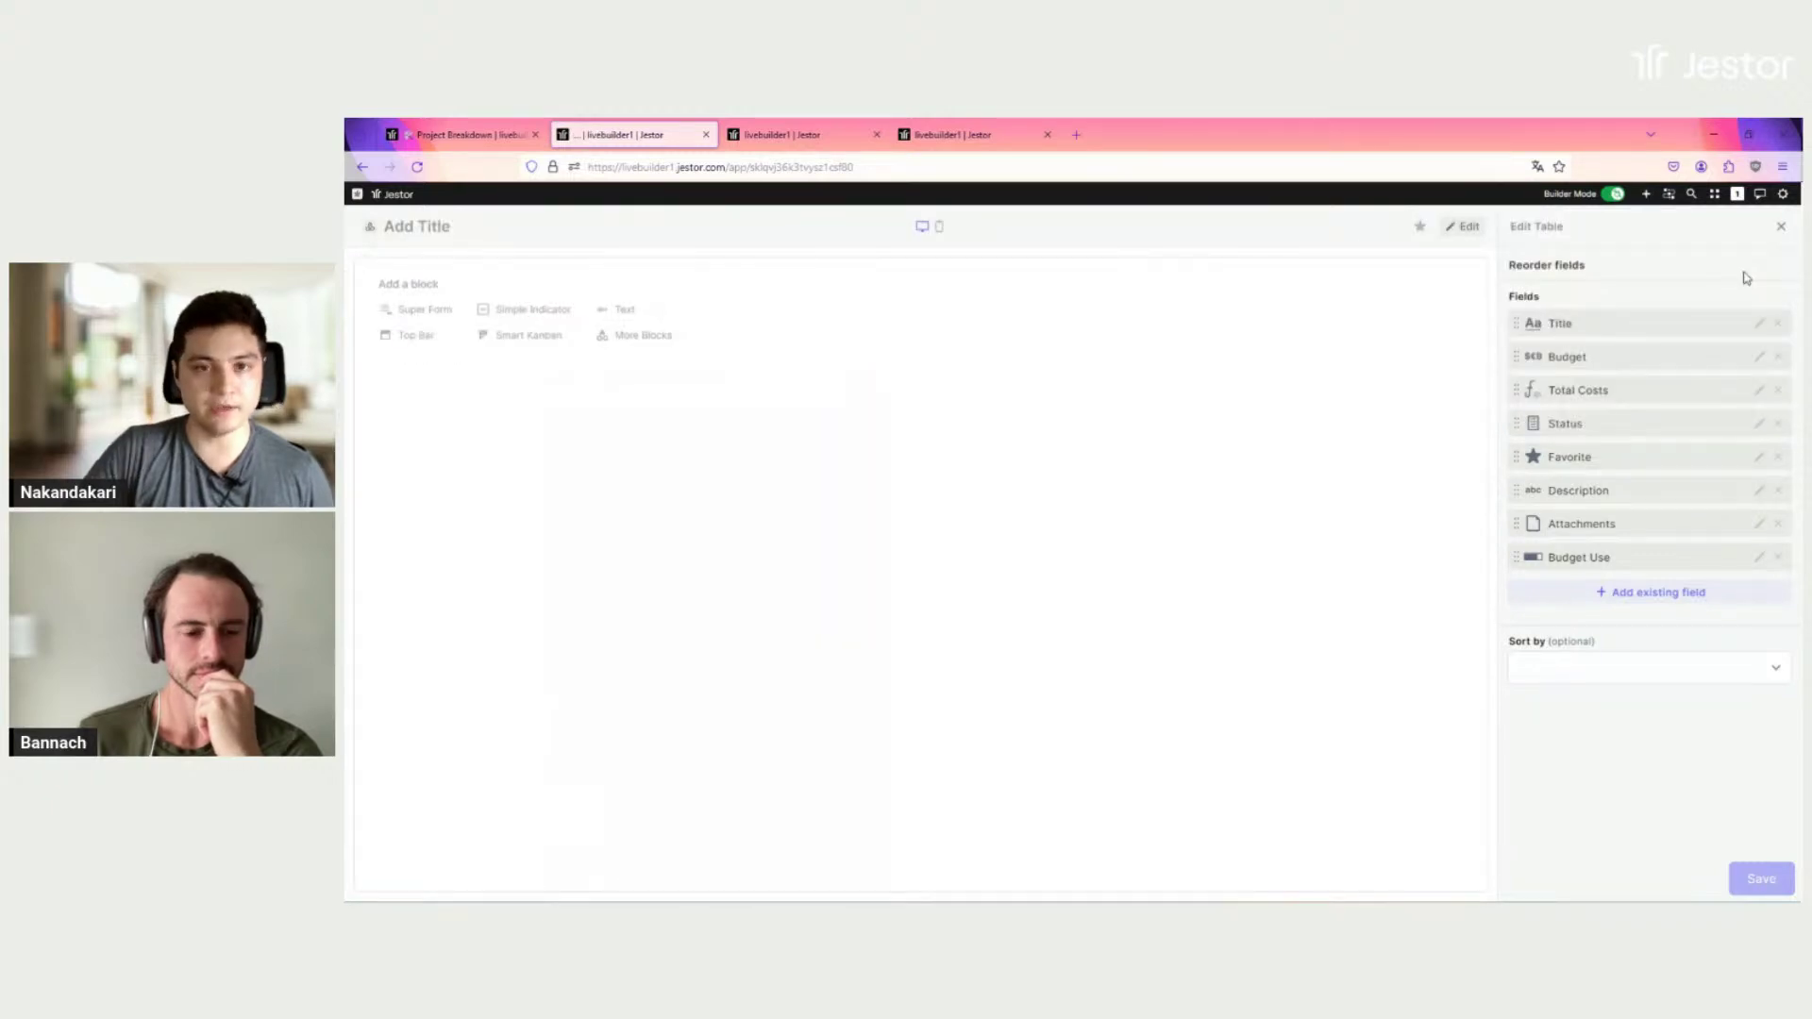
left_click(441, 241)
type("Project Planner")
key("Return")
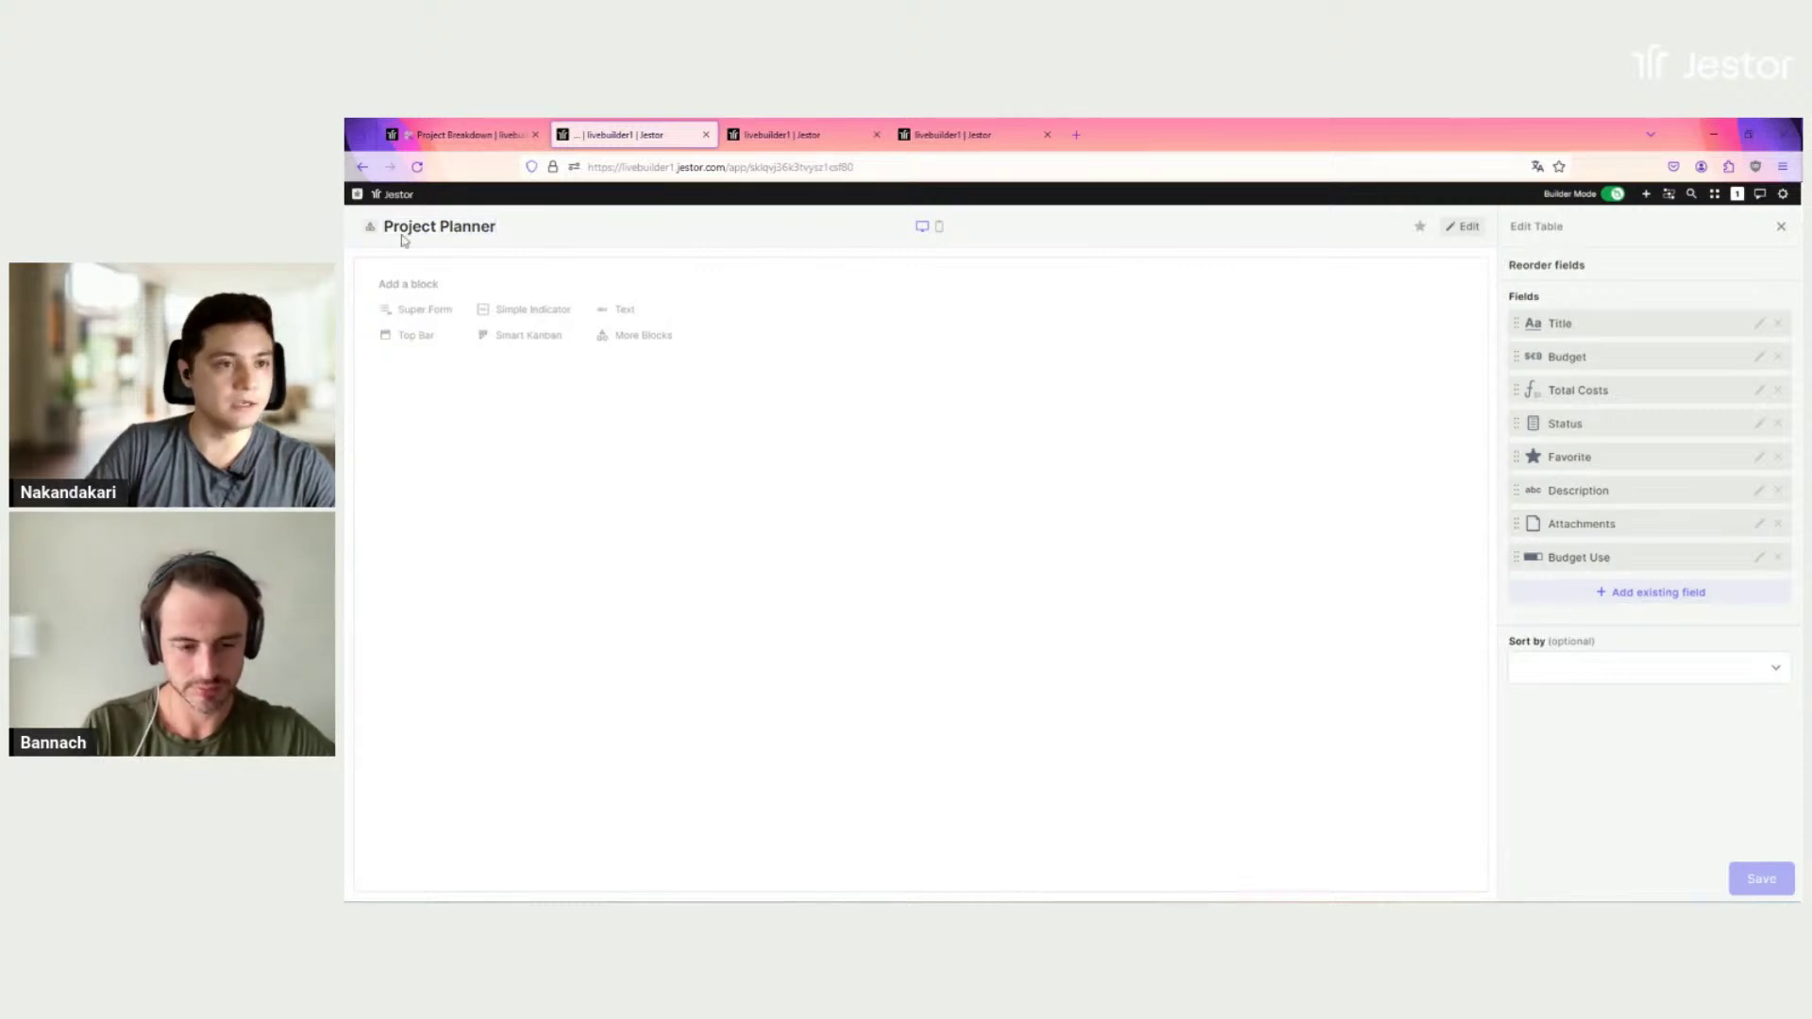
Step: Search the emojis for "build" and save the hammer and wrench as the Project Planner app's icon
left_click(368, 227)
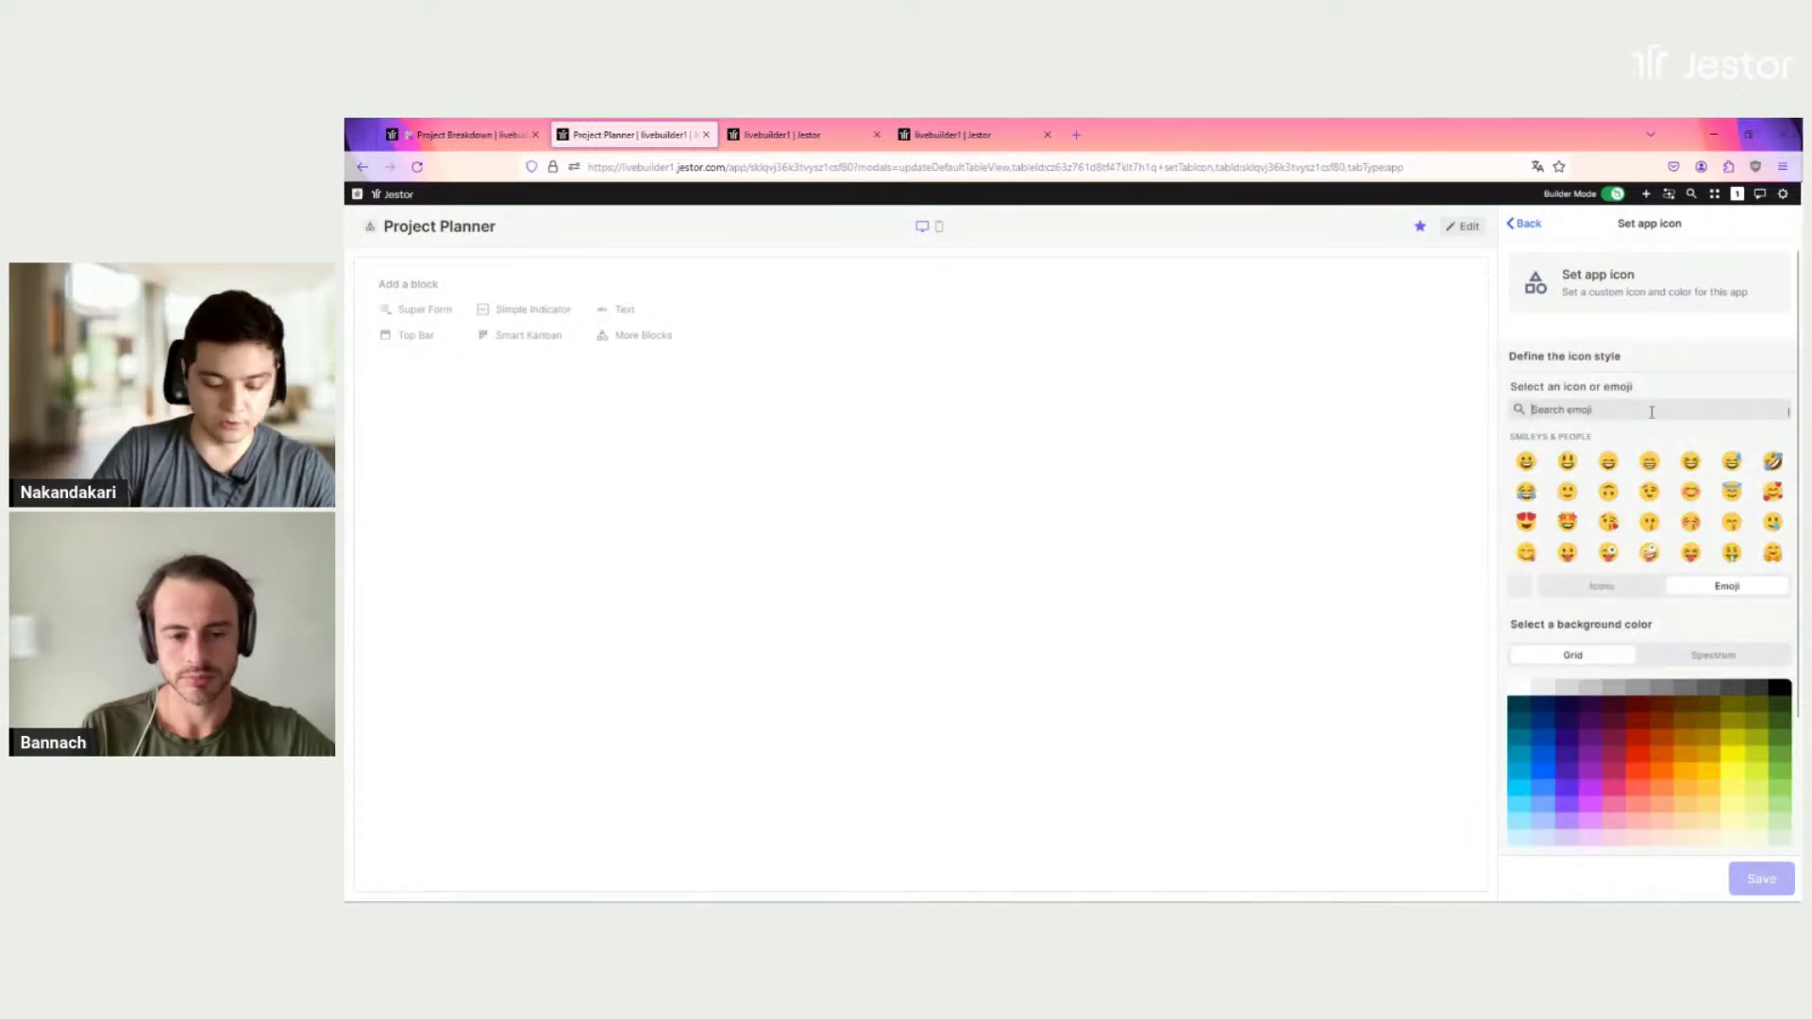
type("build")
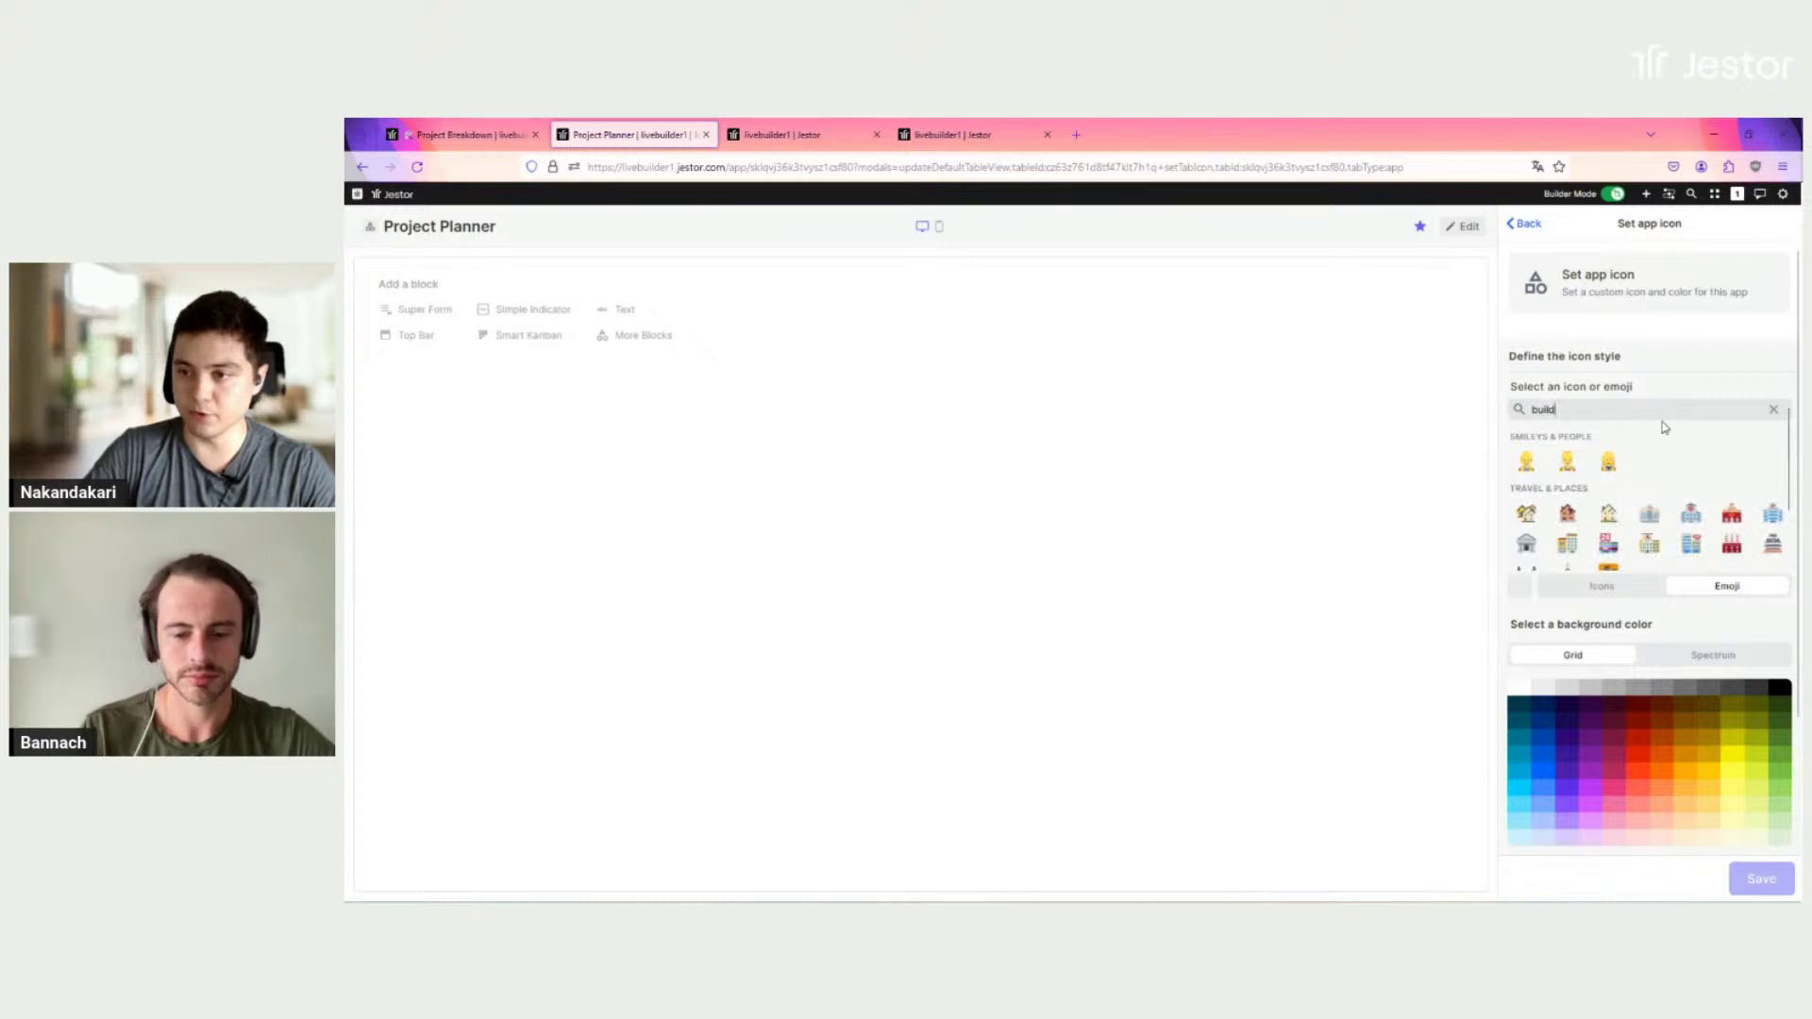
left_click(1648, 556)
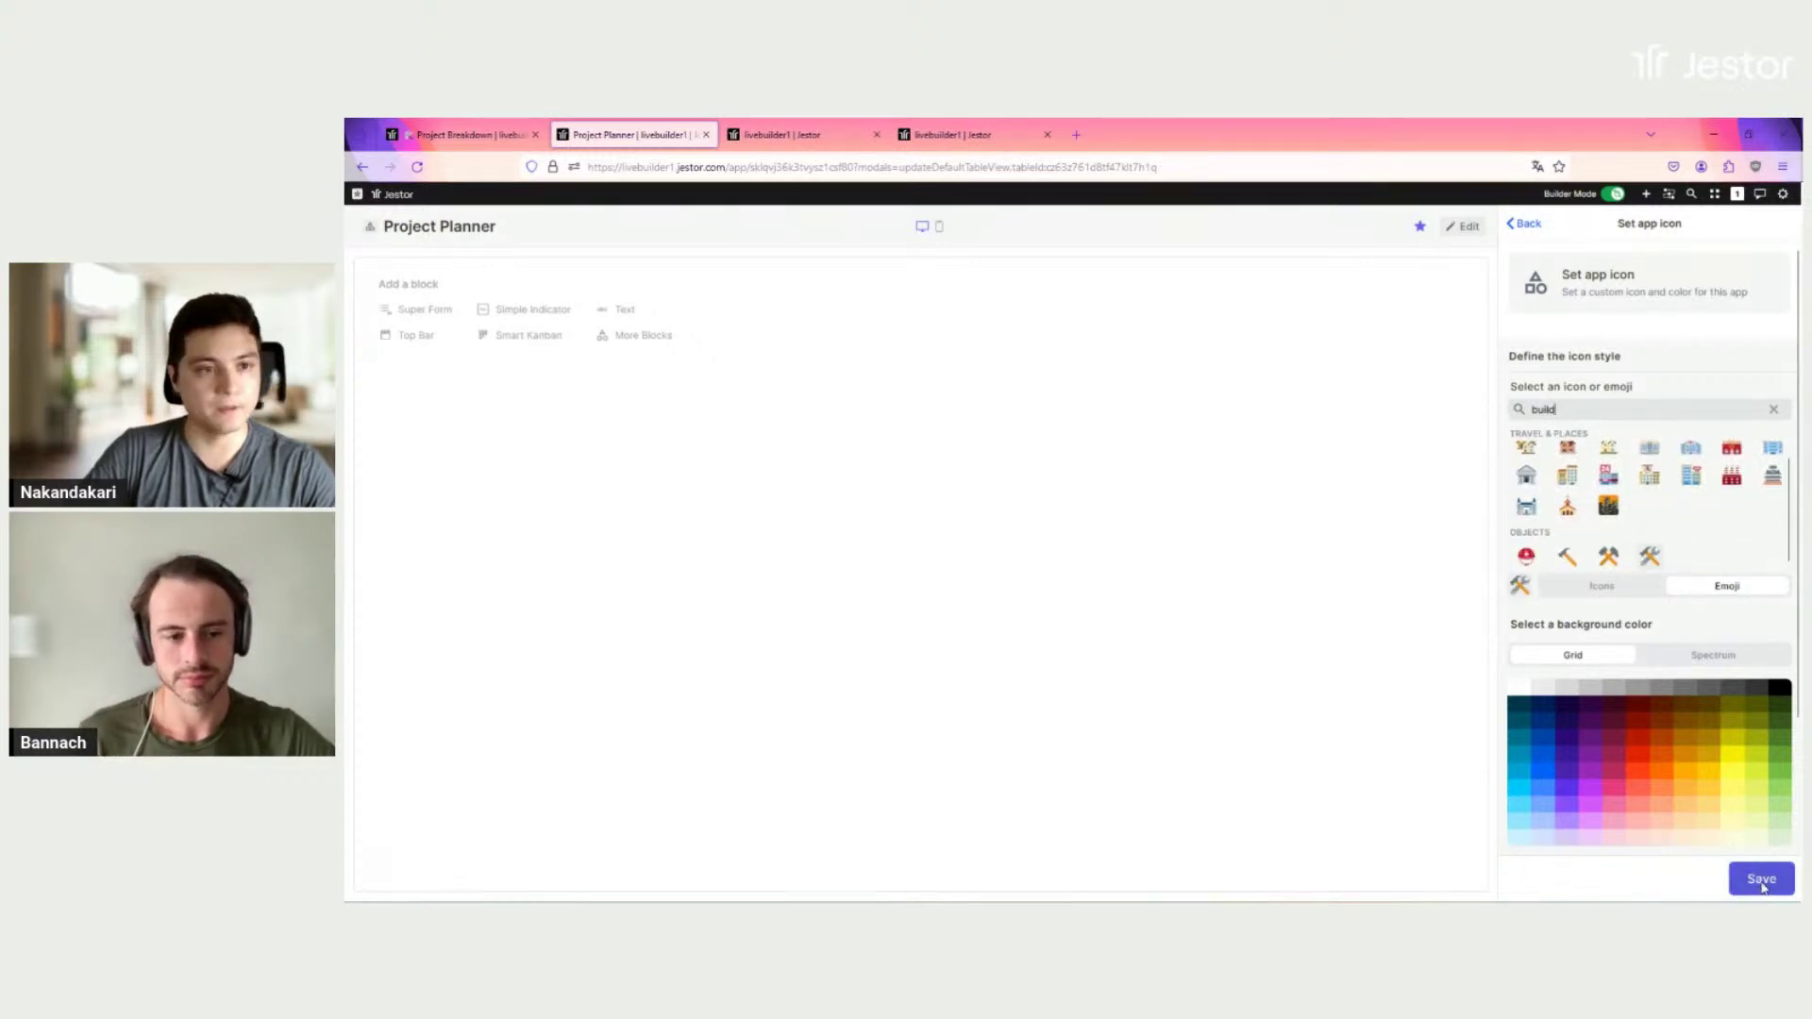
left_click(1761, 881)
Step: Add a Simple Indicator block to the Project Planner app and place it in the canvas's upper-left corner
left_click(467, 135)
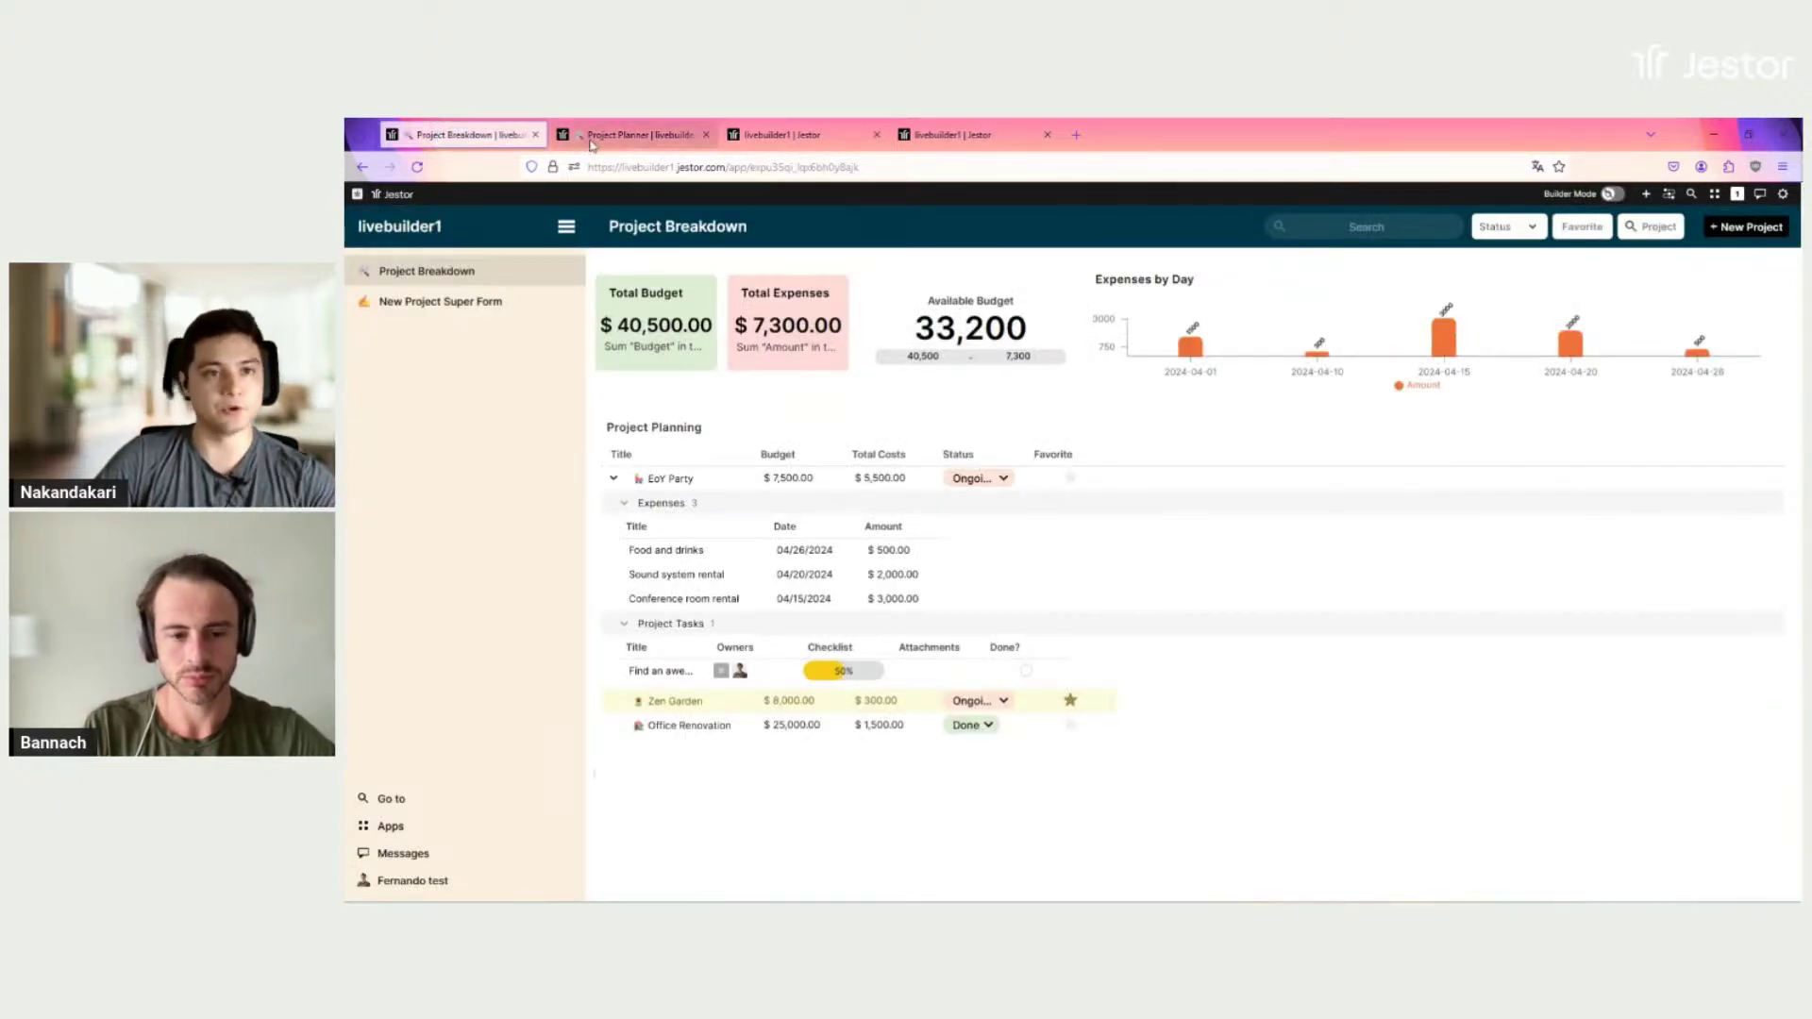
left_click(632, 135)
left_click(1779, 231)
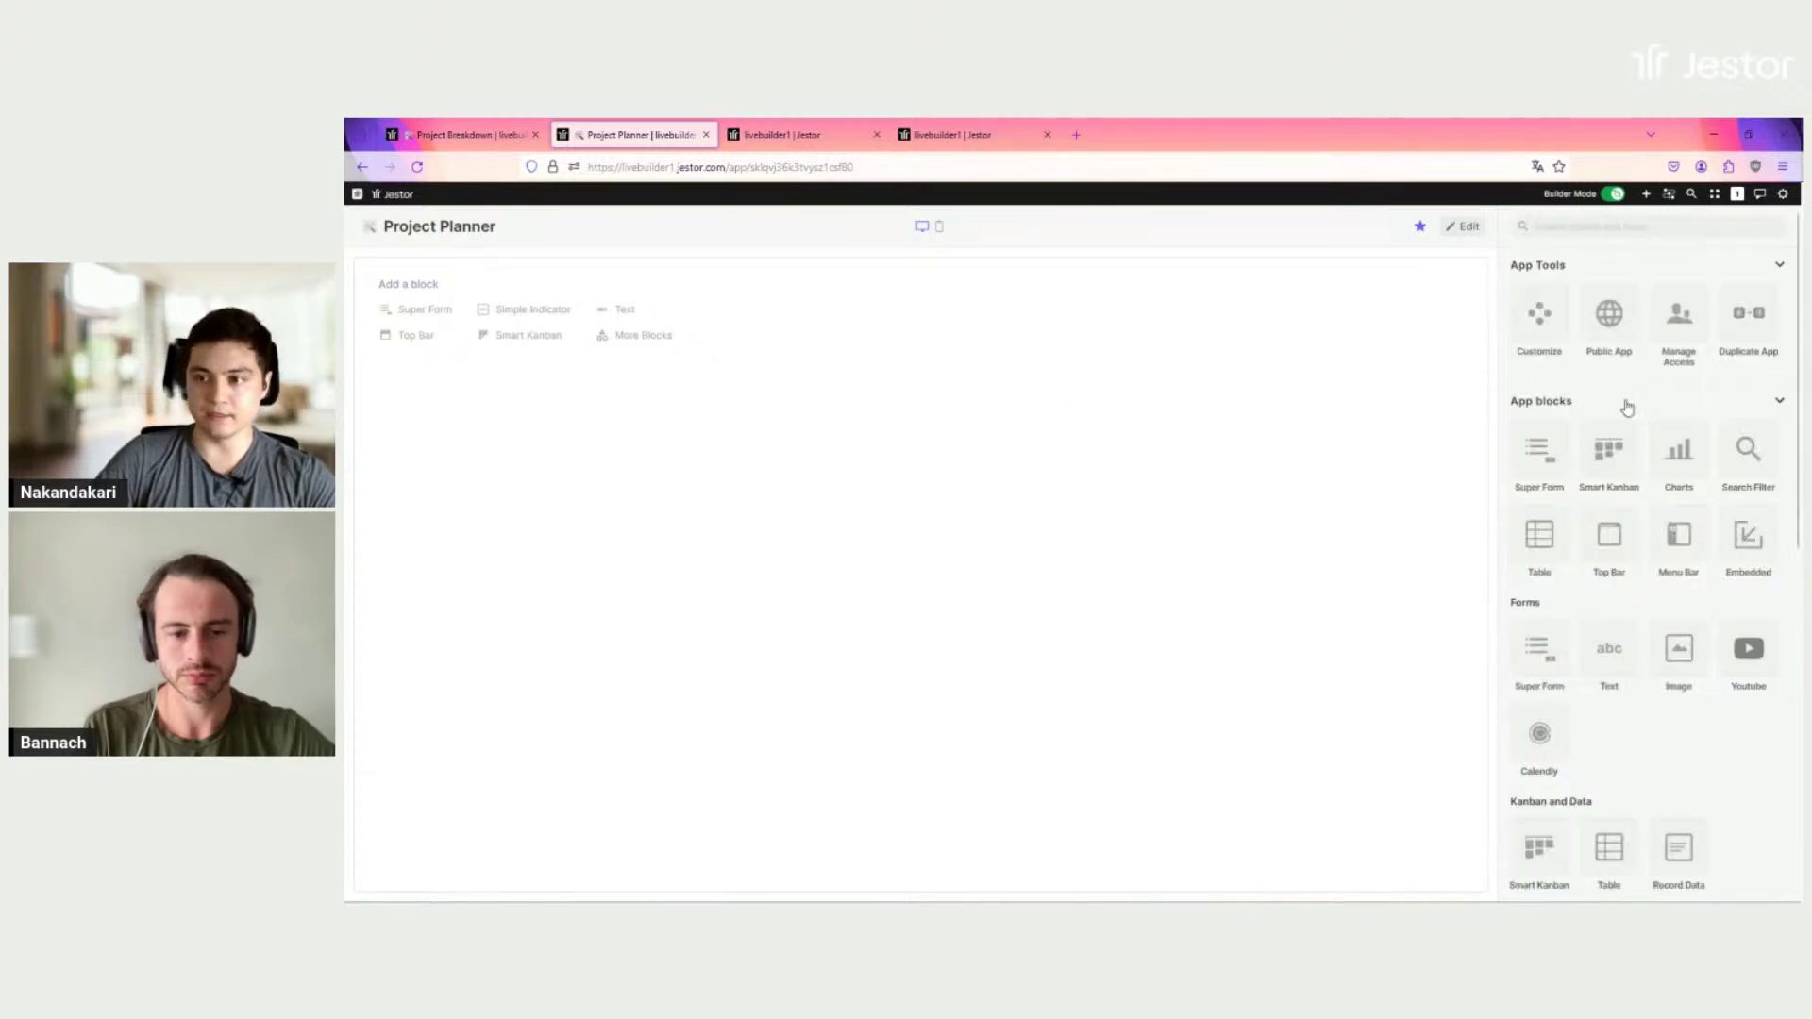
left_click(1572, 226)
type("indi")
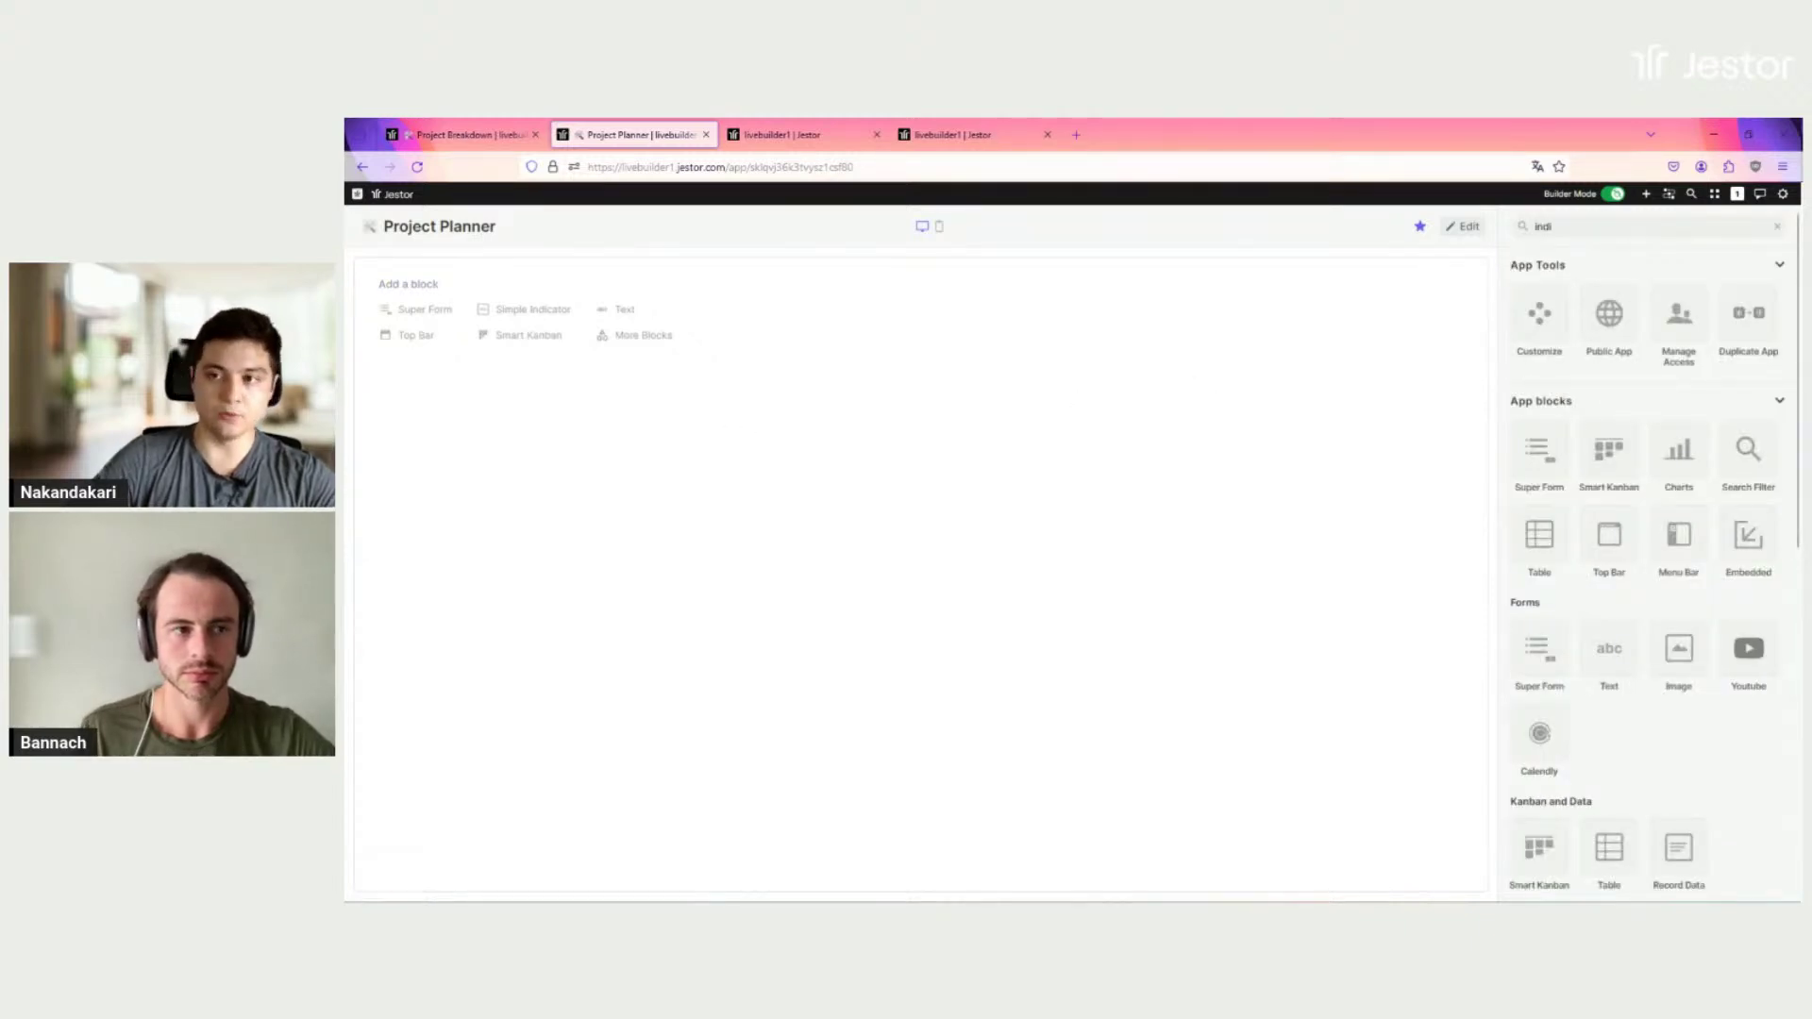
left_click(1541, 328)
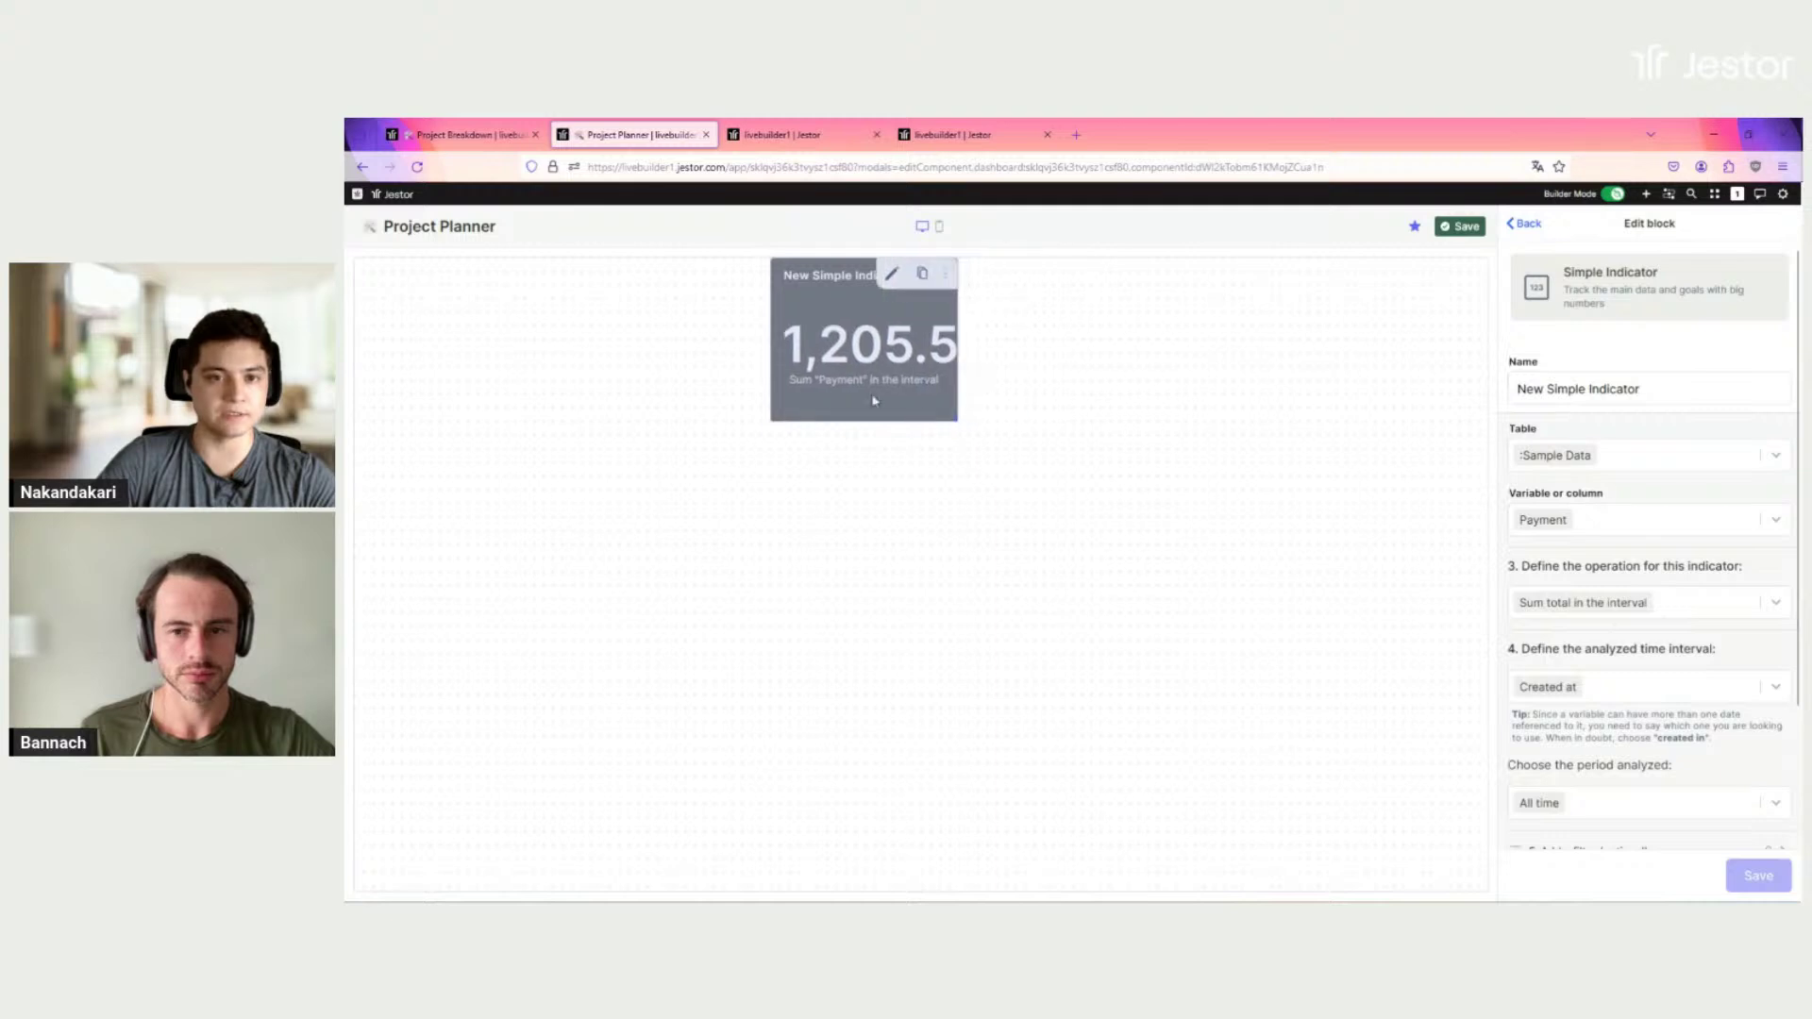
left_click_drag(877, 377, 474, 393)
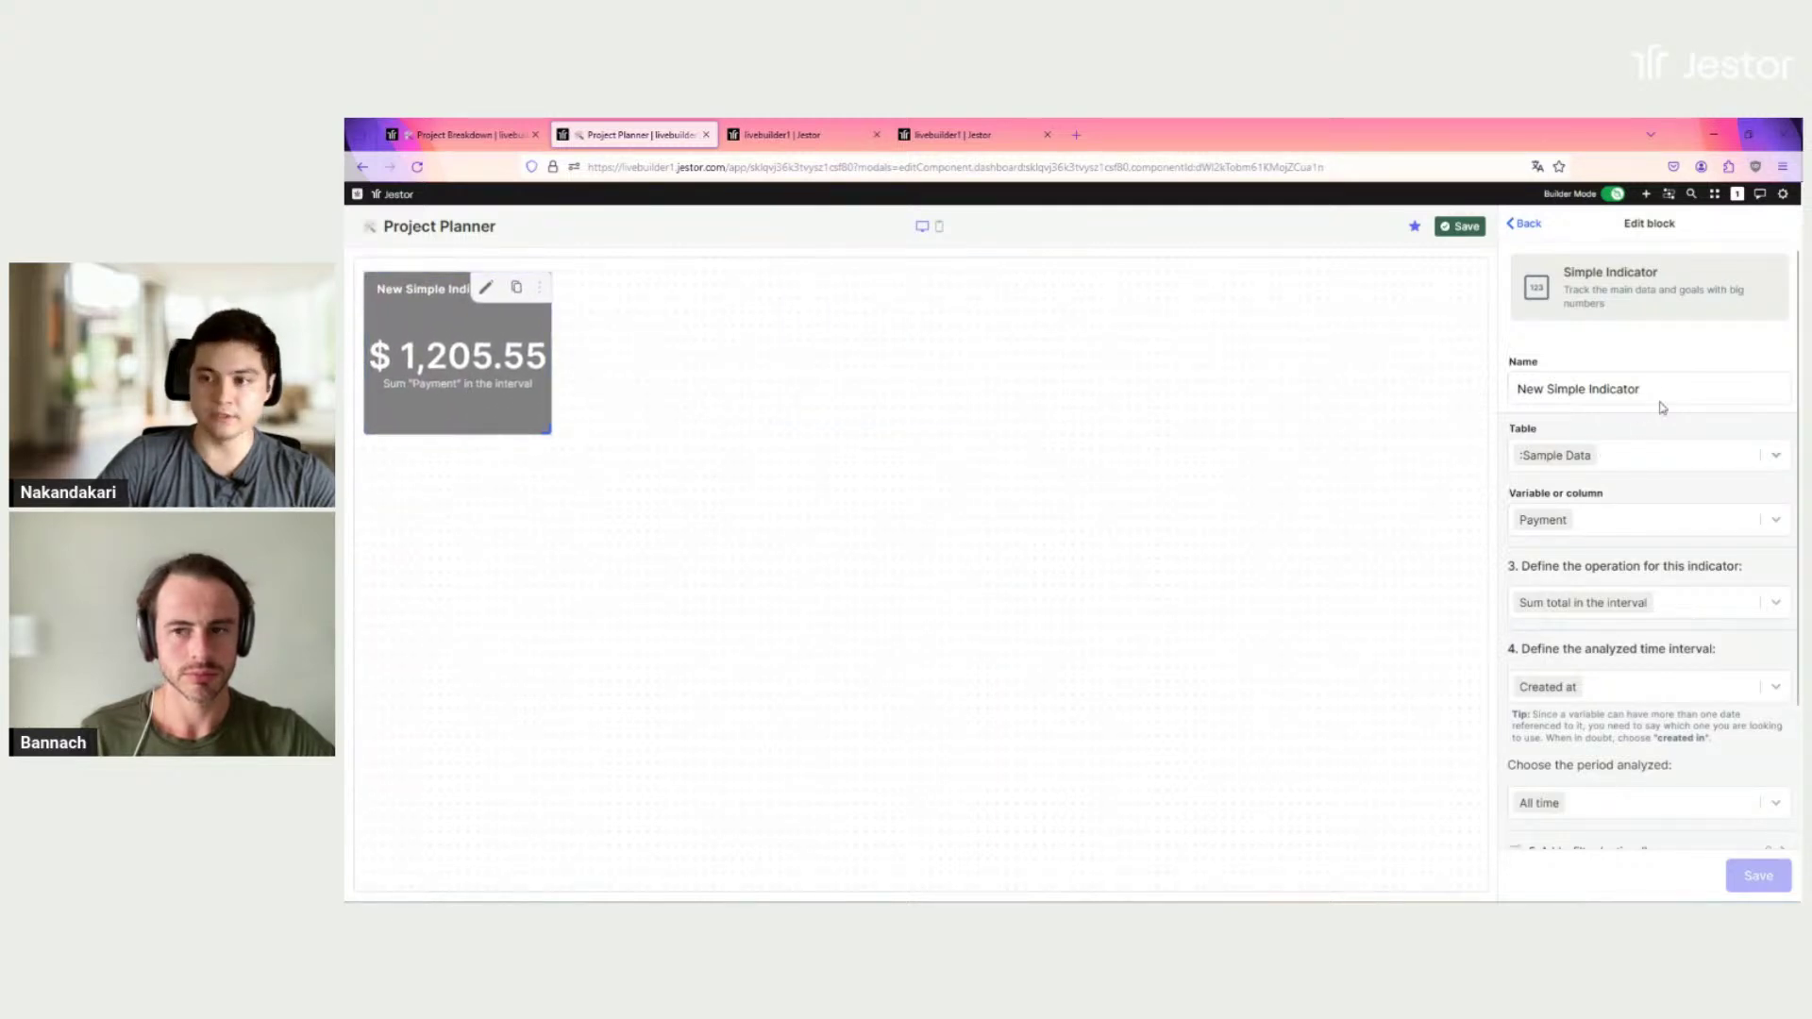
Step: Name the indicator "Total Budget" and base it on the Budget column of the Project Cost Breakdown table
triple_click(1572, 390)
type("Total Budget")
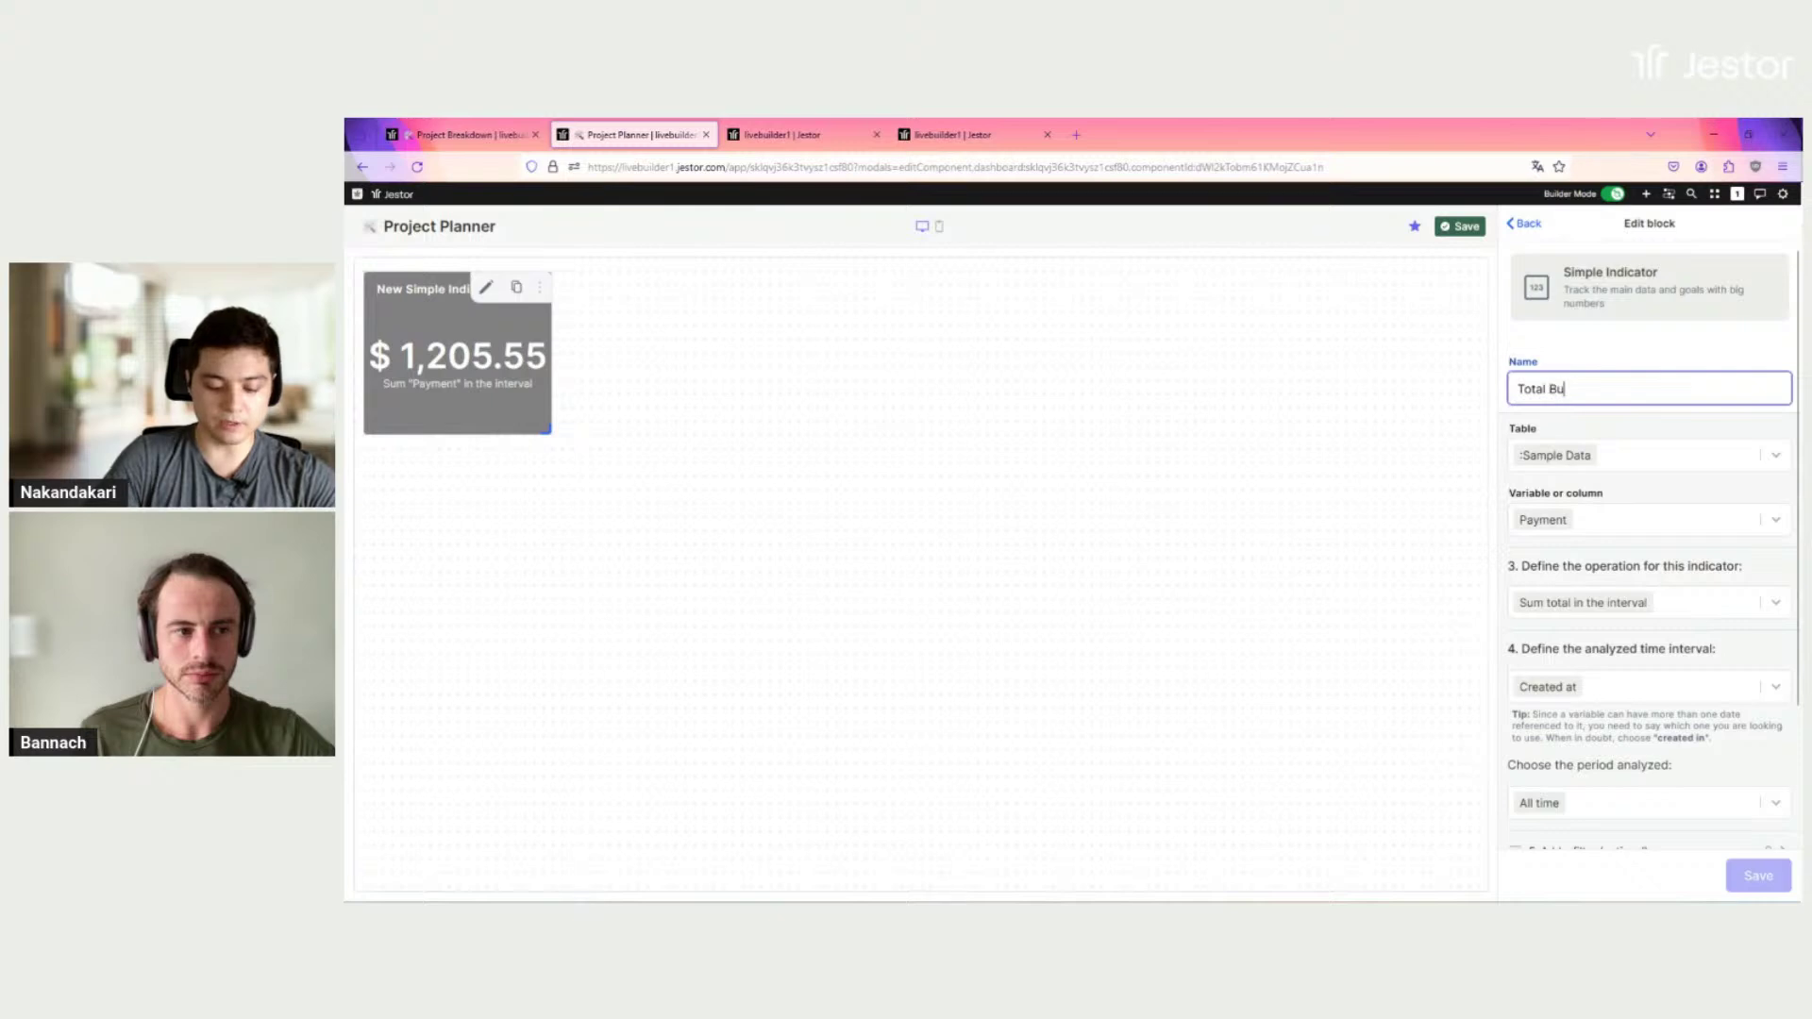
left_click(1664, 468)
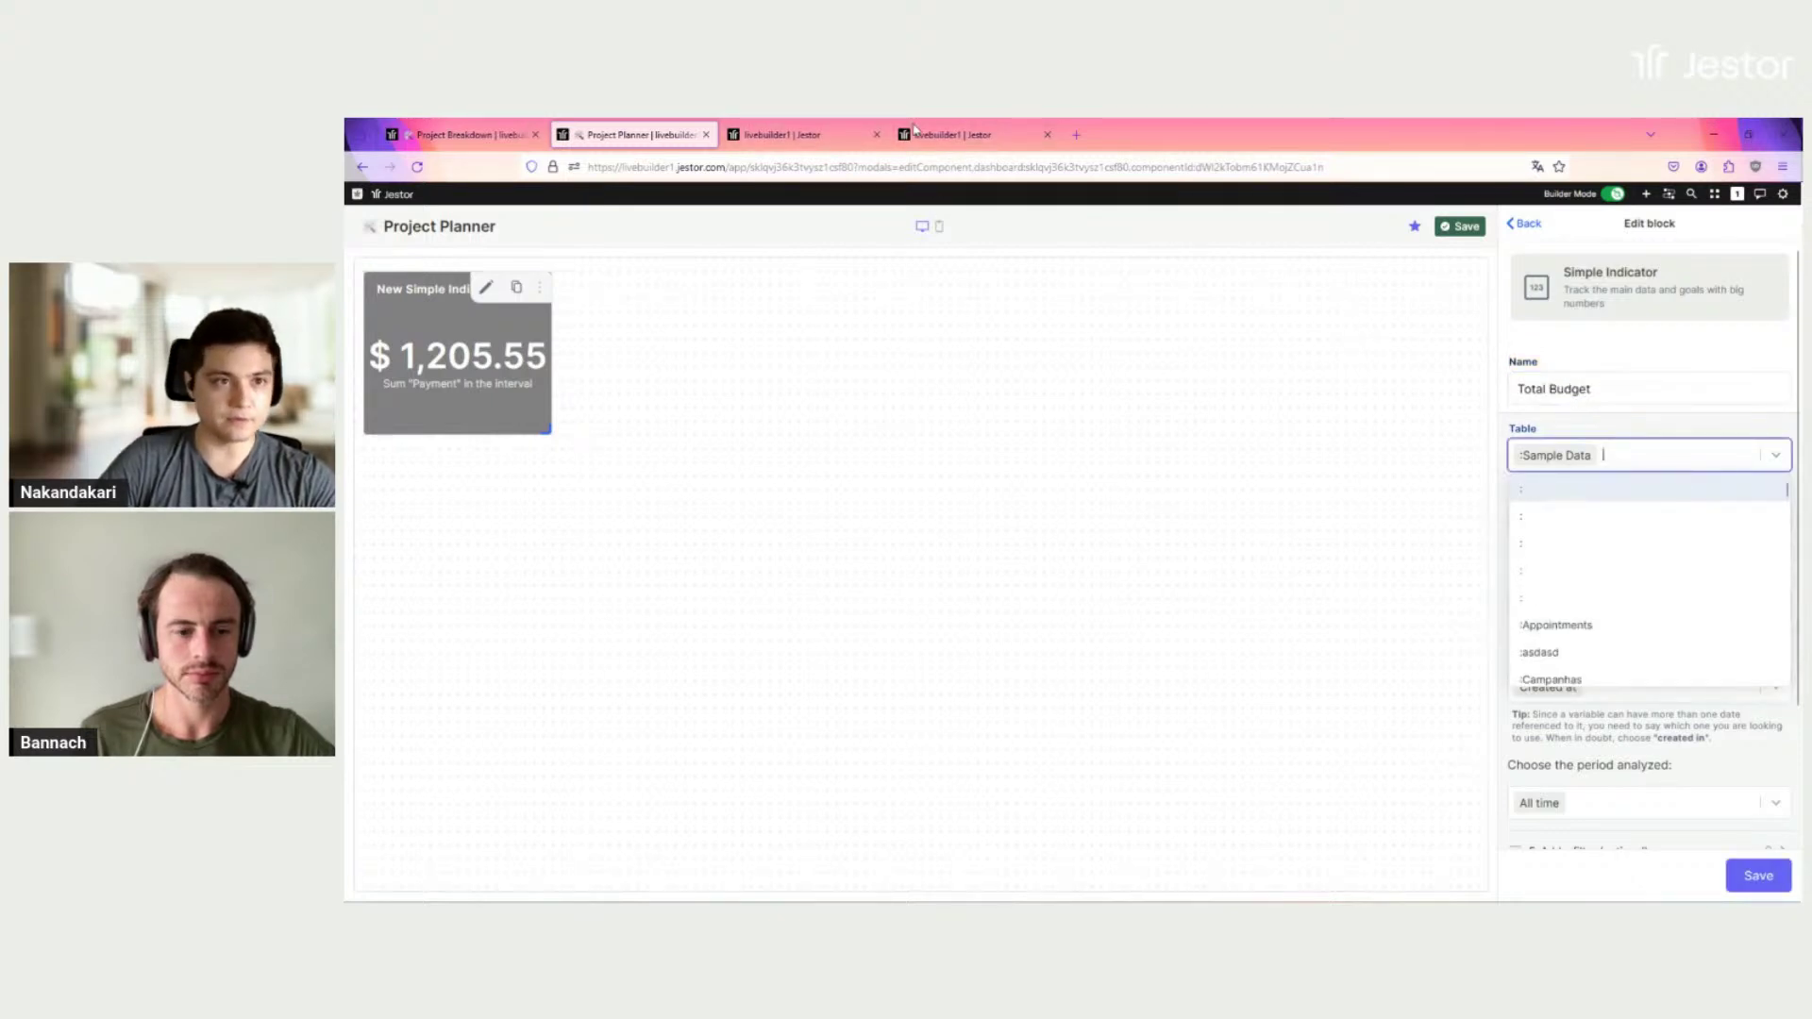
type("p")
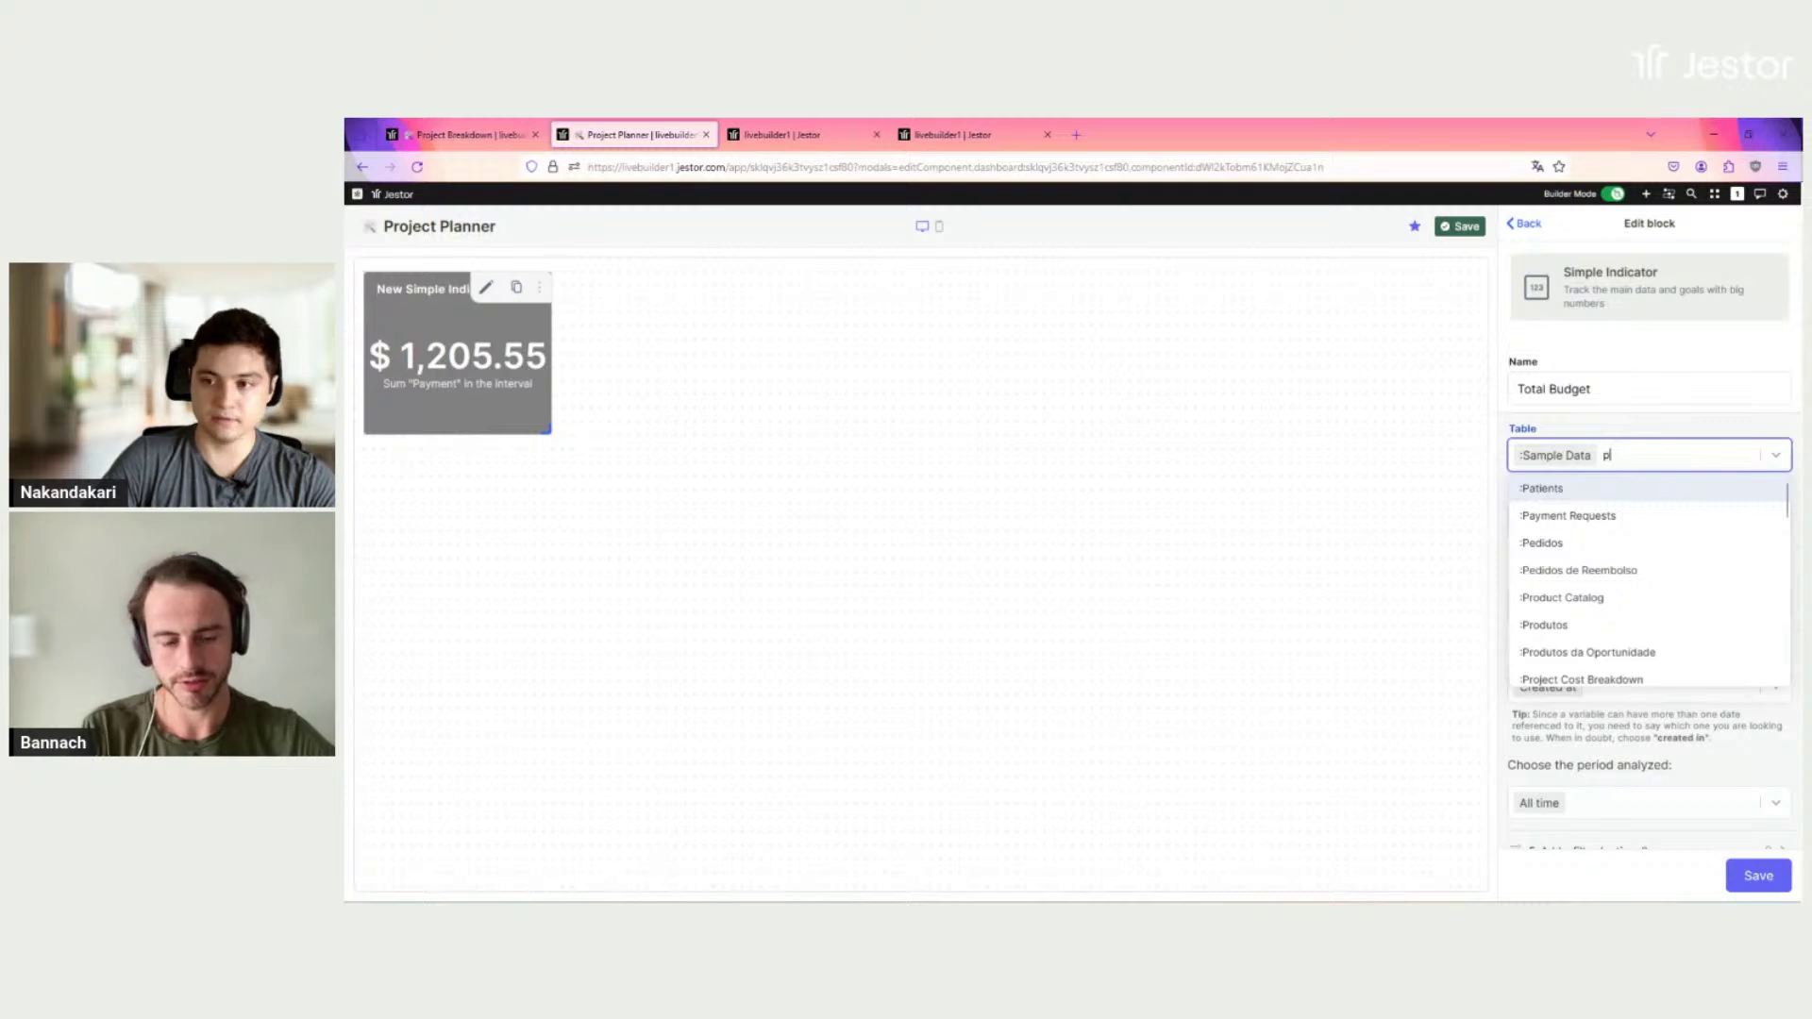
type("roj")
left_click(1584, 491)
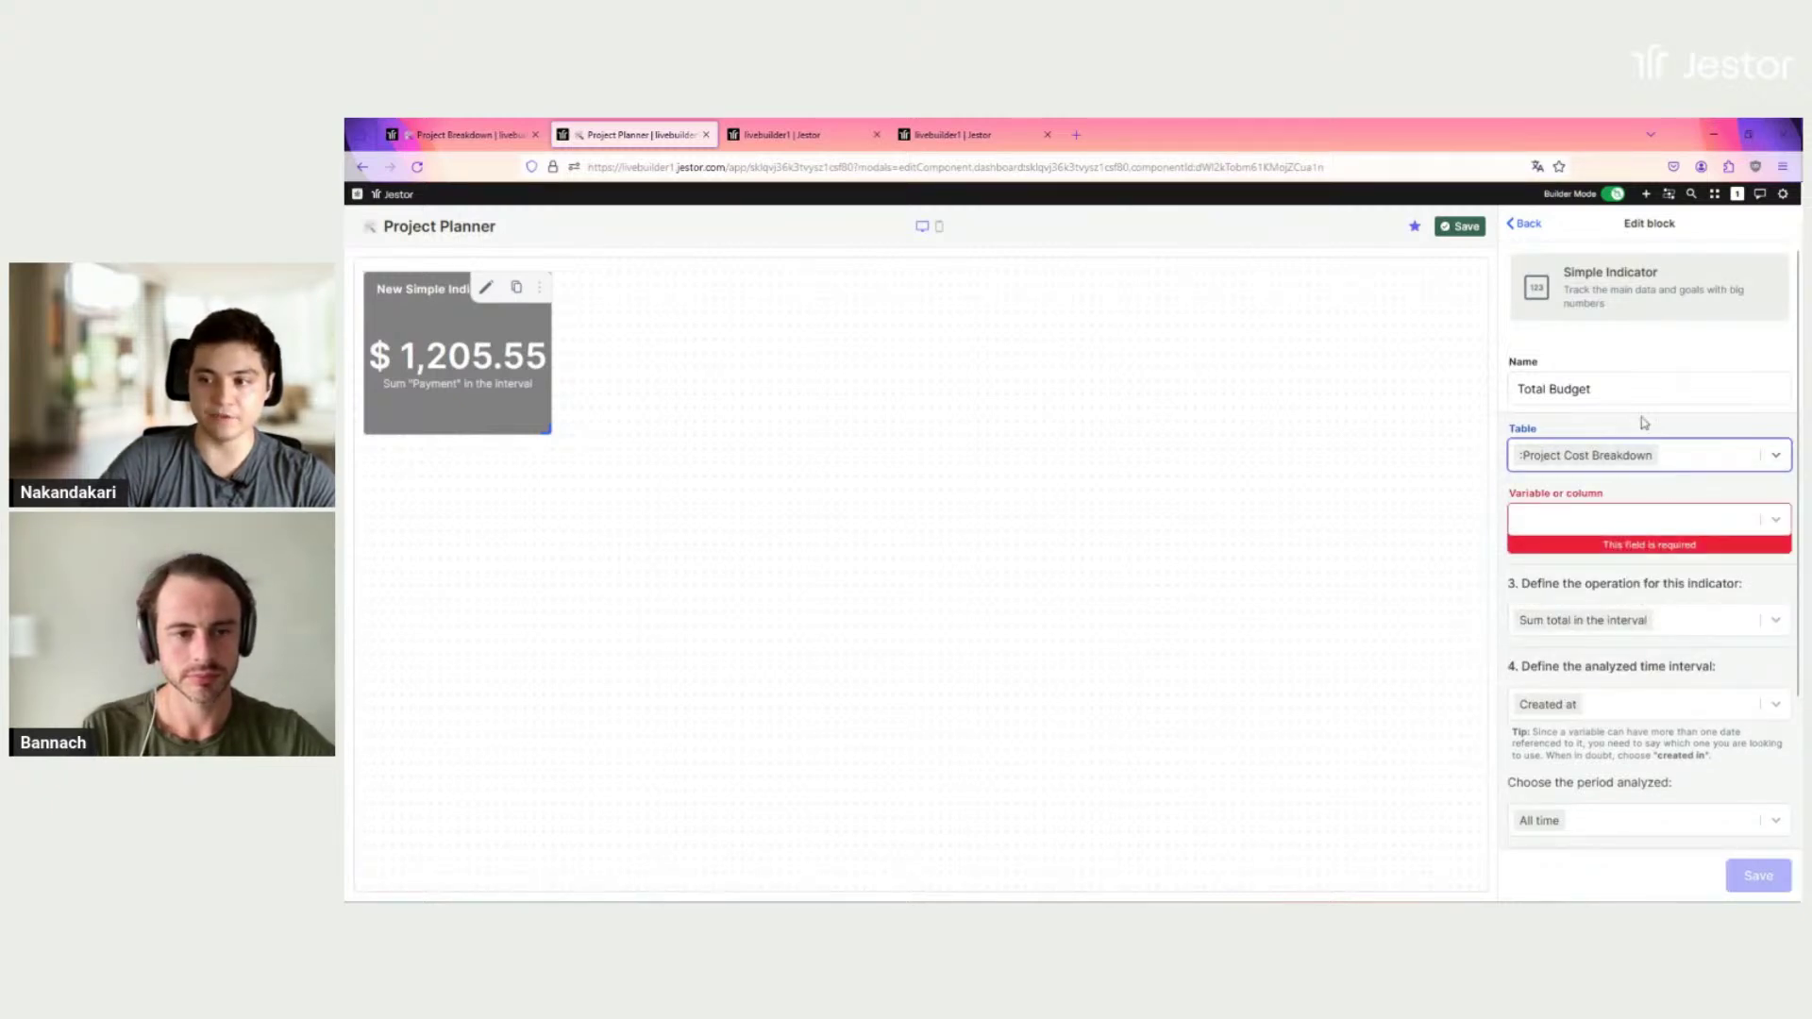
left_click(1668, 534)
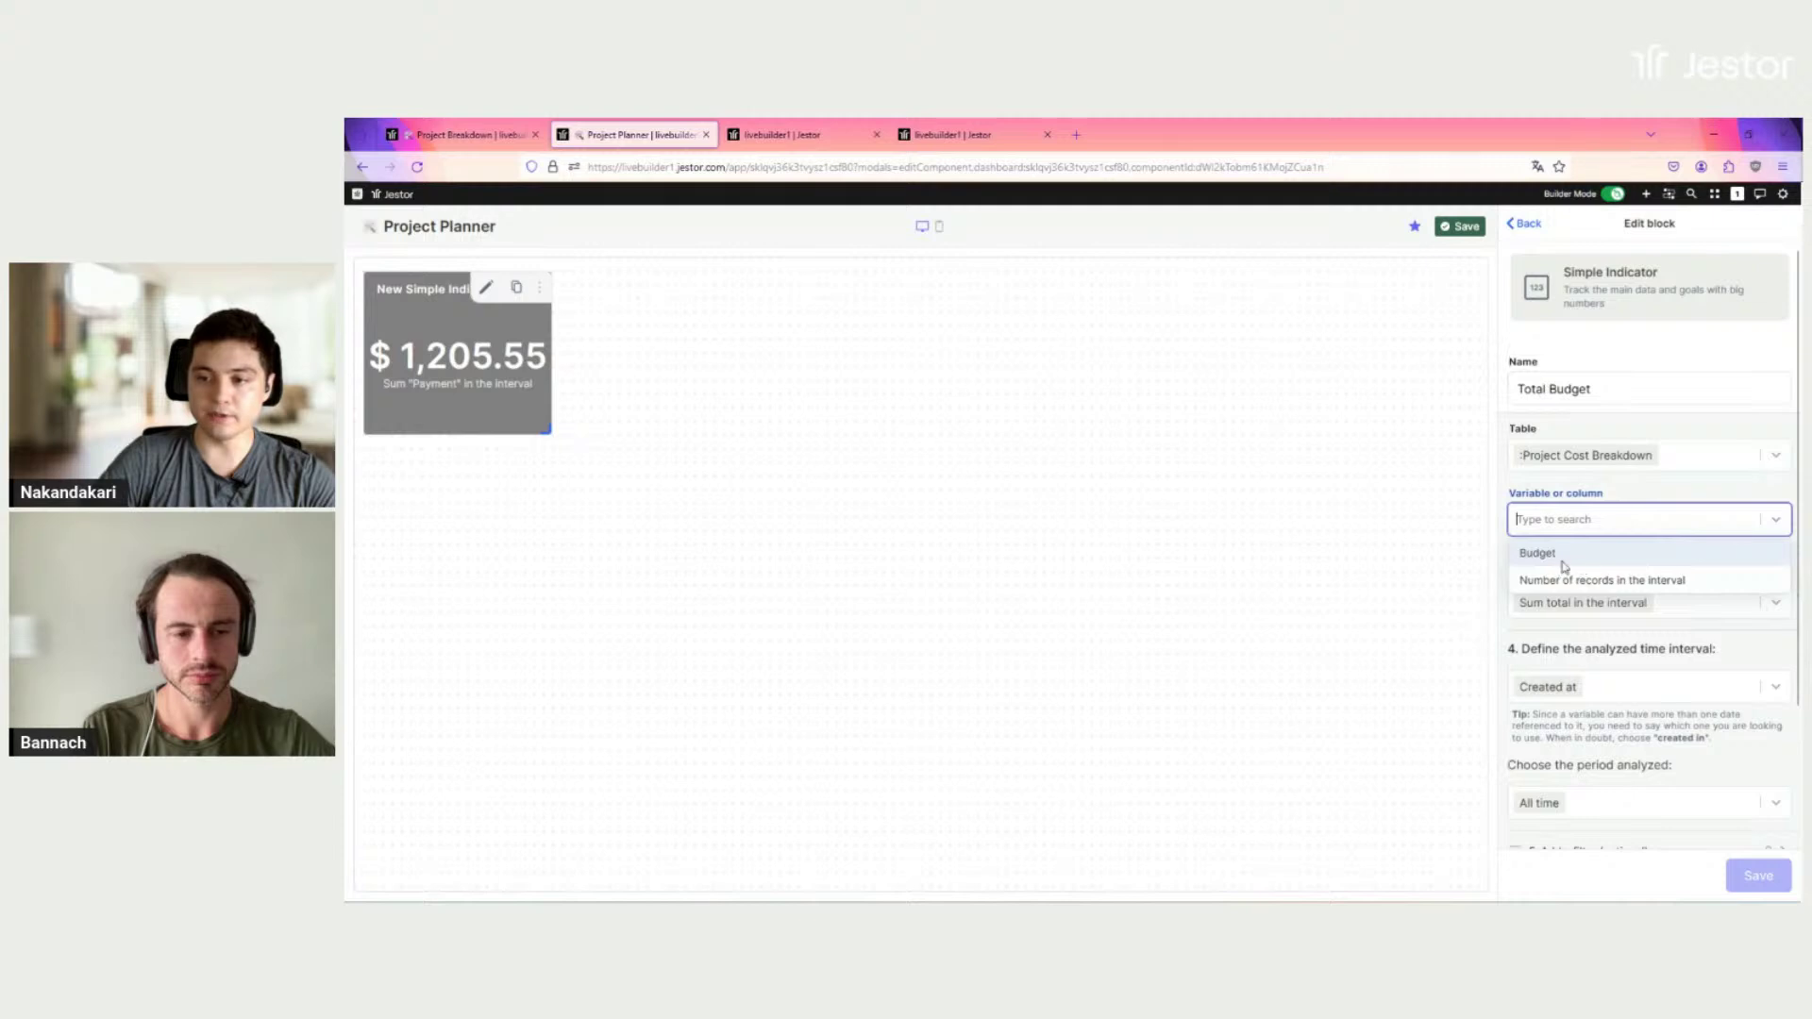
left_click(1563, 560)
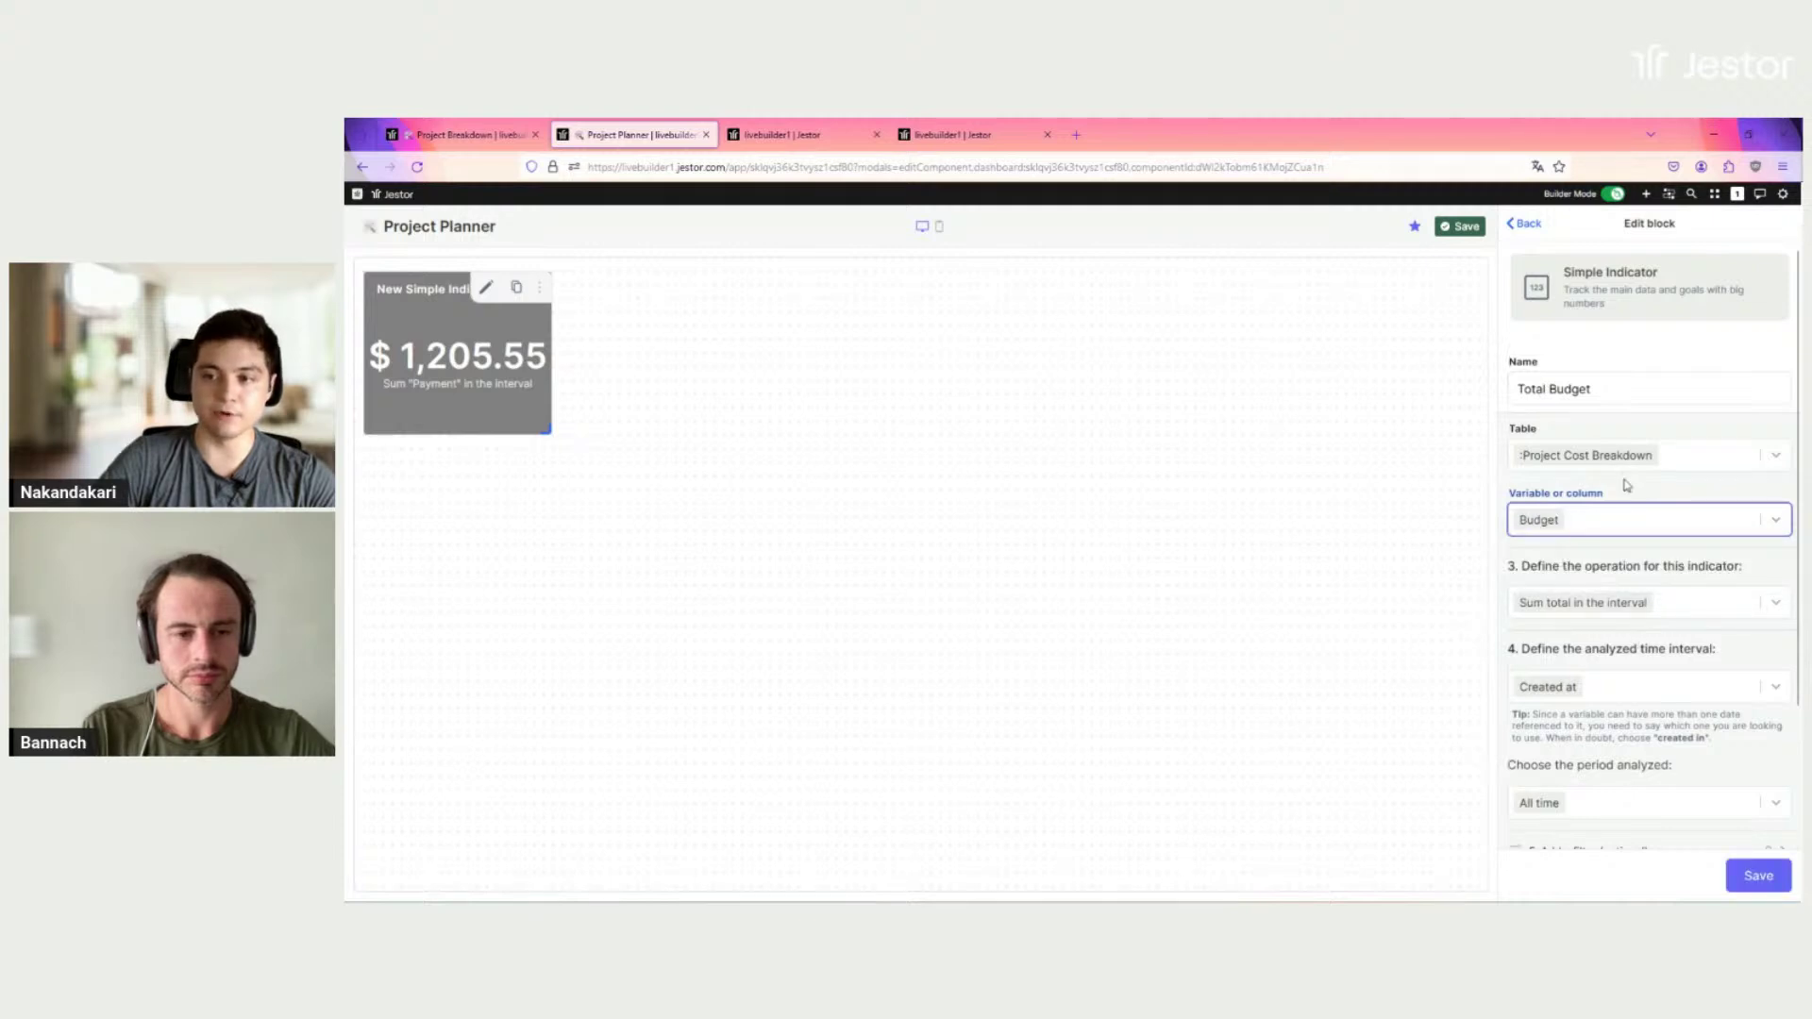
Step: Save the Total Budget indicator with a pale green background and shrink its block slightly
scroll(1626, 519, "down", 2)
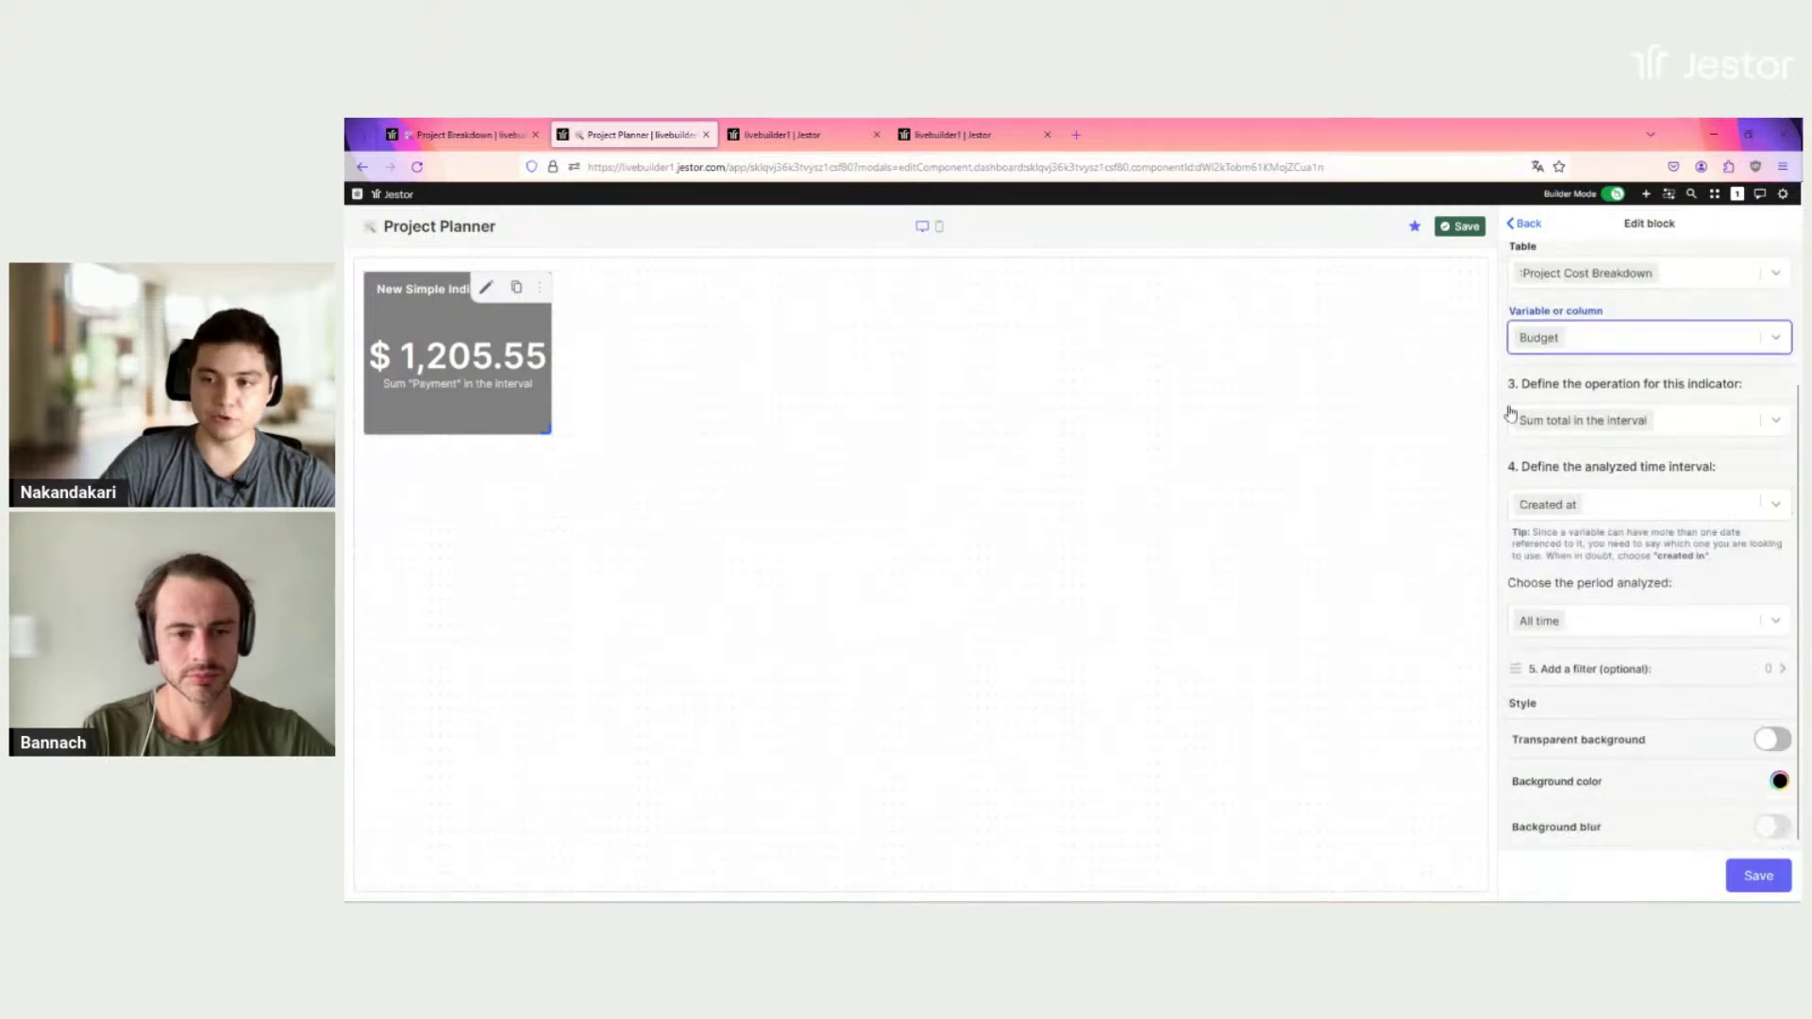
scroll(1779, 711, "down", 1)
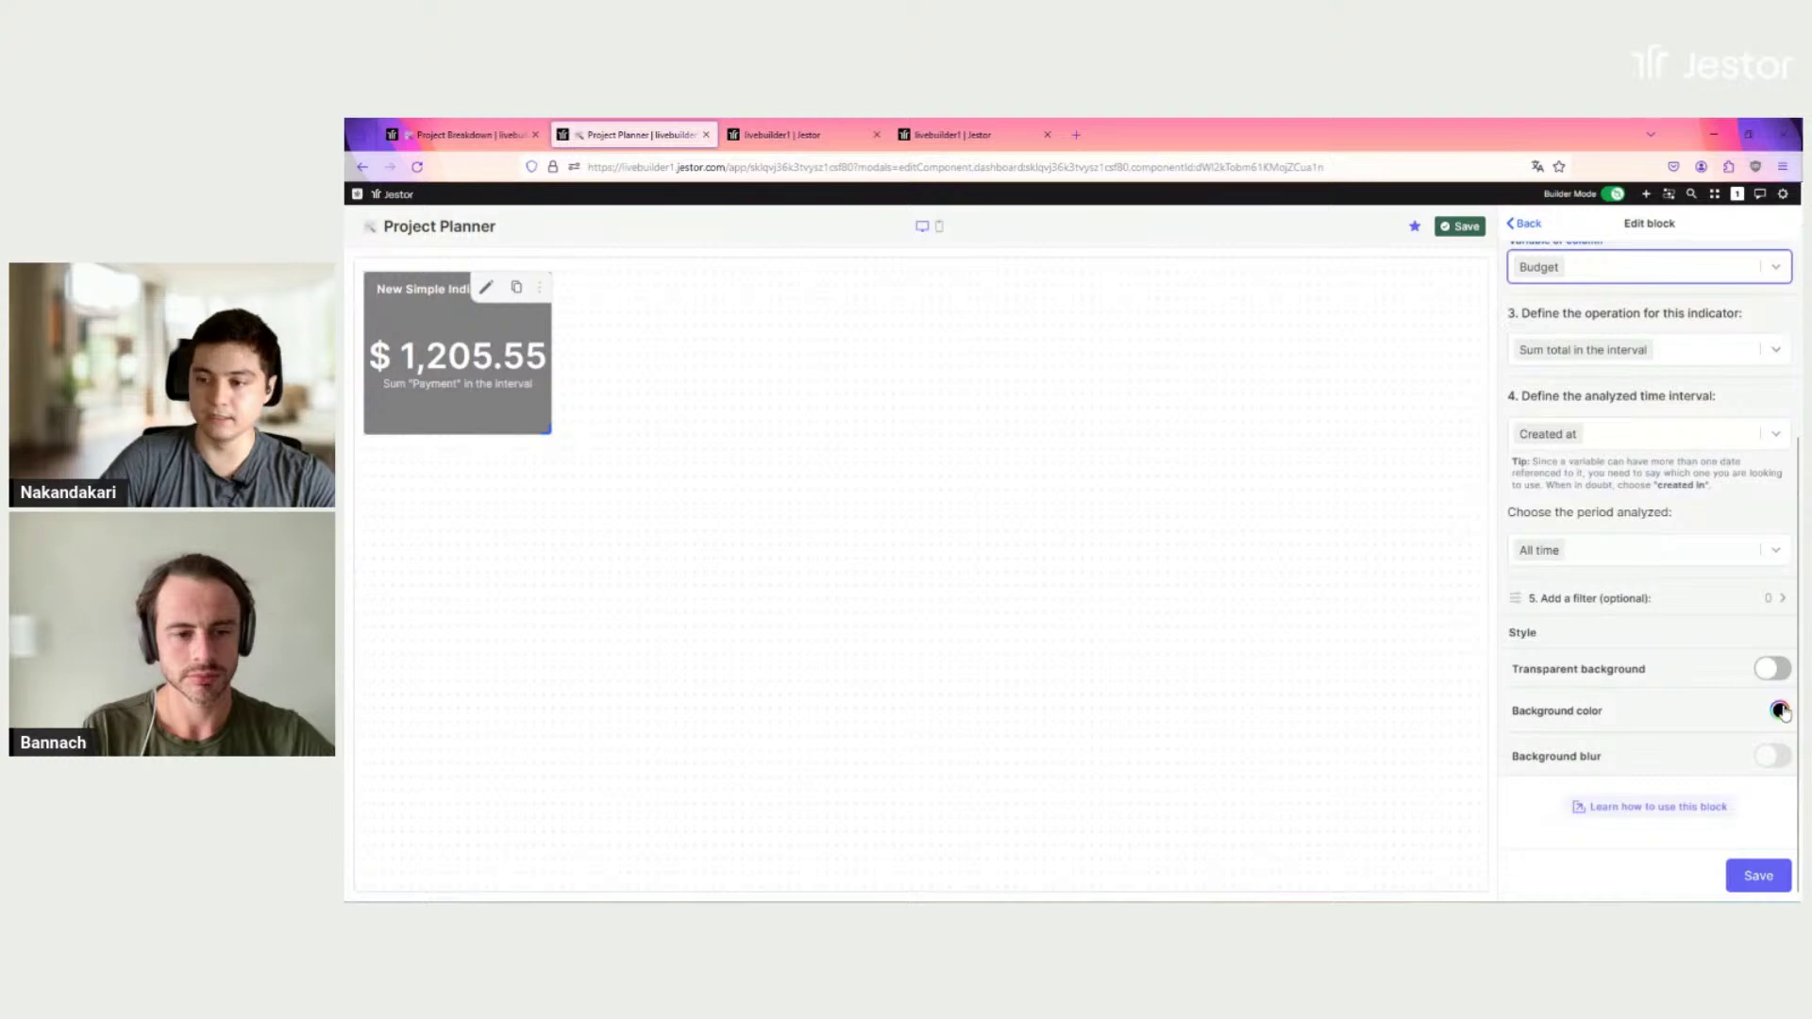
left_click(1780, 711)
left_click(1779, 490)
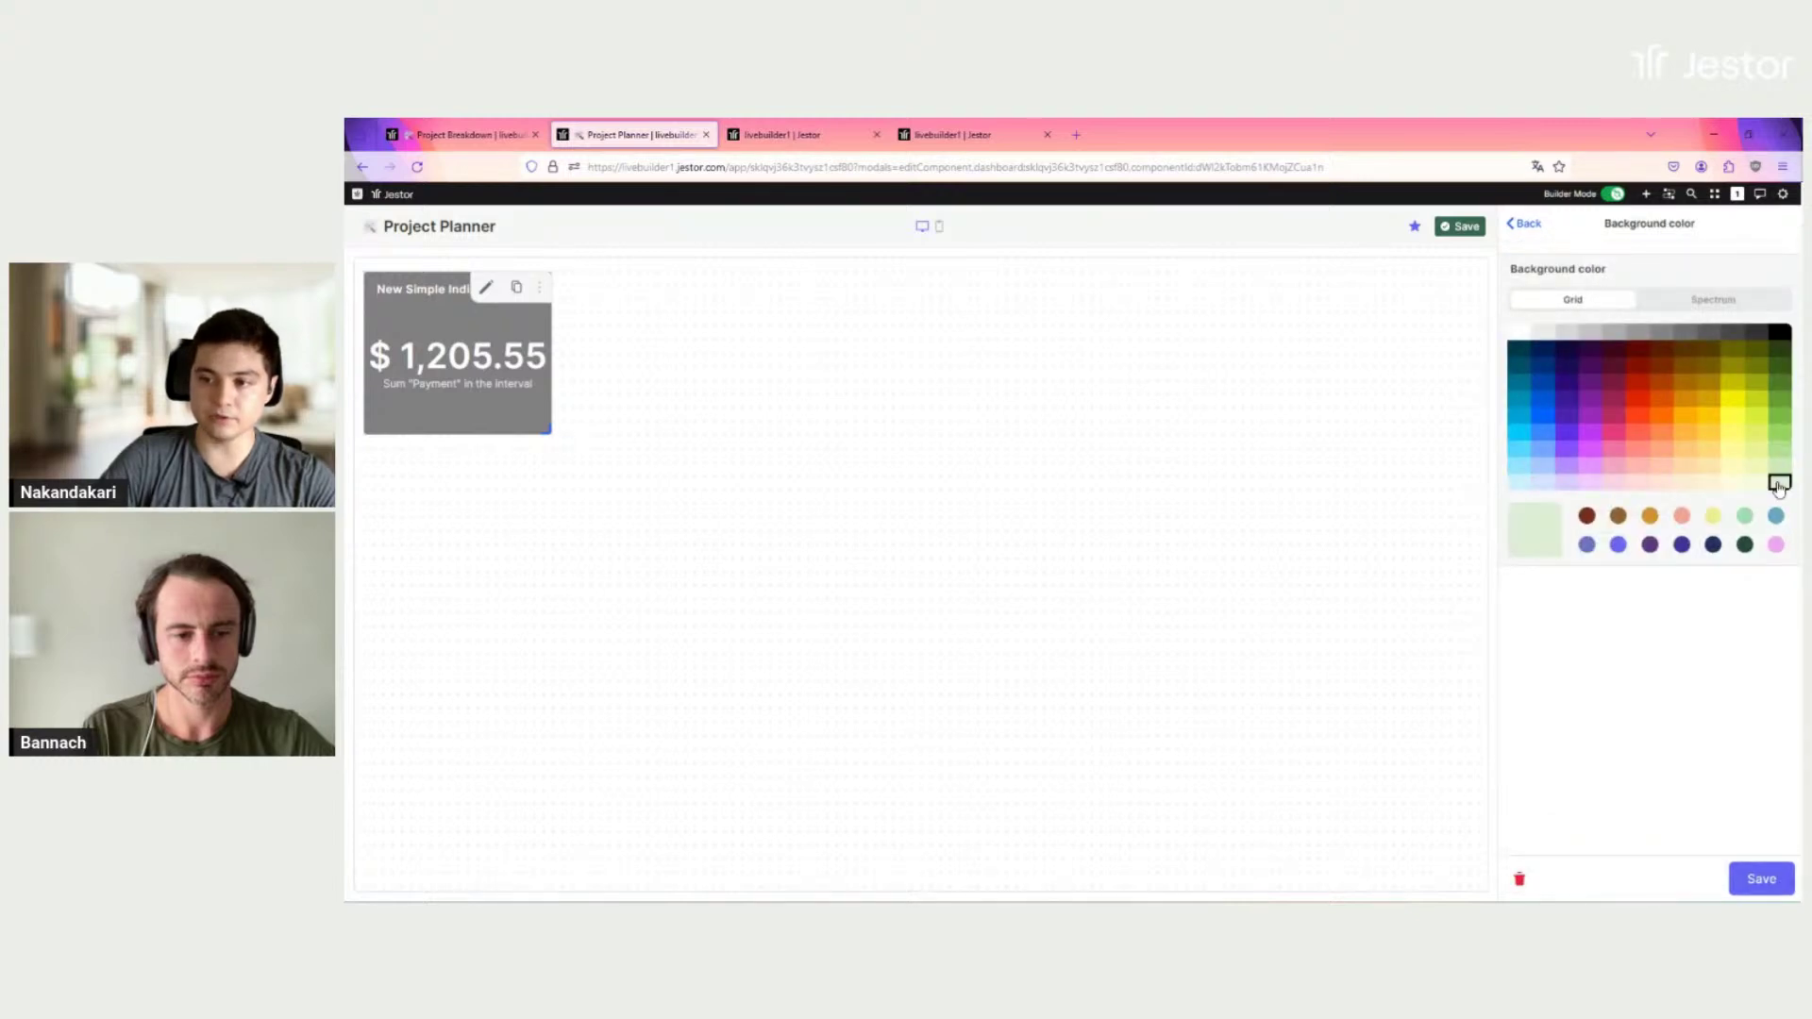
left_click(1761, 879)
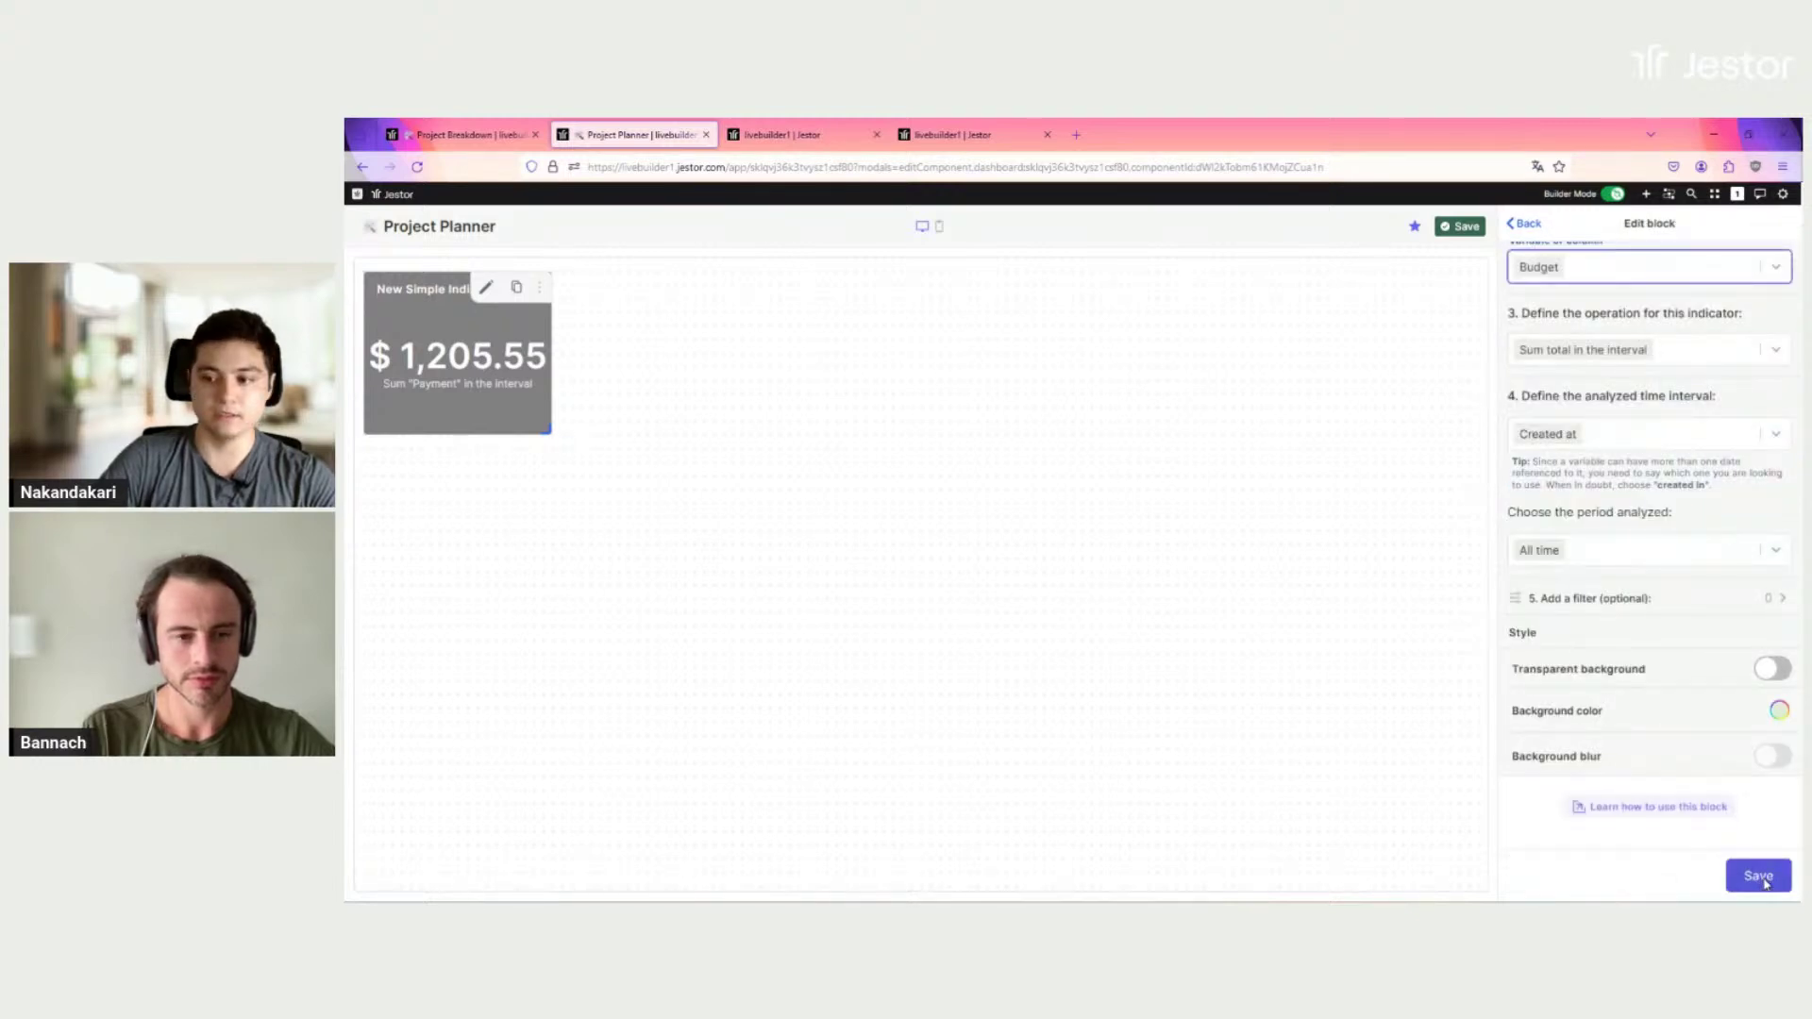
left_click(1761, 877)
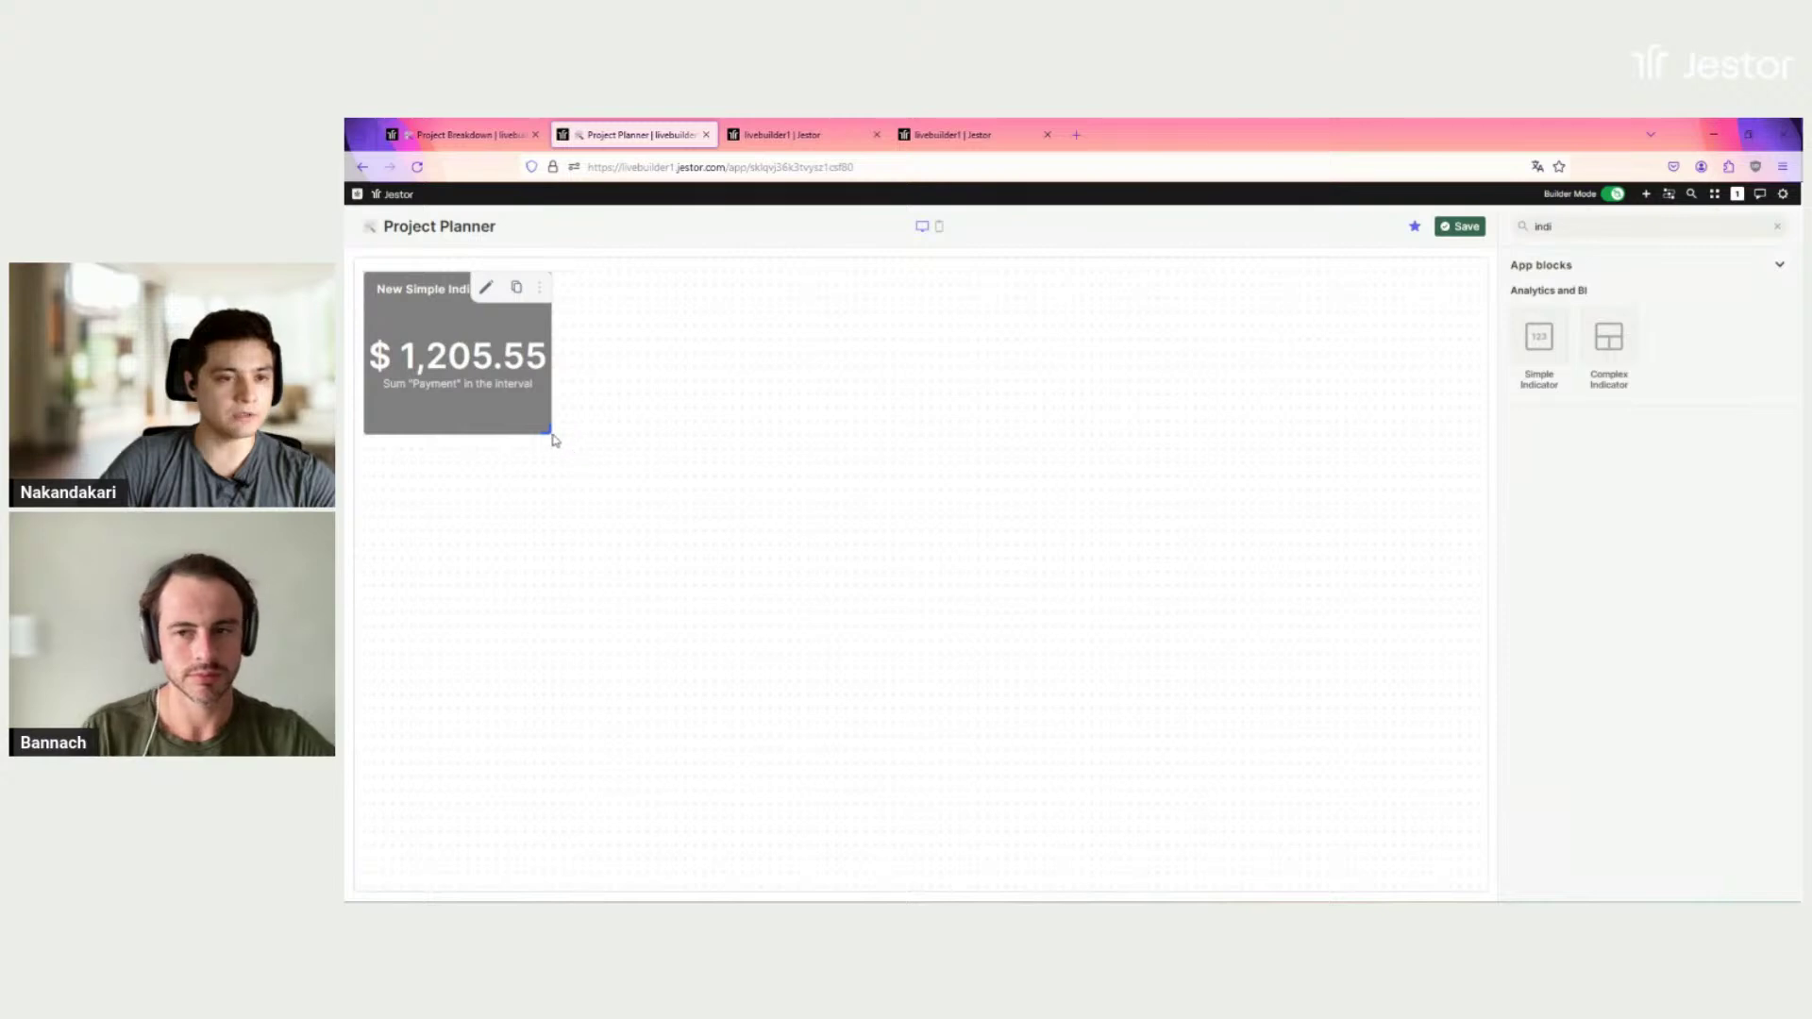
left_click_drag(547, 430, 520, 401)
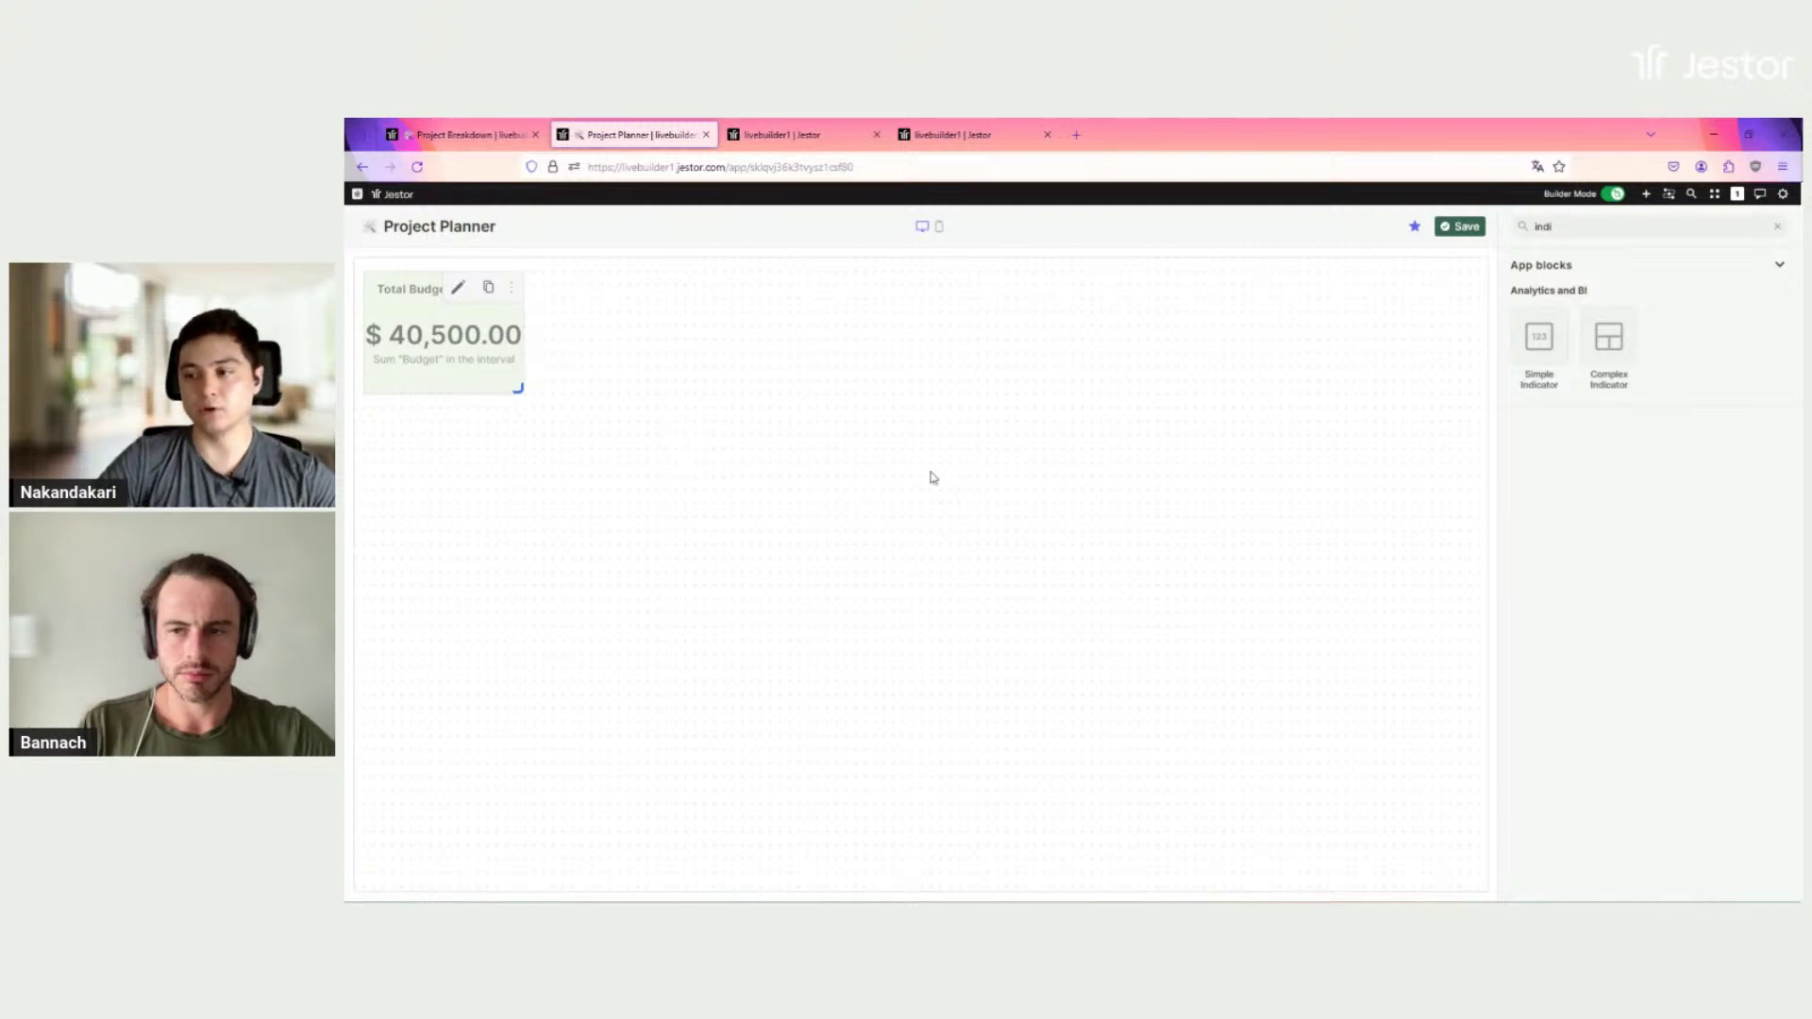
Step: Add a Simple Indicator block beside the Total Budget block, shrink it to match, and name it "Expenses"
left_click(1539, 341)
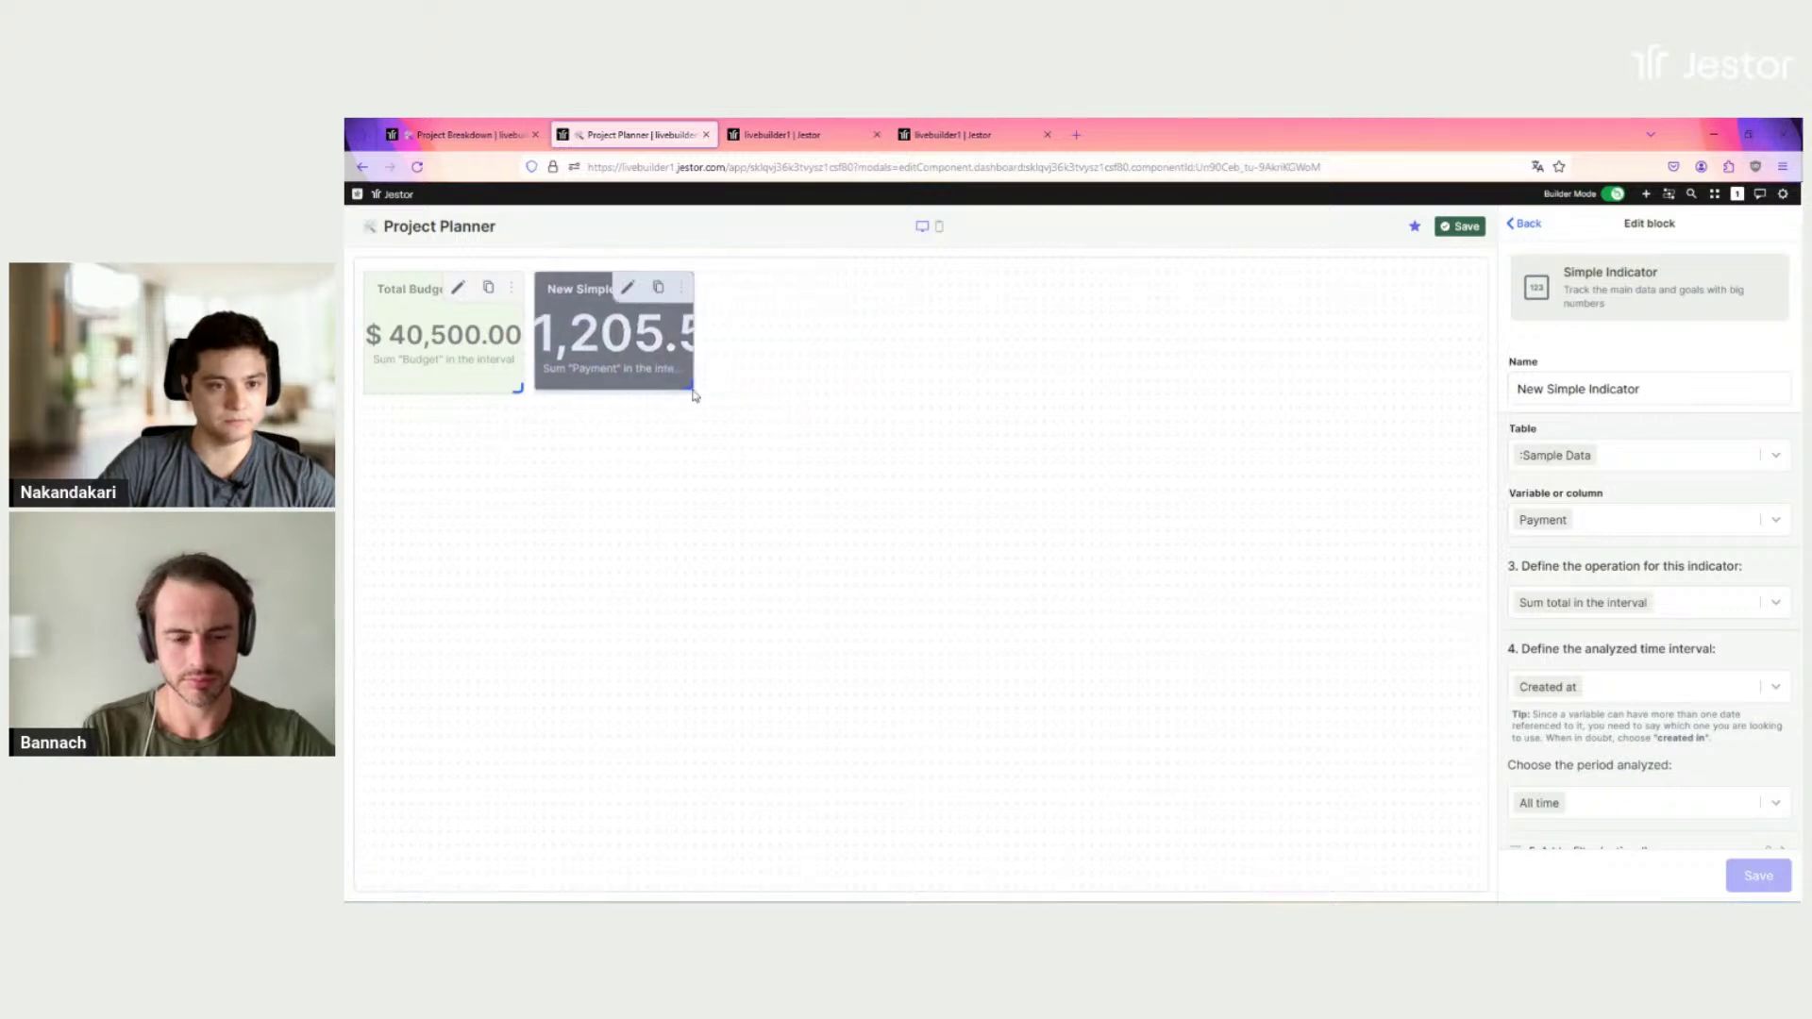
triple_click(1639, 389)
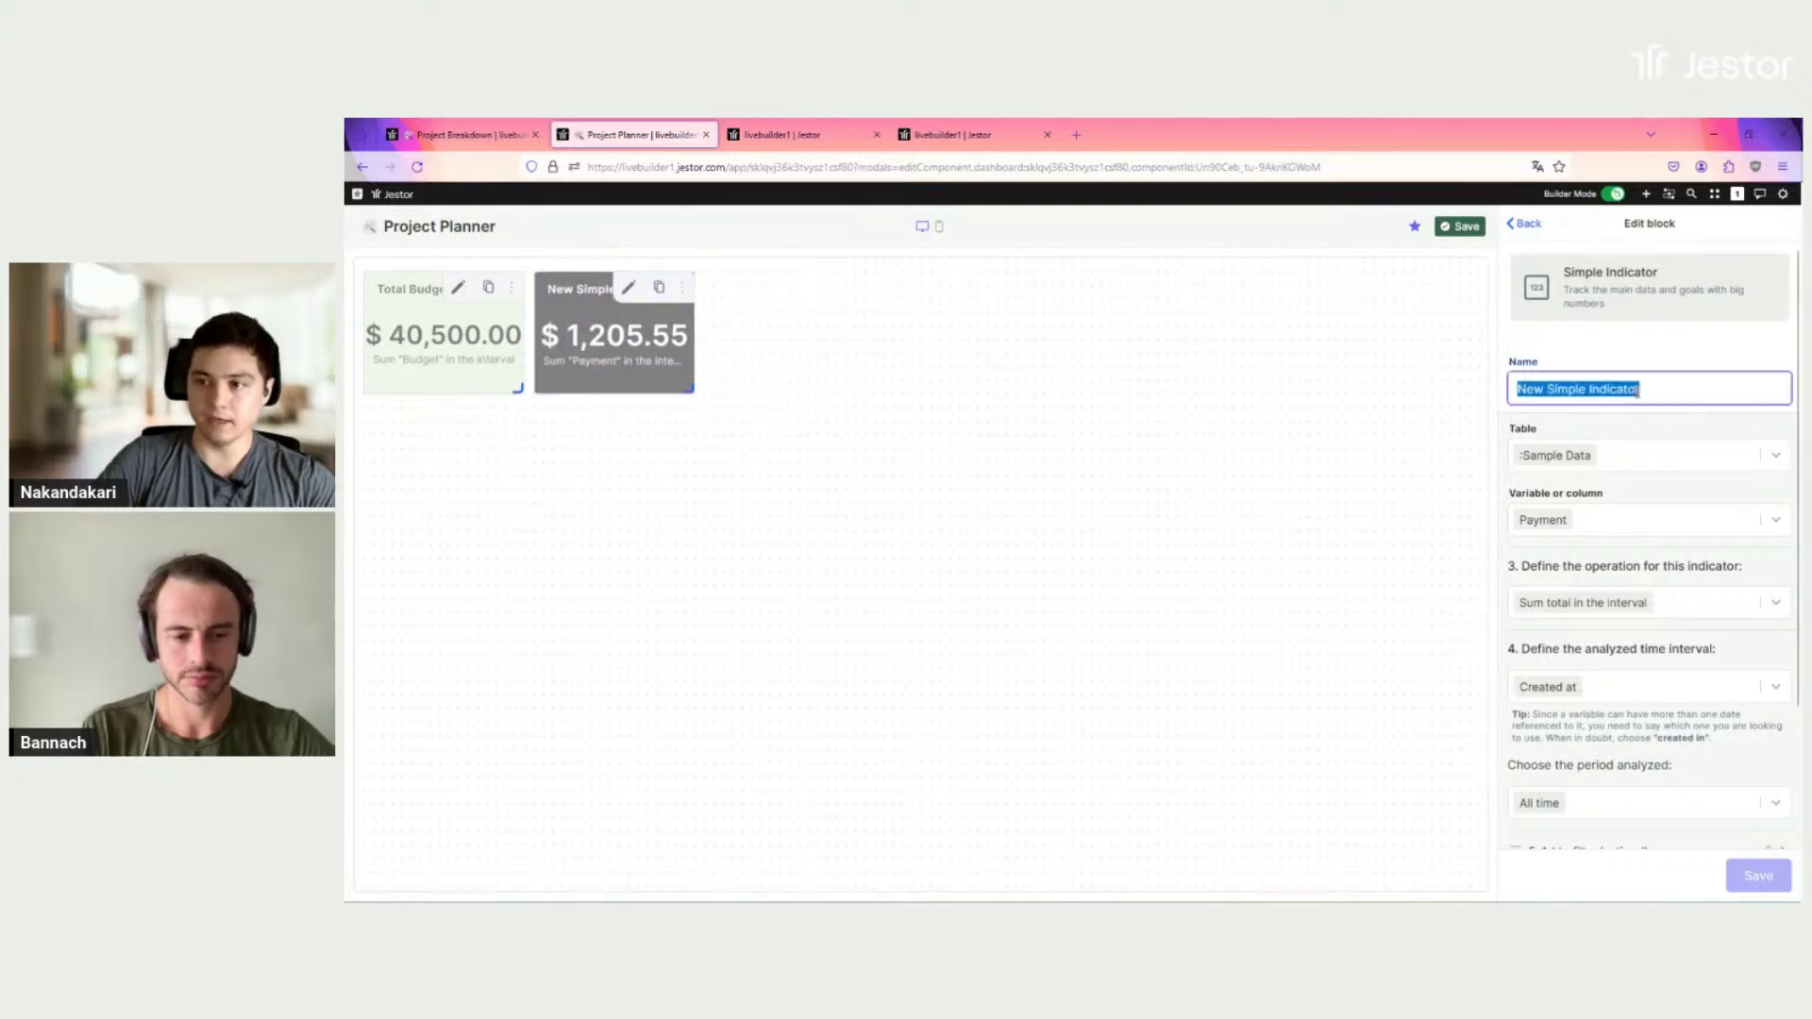
type("Expenses")
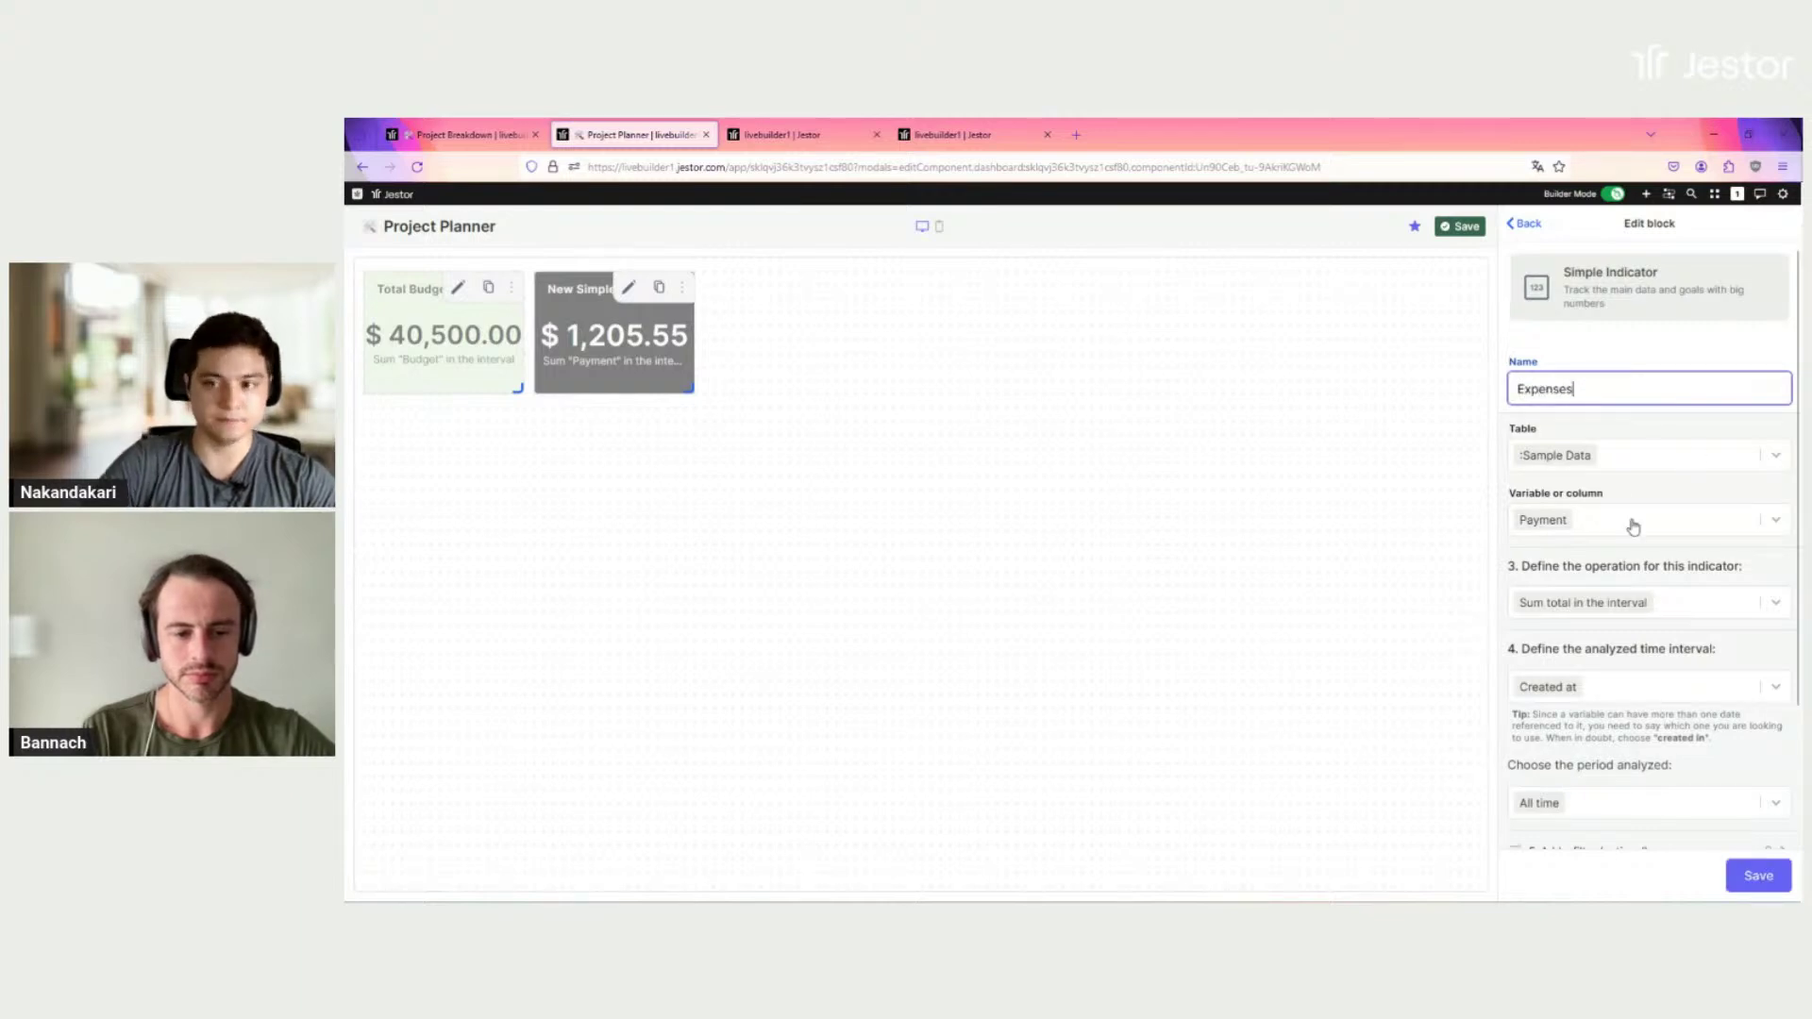
Step: Base the Expenses indicator on the Amount column of the Expenses table
left_click(1615, 462)
type("expen")
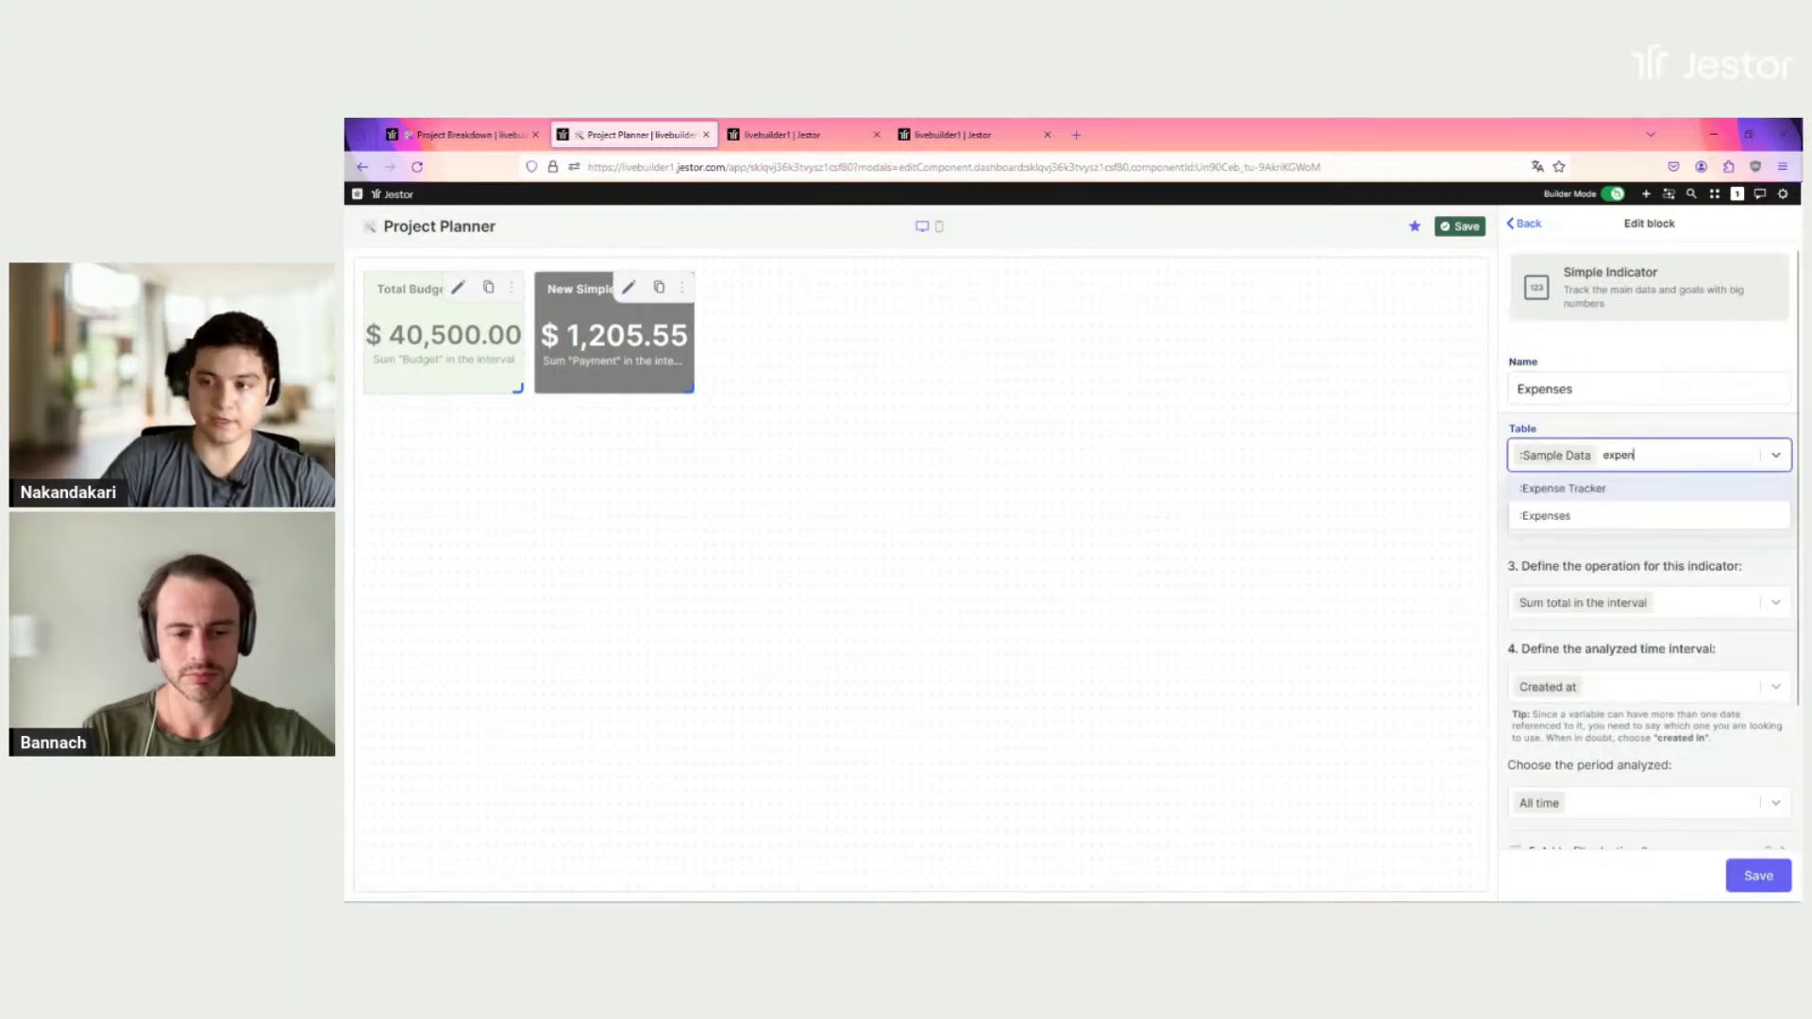
left_click(1598, 518)
left_click(1615, 524)
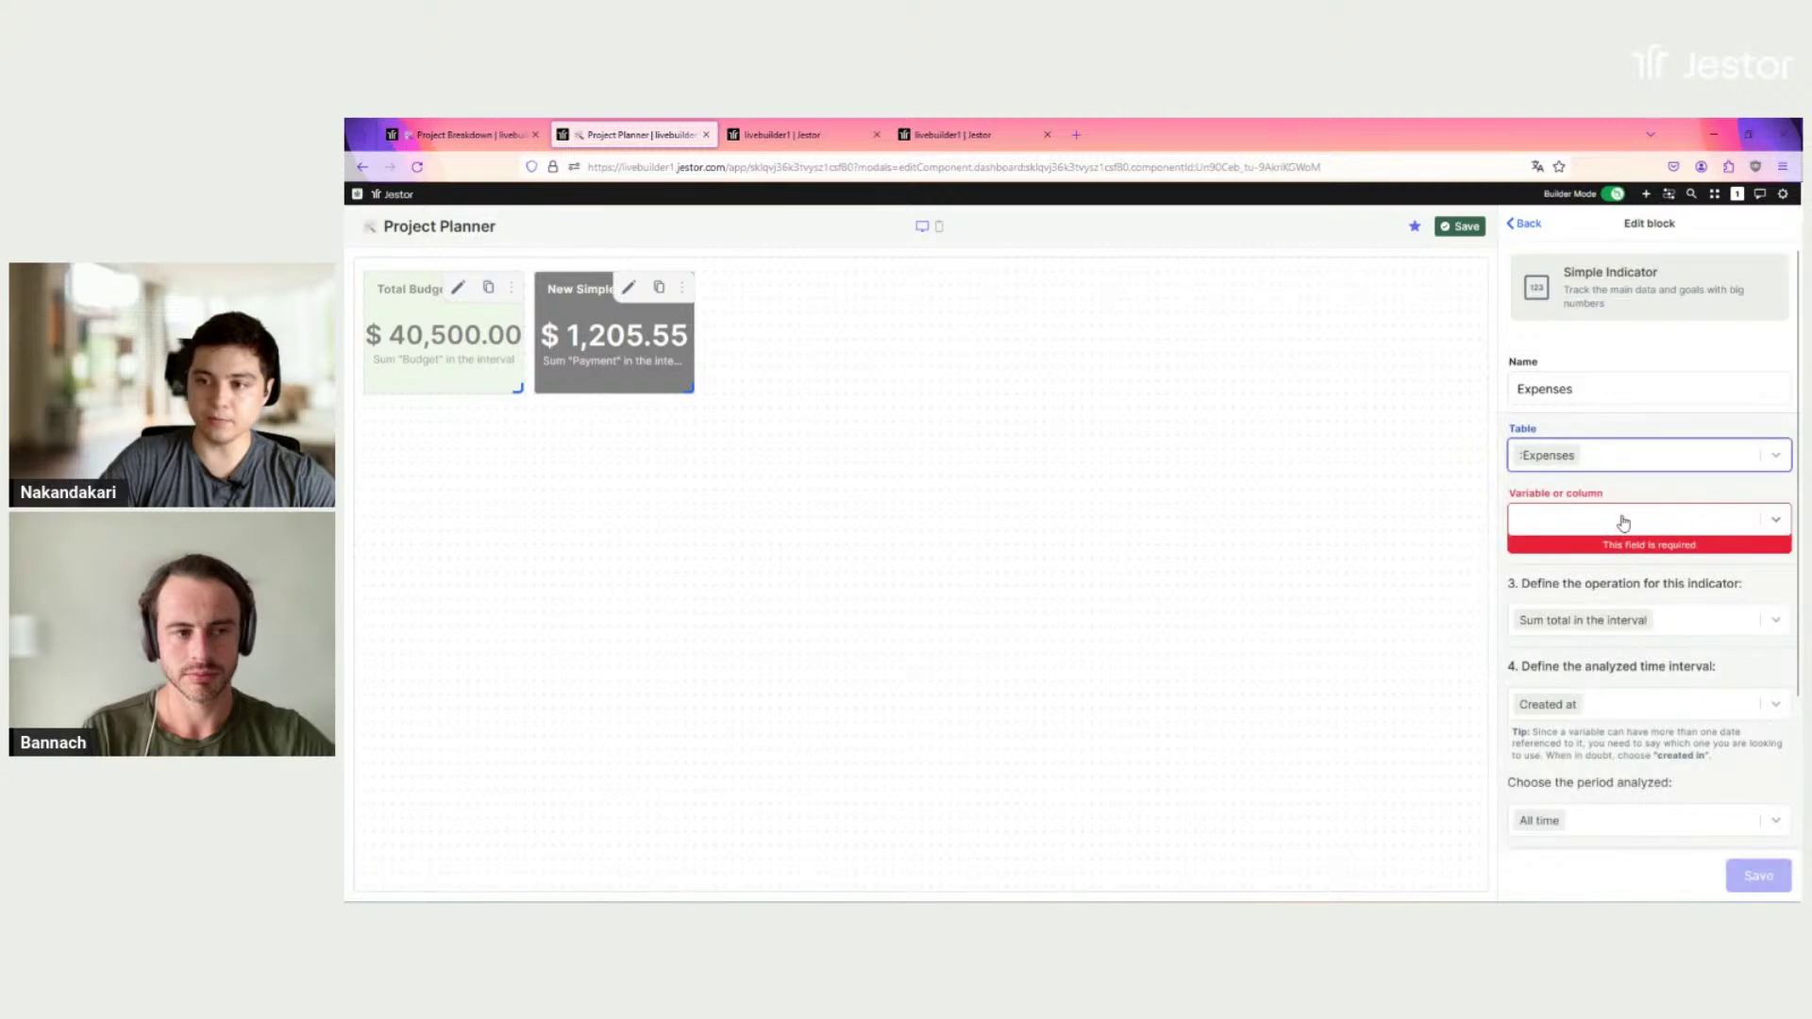
left_click(1539, 557)
Step: Give the Expenses indicator a pale pink background and save the block
scroll(1659, 511, "down", 2)
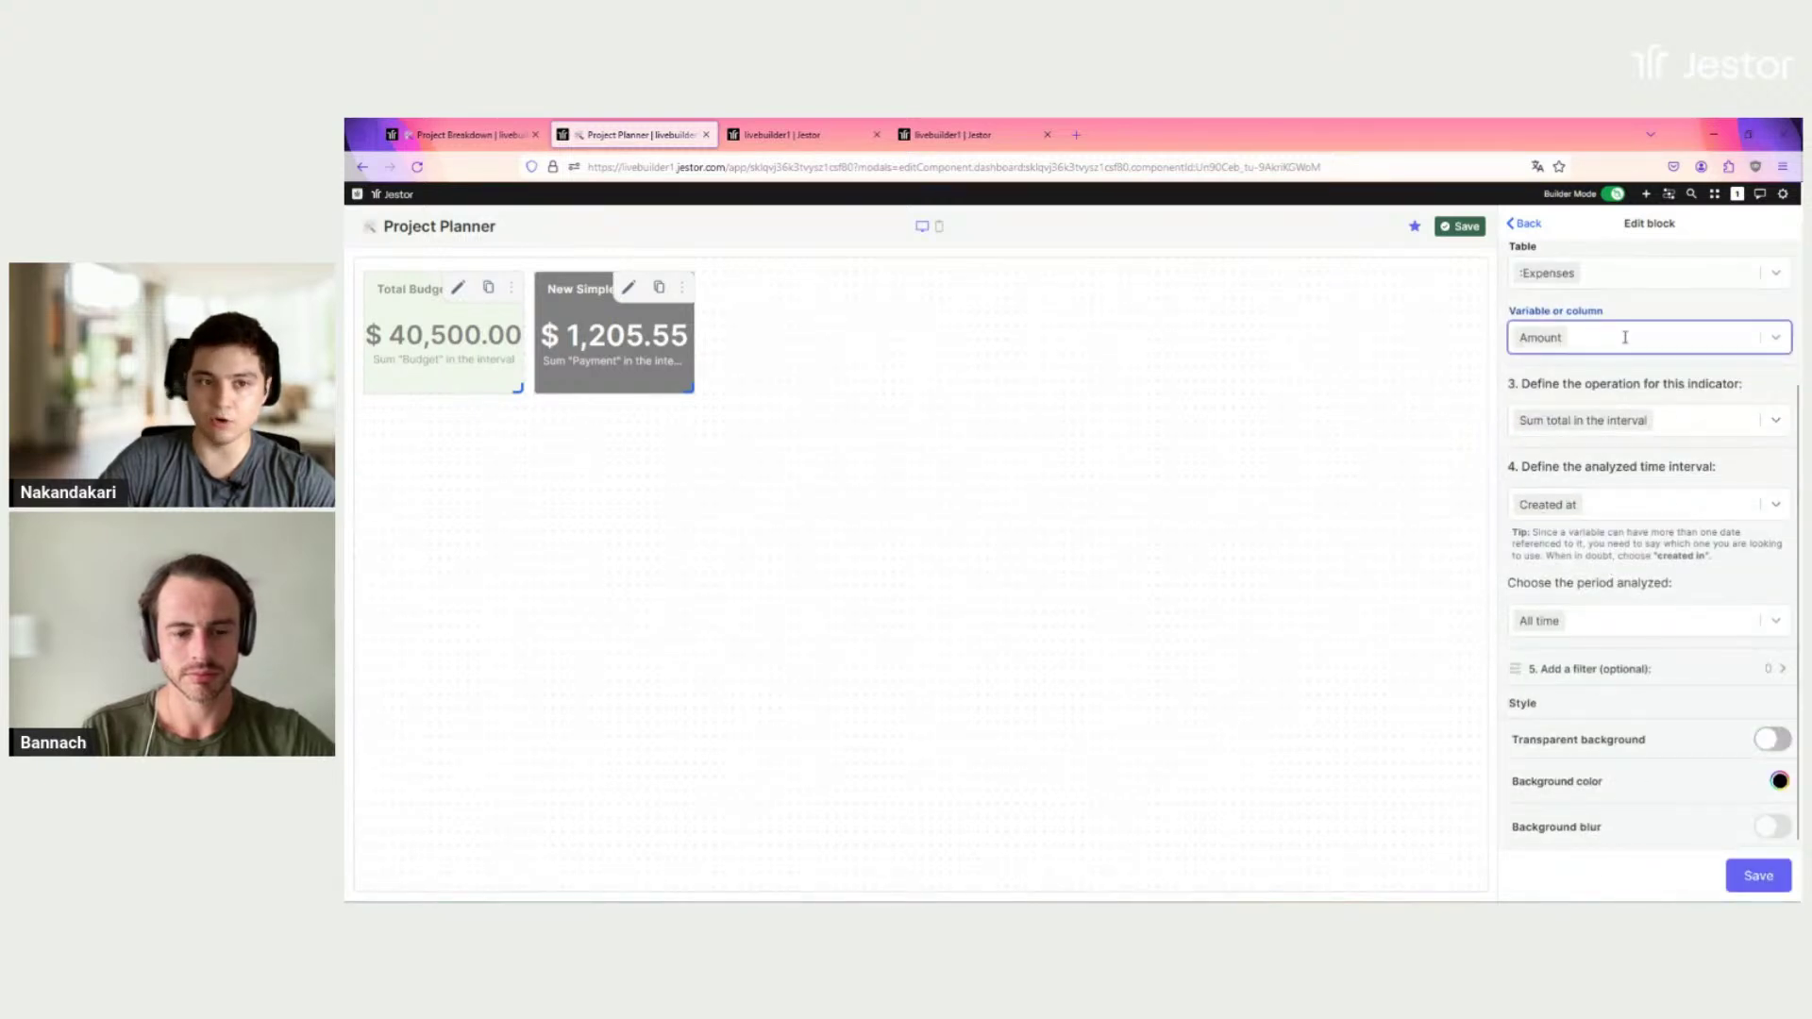
scroll(1631, 629, "down", 1)
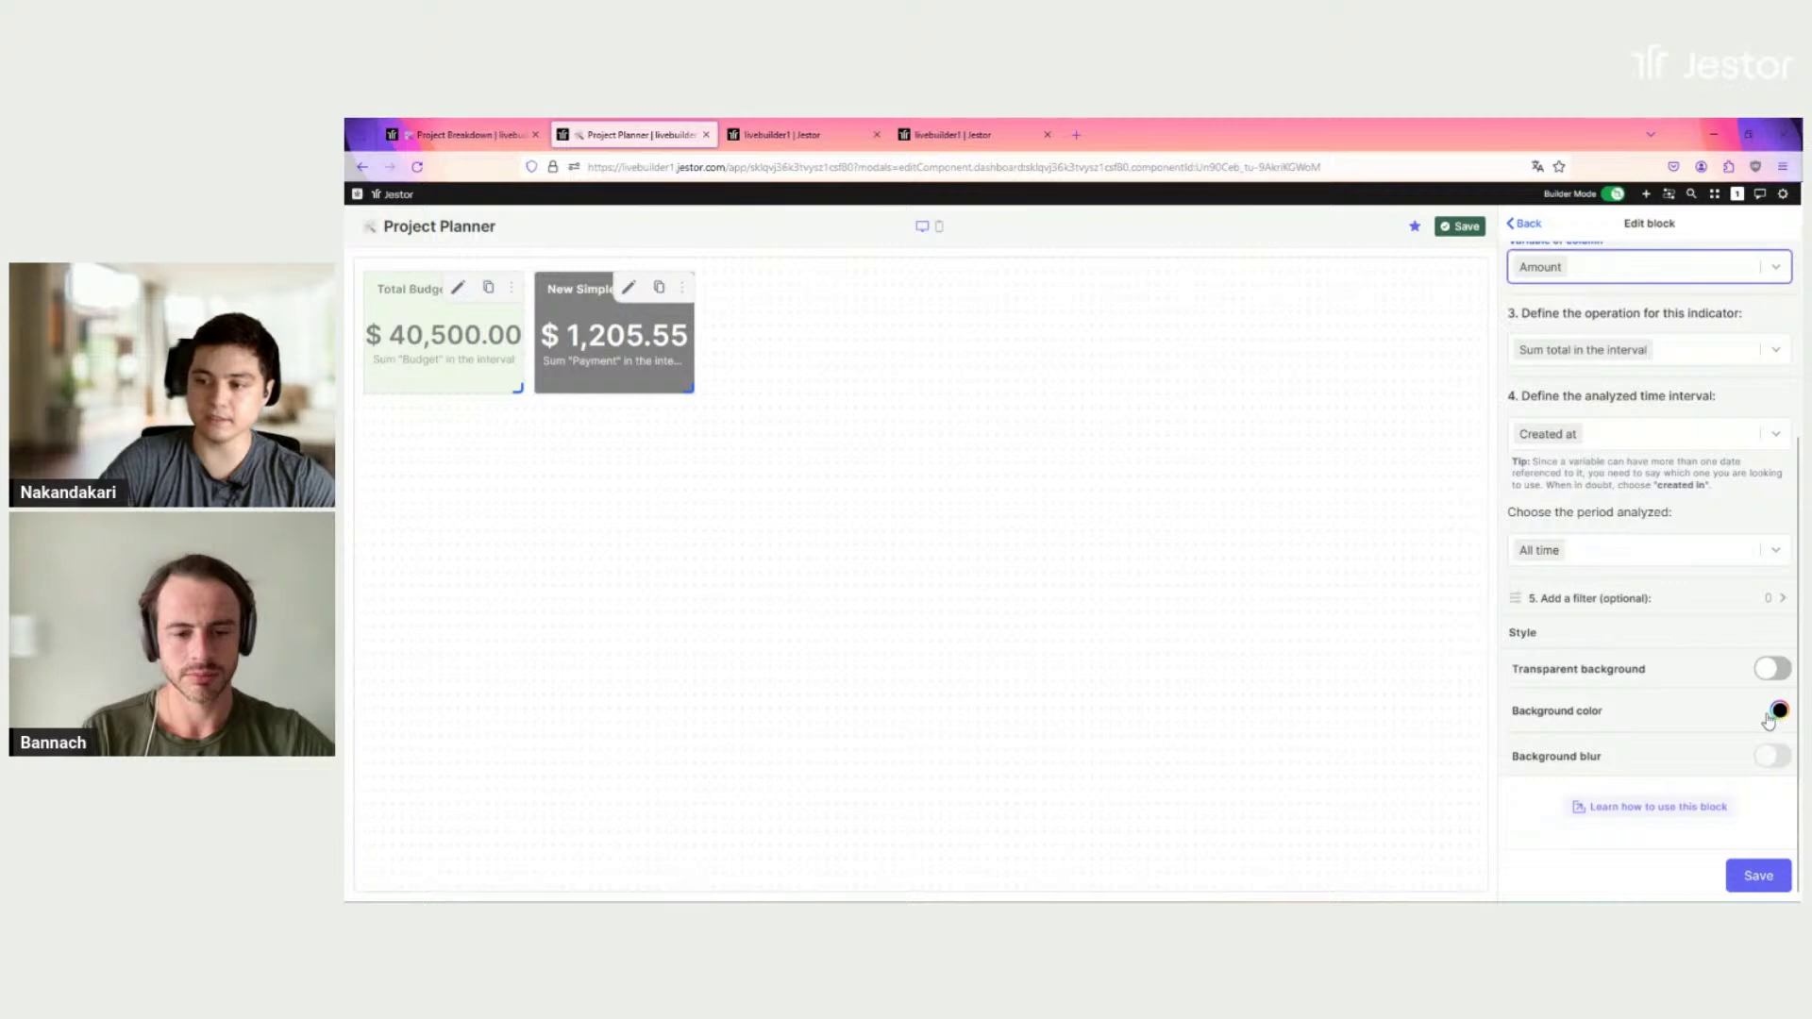
left_click(1778, 710)
left_click(1638, 488)
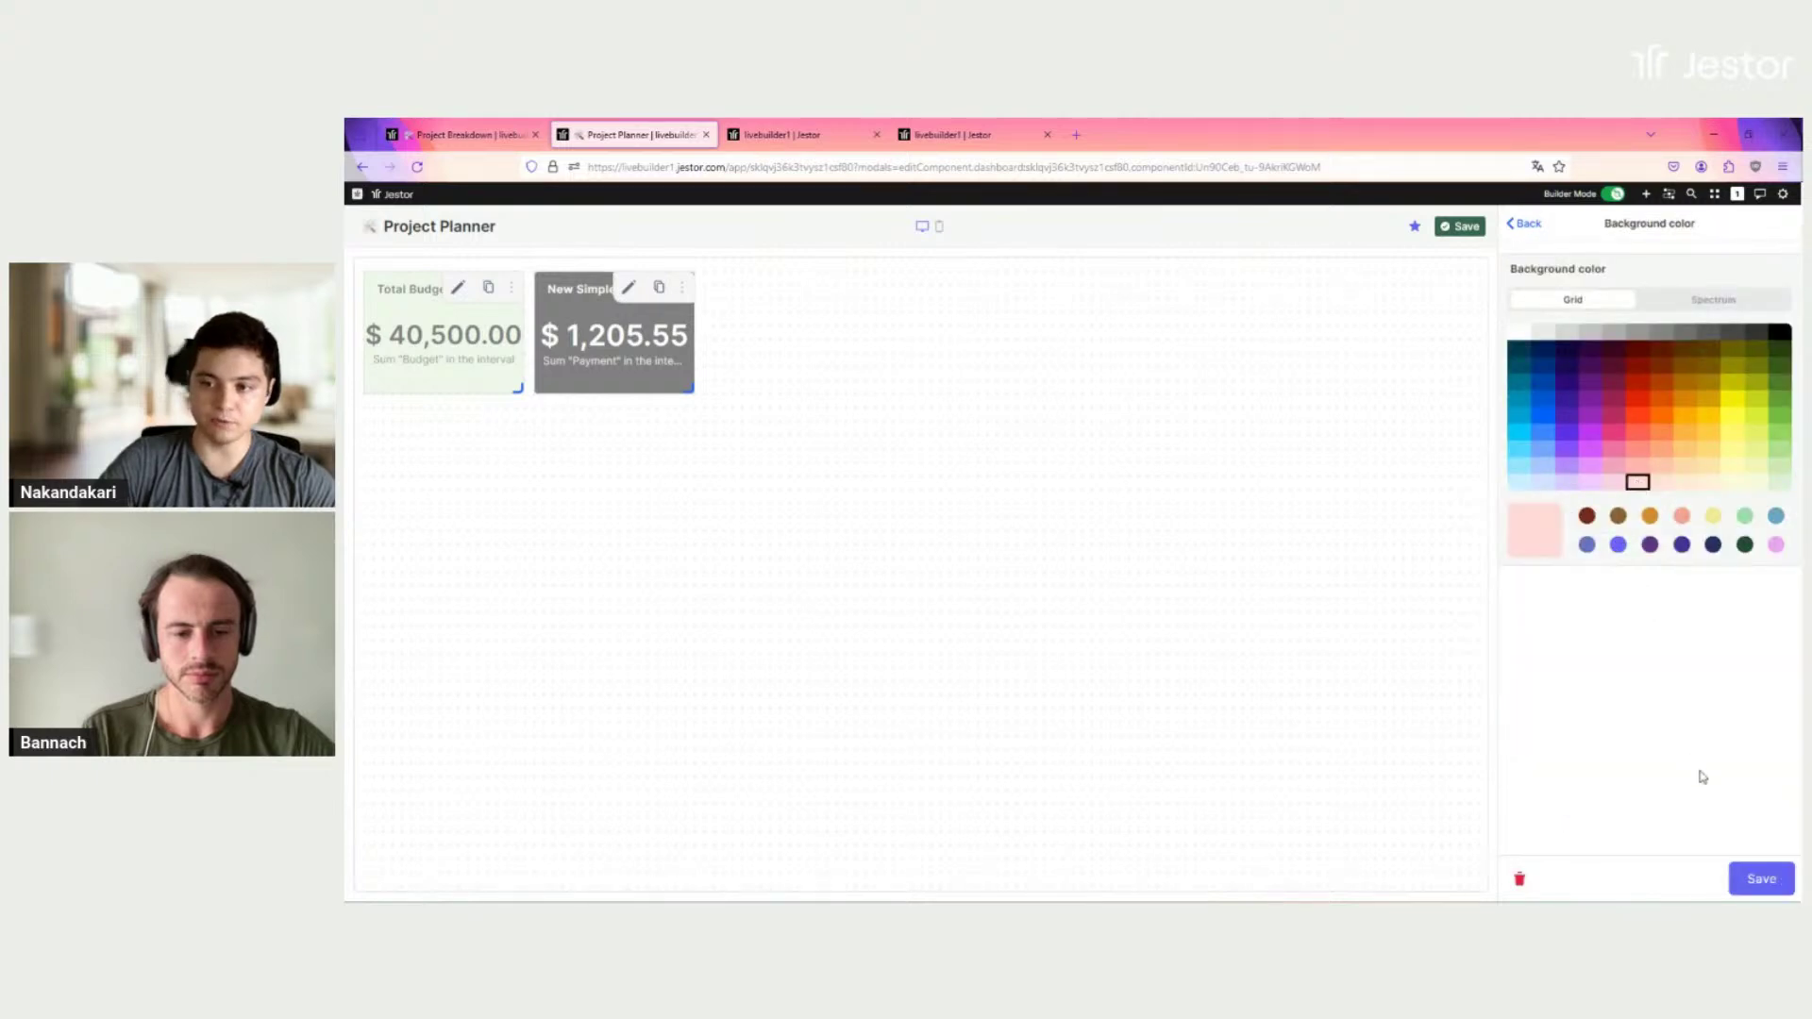
left_click(1761, 879)
left_click(1761, 875)
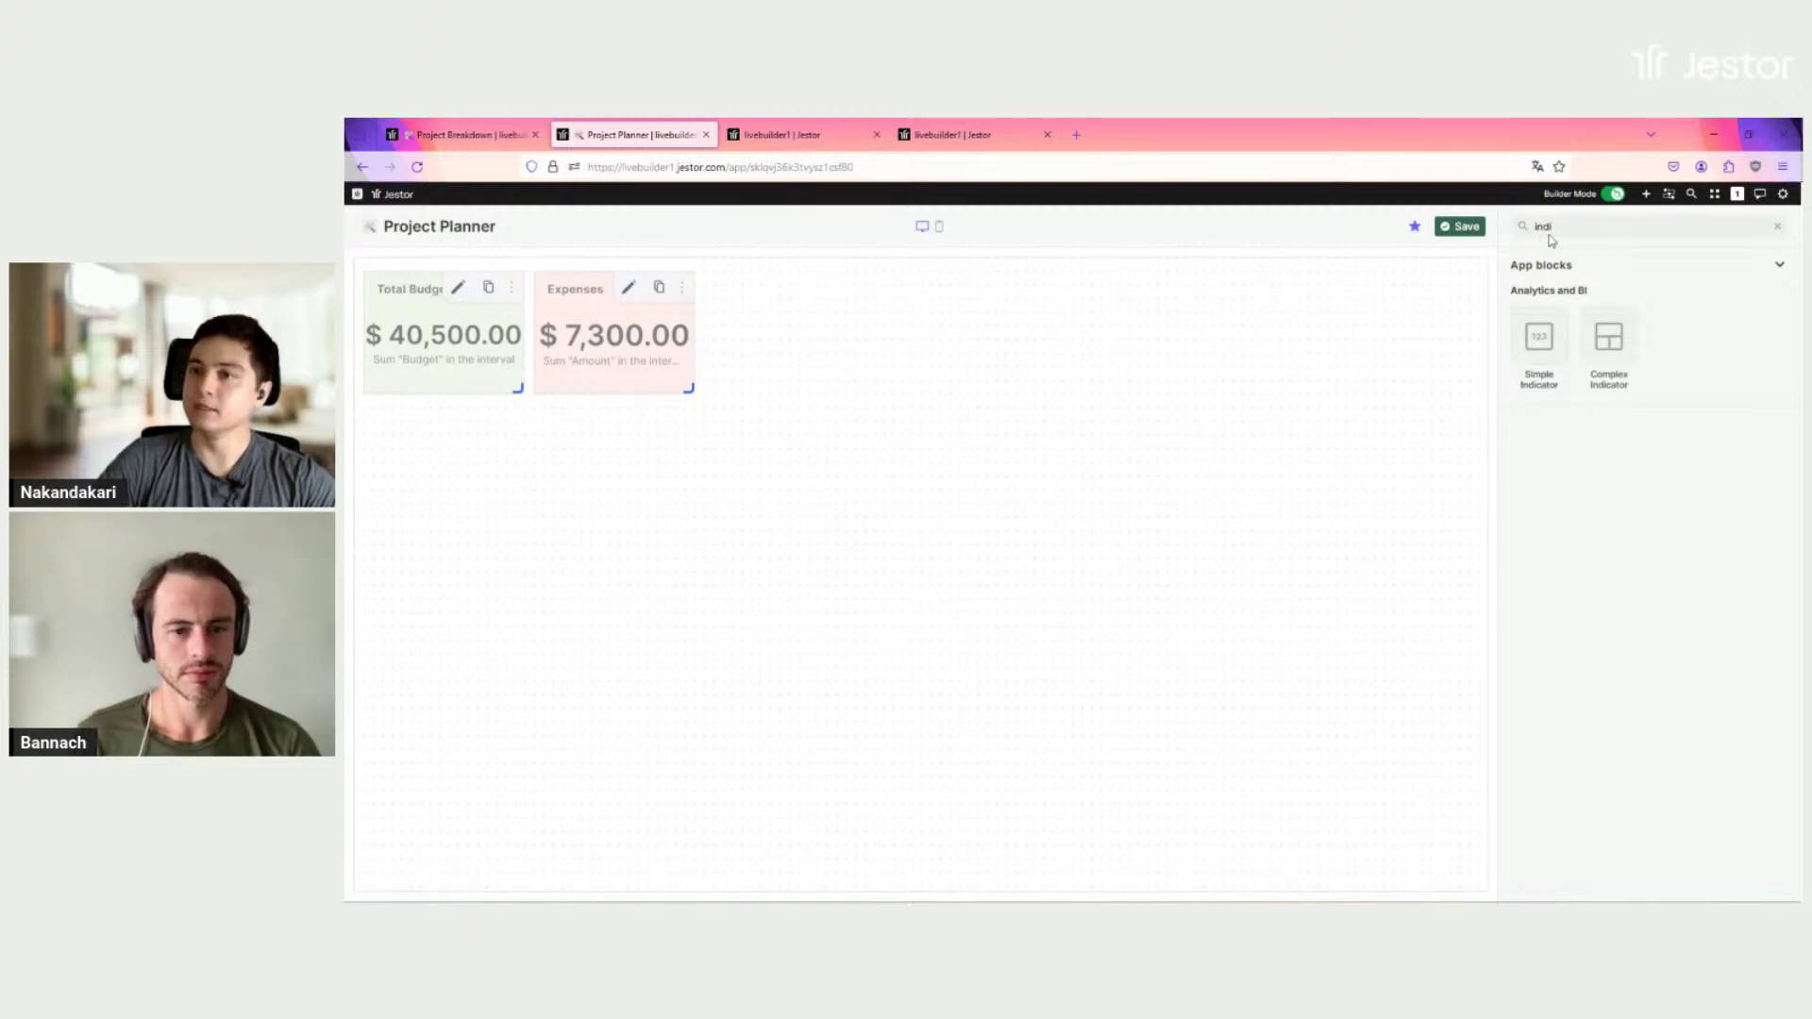
Step: After checking the Project Breakdown app, add a Complex Indicator block beside Expenses in Project Planner and name it "Available Budget"
key("ctrl+shift+Tab")
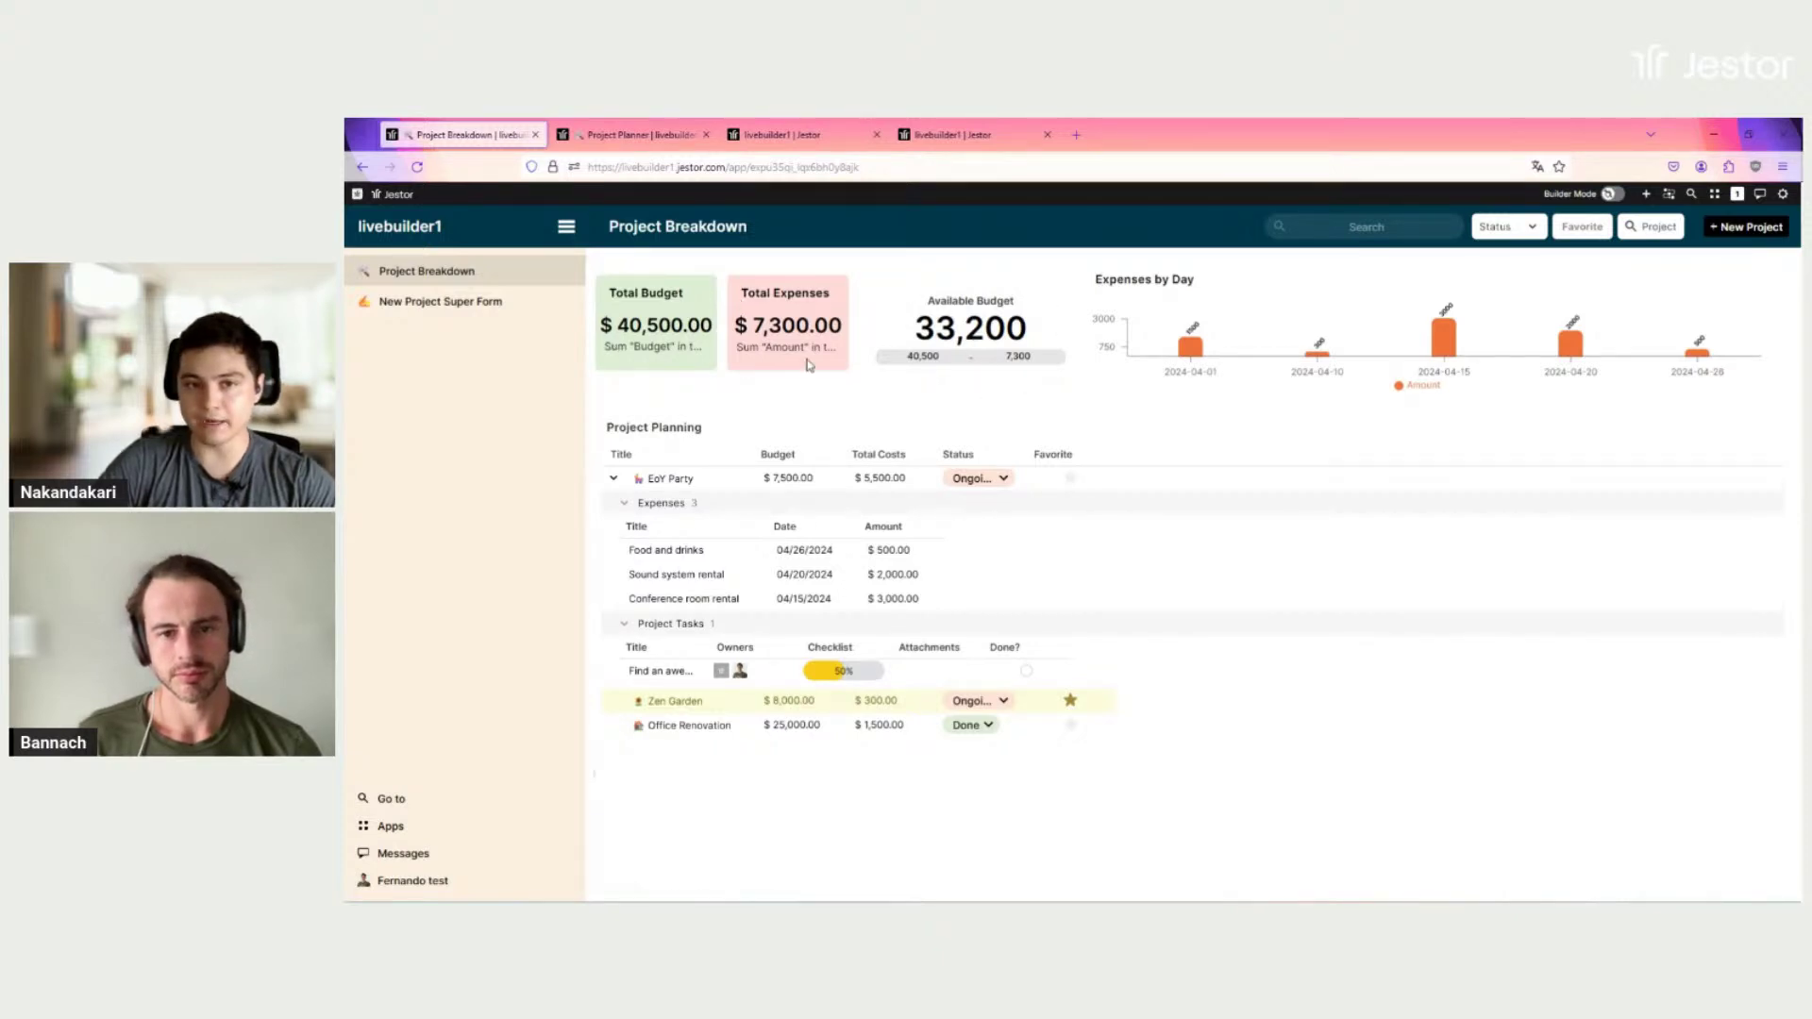
key("ctrl+Tab")
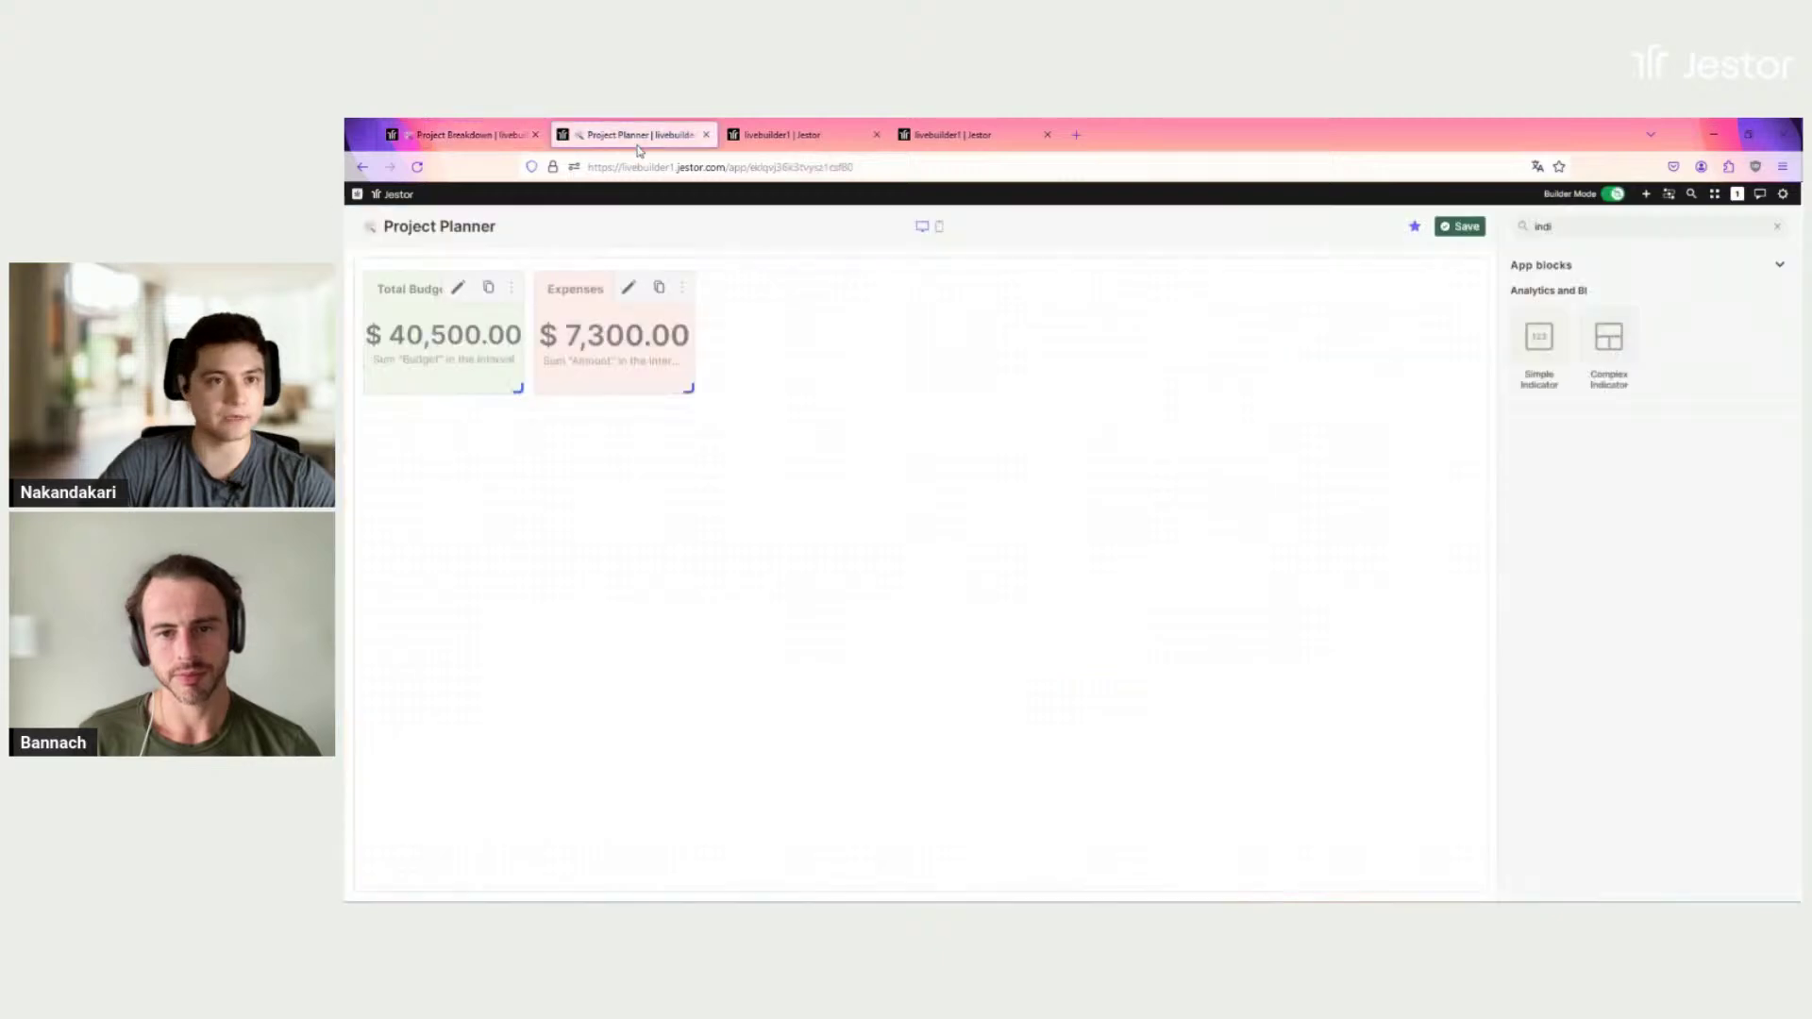
left_click(1604, 351)
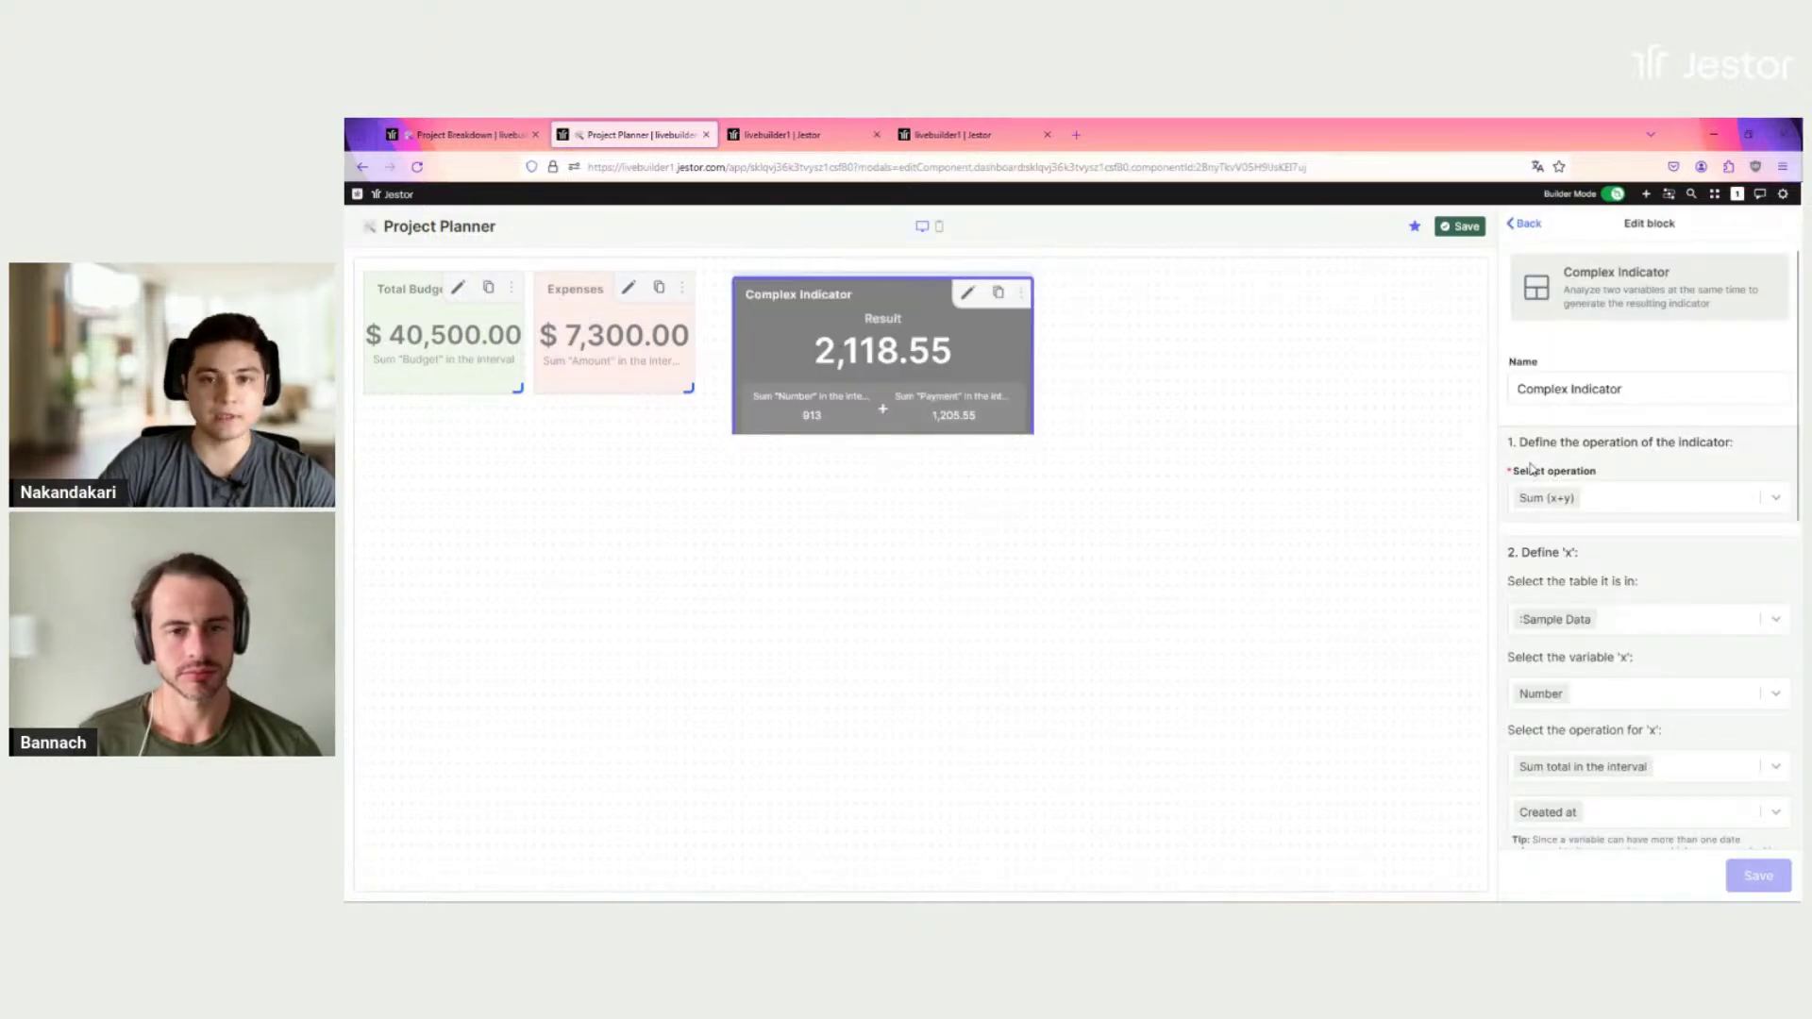
triple_click(1612, 390)
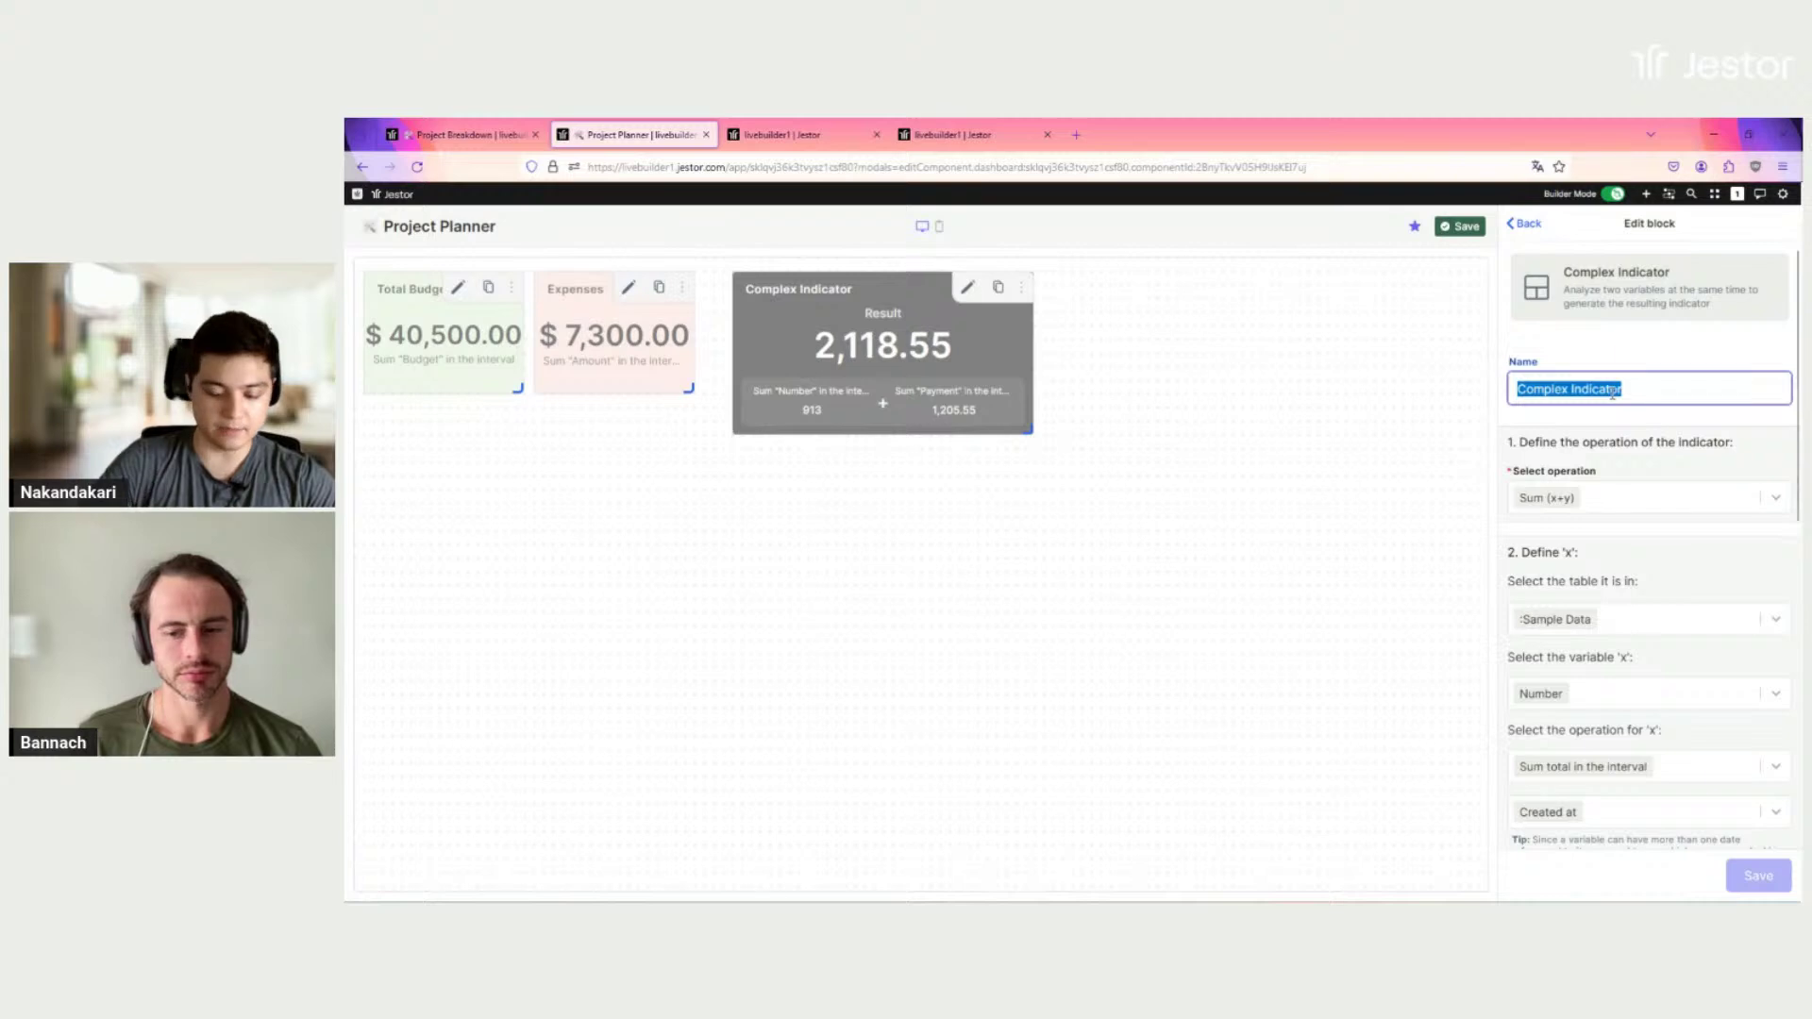
type("Availab")
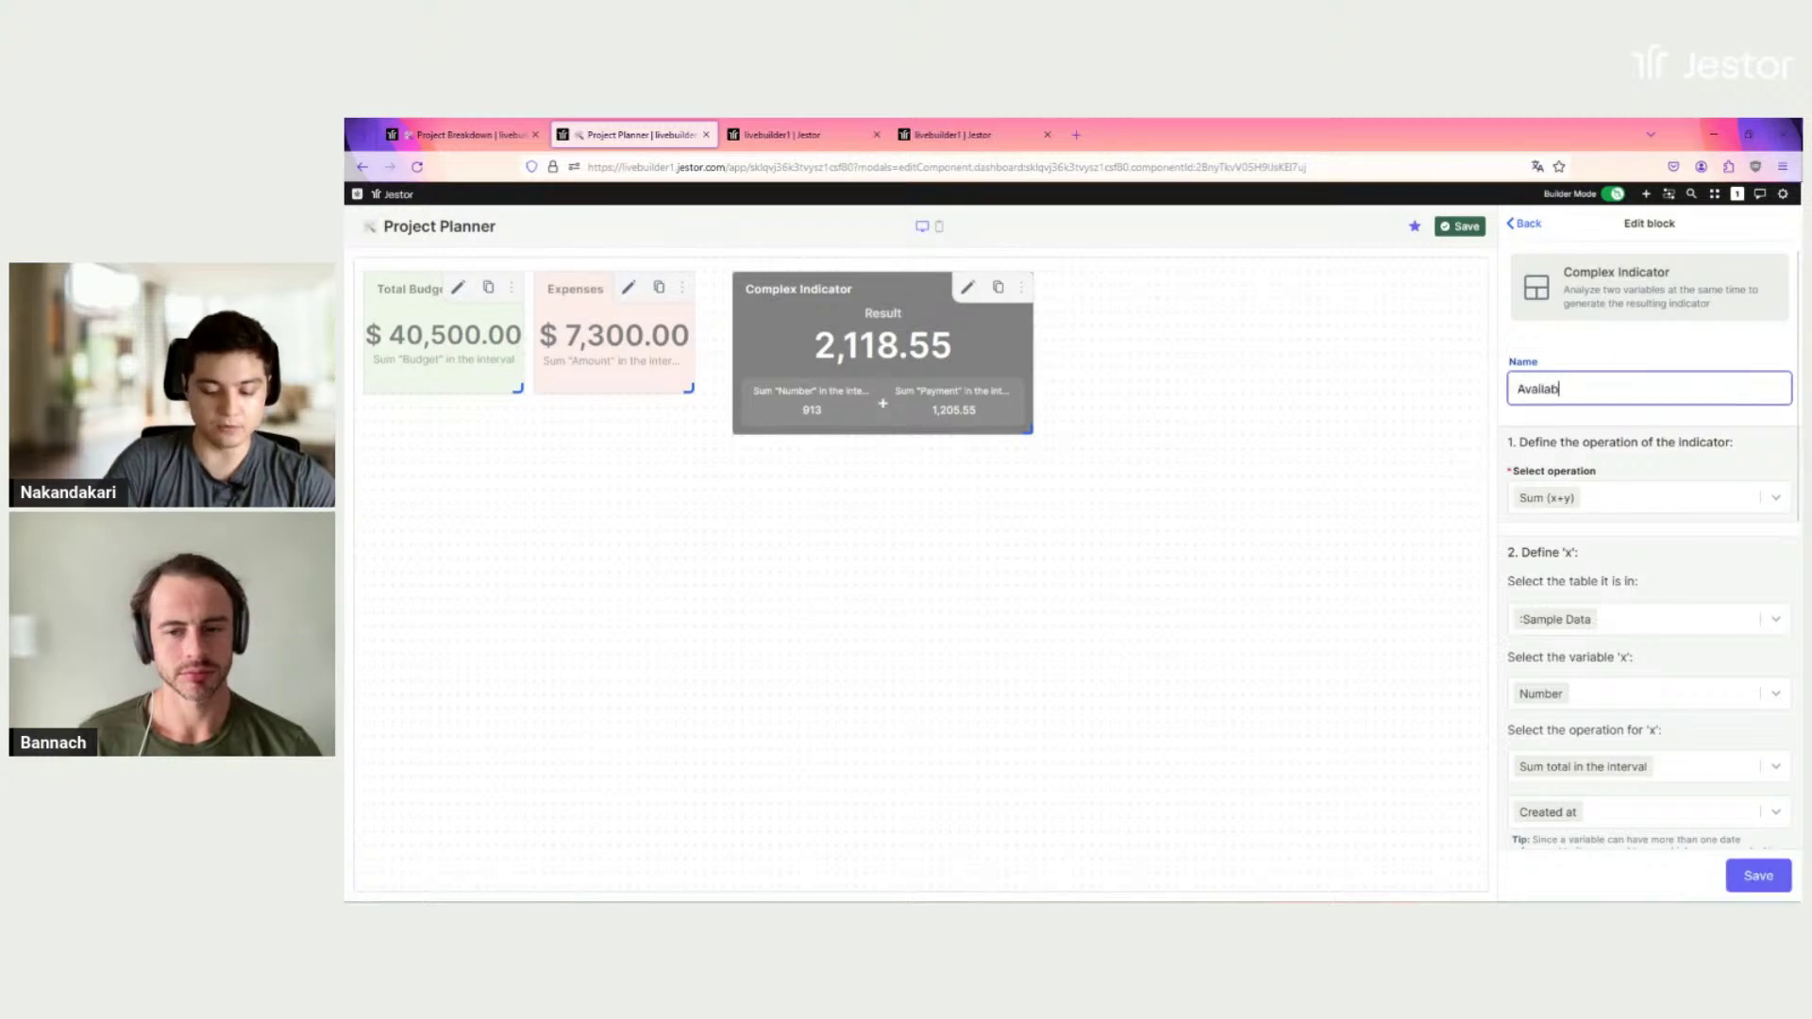
type("le Budget")
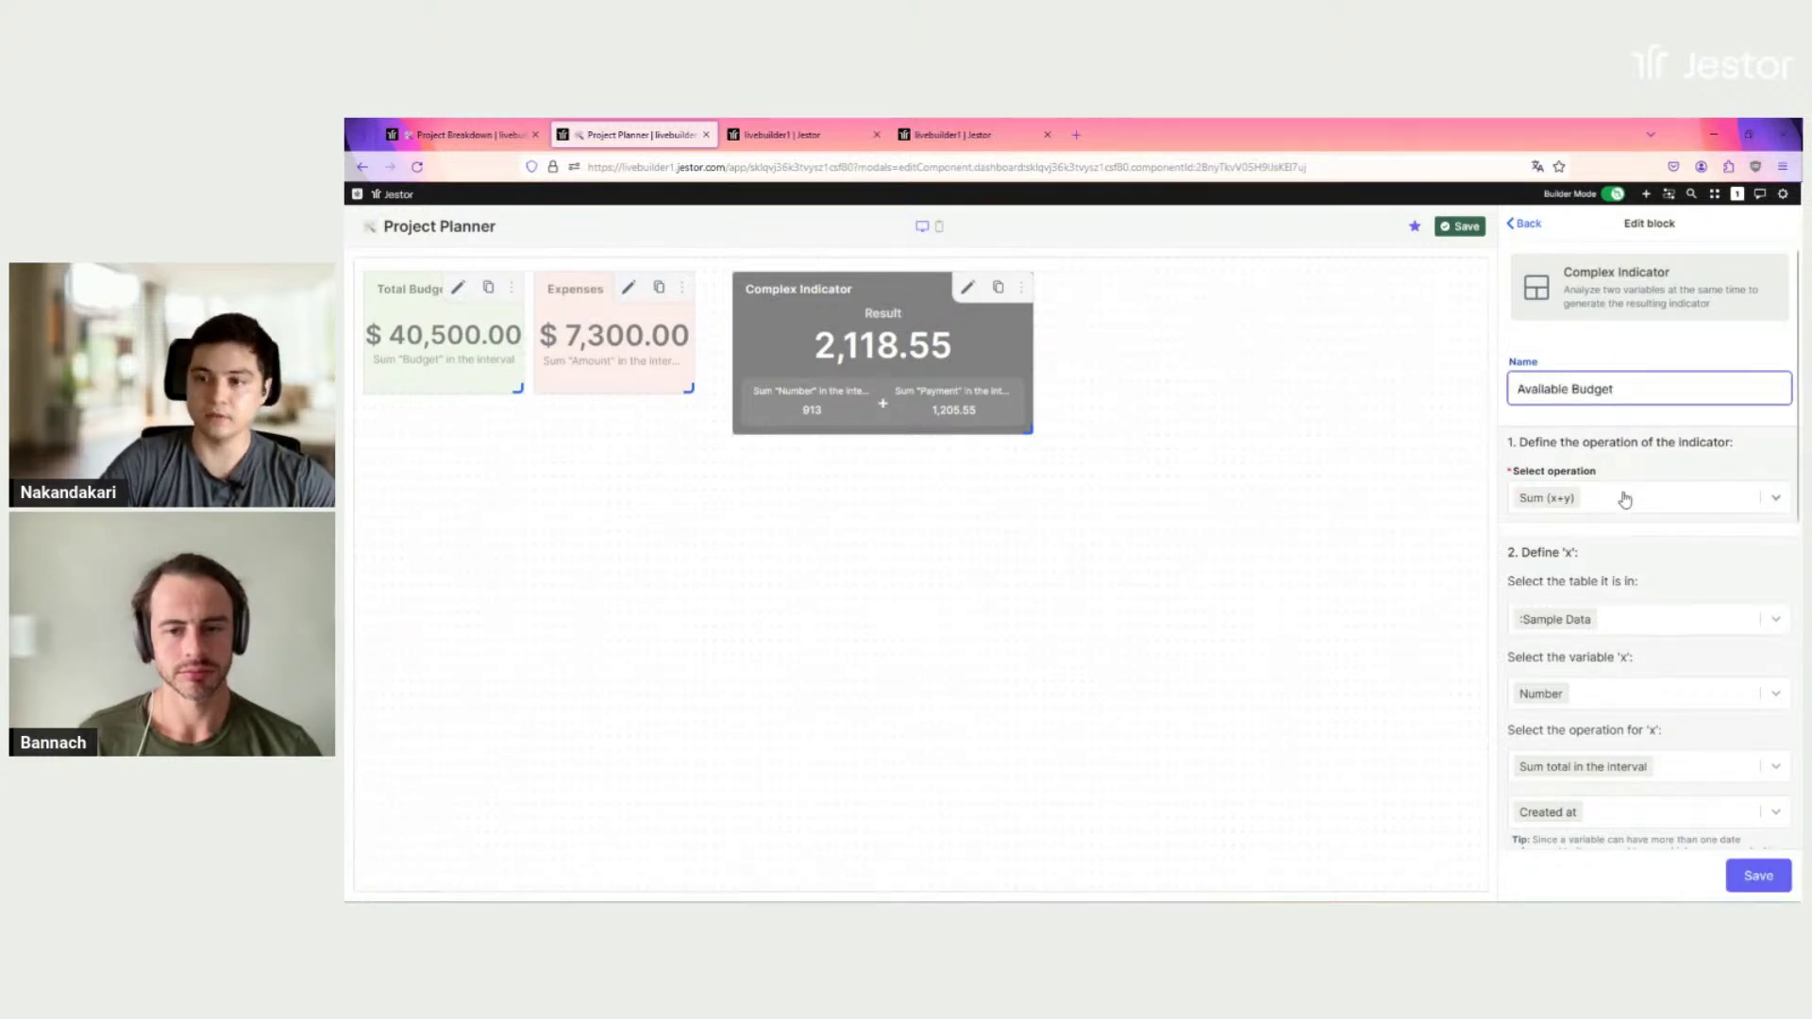
Step: Set the Available Budget operation to Subtraction (x-y), with x as the Budget column of the Project Cost Breakdown table
left_click(1624, 498)
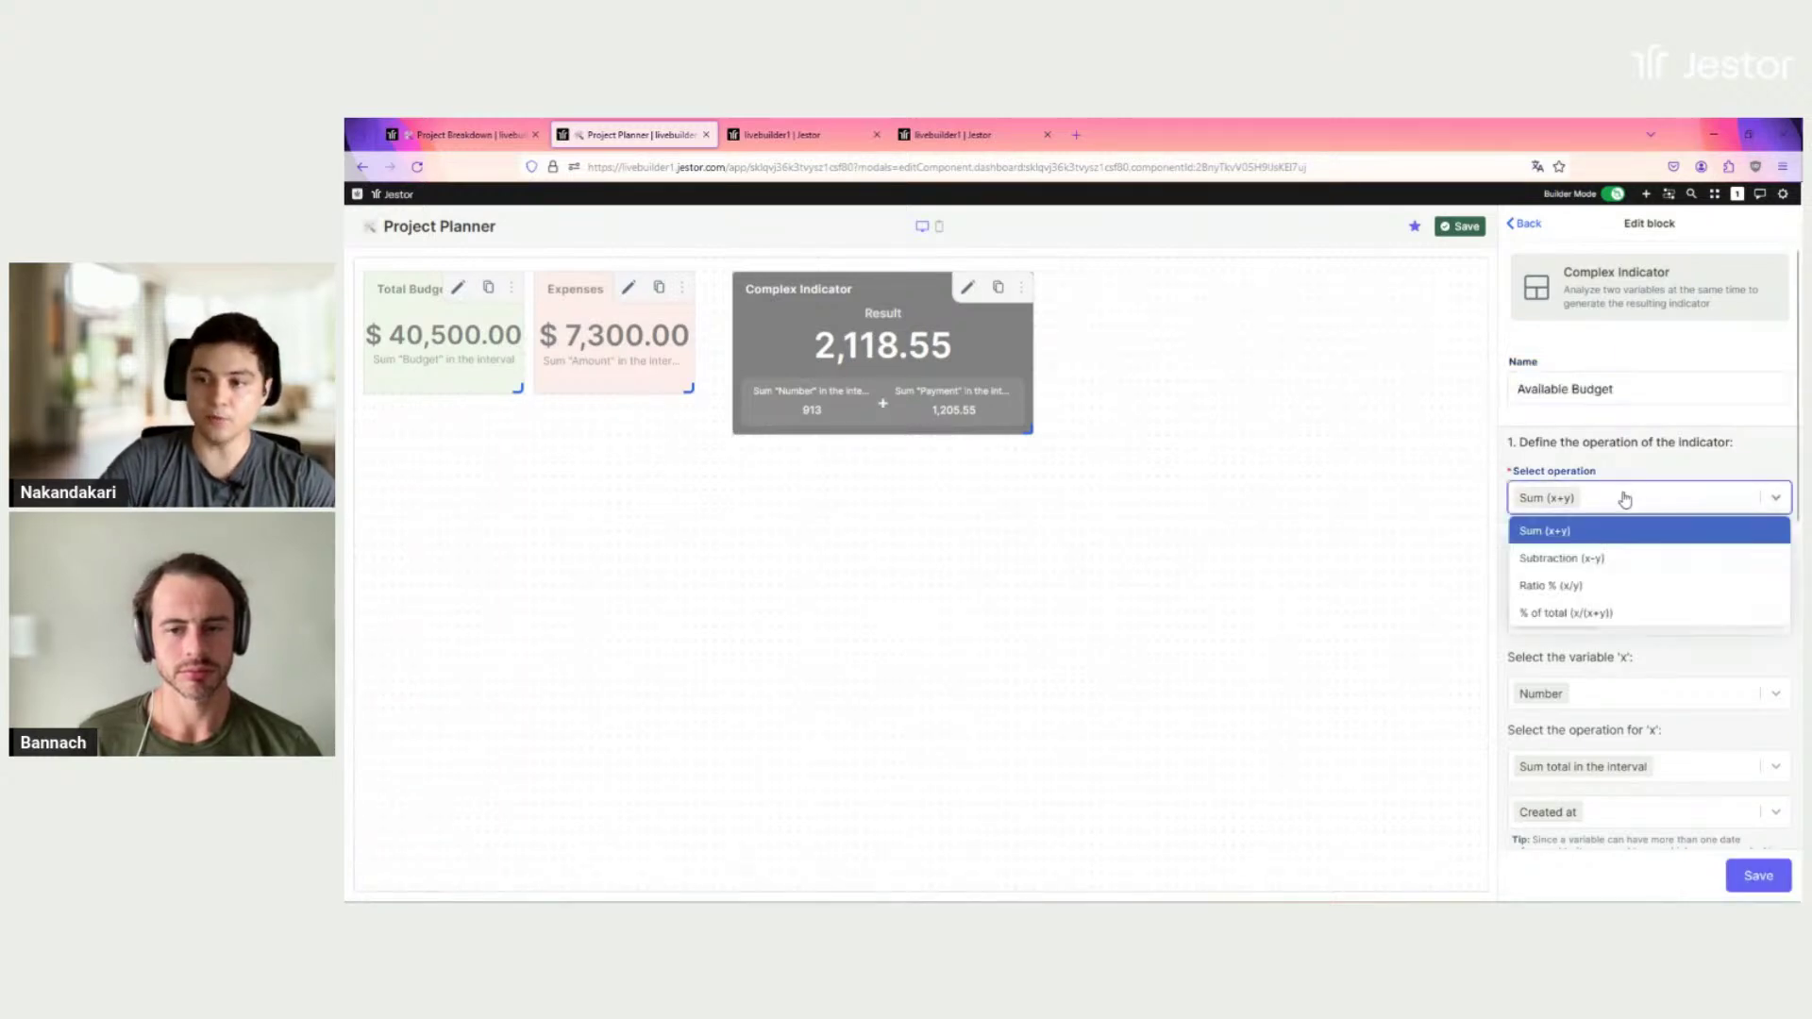
left_click(1590, 562)
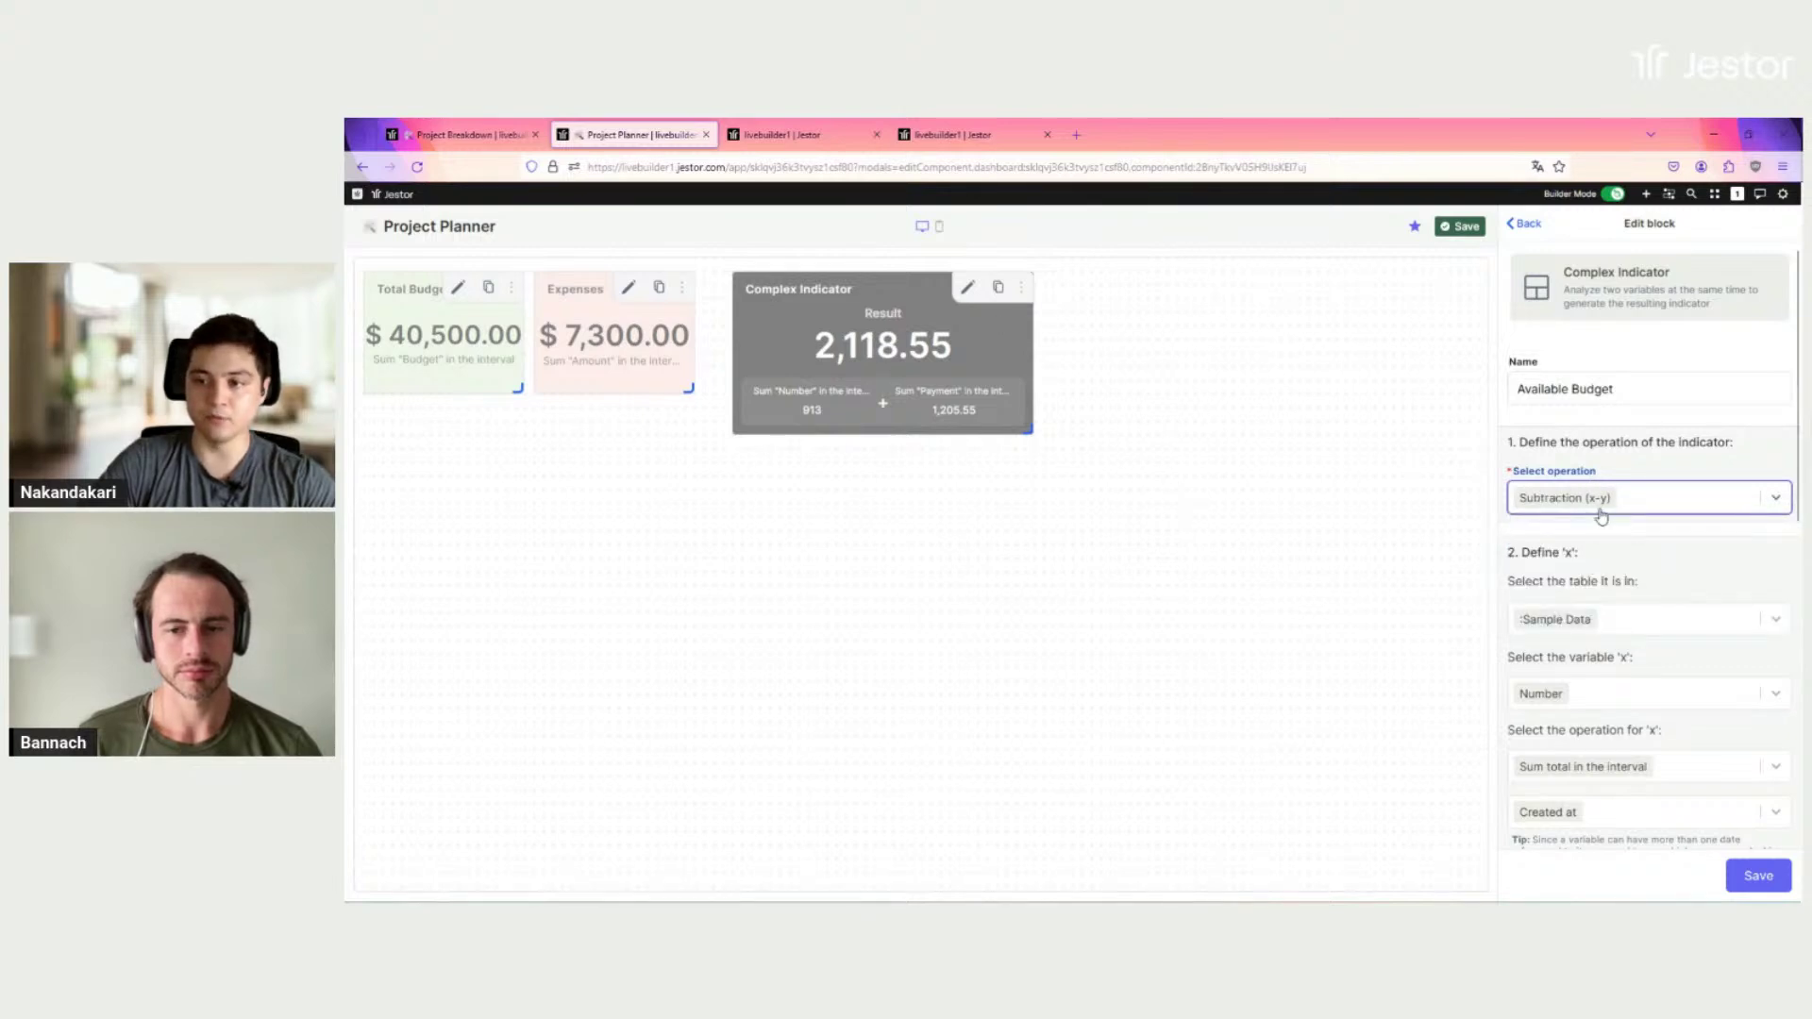
scroll(1628, 505, "down", 1)
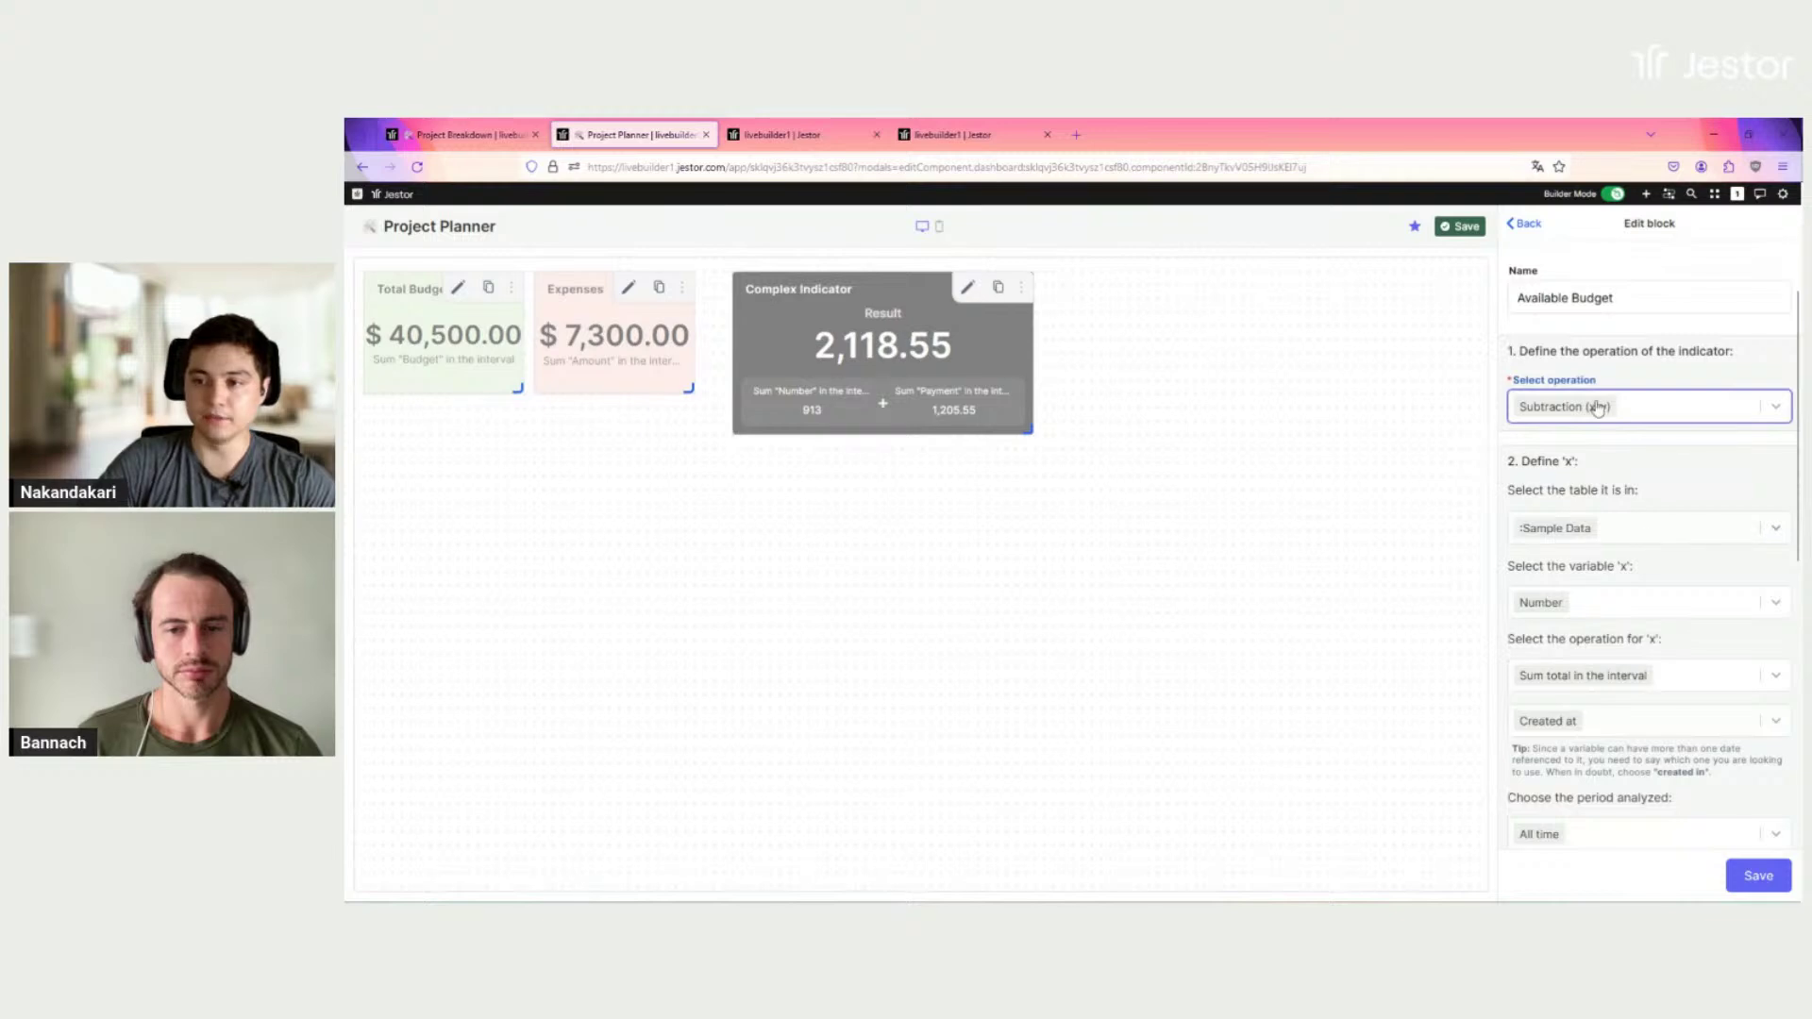
left_click(1570, 531)
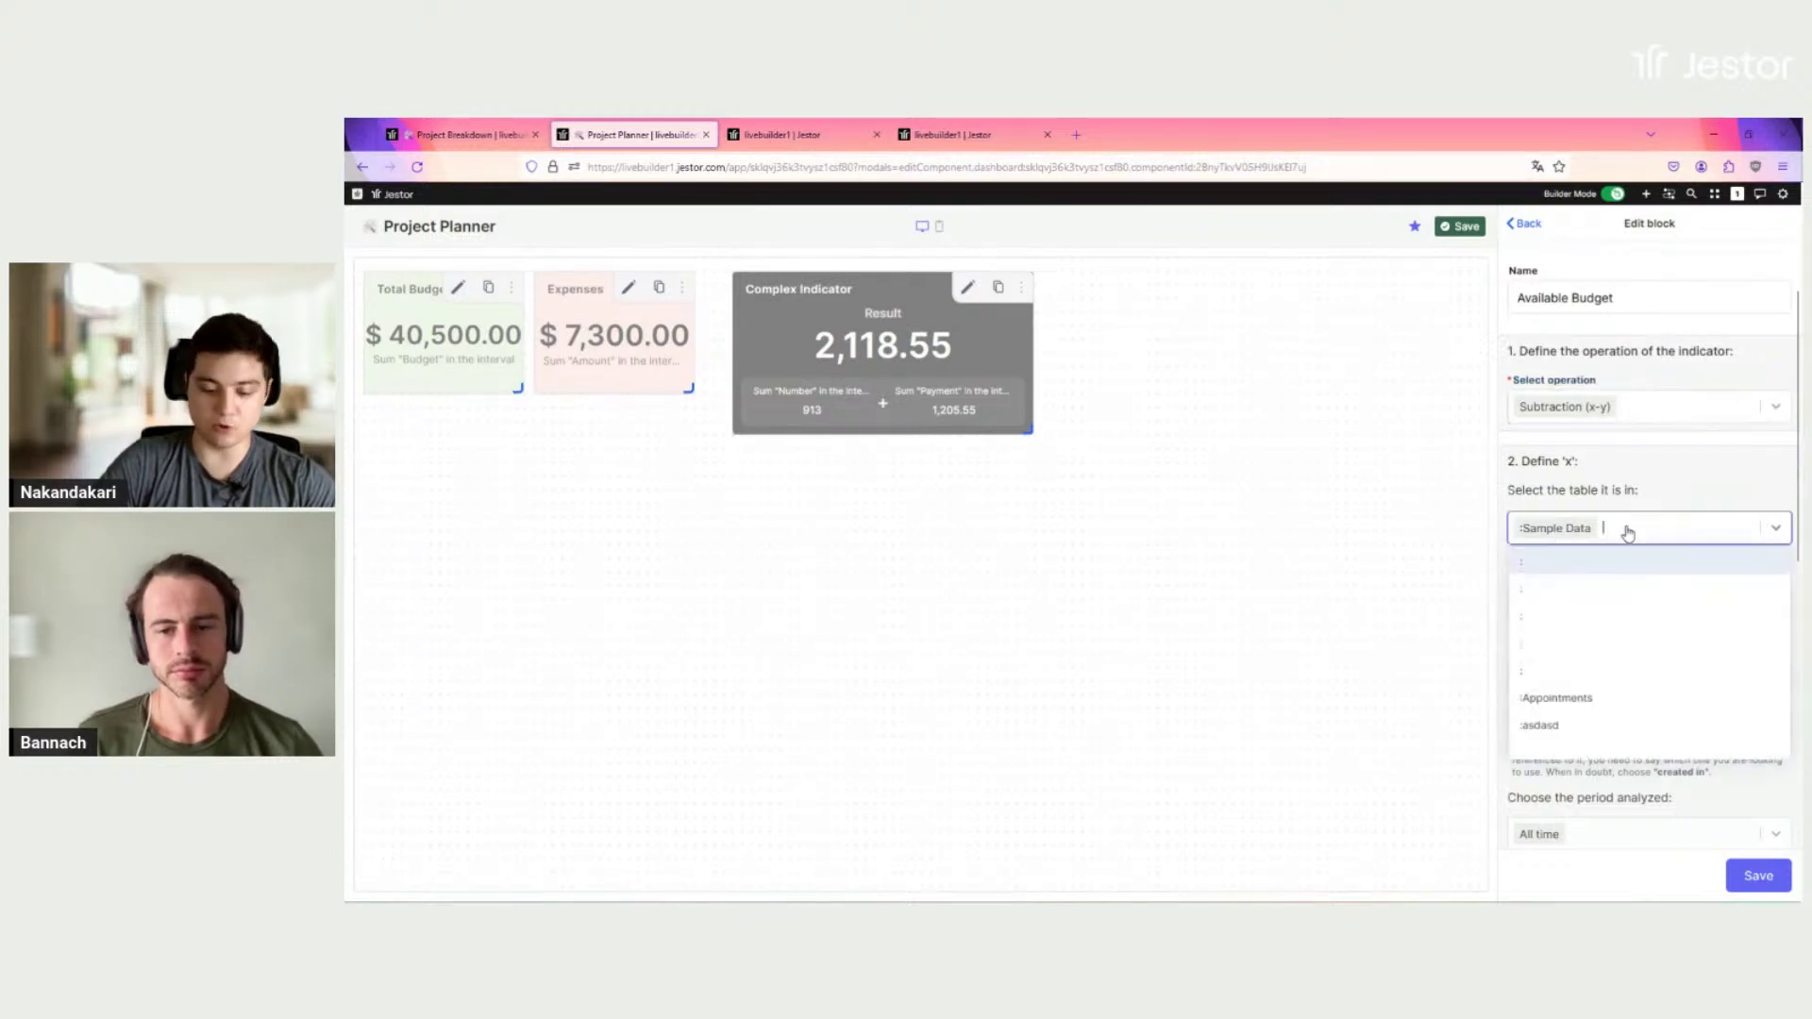
type("pro")
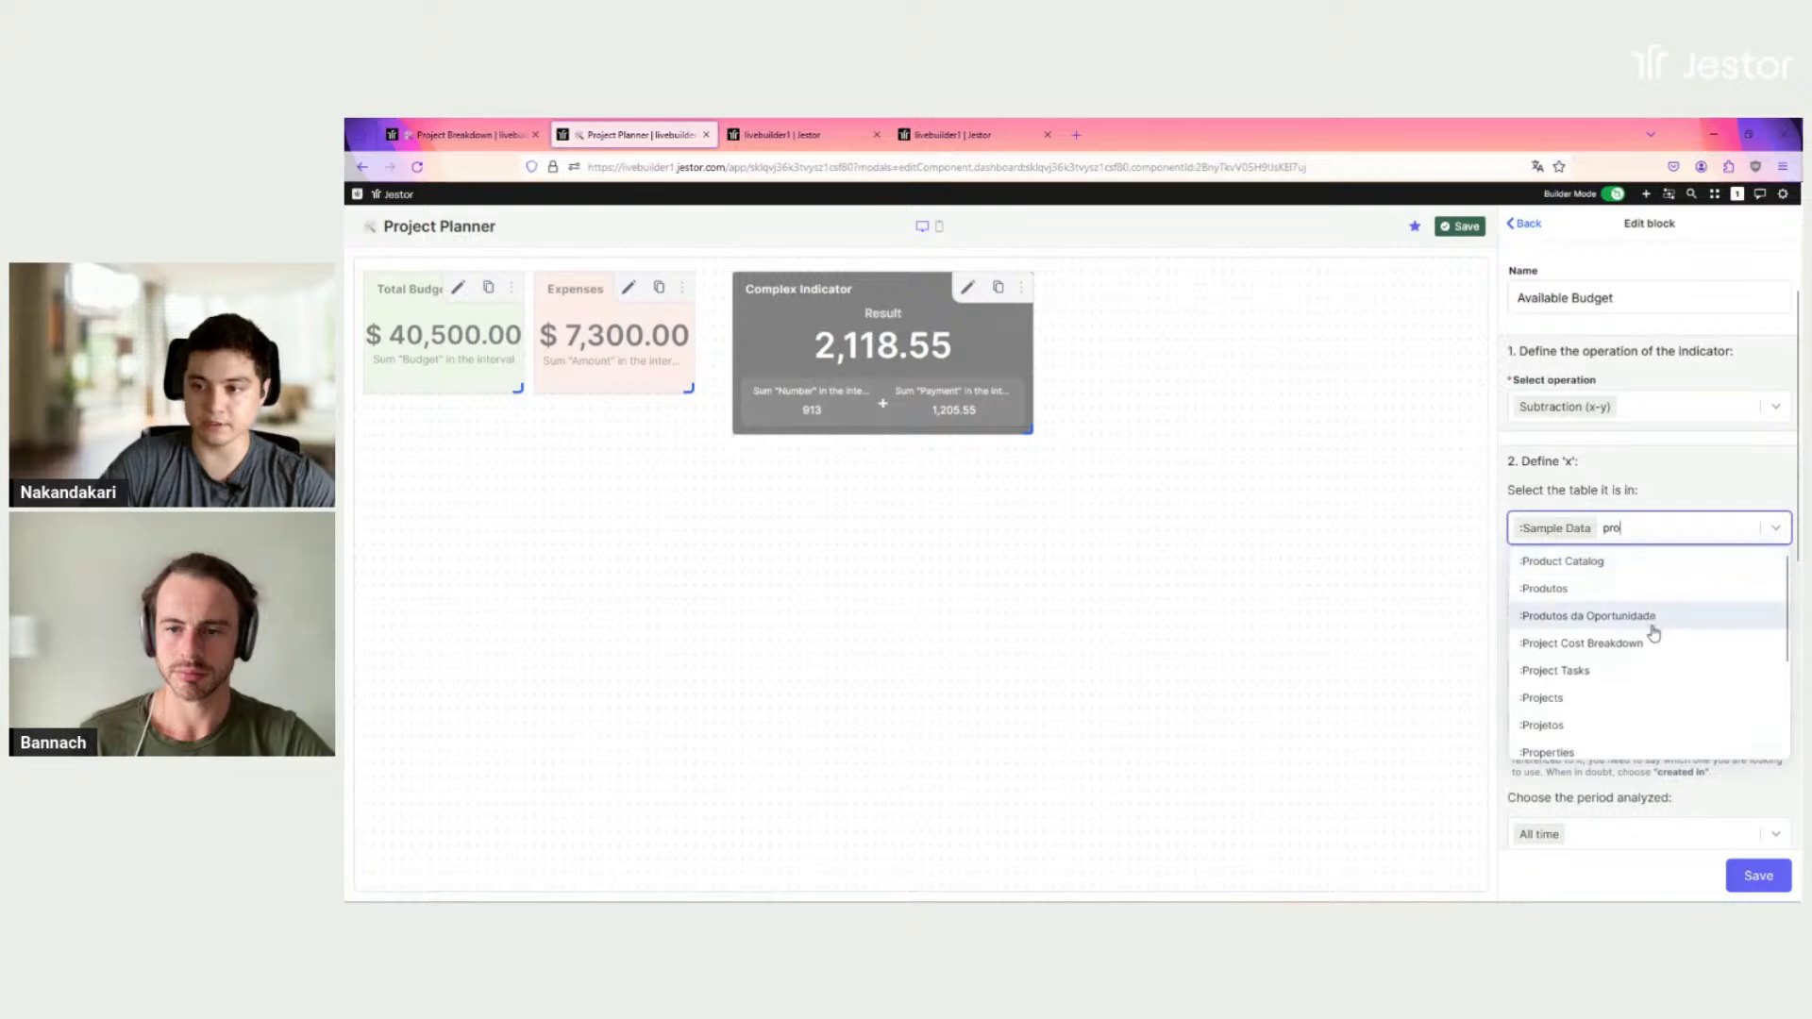
left_click(1623, 645)
scroll(1635, 597, "down", 1)
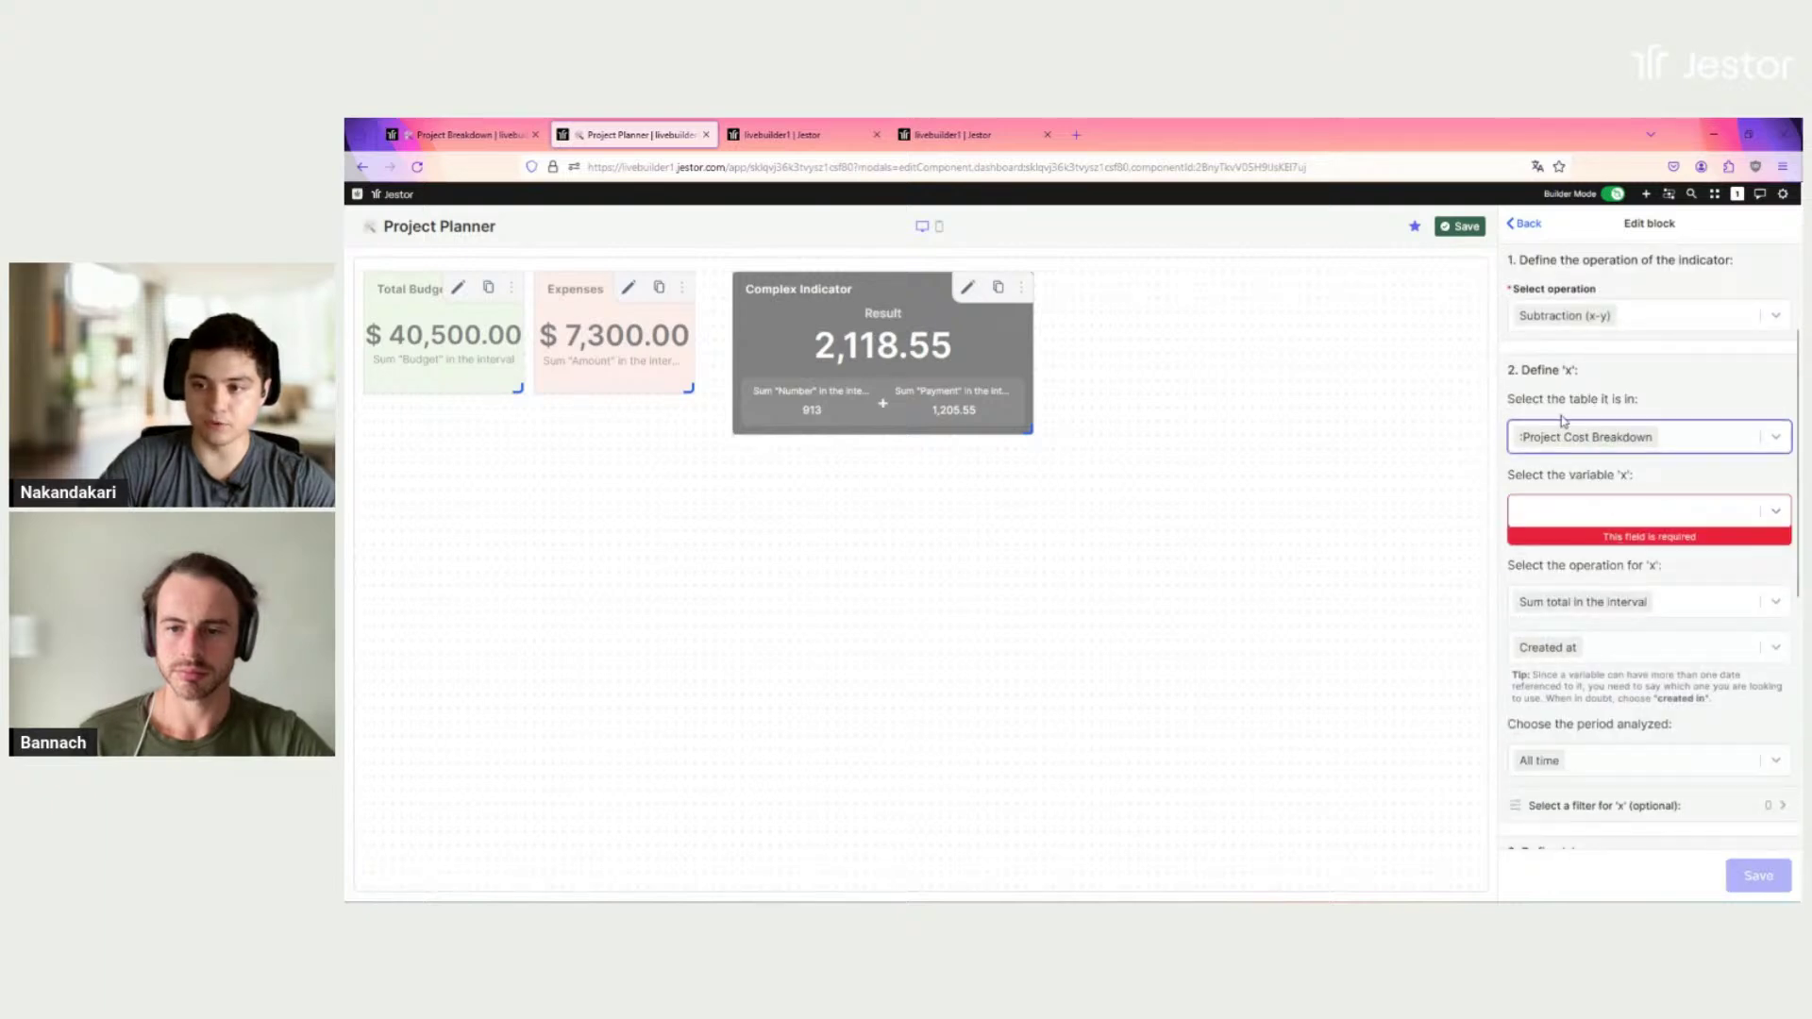
left_click(1590, 510)
left_click(1569, 547)
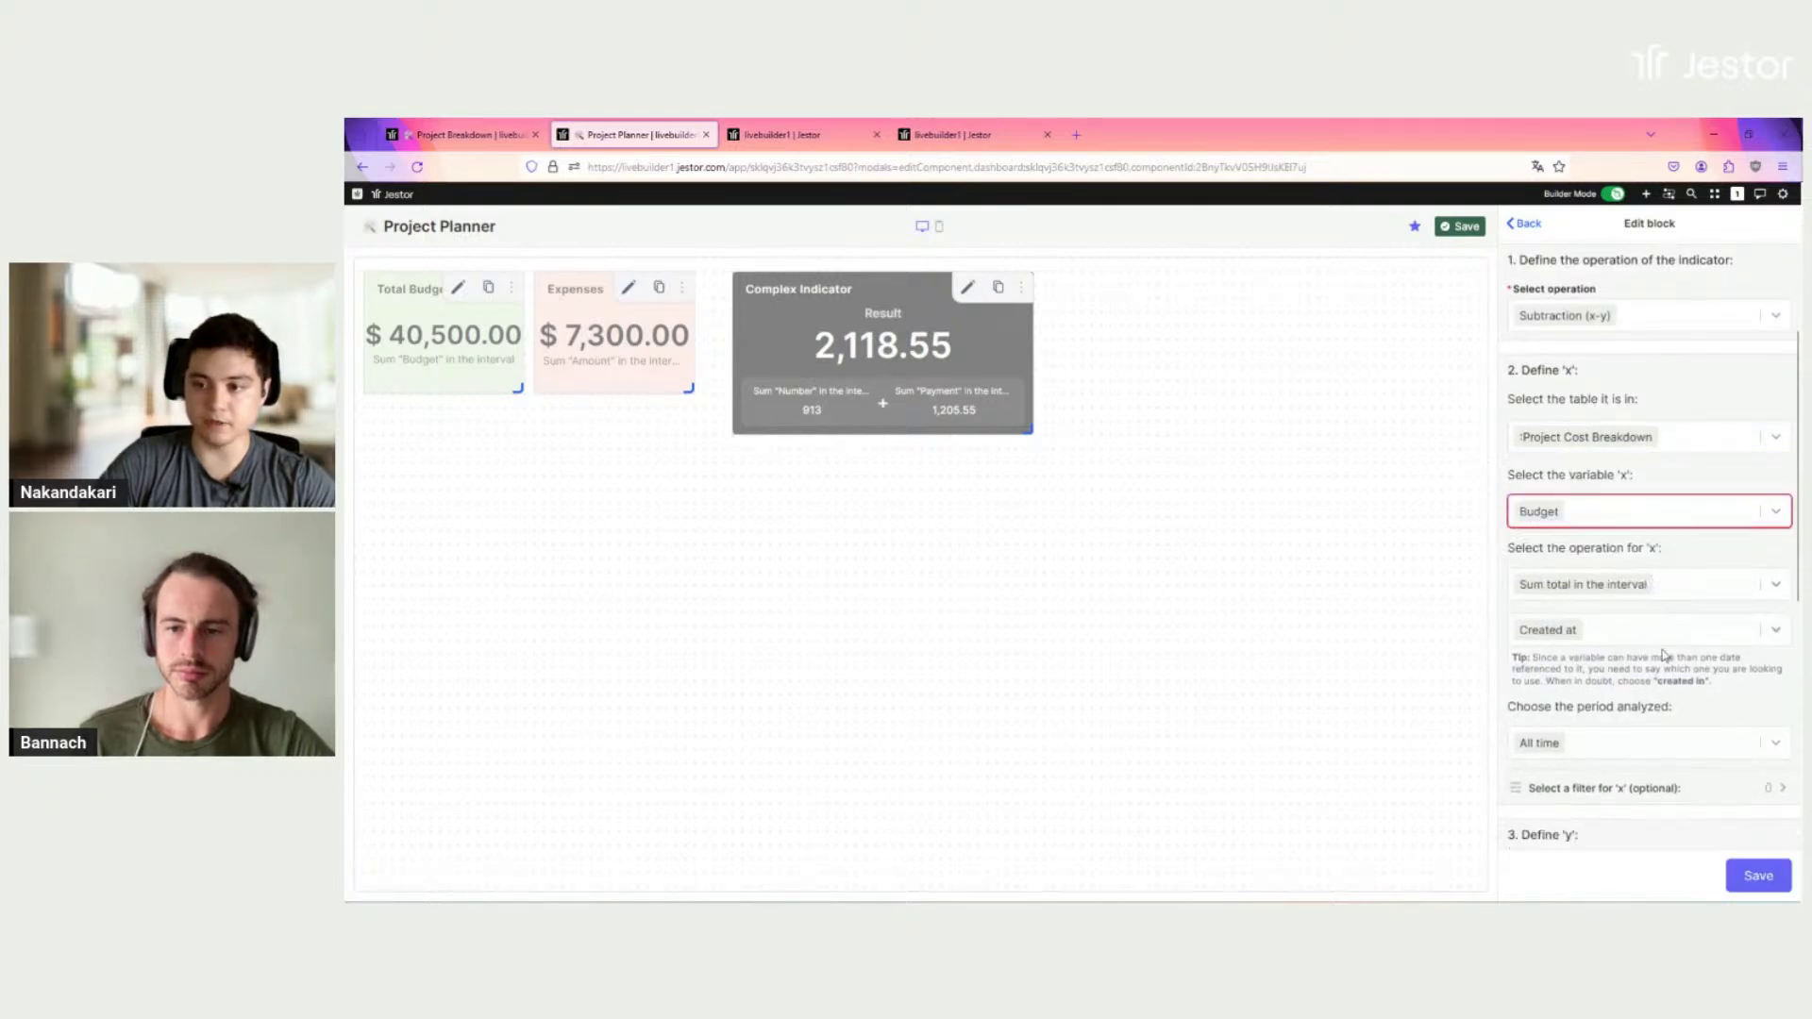
Step: Define y of the Available Budget indicator as the Amount column of the Expenses table
scroll(1609, 632, "down", 5)
left_click(1627, 451)
type("ex")
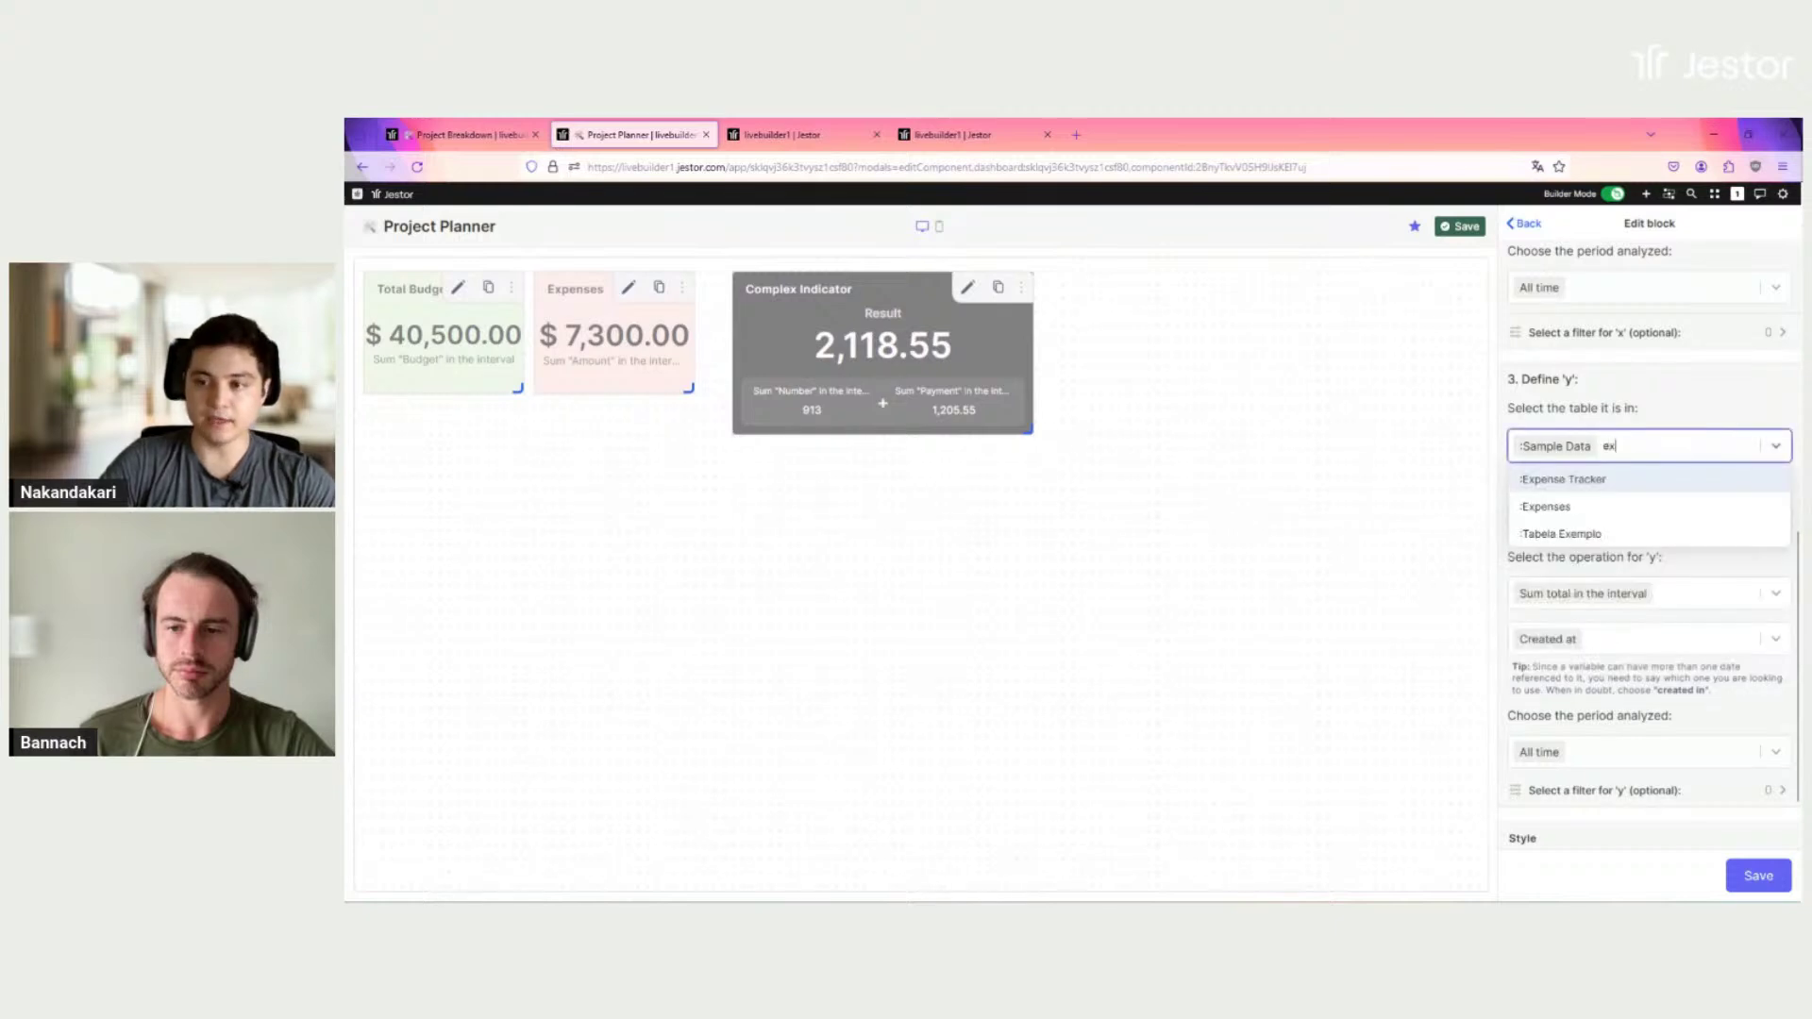
left_click(1570, 508)
left_click(1607, 537)
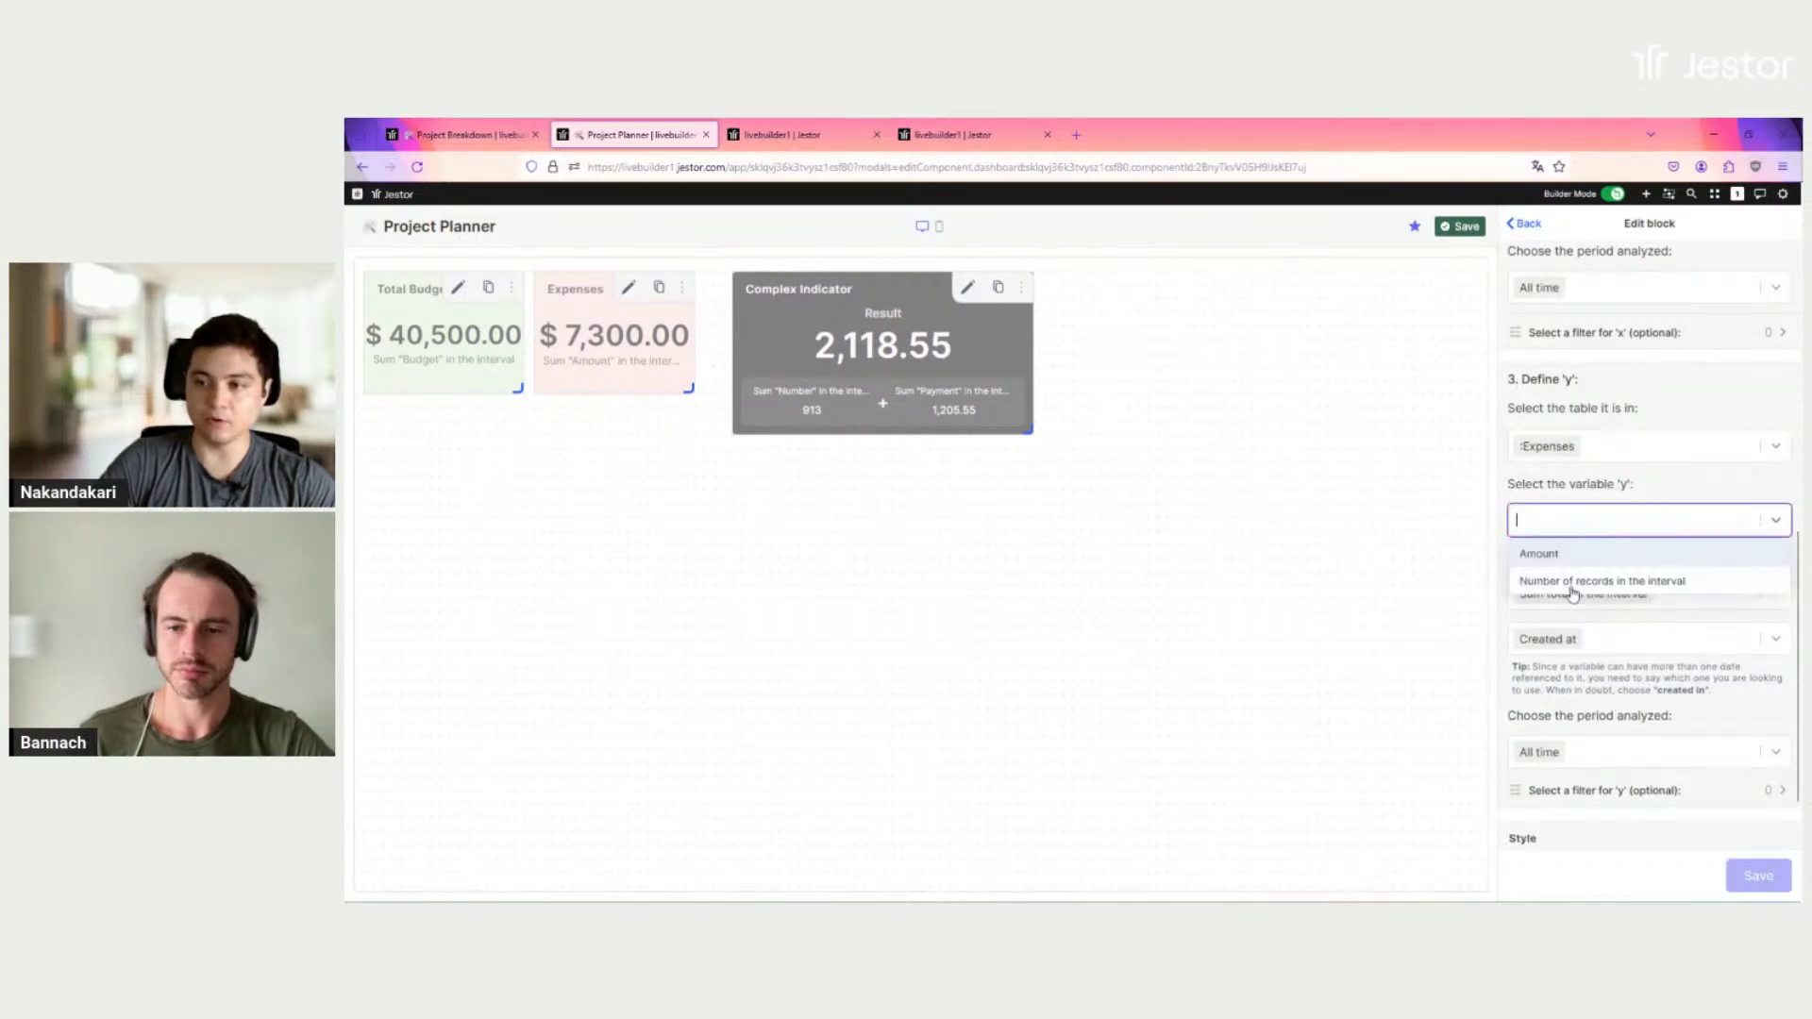
left_click(1595, 551)
Step: Give the Available Budget indicator a white background and save the block
scroll(1668, 659, "down", 3)
scroll(1666, 657, "down", 2)
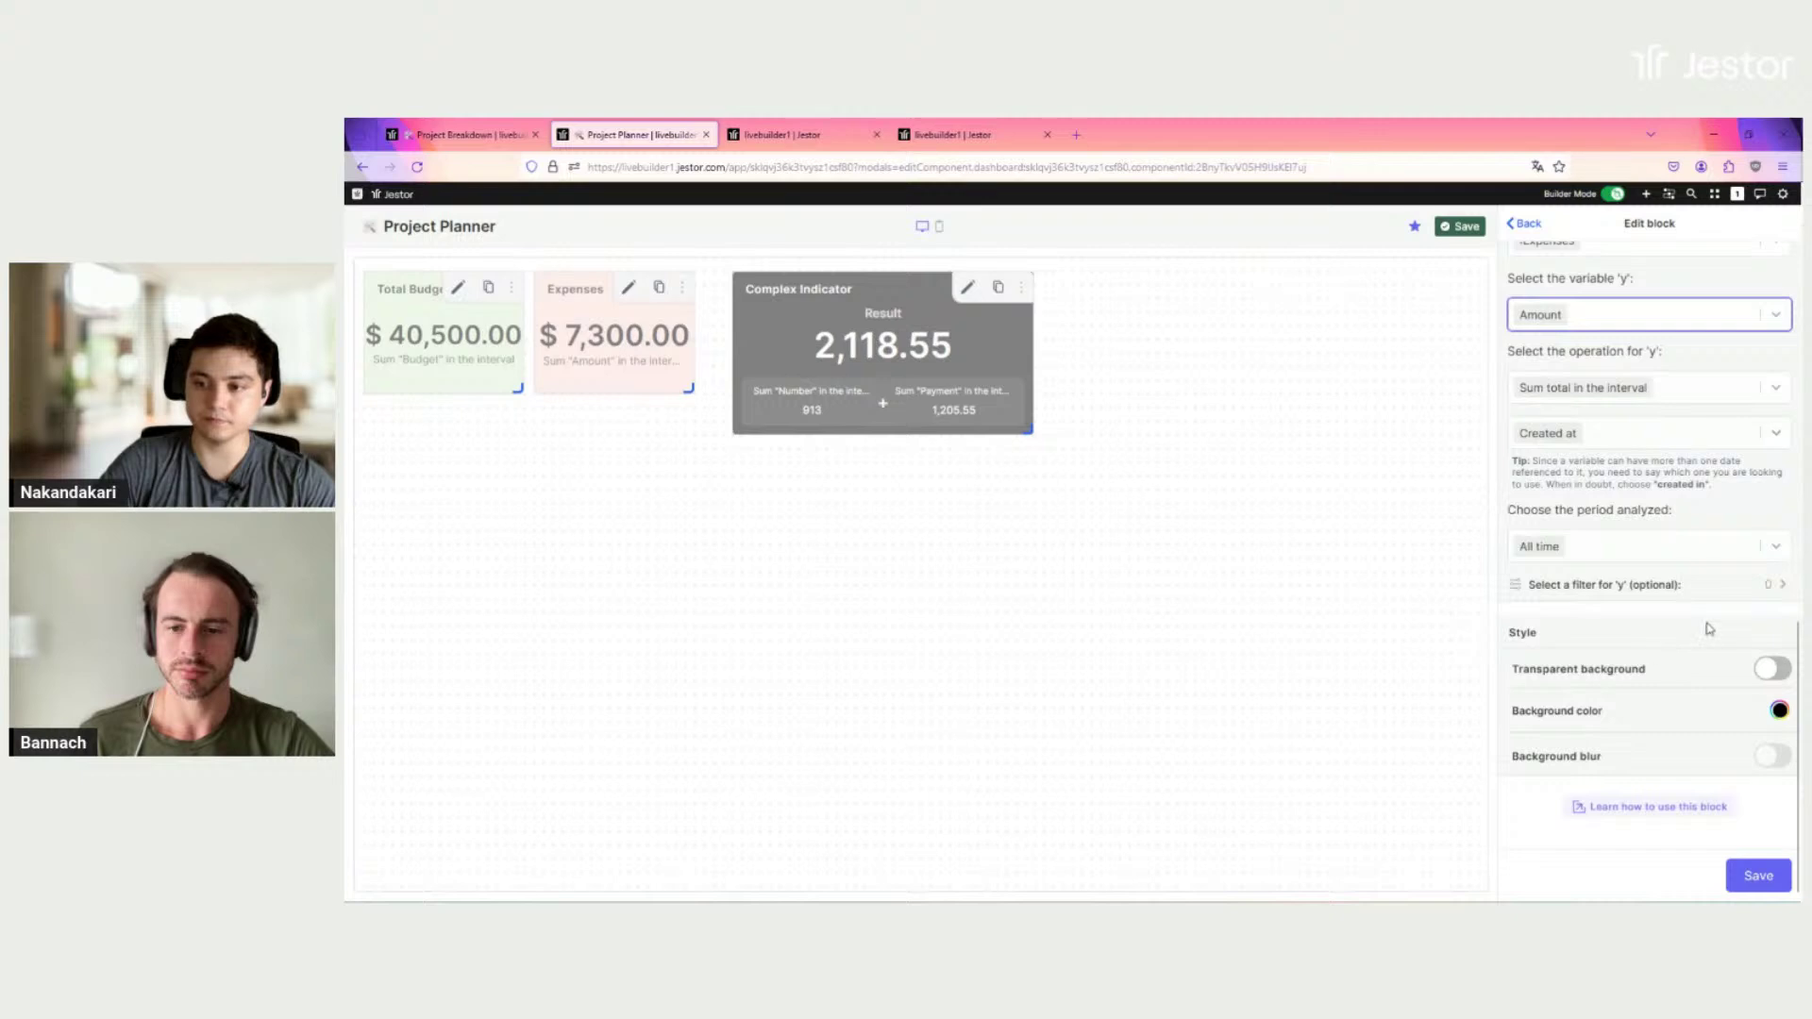
left_click(1779, 711)
left_click(1517, 350)
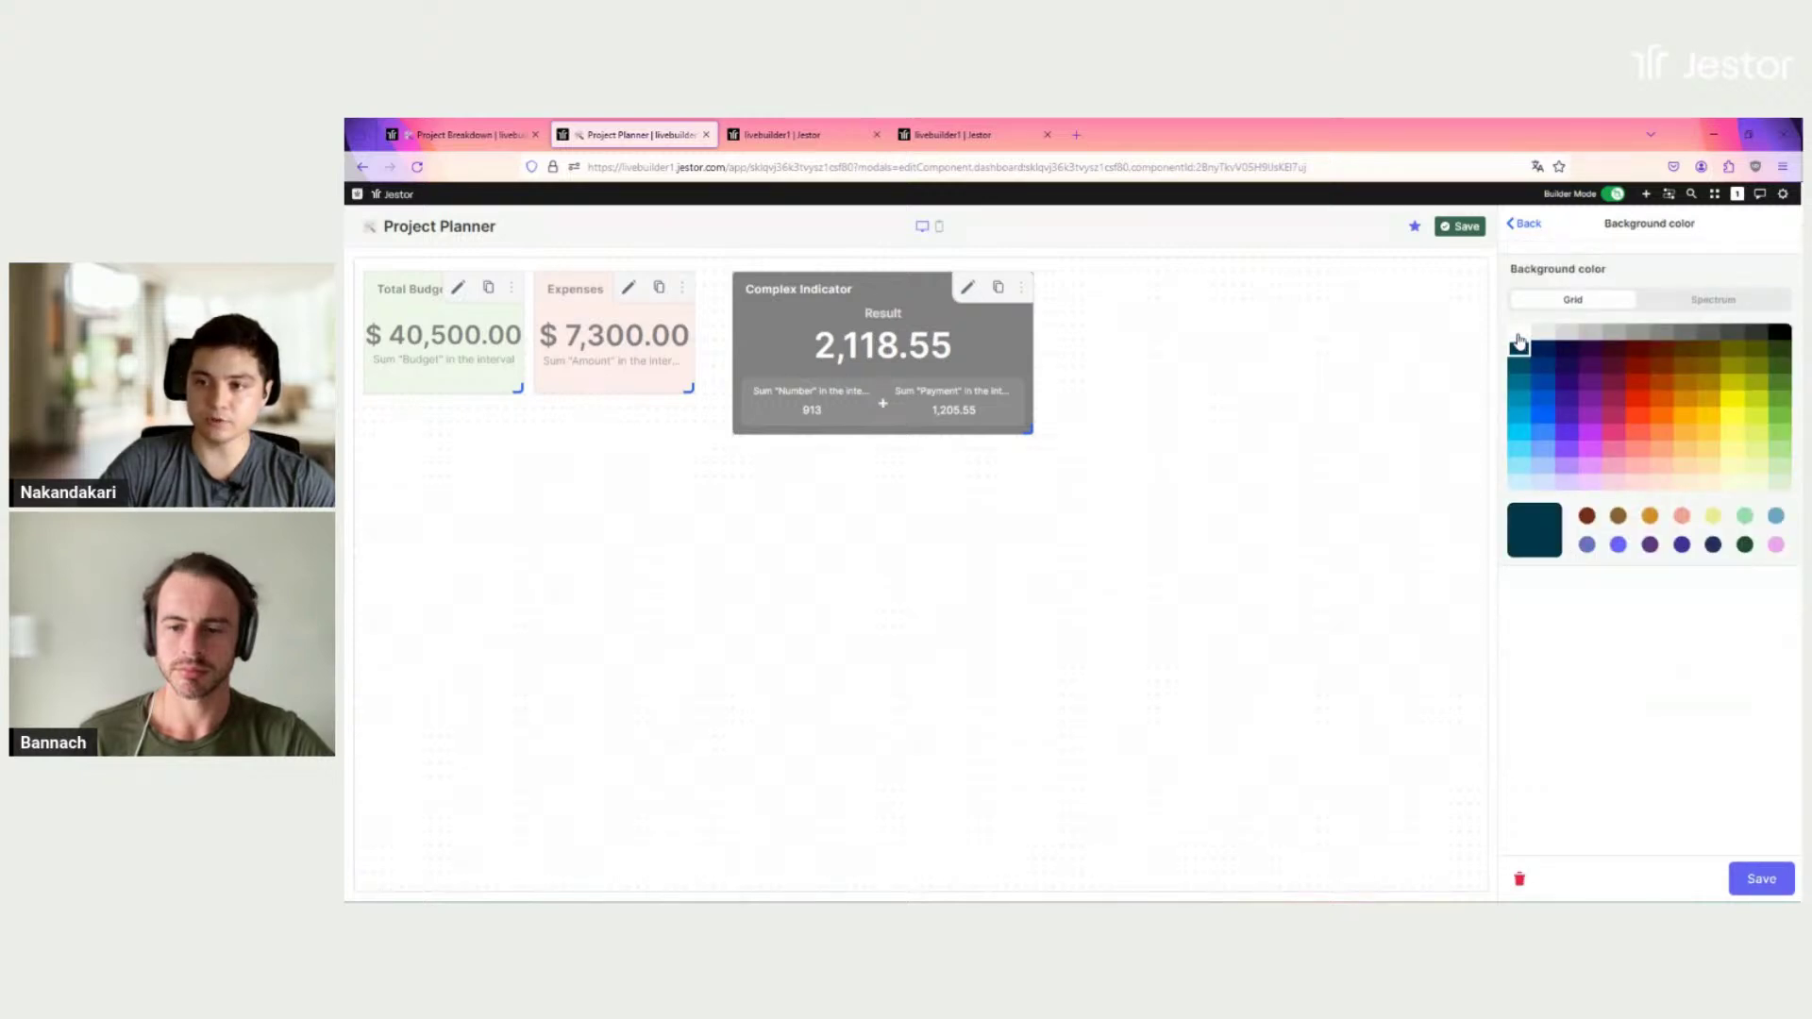
left_click(1751, 878)
left_click(1750, 878)
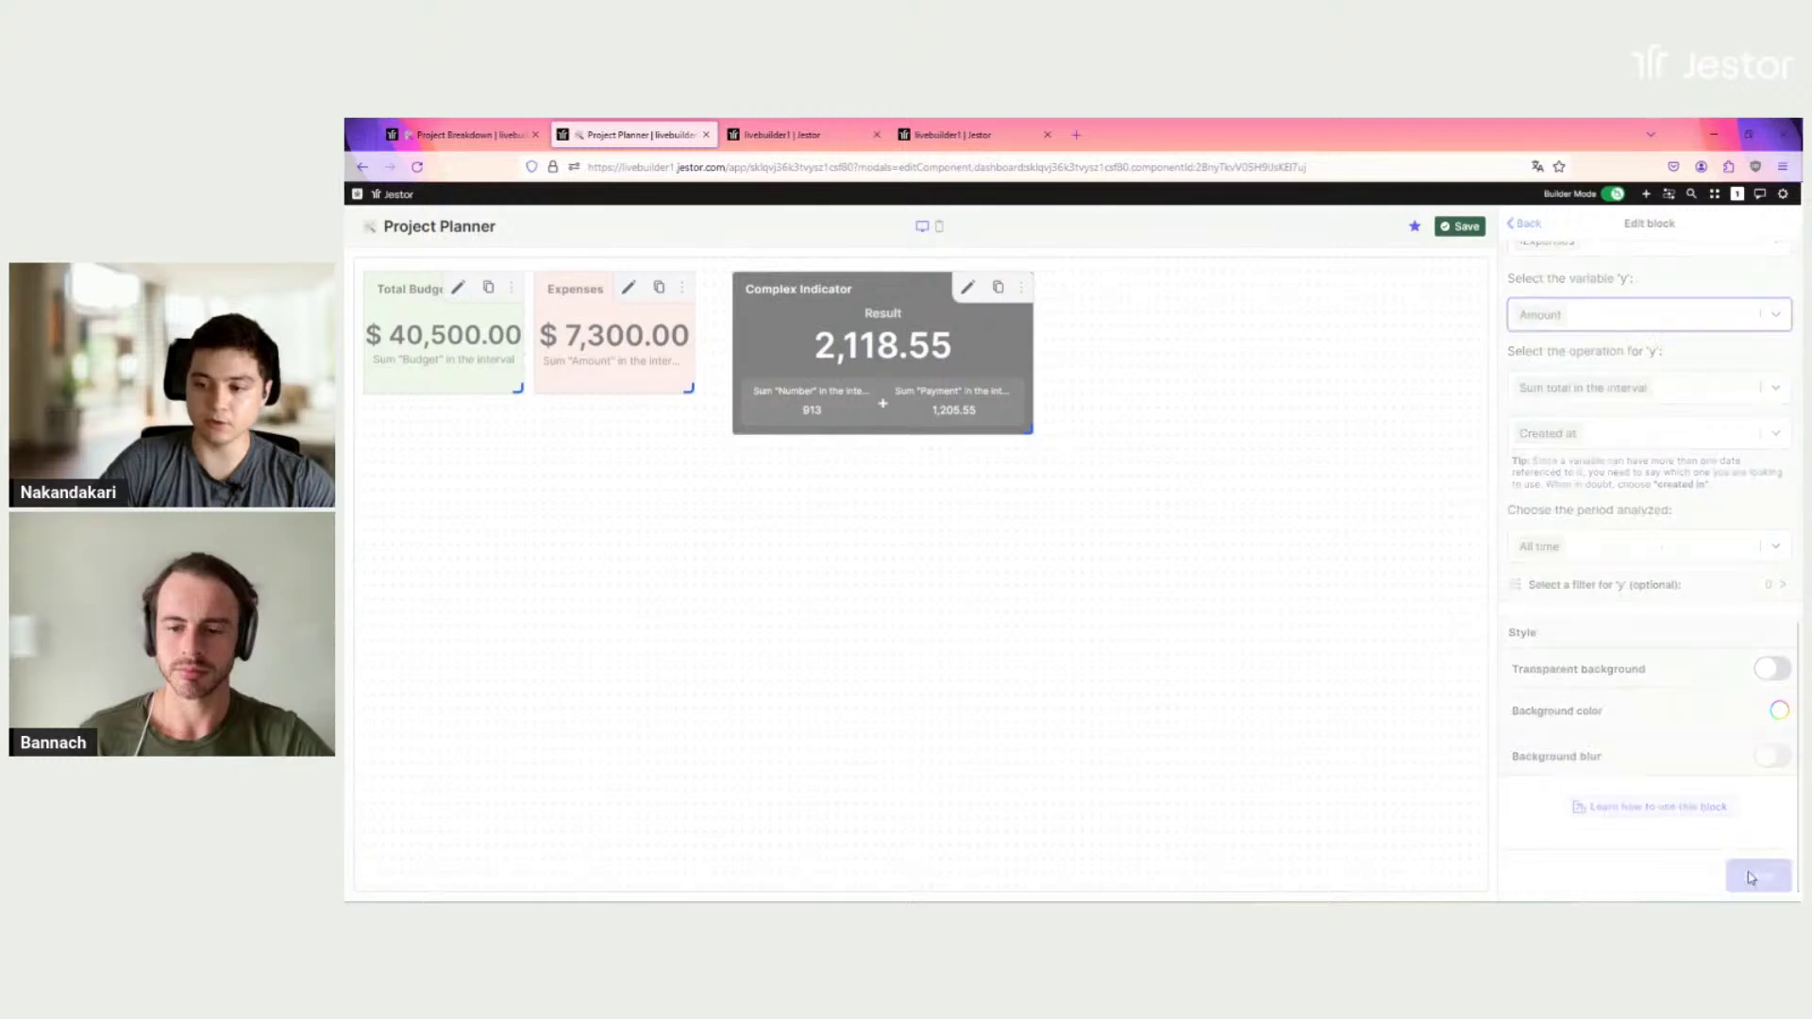
Step: Using Project Breakdown as reference, shrink the Available Budget block beside Expenses and slightly reduce the heights of the Expenses and Total Budget blocks
left_click(446, 133)
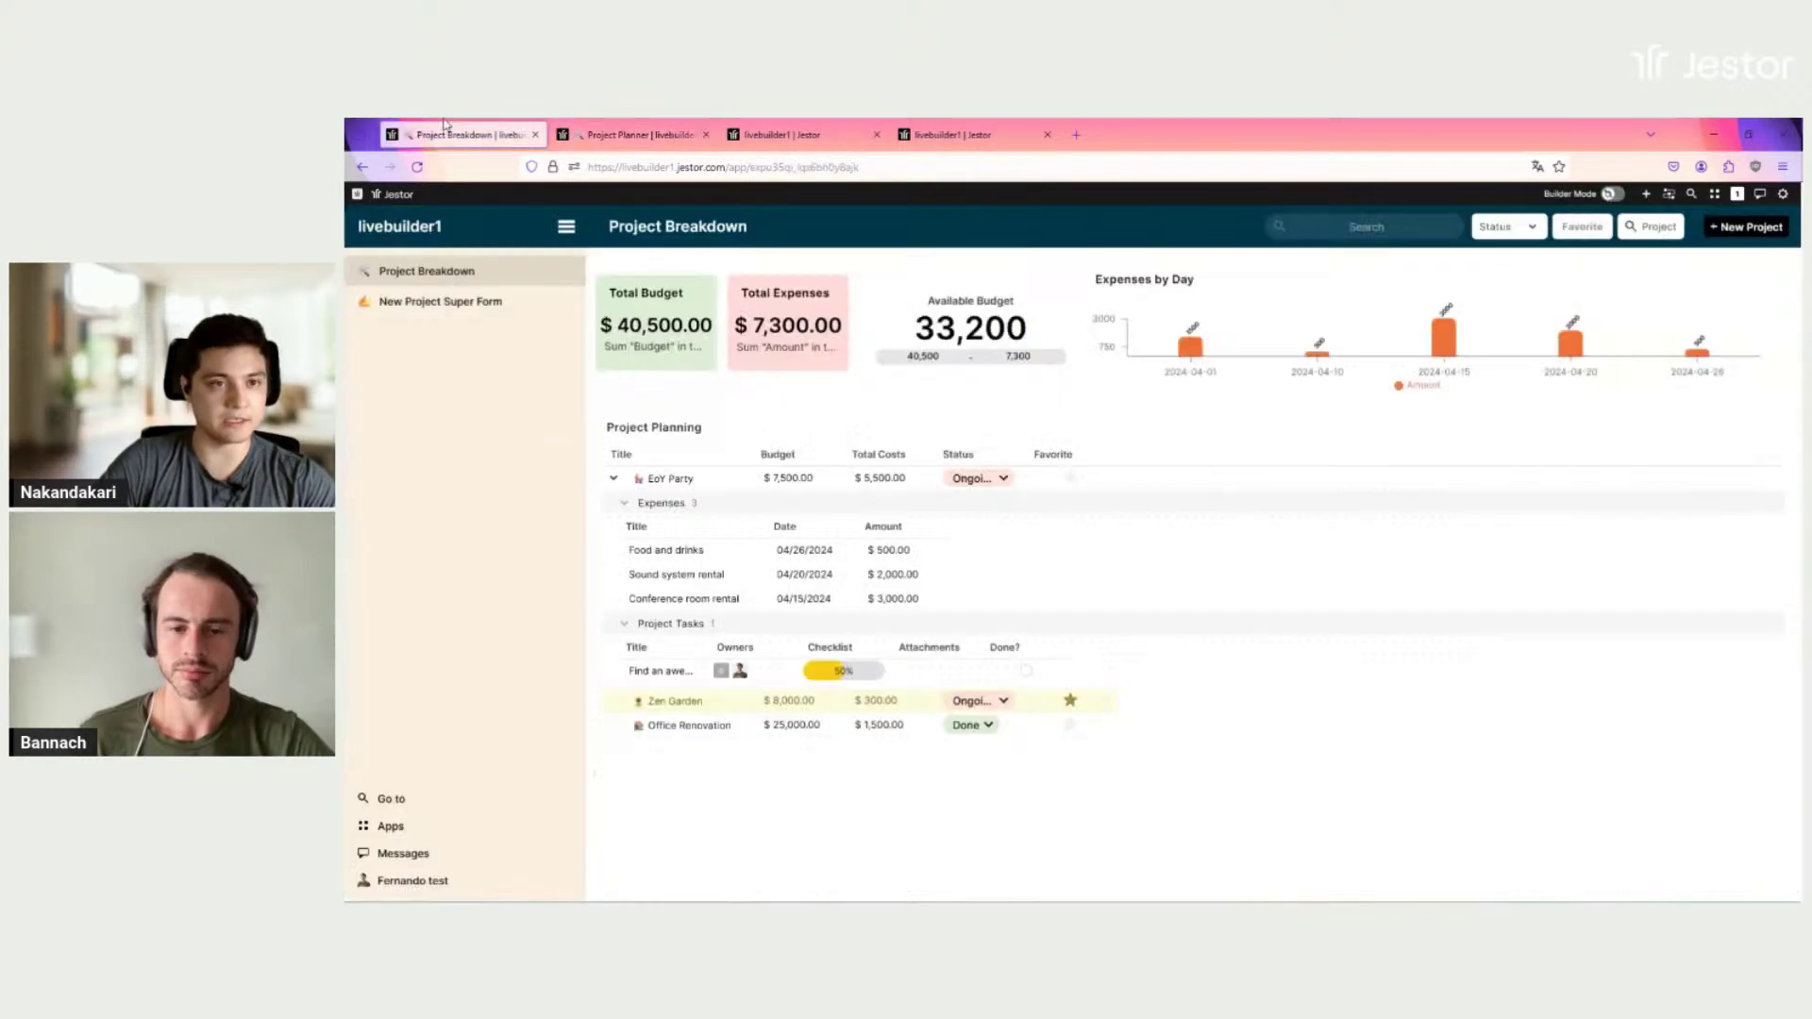
left_click(620, 135)
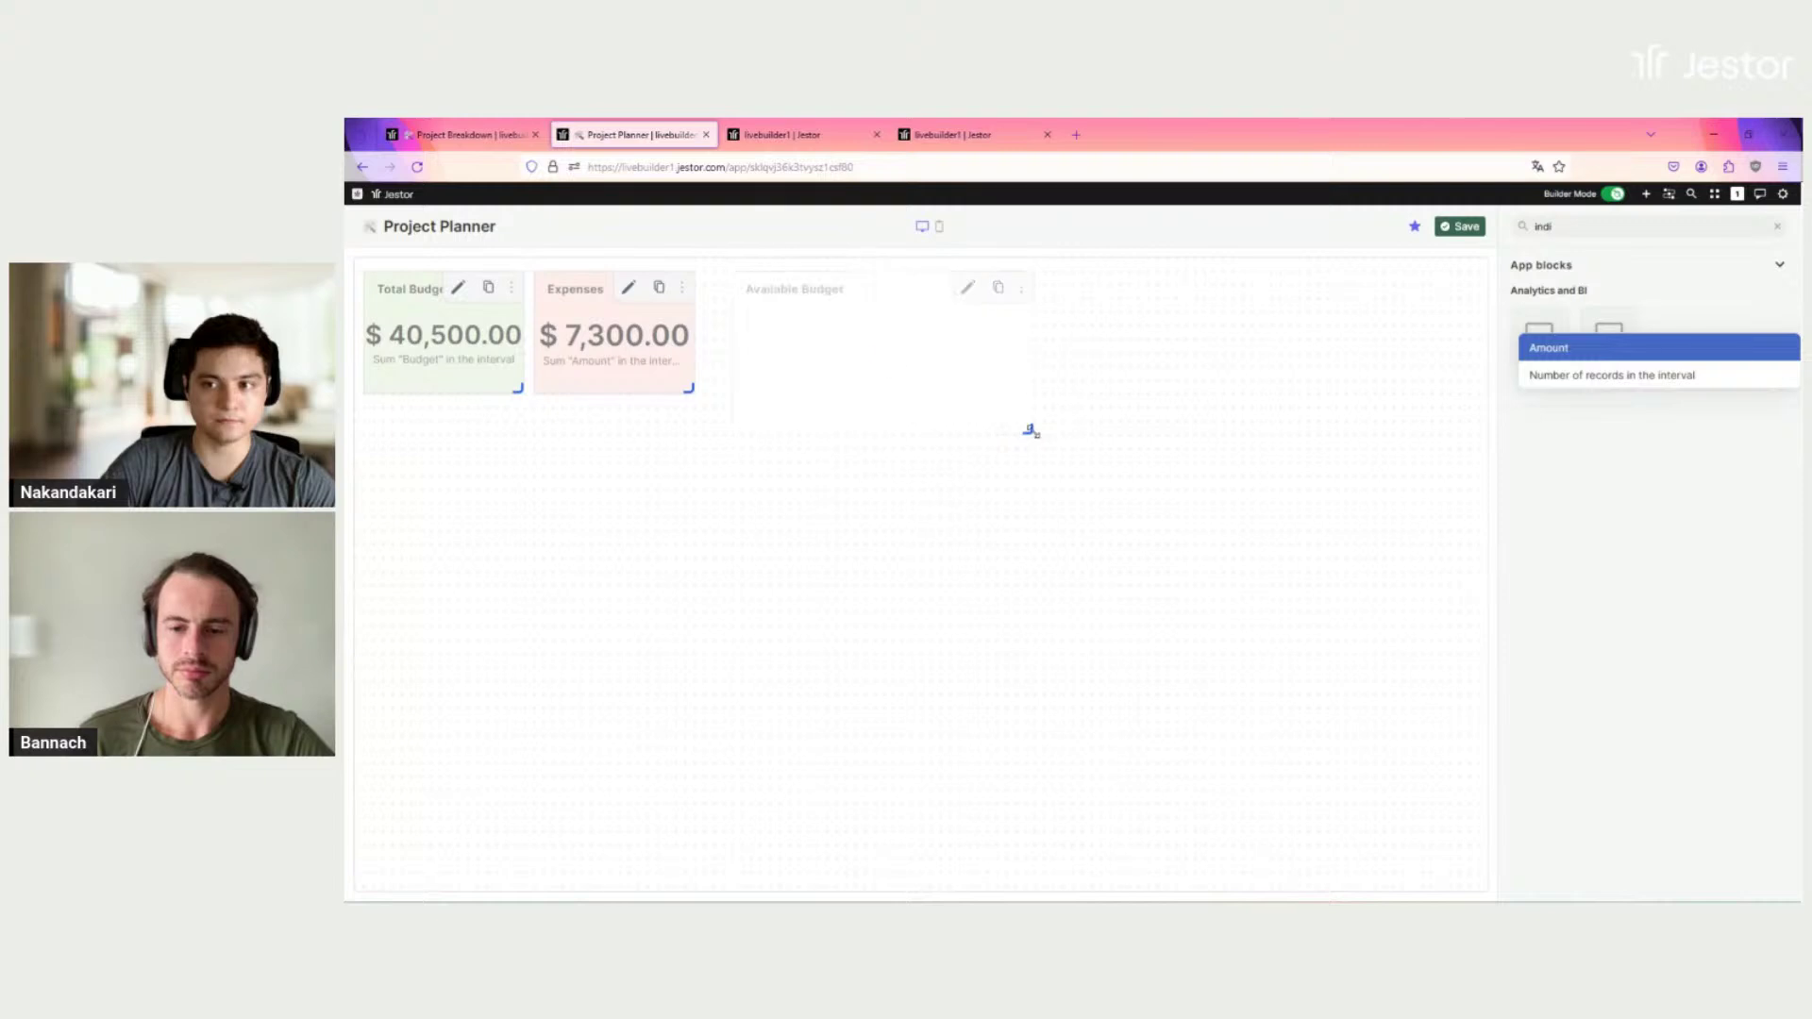
left_click_drag(1026, 431, 863, 354)
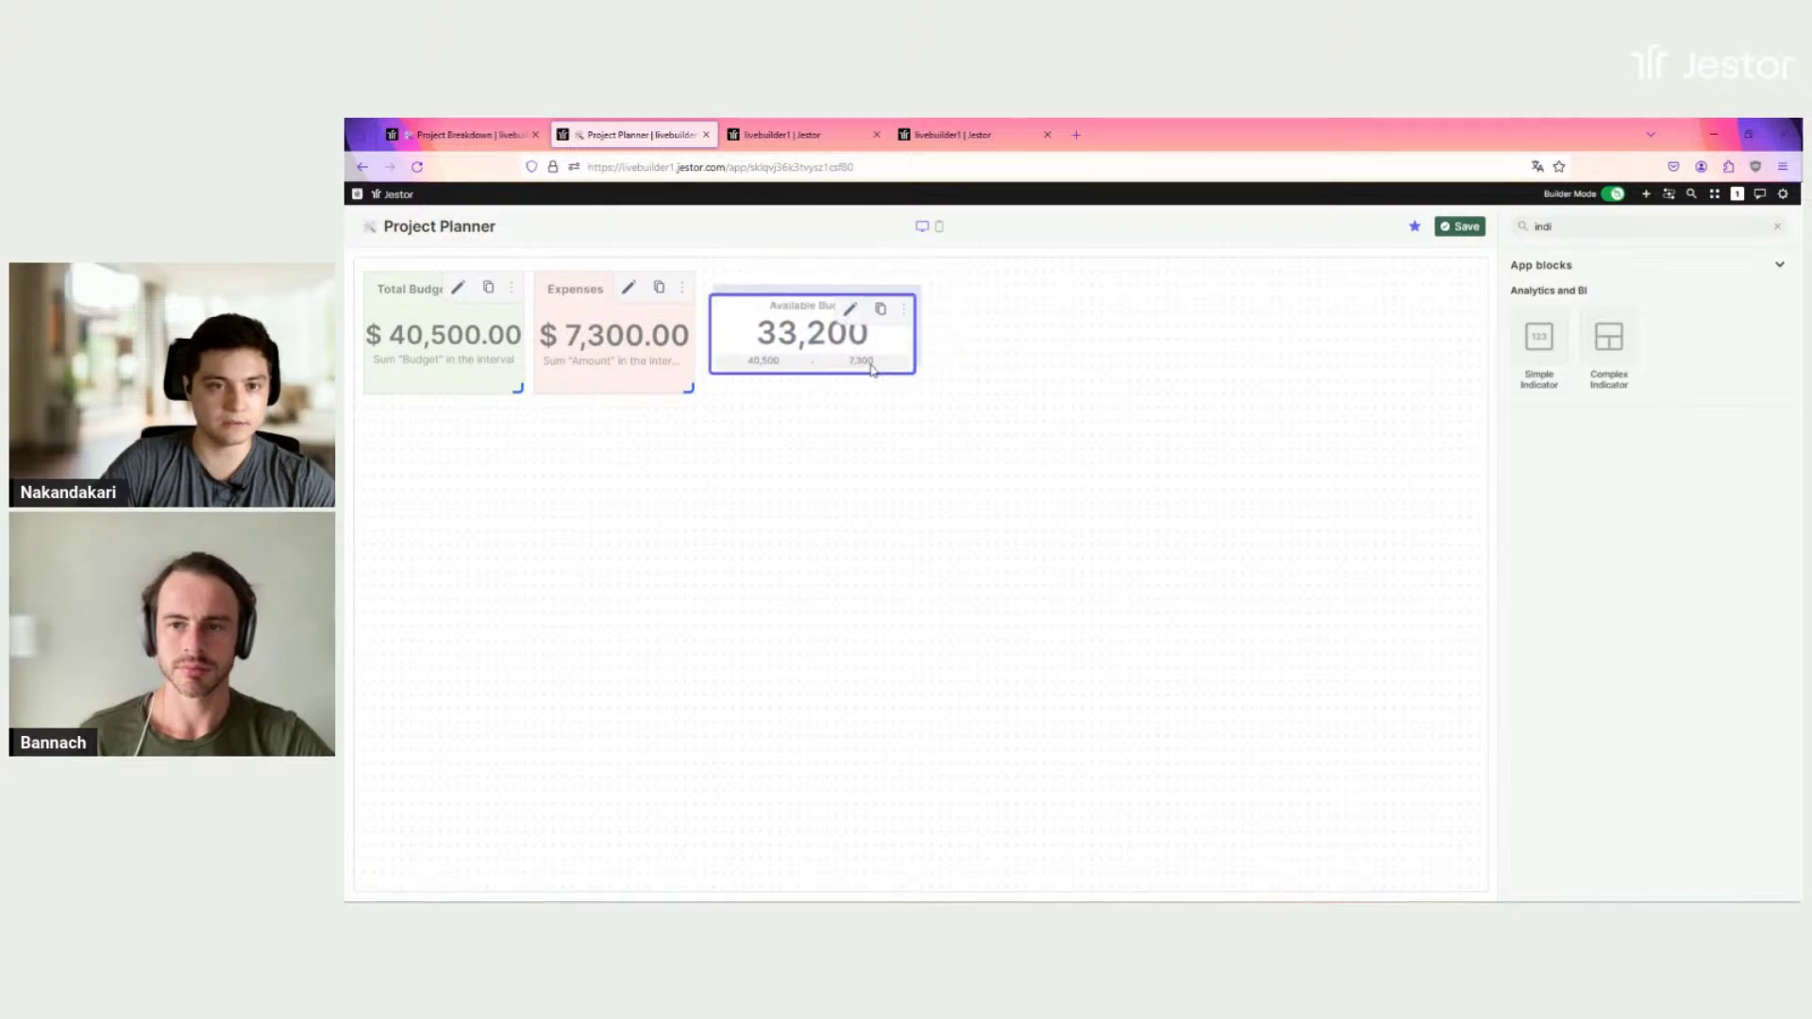
left_click_drag(809, 359, 809, 357)
left_click_drag(689, 388, 688, 378)
left_click_drag(518, 388, 518, 376)
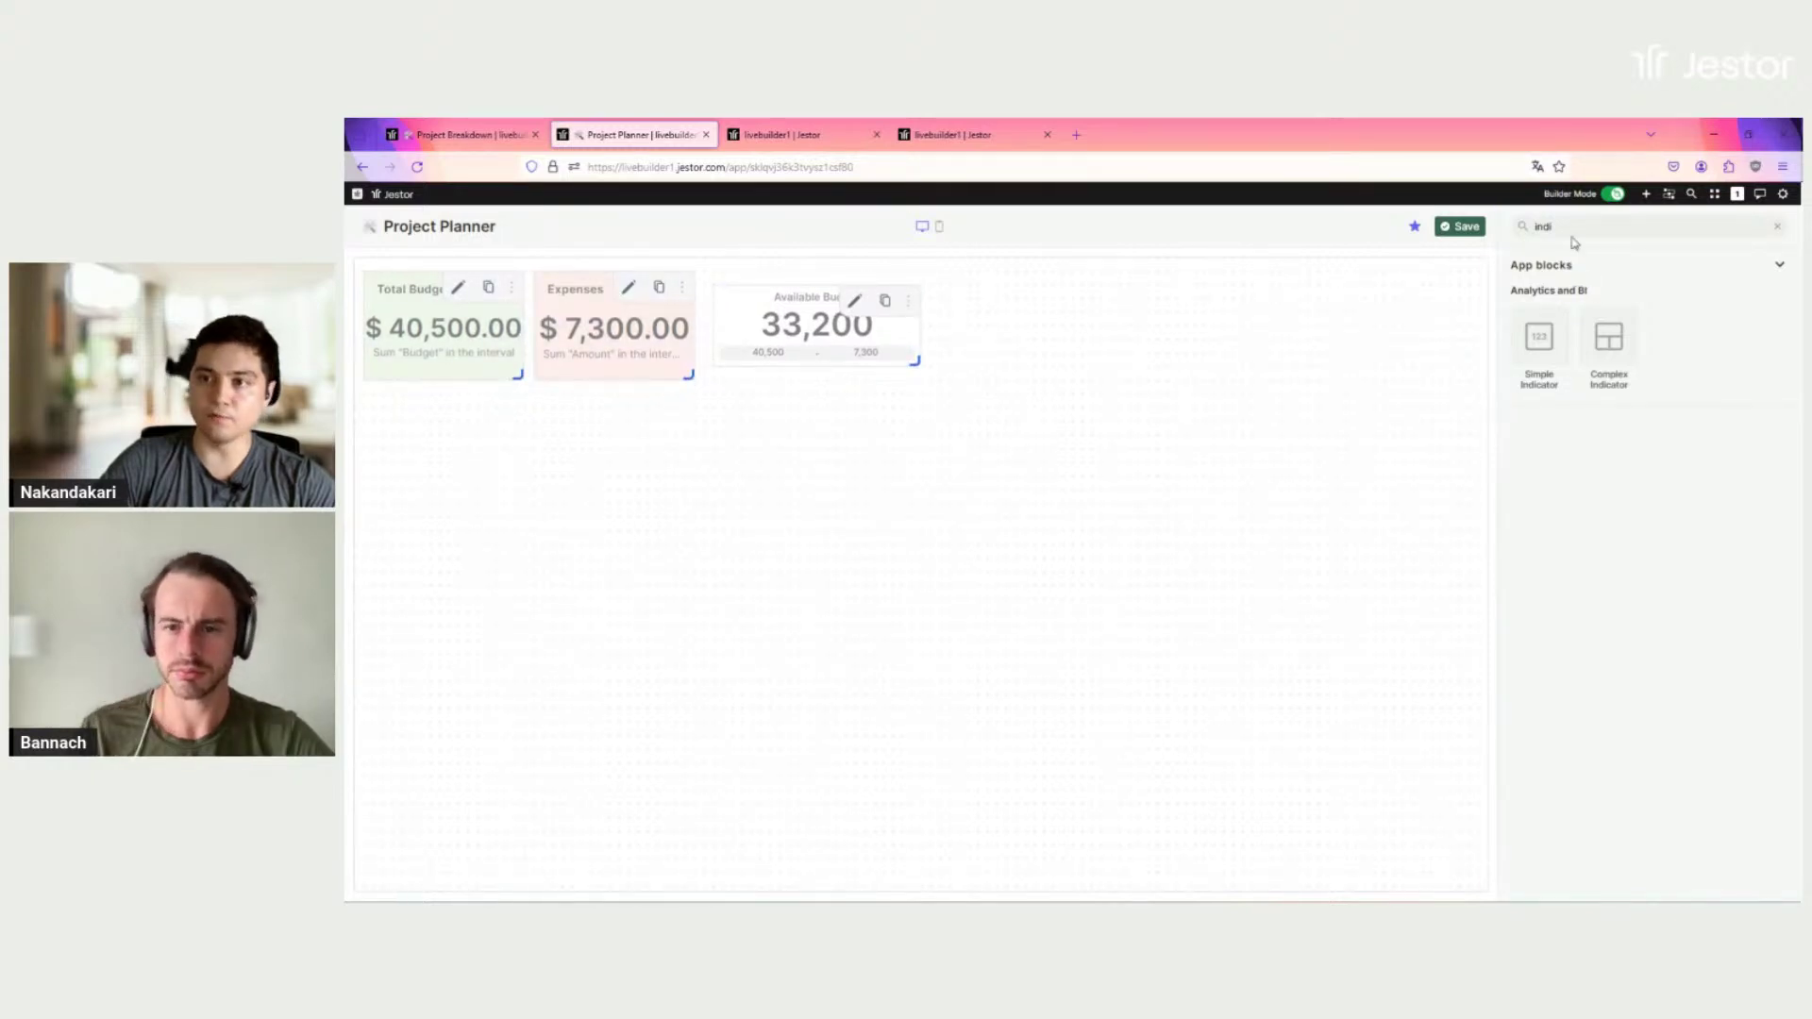
Step: Search the app blocks for "chart", add a Charts block below the indicators, and check the Expenses by Day chart in Project Breakdown
key("BackSpace")
key("BackSpace")
key("BackSpace")
key("BackSpace")
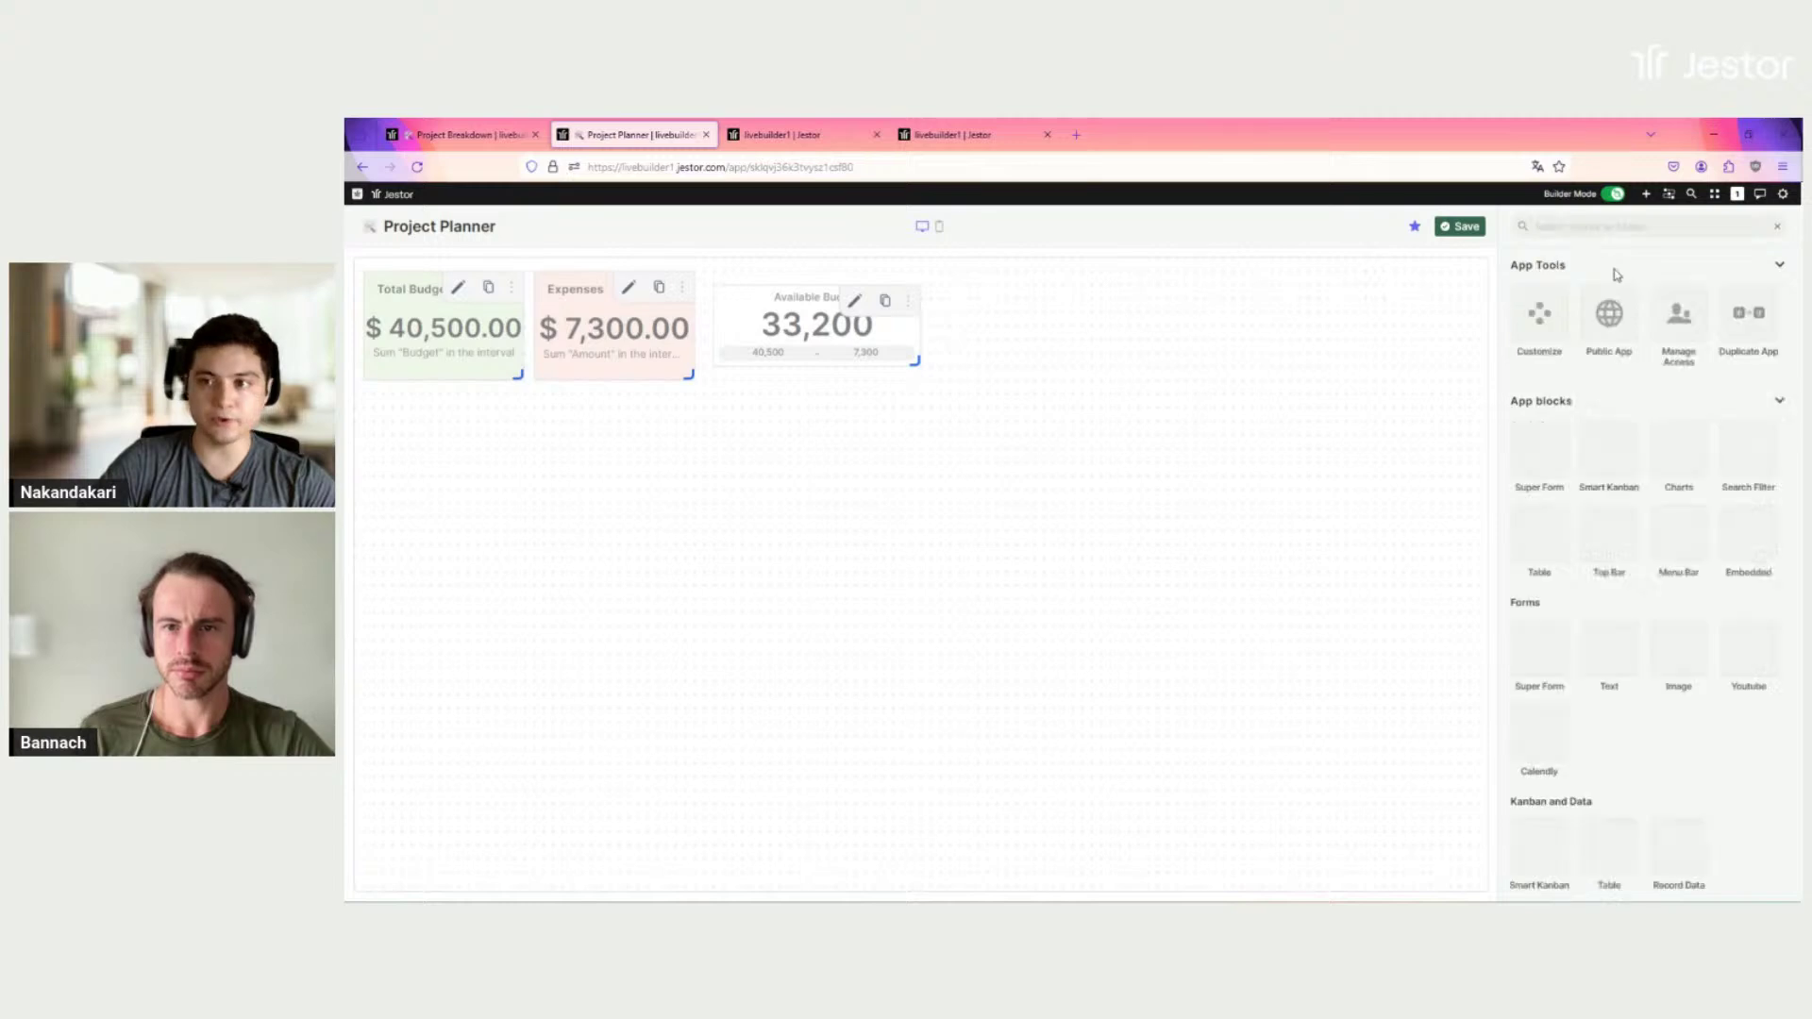
type("chart")
left_click(1525, 321)
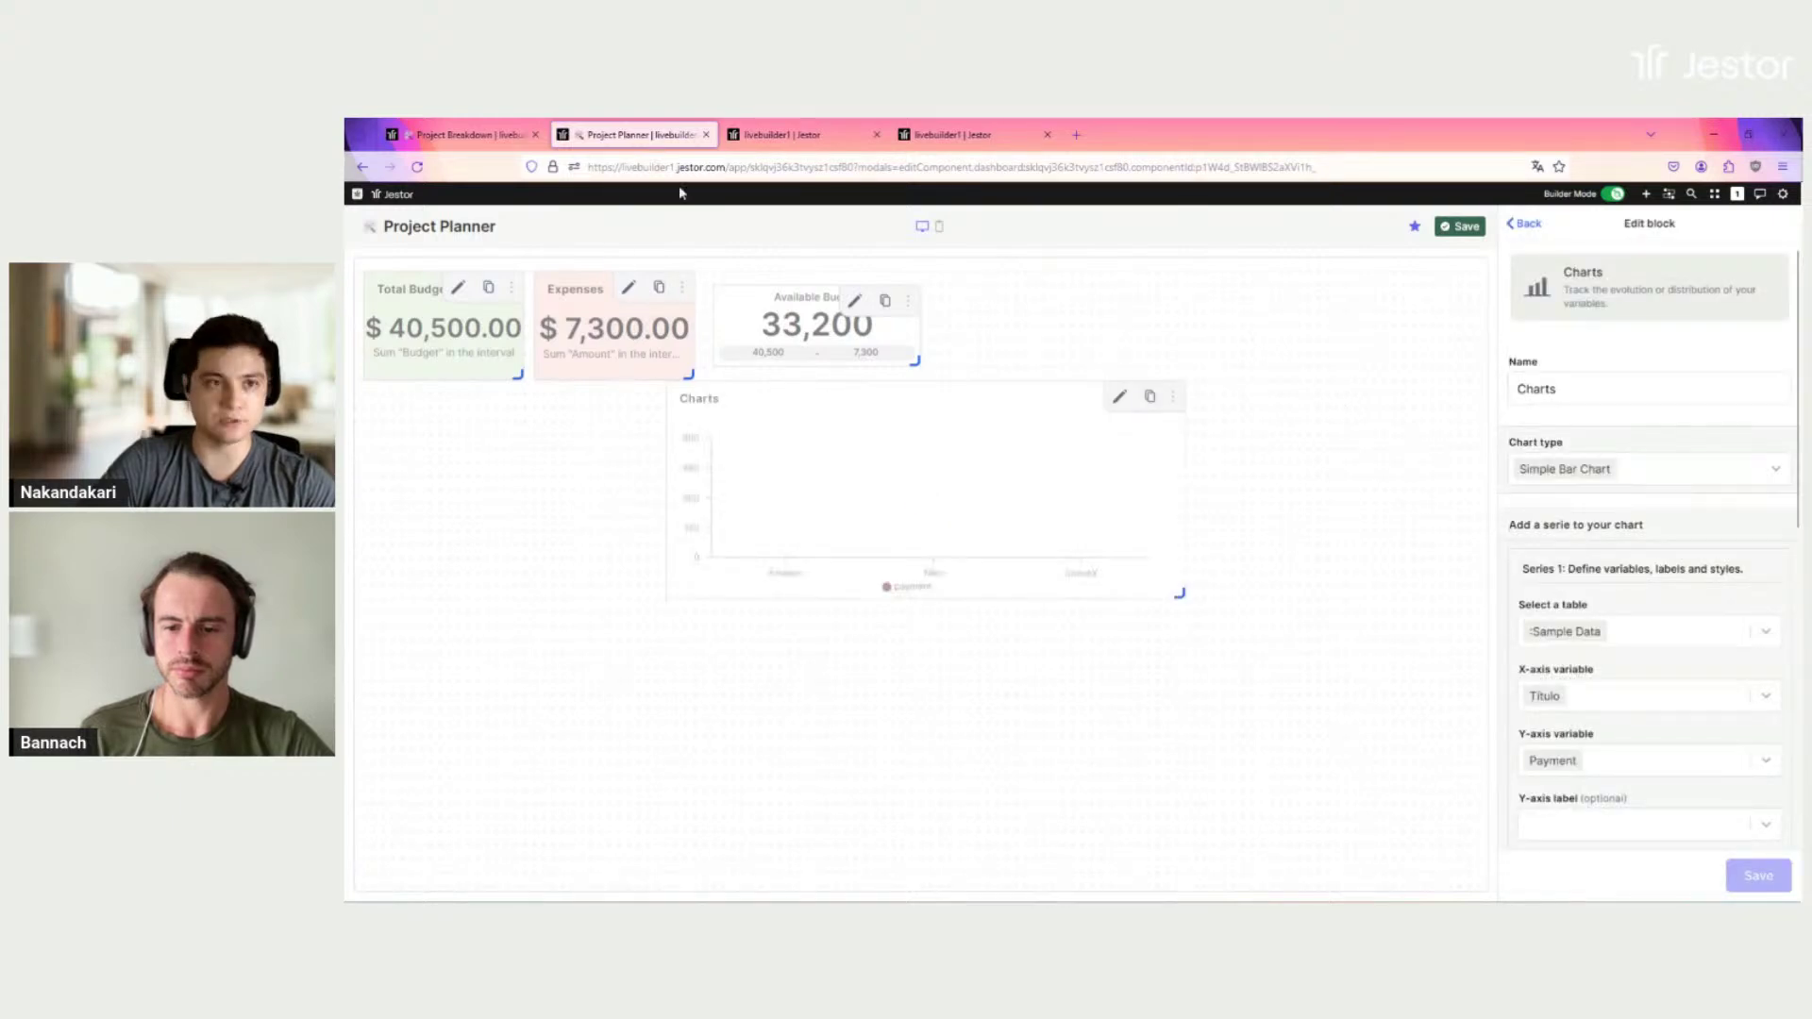
left_click(463, 135)
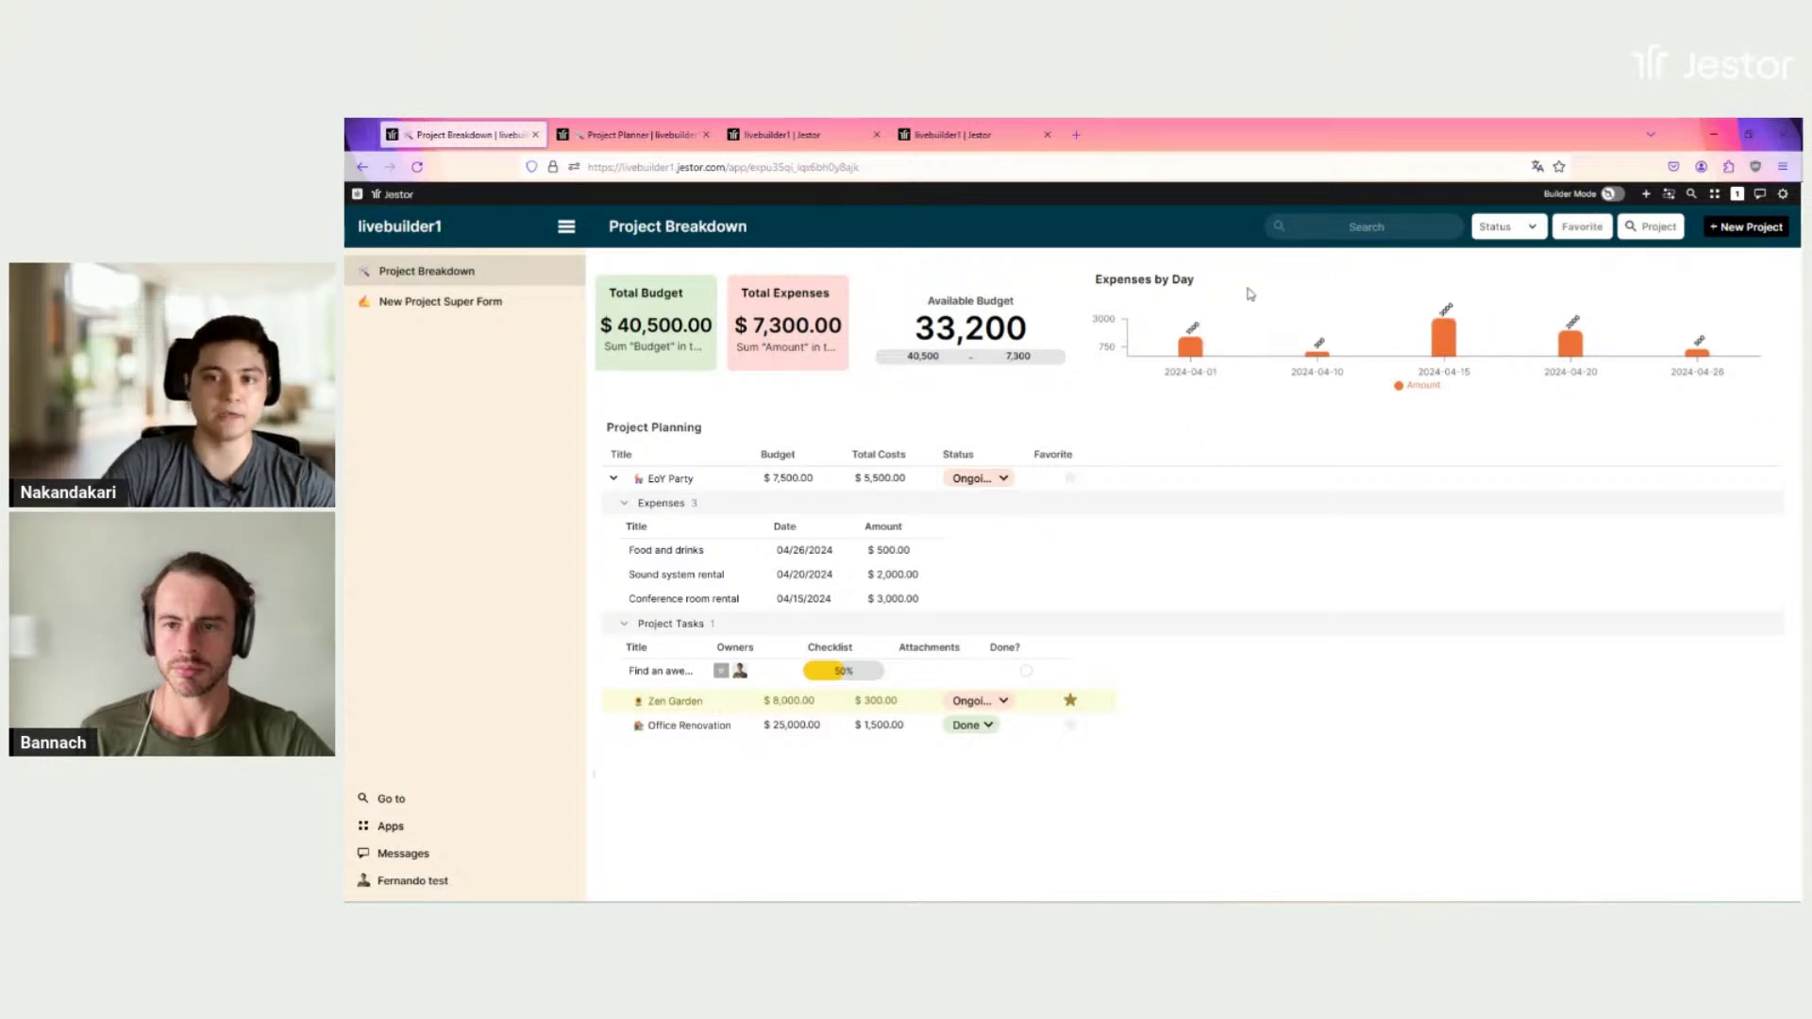
mouse_move(1194, 350)
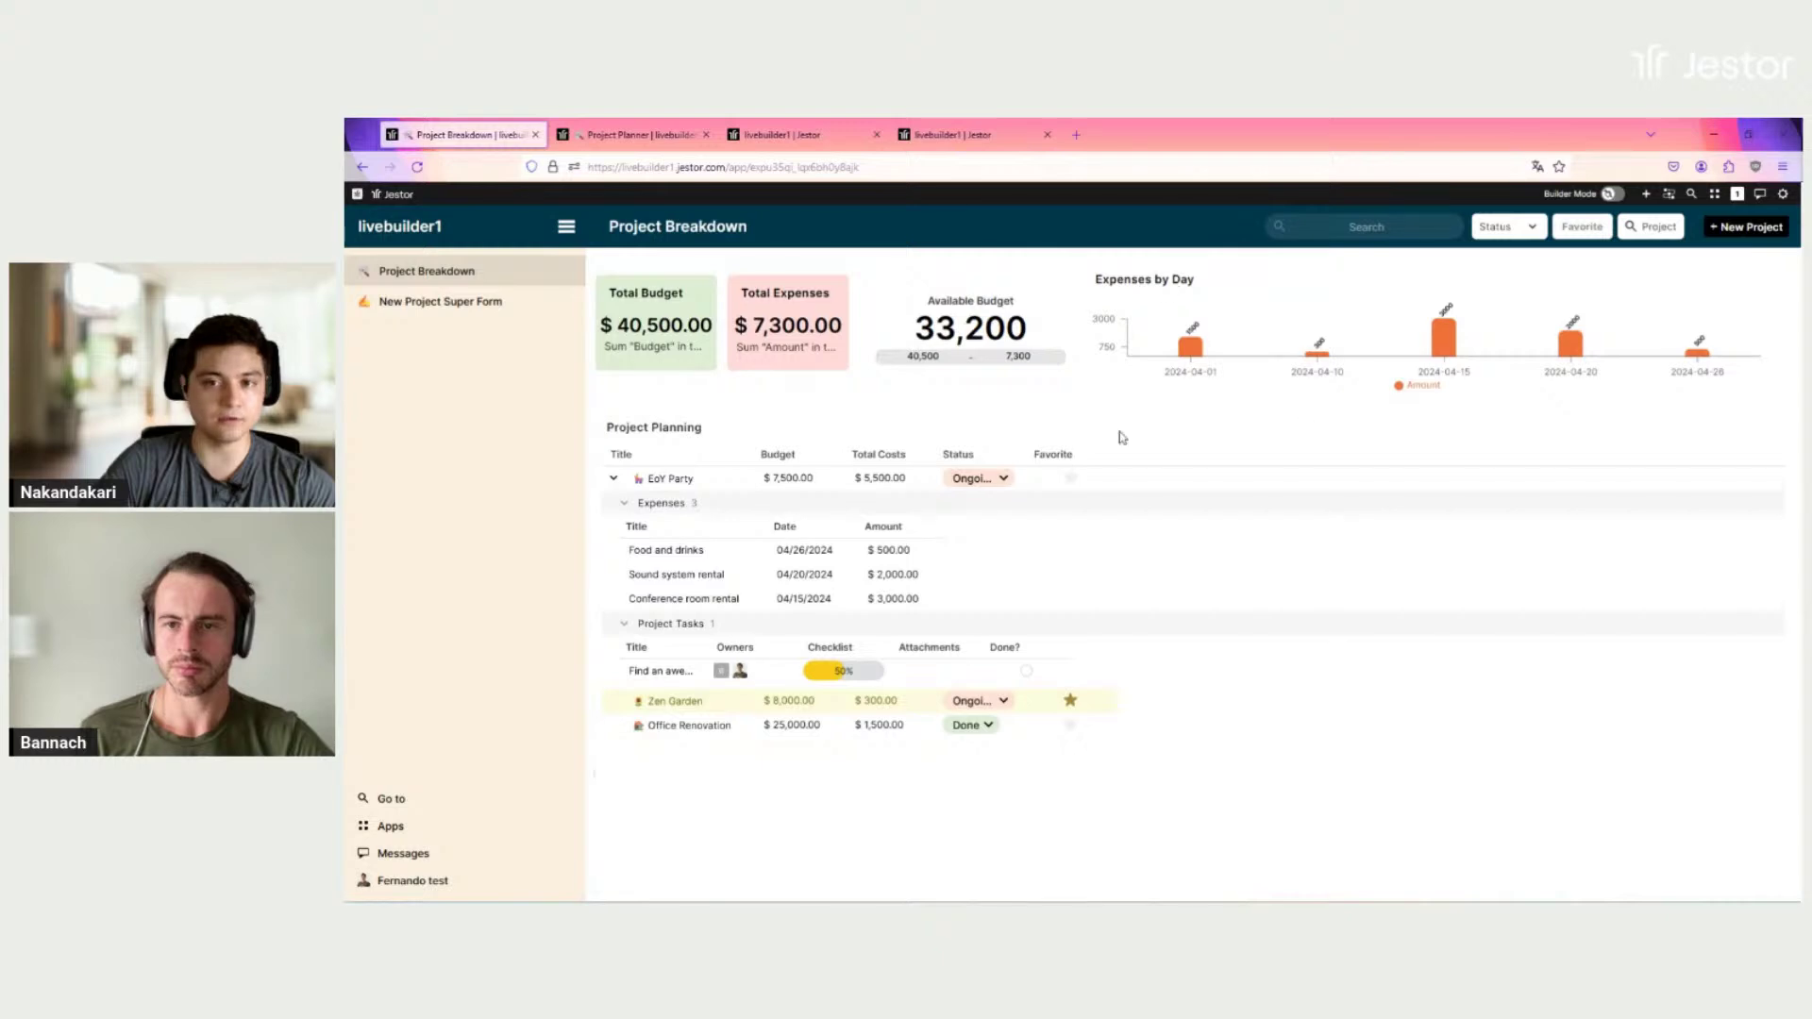
Step: Return to the Project Planner app, set the chart's table to Expenses, and name the chart Expenses by Day
left_click(793, 135)
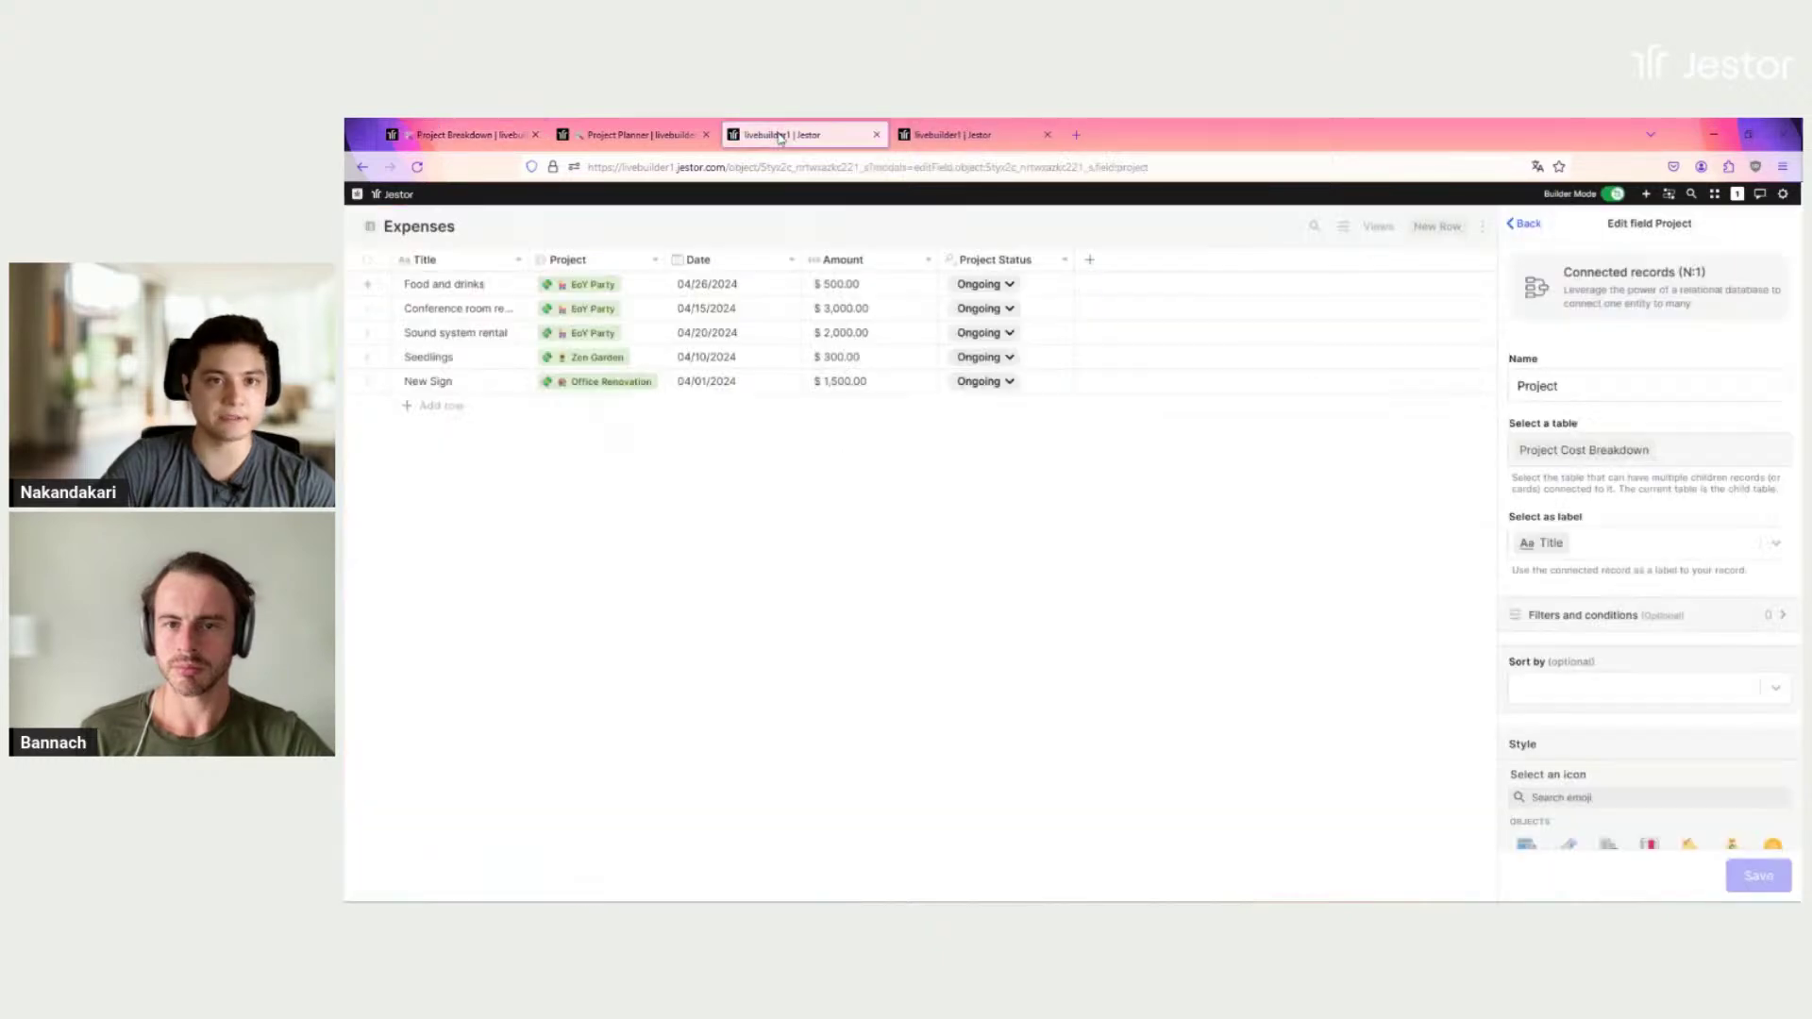
key("ctrl+shift+Tab")
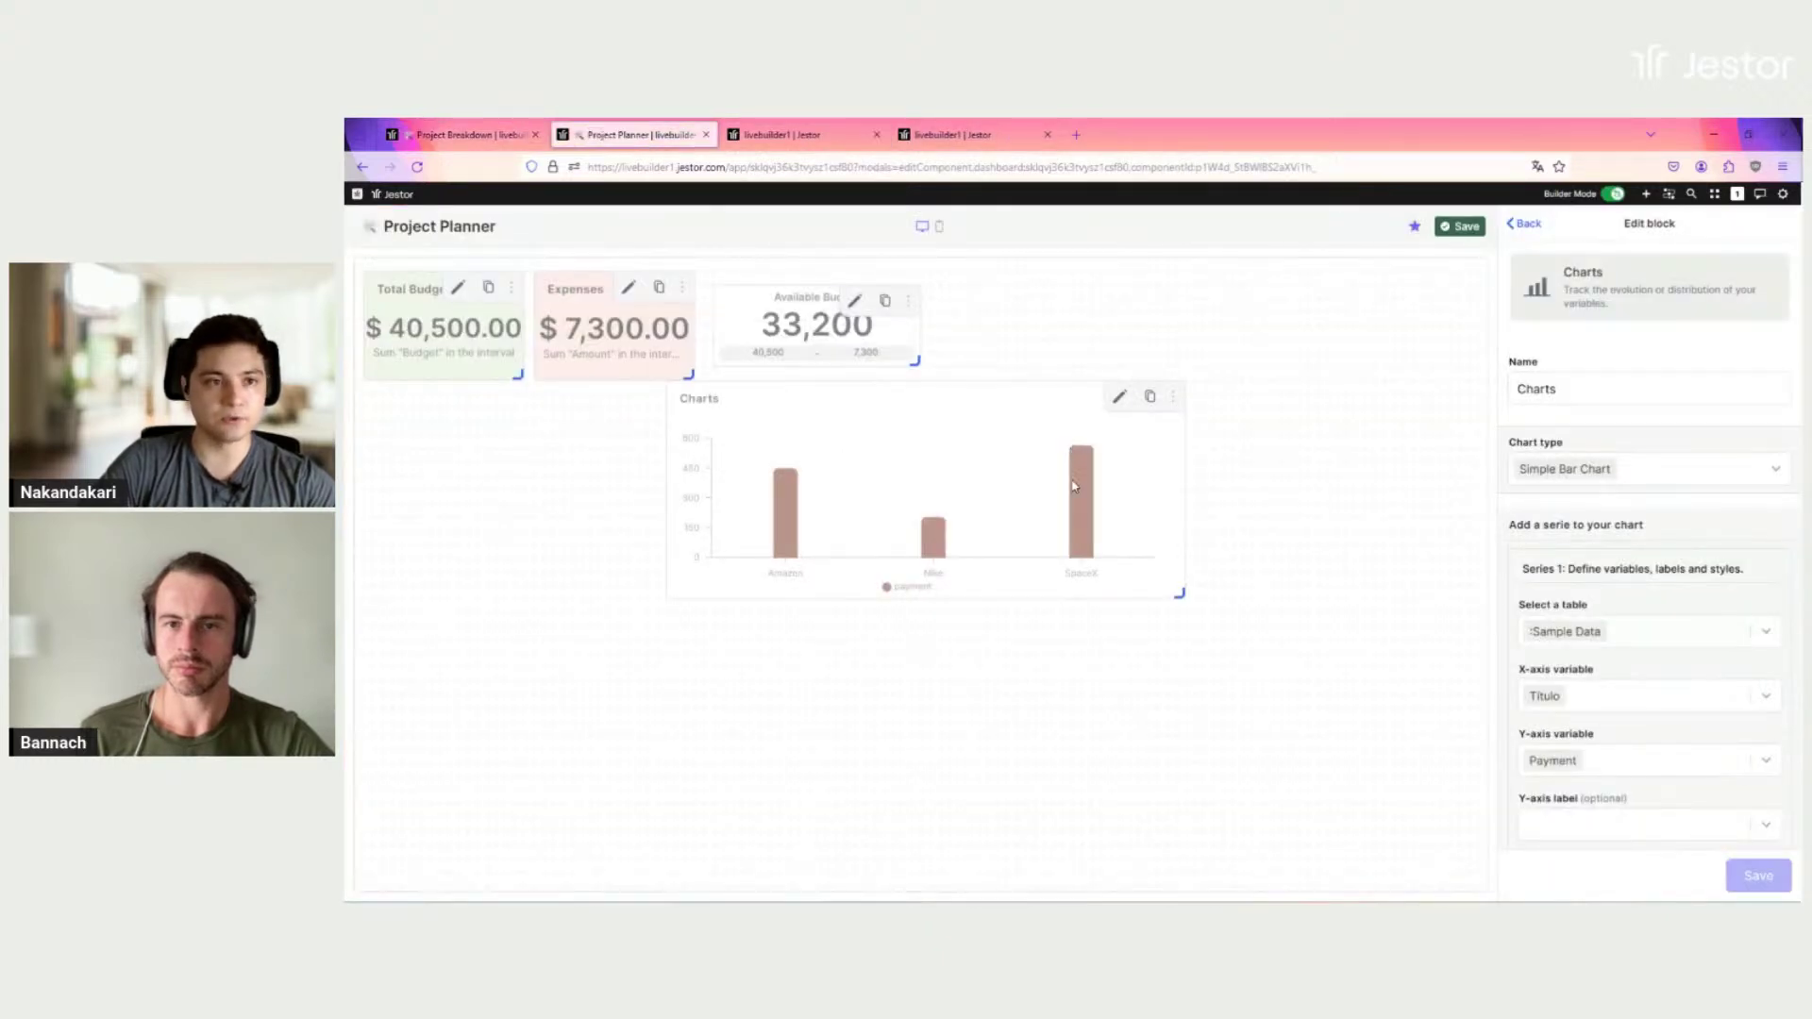
left_click(1644, 477)
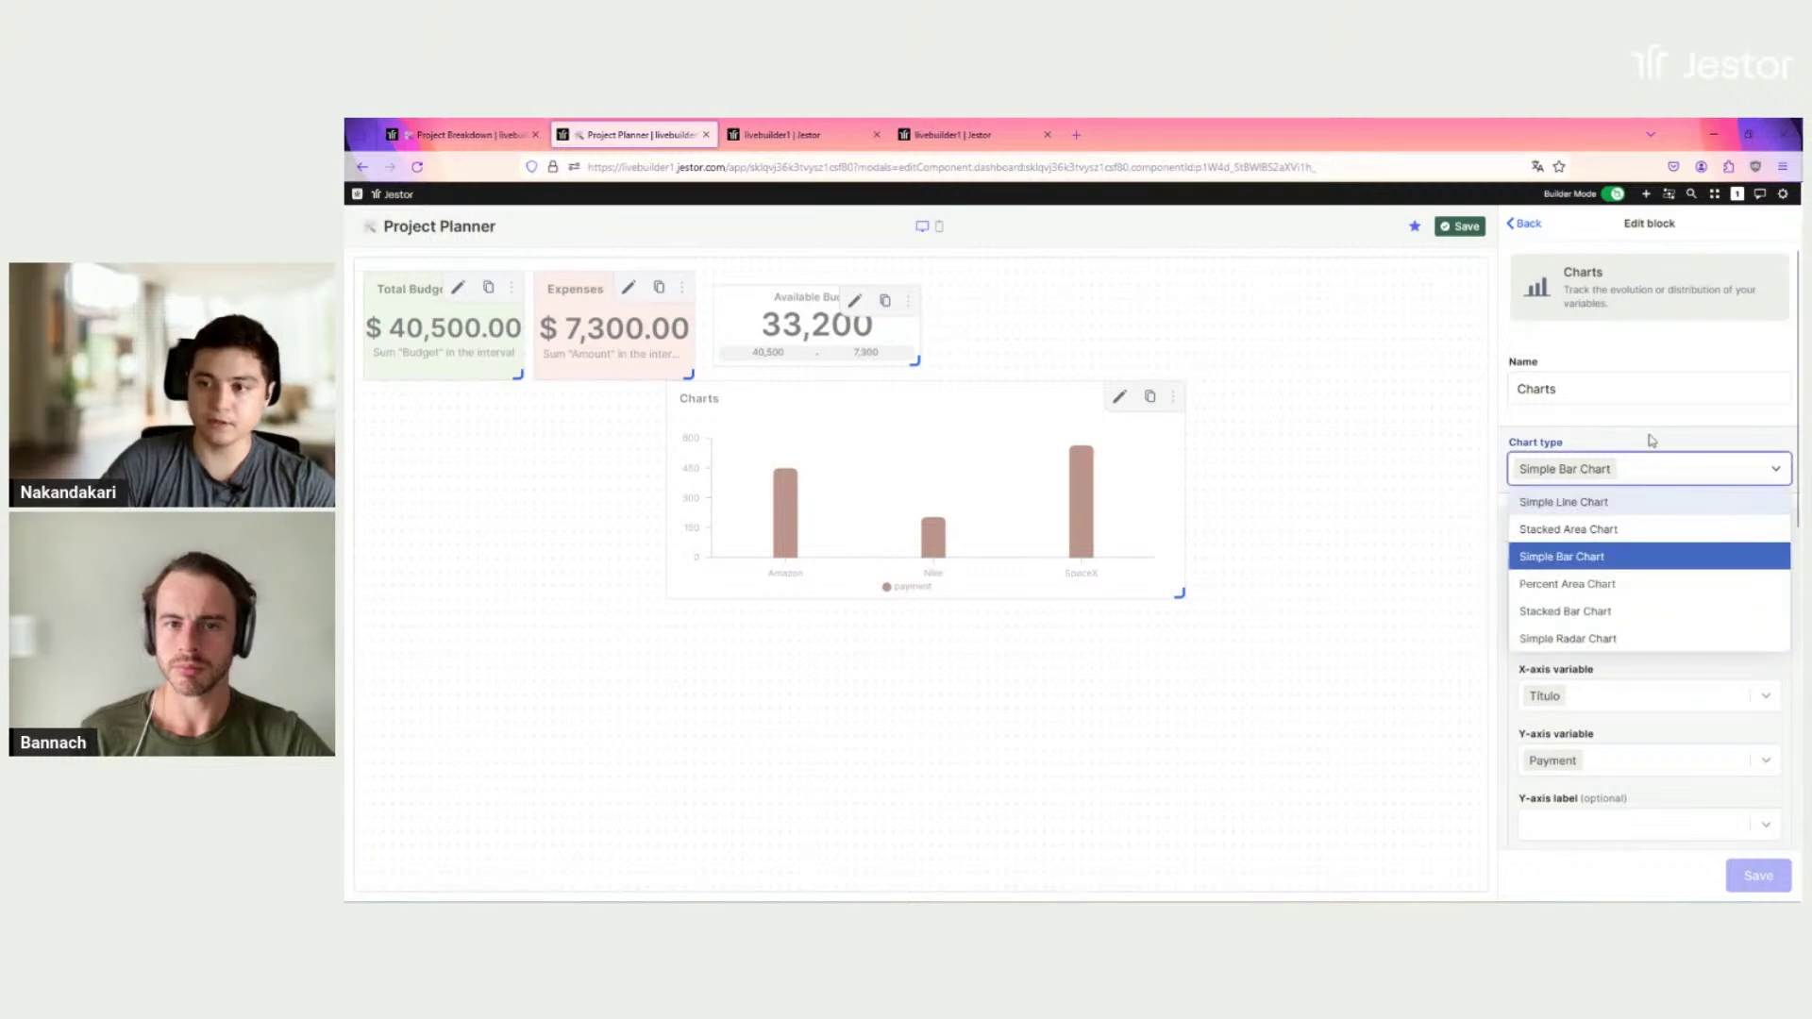
left_click(1649, 444)
left_click(1619, 631)
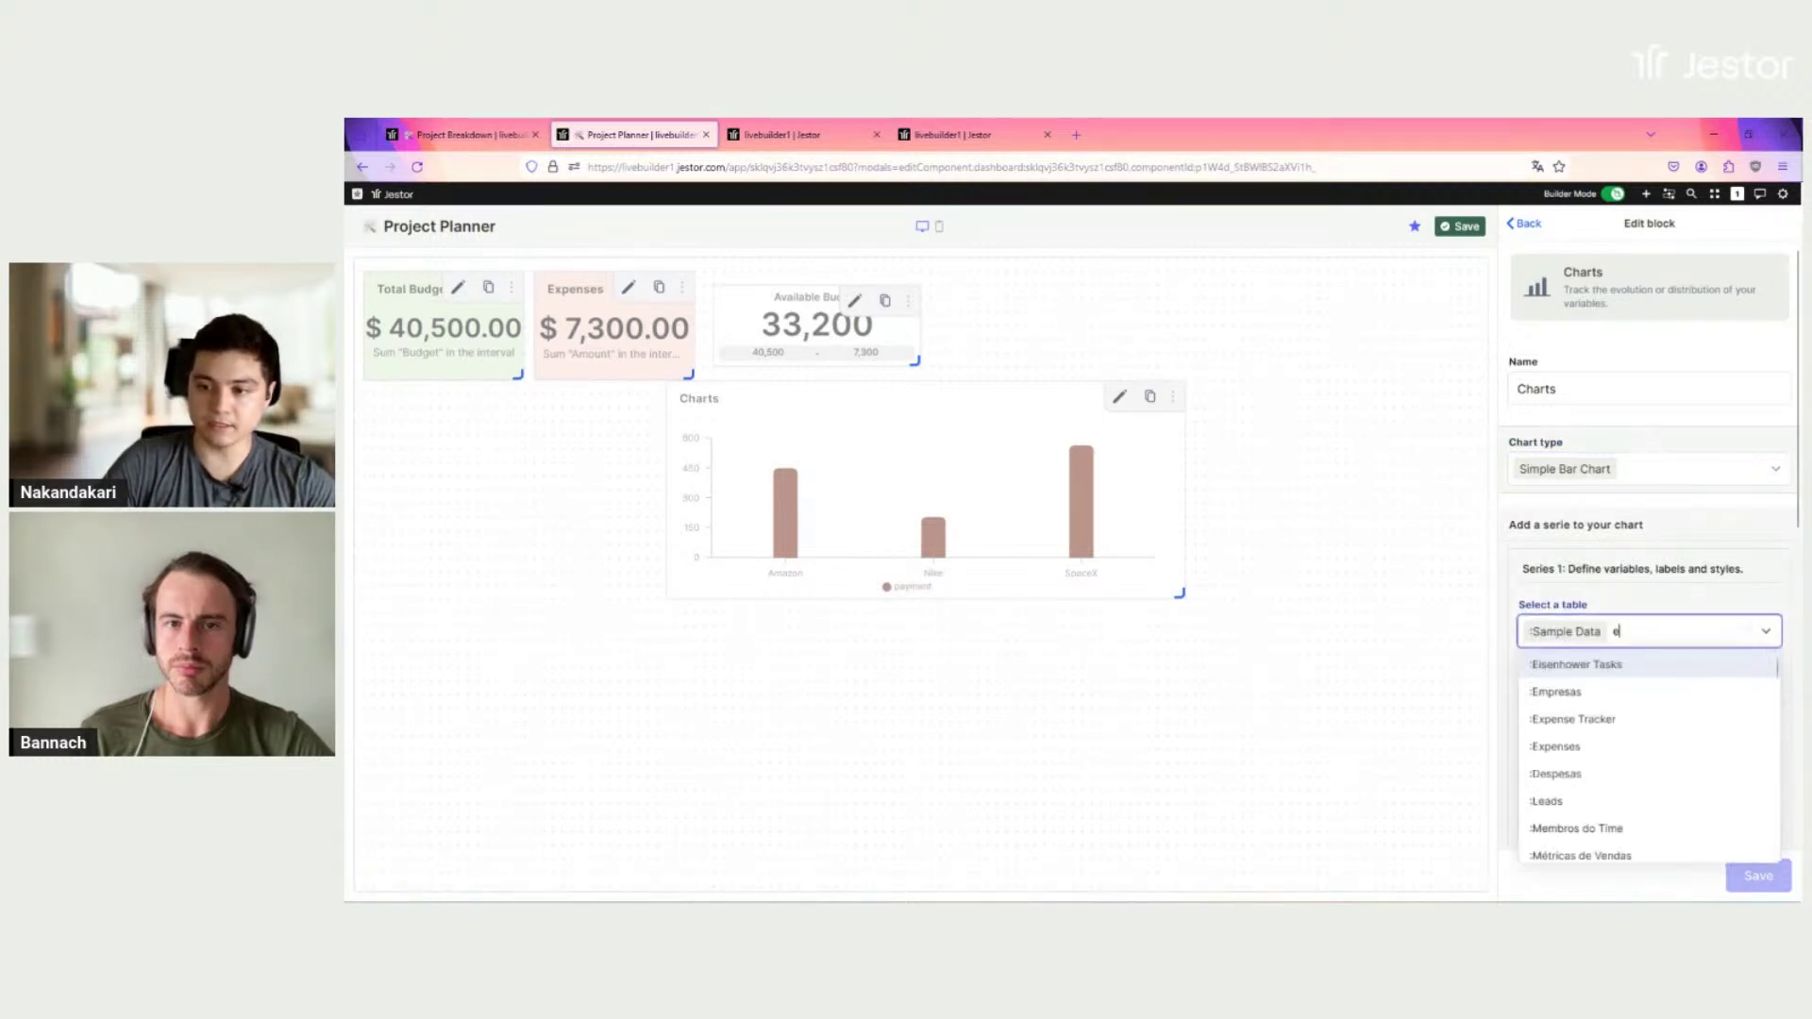
type("ex")
left_click(1547, 695)
double_click(1605, 384)
type("Expenses by Day")
Step: Set the chart's X-axis variable to Date and its Y-axis variable to Amount
scroll(1652, 497, "down", 3)
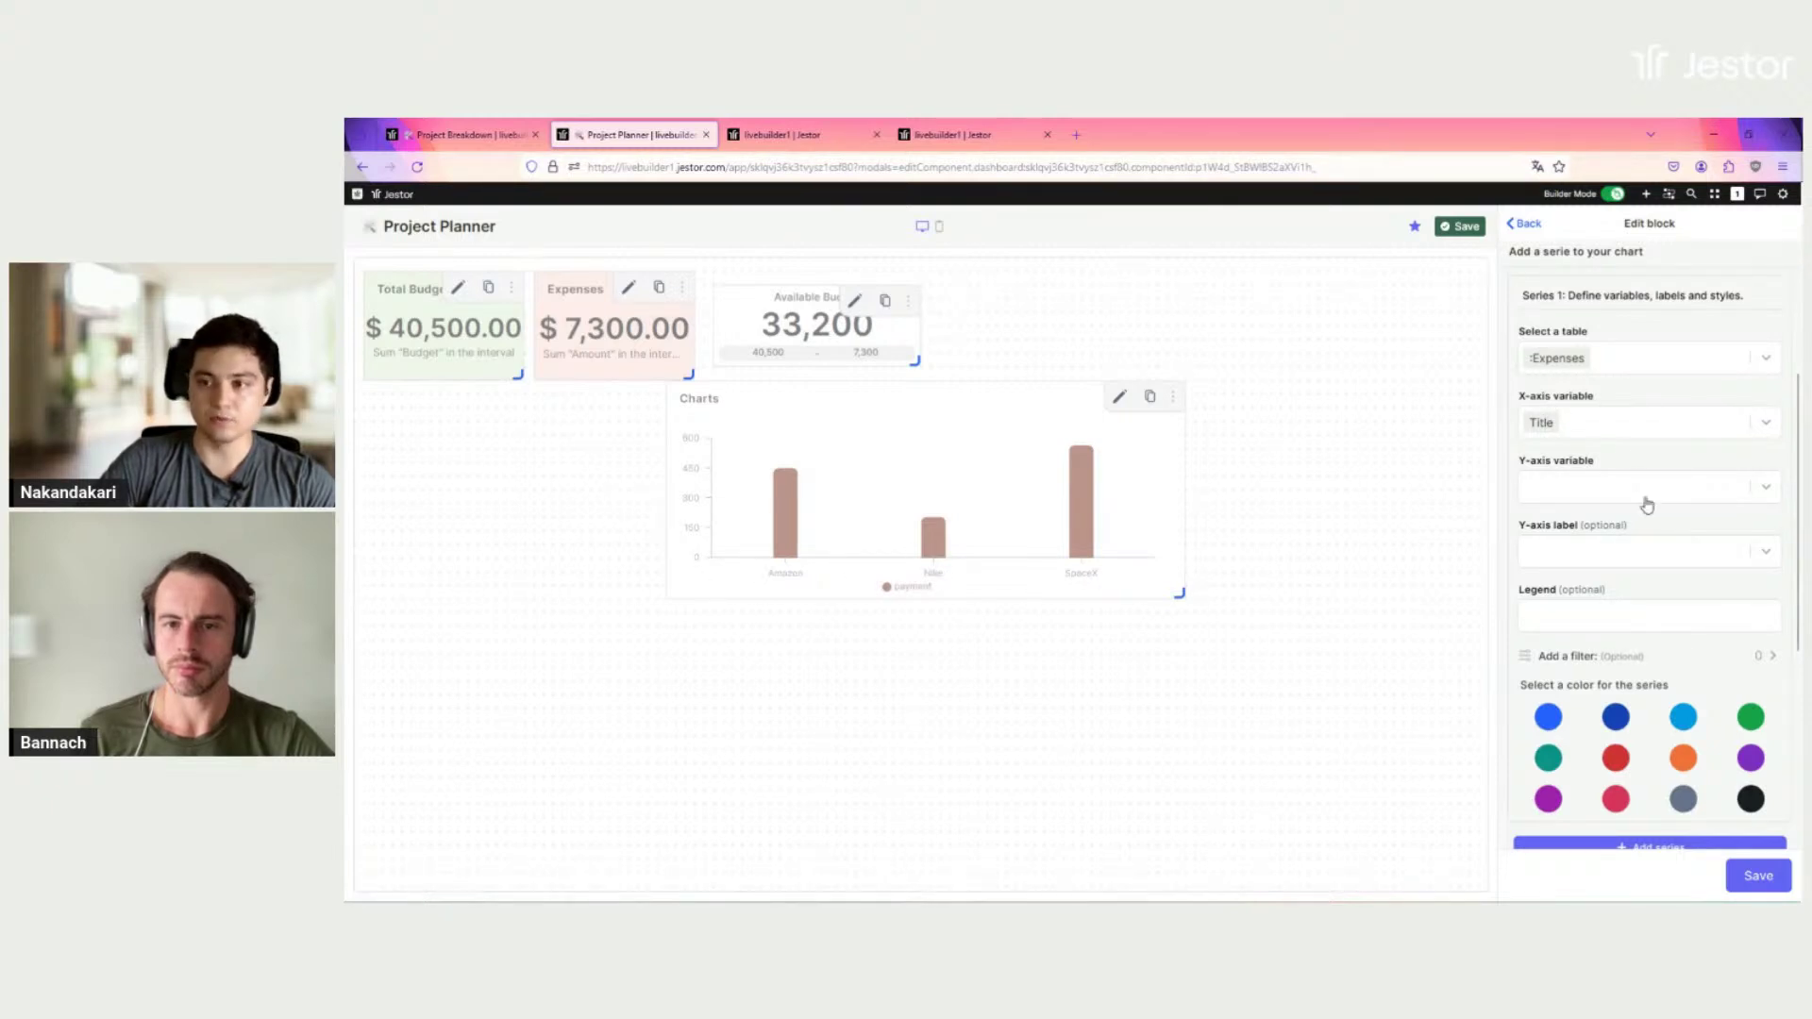
left_click(1611, 417)
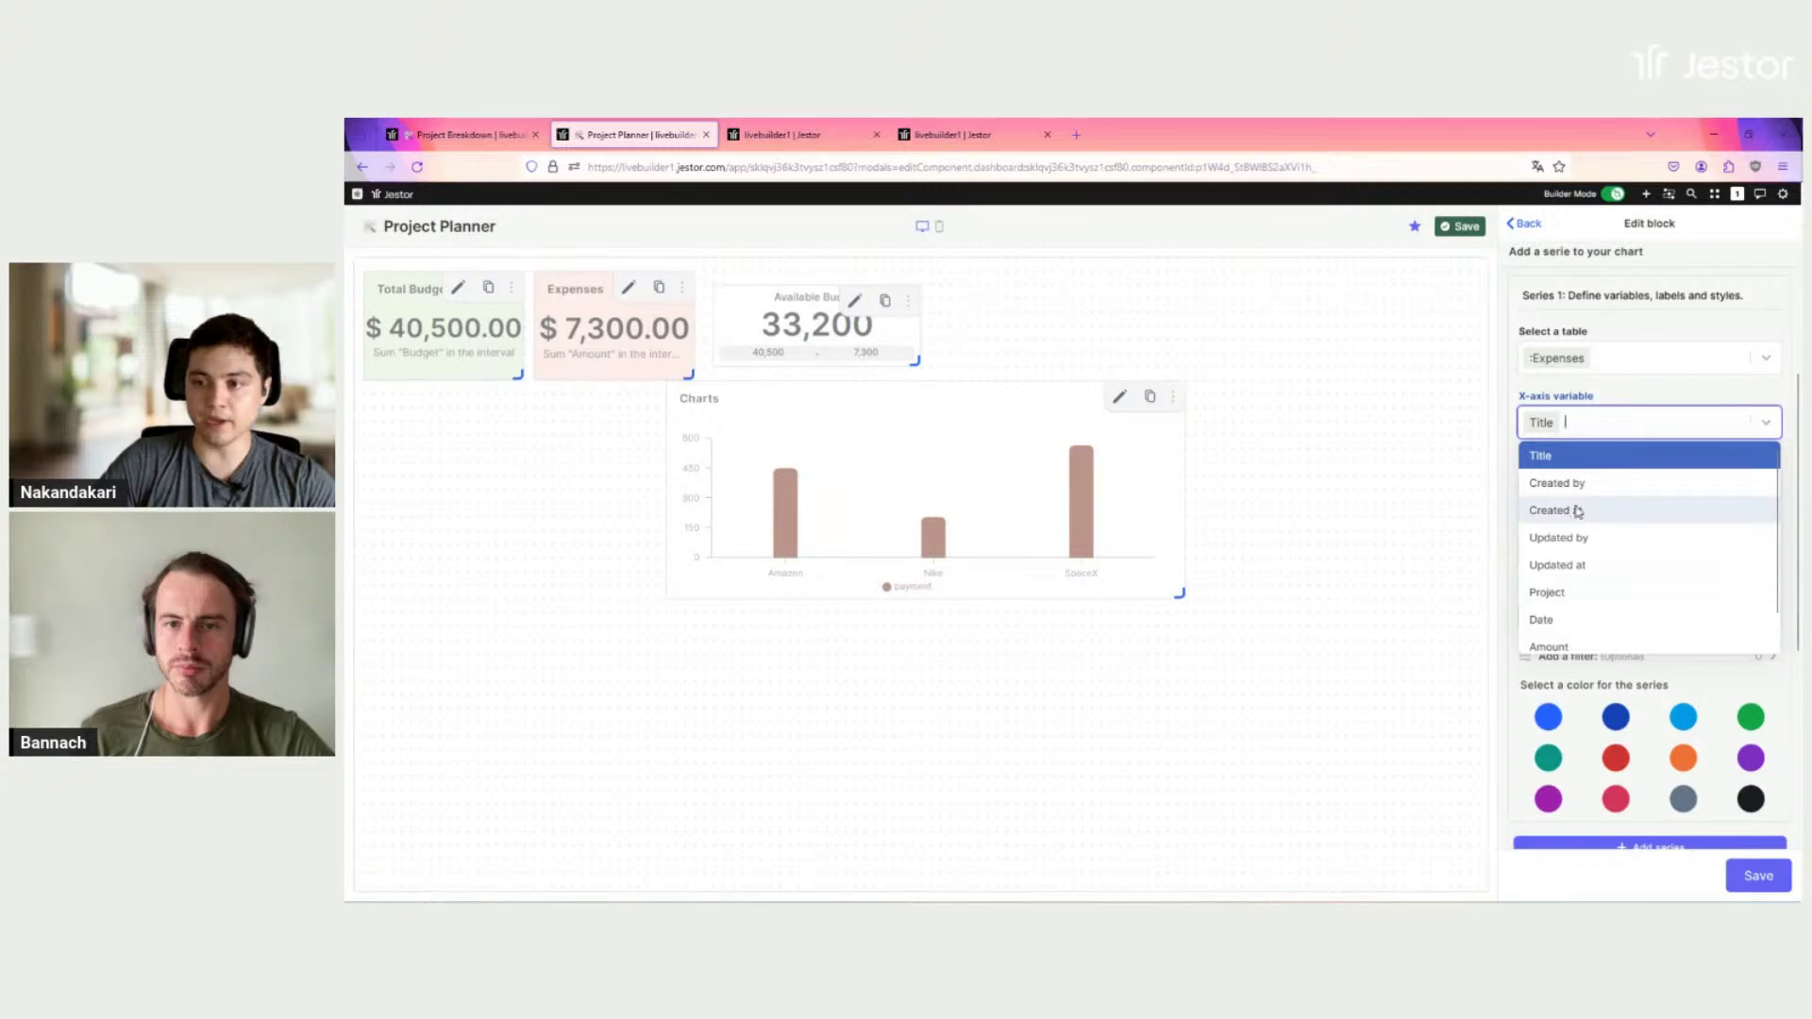
left_click(1576, 510)
left_click(1608, 436)
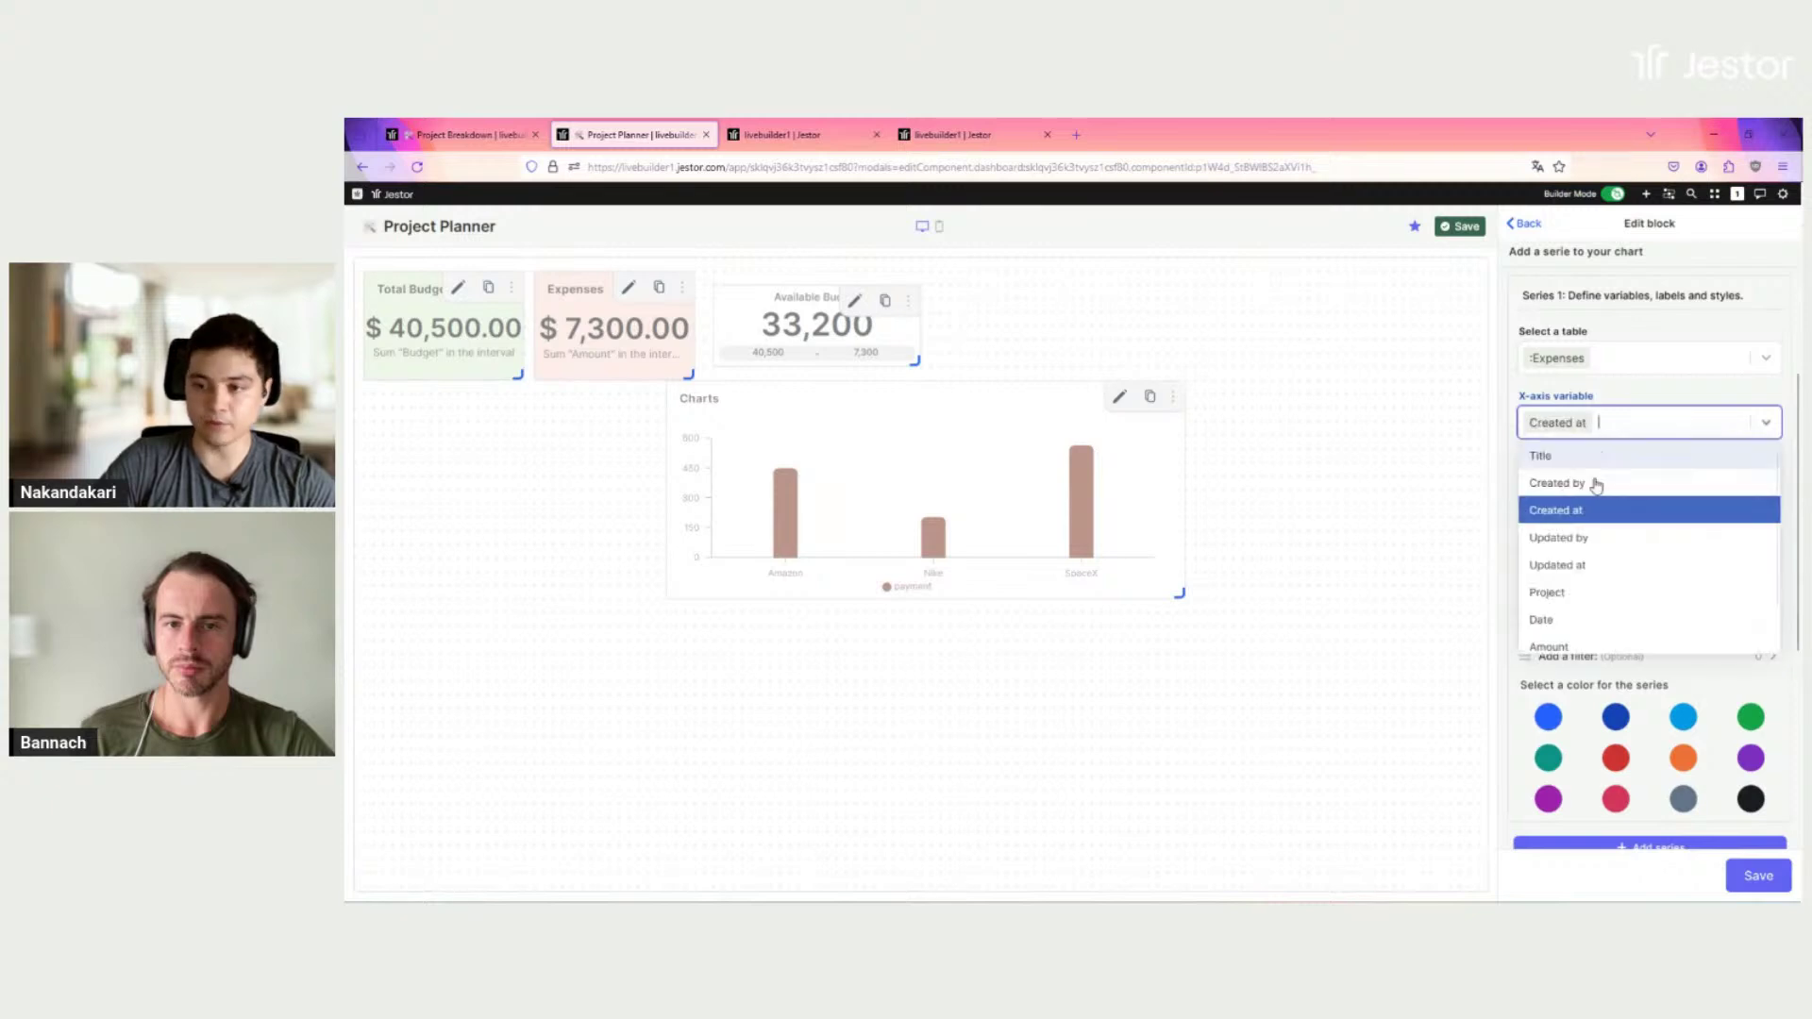
left_click(1558, 611)
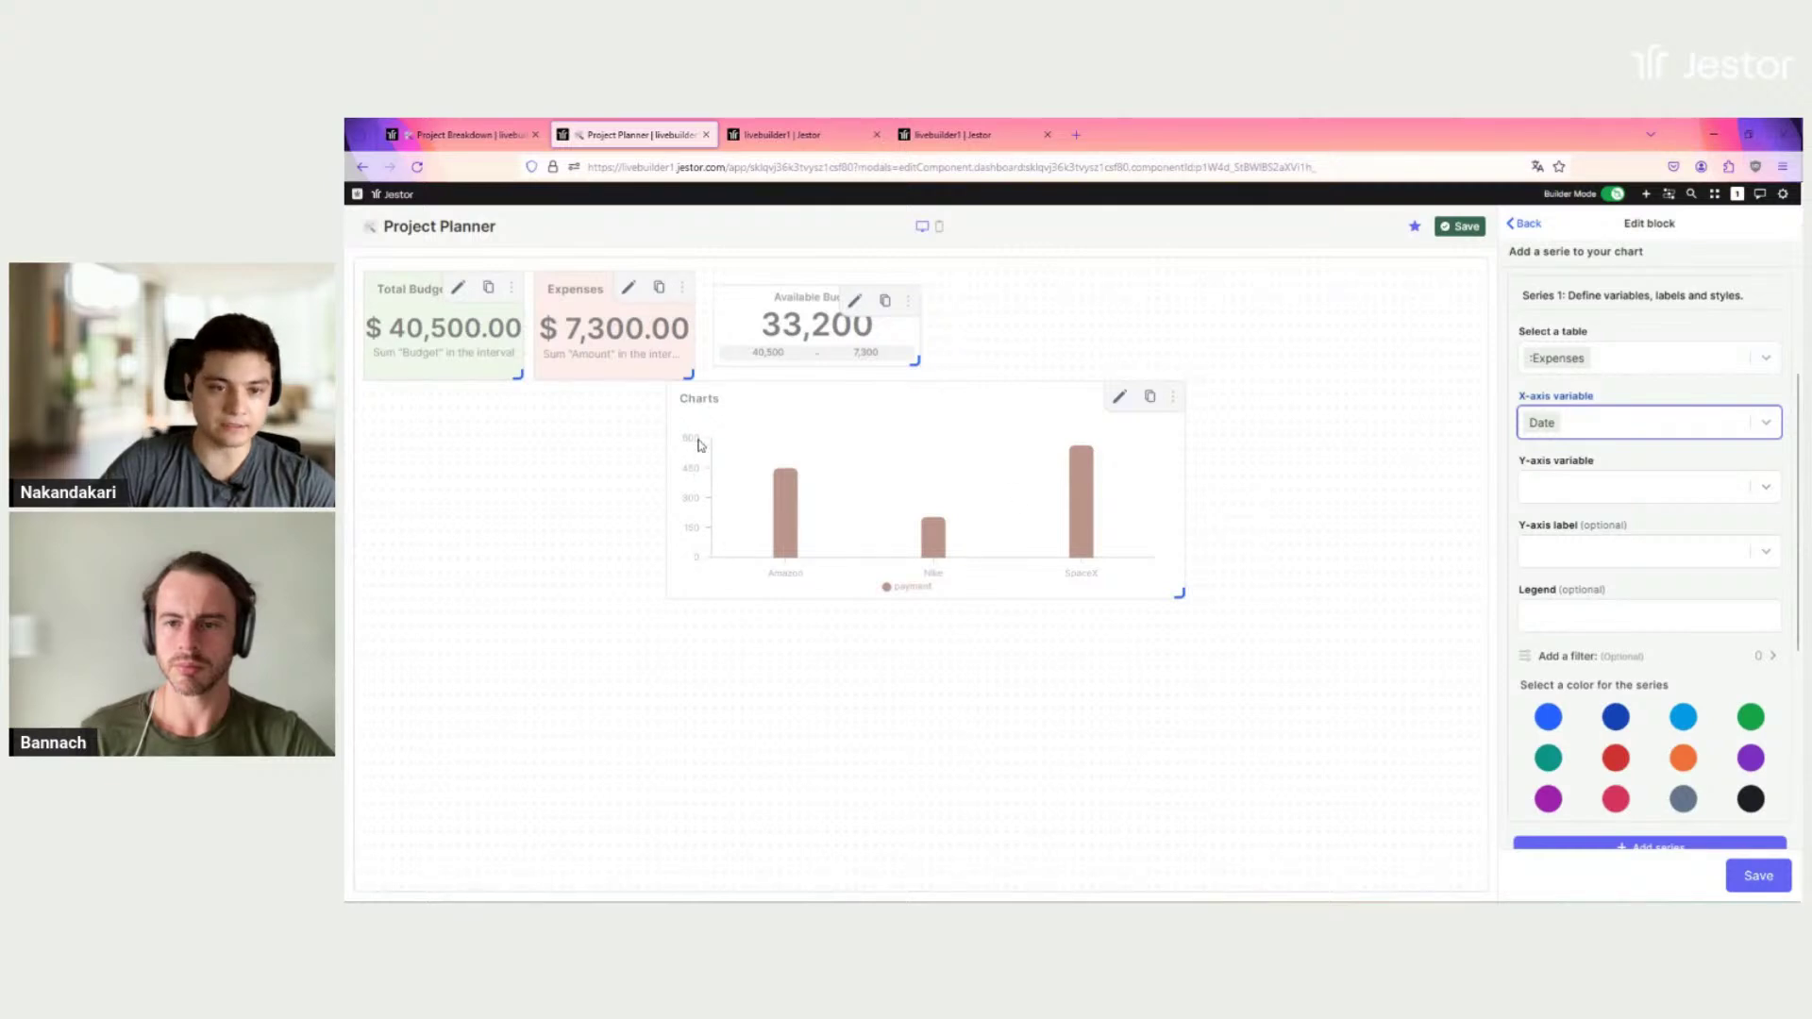
left_click(1639, 489)
scroll(1559, 692, "down", 2)
left_click(1615, 676)
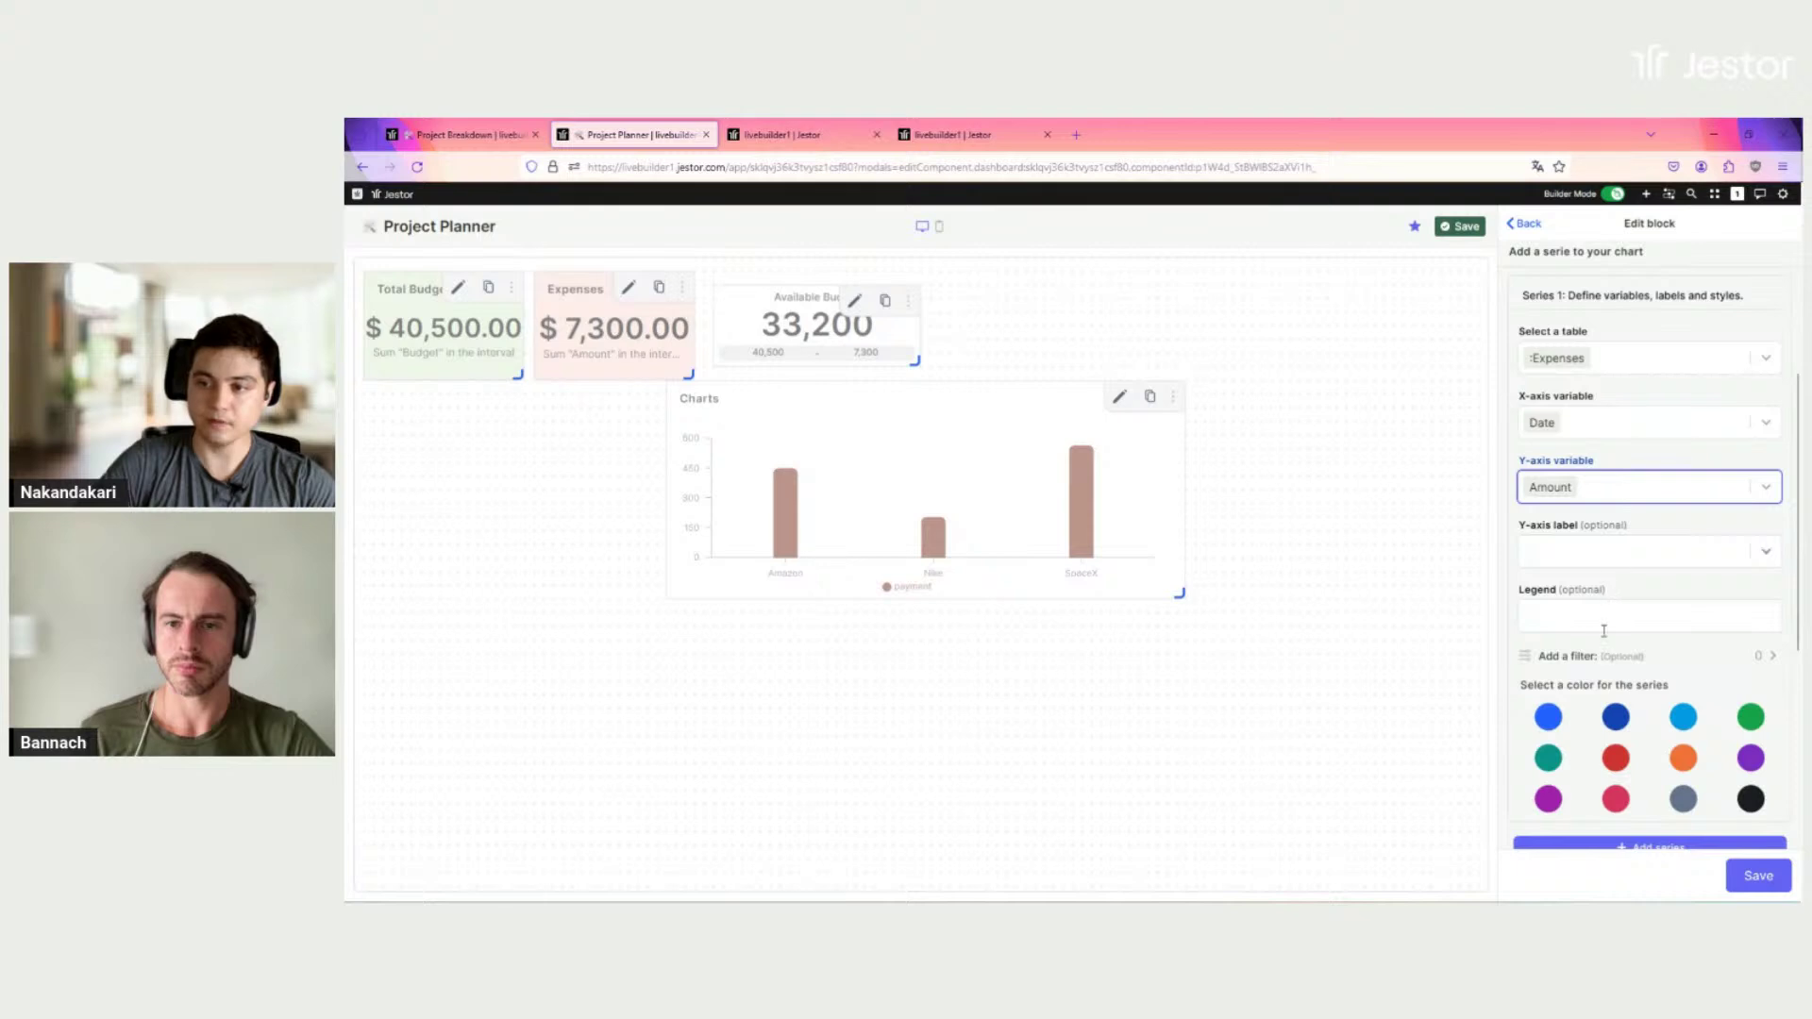
Step: Give the chart series the legend Amount and an orange color
left_click(1605, 616)
type("Amount")
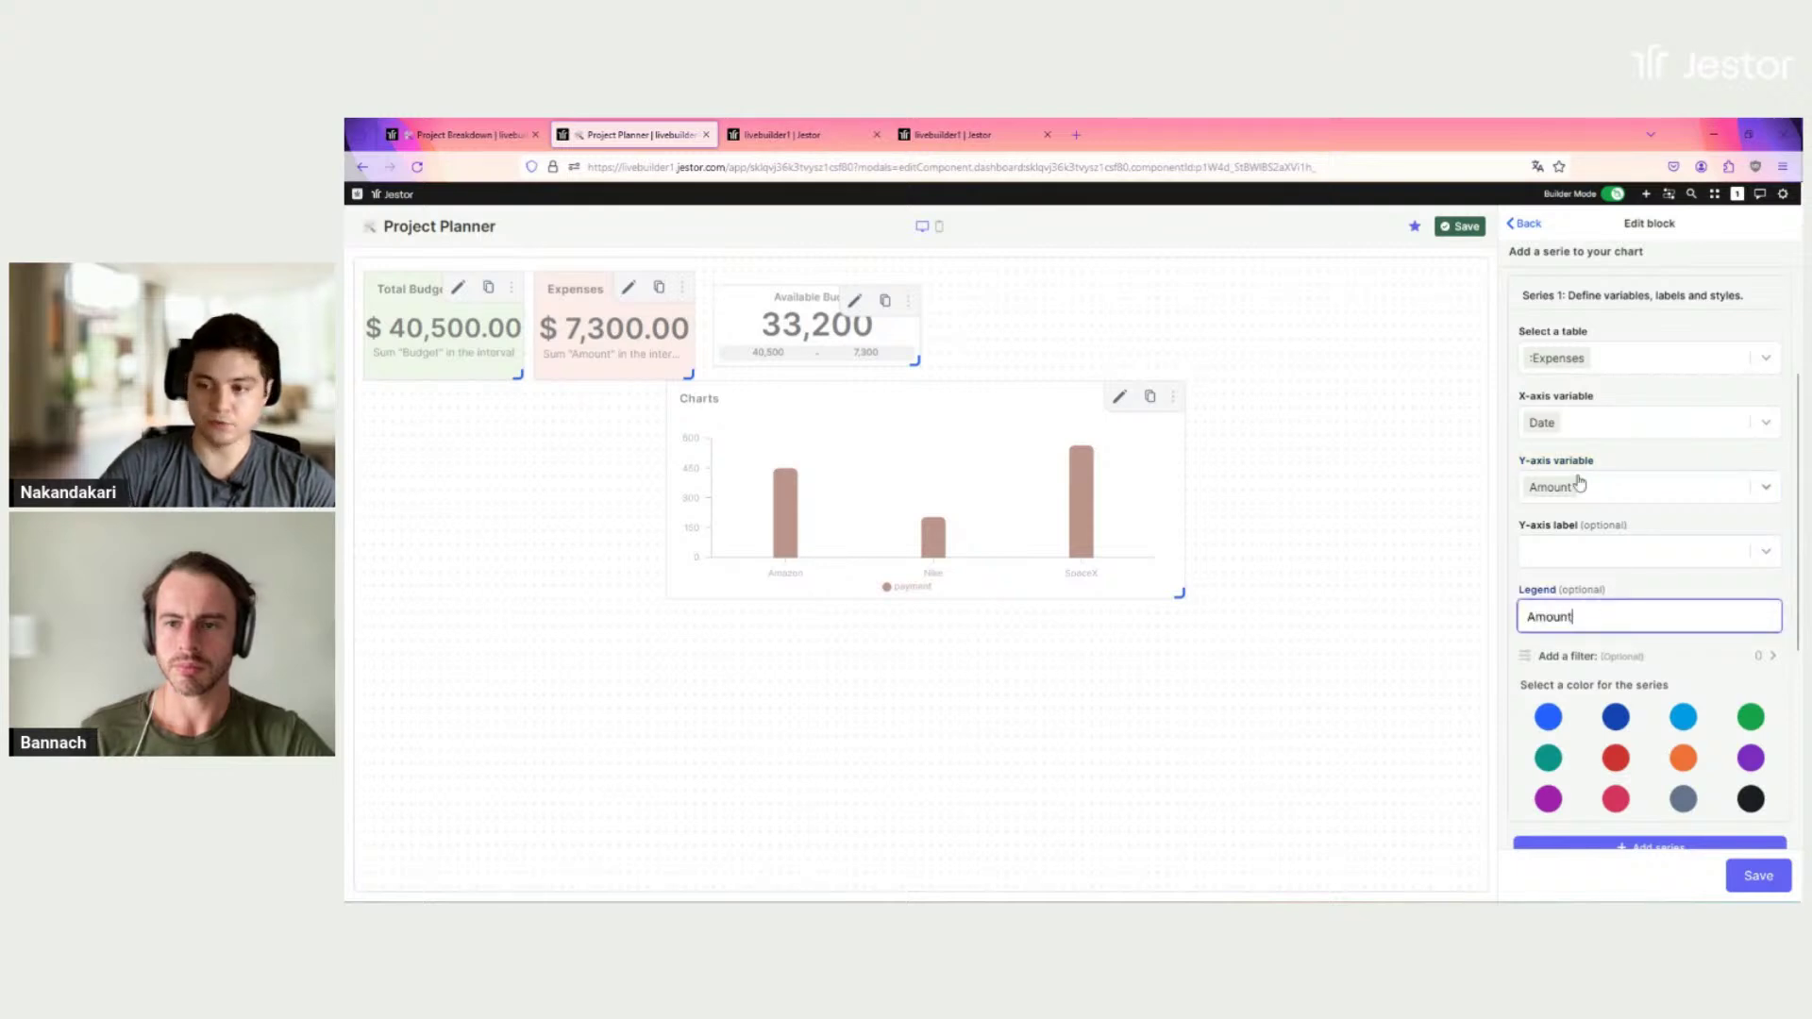
scroll(1622, 520, "down", 2)
left_click(1686, 579)
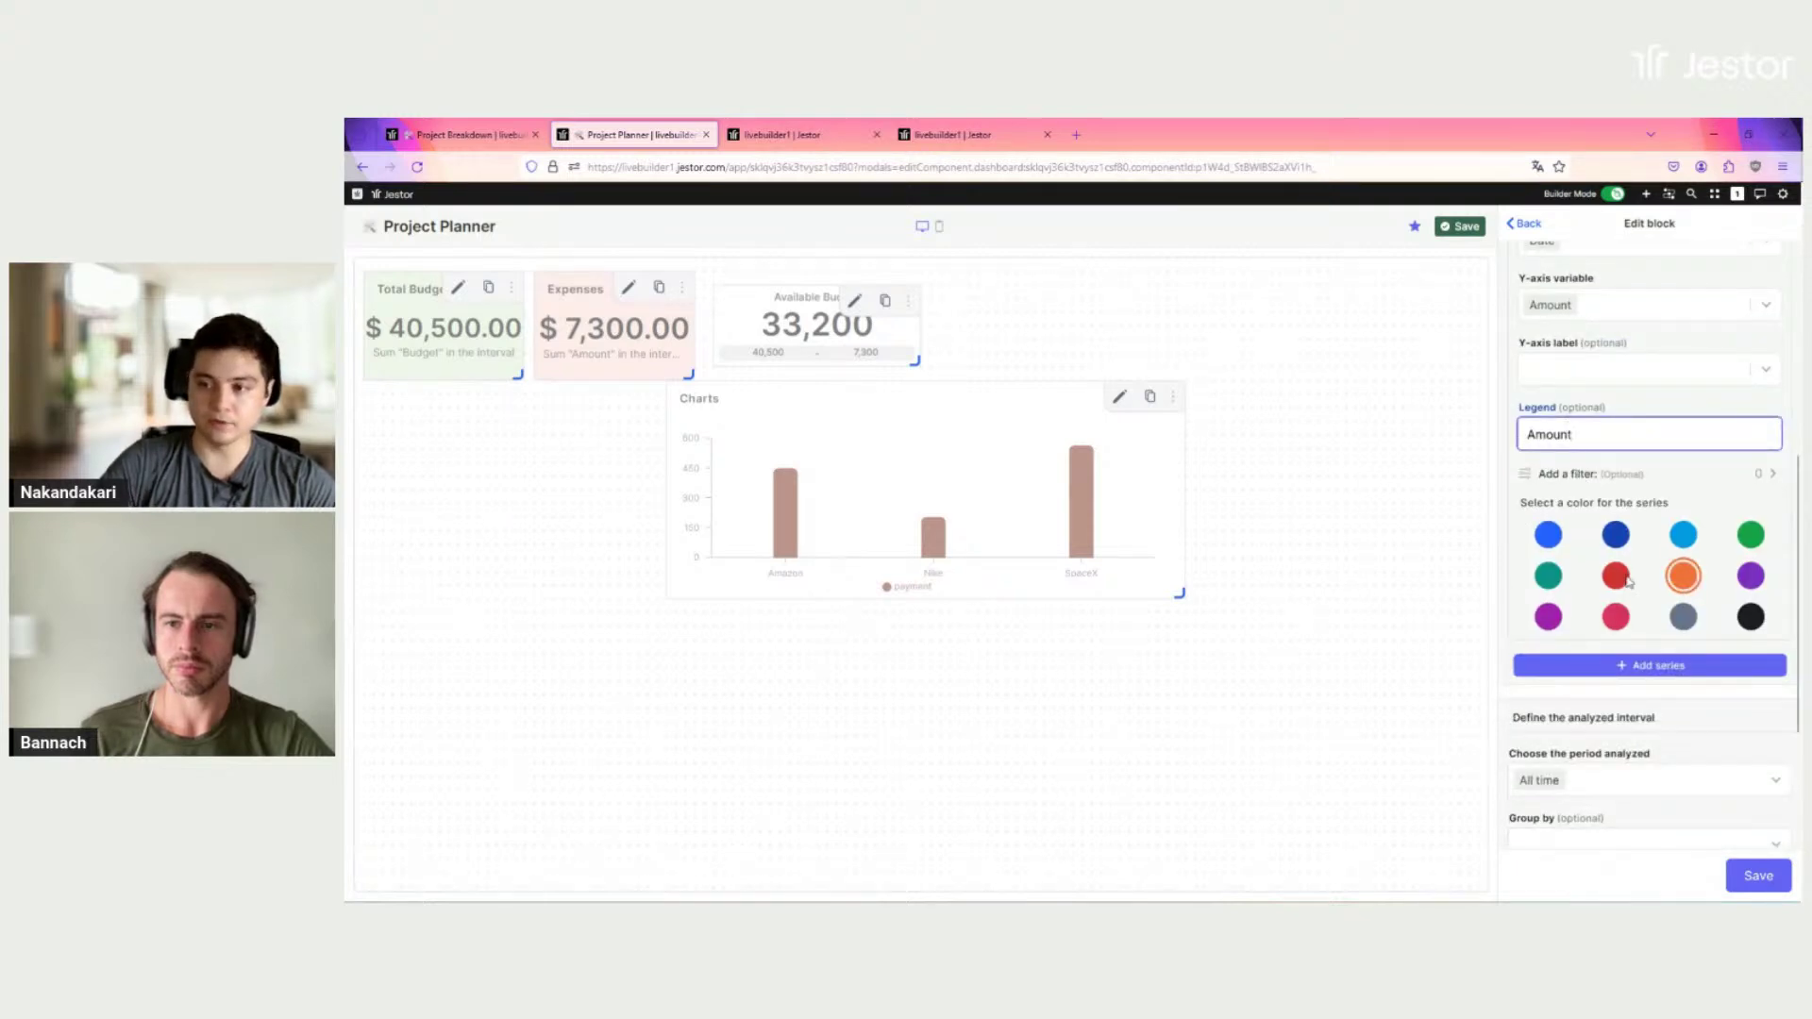
Step: Group the chart by Day, display values on top with the legend hidden, and save the block
scroll(1656, 519, "down", 4)
left_click(1588, 492)
left_click(1574, 526)
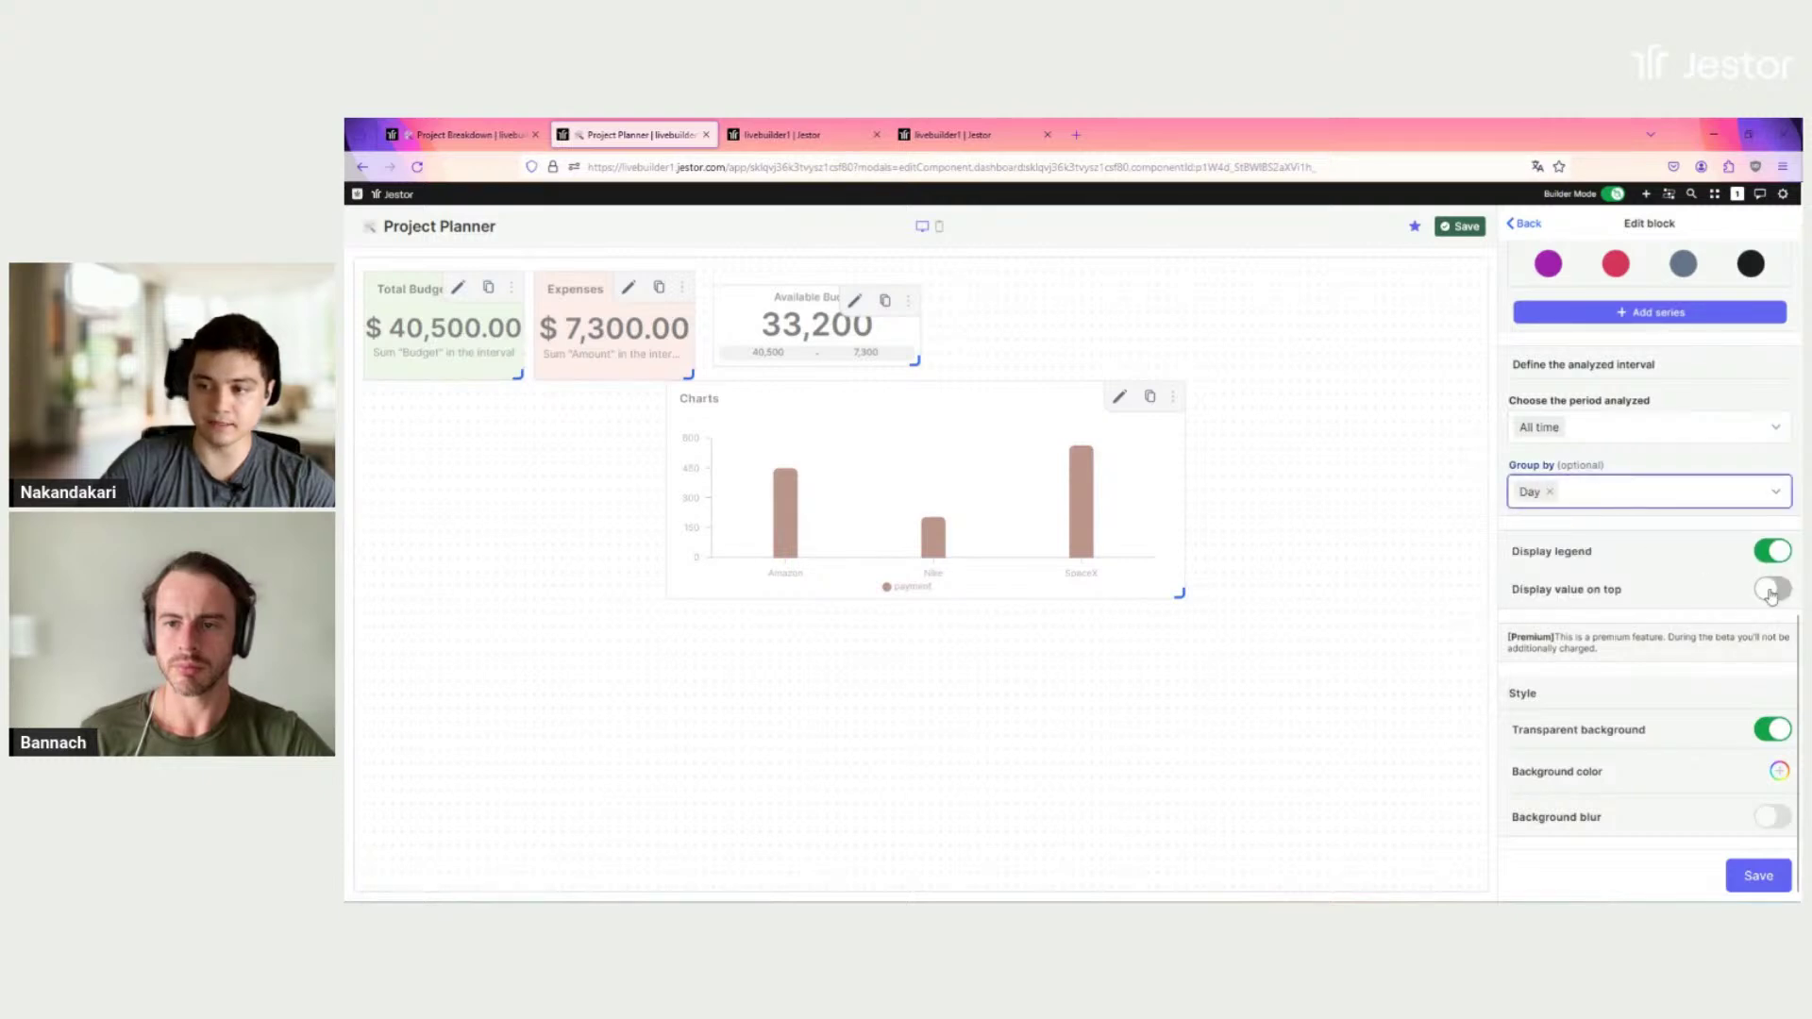
left_click(1770, 587)
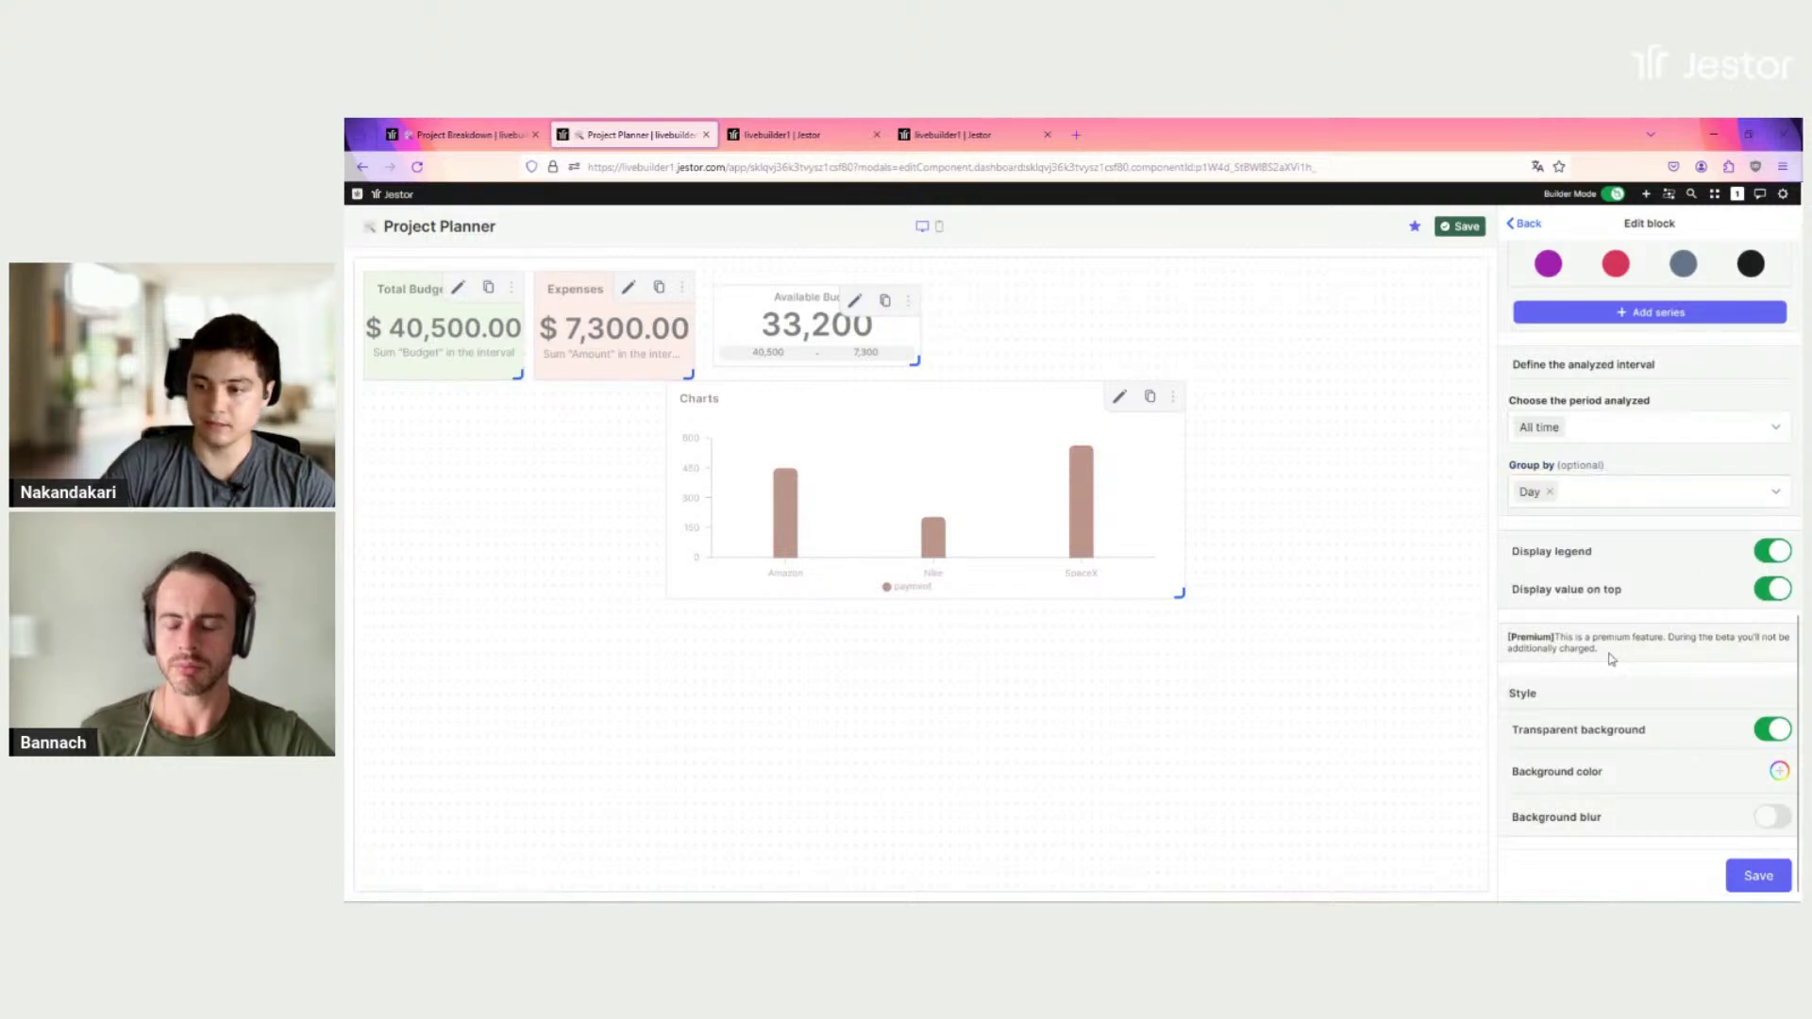
left_click(1773, 556)
left_click(1758, 875)
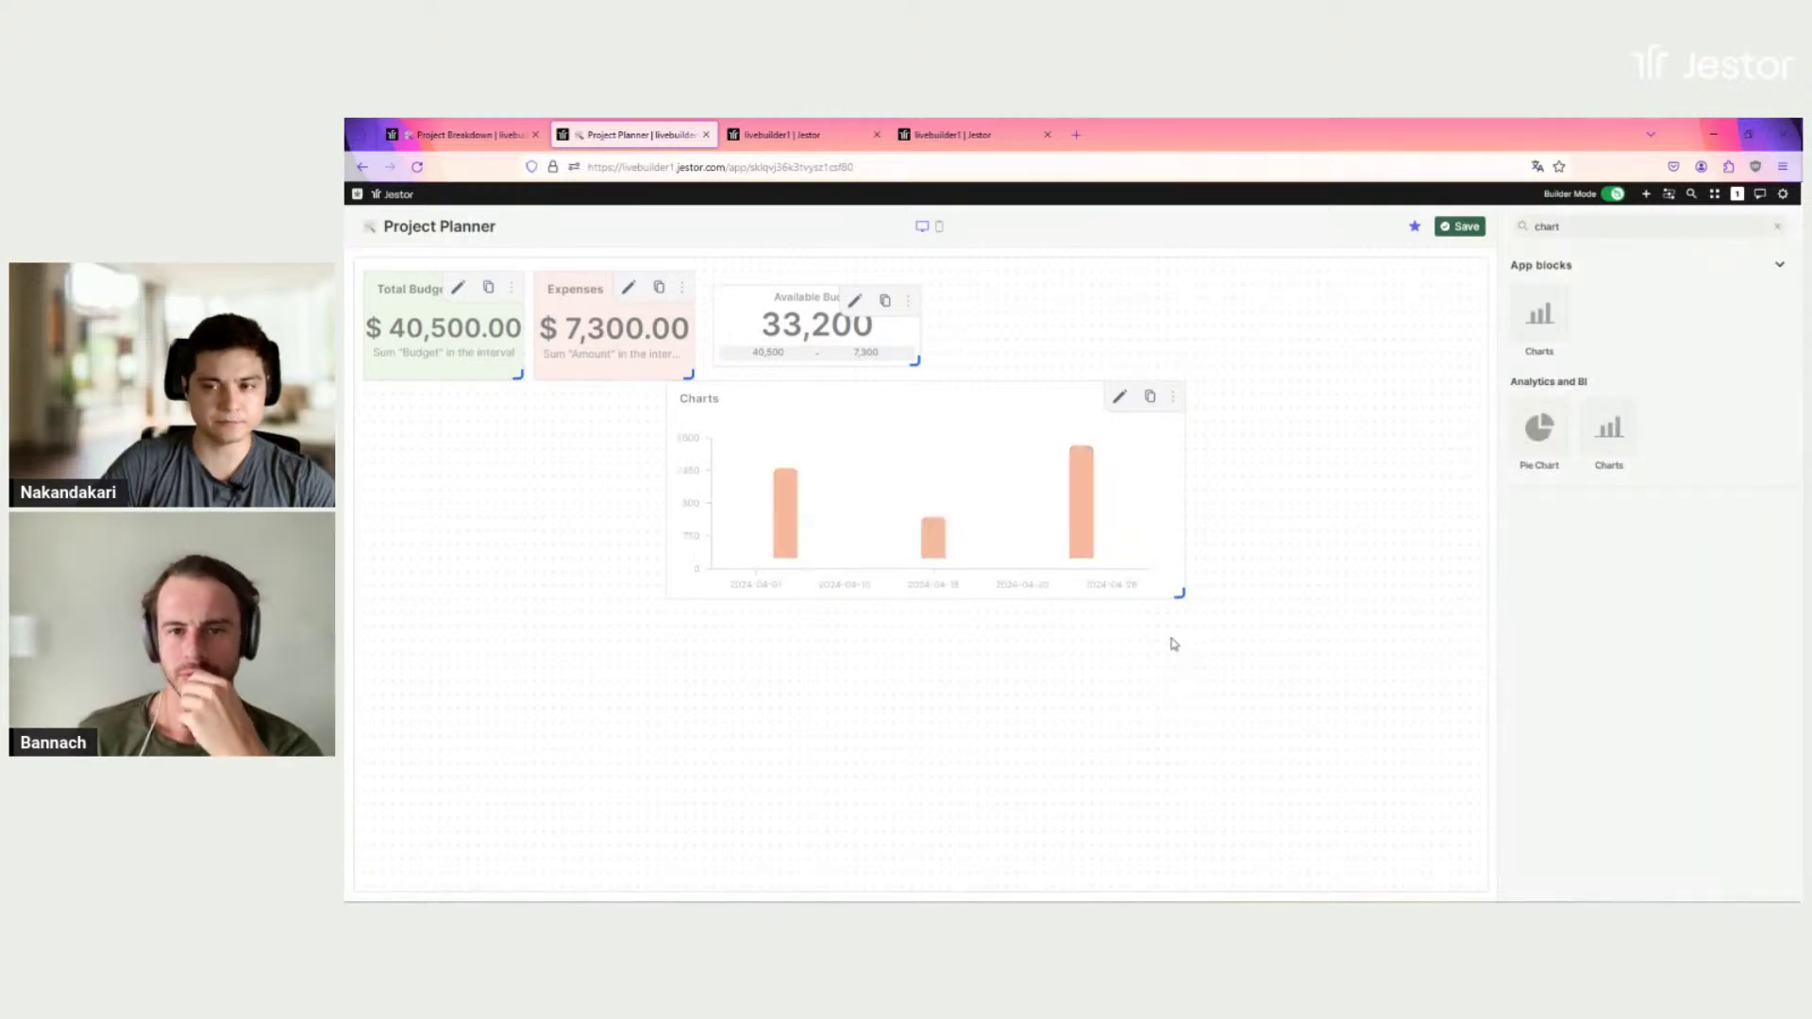
Step: Resize the Expenses by Day chart and place it beside Available Budget, filling the rest of the indicator row
left_click_drag(1180, 594, 1265, 564)
mouse_move(1133, 456)
left_mouse_down()
mouse_move(1194, 439)
mouse_move(1166, 461)
left_mouse_up()
left_click_drag(1406, 567, 1312, 578)
left_click_drag(954, 486, 1085, 396)
left_click_drag(1461, 451, 1470, 408)
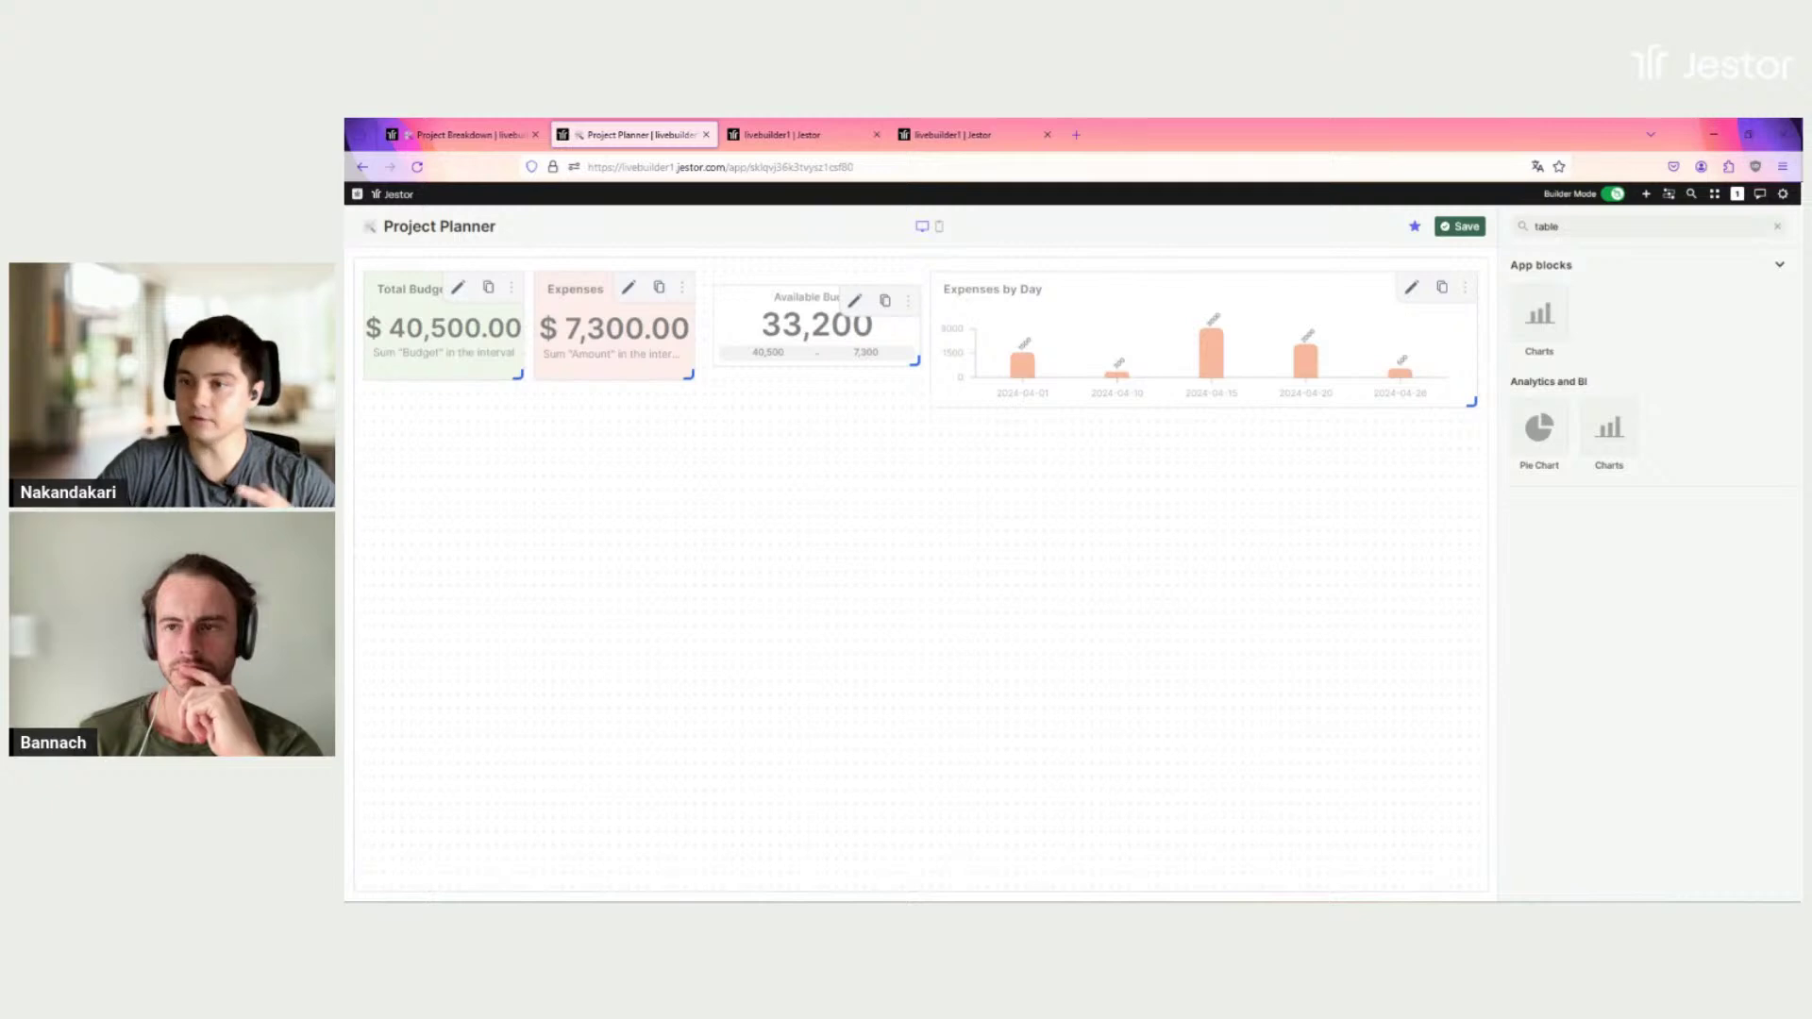
Step: Search the app blocks for "table", add a Table block below the indicators, and name it Project Planning
left_click(1545, 318)
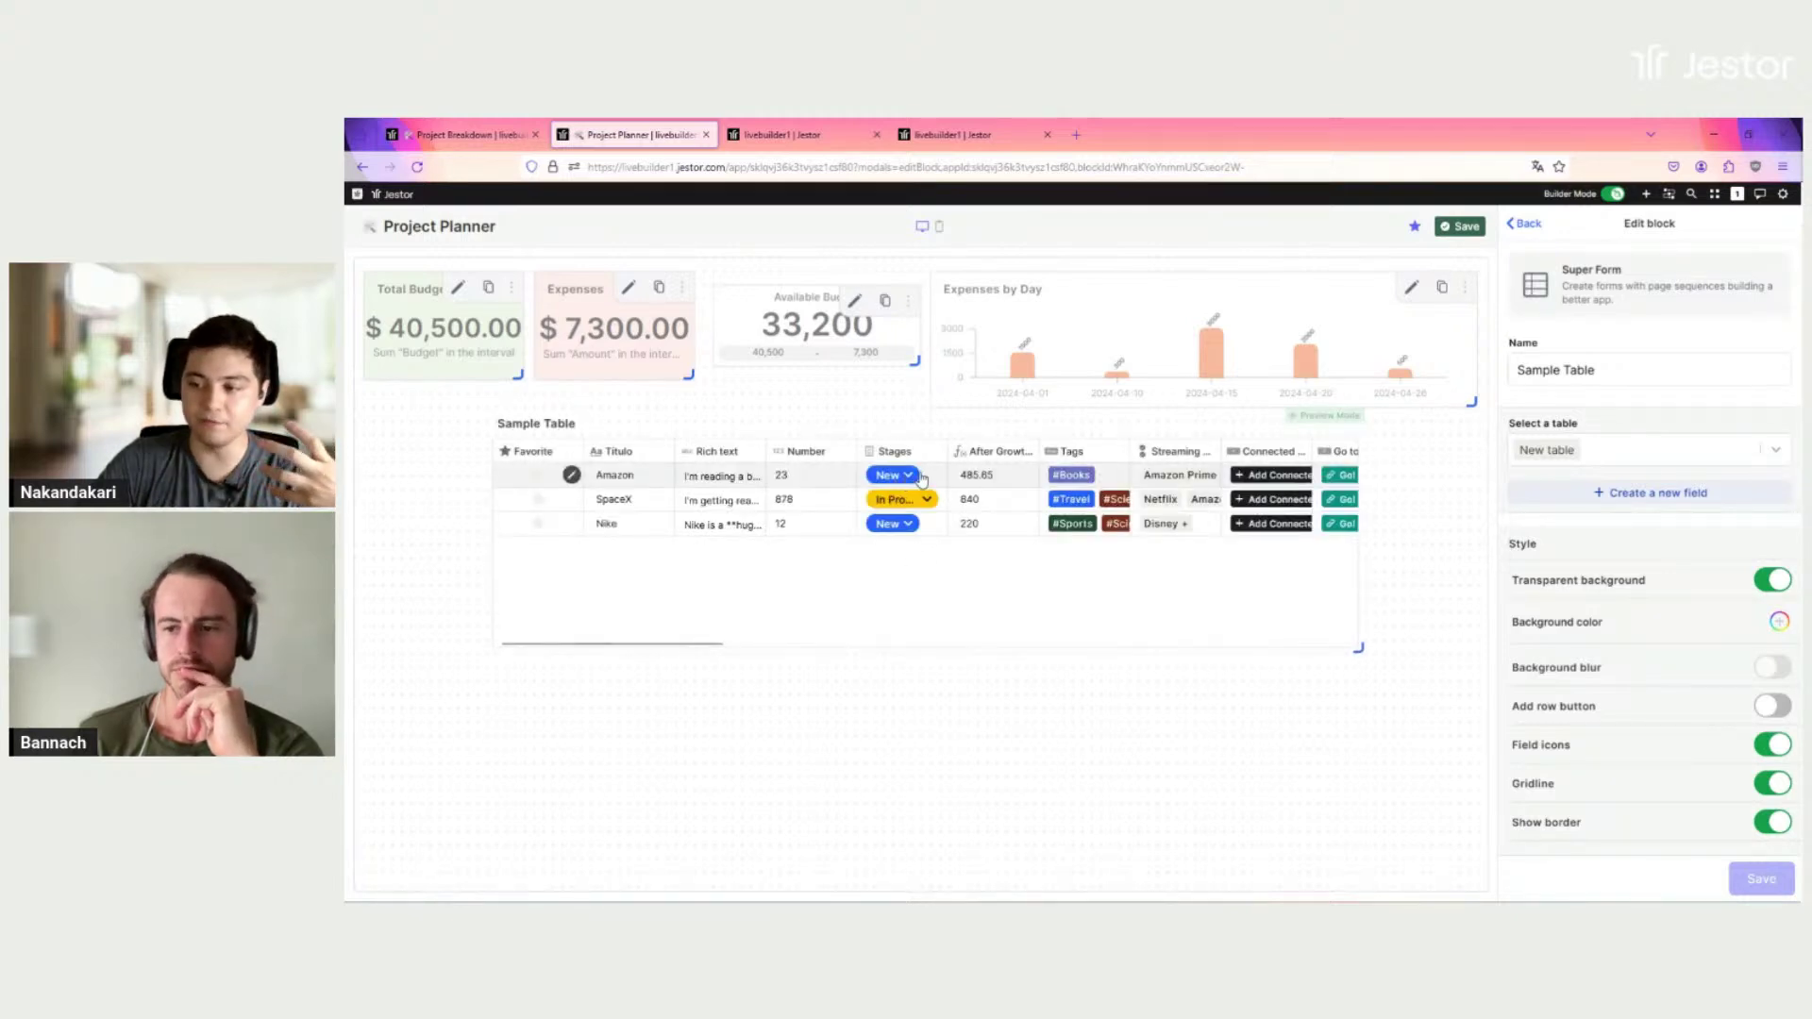
left_click_drag(953, 477, 844, 497)
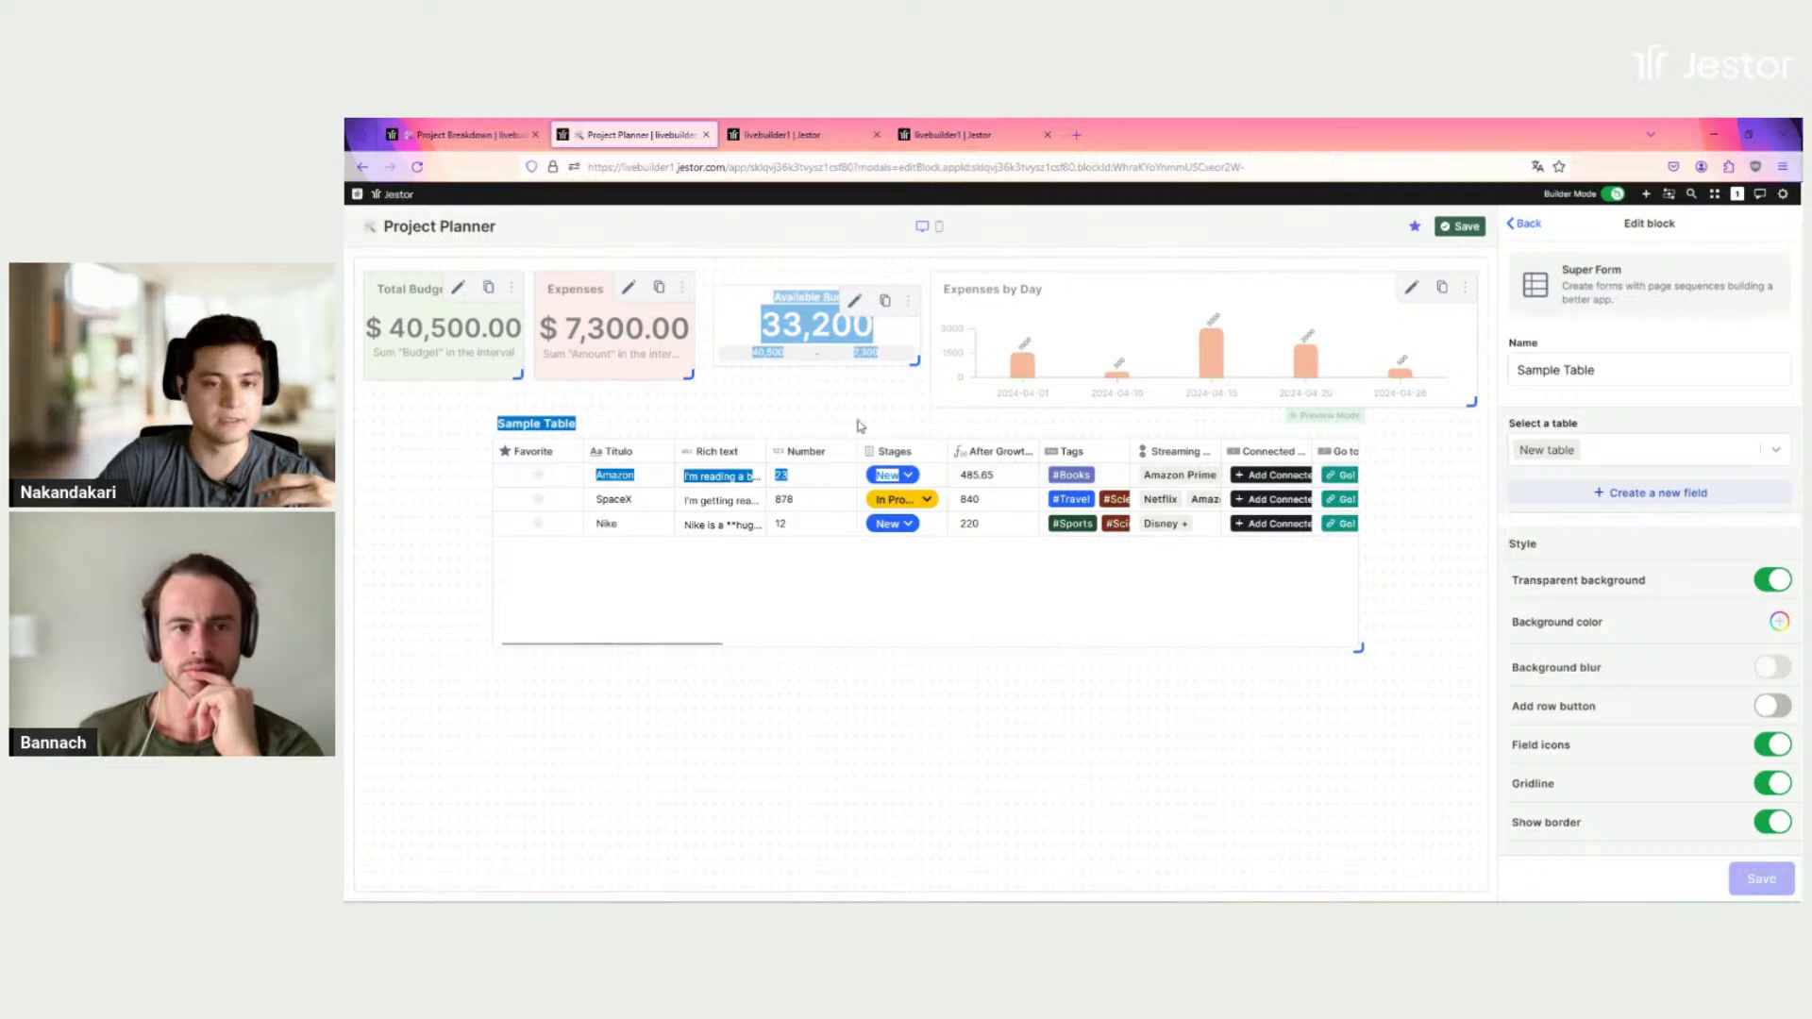
left_click(858, 425)
left_click(1588, 369)
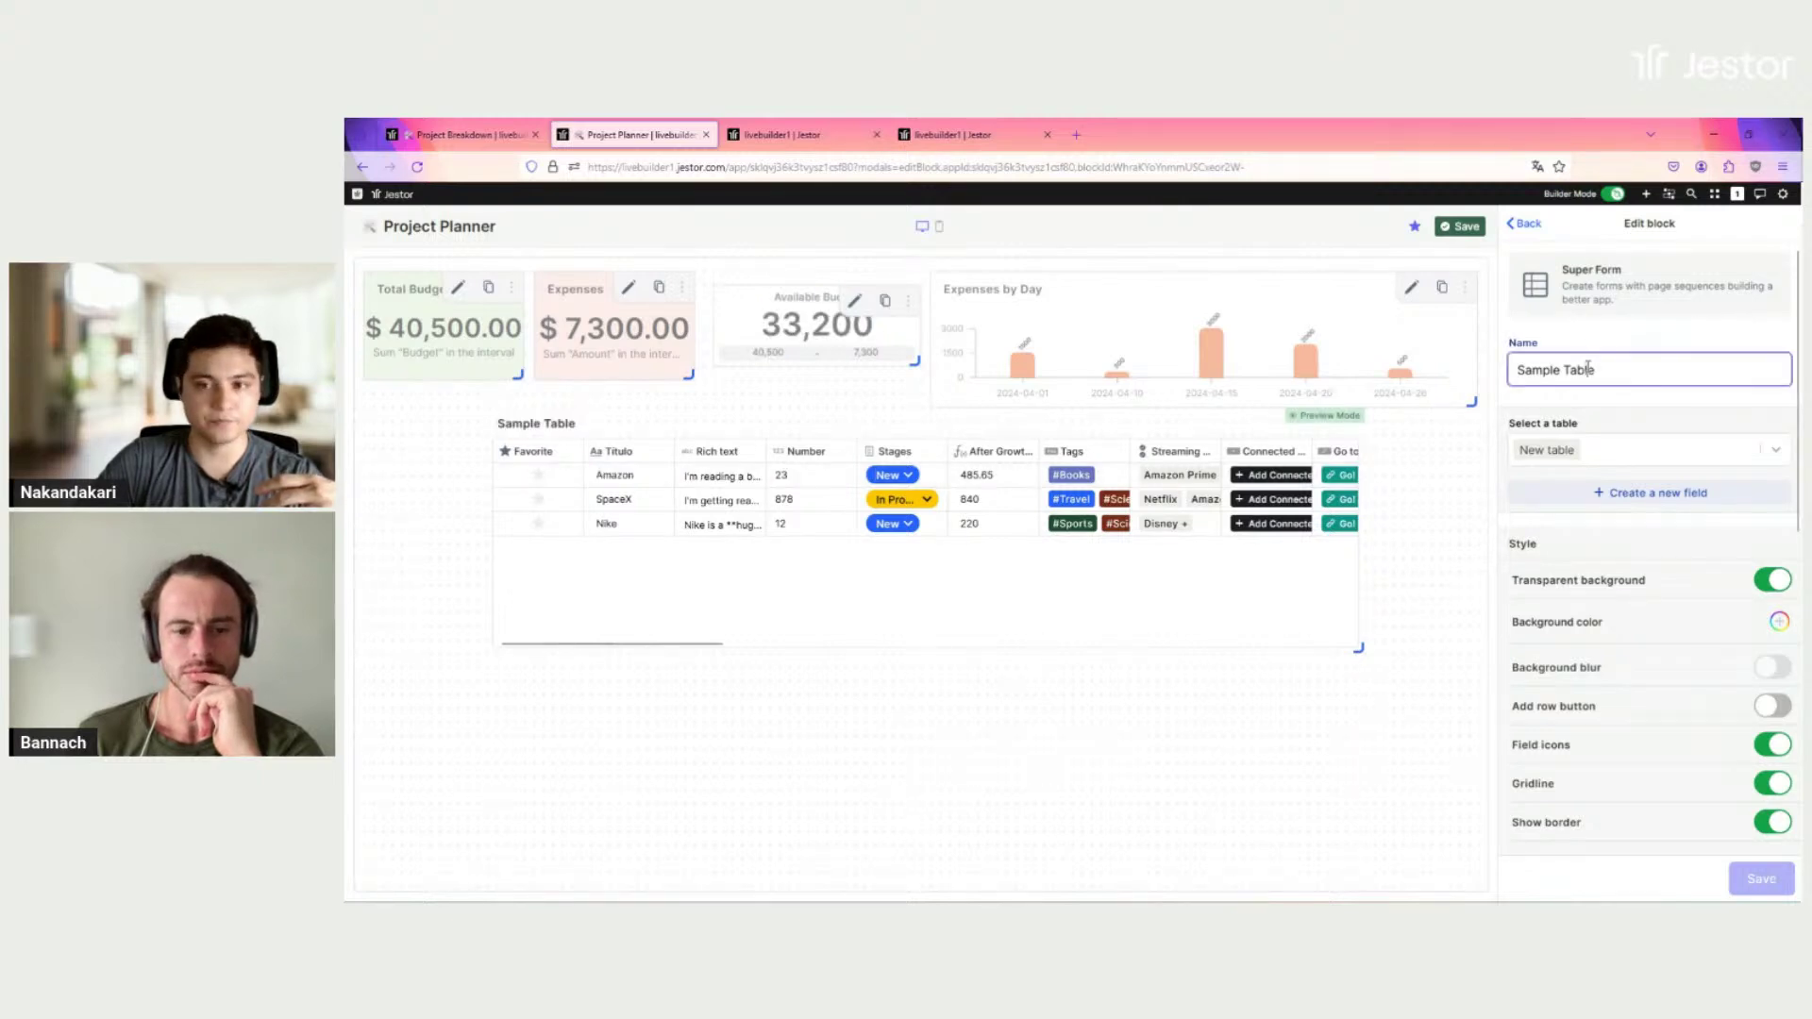
triple_click(1589, 369)
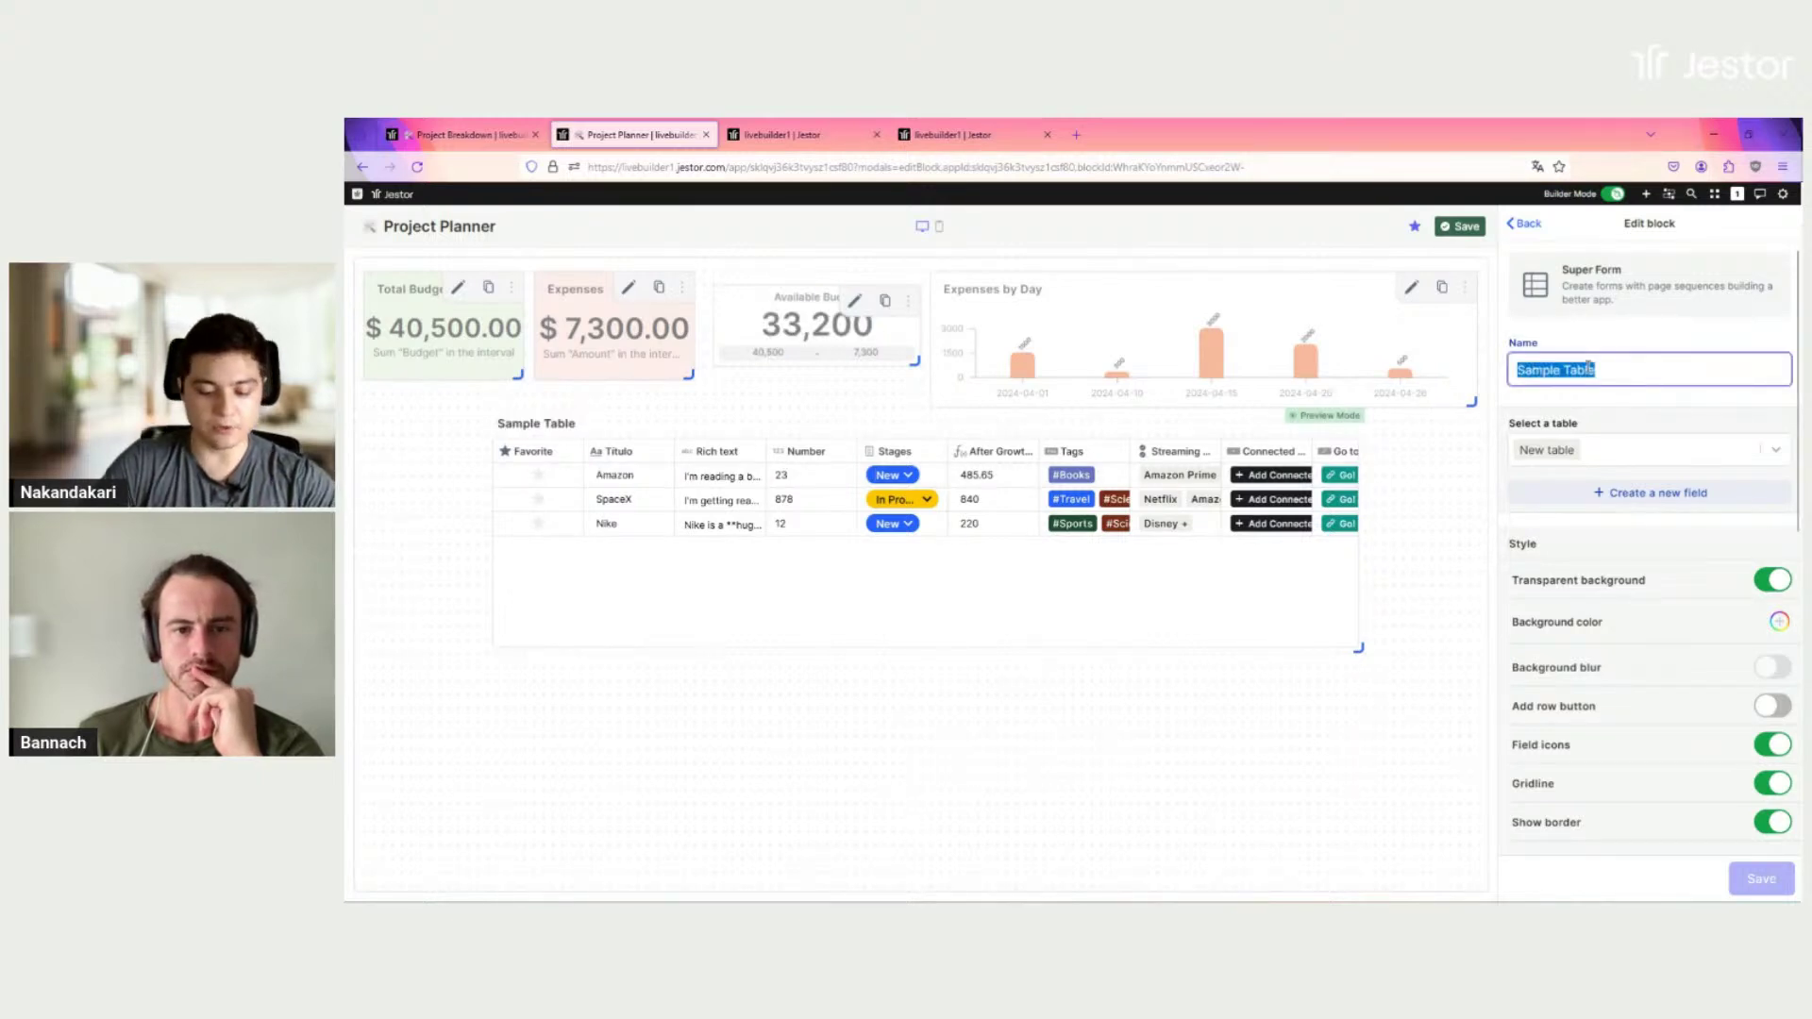
type("Project Planning")
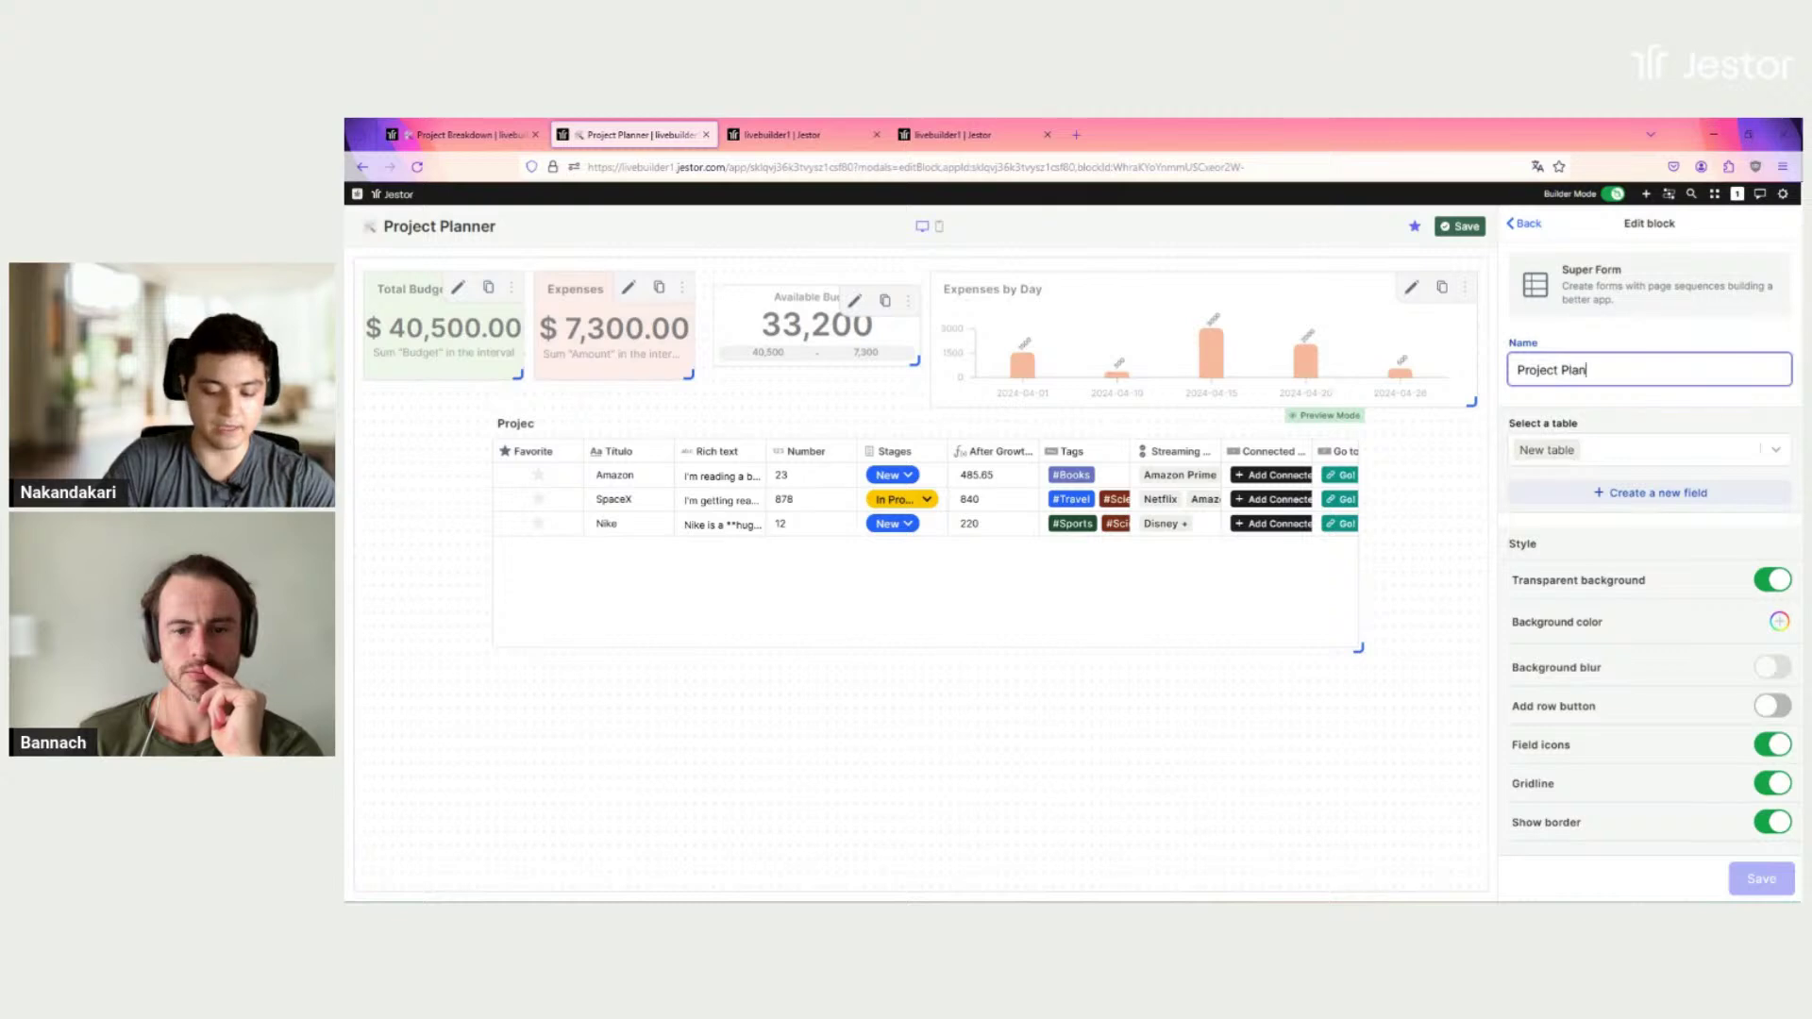
Step: Set the source of the Project Planning block to the Project Cost Breakdown table
left_click(1604, 457)
type("proj")
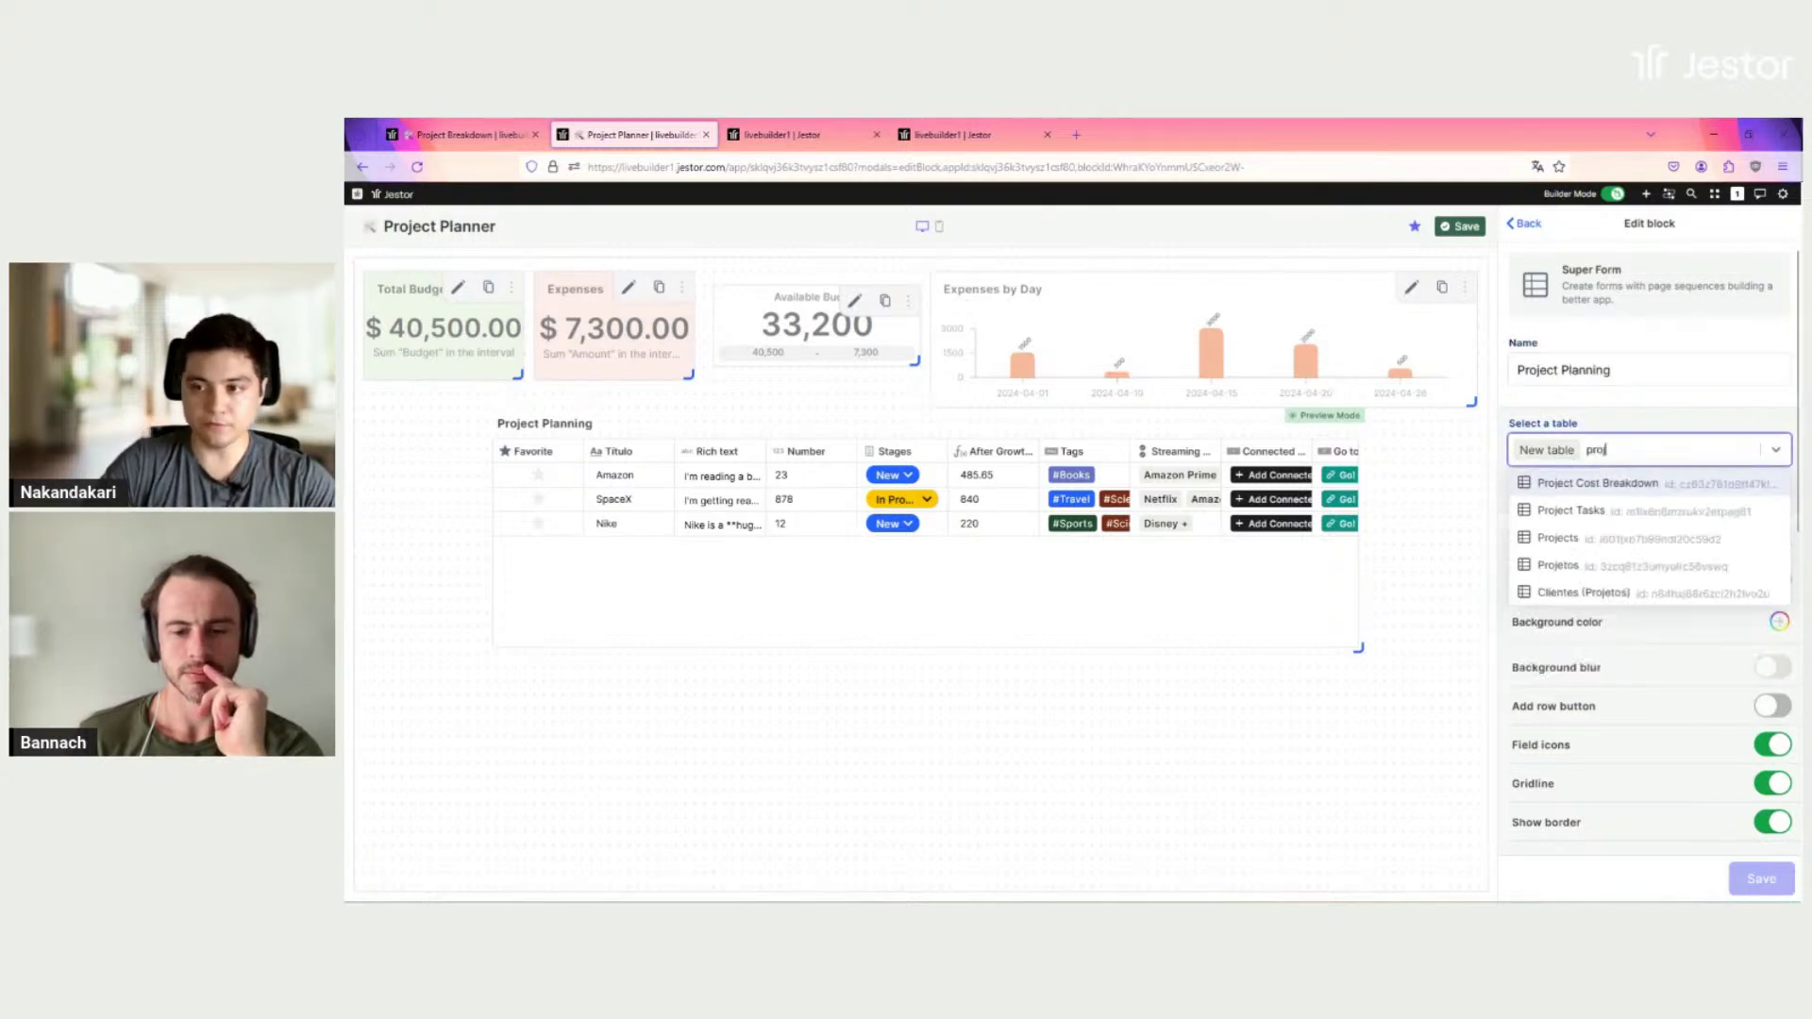
left_click(1625, 494)
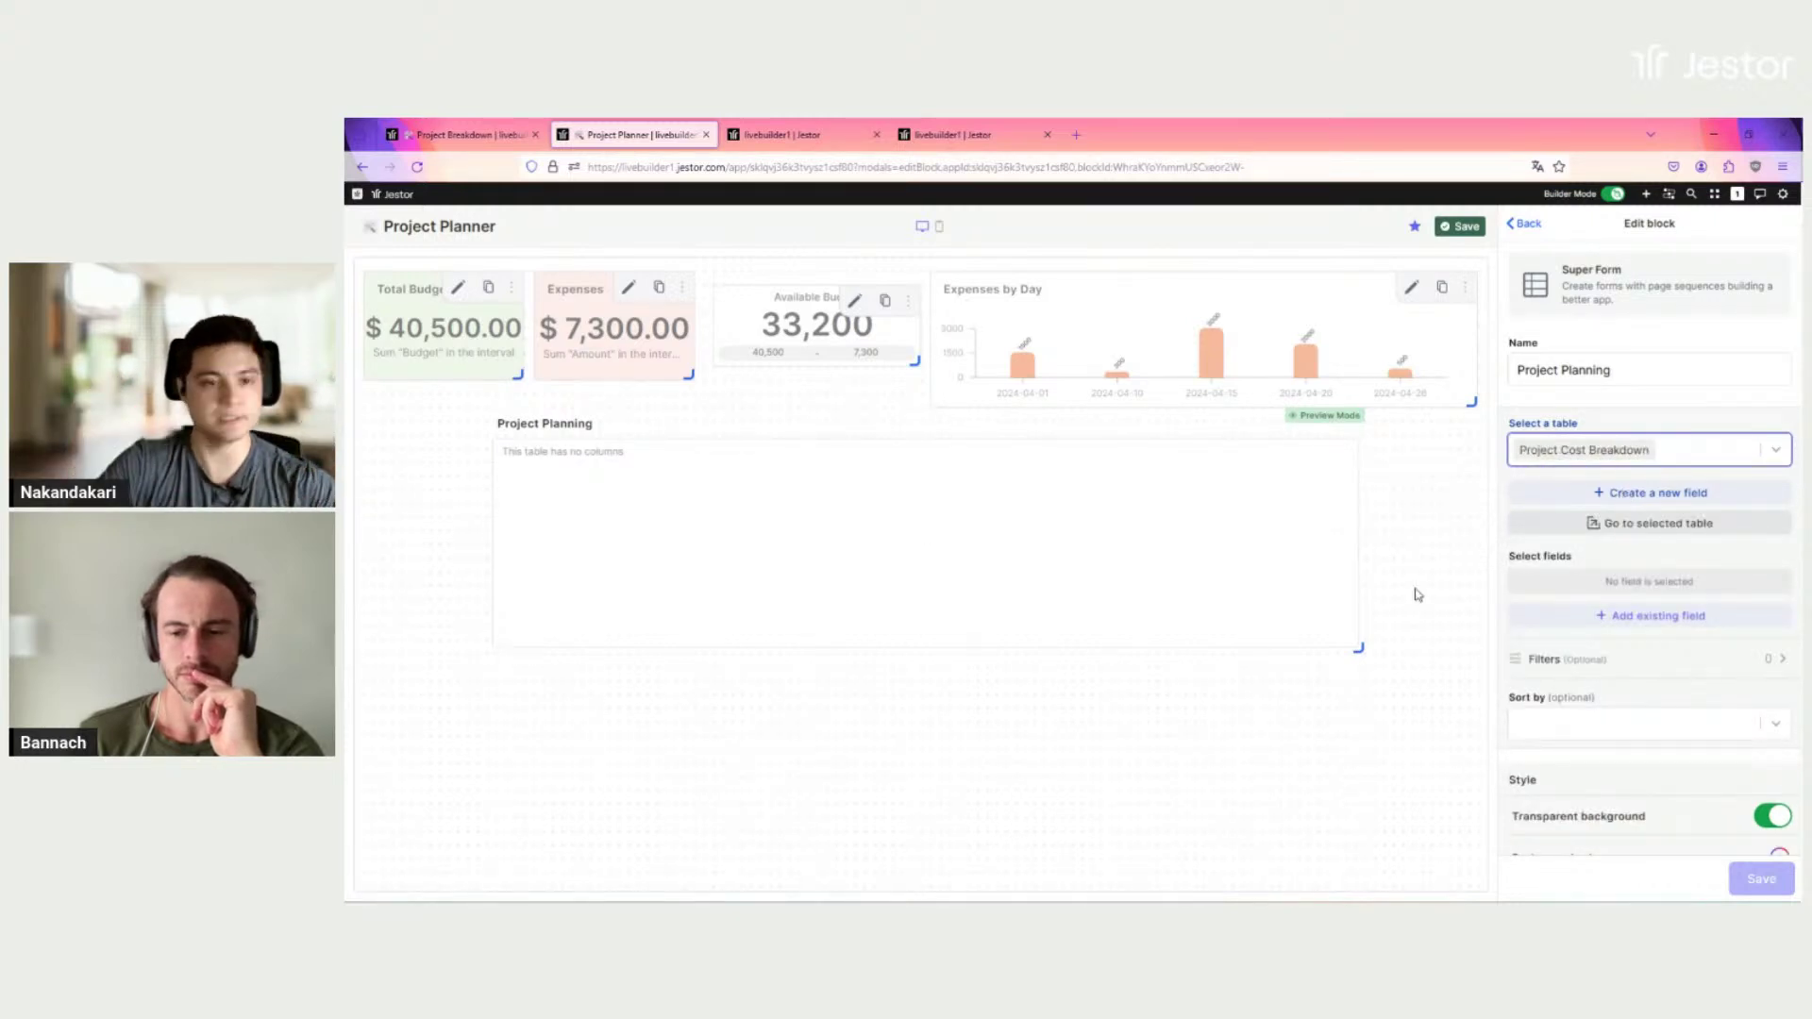
Step: Add the Title, Budget, Total Costs, Status, Favorite, Description and Attachments fields to the Project Planning table
left_click(1619, 630)
left_click(1589, 646)
left_click(1580, 757)
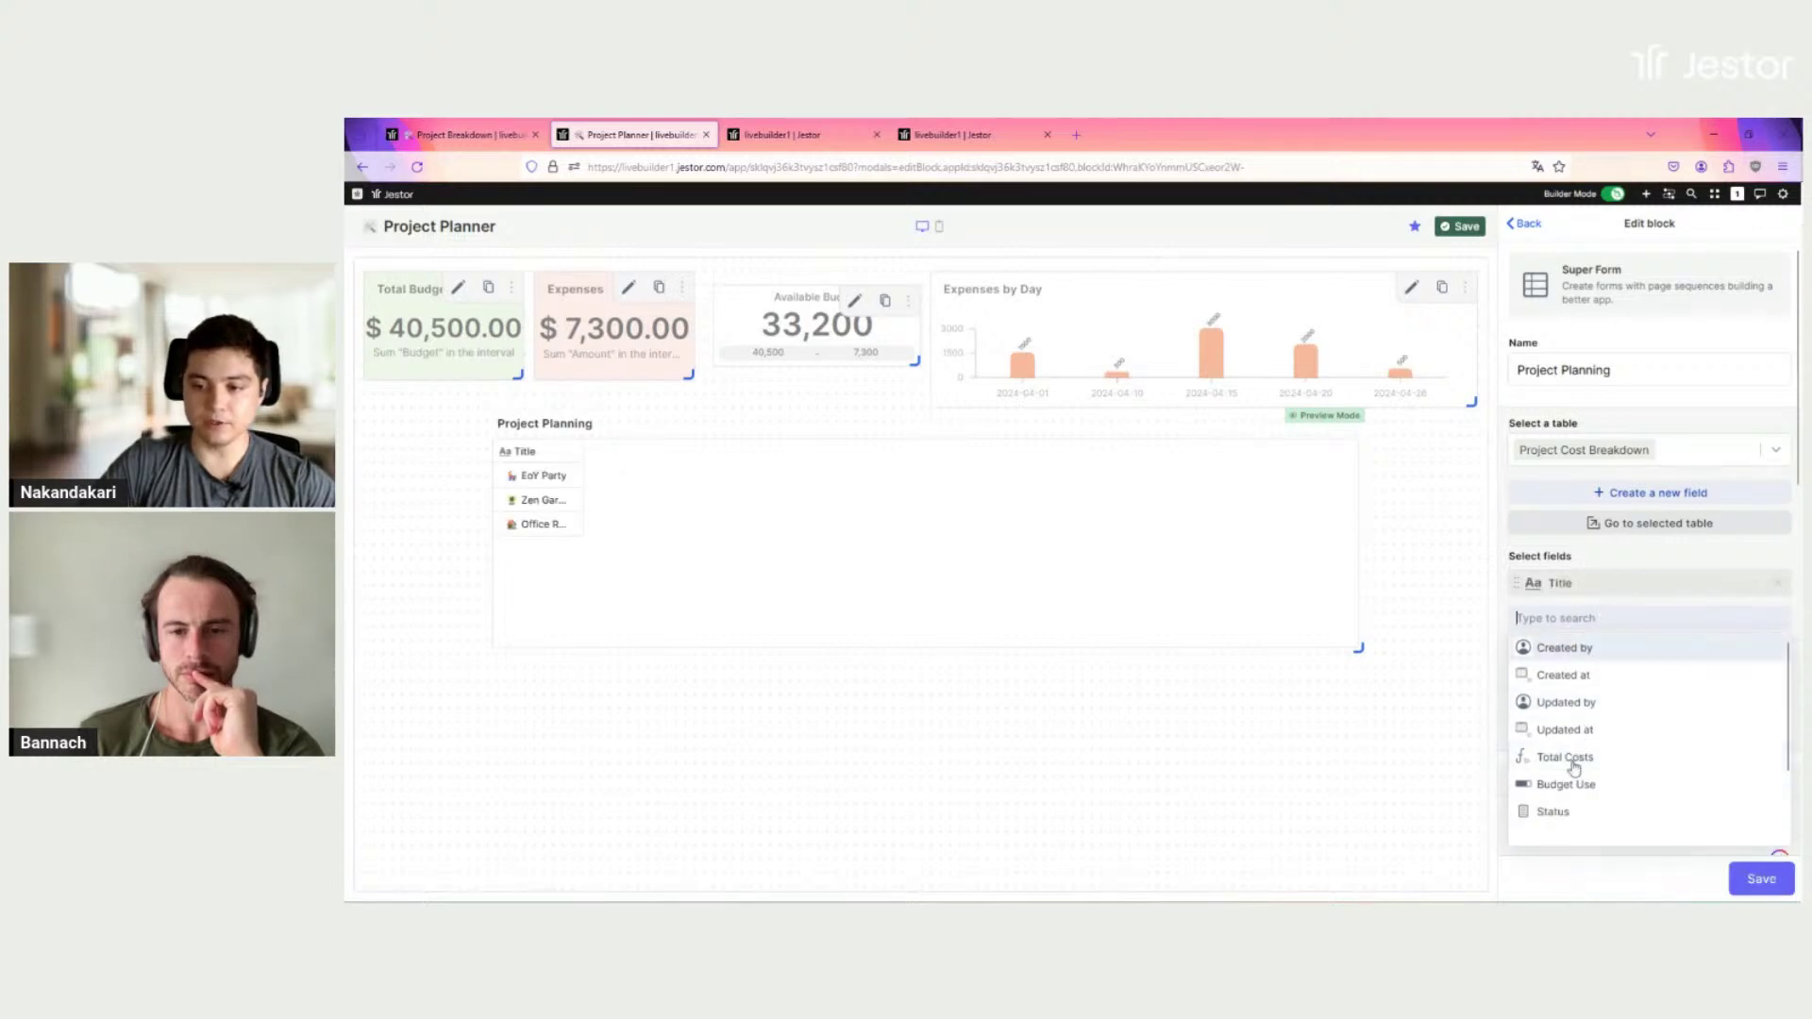
left_click(1595, 795)
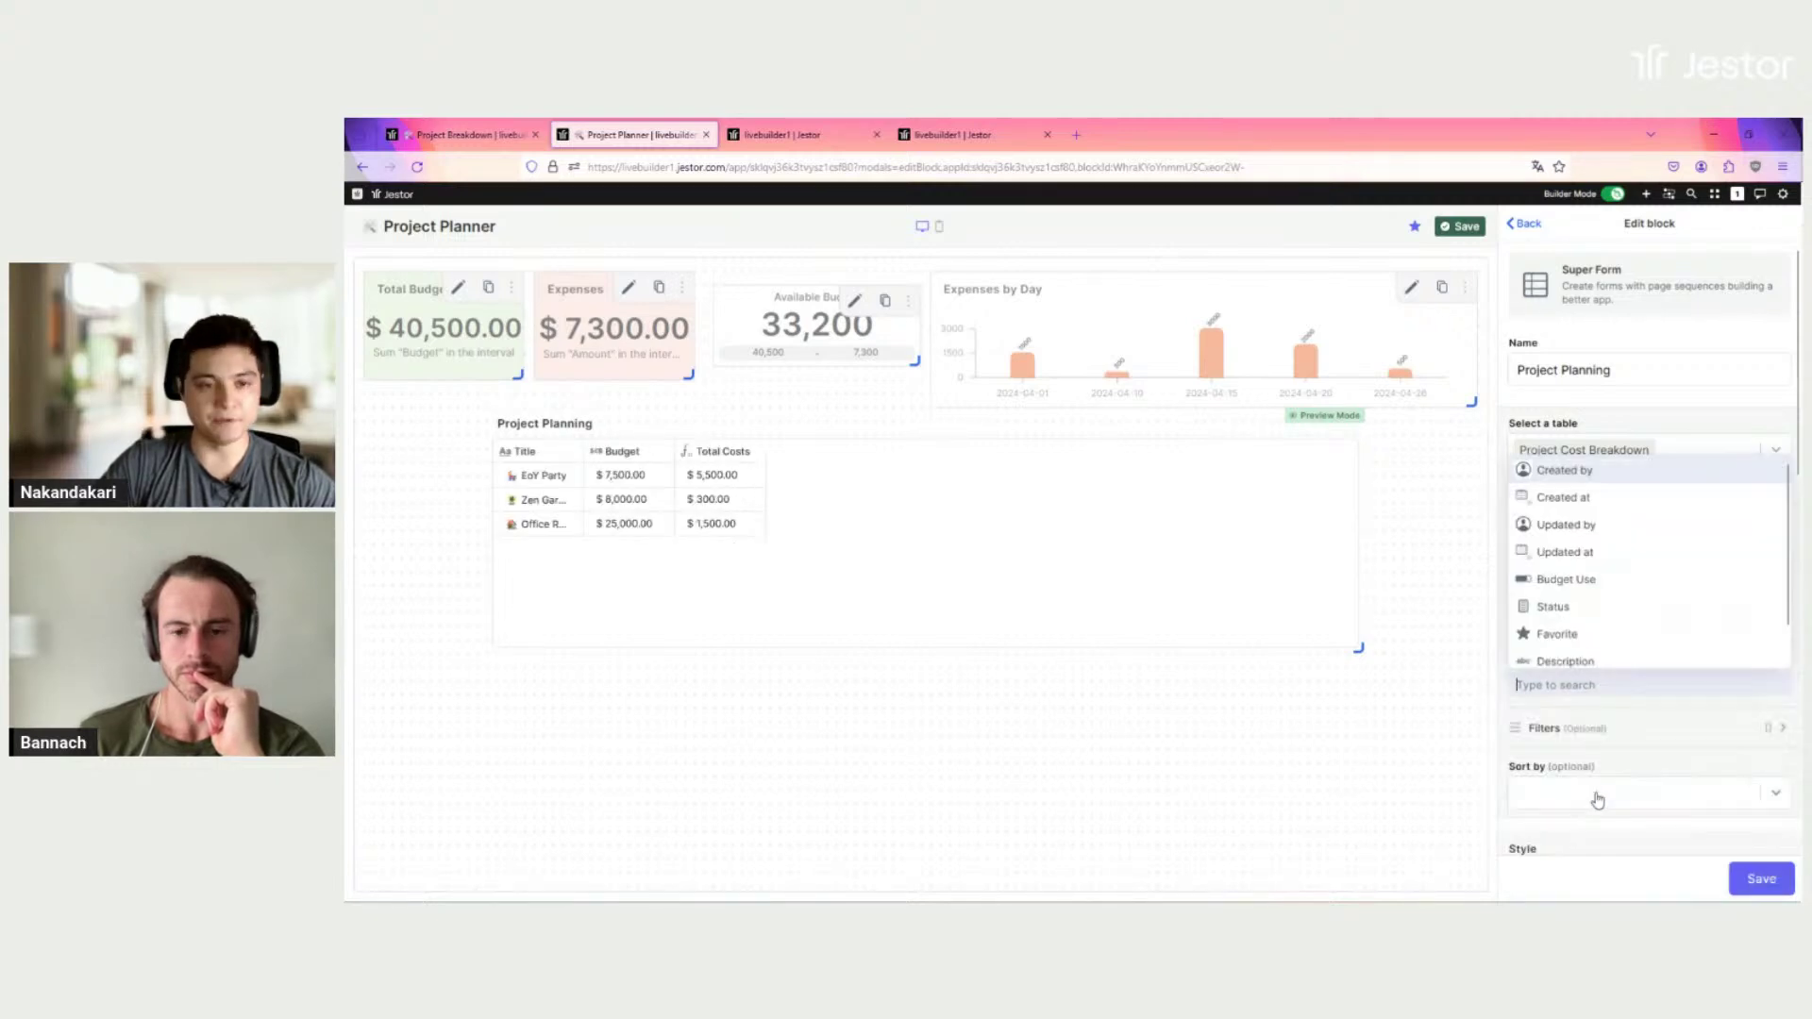
left_click(1602, 583)
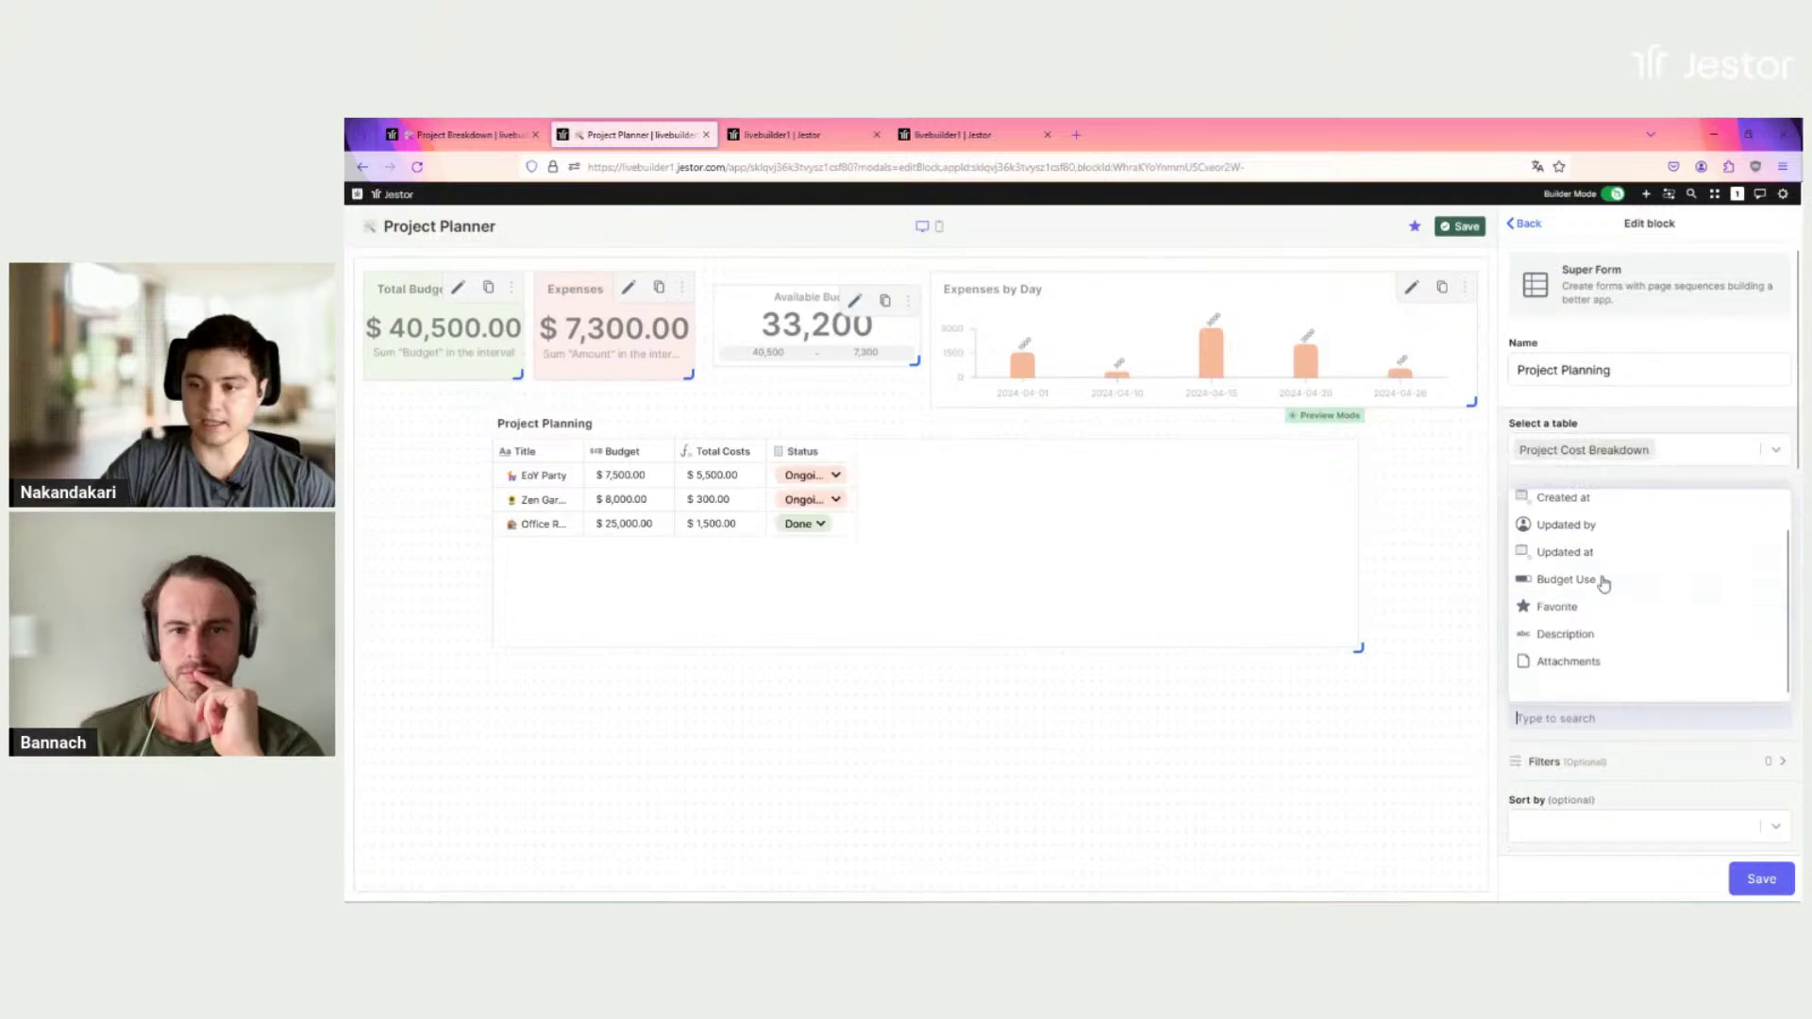
left_click(1562, 635)
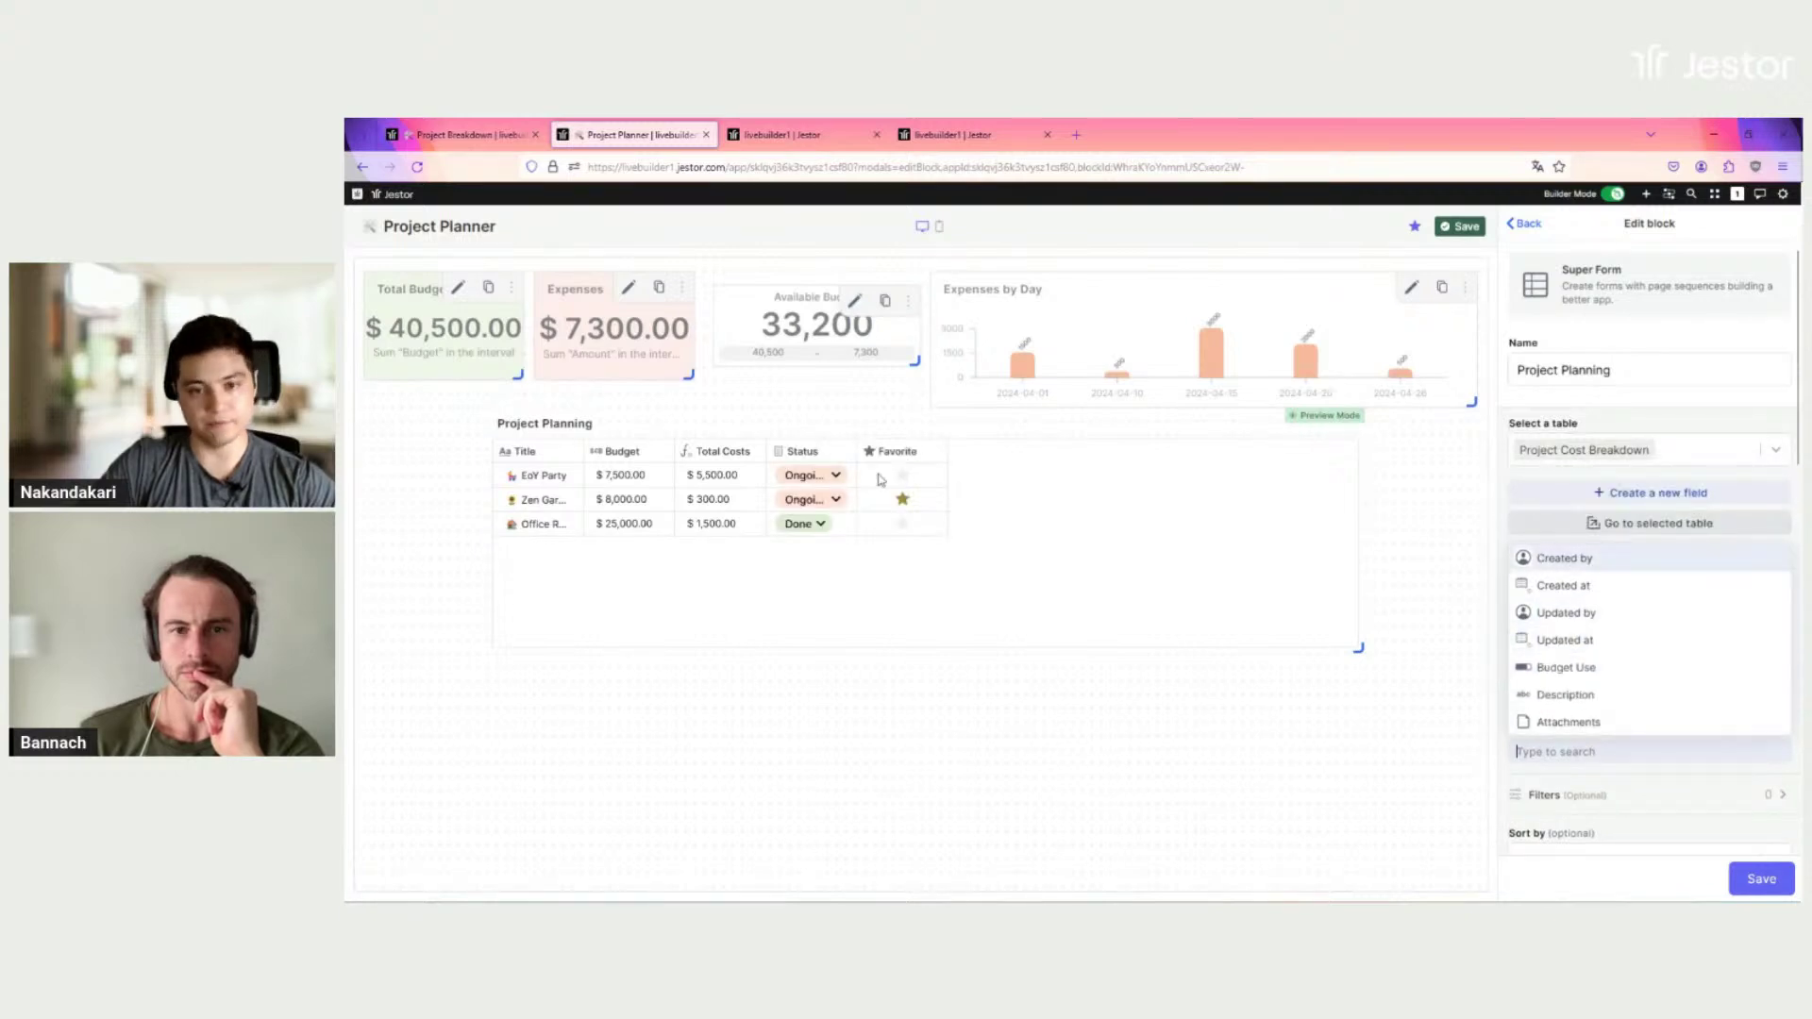
left_click(1572, 696)
left_click(1577, 755)
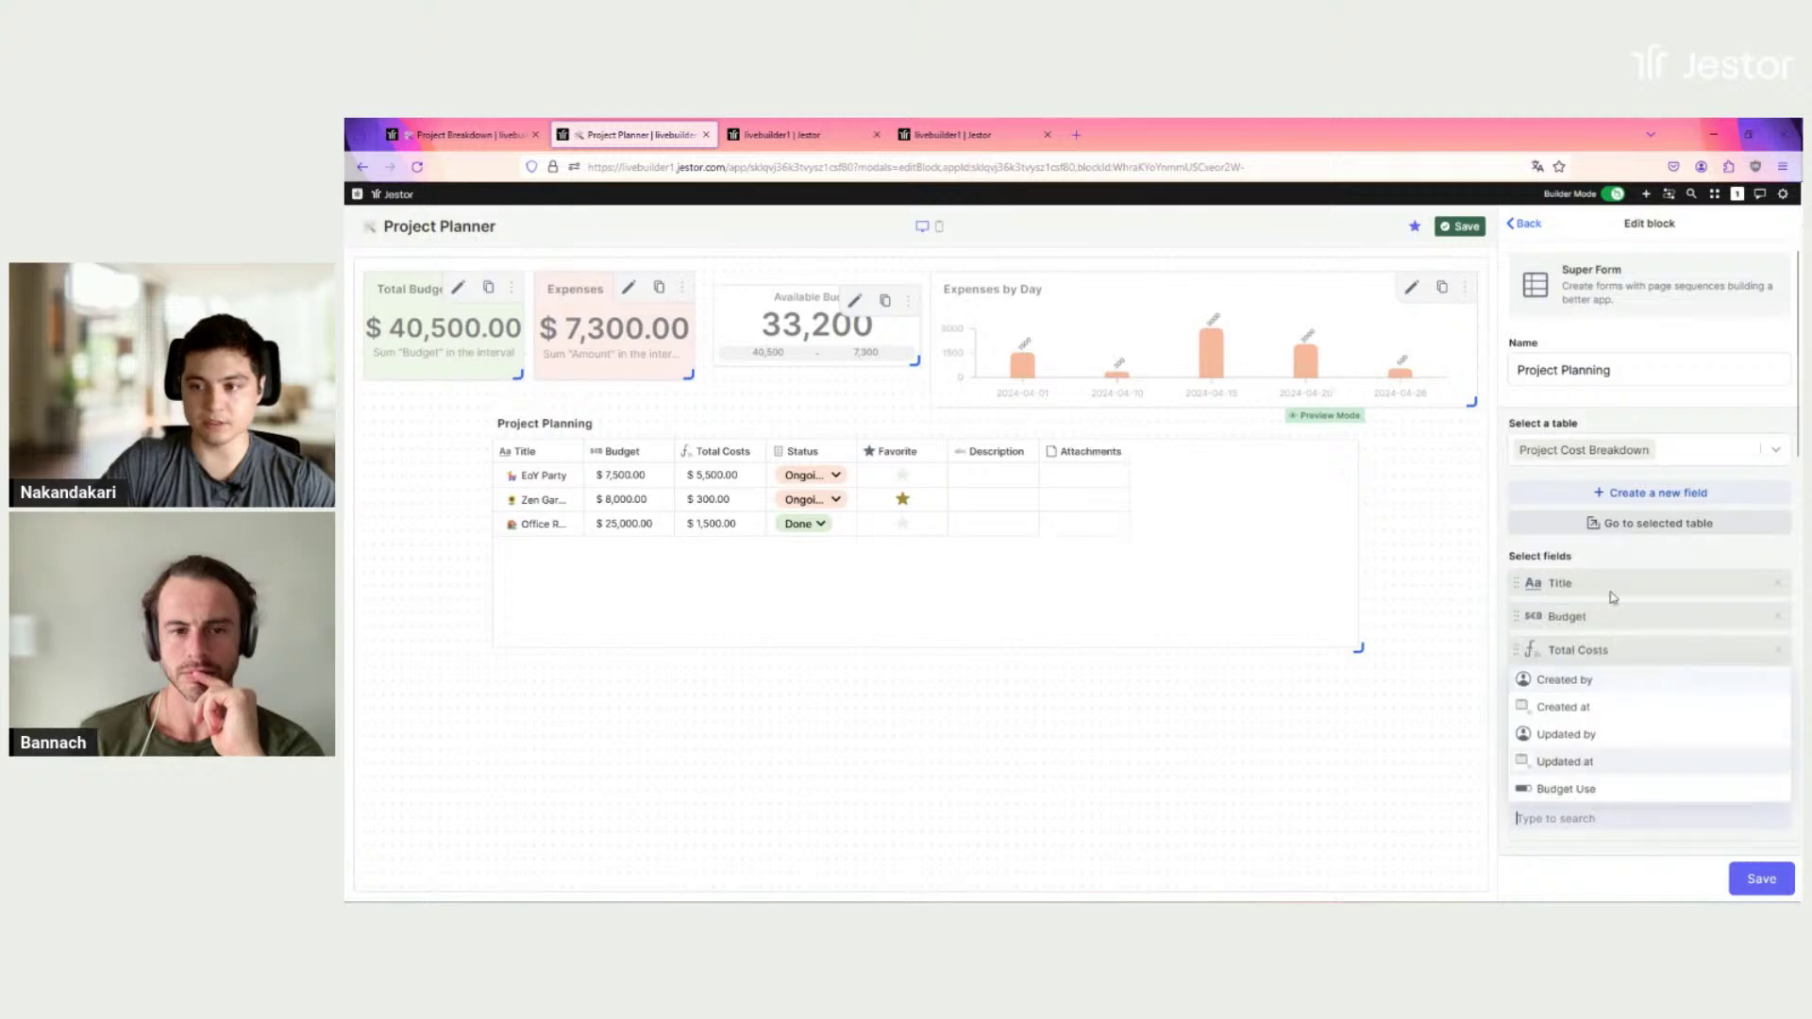
Step: Reorder the fields so Description follows Title and Attachments follows Total Costs, and widen the Title column to fit the project names
scroll(1616, 679, "down", 1)
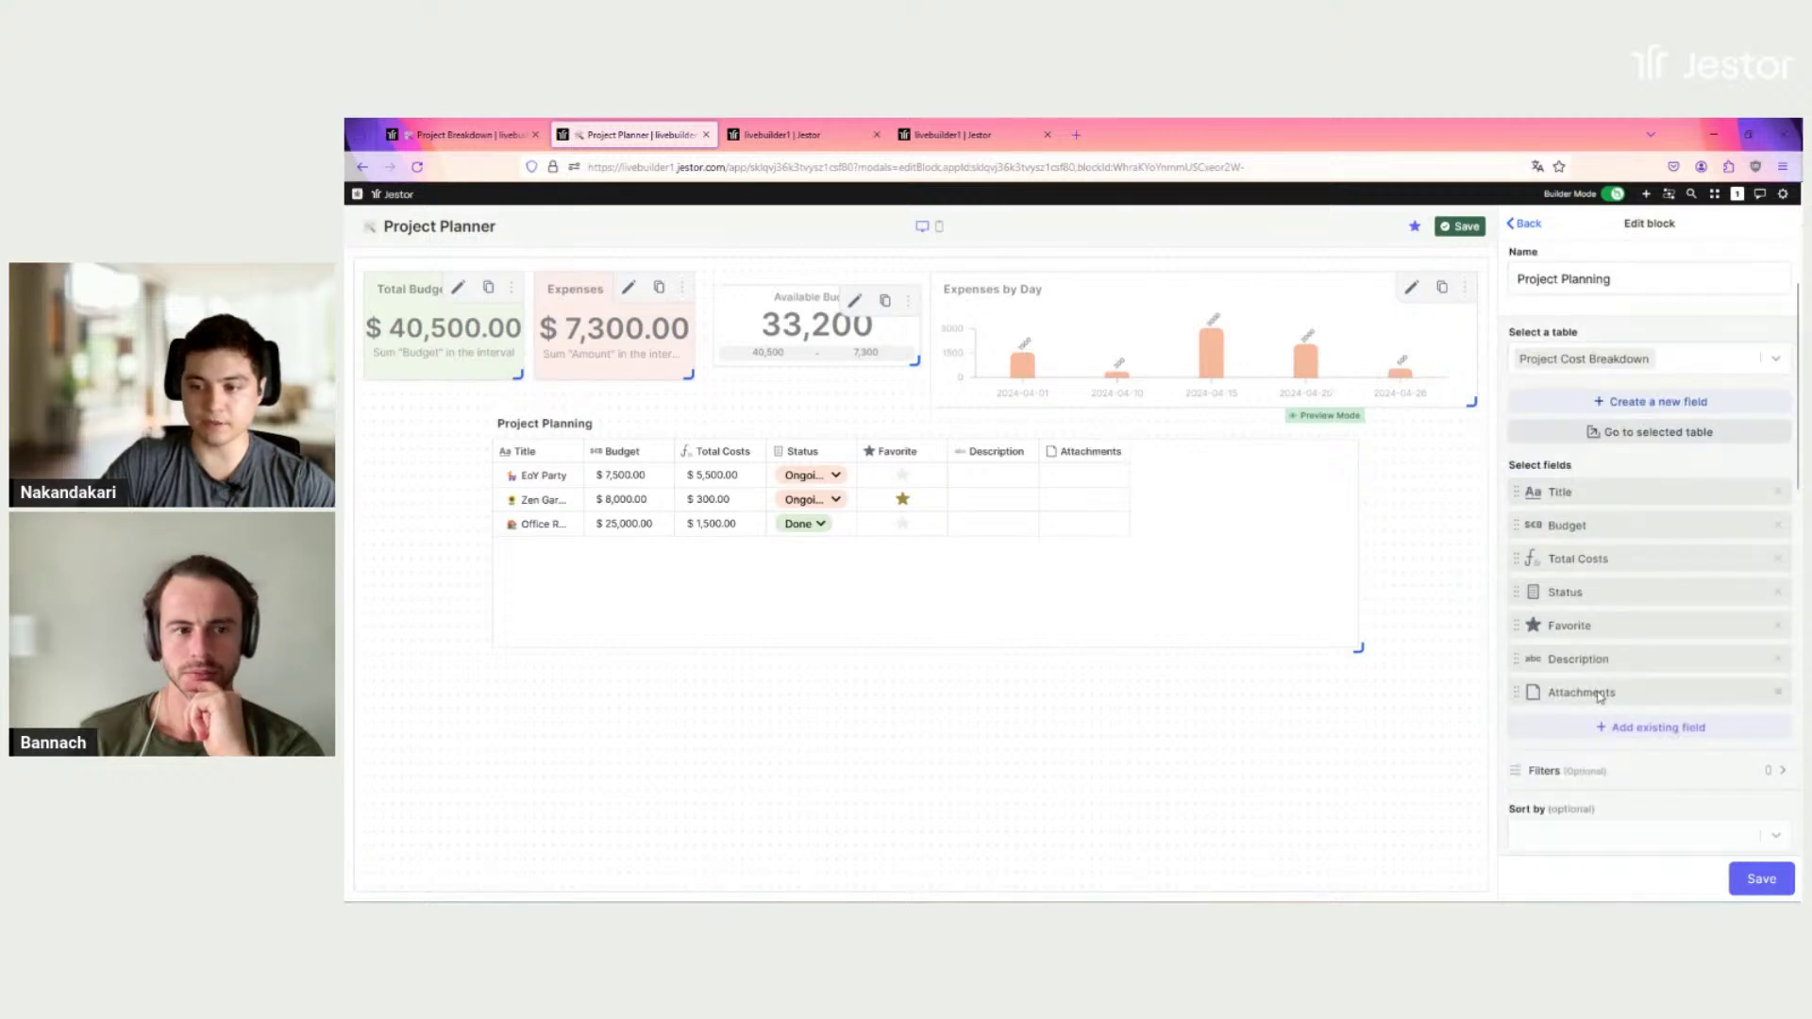
left_click_drag(1601, 700, 1602, 602)
left_click_drag(1597, 694, 1609, 521)
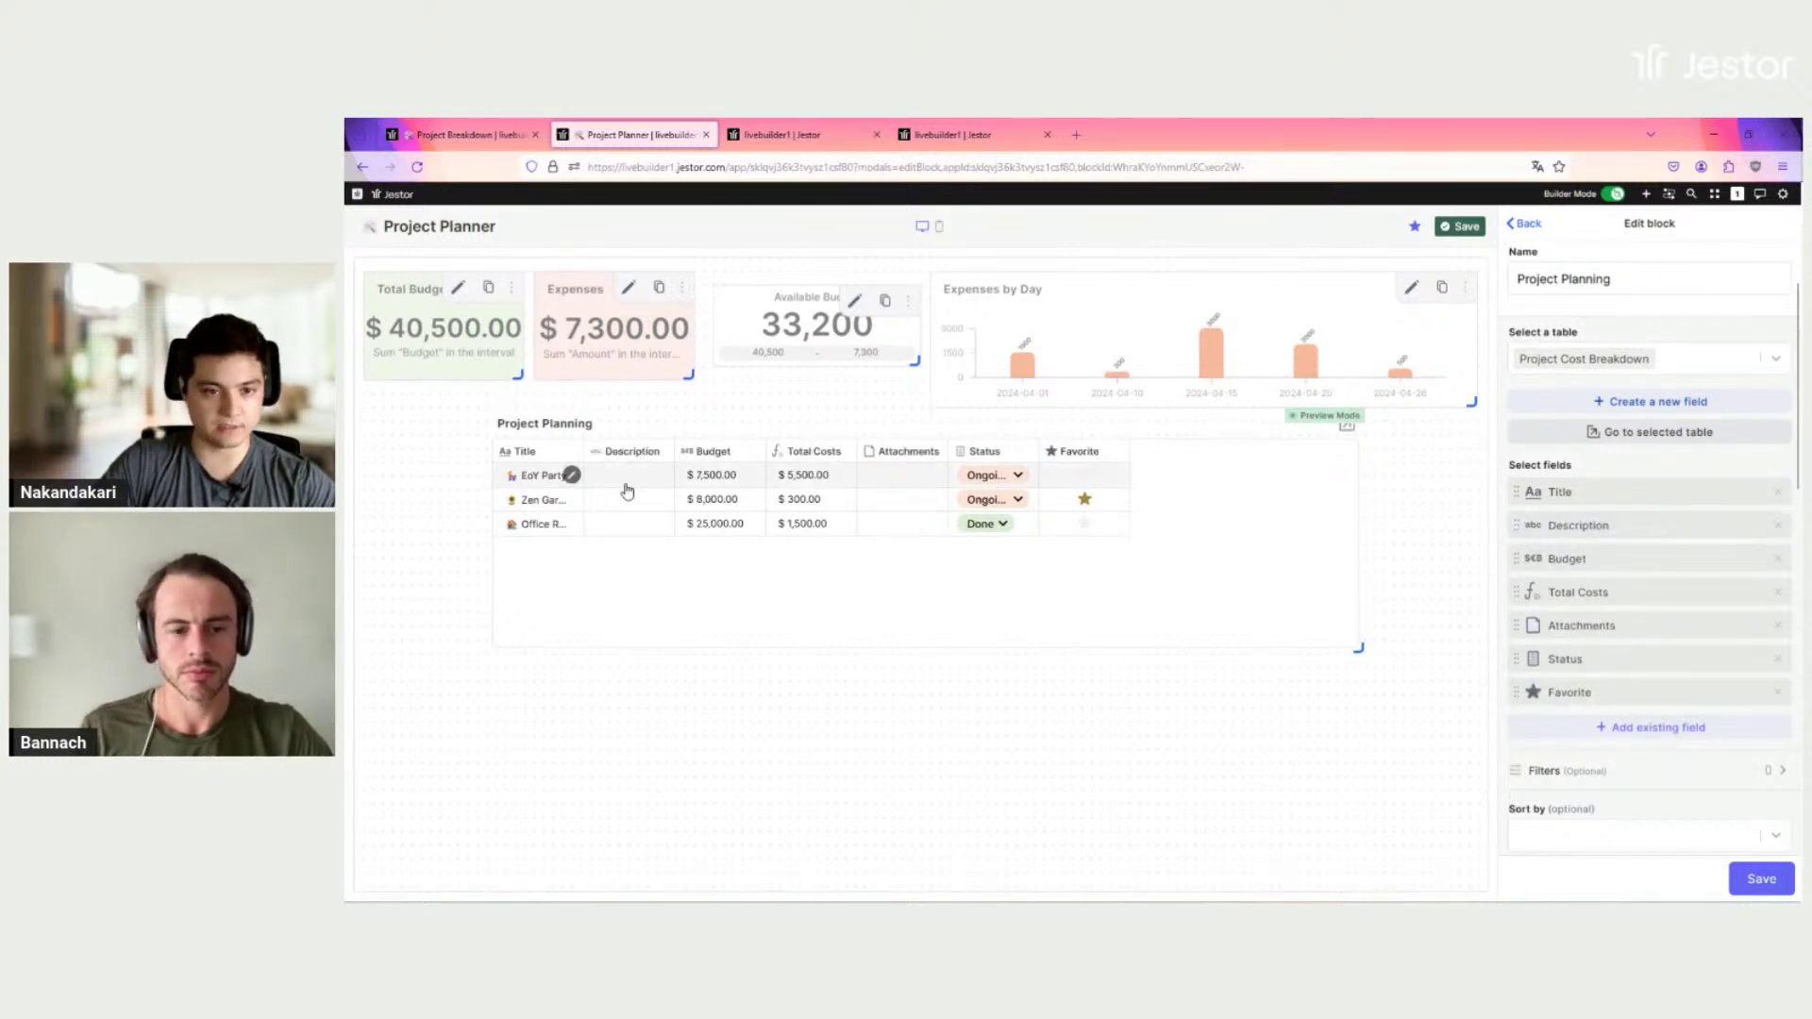
left_click_drag(586, 448, 647, 447)
scroll(1604, 404, "down", 3)
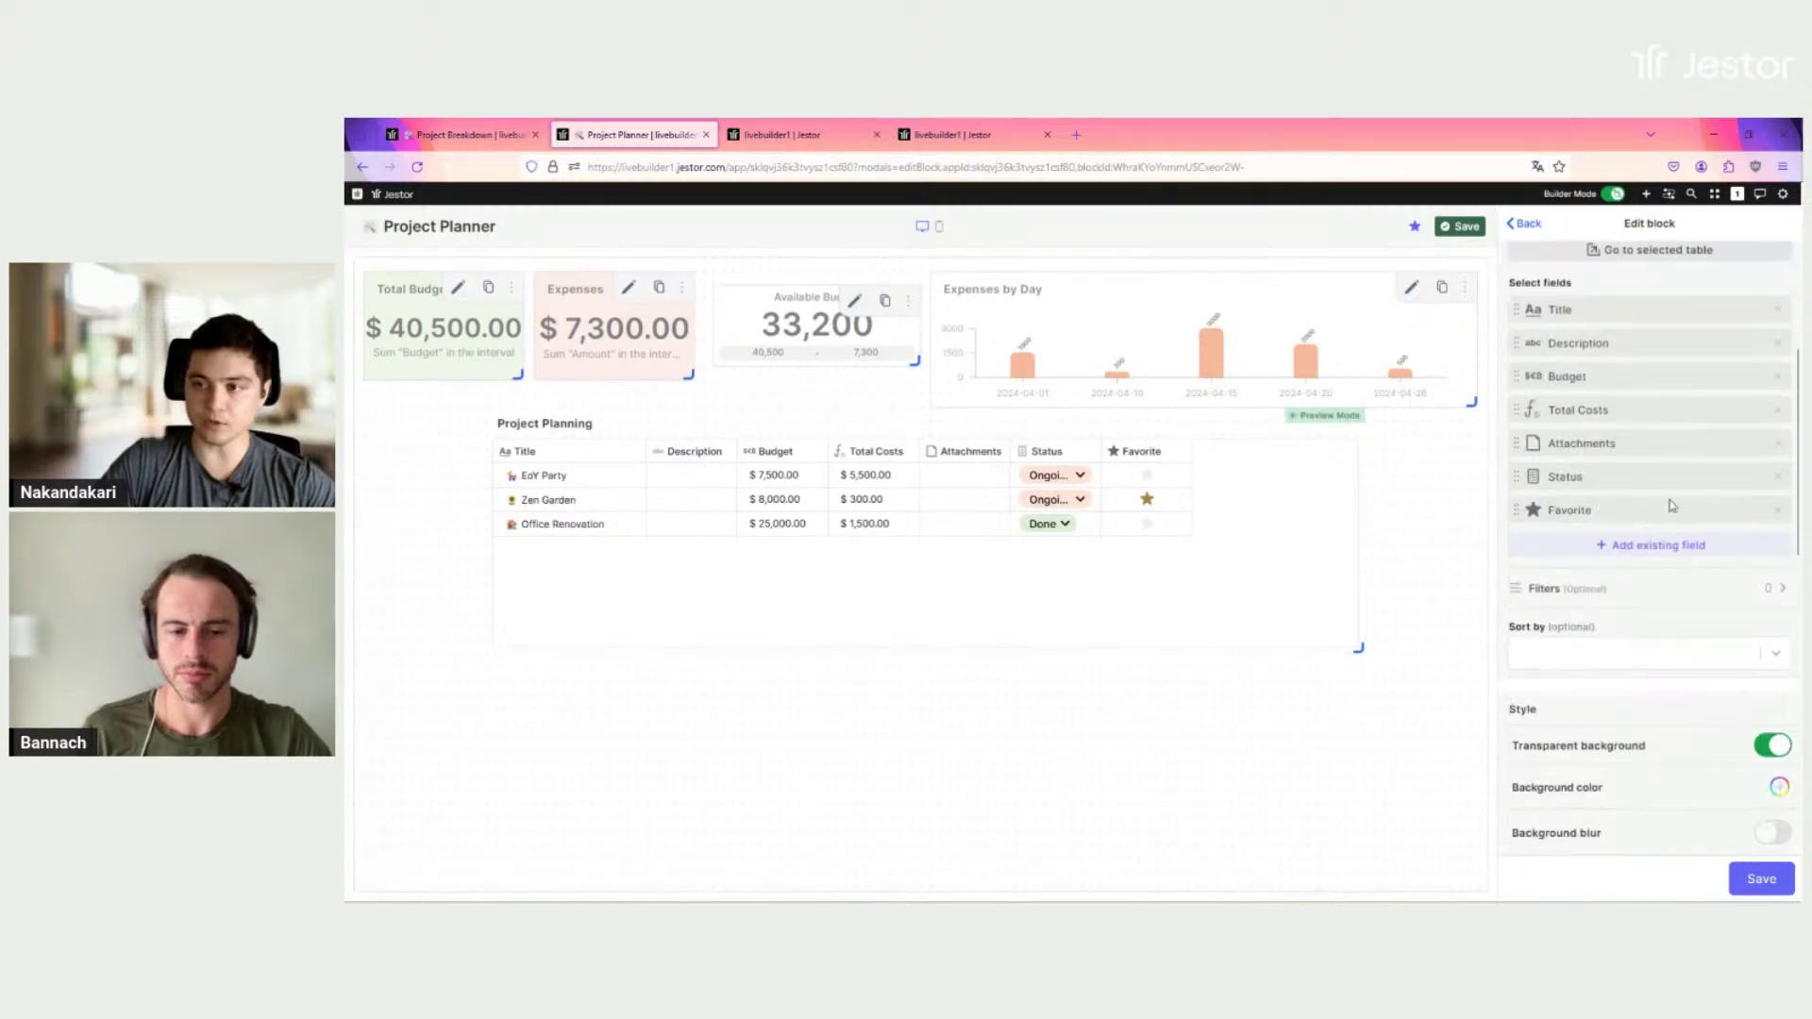
scroll(1605, 403, "up", 4)
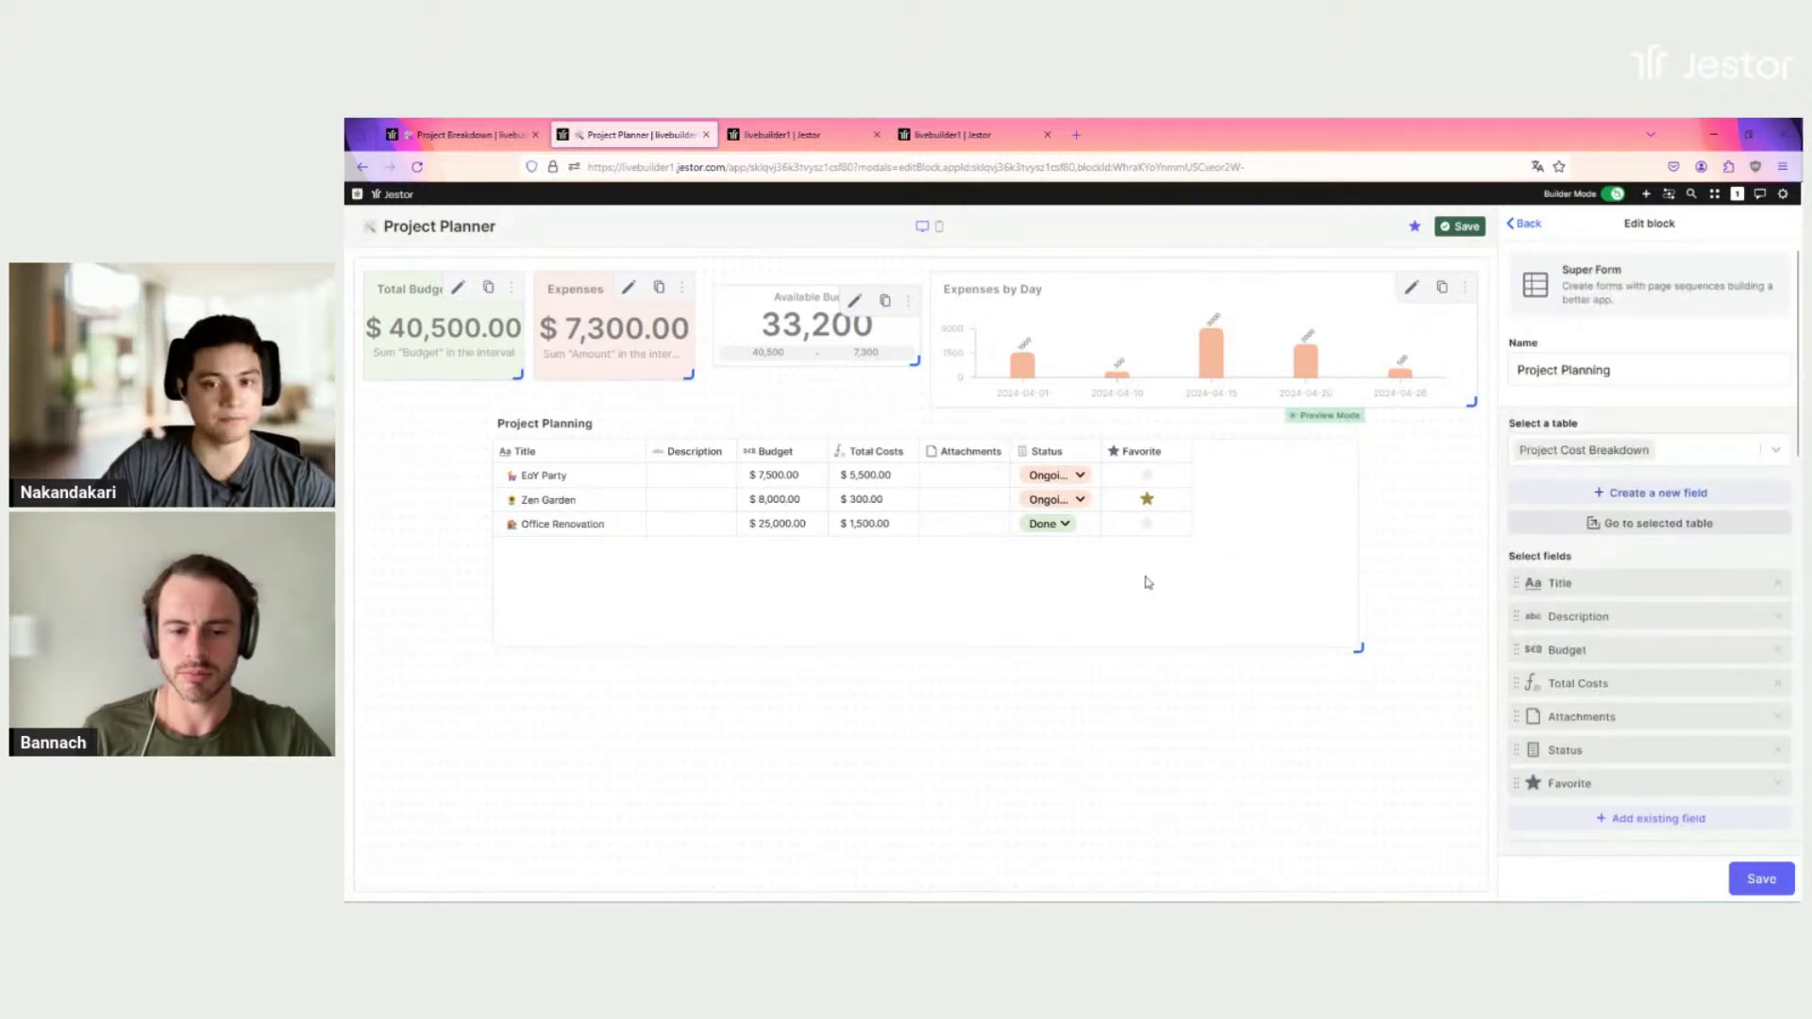
Step: Move and enlarge the Project Planning table to fill the area below the indicators and chart, then save the block and the app
left_click_drag(1176, 470, 1114, 447)
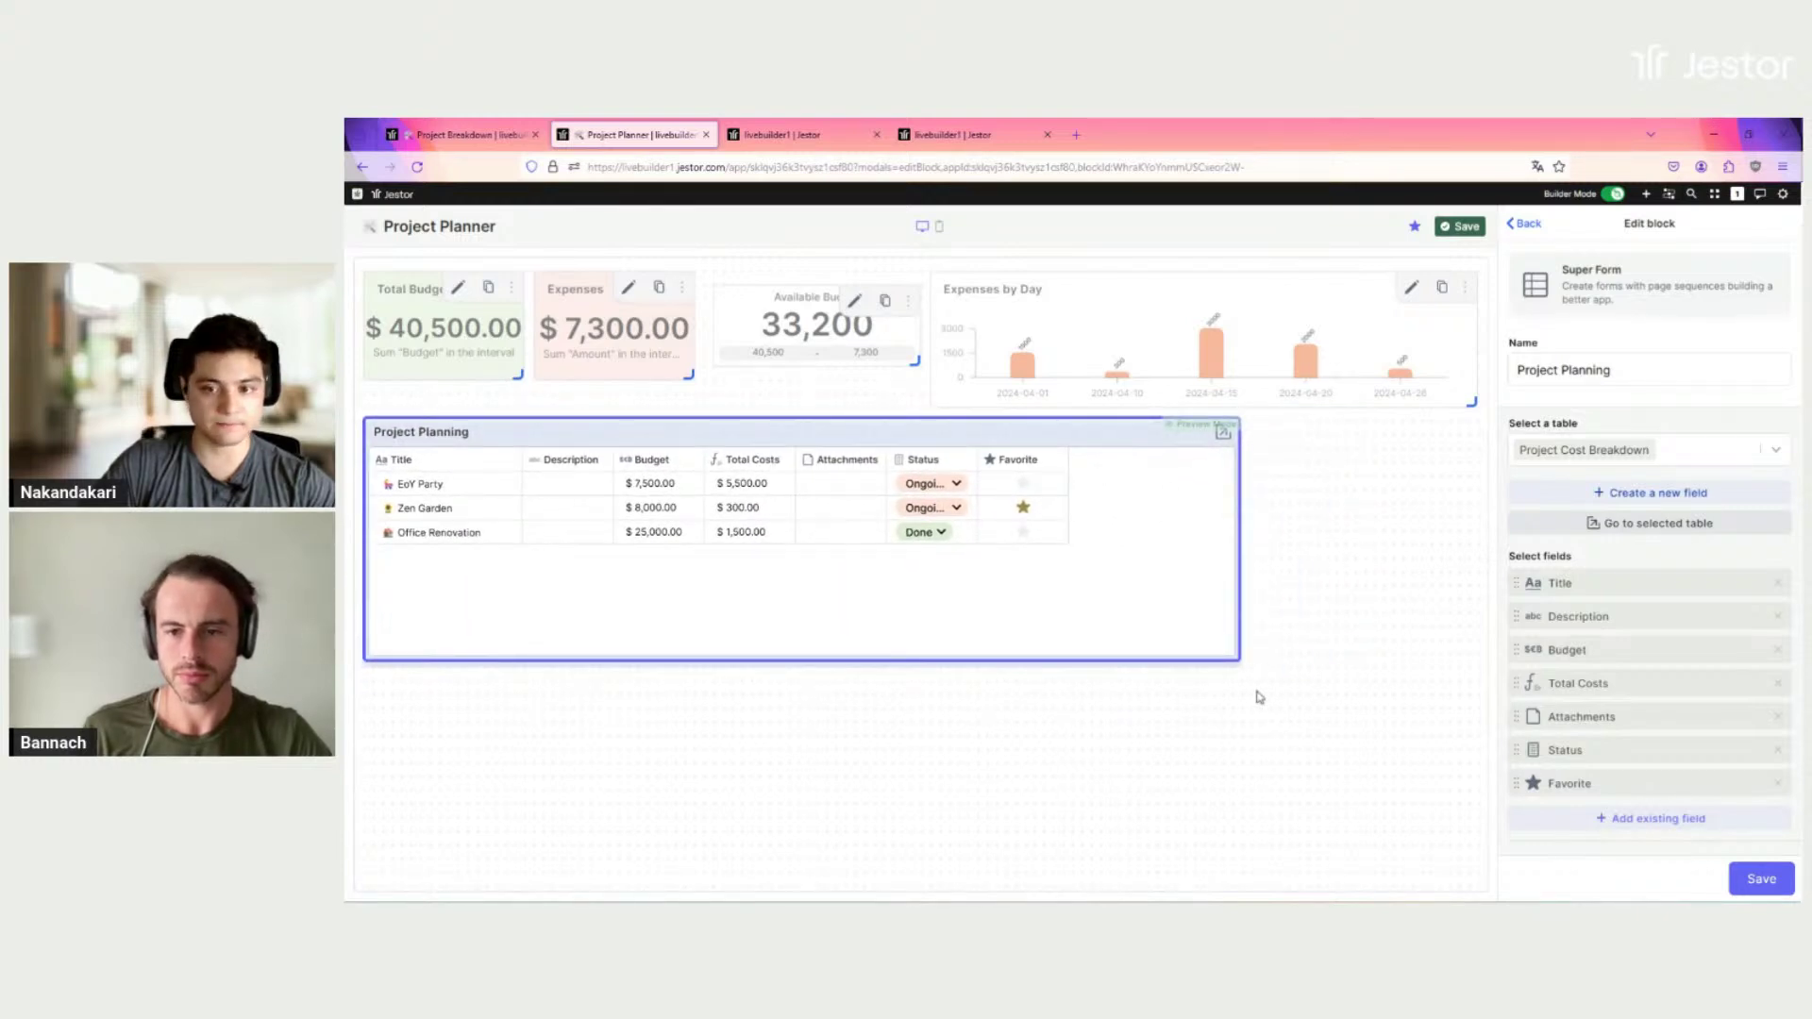
left_click_drag(1403, 820, 1468, 855)
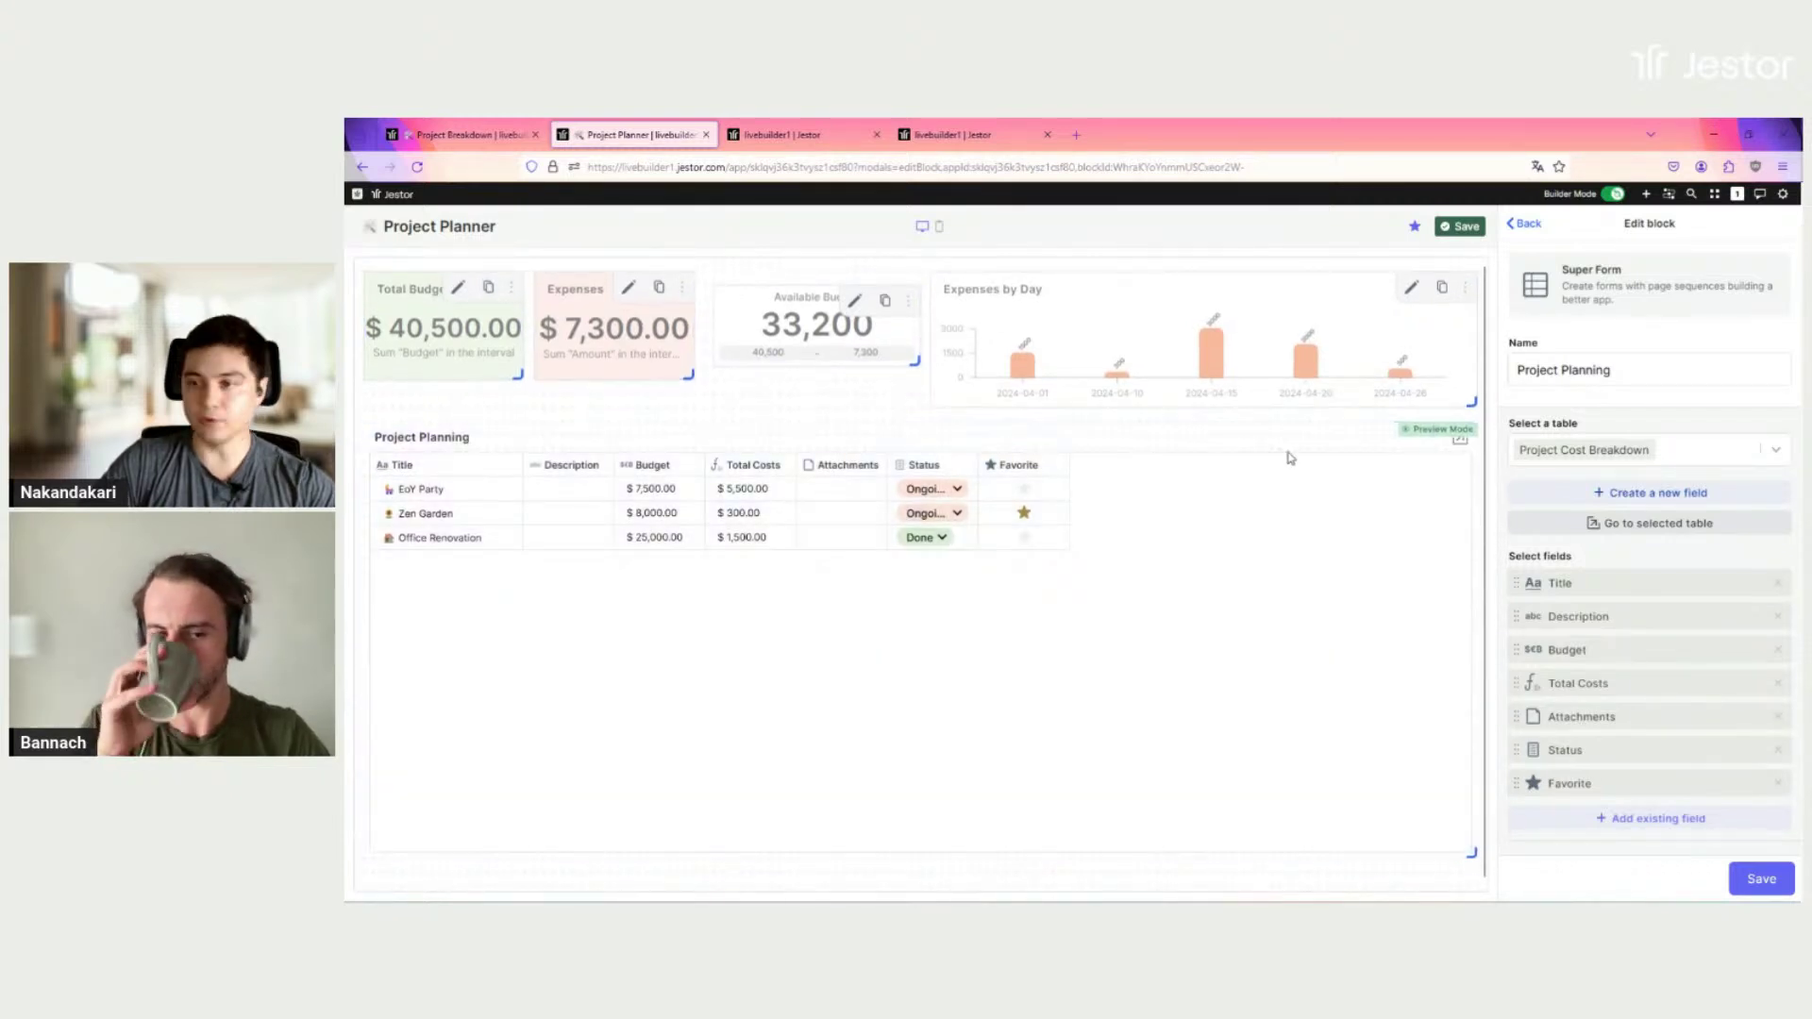
left_click(1763, 880)
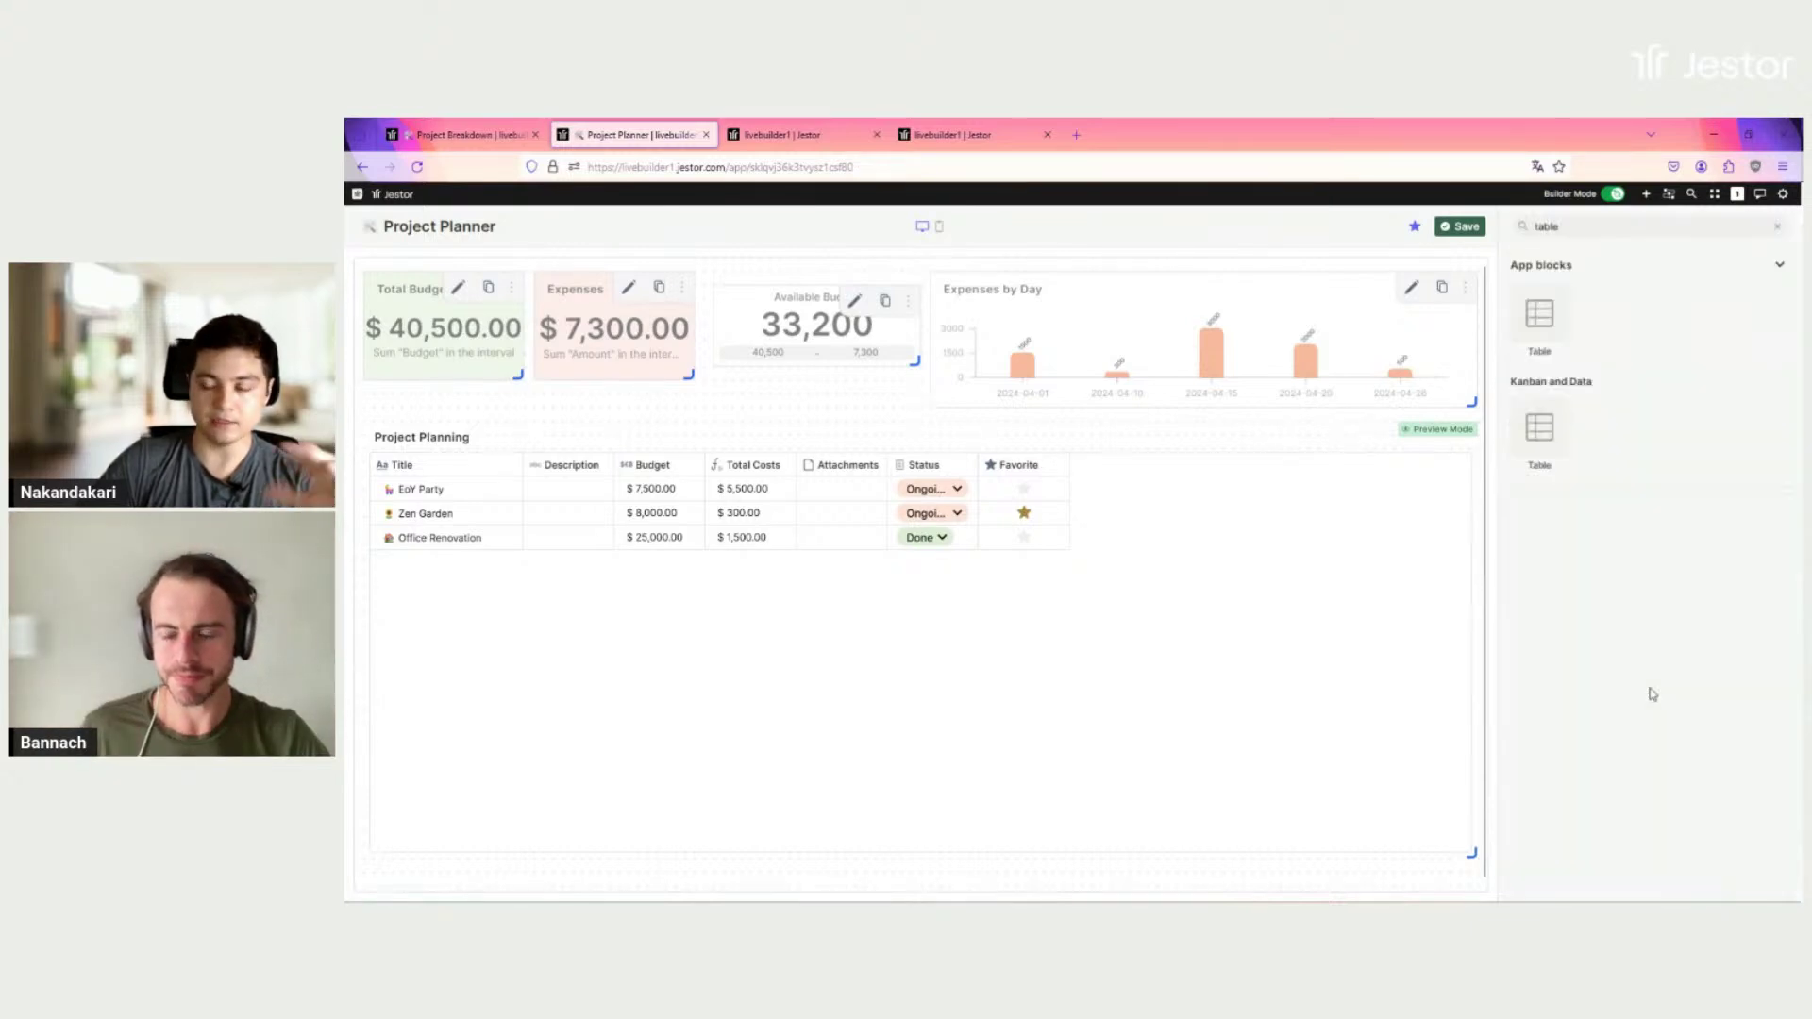
left_click(1480, 227)
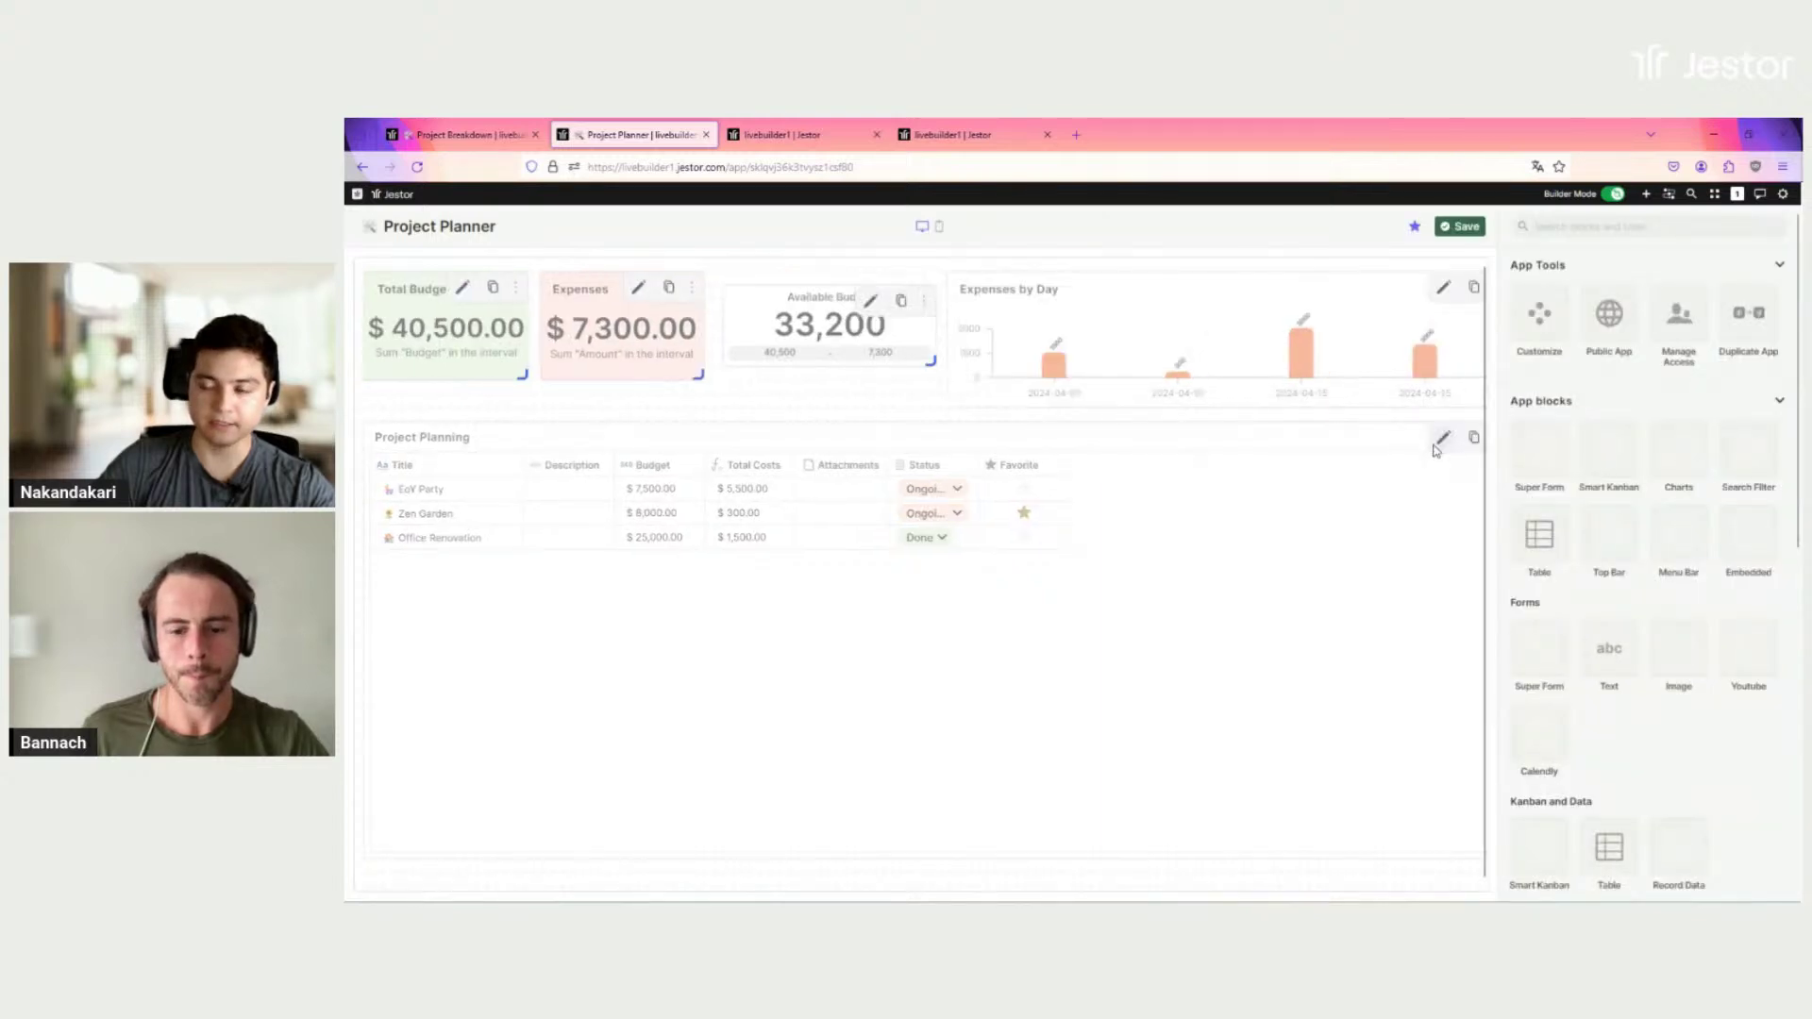
Step: Turn on connected records for the Project Planning block and add Expenses as a connected table
left_click(1406, 442)
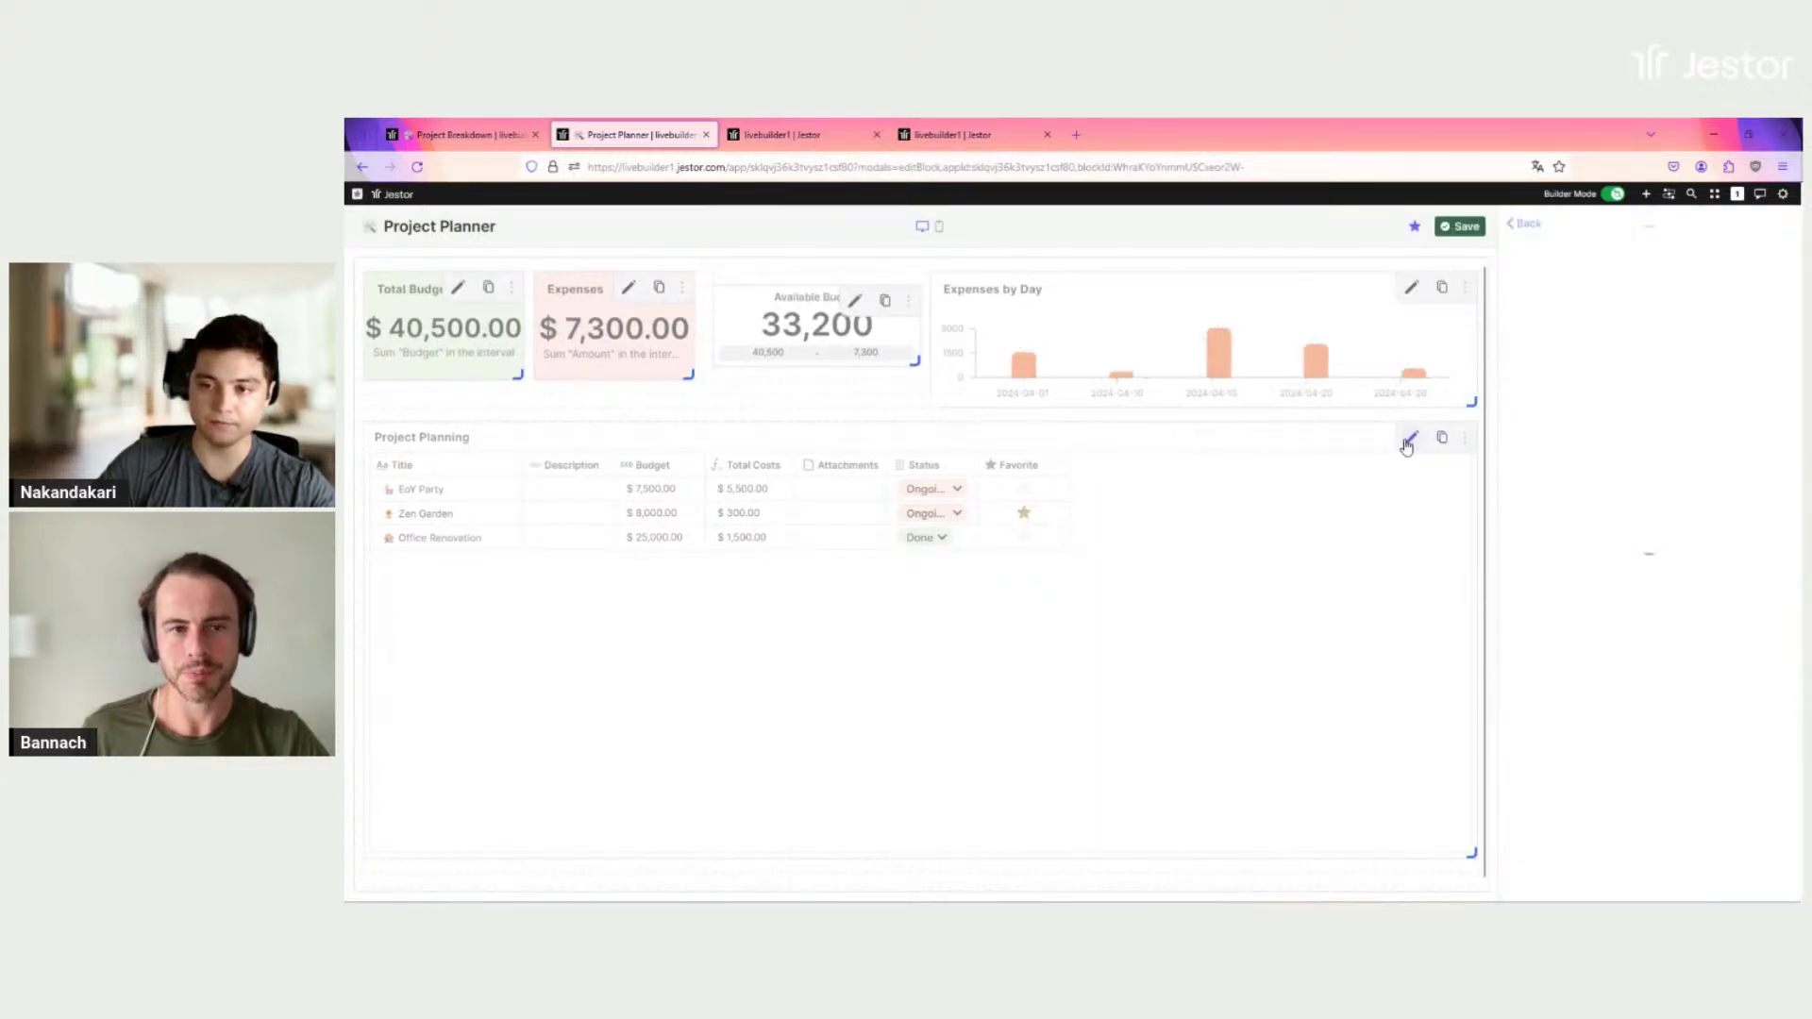
scroll(1584, 444, "down", 10)
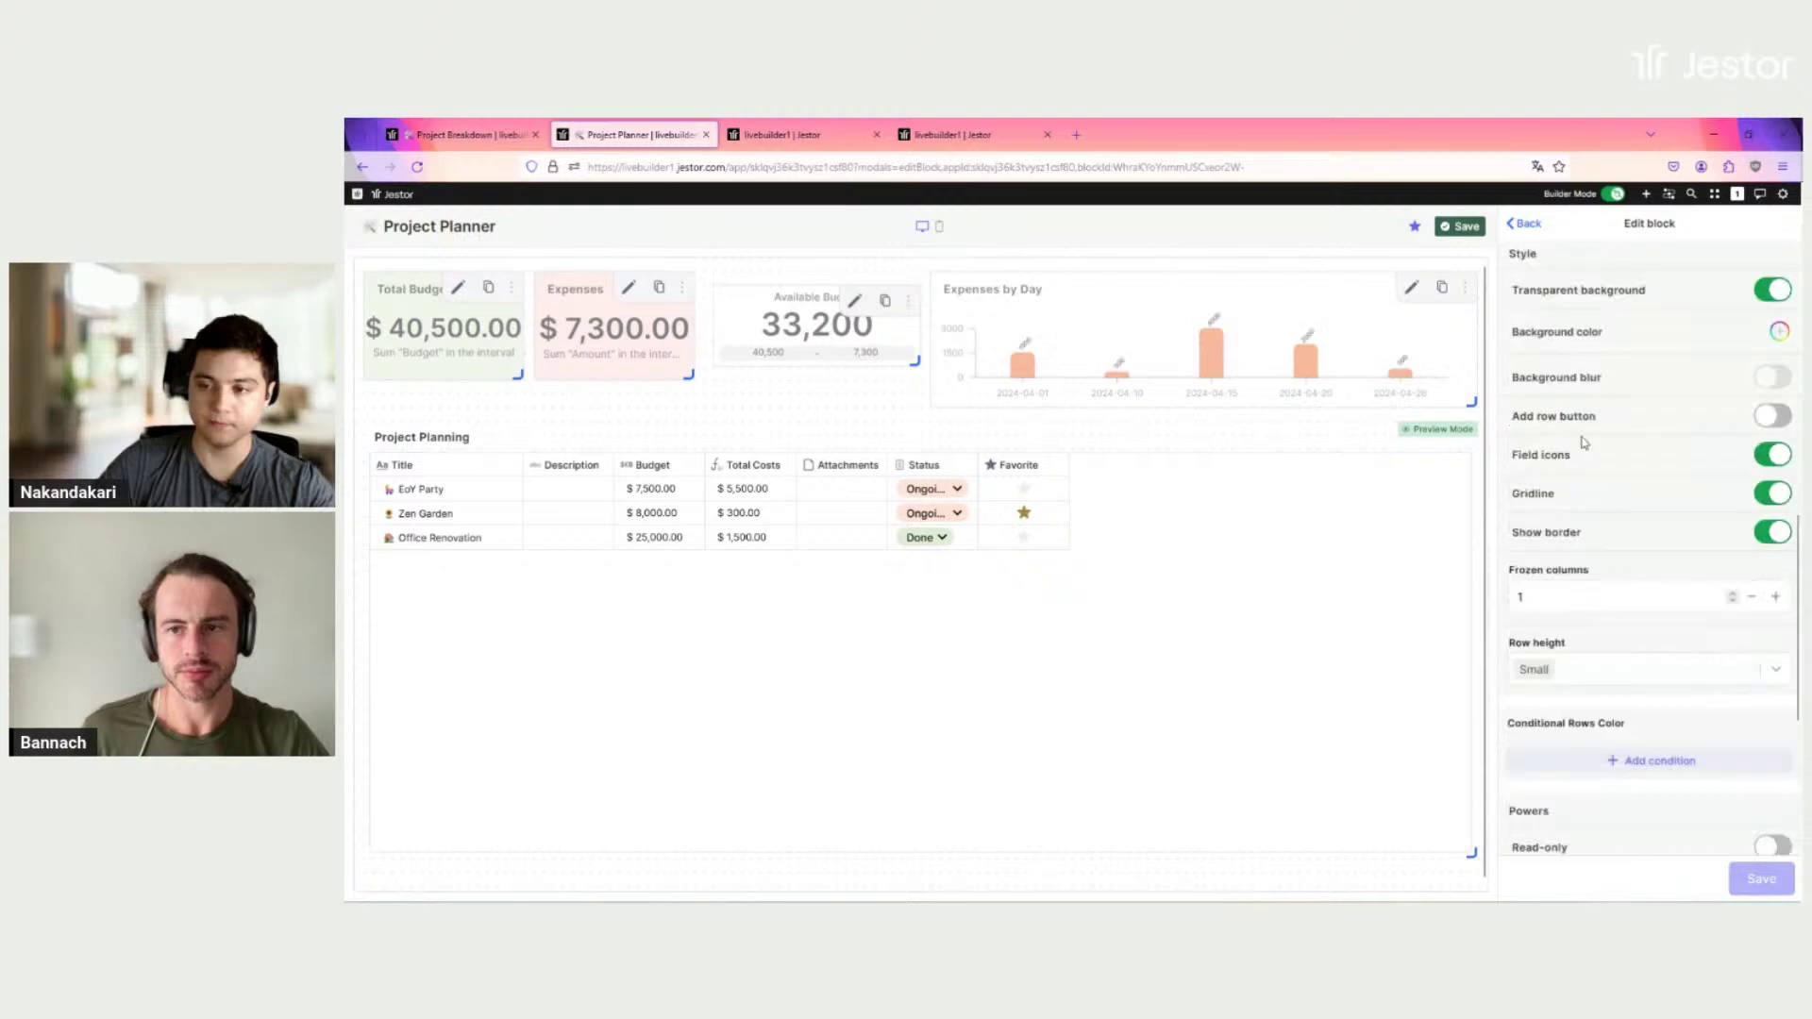
scroll(1661, 526, "down", 1)
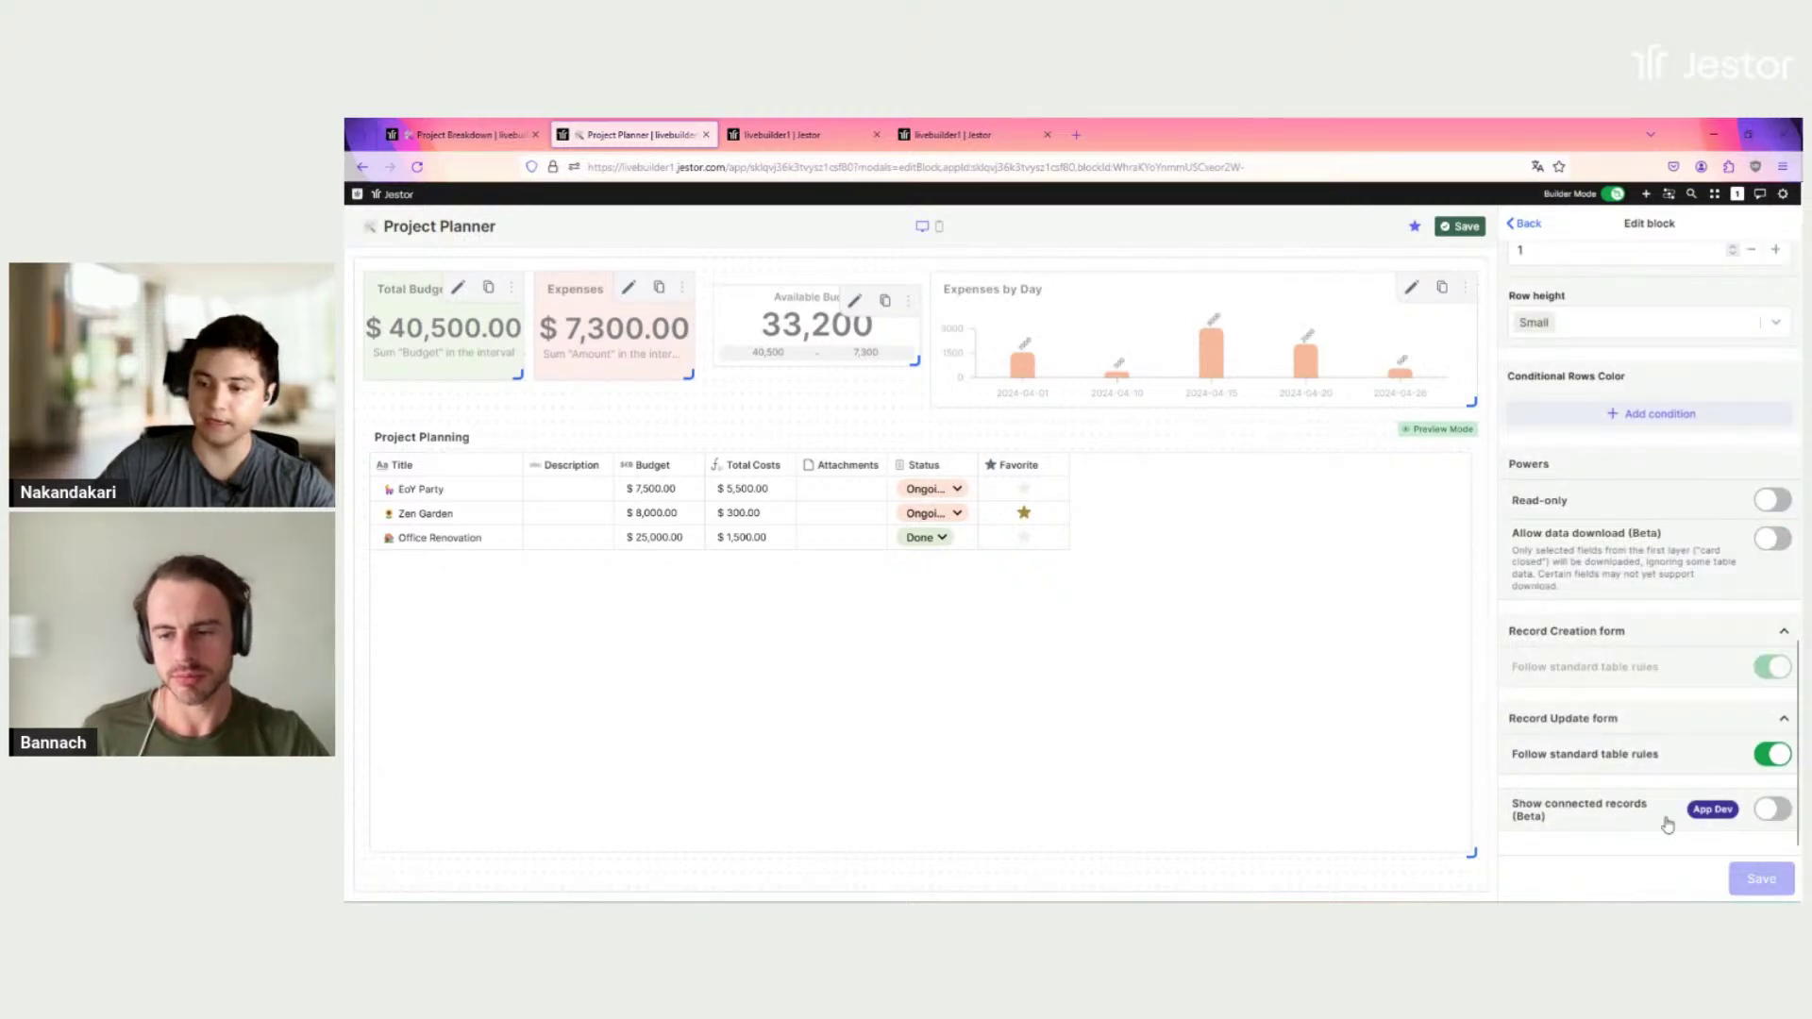
left_click(1771, 810)
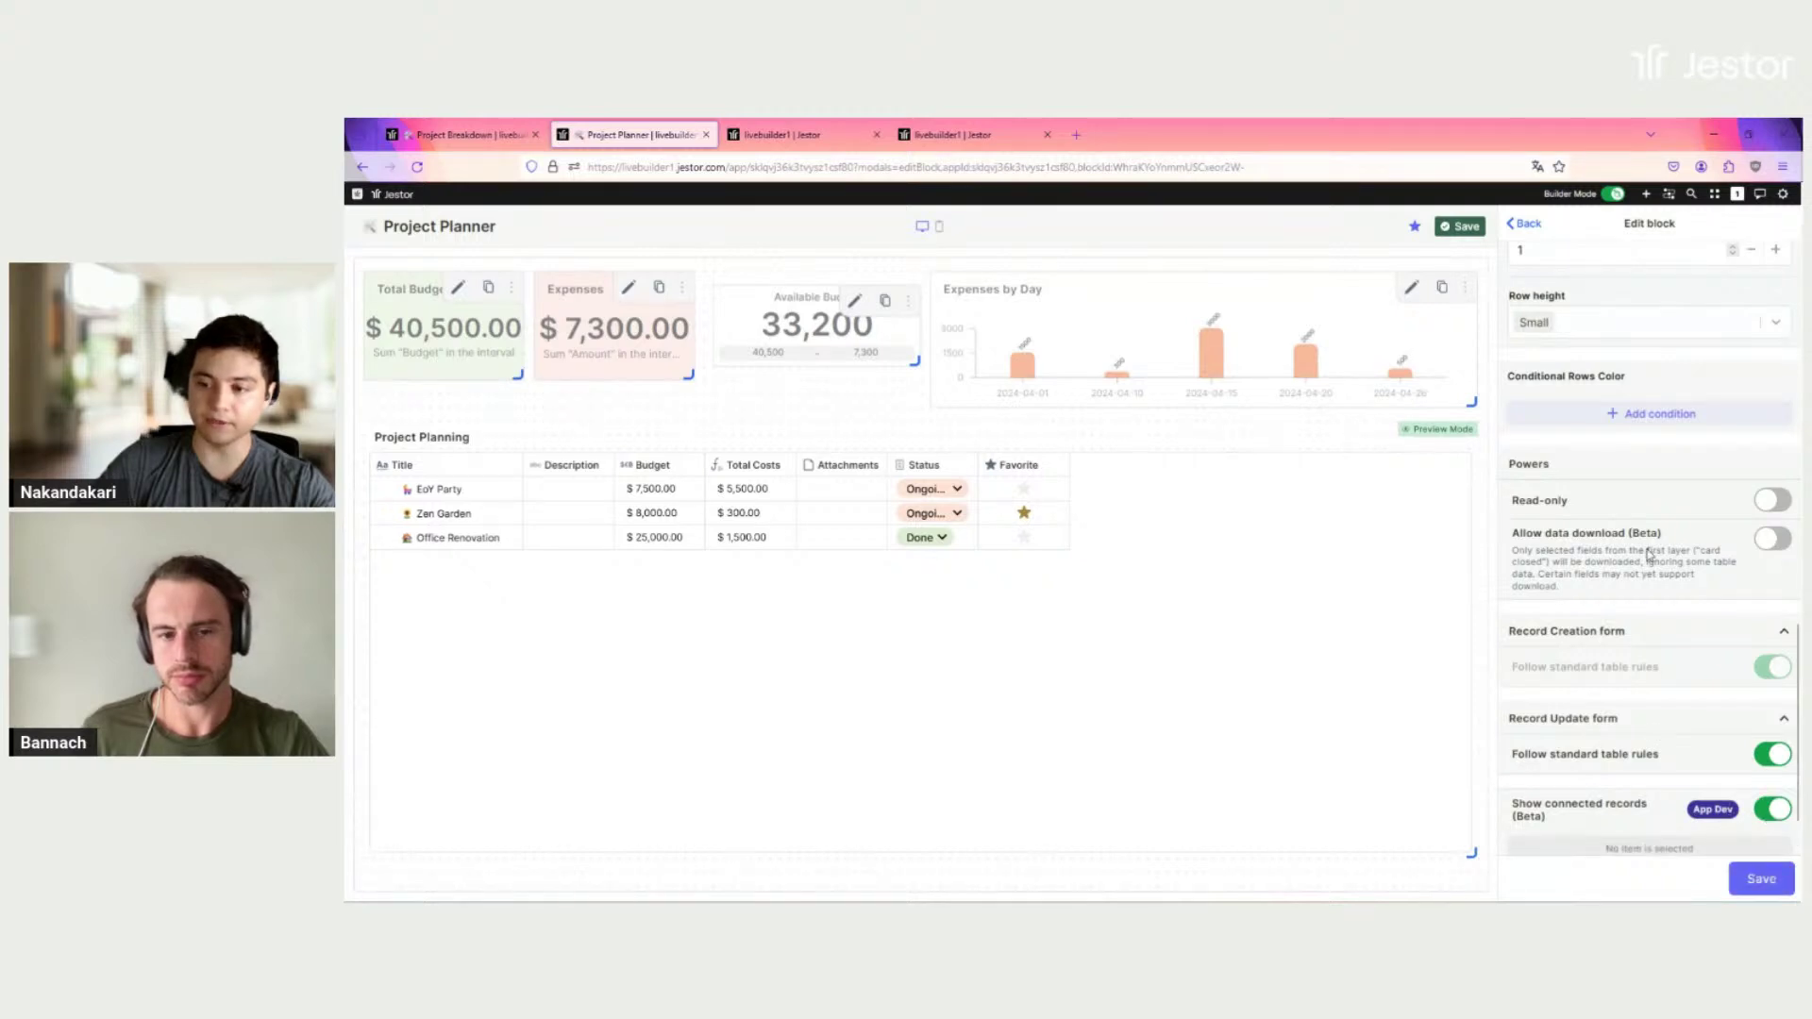
scroll(1642, 664, "down", 2)
left_click(1637, 812)
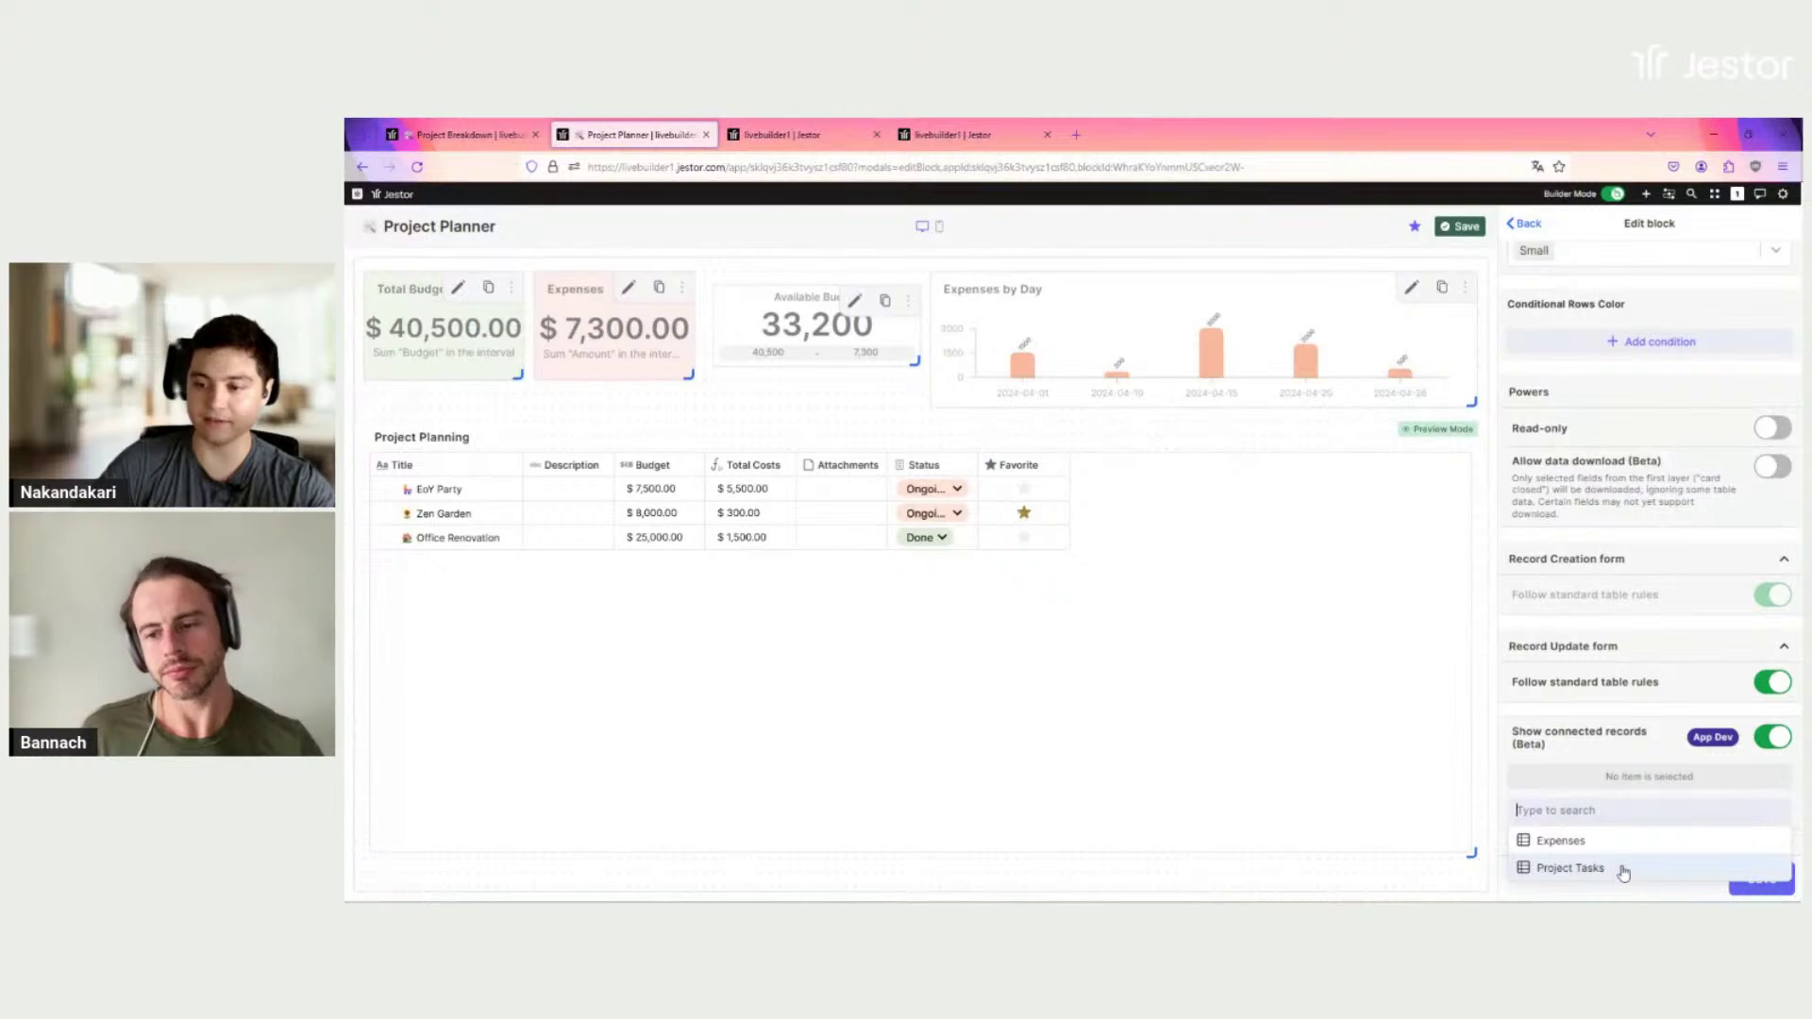
left_click(1629, 844)
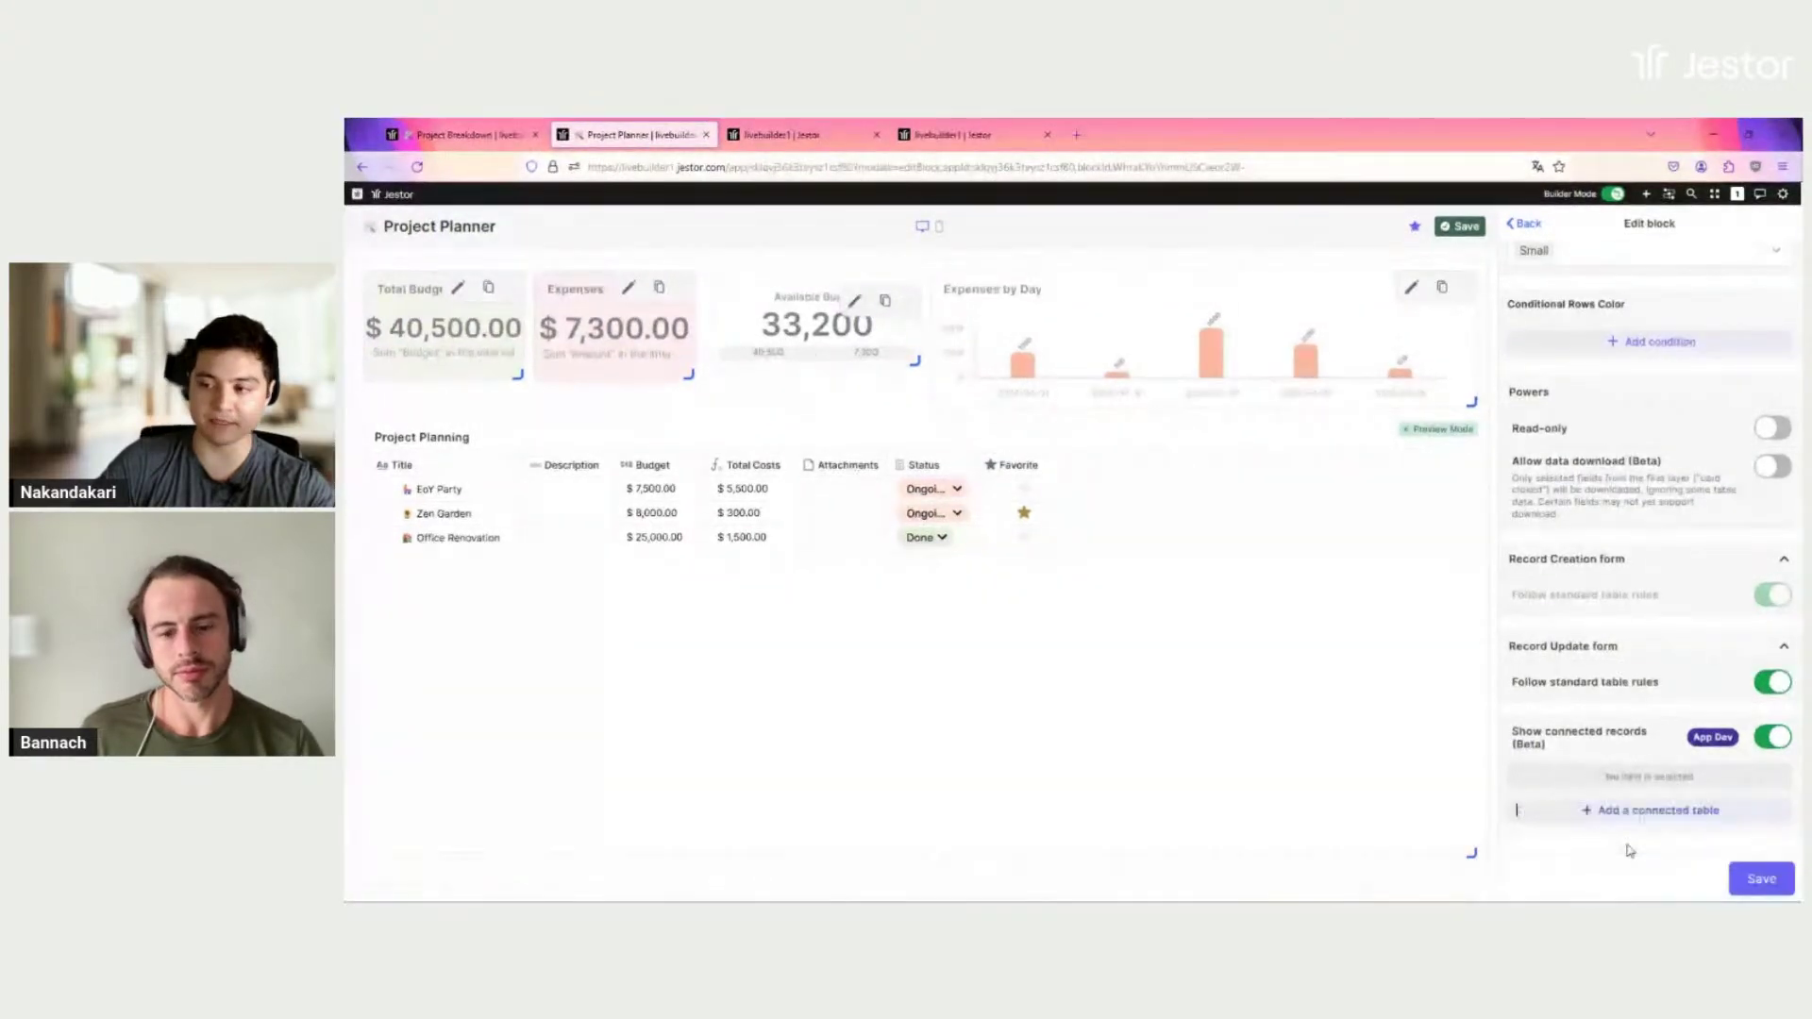
Step: Show the Title, Date and Amount fields in the connected Expenses table
left_click(1727, 779)
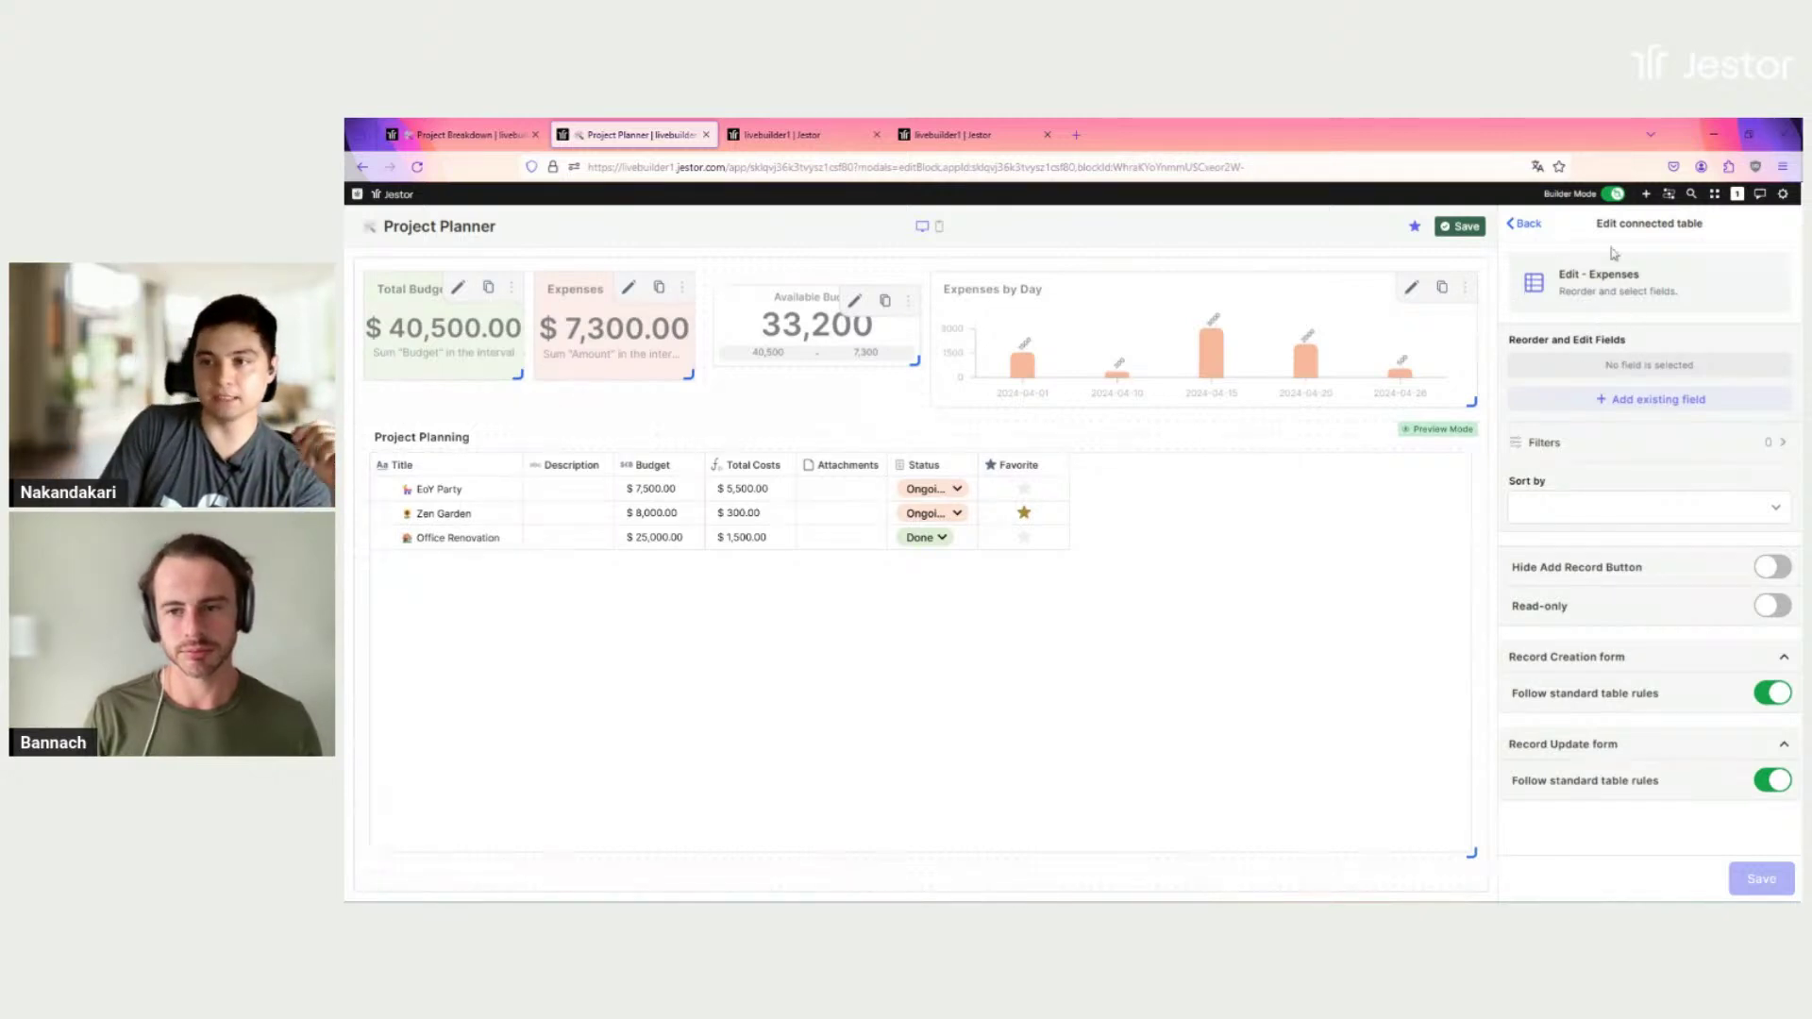
left_click(1630, 400)
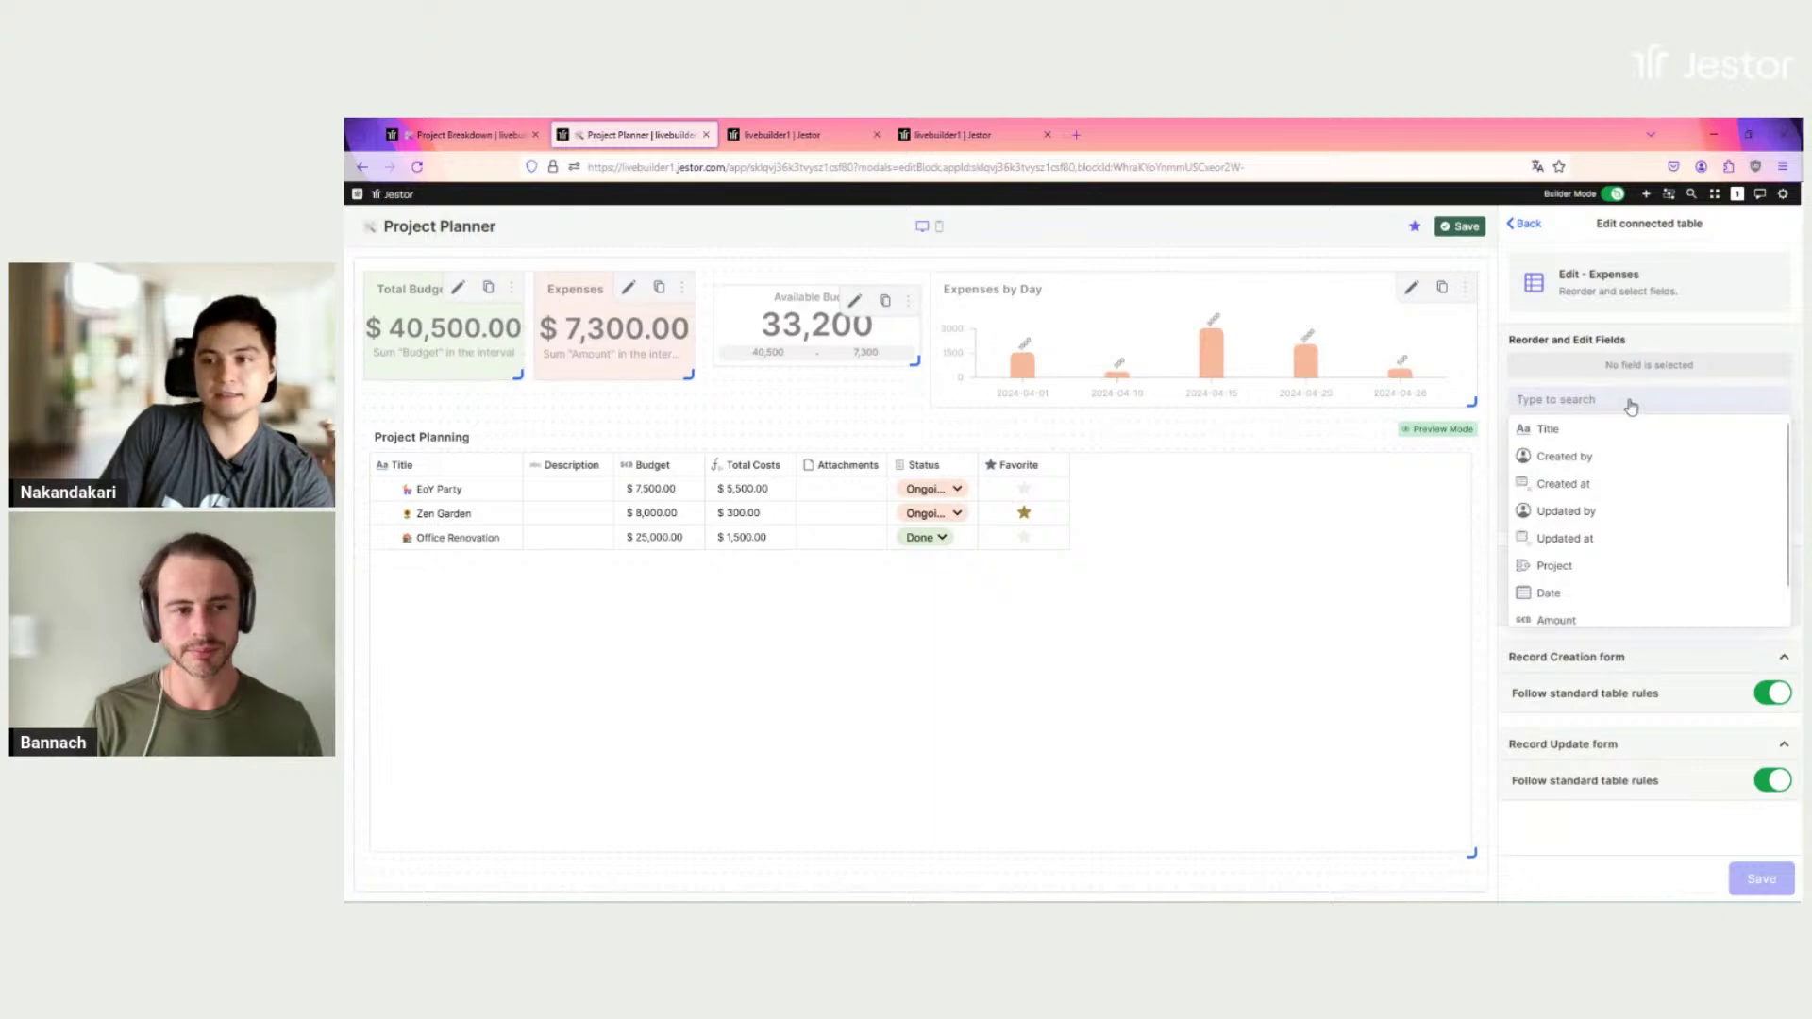
left_click(1618, 431)
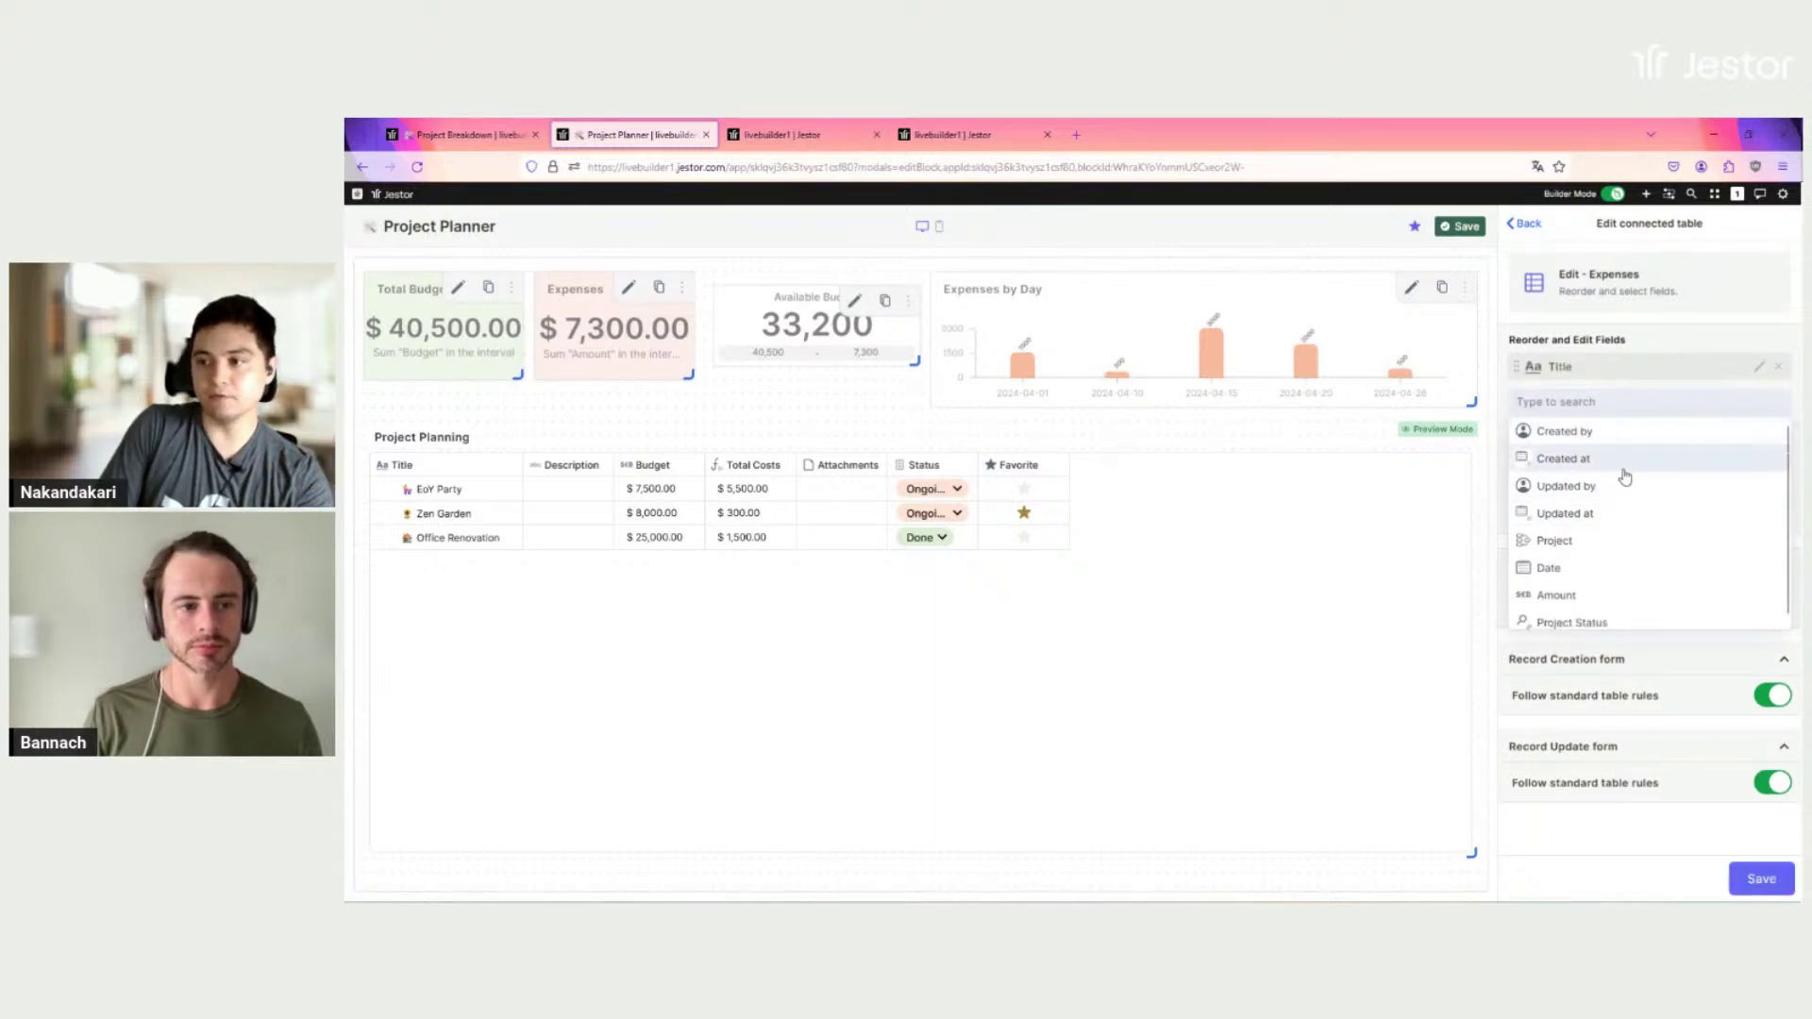
left_click(1593, 569)
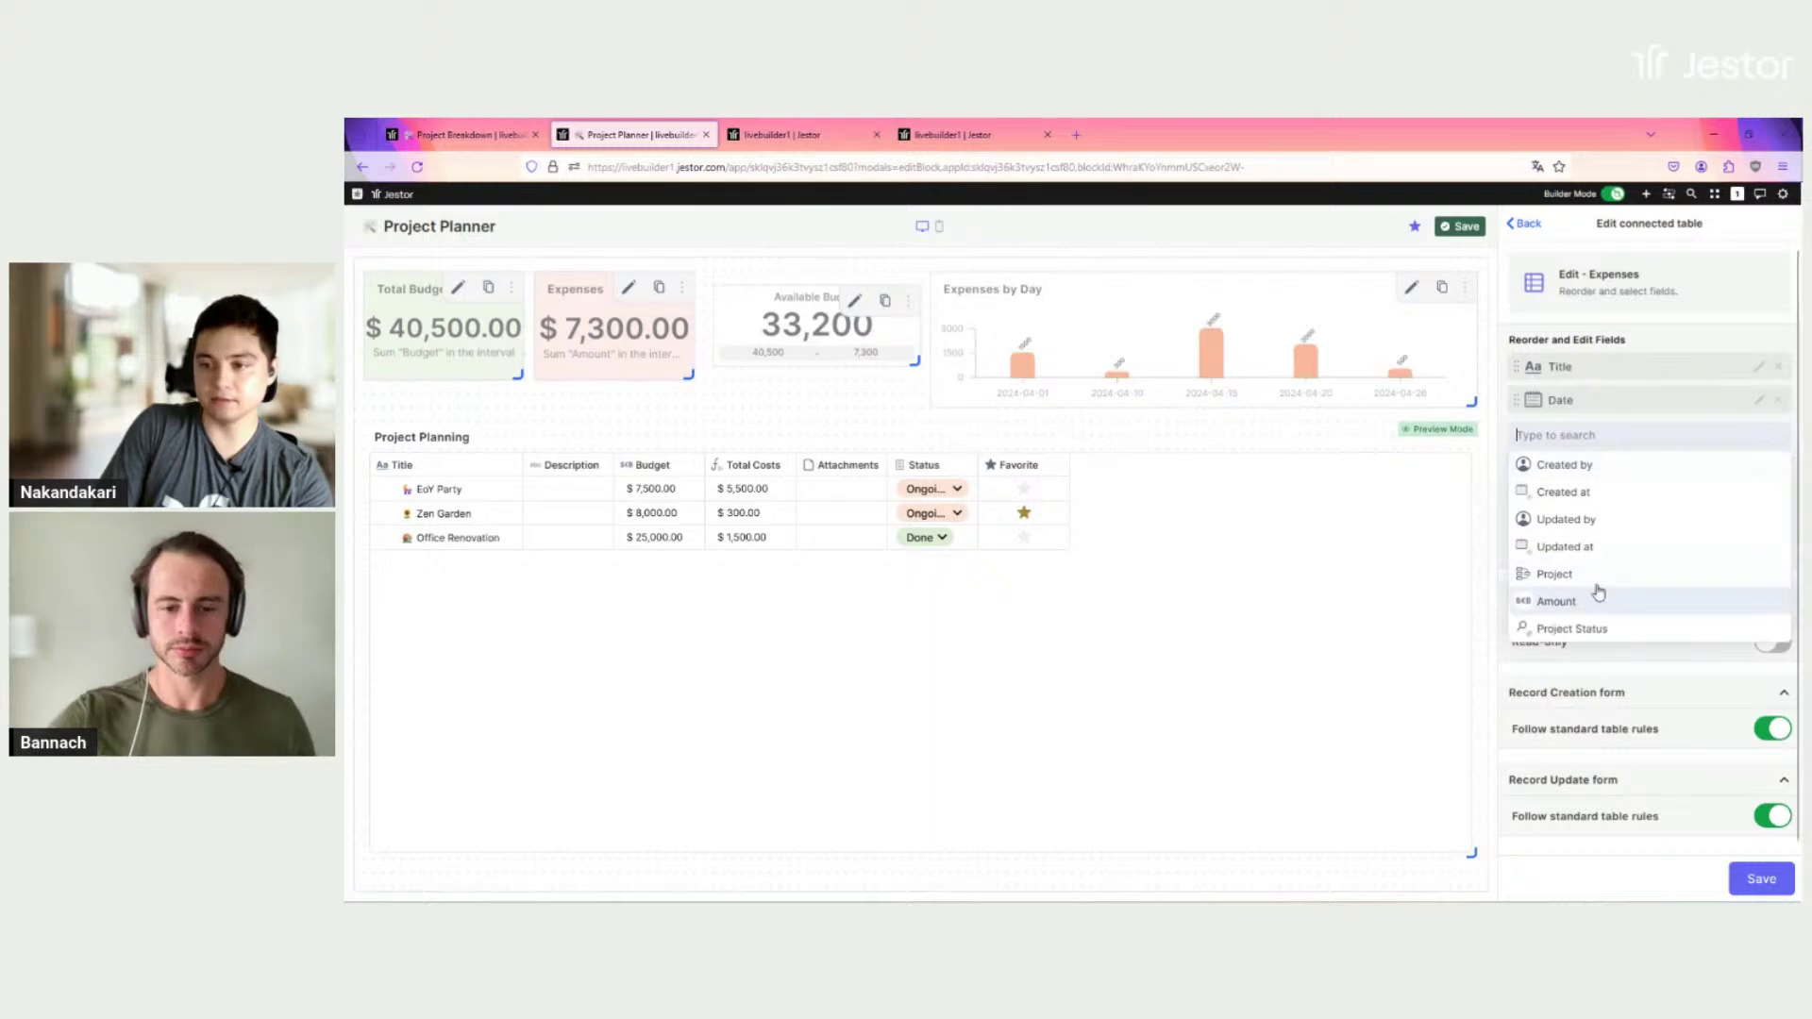
left_click(1605, 608)
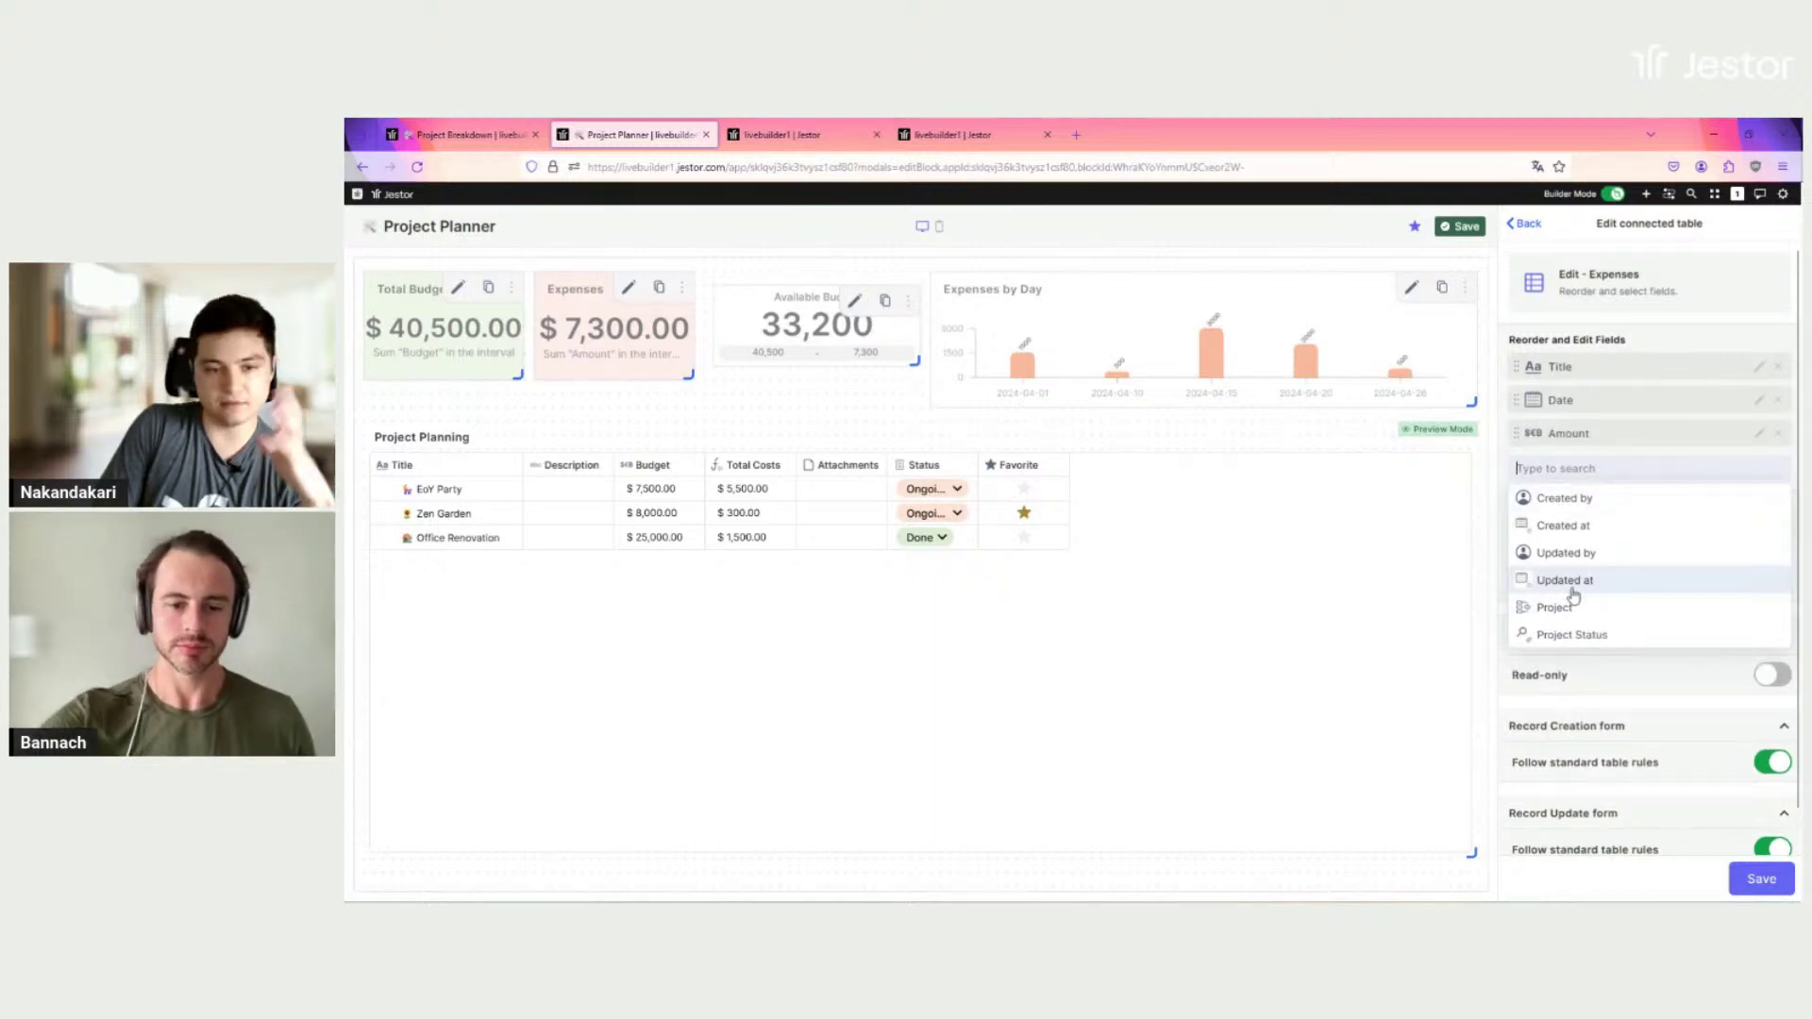
left_click(1667, 342)
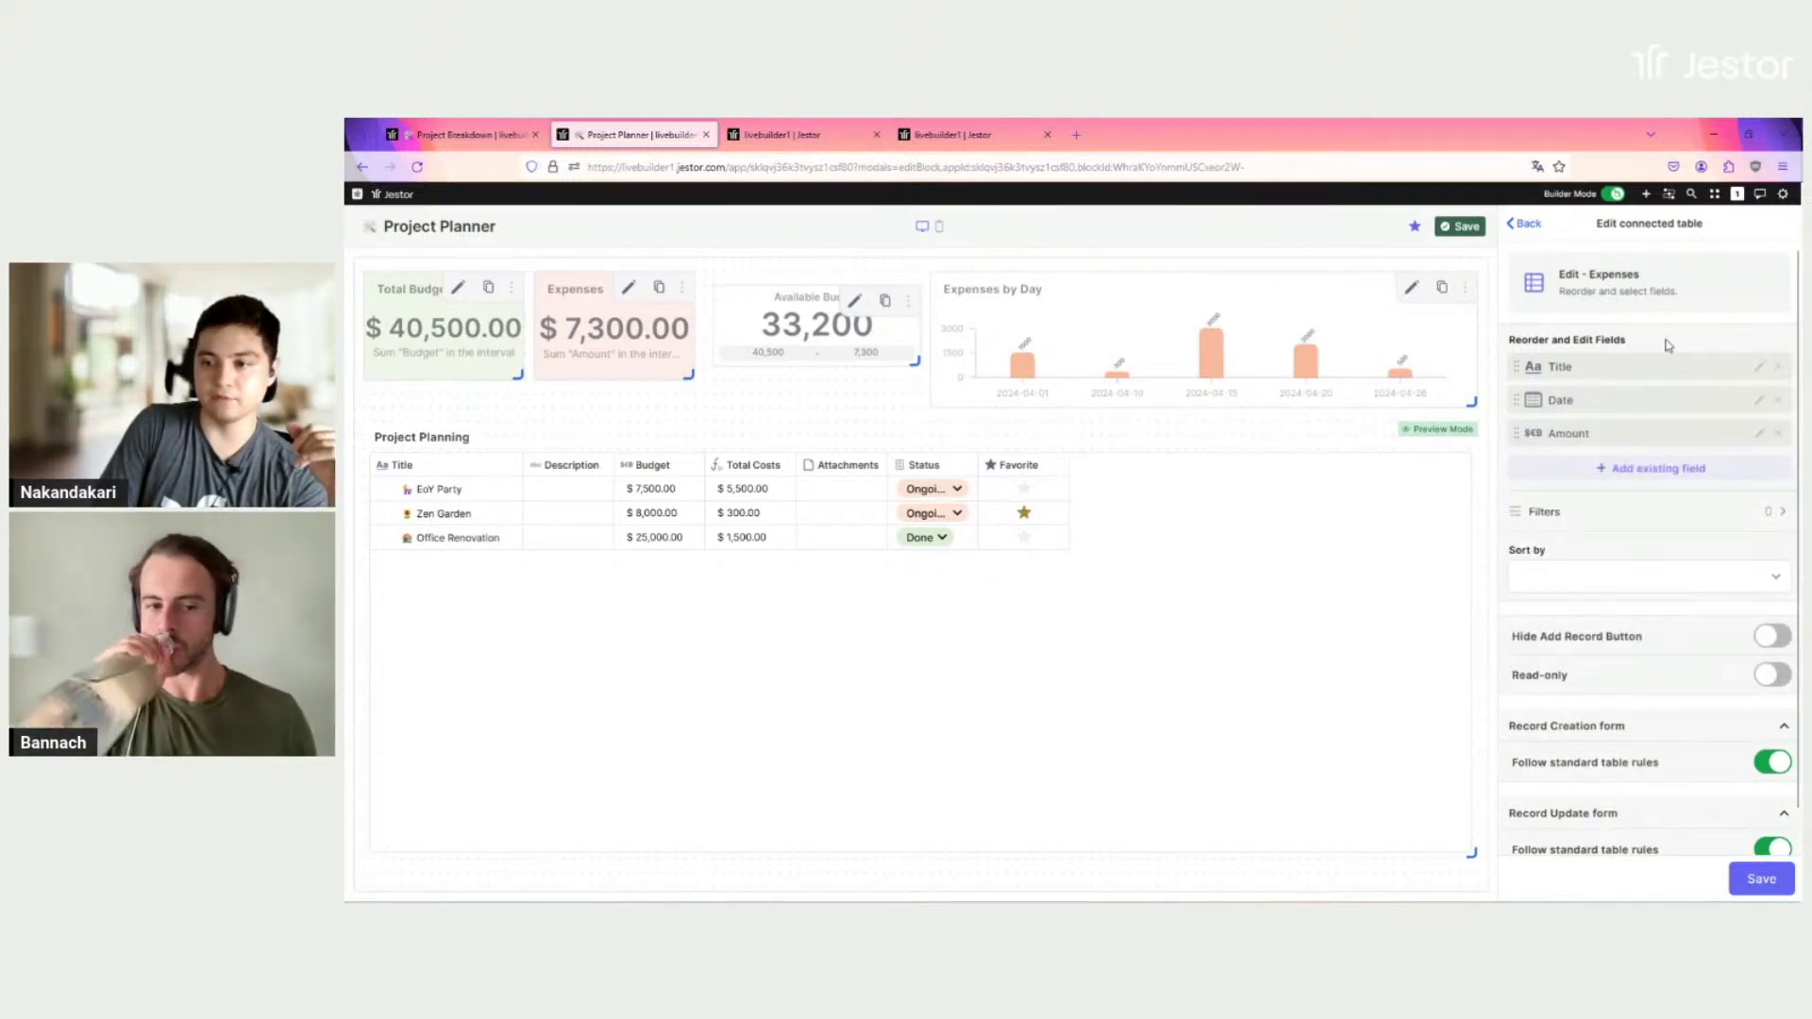
Step: Sort the connected Expenses table by Date in descending order (9 → 1) and save its settings
scroll(1669, 373, "down", 1)
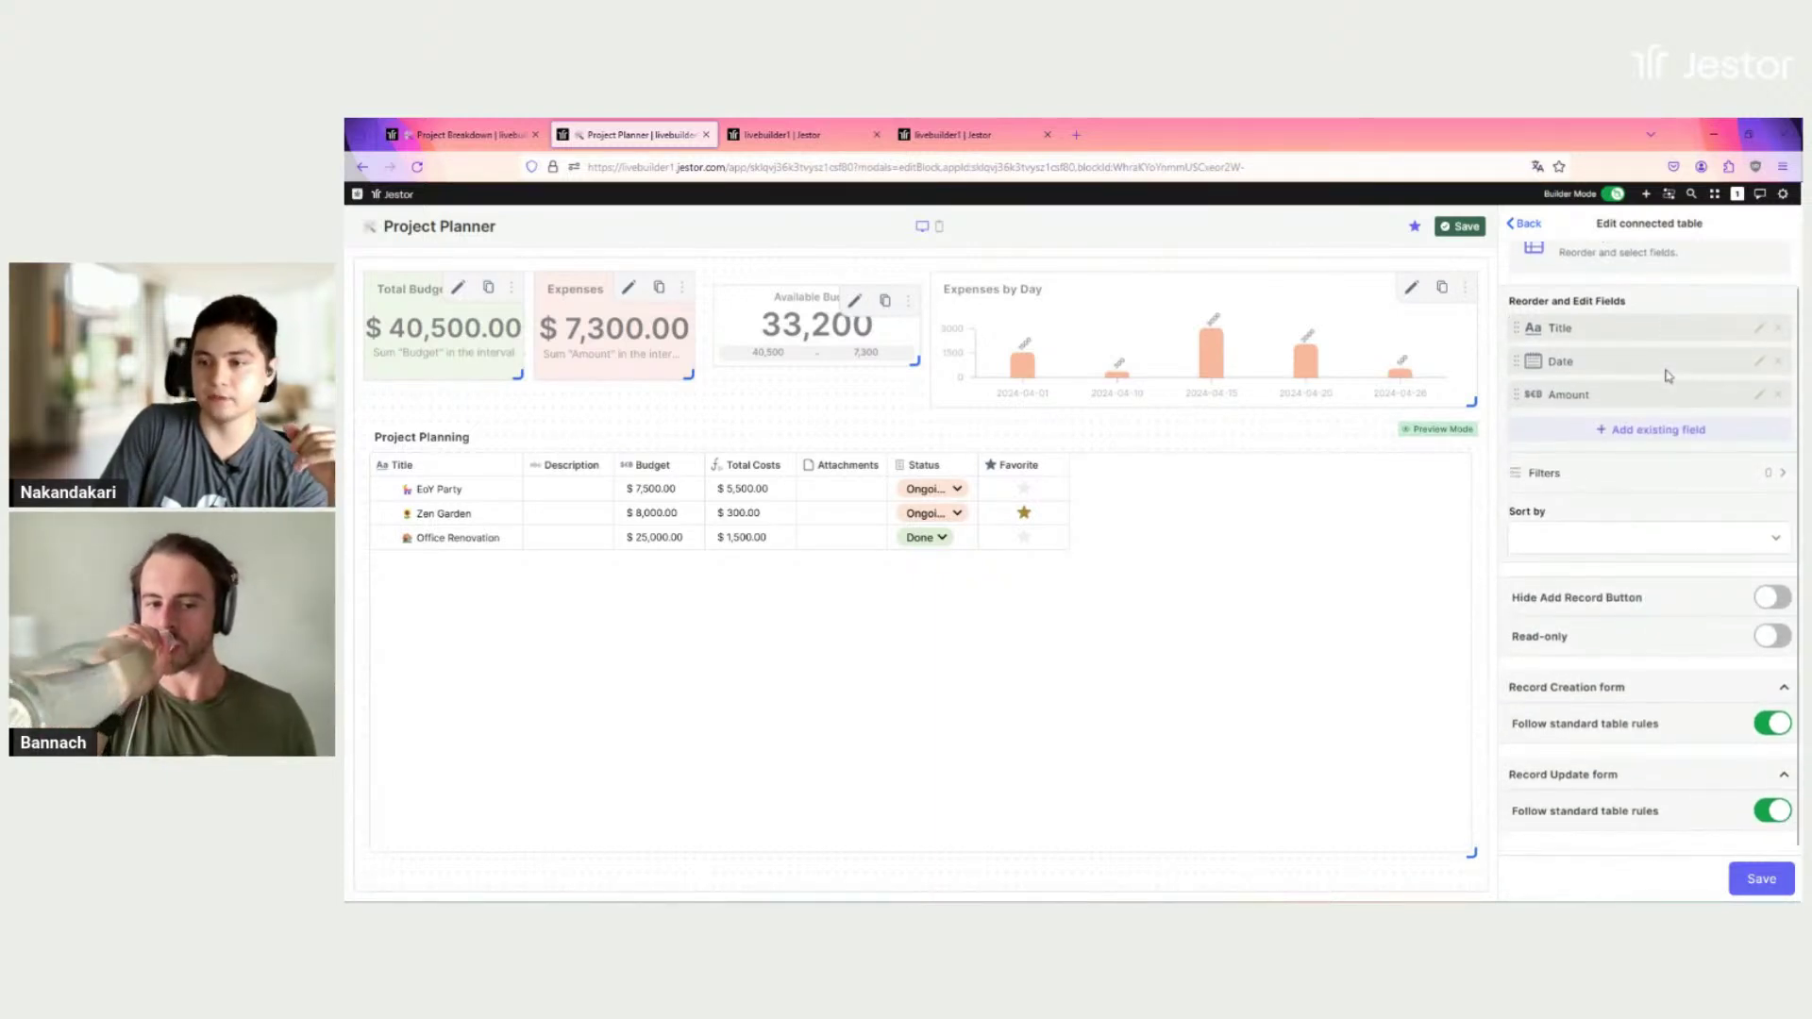
left_click(1573, 540)
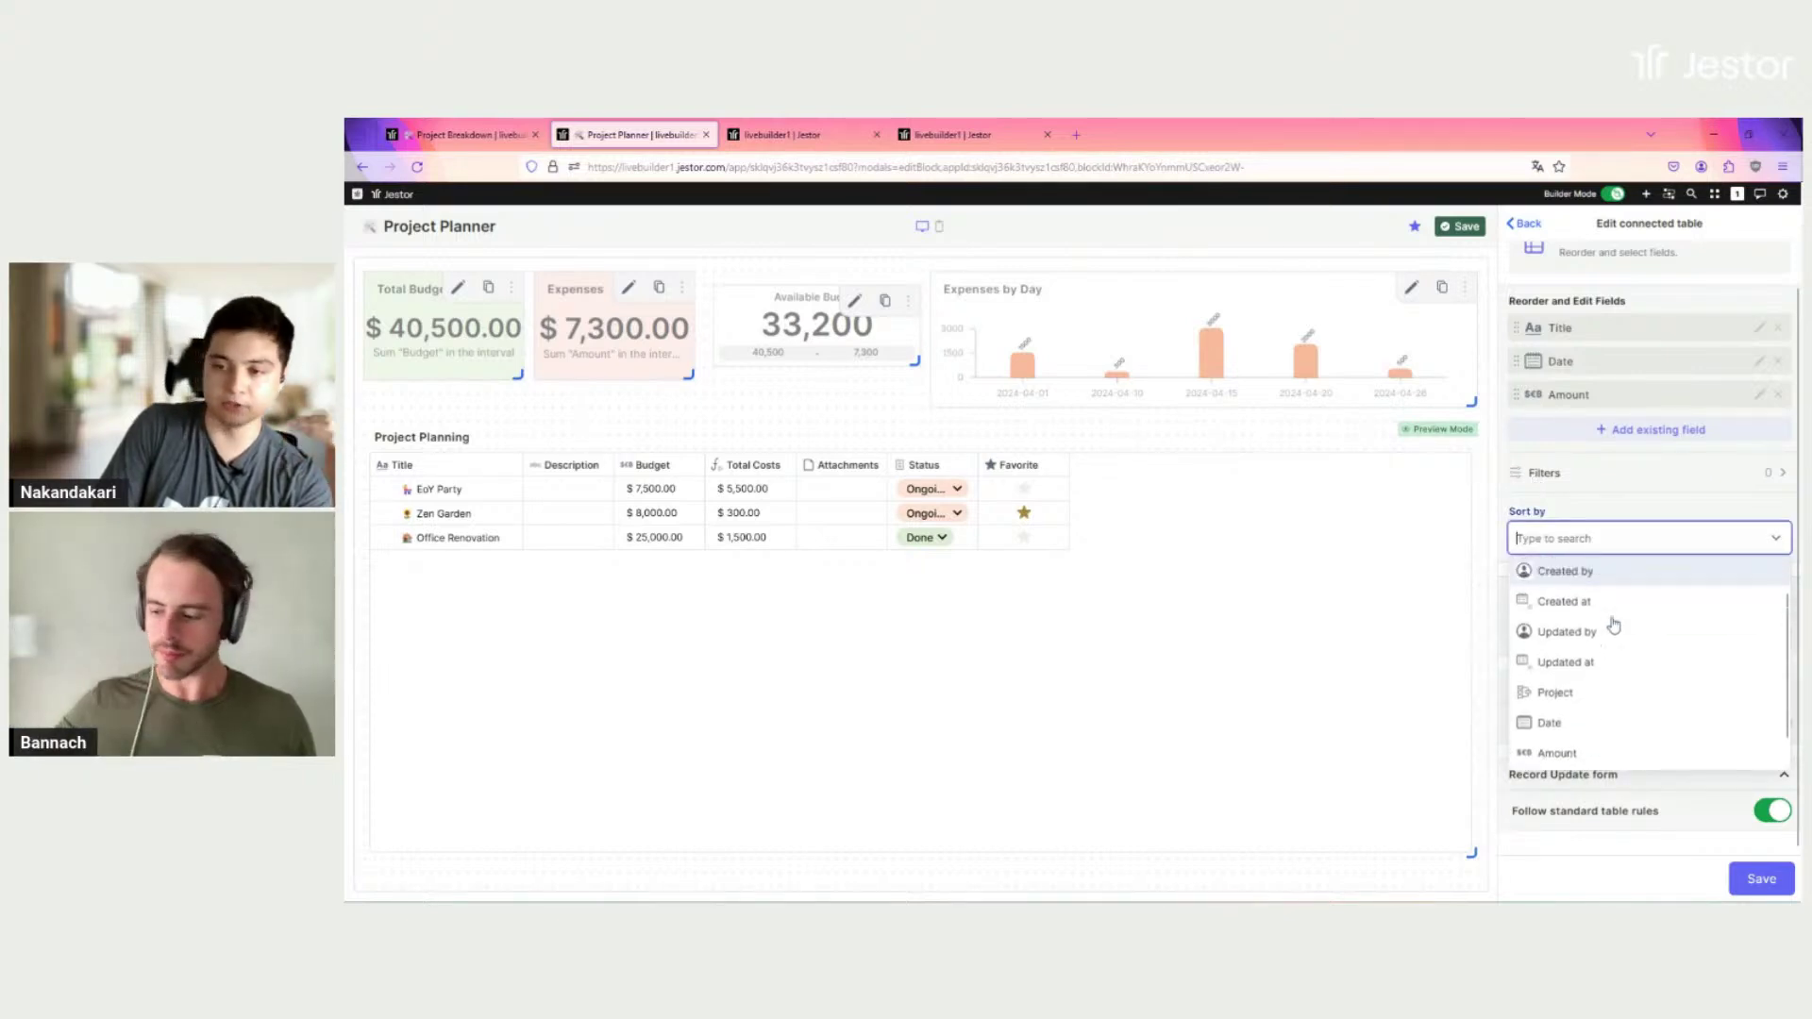
scroll(1586, 661, "down", 1)
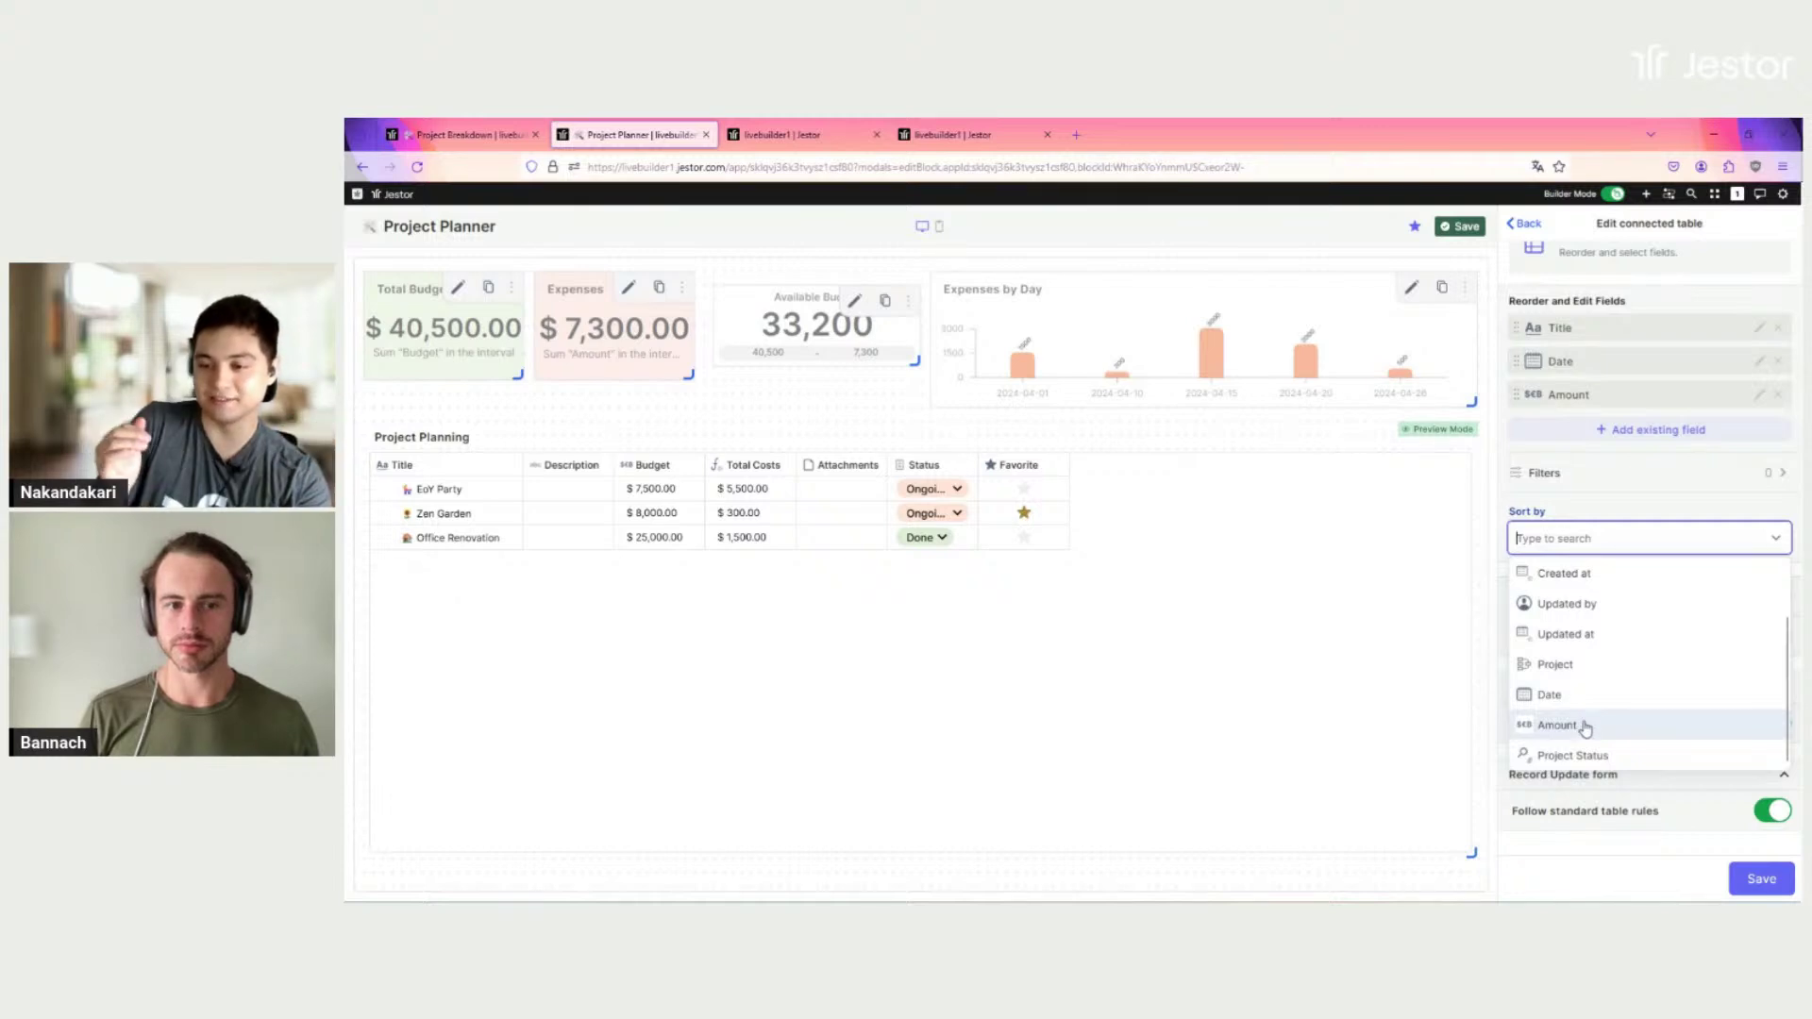
left_click(1570, 700)
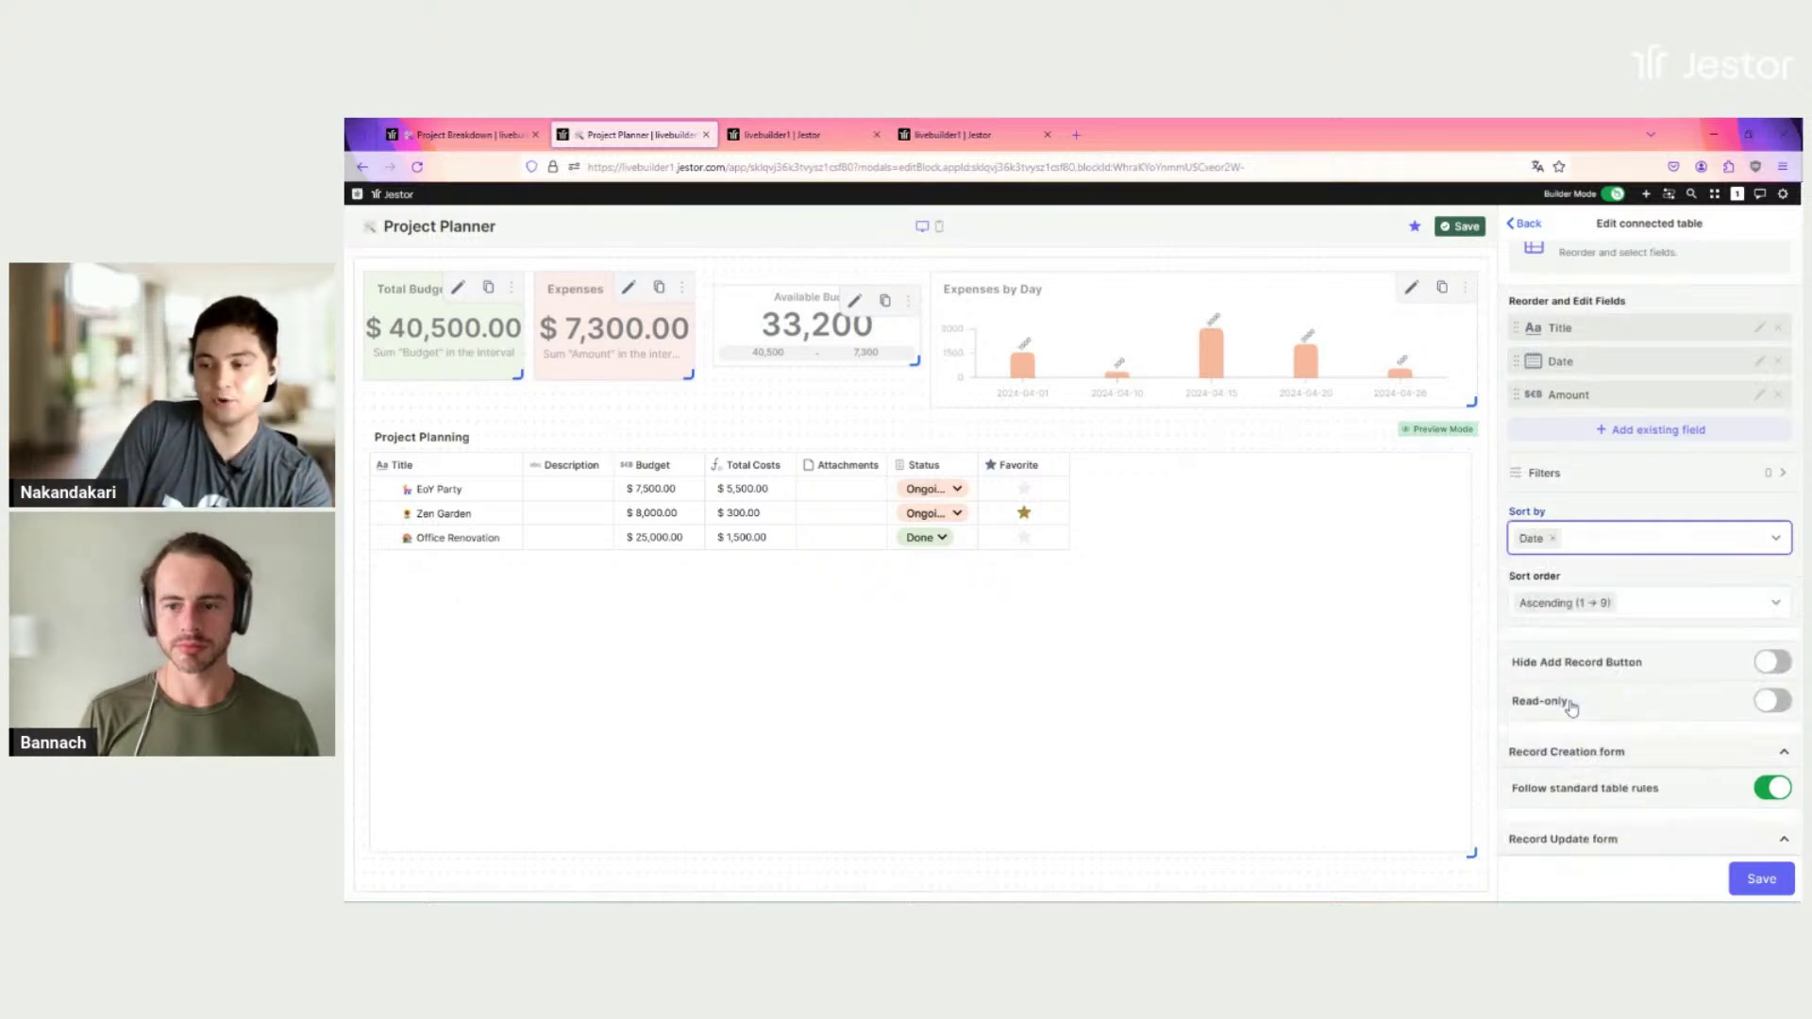
left_click(1630, 609)
left_click(1600, 671)
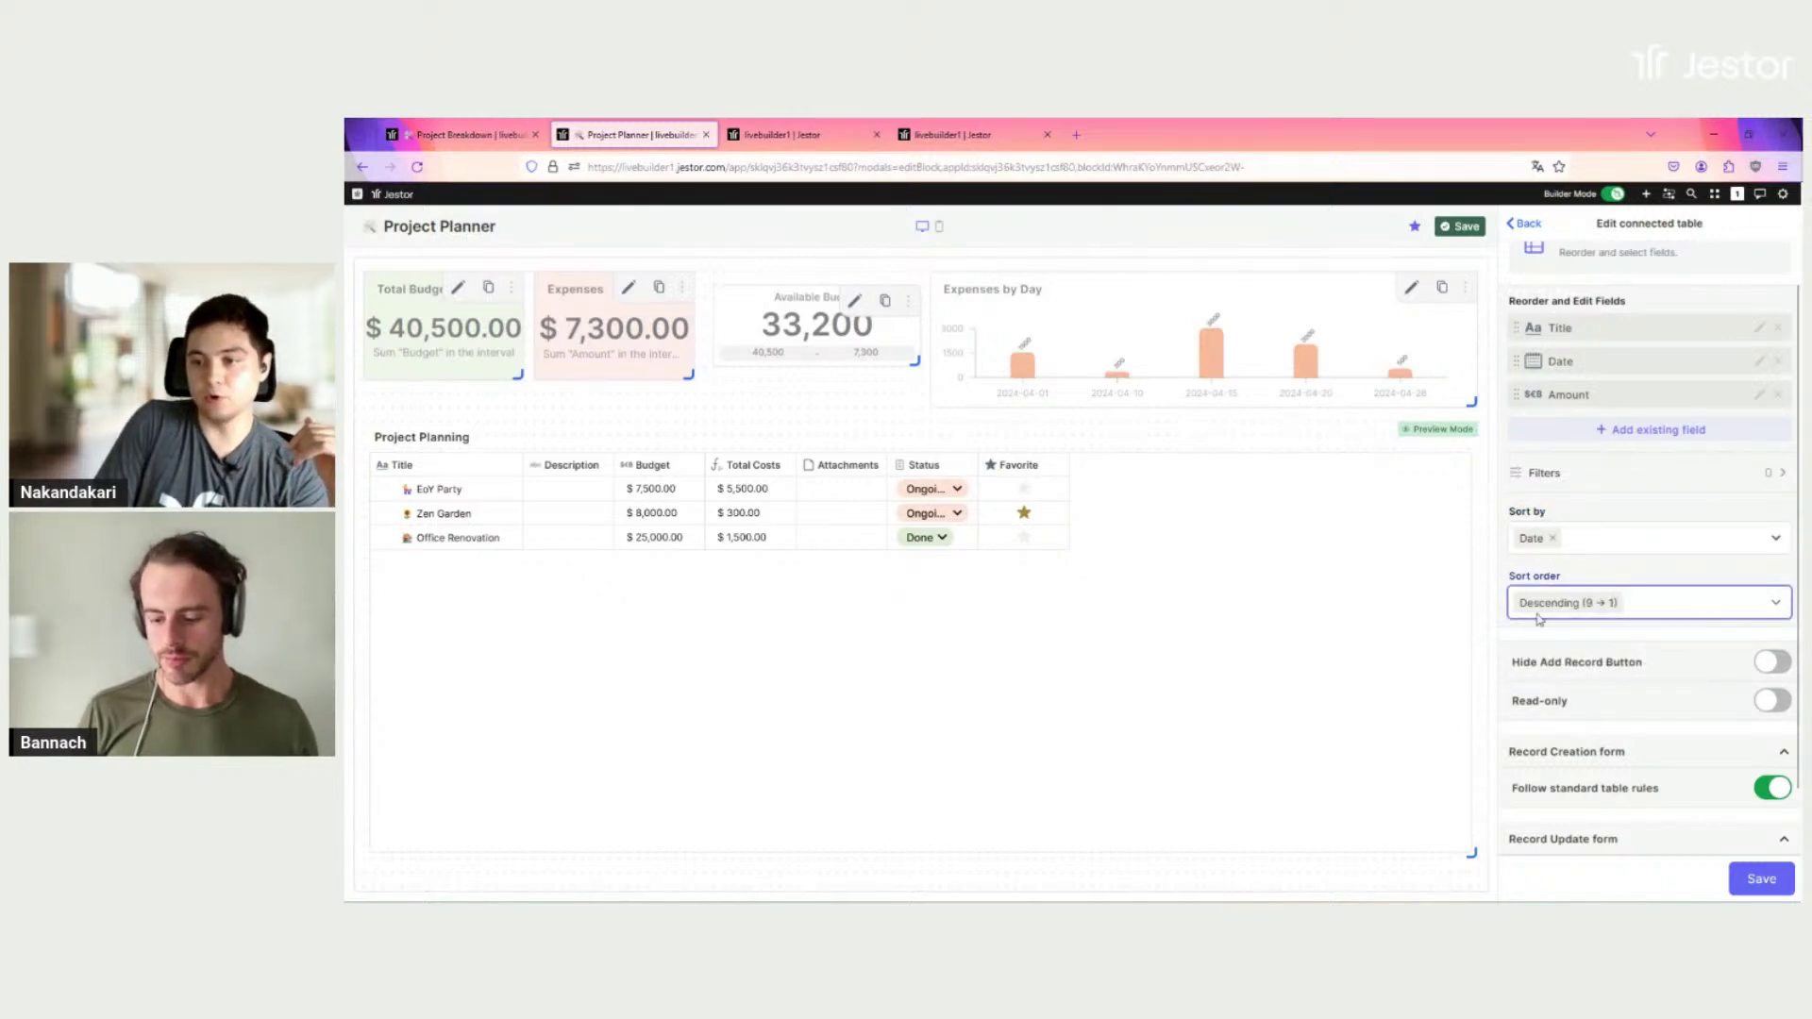
scroll(1637, 538, "down", 1)
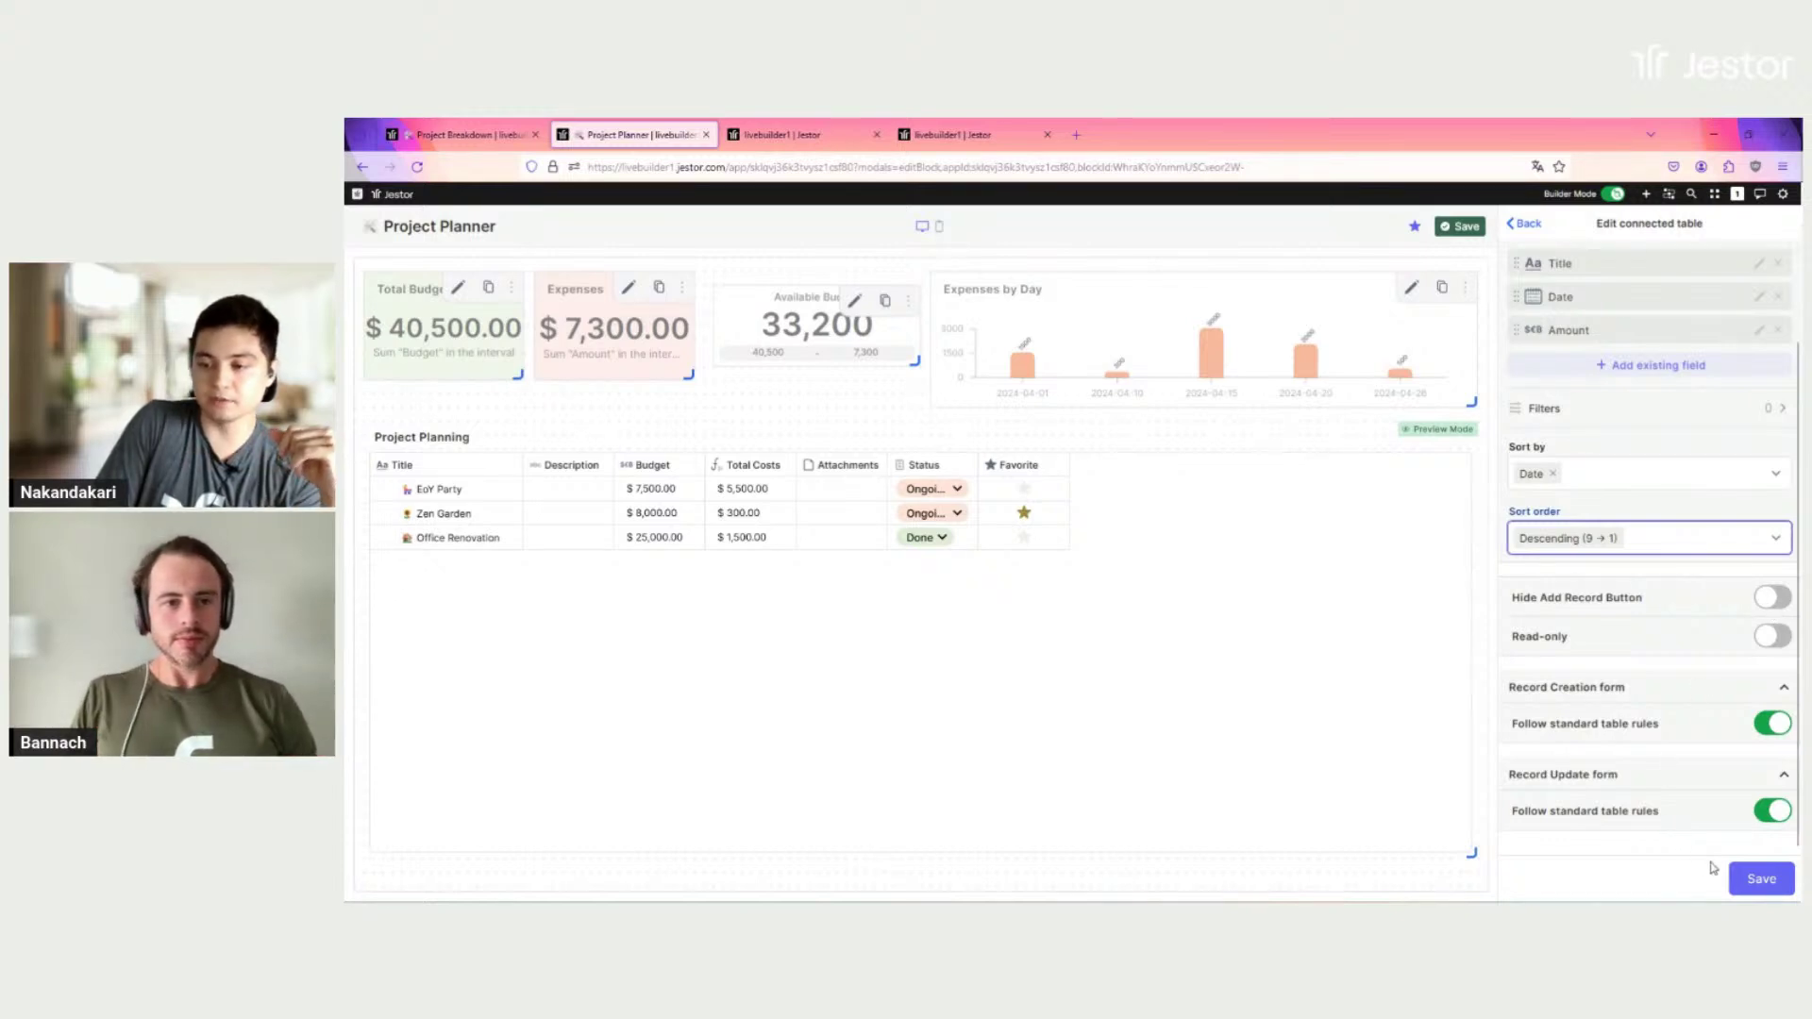
left_click(1746, 879)
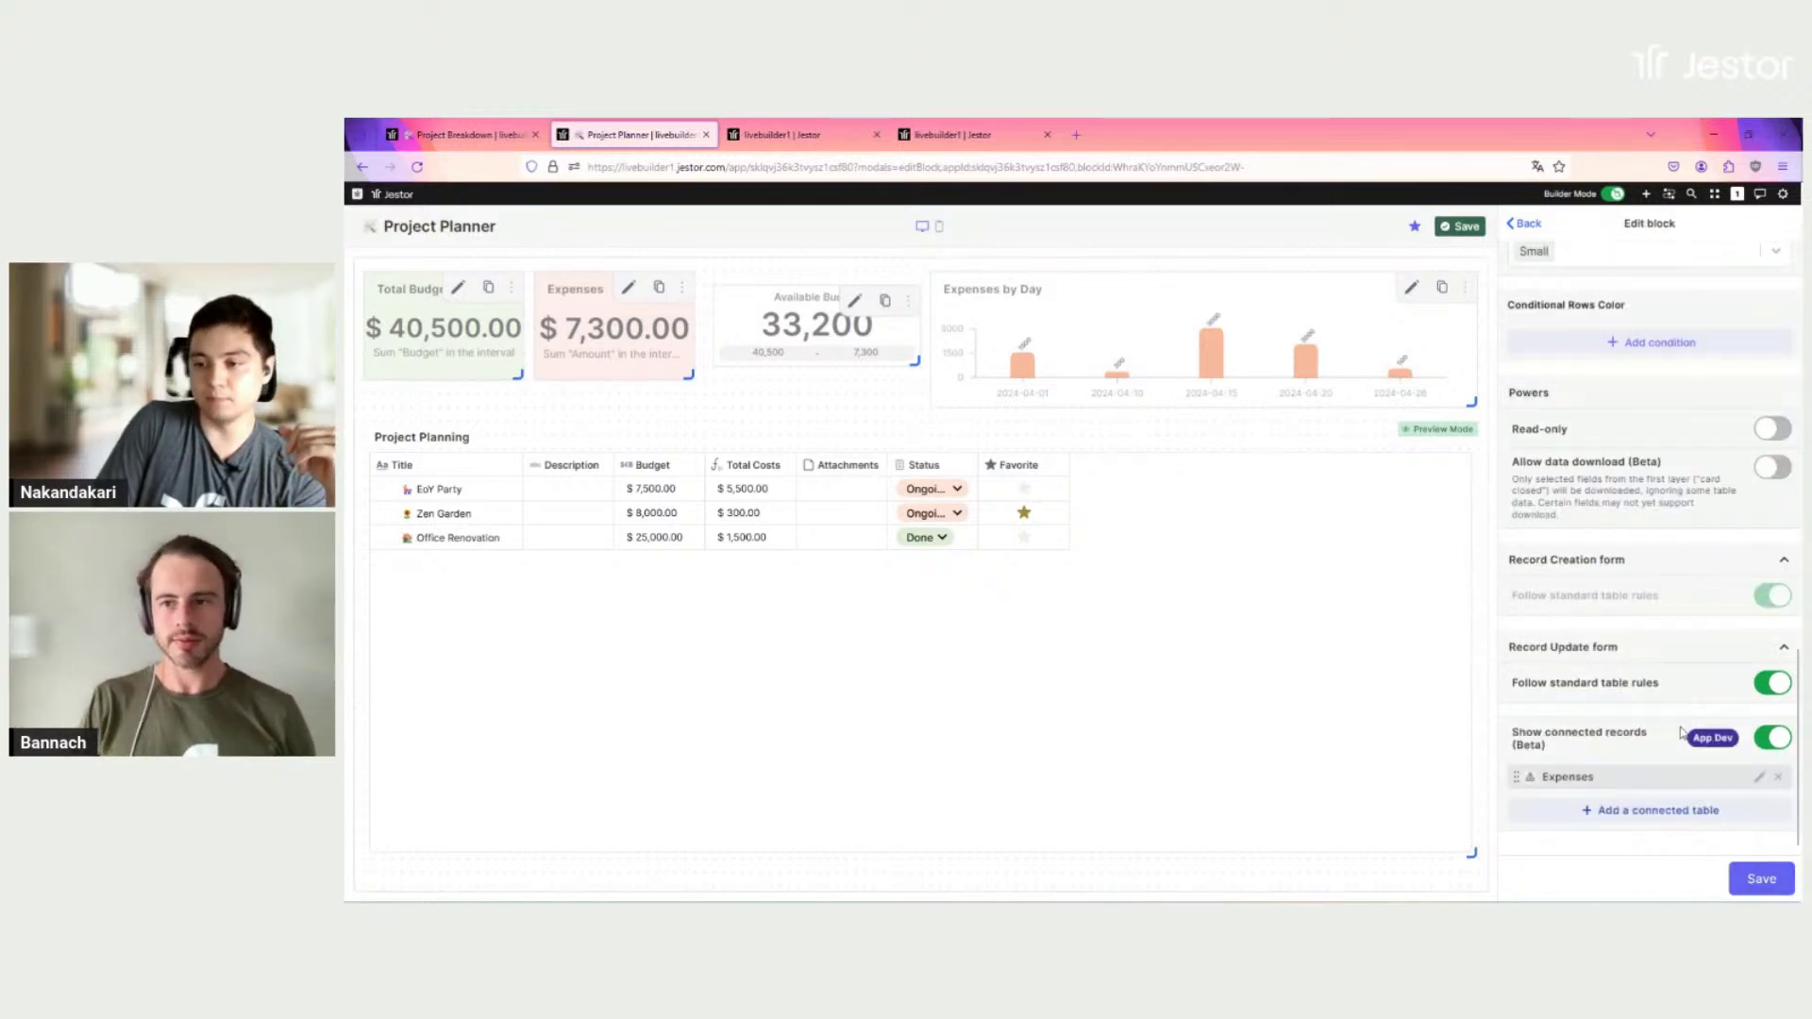
Step: Add Project Tasks as a connected table with the Title, Checklist, Attachments, Owners and Done? fields, and save its settings
left_click(1693, 813)
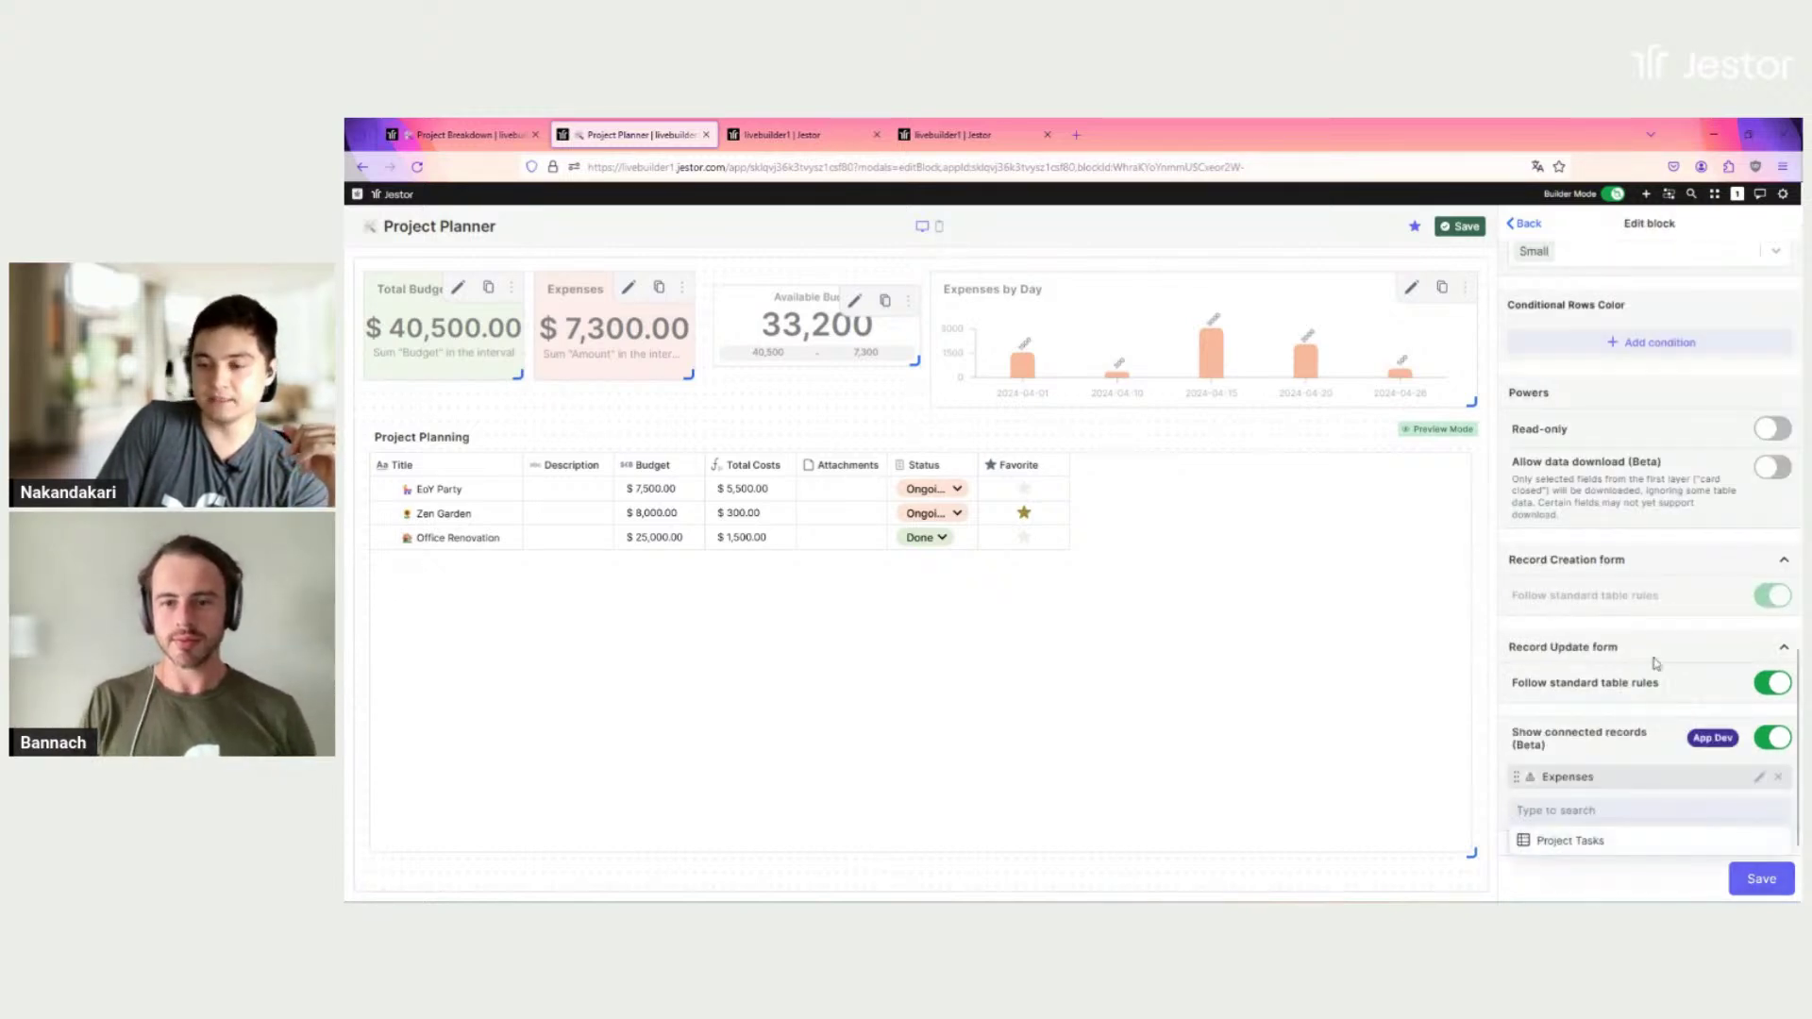
left_click(1609, 844)
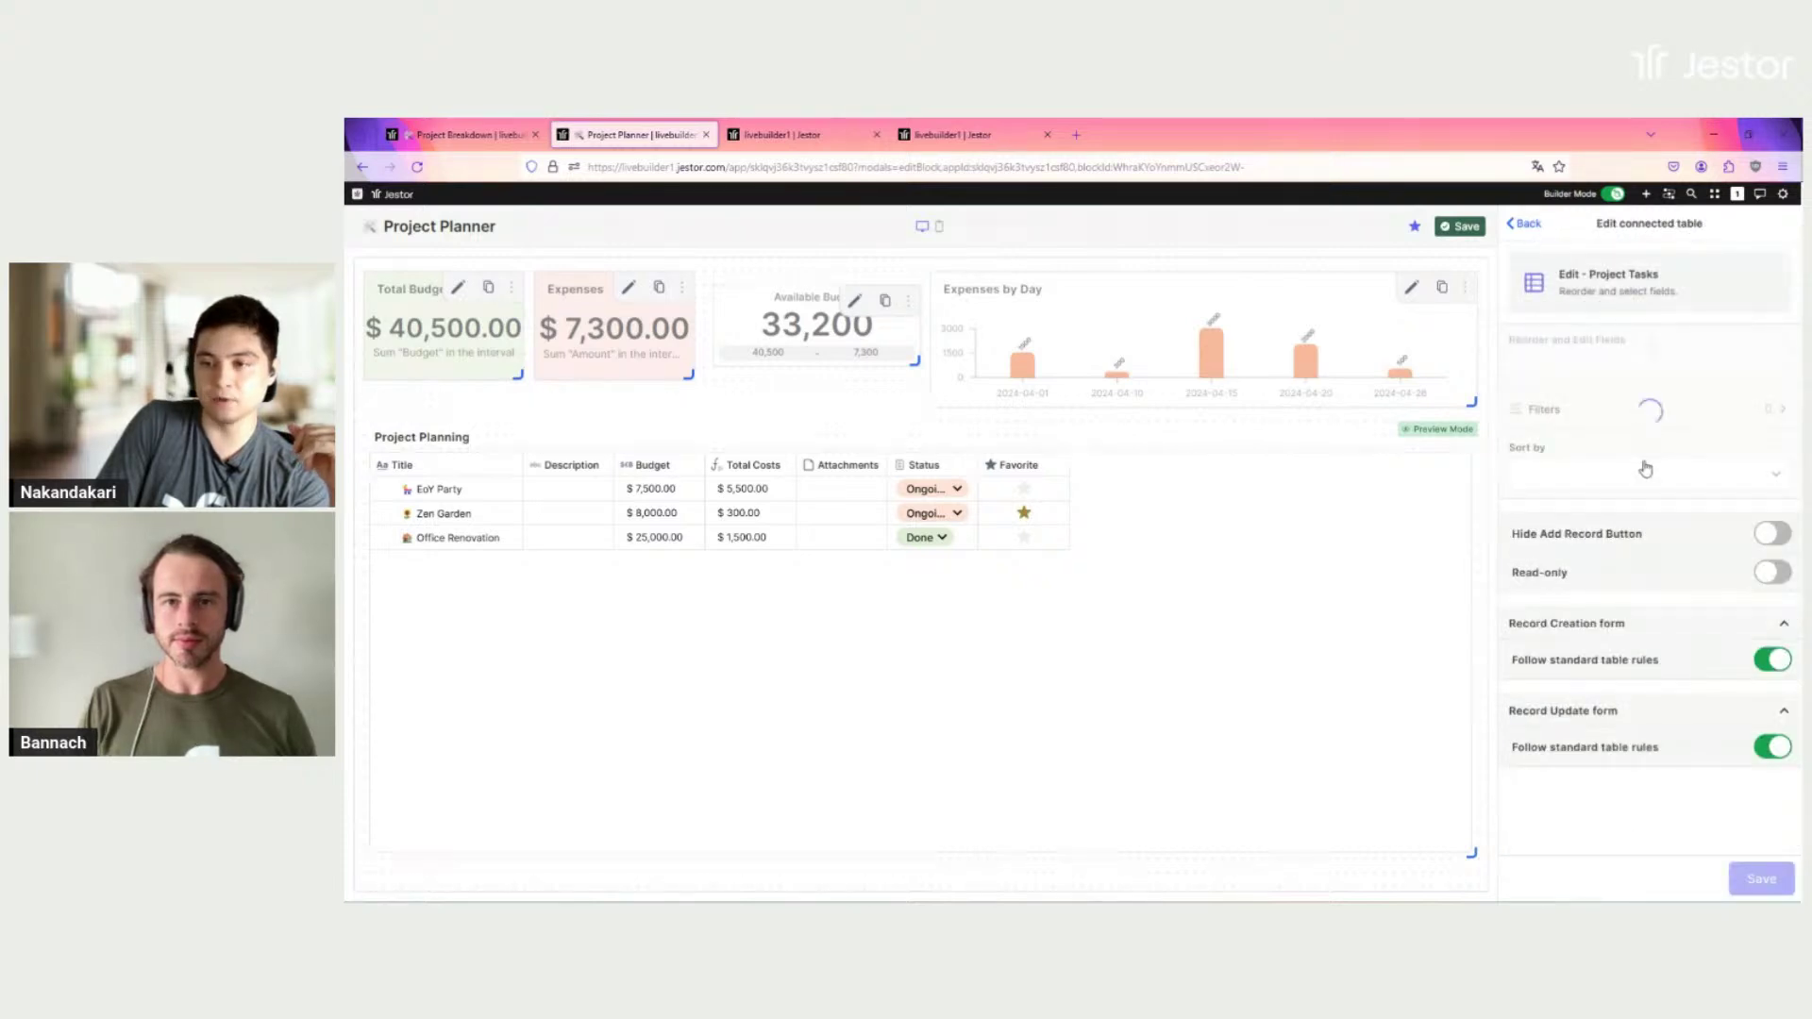
left_click(1642, 404)
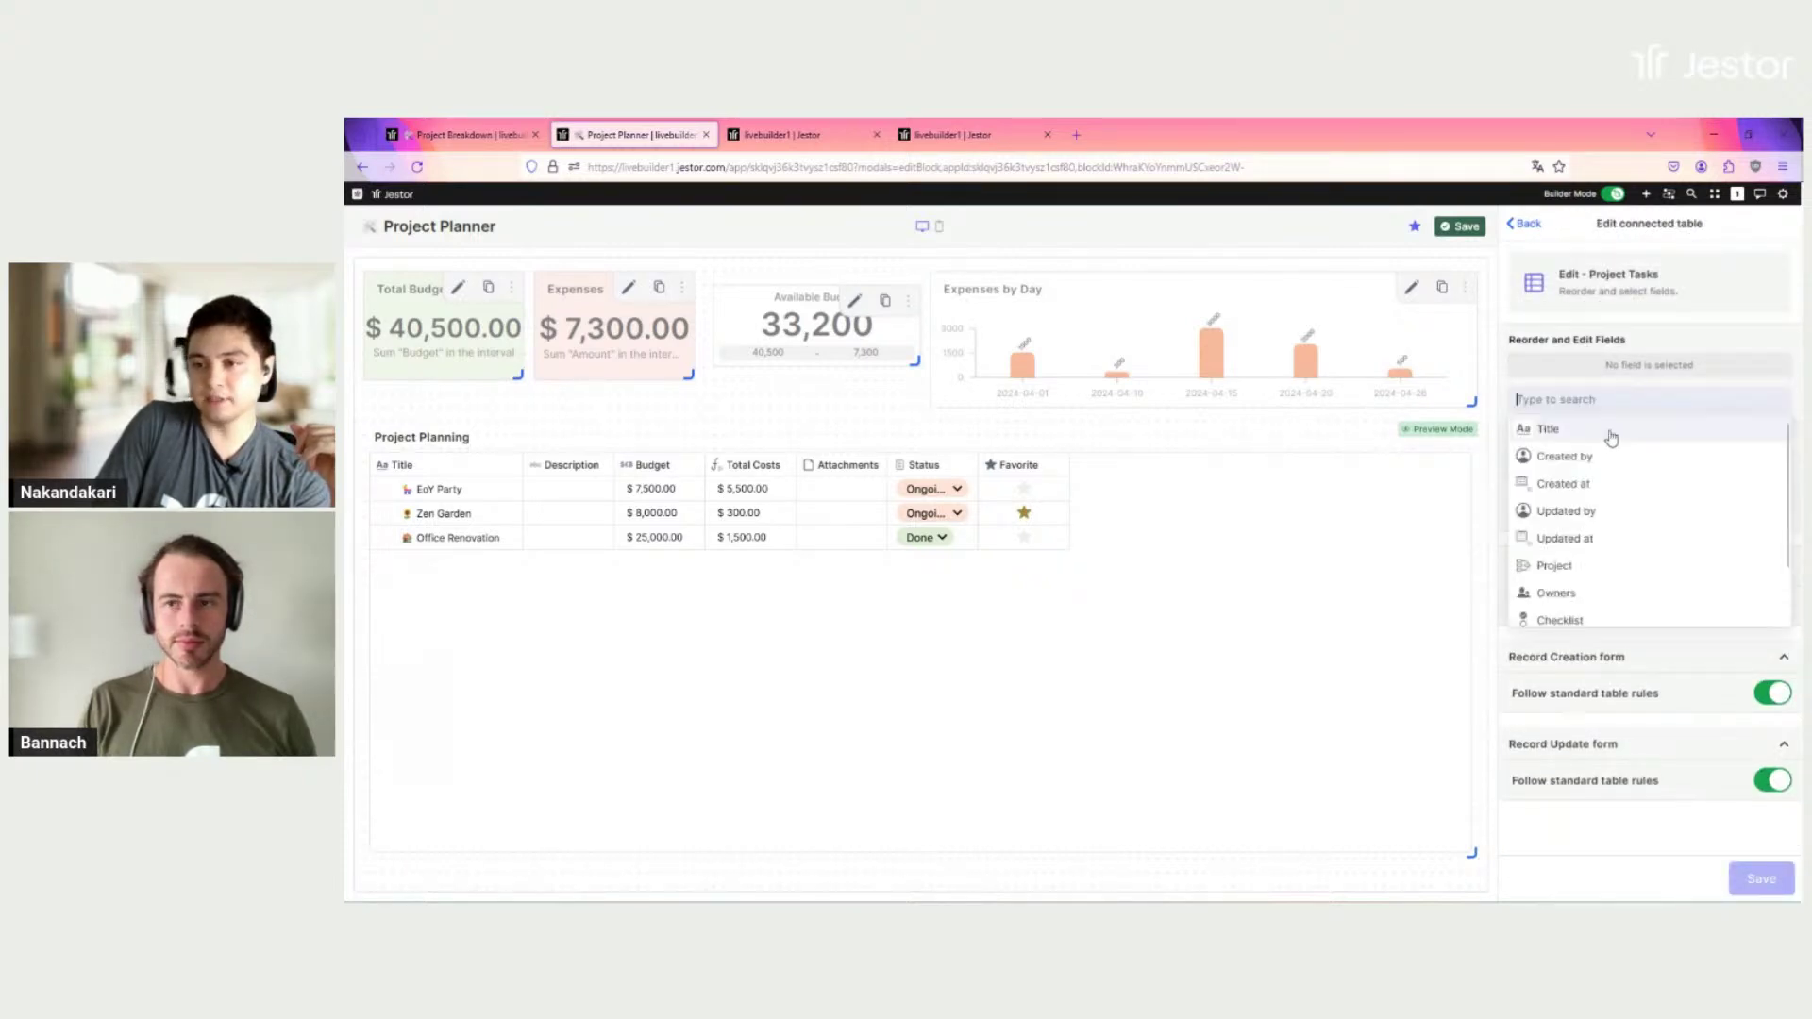
left_click(1608, 432)
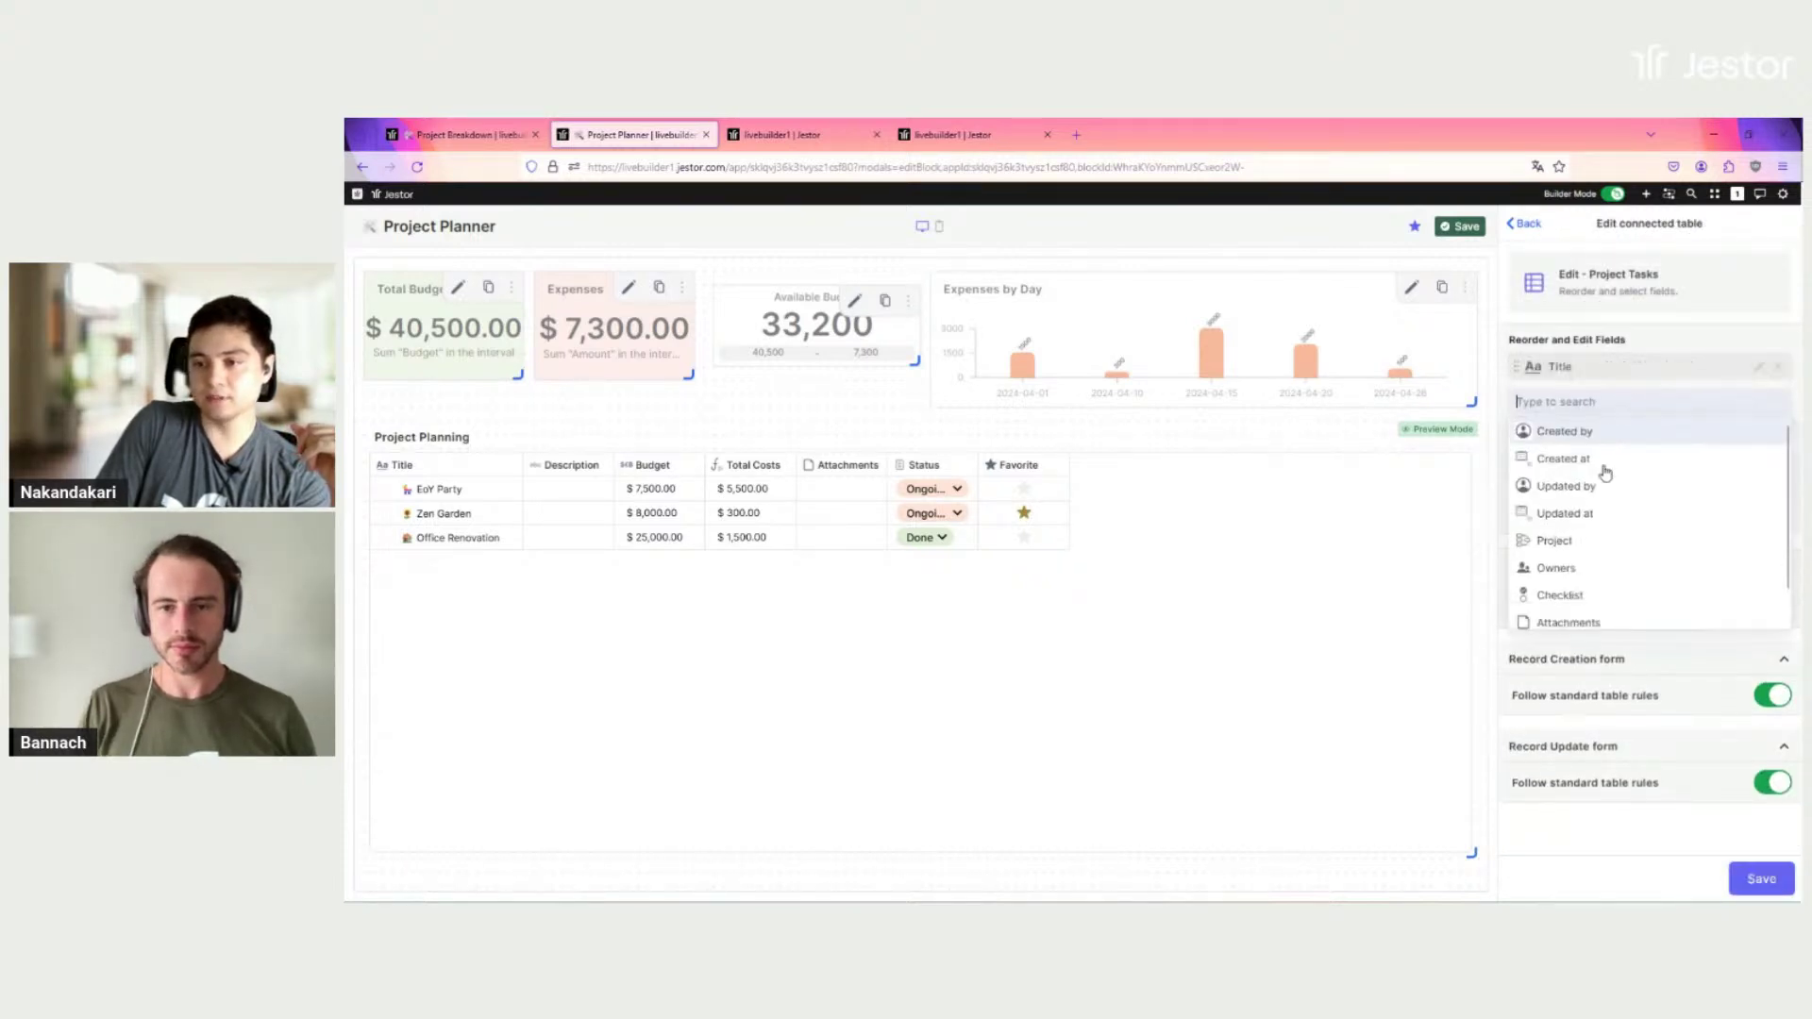
left_click(1604, 590)
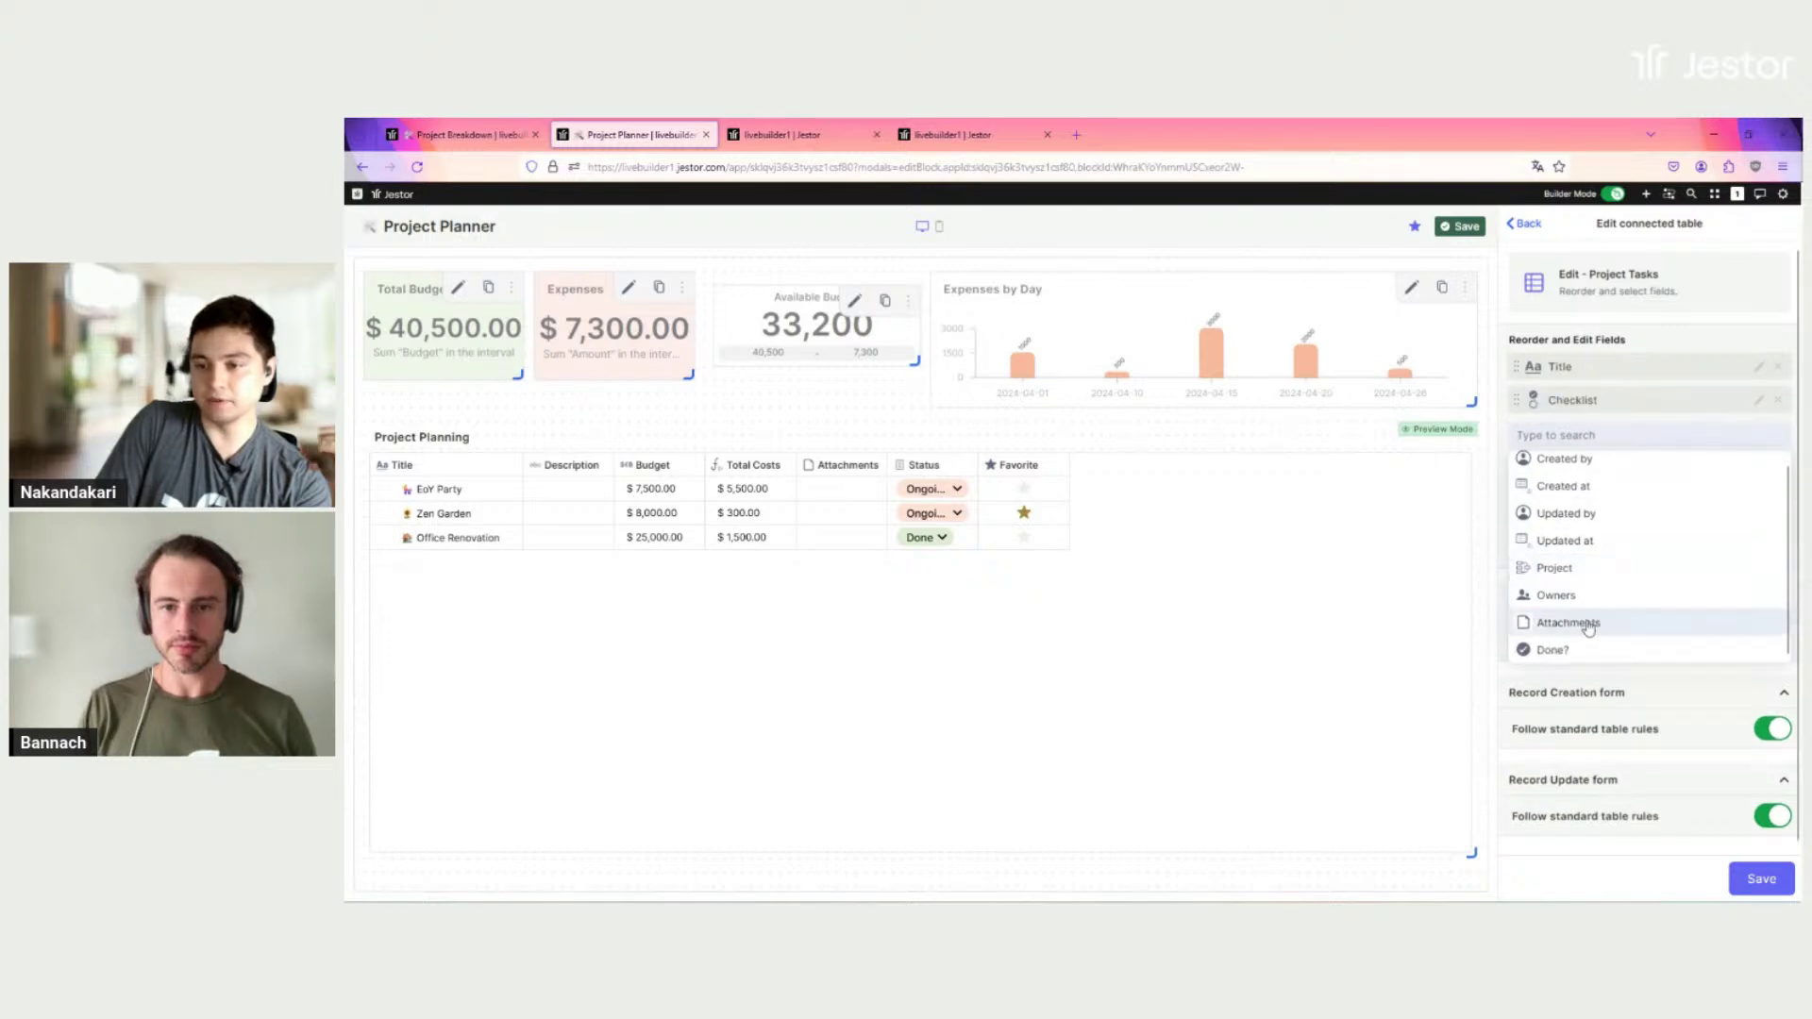
left_click(1584, 629)
left_click(1582, 636)
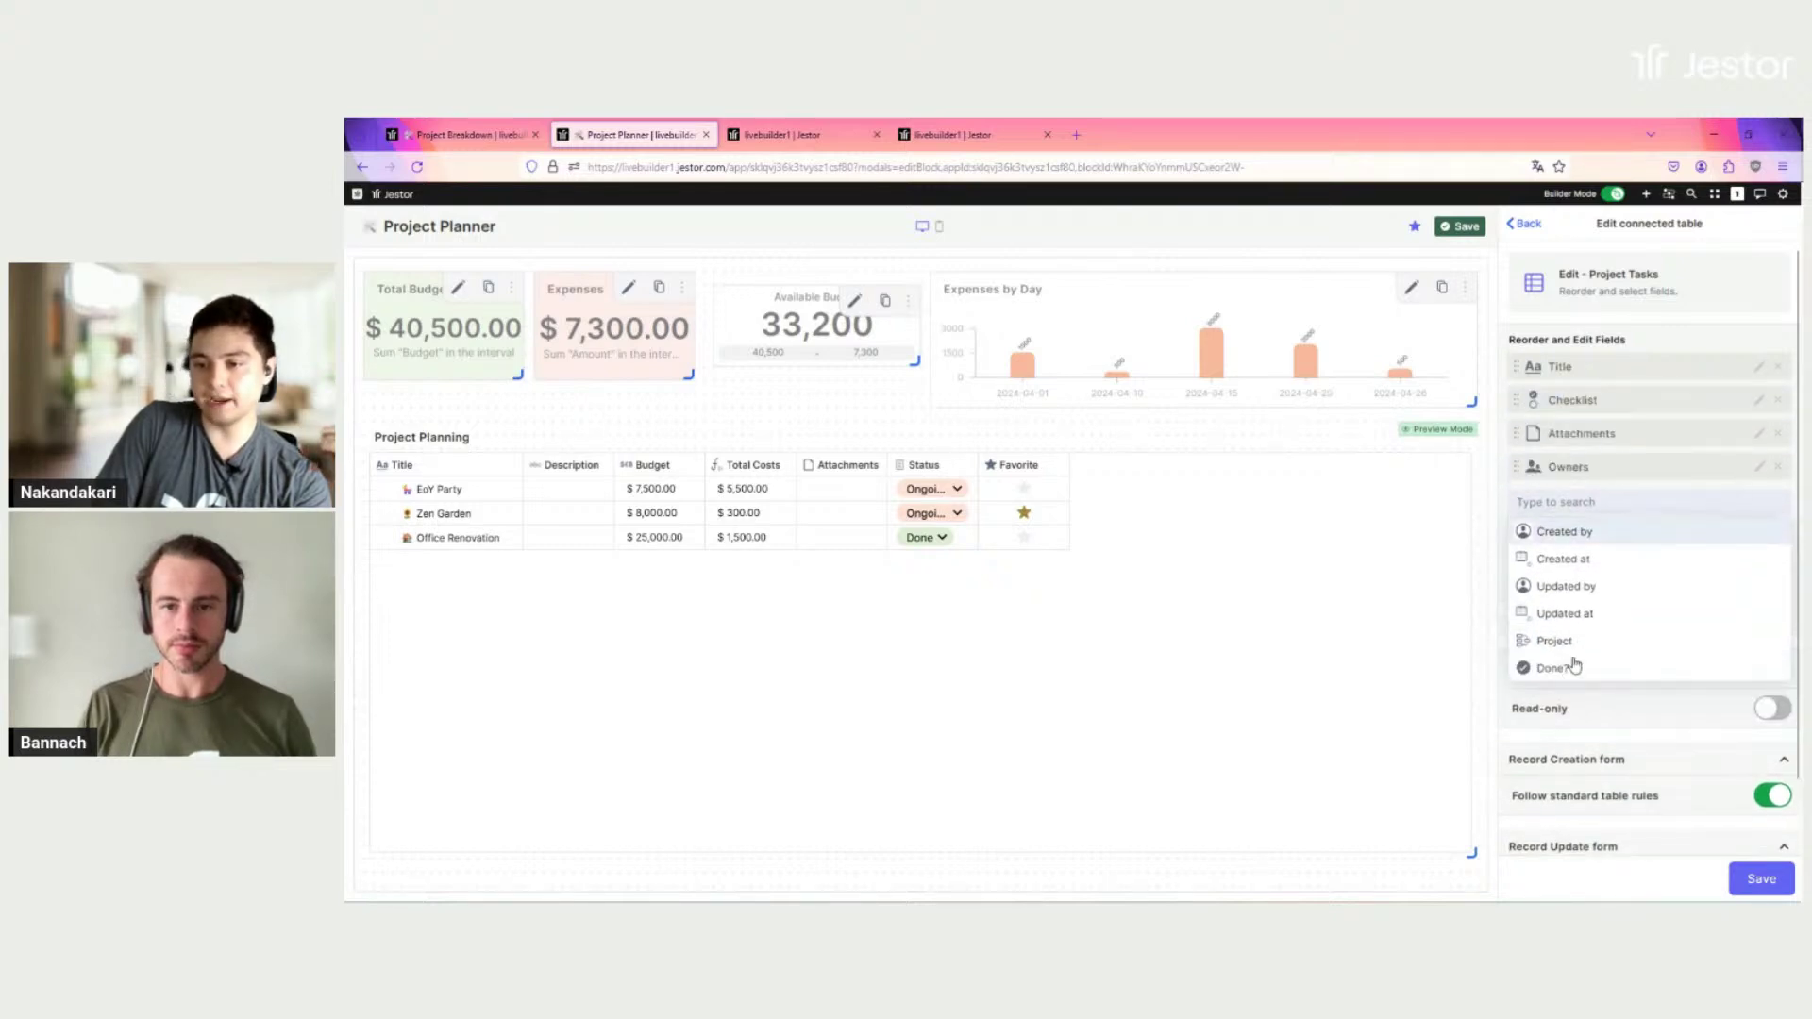
left_click(1570, 668)
left_click(1746, 886)
Step: Add a conditional row color to the Project Planning table and set it to dark teal
scroll(1625, 641, "down", 1)
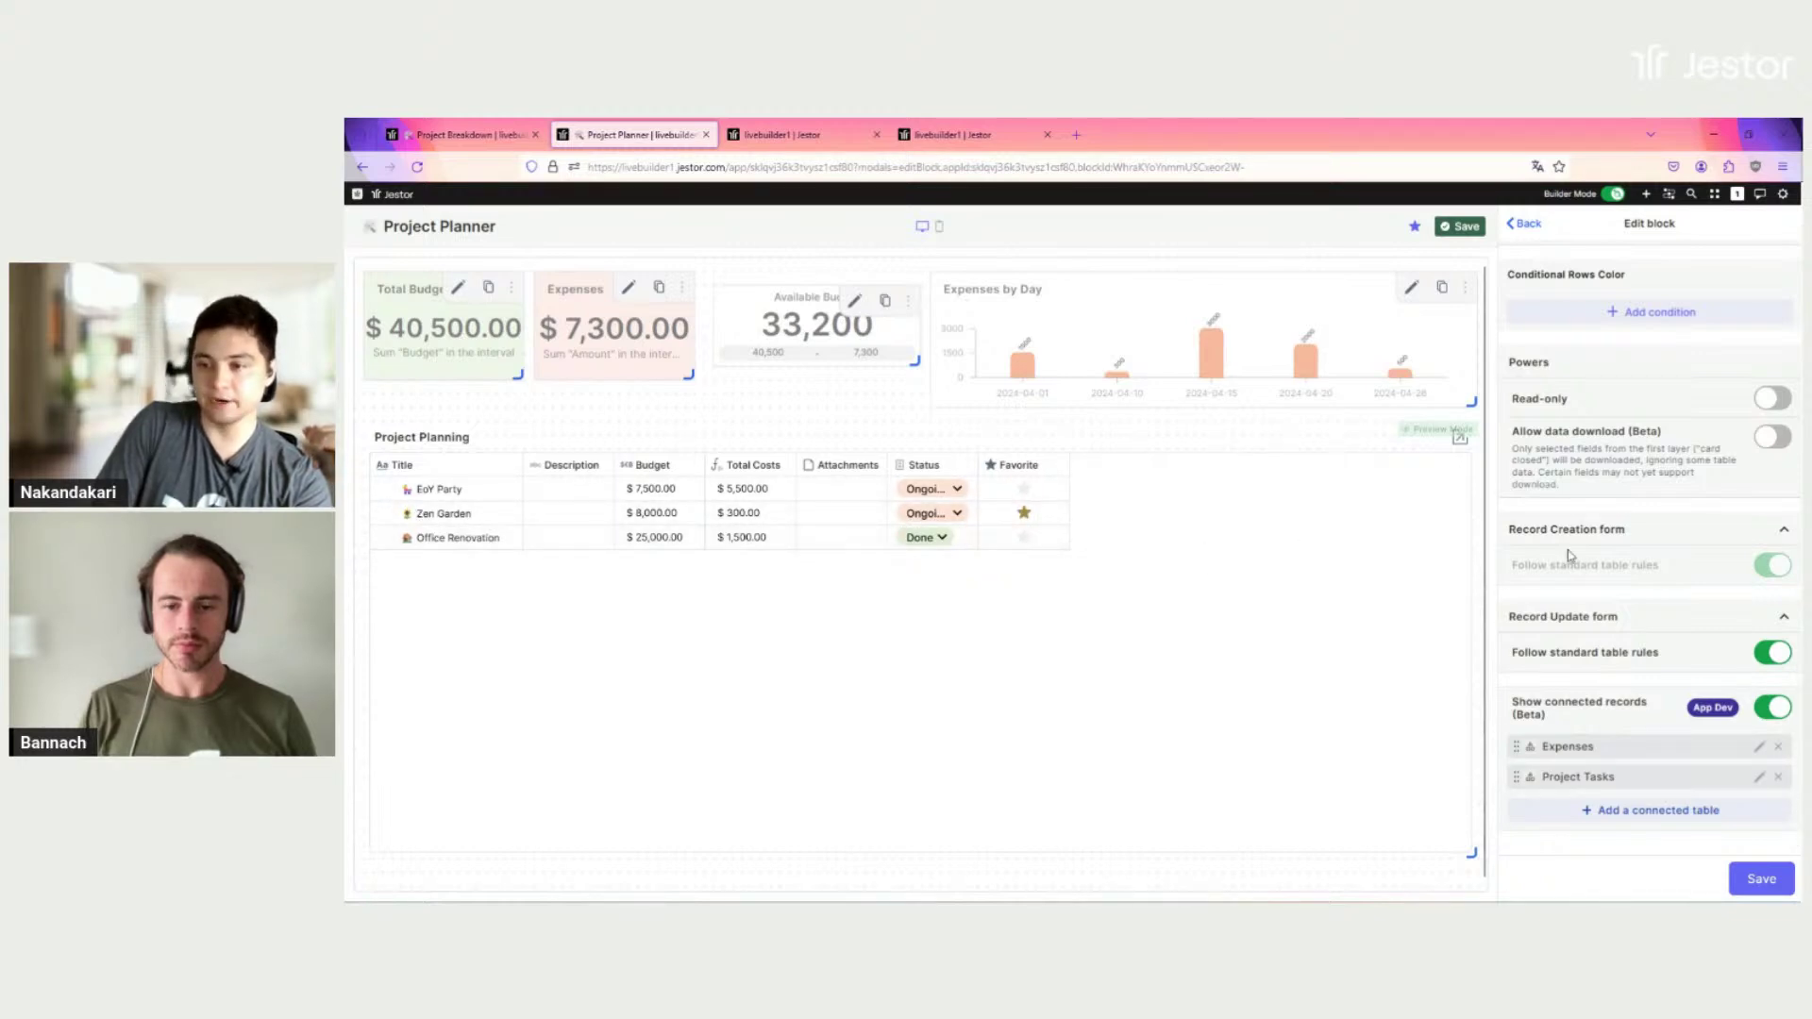
scroll(1646, 609, "up", 2)
scroll(1647, 609, "up", 3)
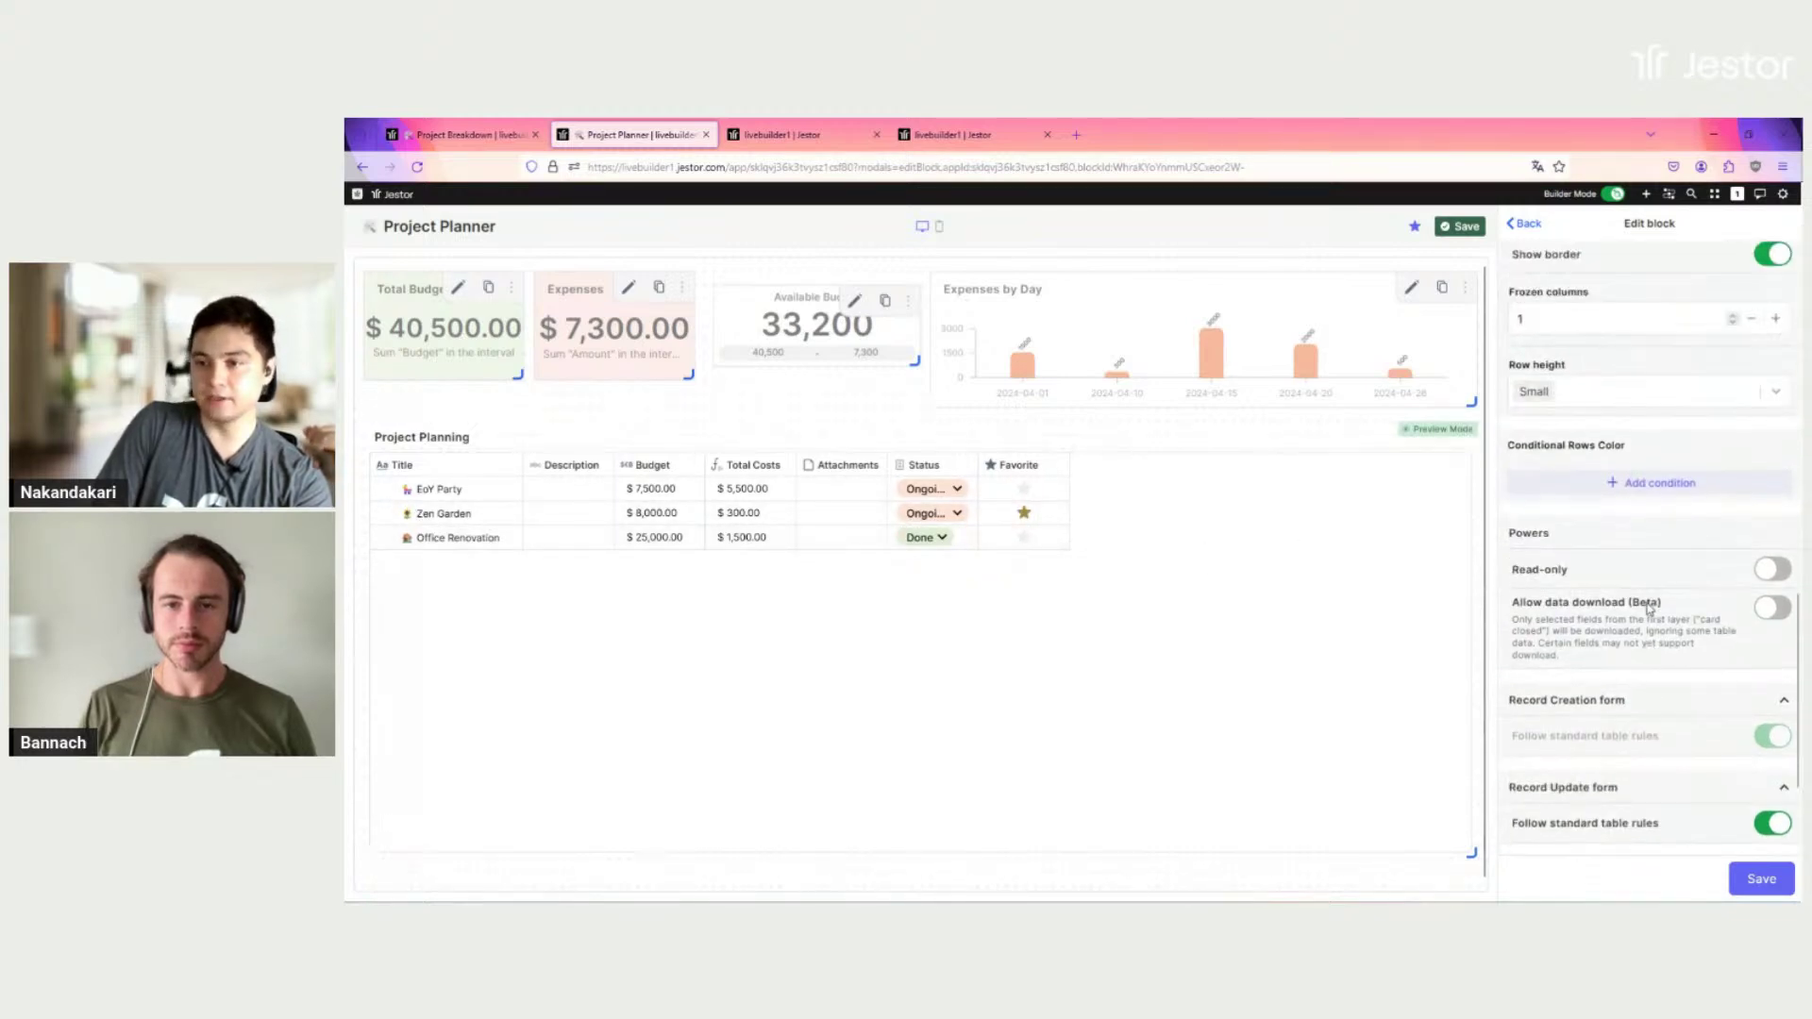
left_click(1614, 502)
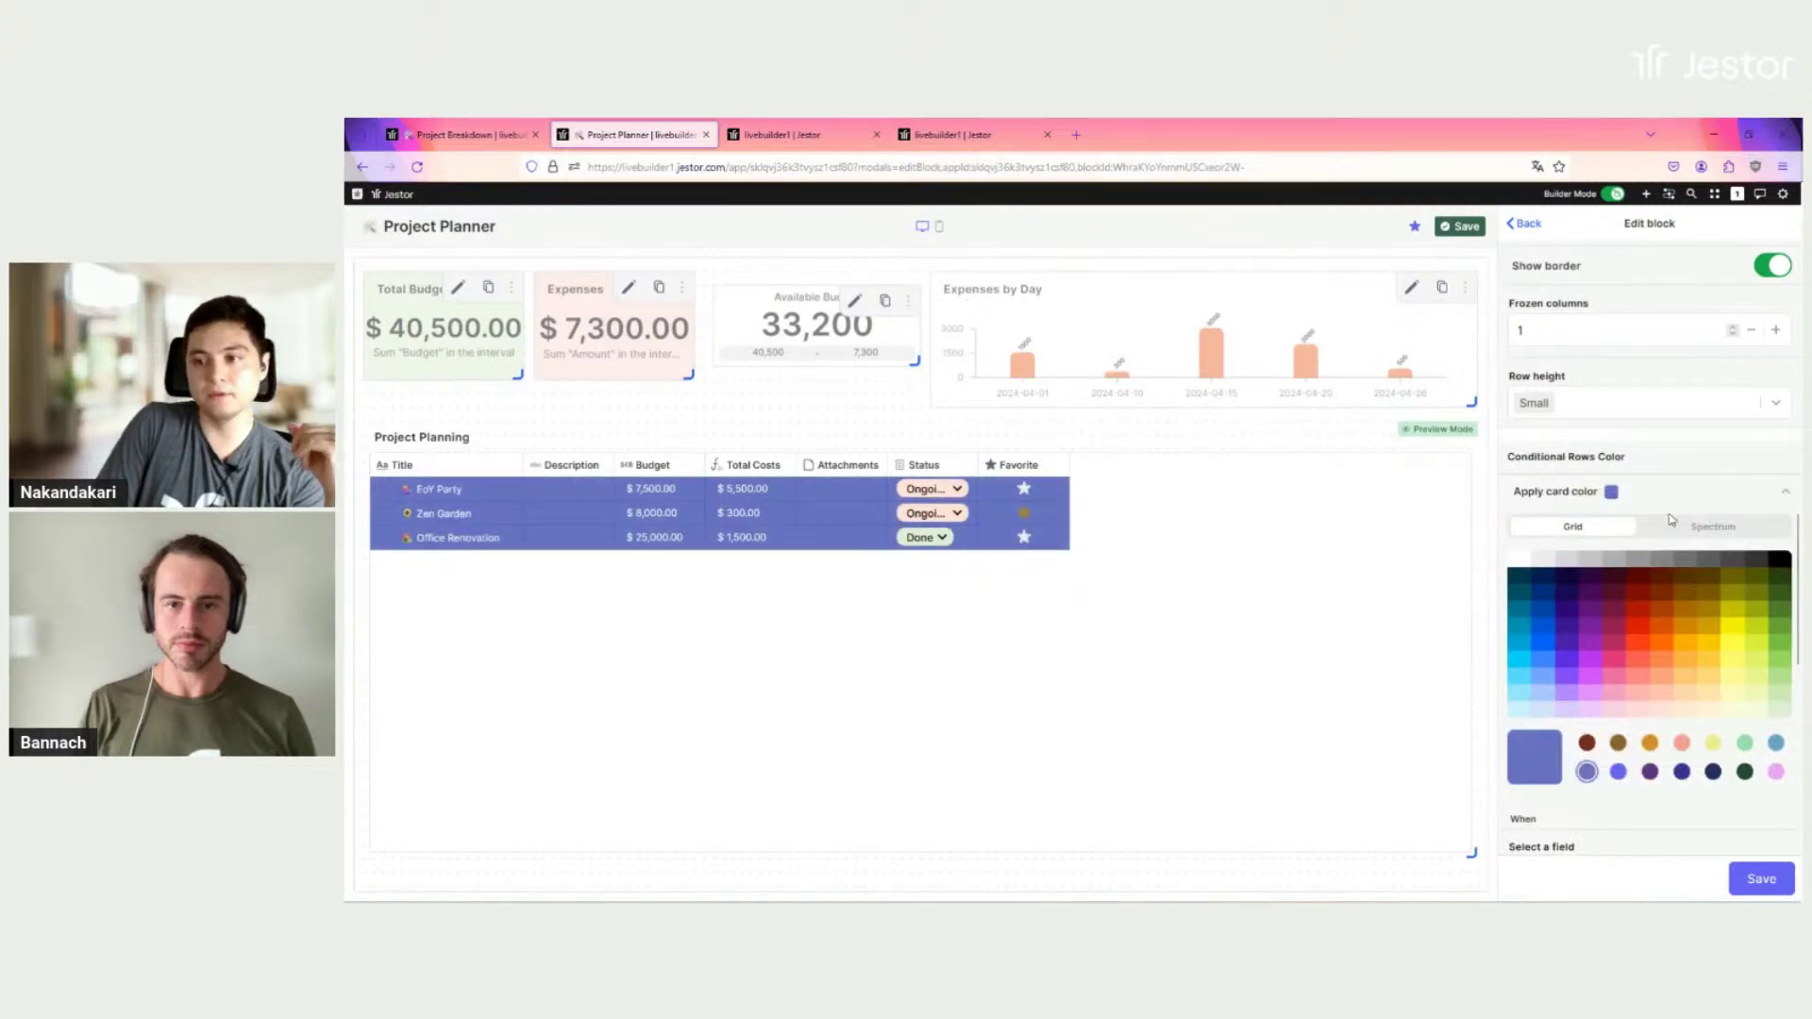
scroll(1639, 630, "down", 2)
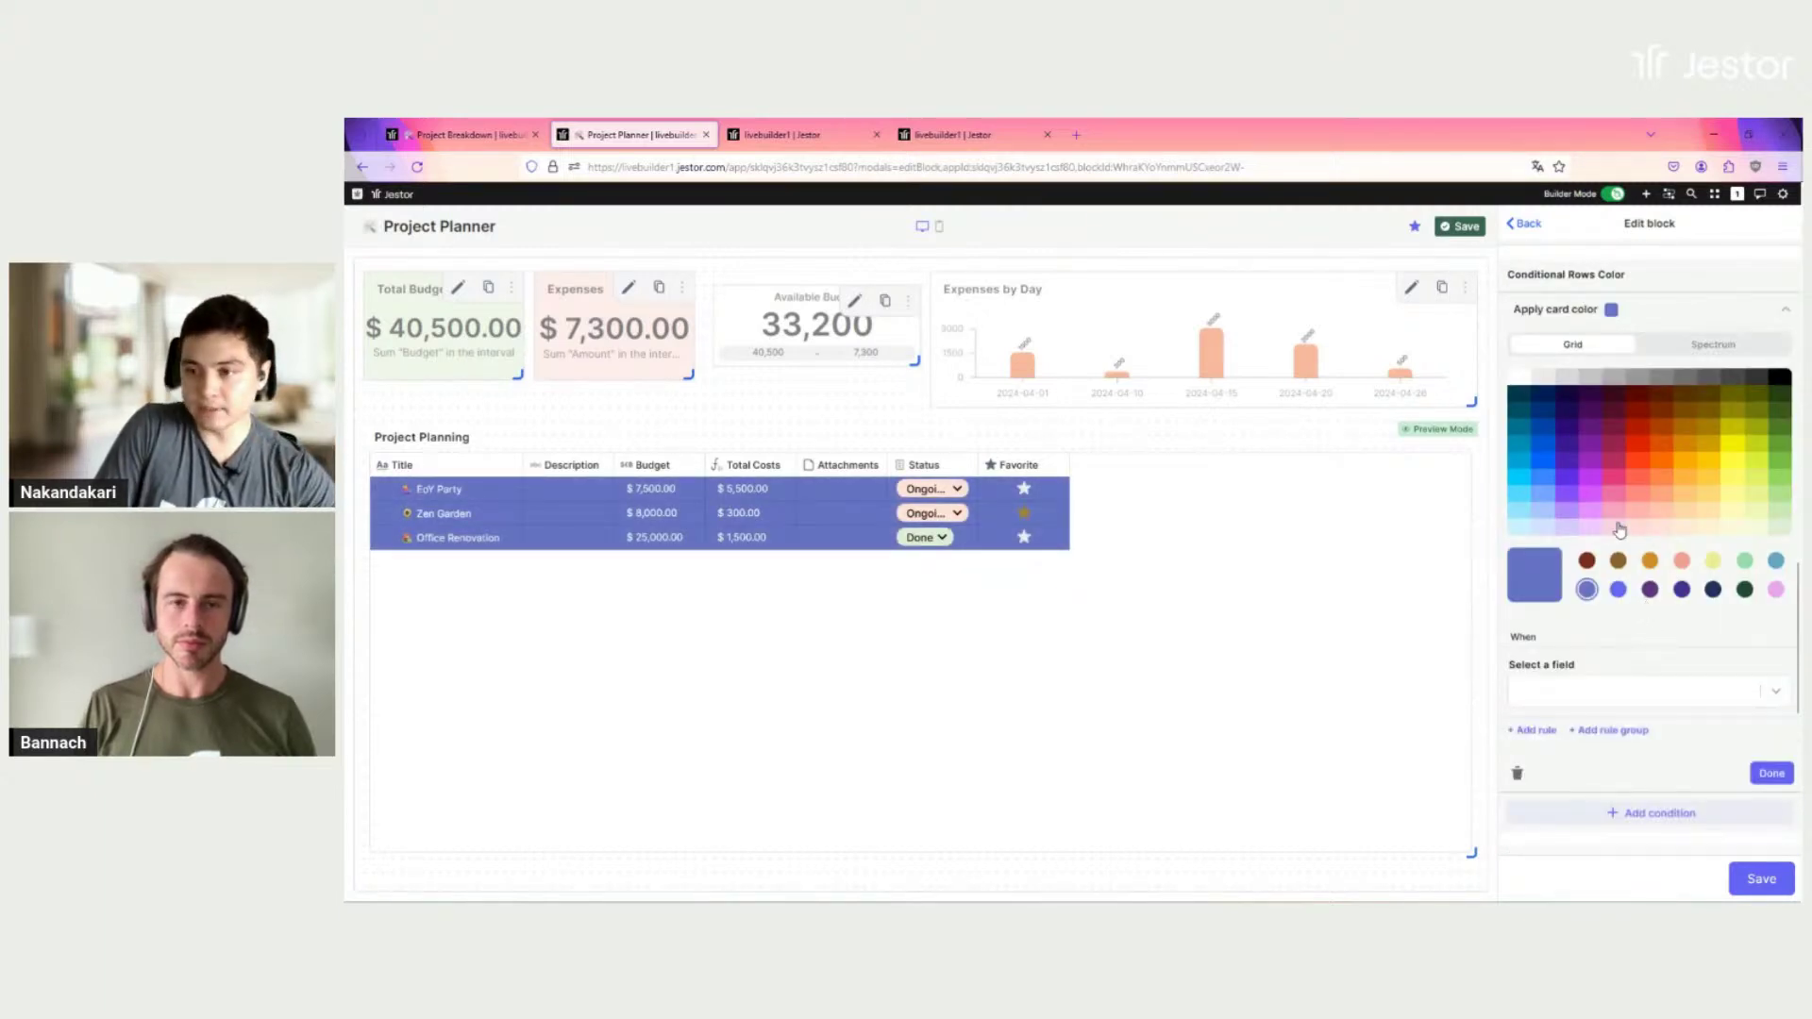
left_click(1519, 396)
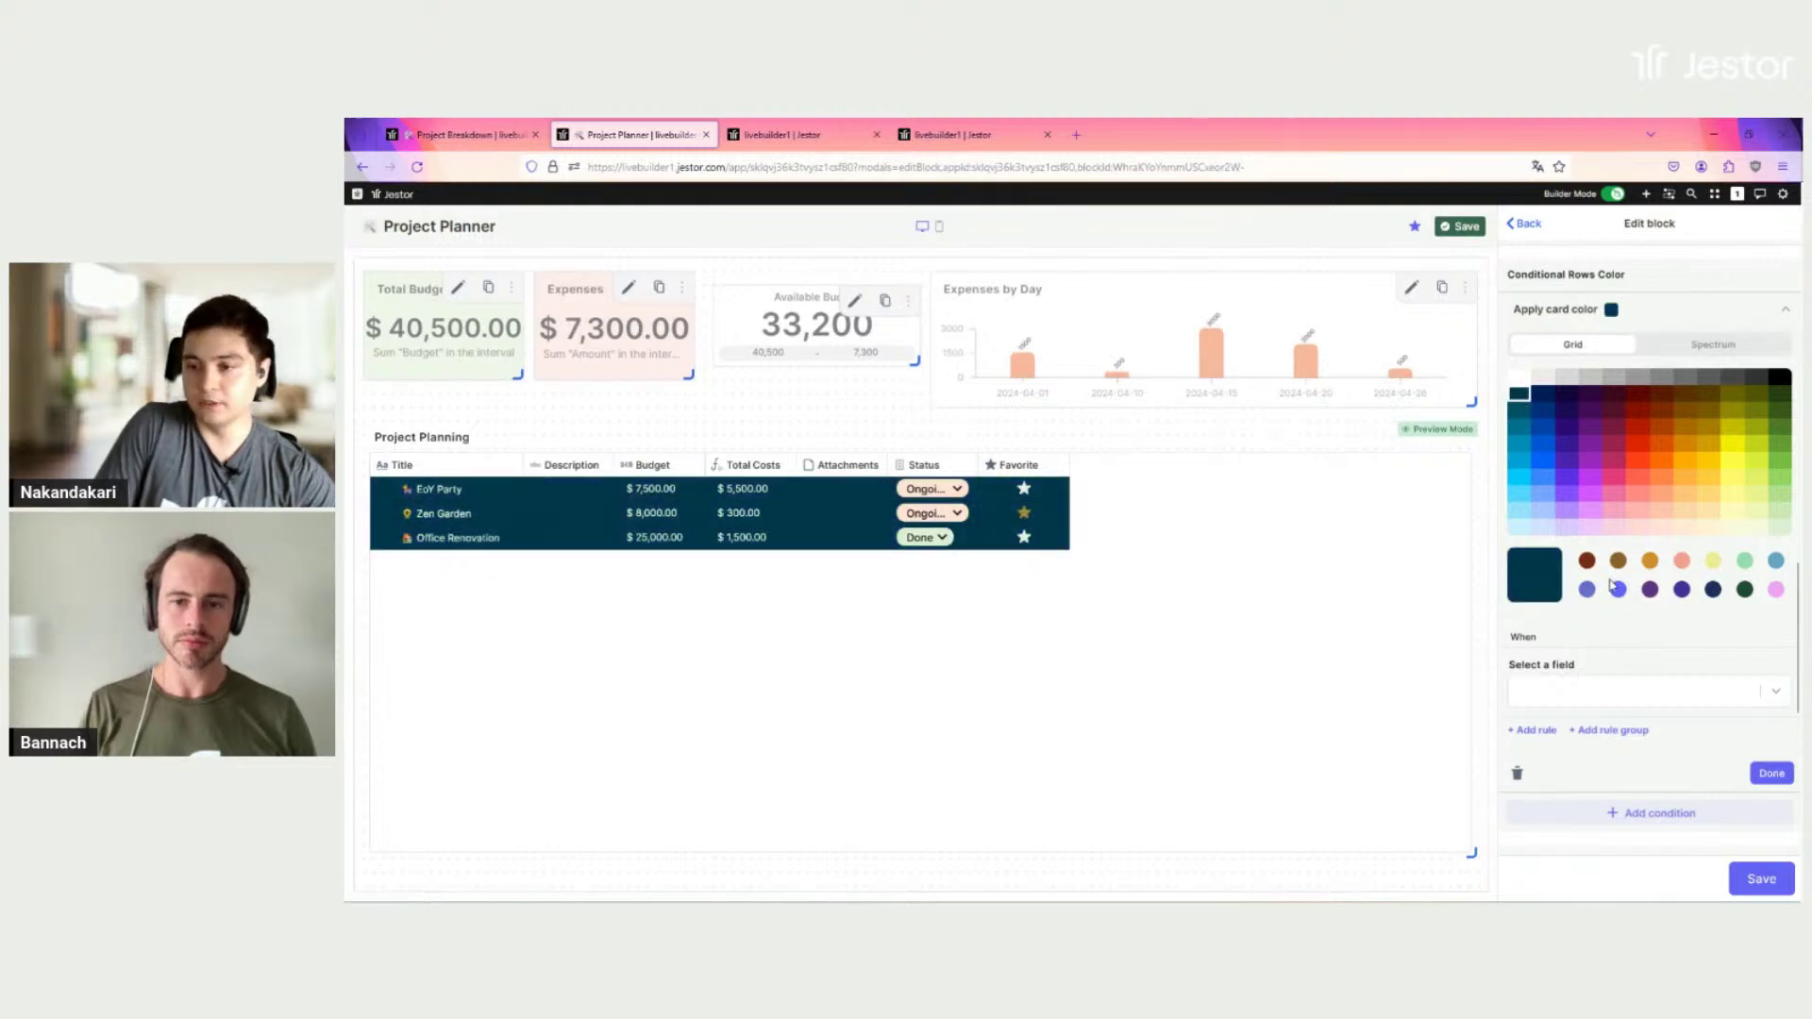
Step: Apply the row color only when Favorite is true (checked), and save the Project Planning block
left_click(1673, 698)
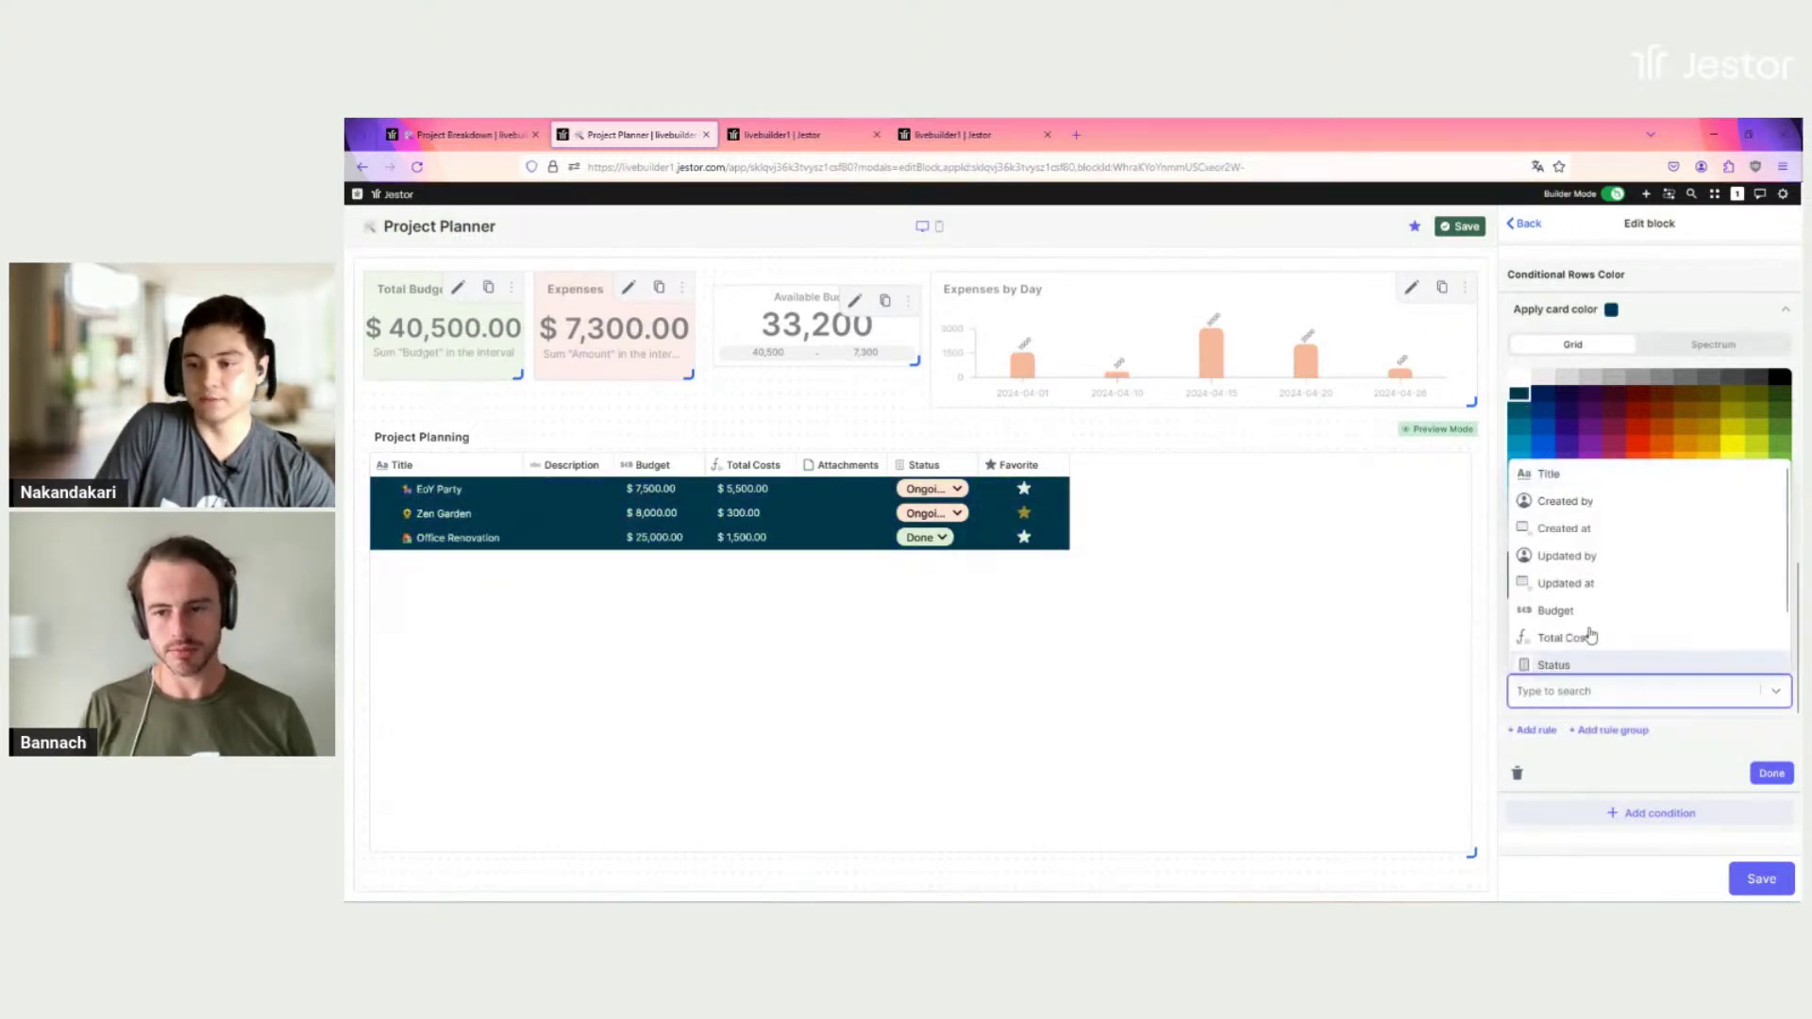
scroll(1589, 637, "down", 3)
left_click(1562, 632)
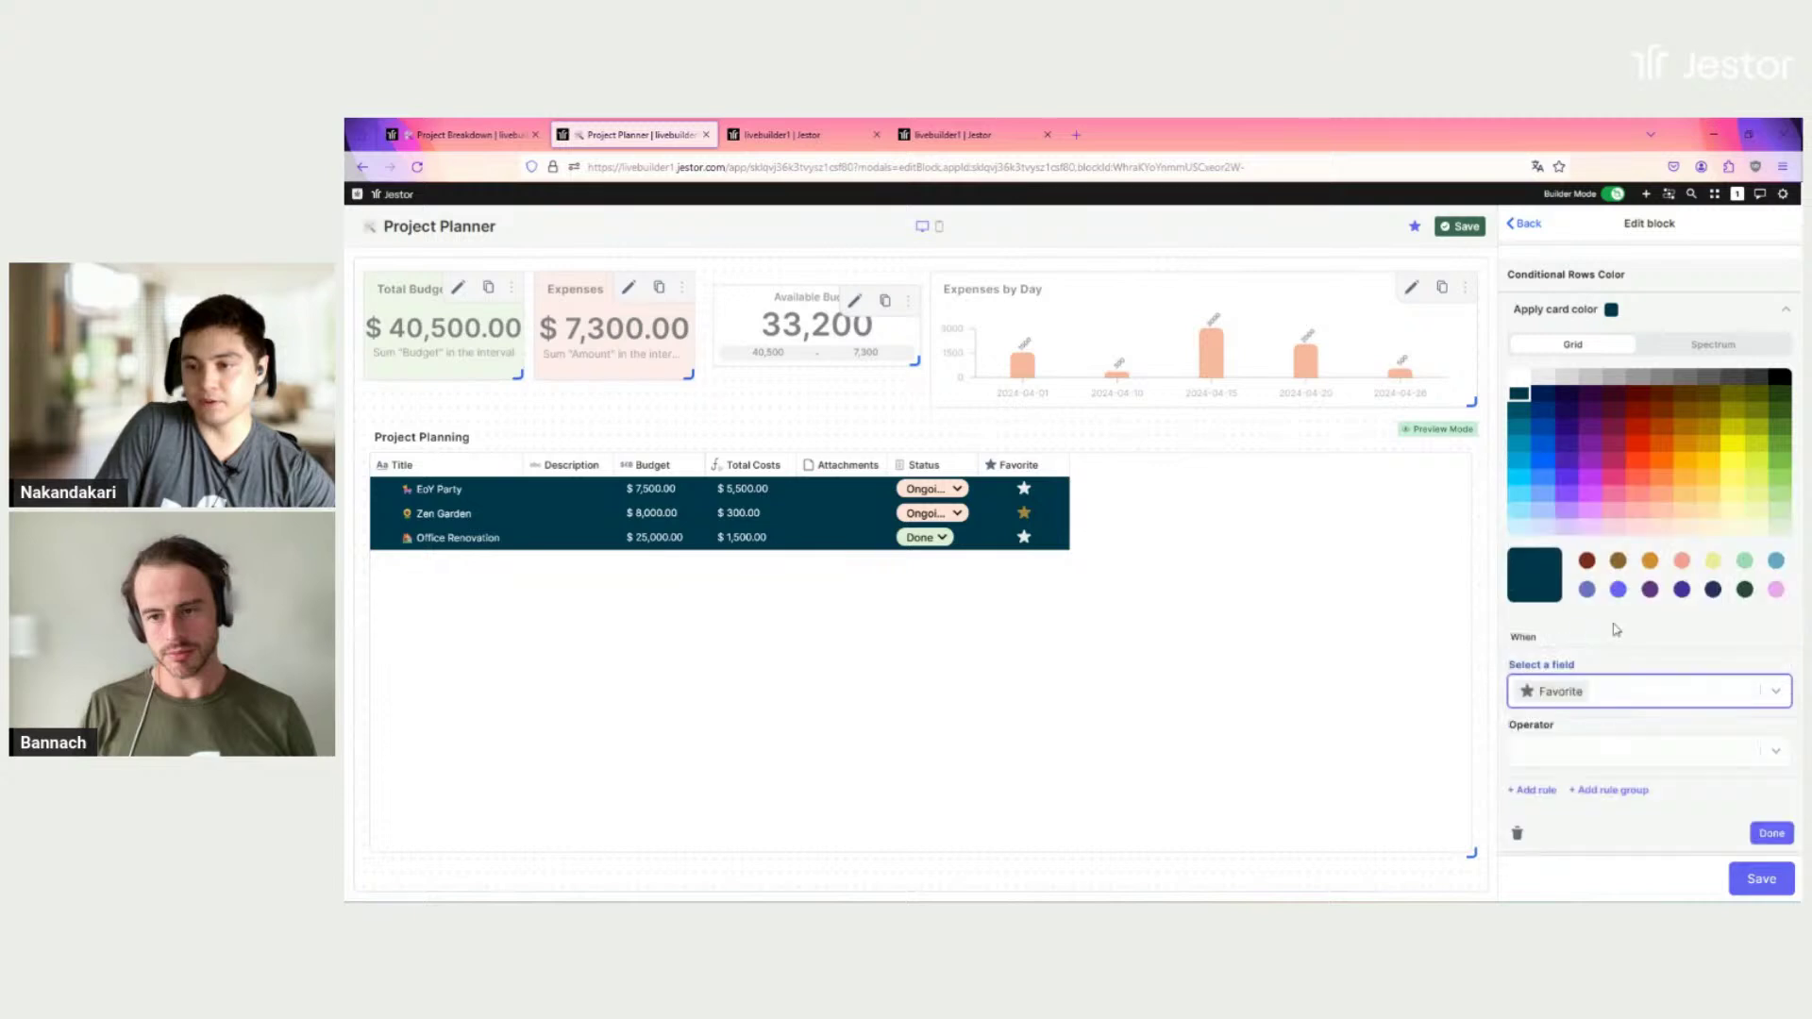
left_click(1604, 752)
left_click(1586, 785)
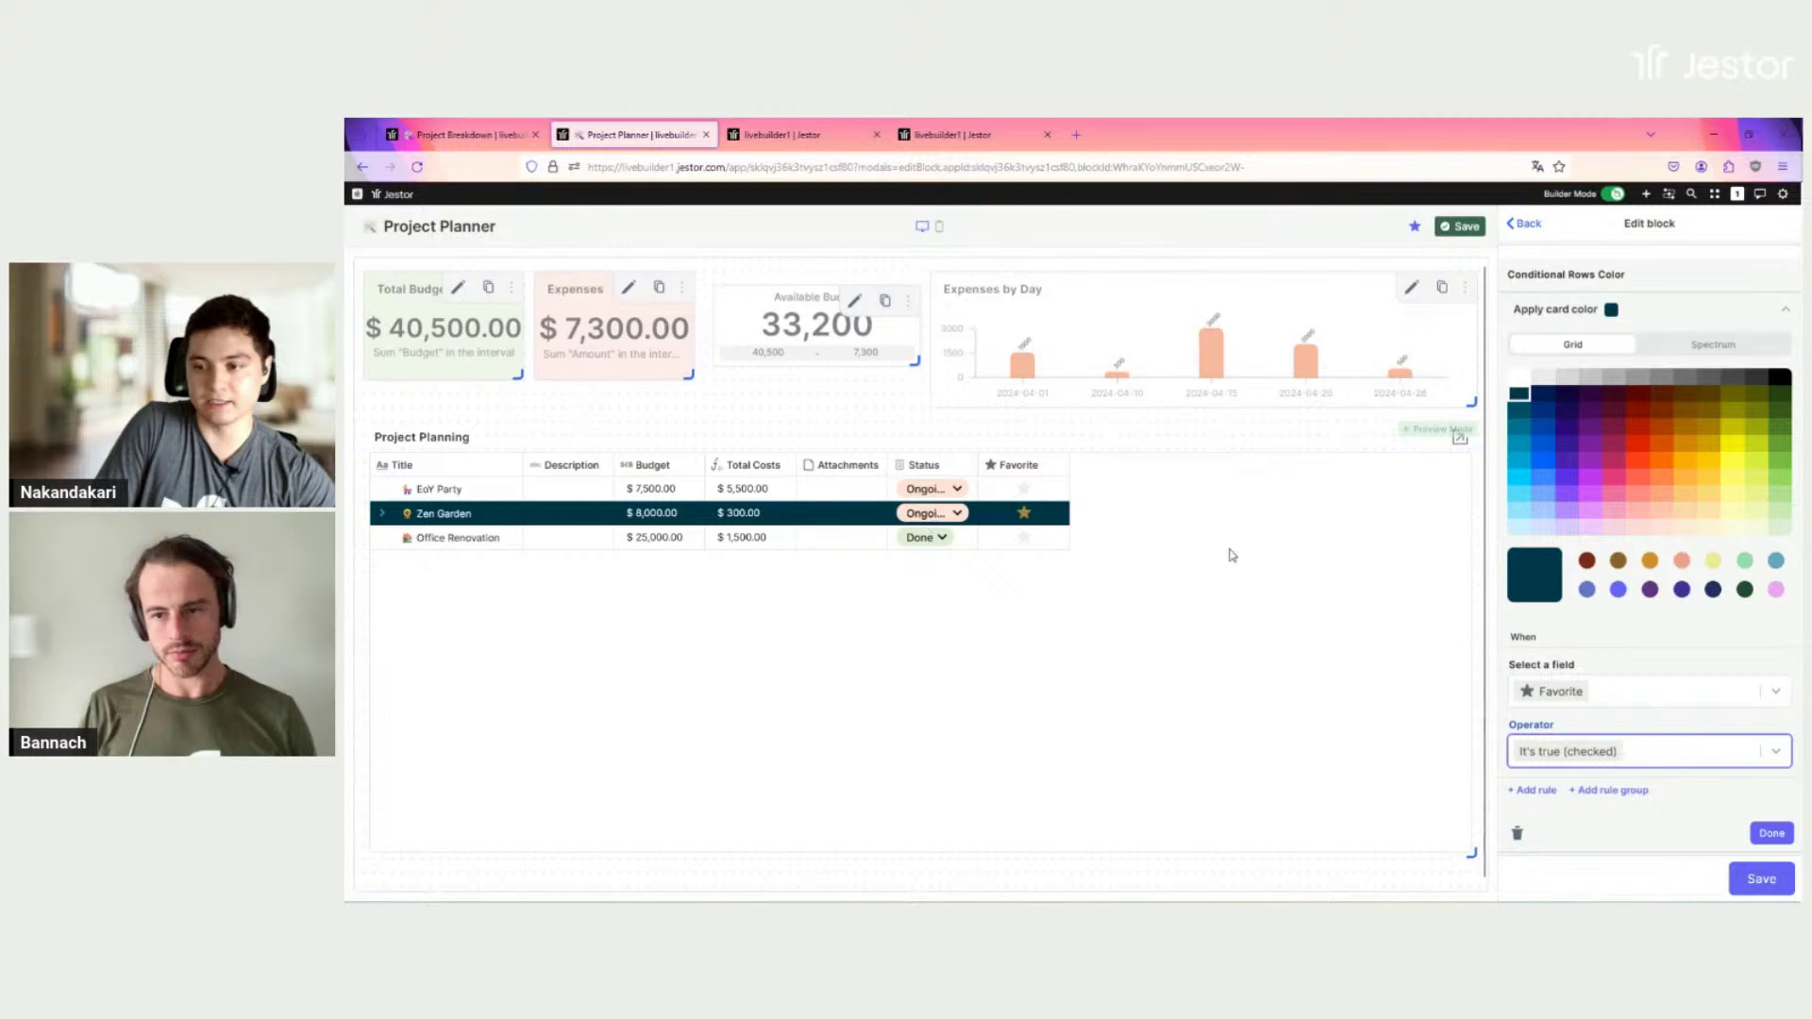
scroll(1696, 709, "down", 4)
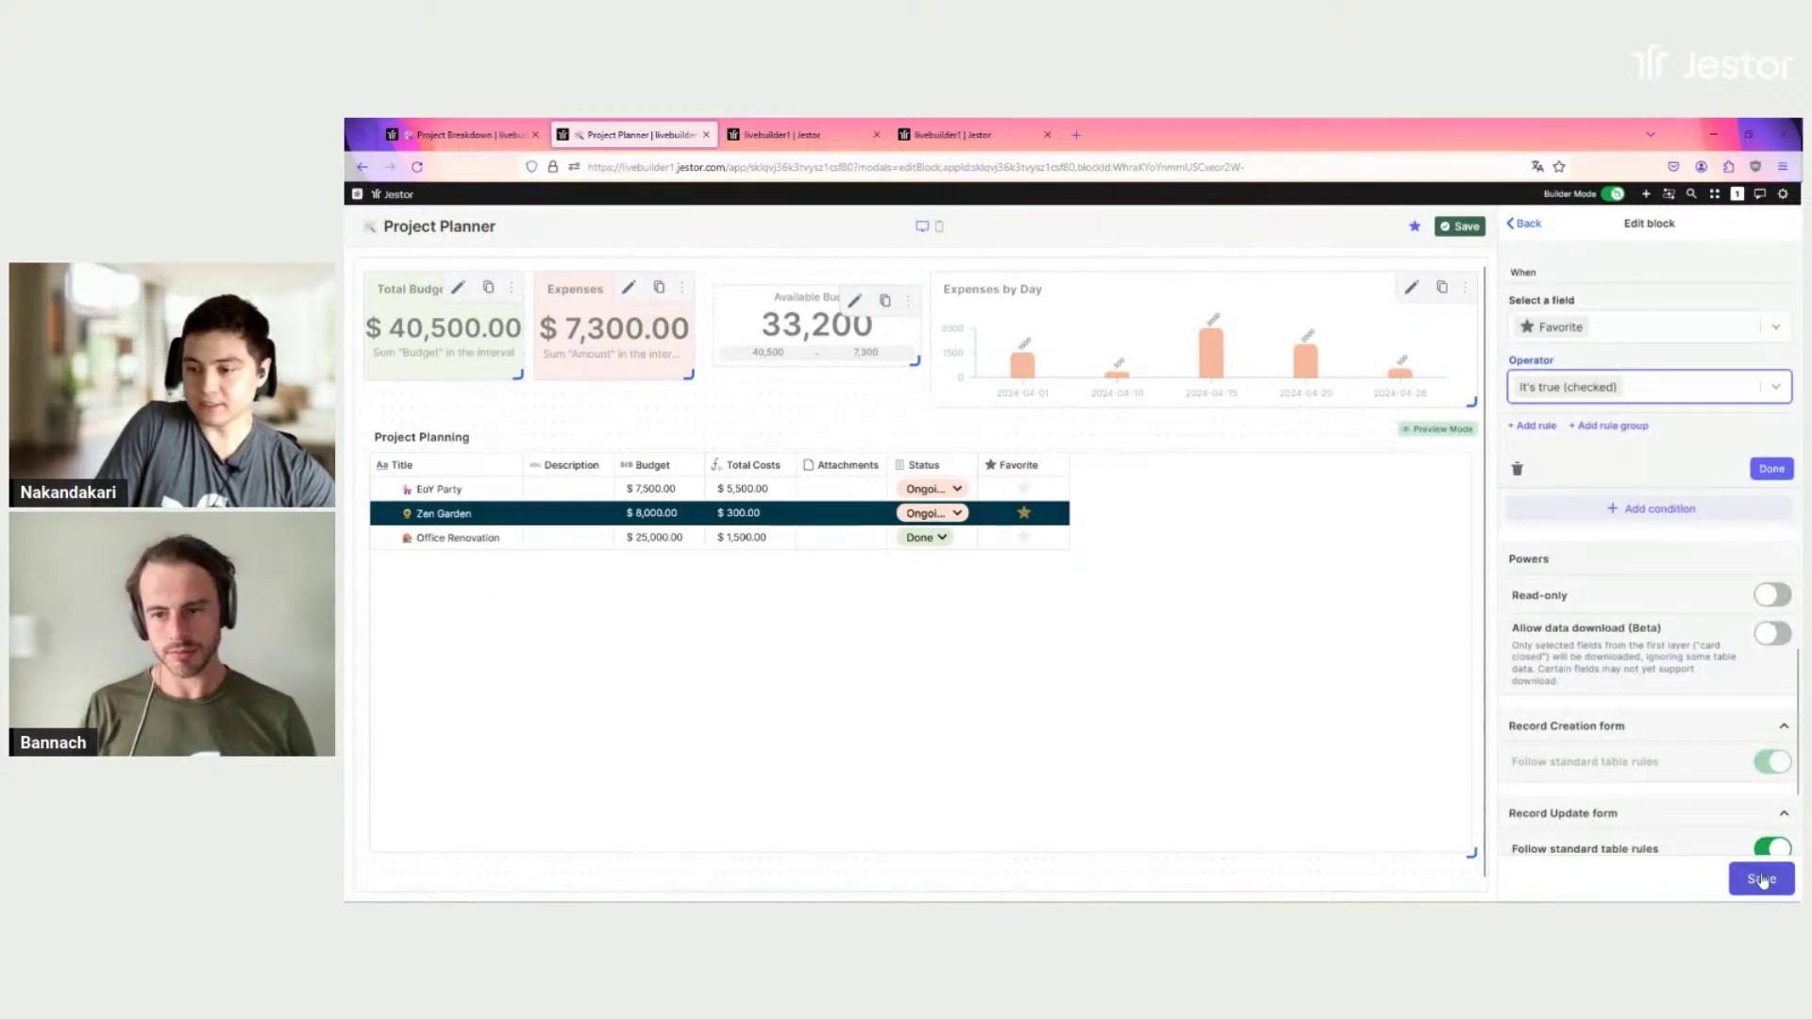
left_click(1761, 879)
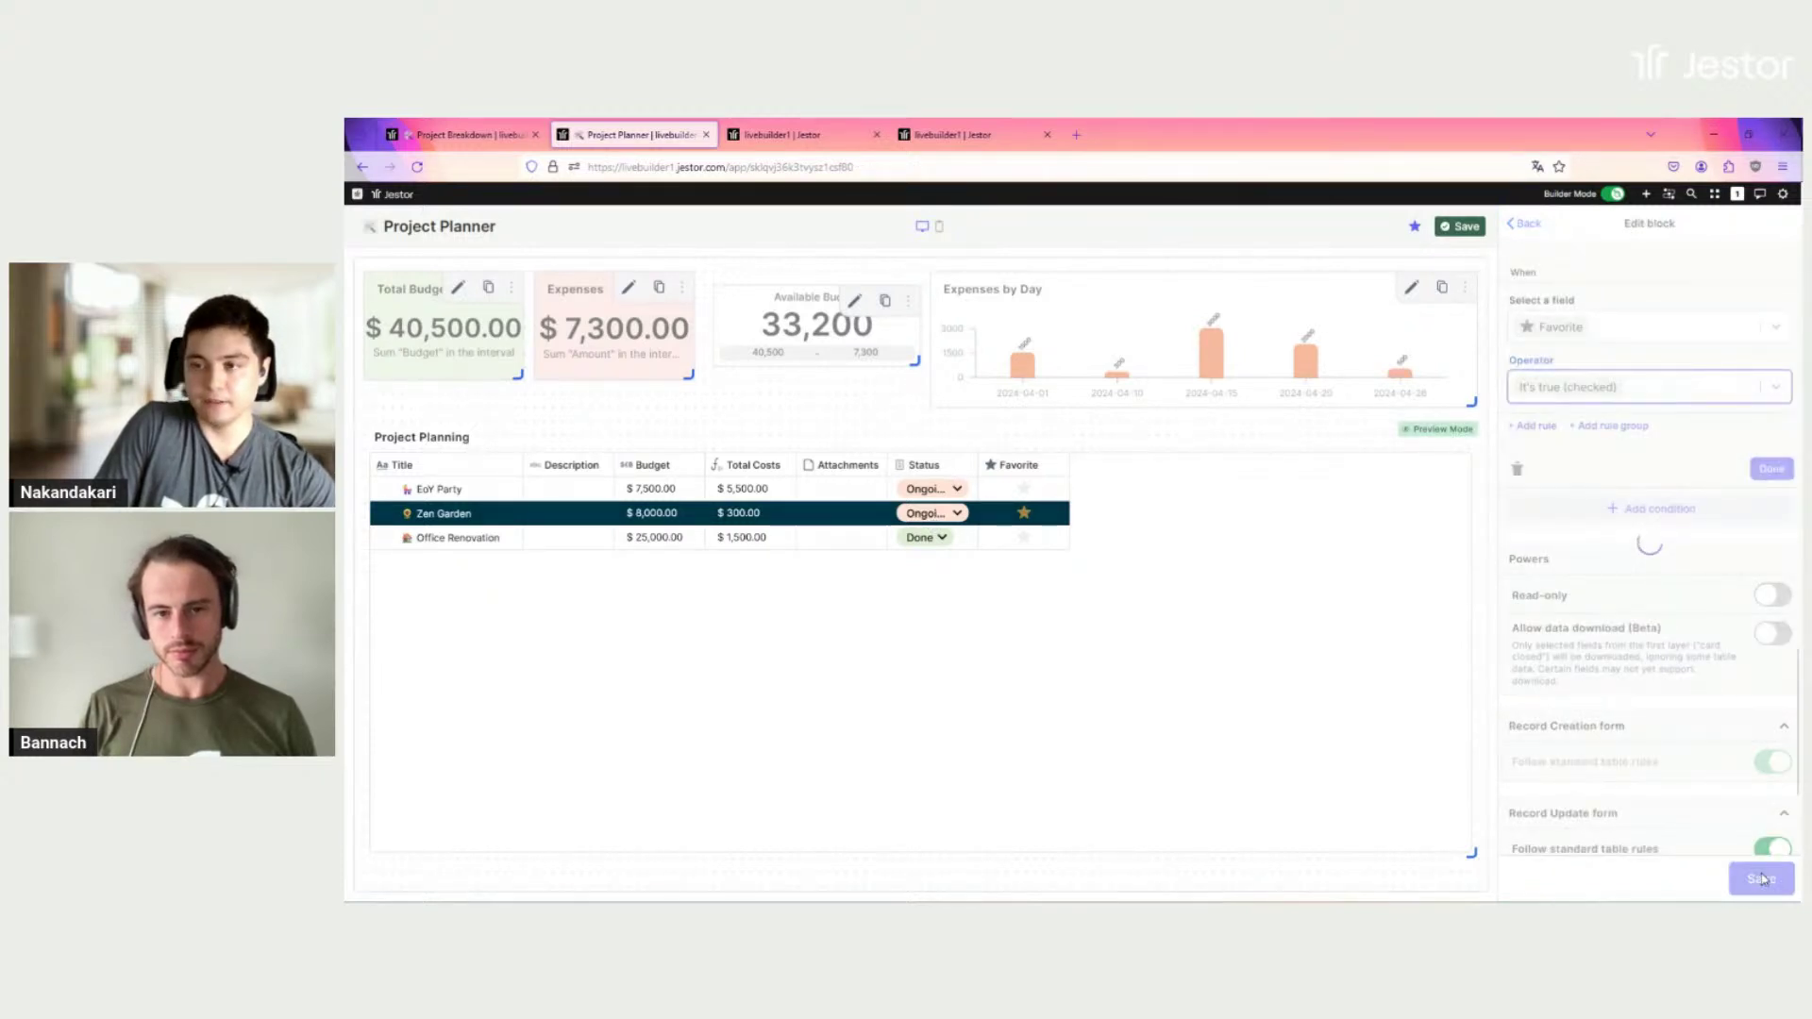
Step: Save the Project Planner app, then expand the EoY Party record with its connected Expenses and Project Tasks tables
left_click(1455, 227)
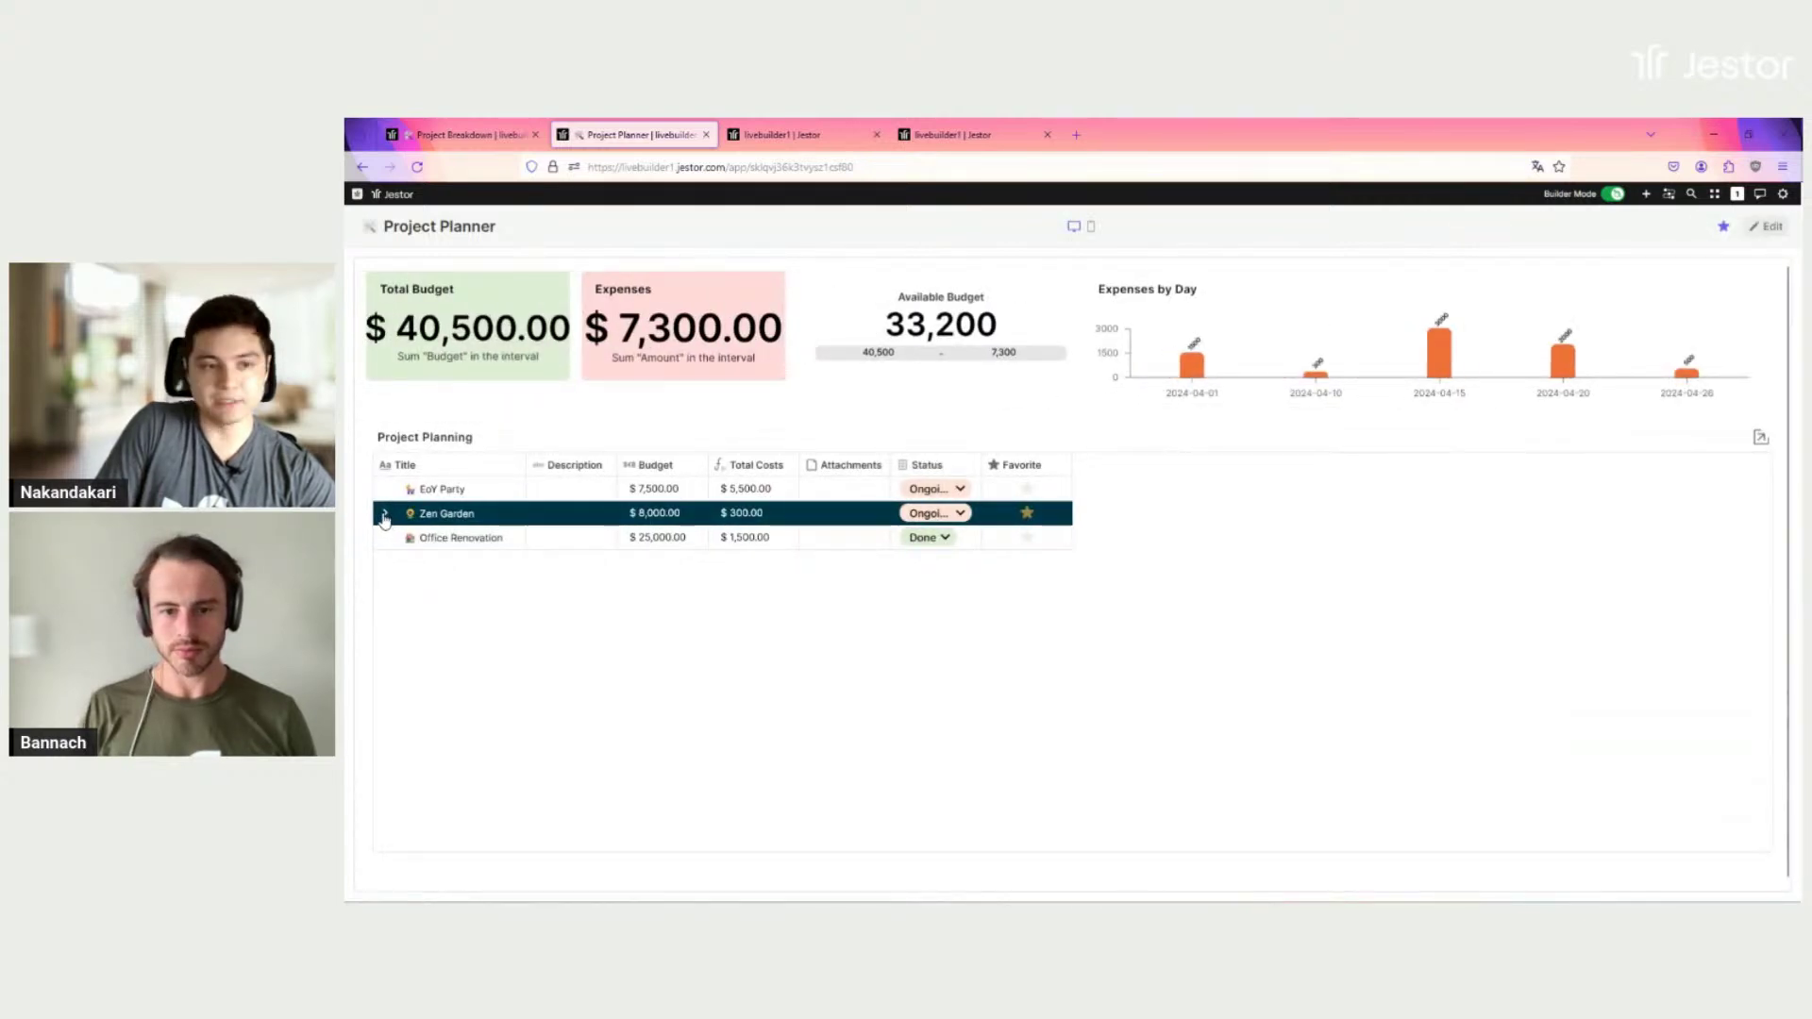
left_click(385, 489)
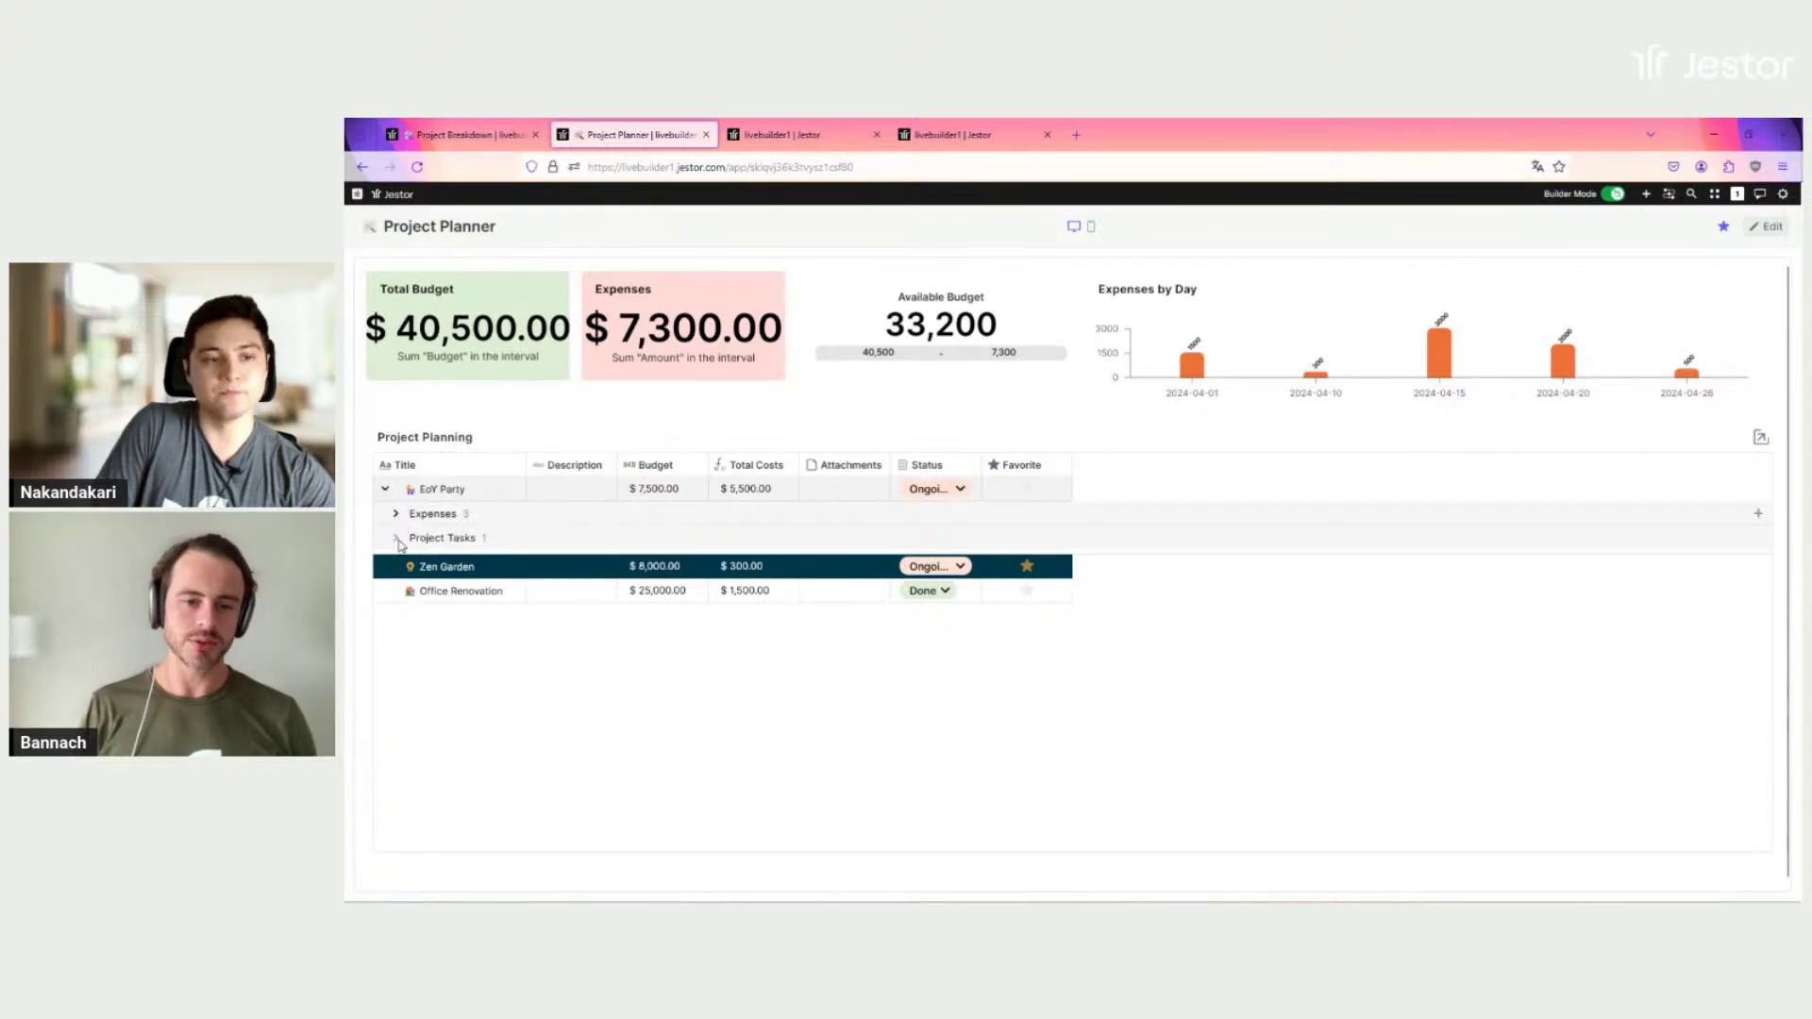
left_click(396, 513)
left_click(397, 634)
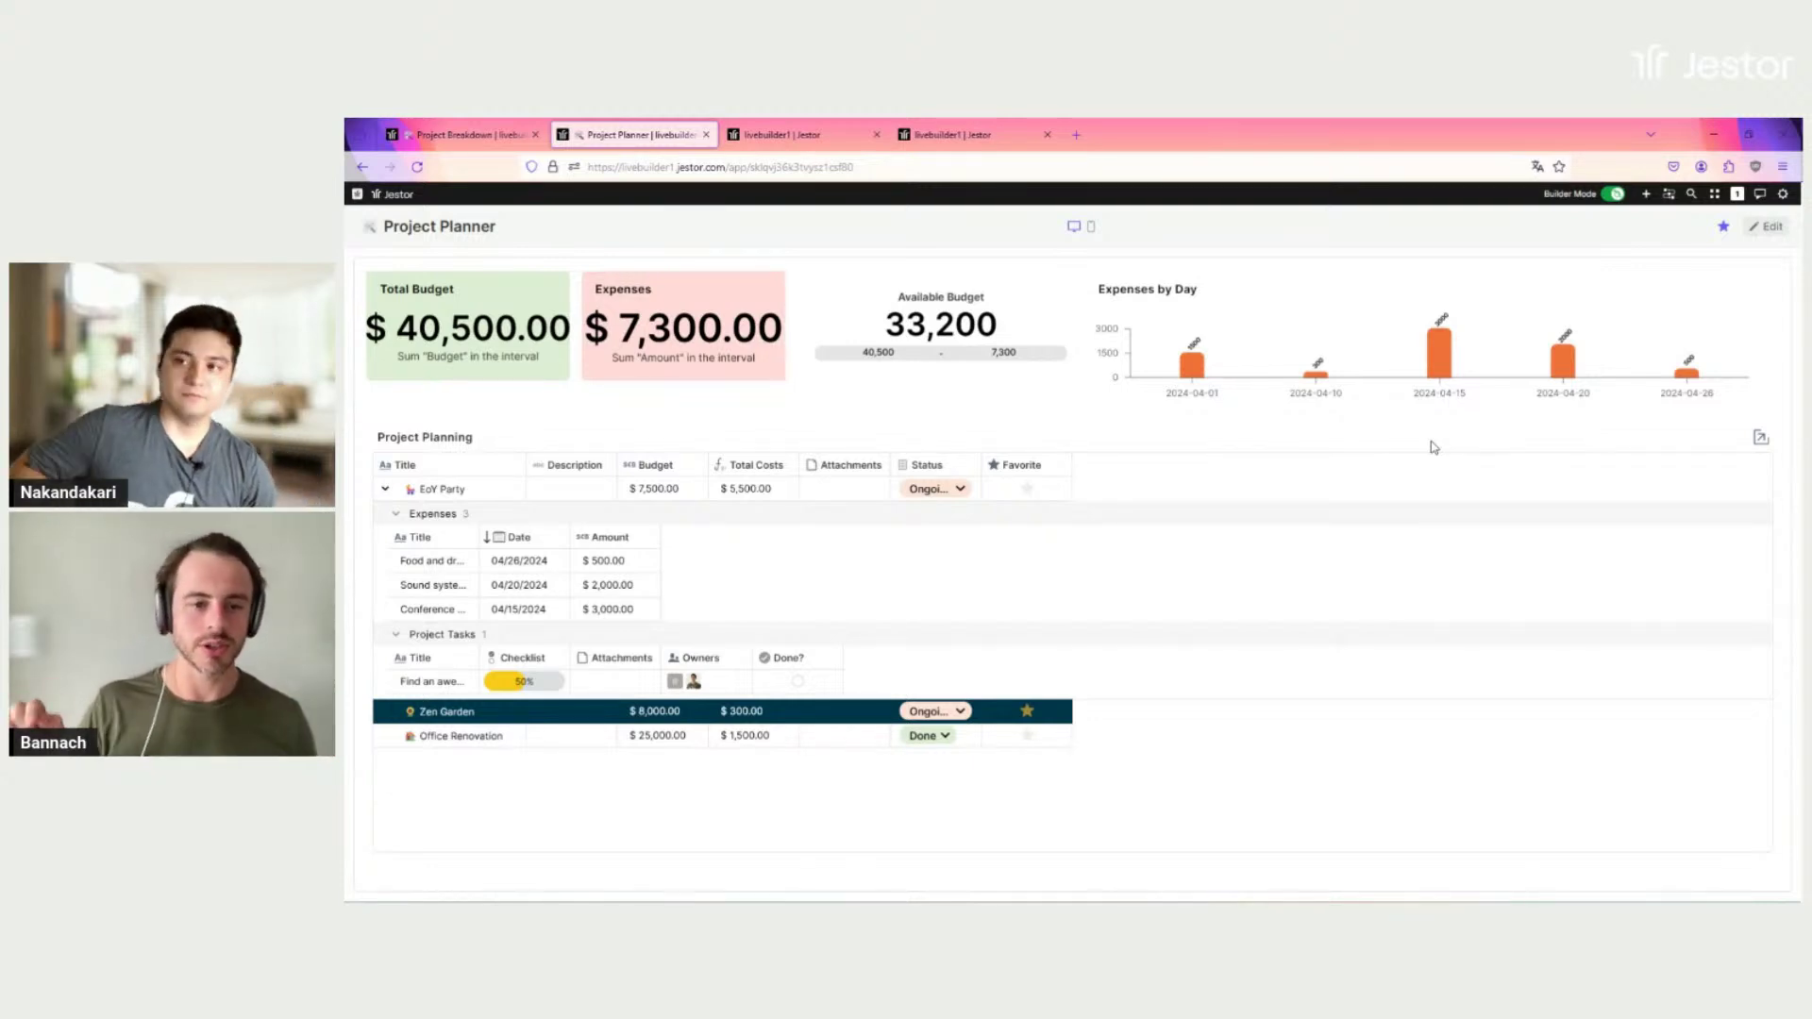
Step: Sort the Project Planning table by Favorite in descending order (9 → 1) and save the block
left_click(1764, 231)
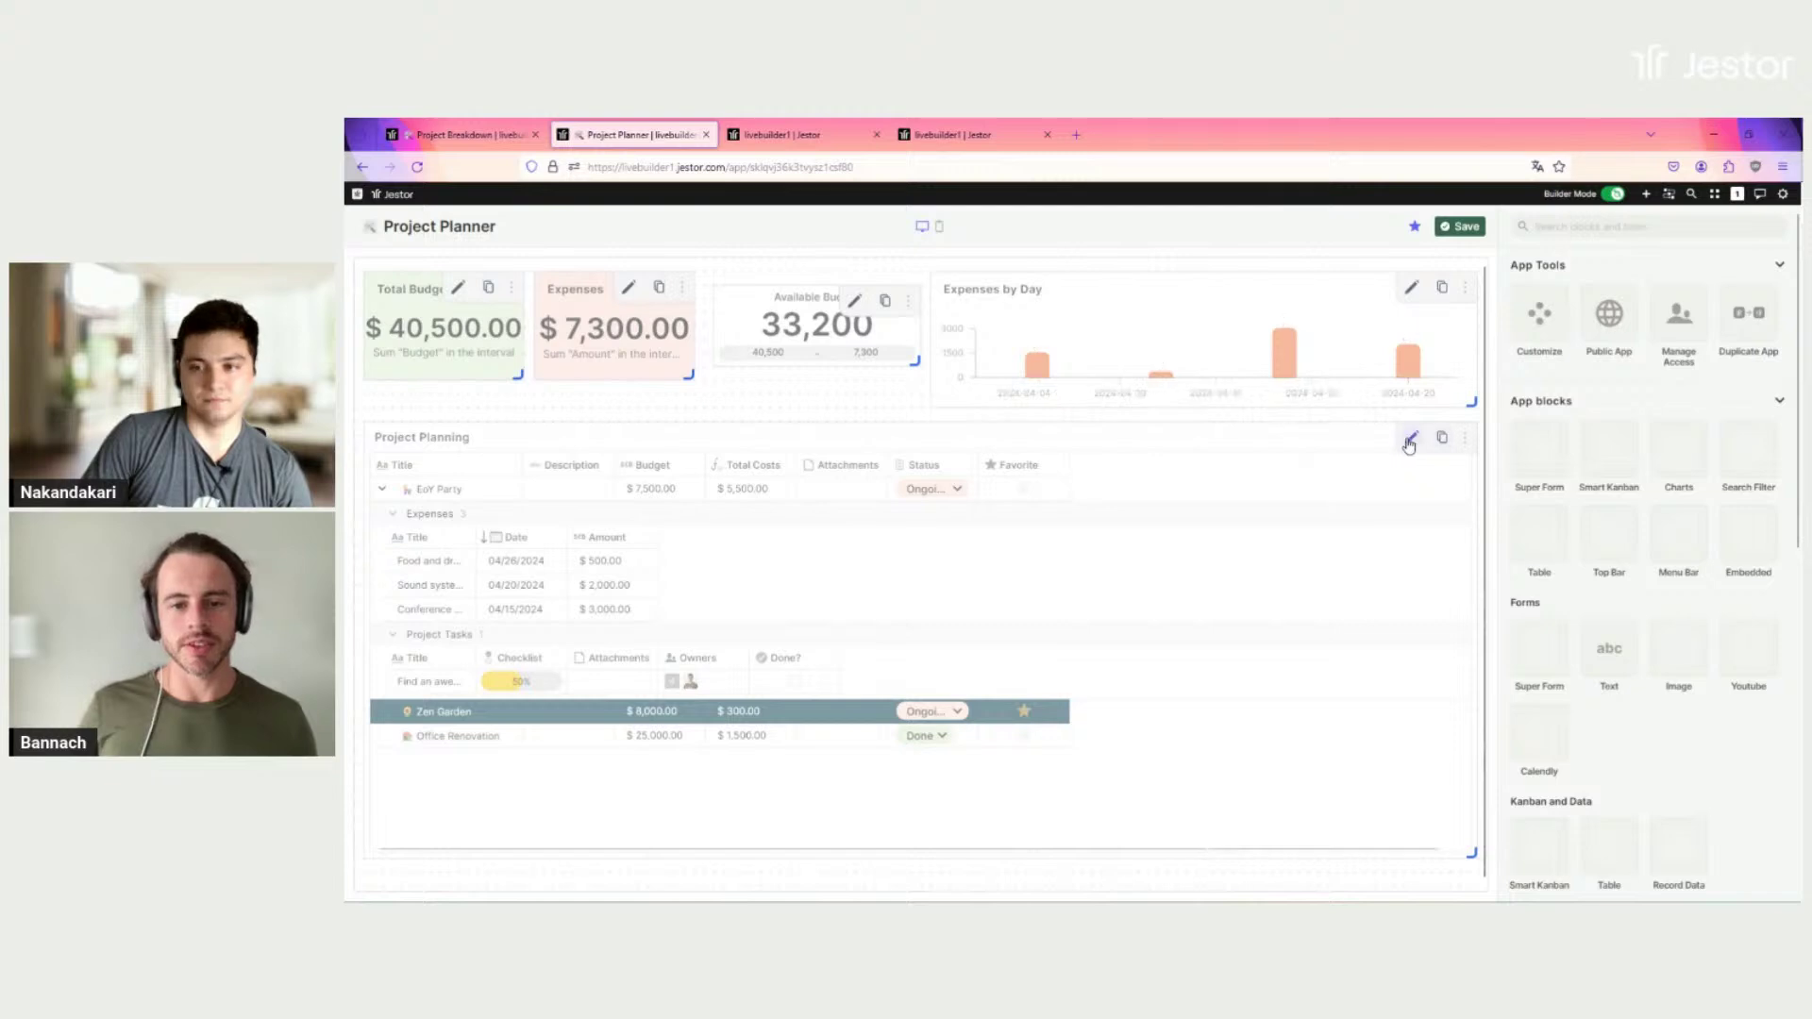
left_click(1411, 442)
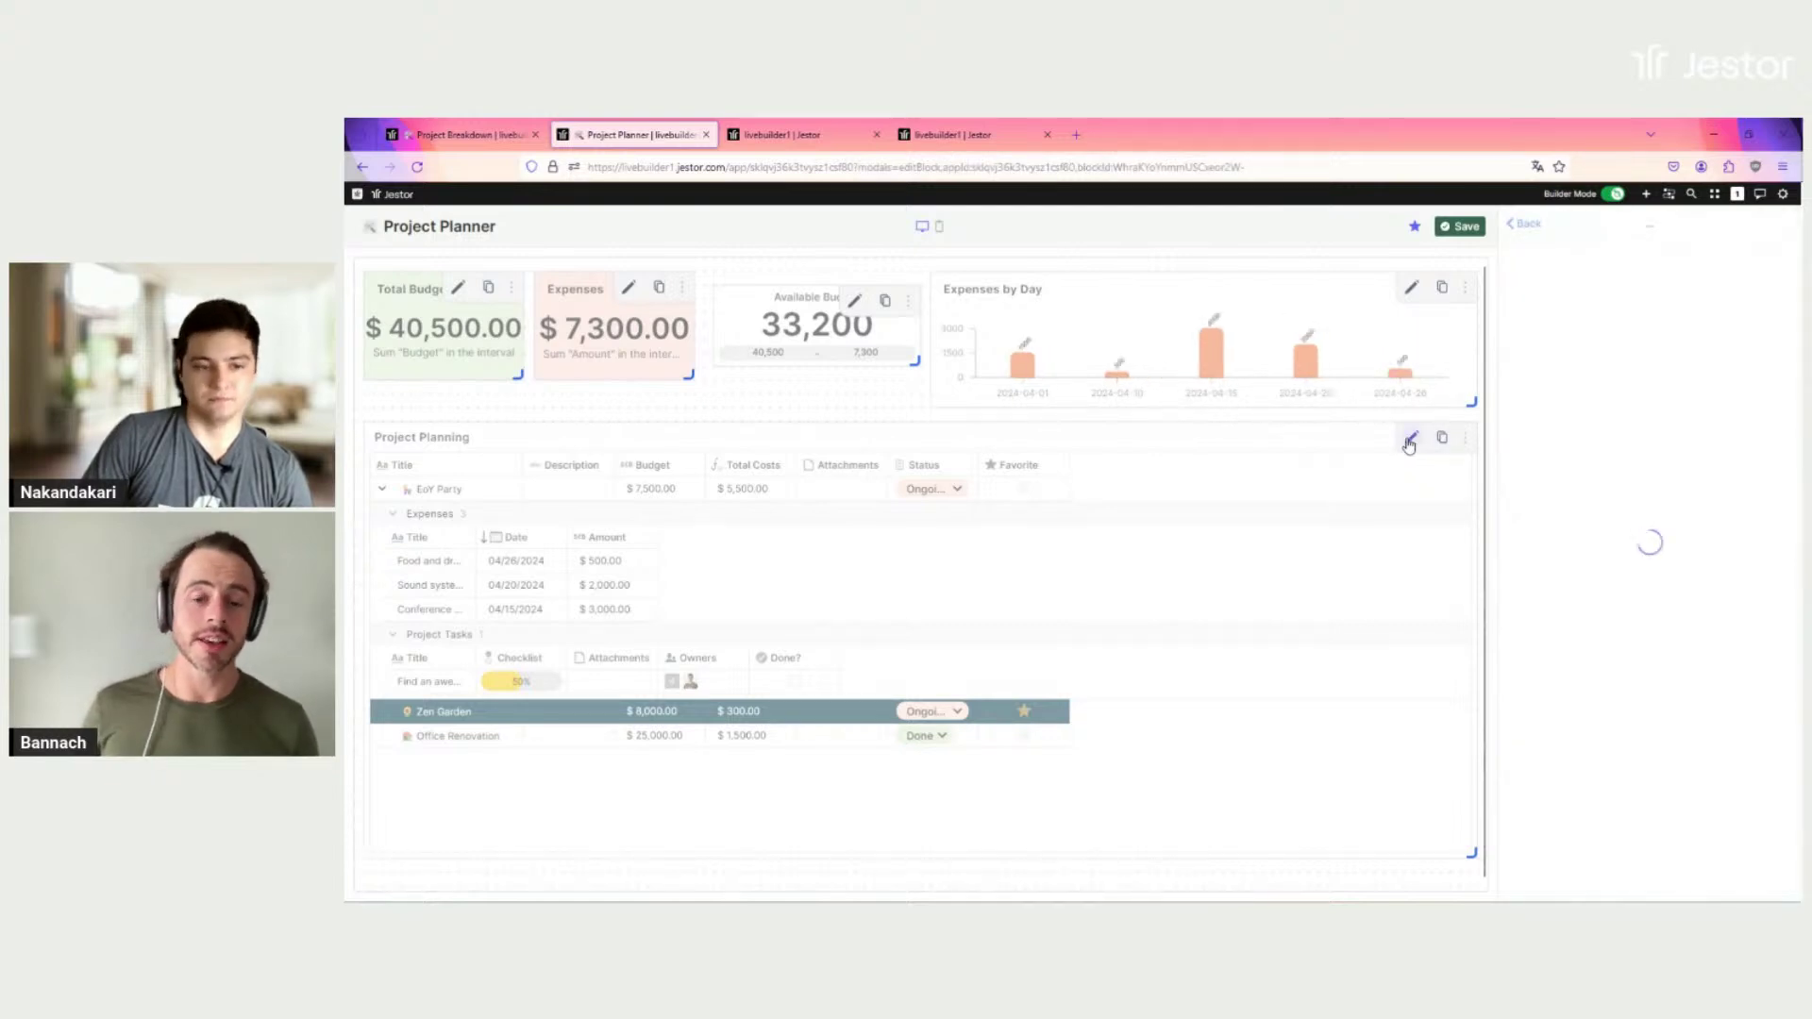
scroll(1704, 442, "down", 5)
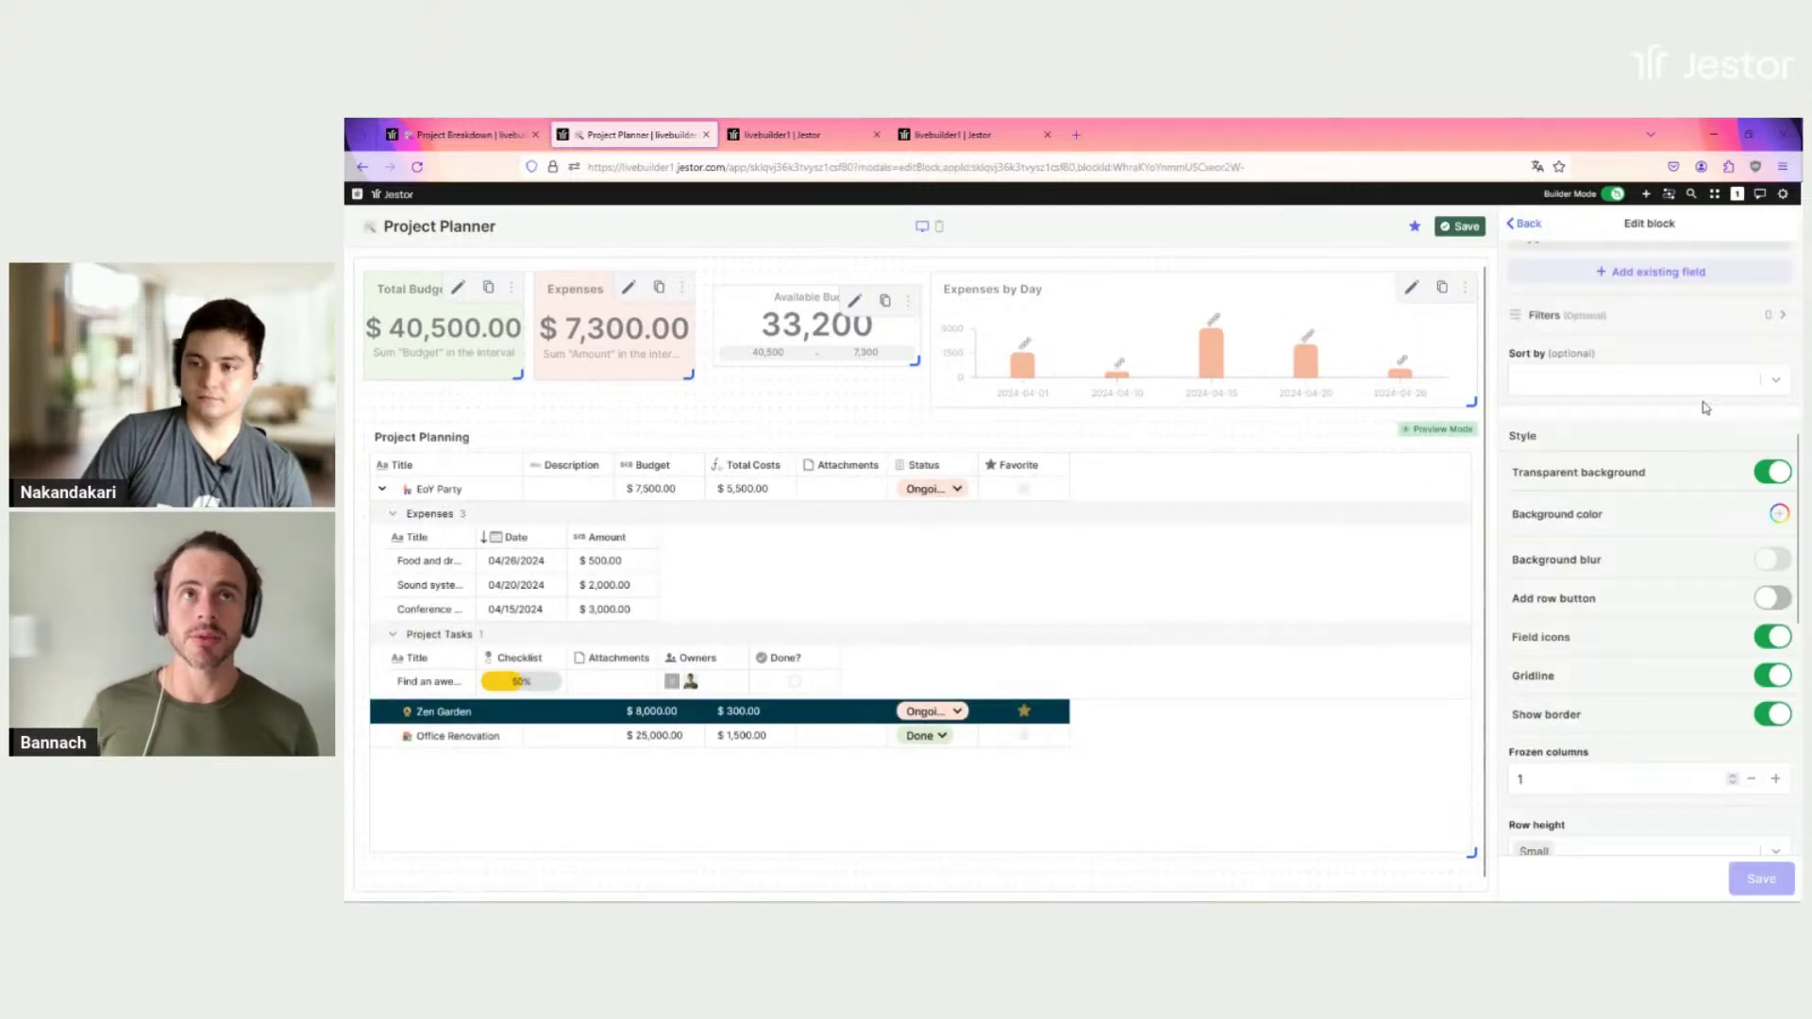
left_click(1699, 391)
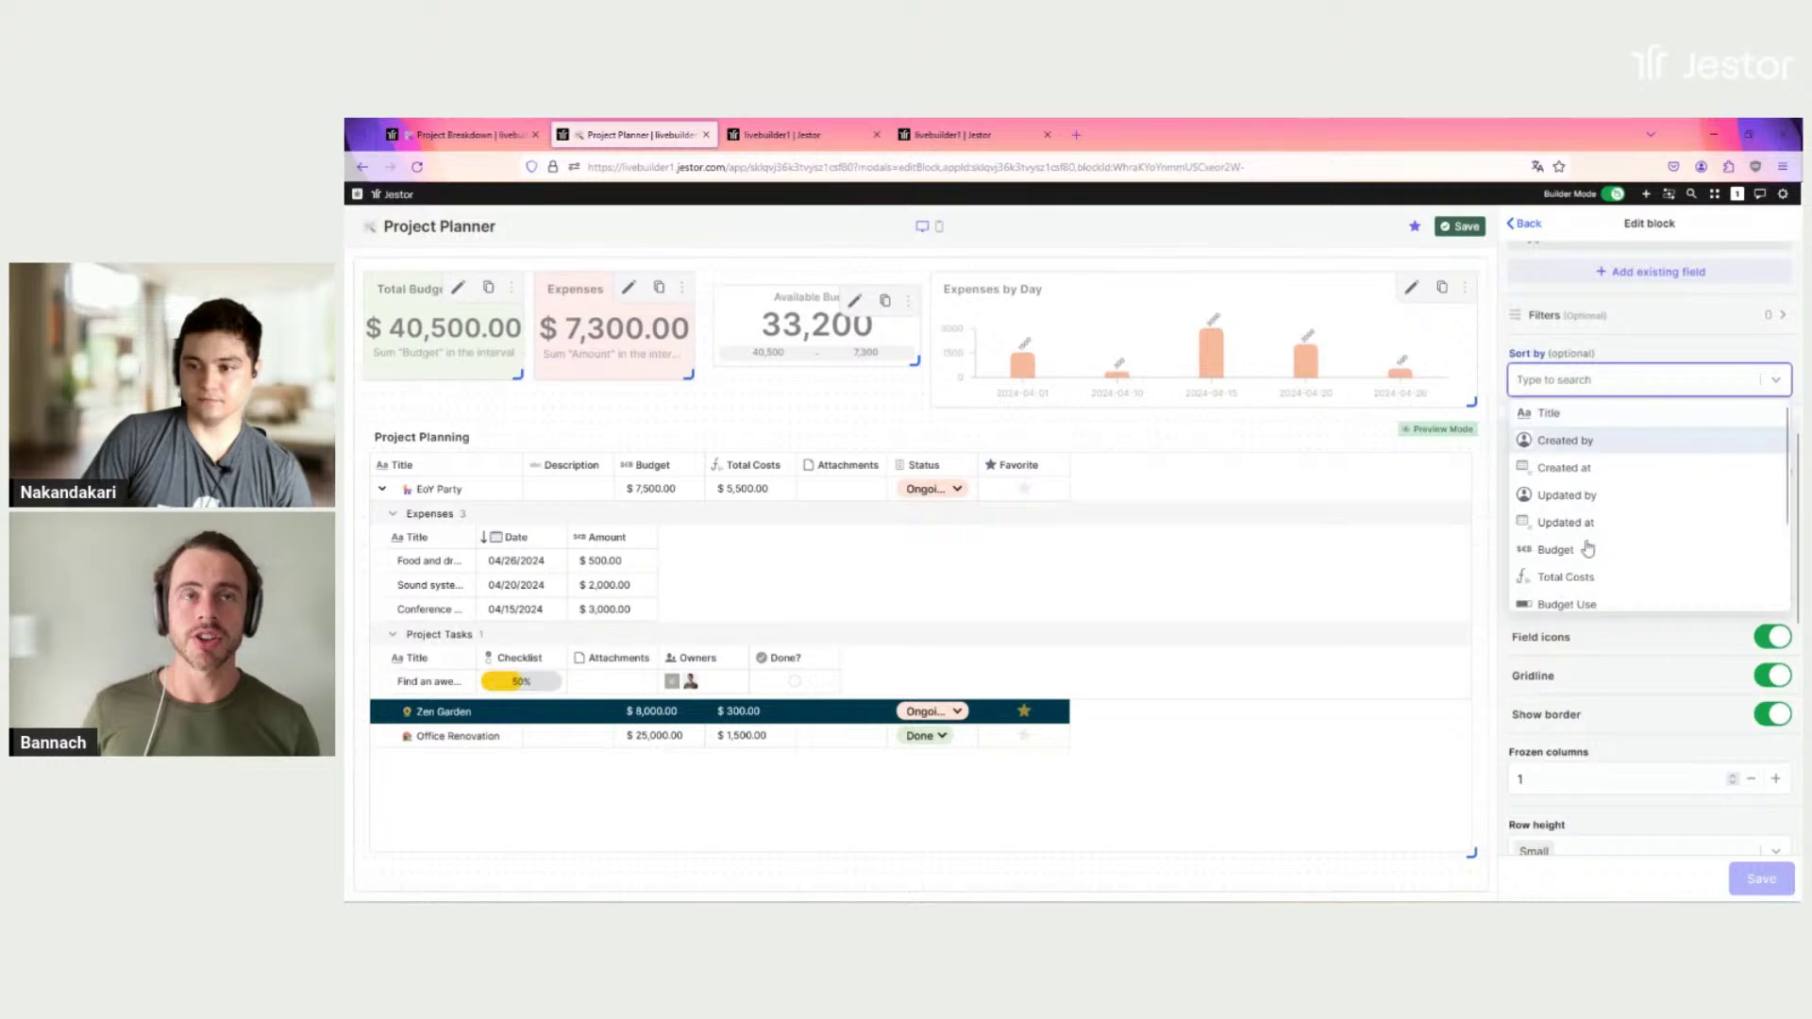
scroll(1605, 529, "down", 3)
left_click(1586, 547)
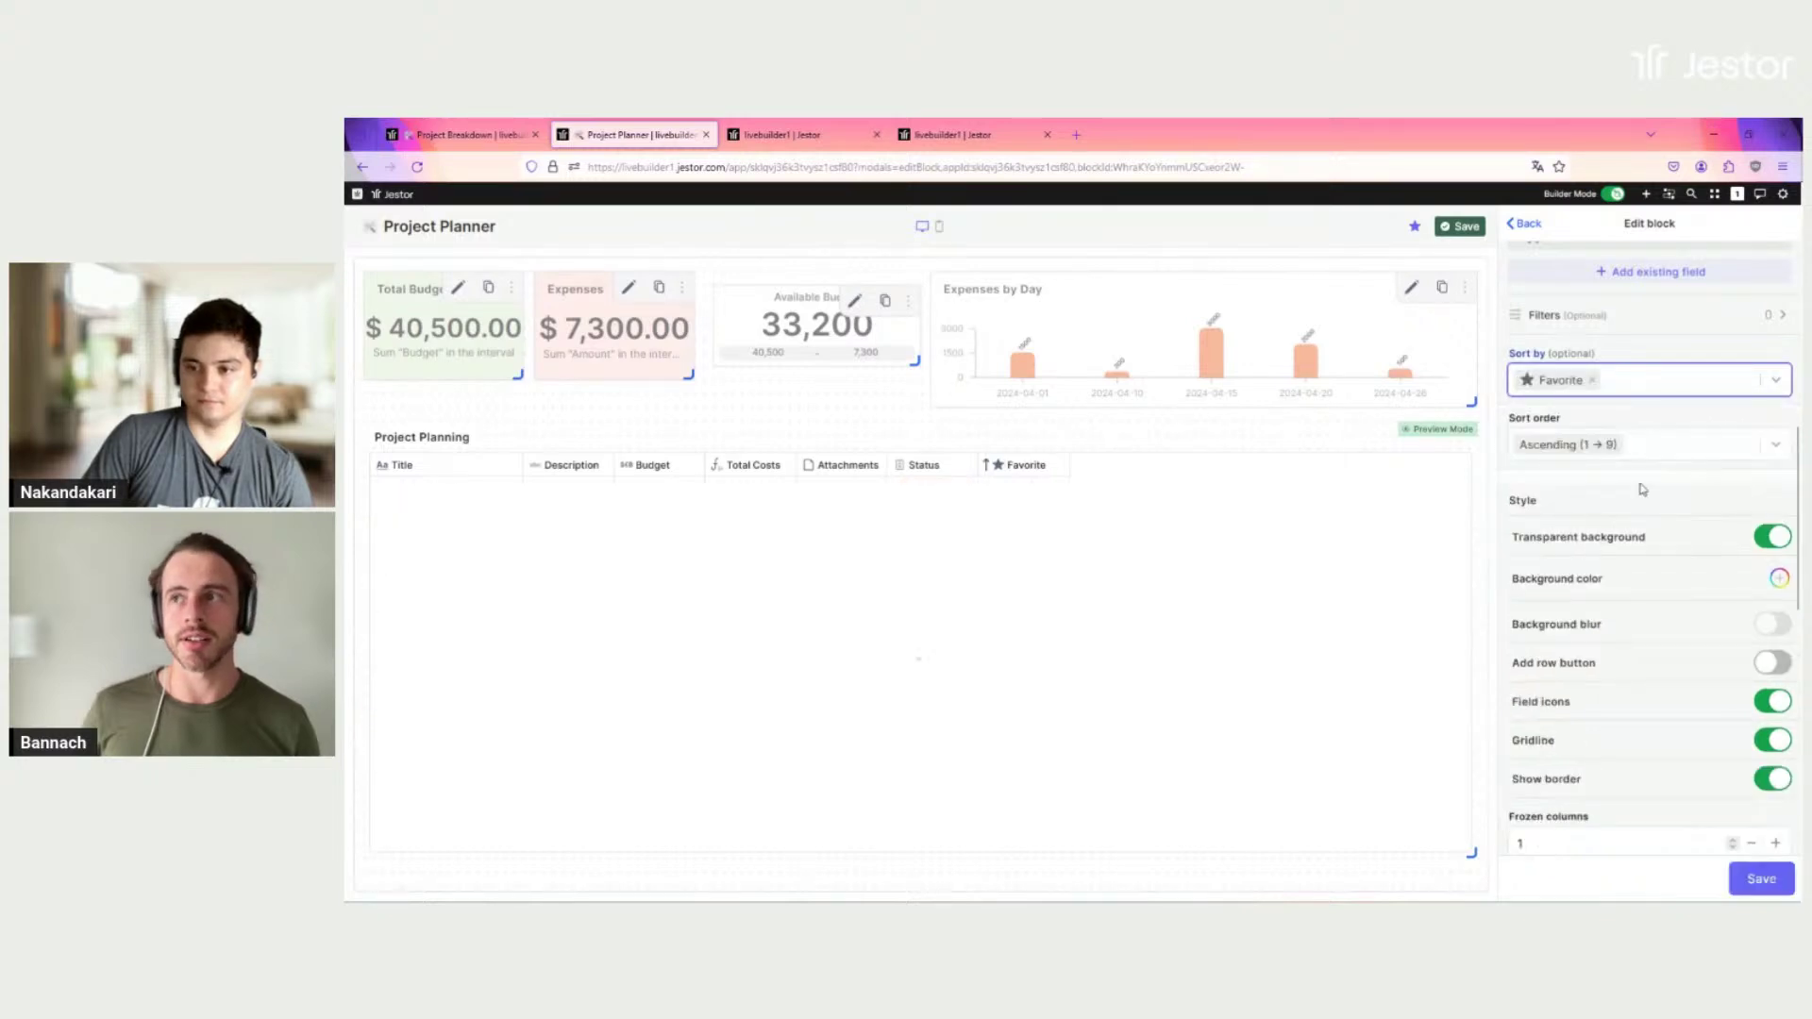
left_click(1650, 453)
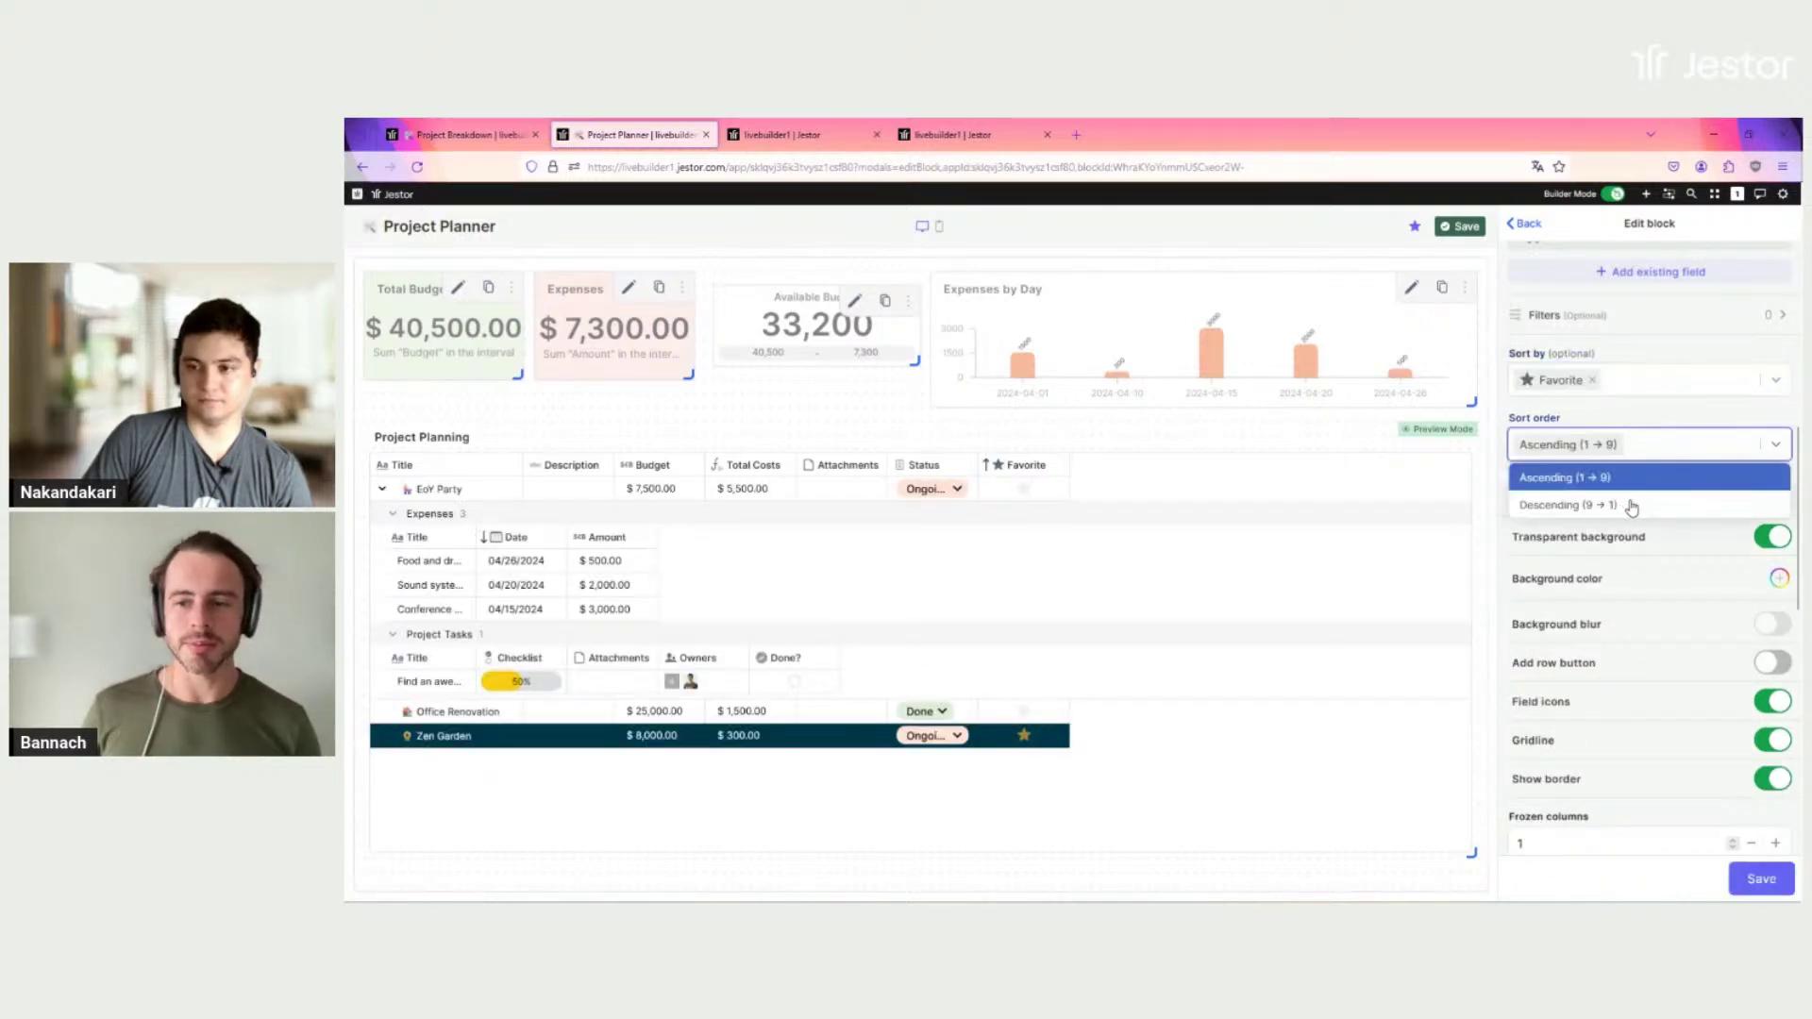
left_click(1633, 507)
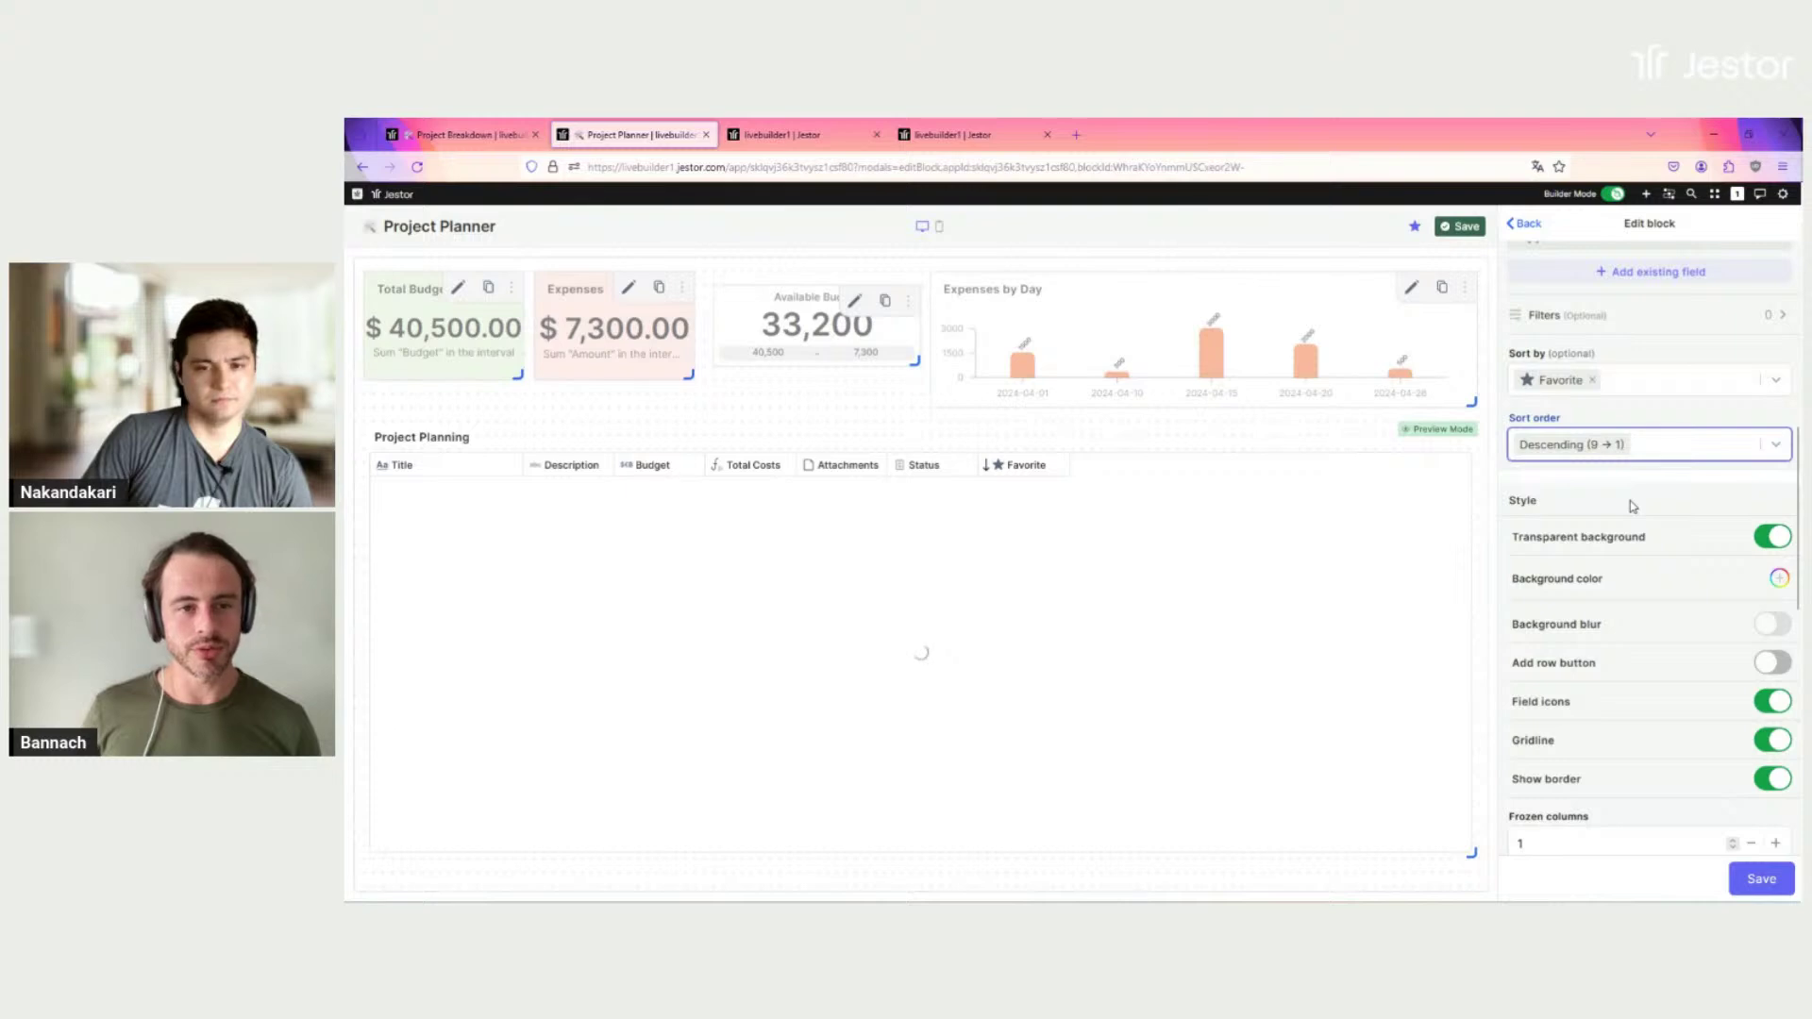
left_click(1761, 880)
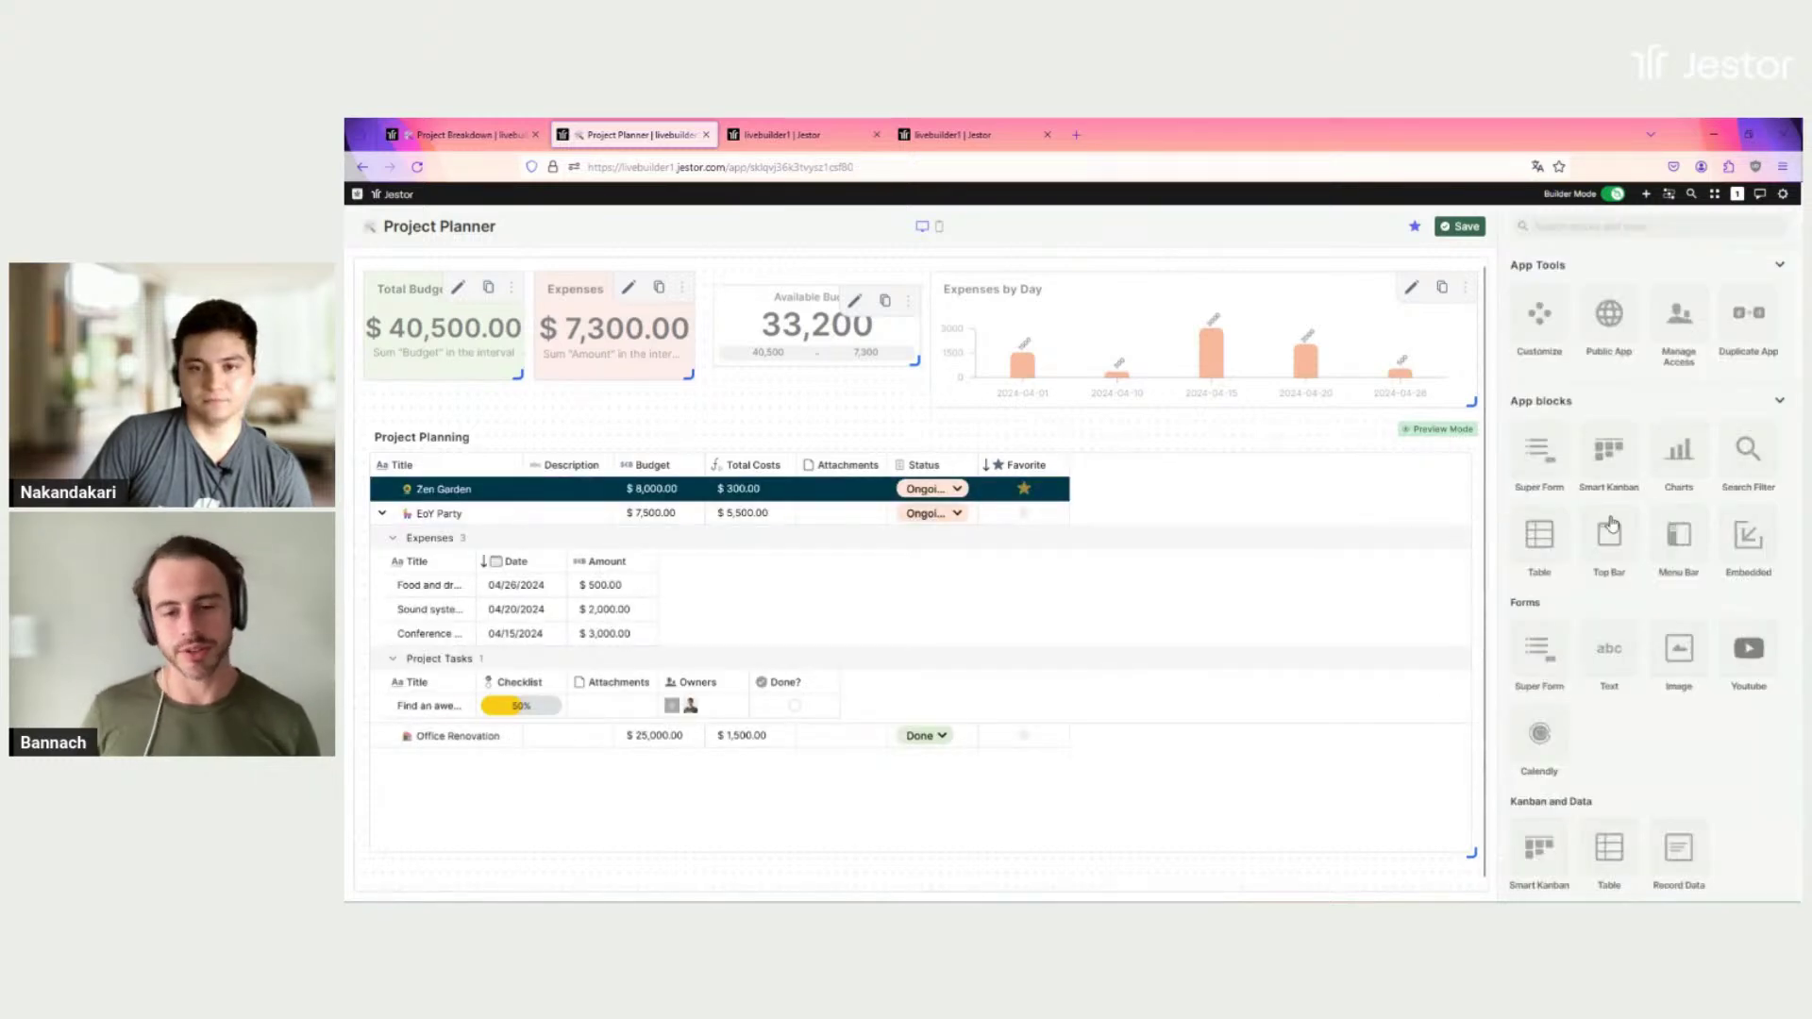
Step: Save the app and toggle the favorite star on the Office Renovation project to try the sorting
left_click(1463, 227)
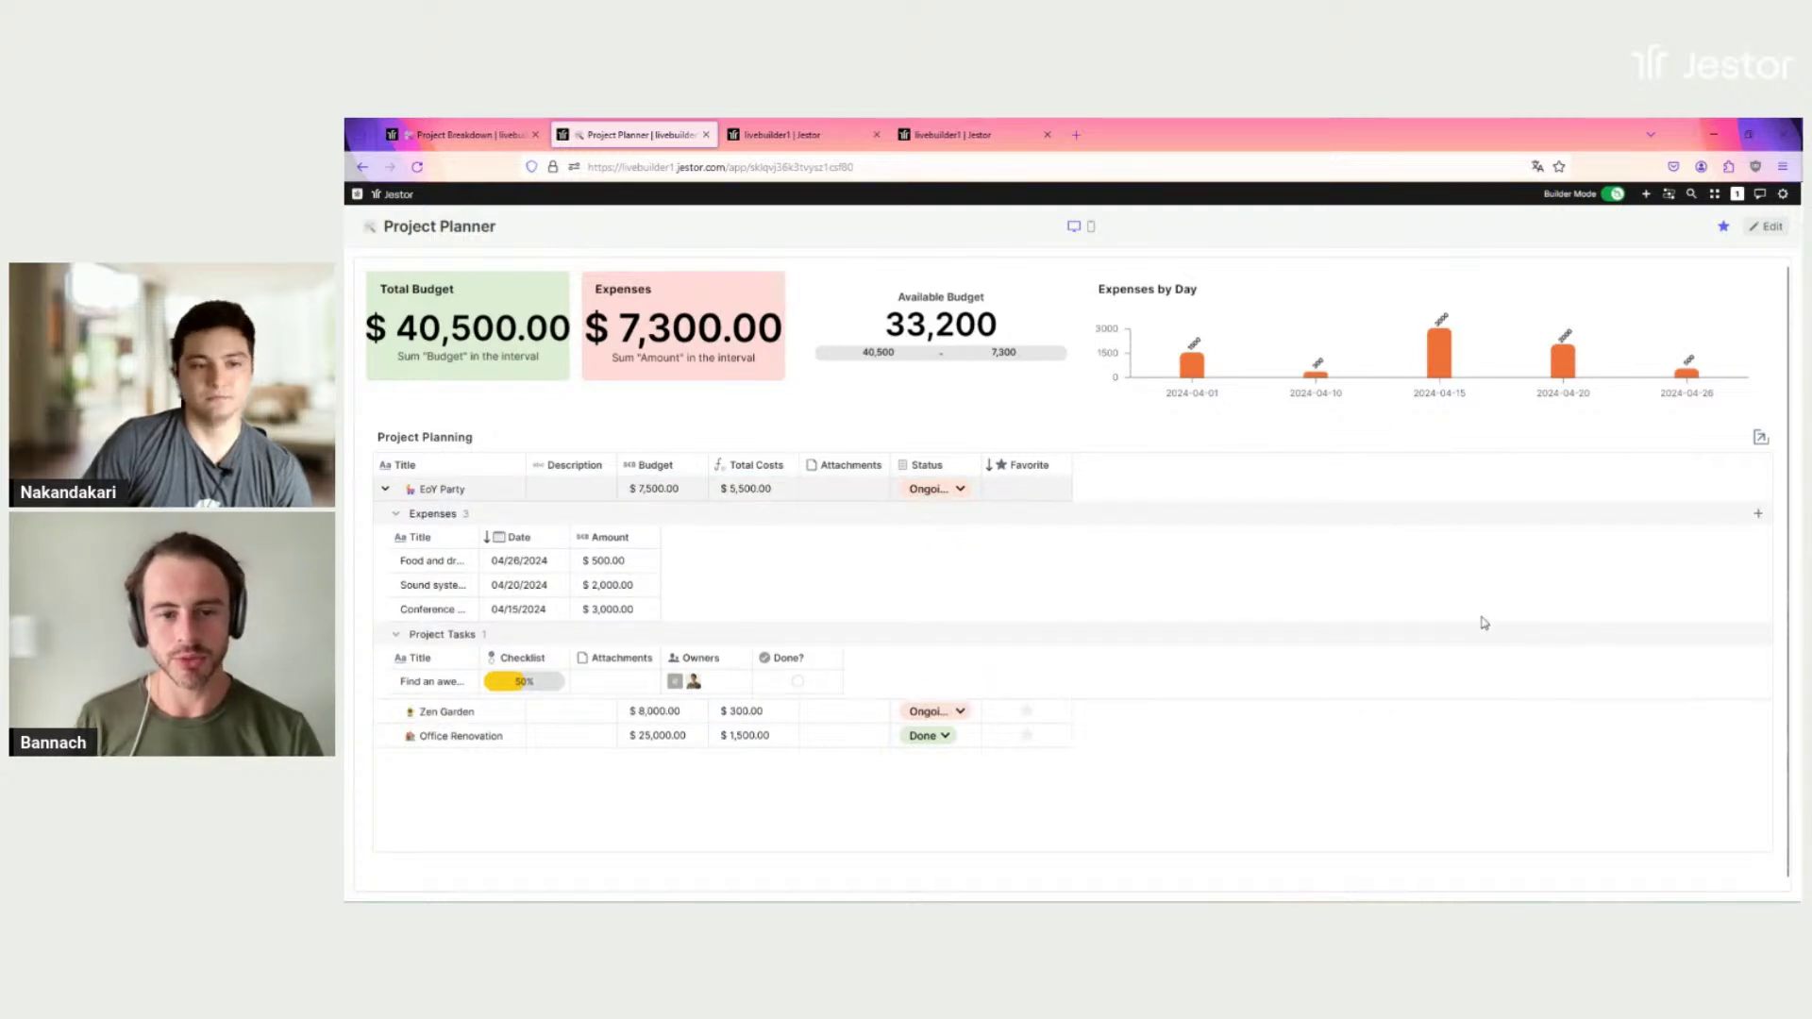
left_click(1026, 735)
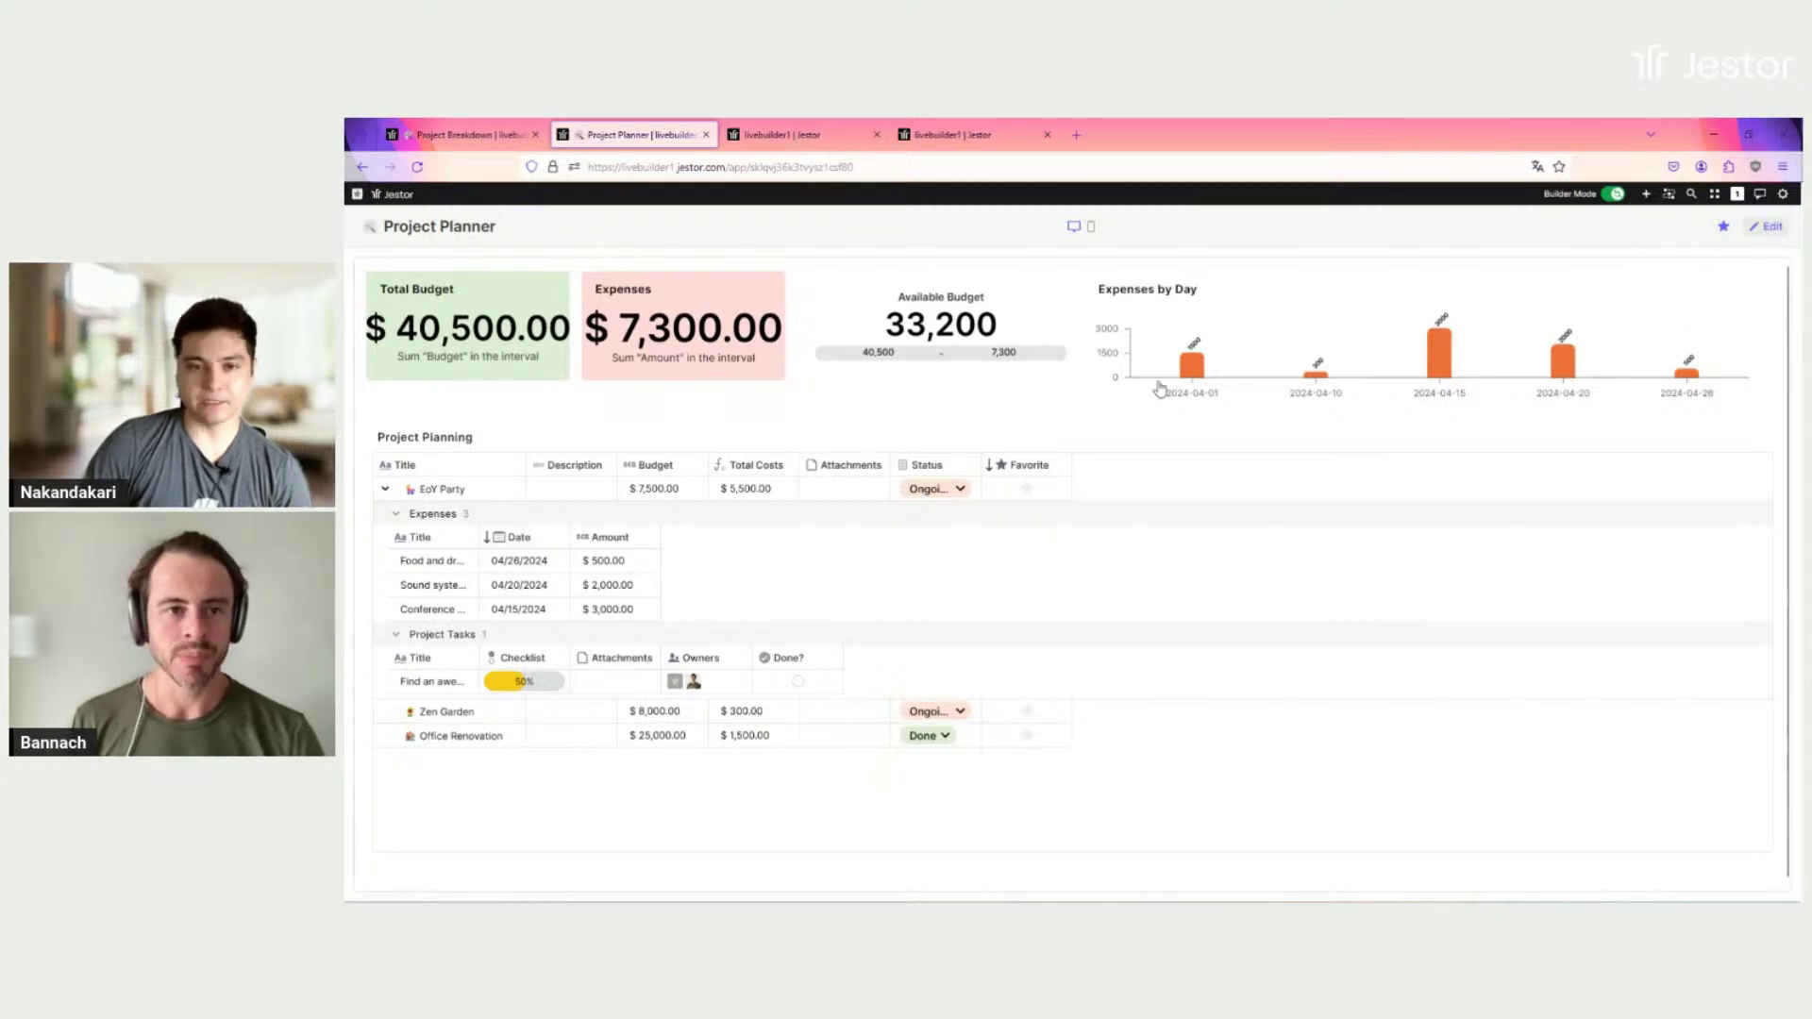
Step: Turn off the border and gridline of the Project Planning table, and save the block and the app
left_click(1769, 230)
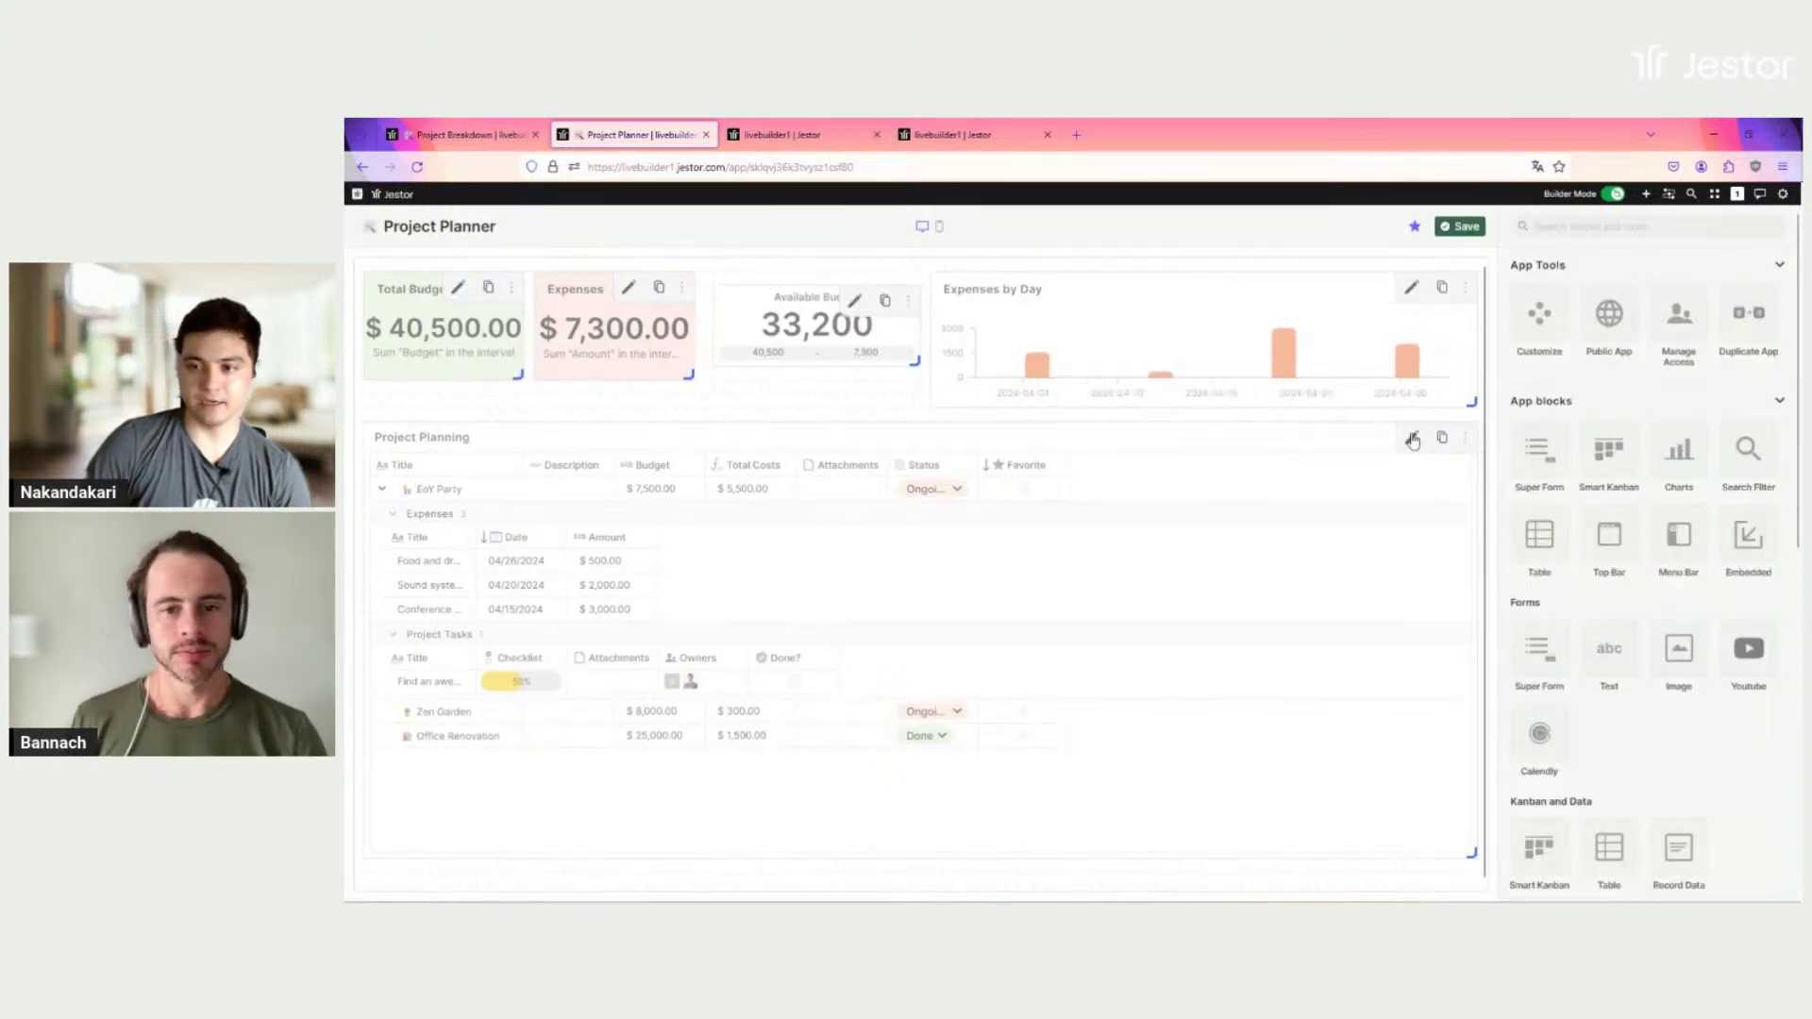
left_click(1411, 438)
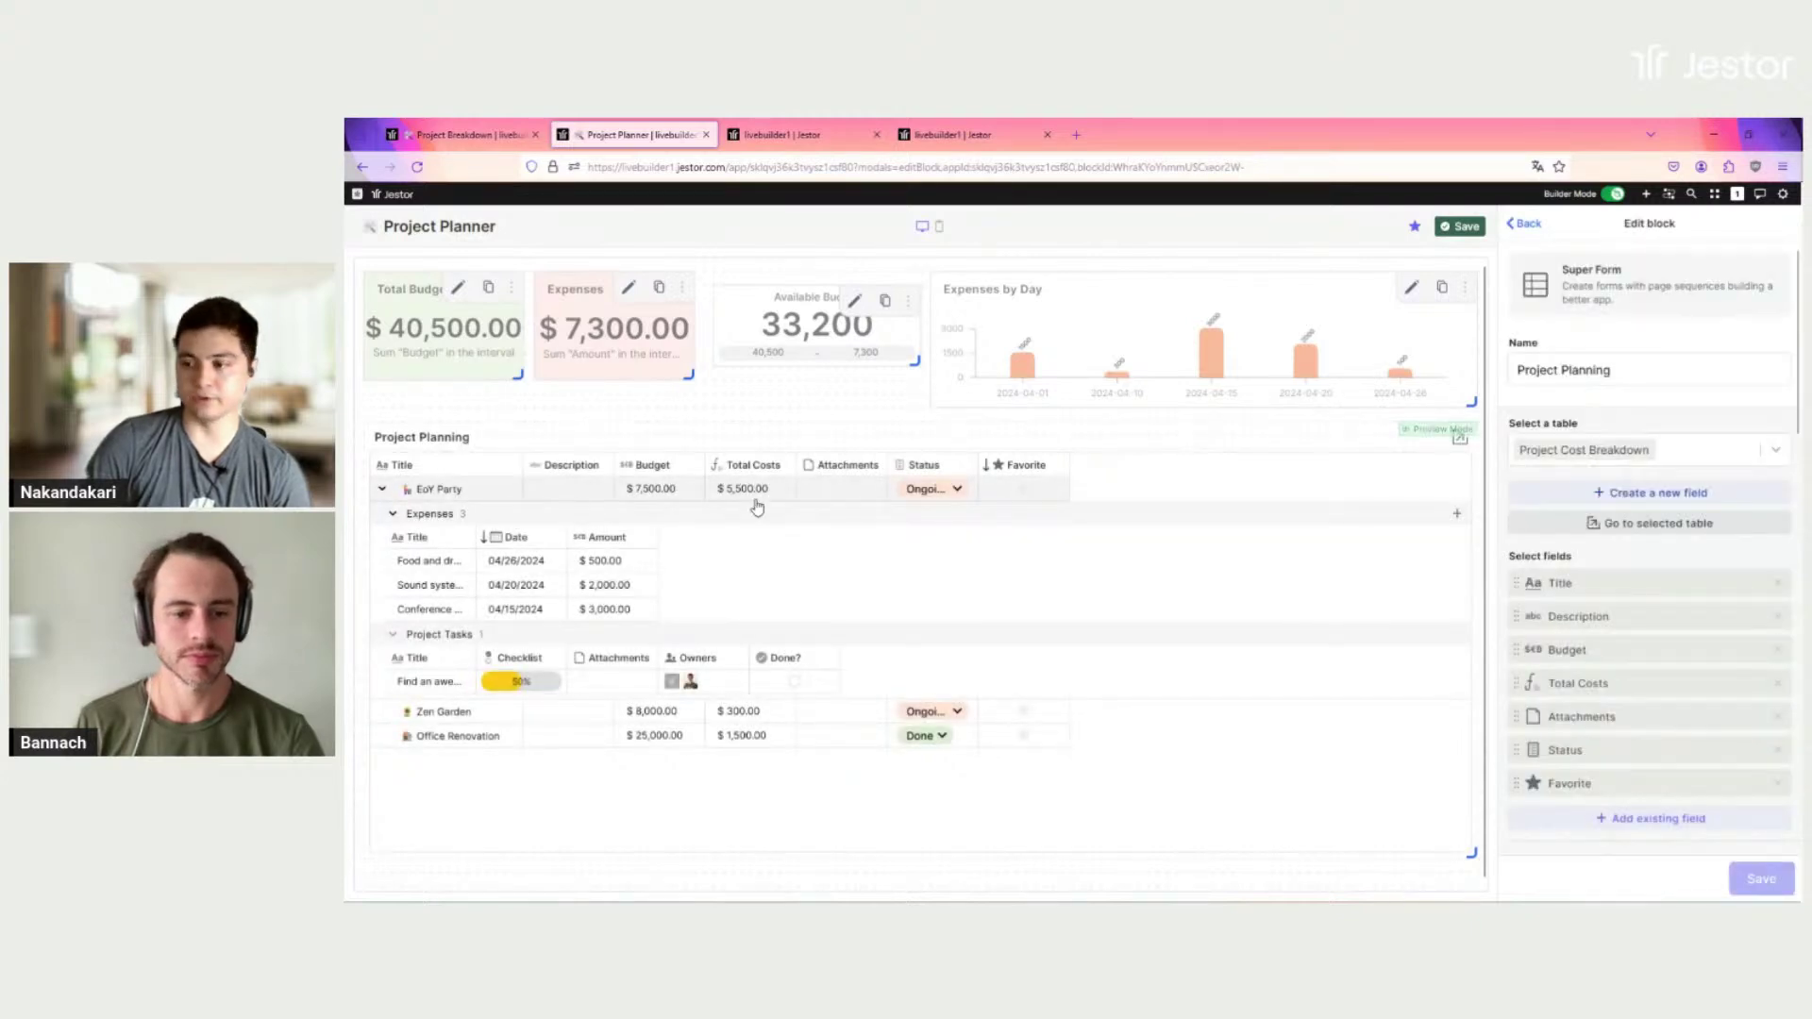
scroll(1653, 593, "down", 8)
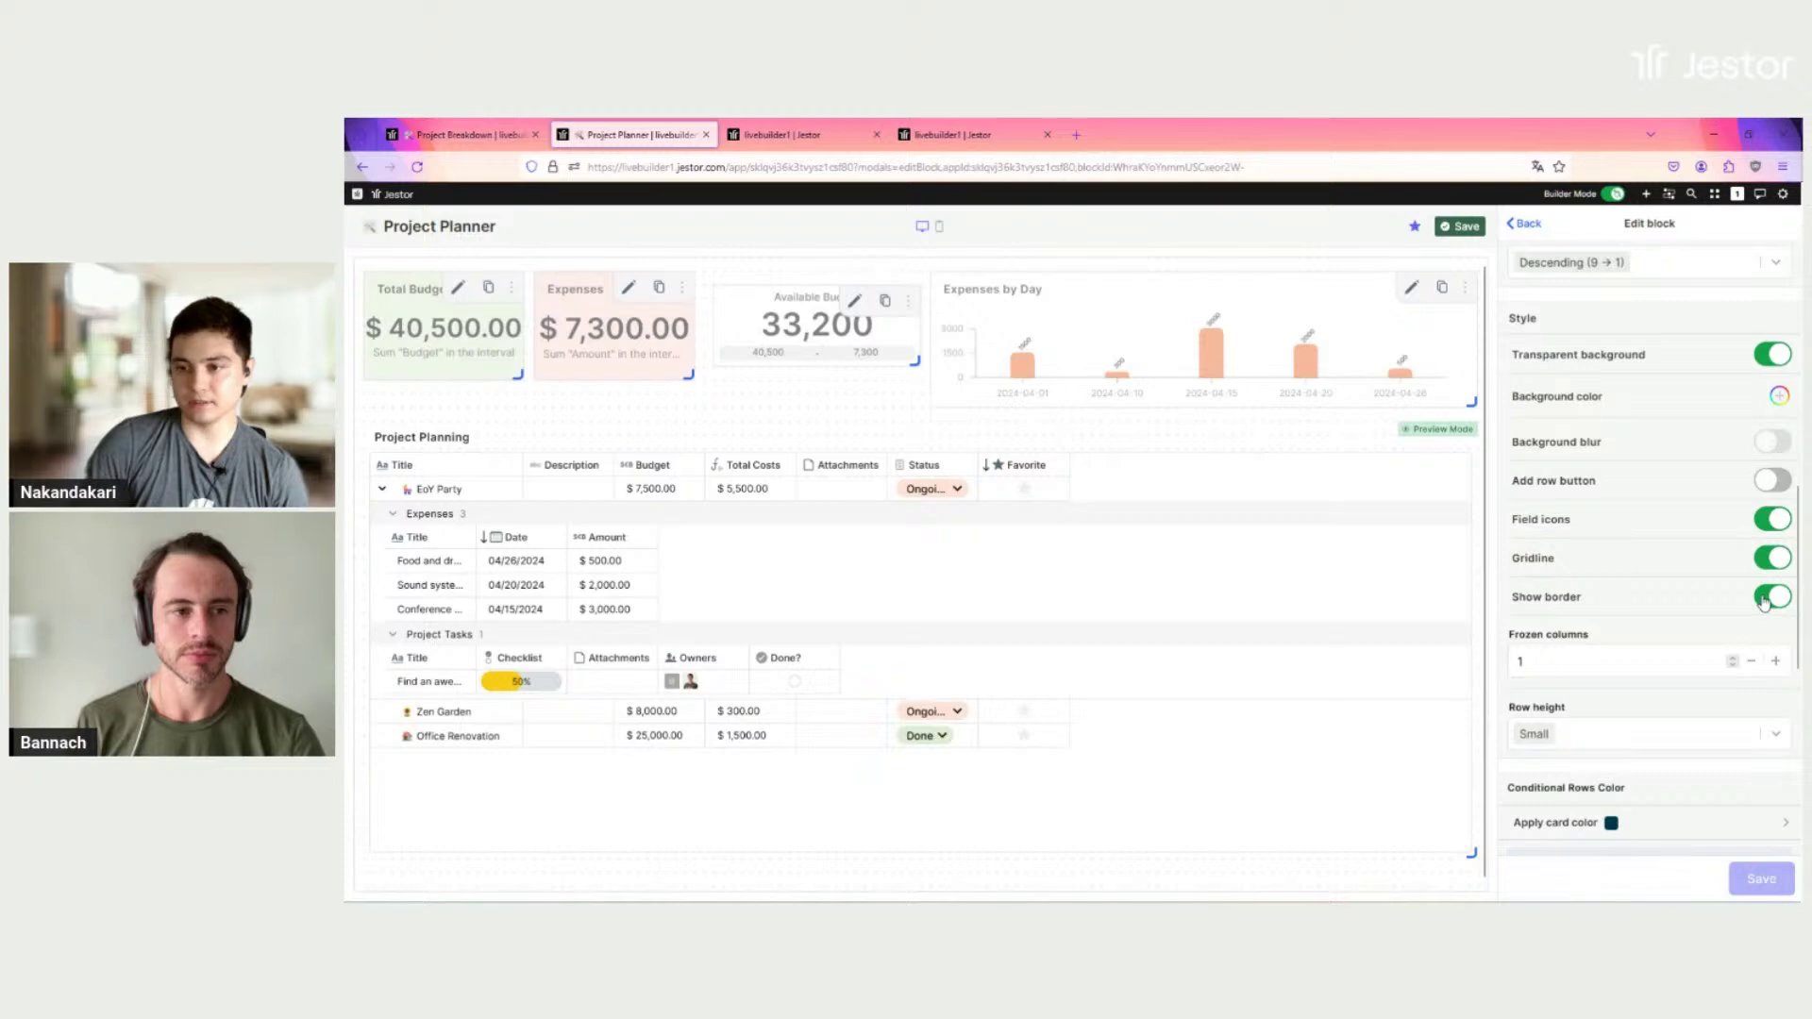
left_click(1763, 598)
left_click(1776, 559)
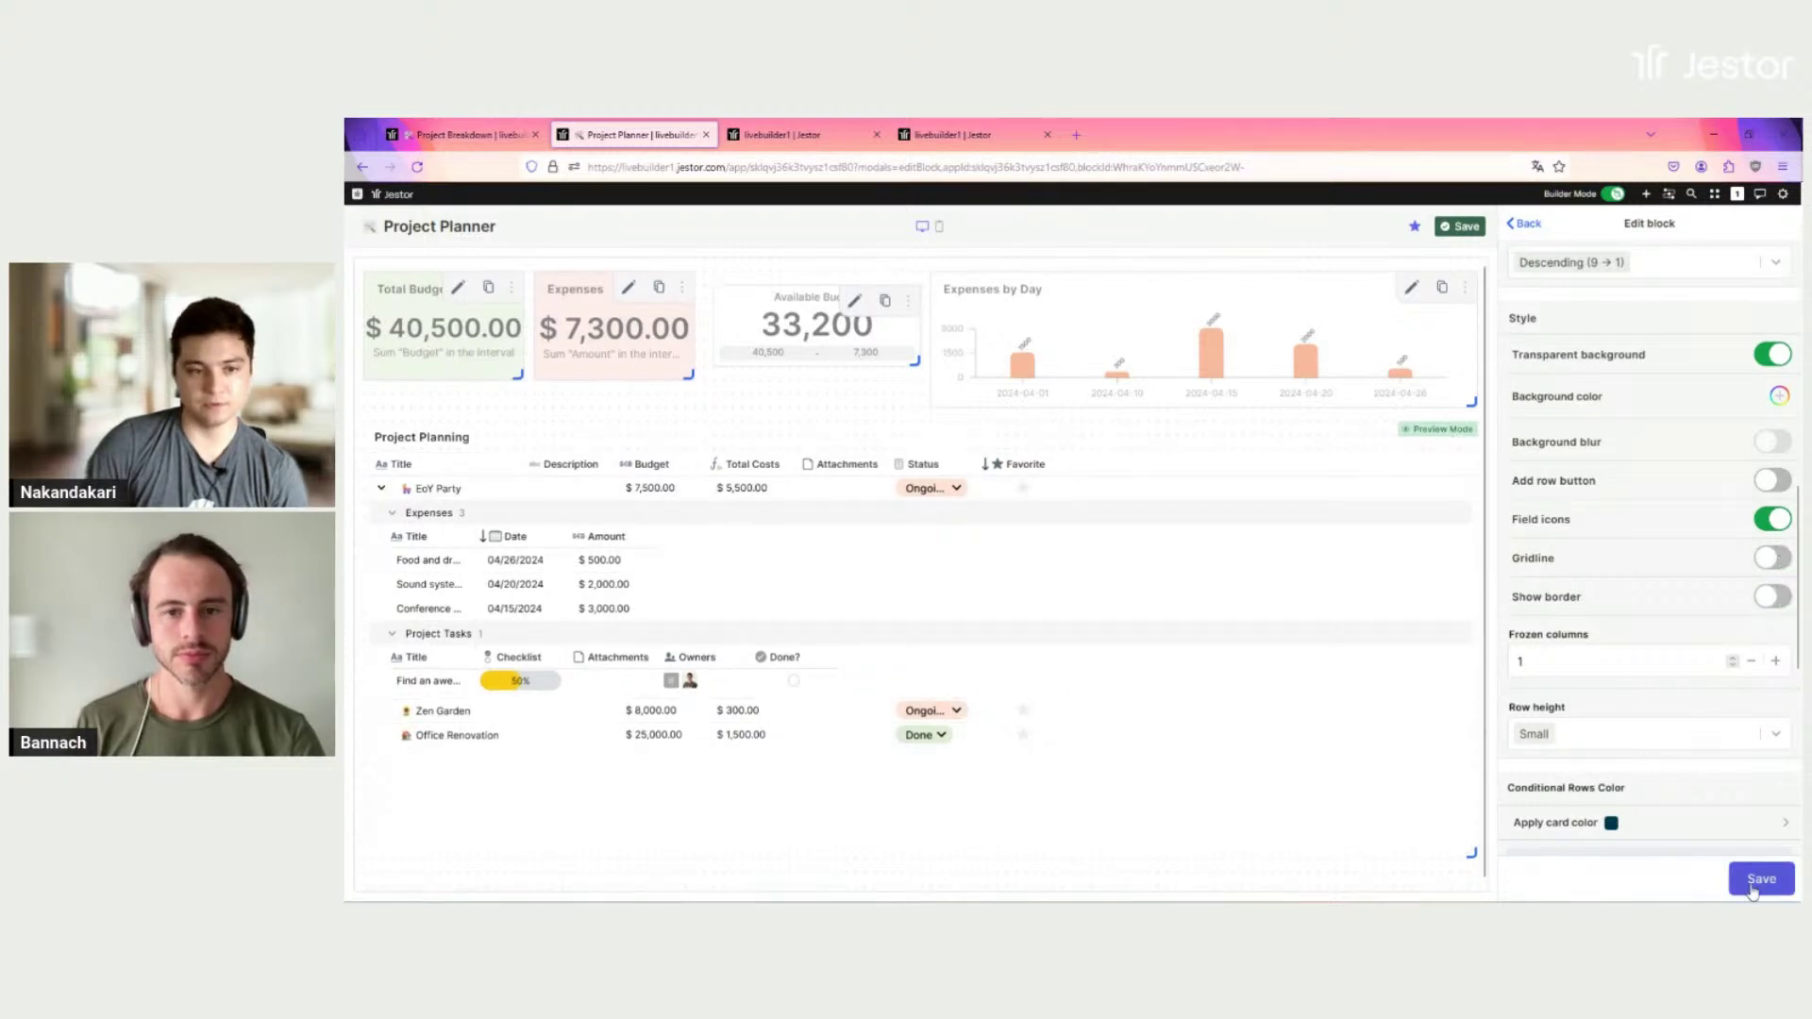
left_click(1755, 872)
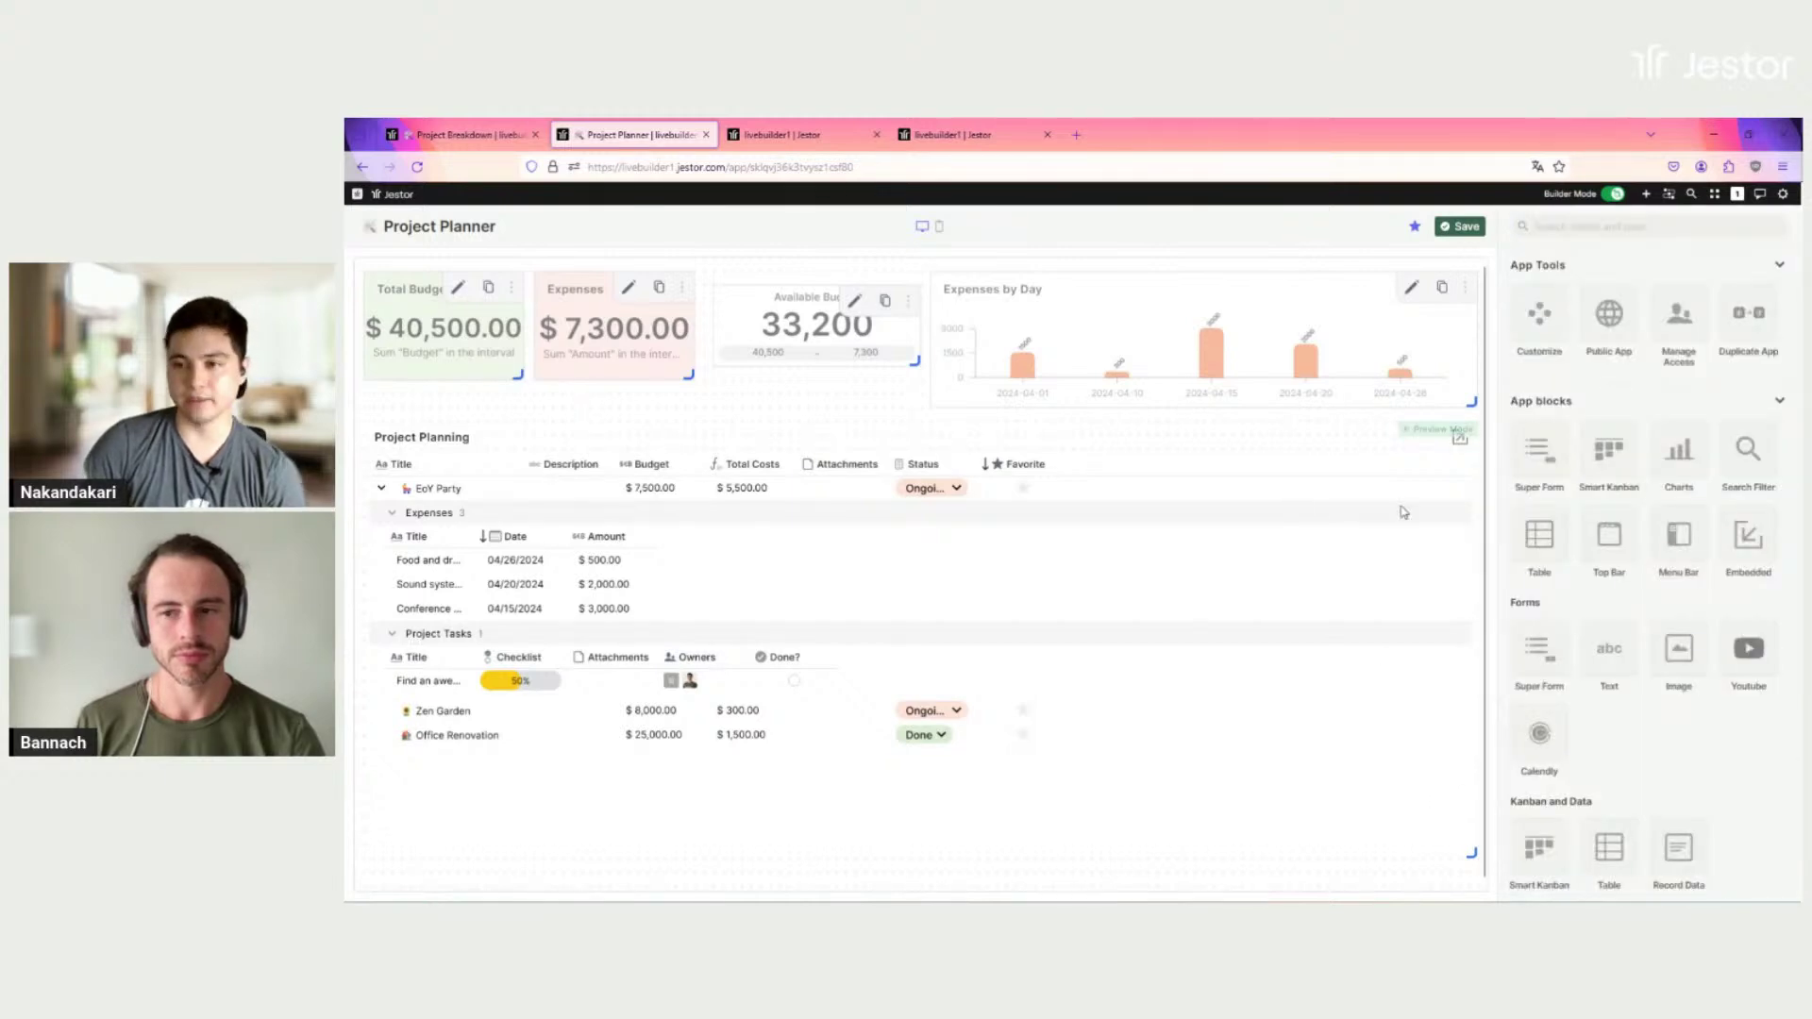
left_click(1454, 231)
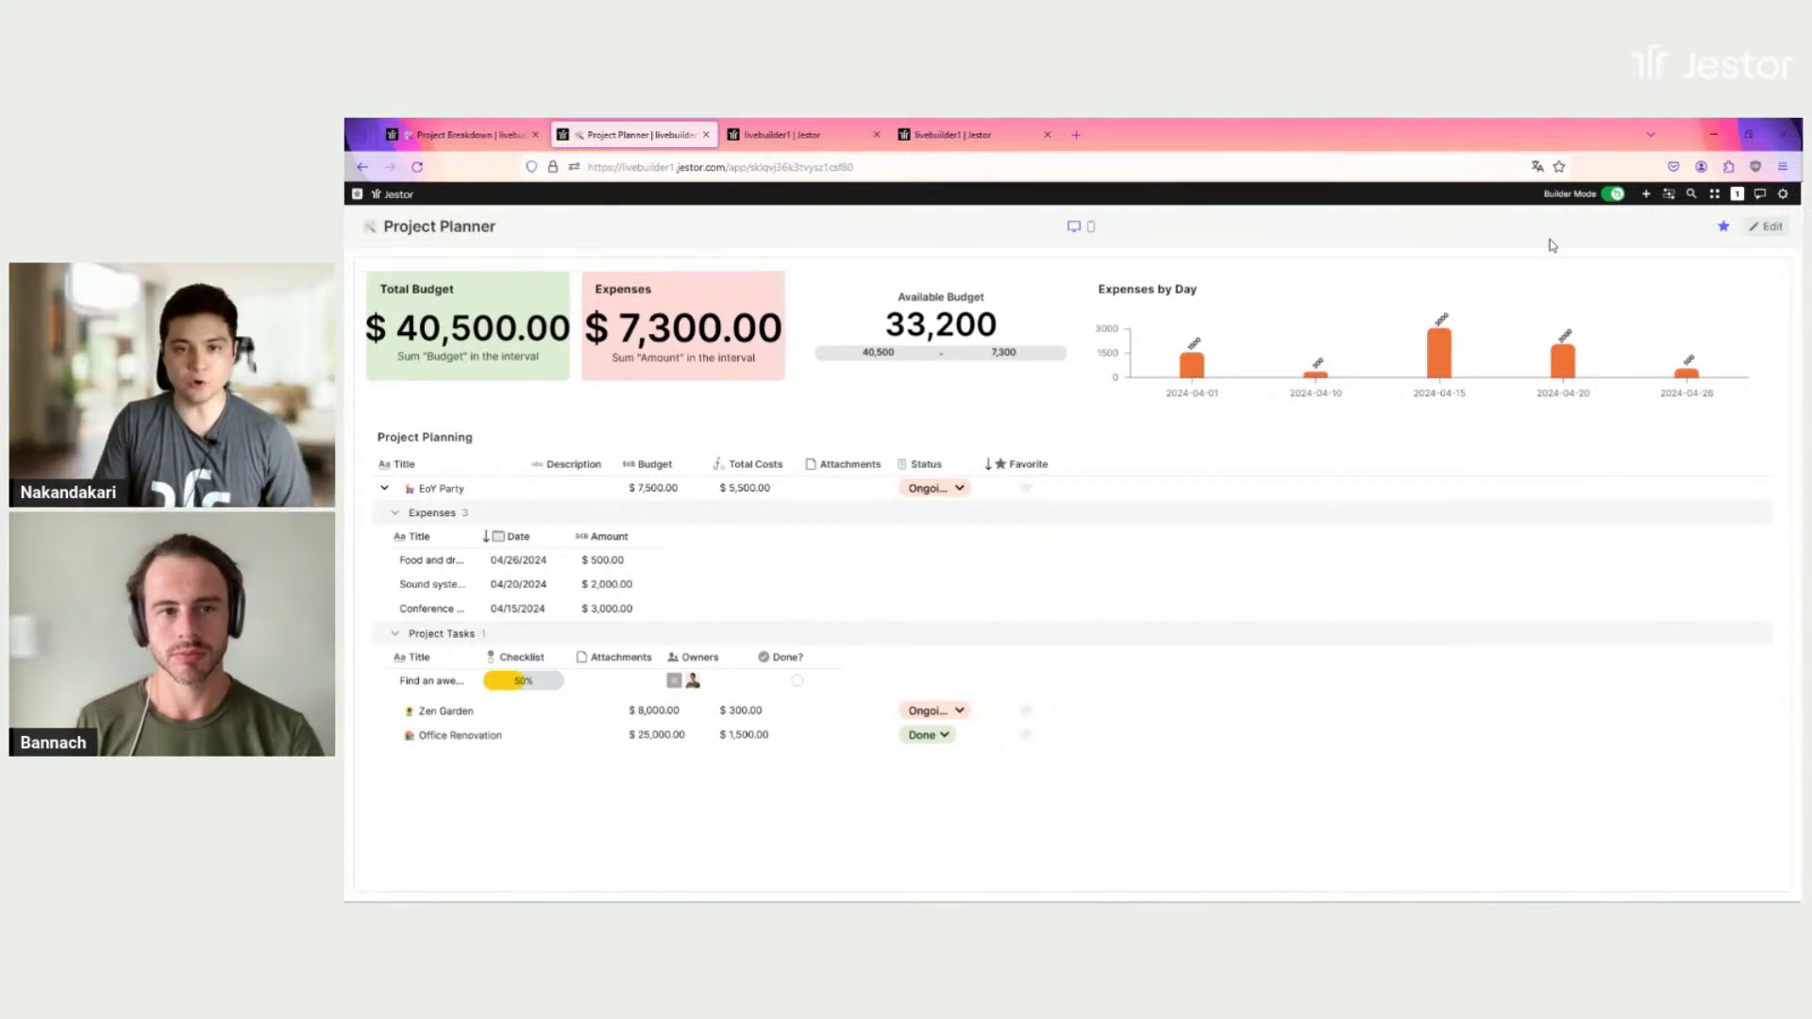
Step: Check the Project Breakdown reference app, and create a new Super Form titled "New Project SuperForm"
left_click(459, 142)
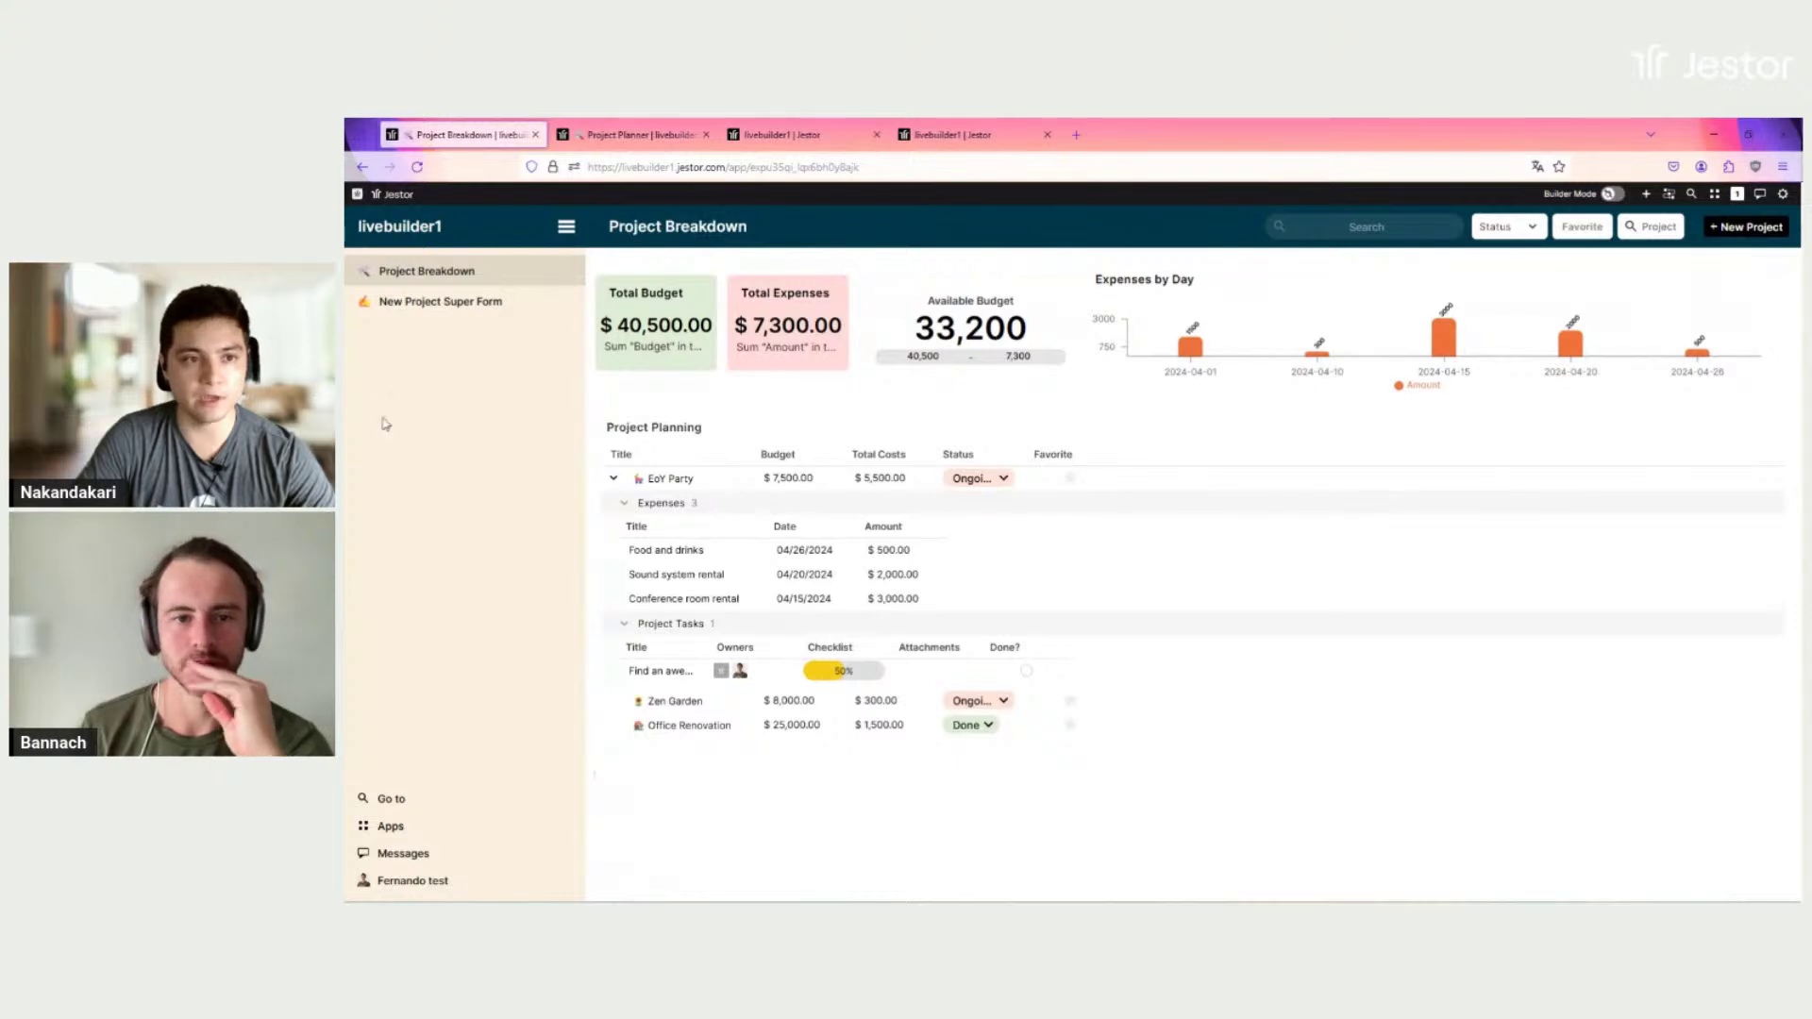
left_click(641, 144)
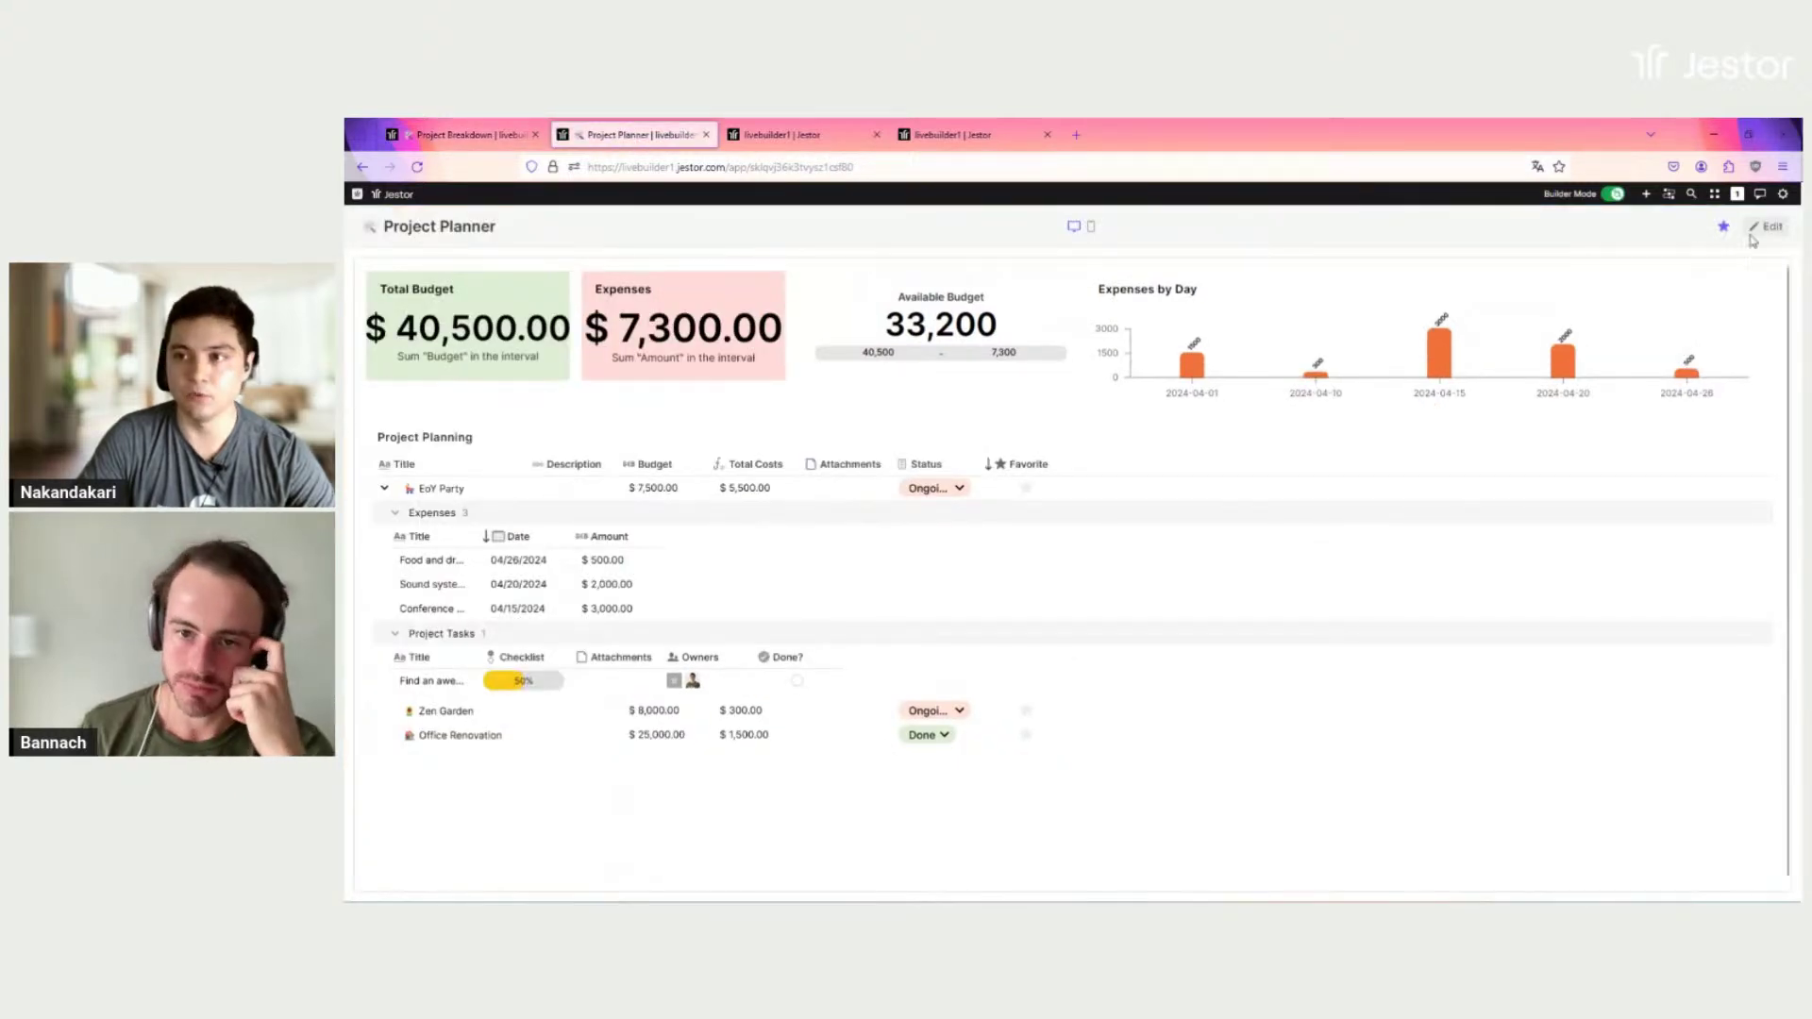
left_click(1647, 196)
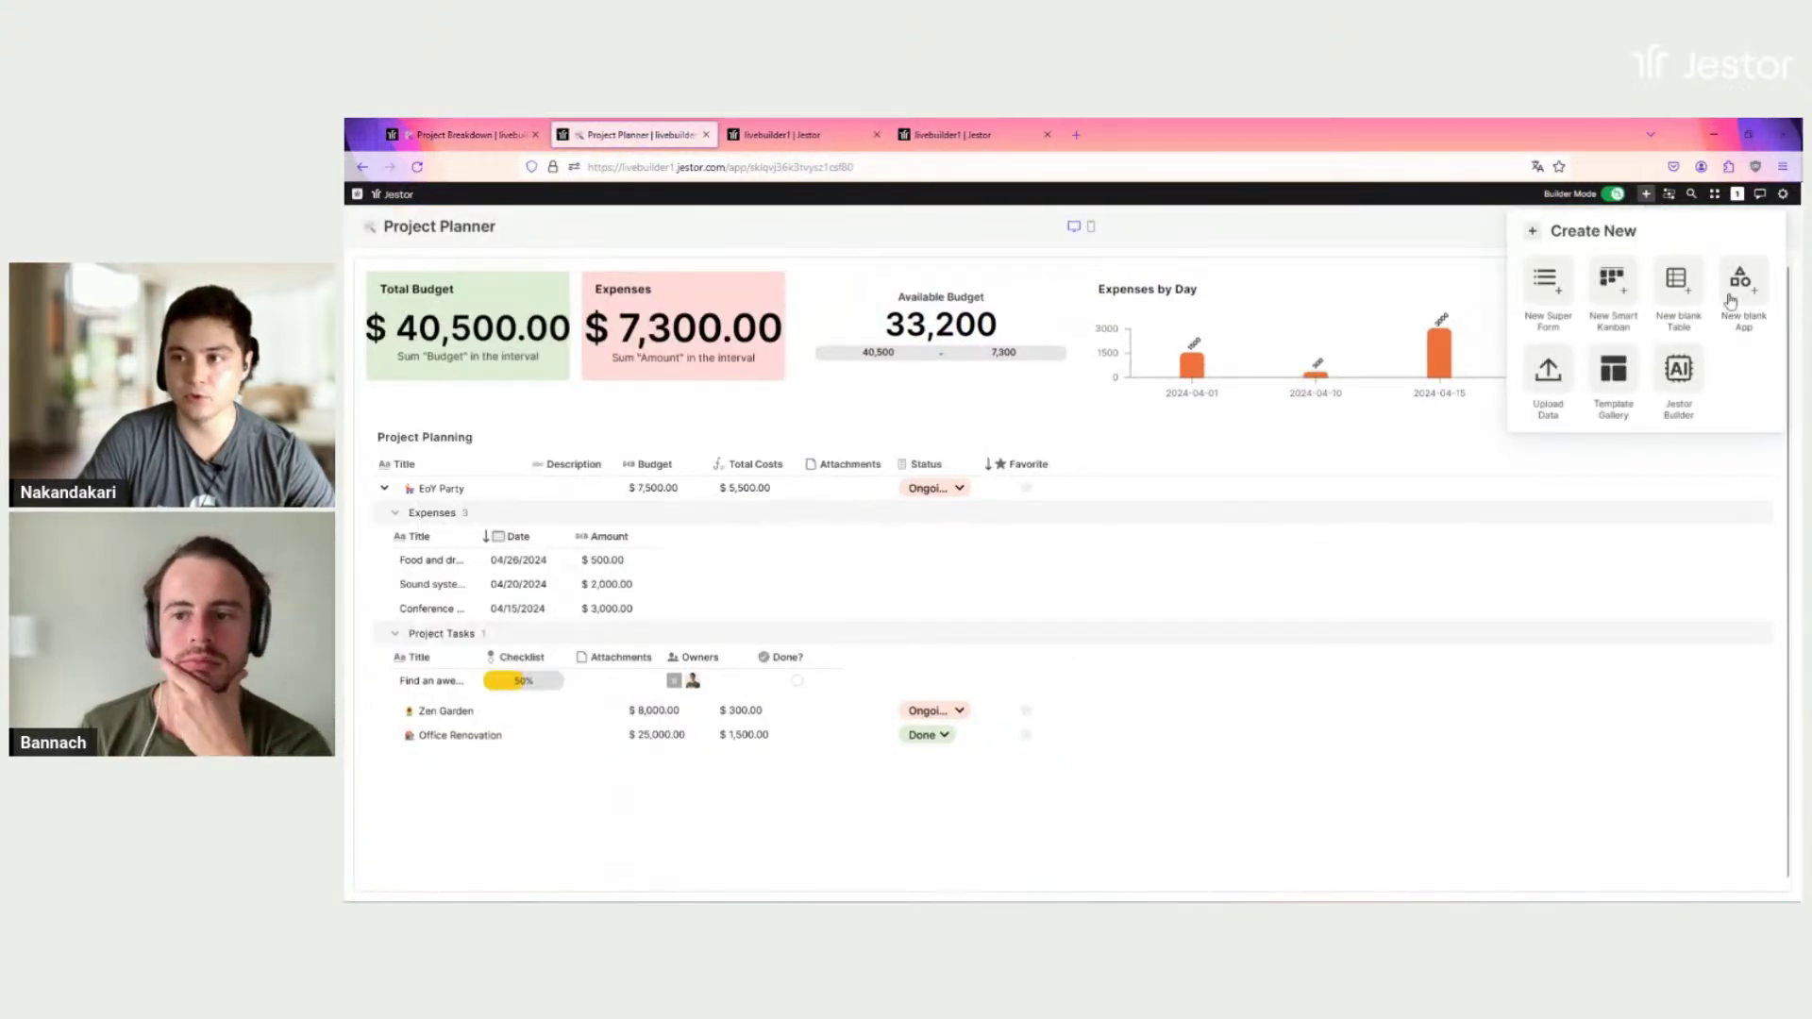
left_click(1548, 283)
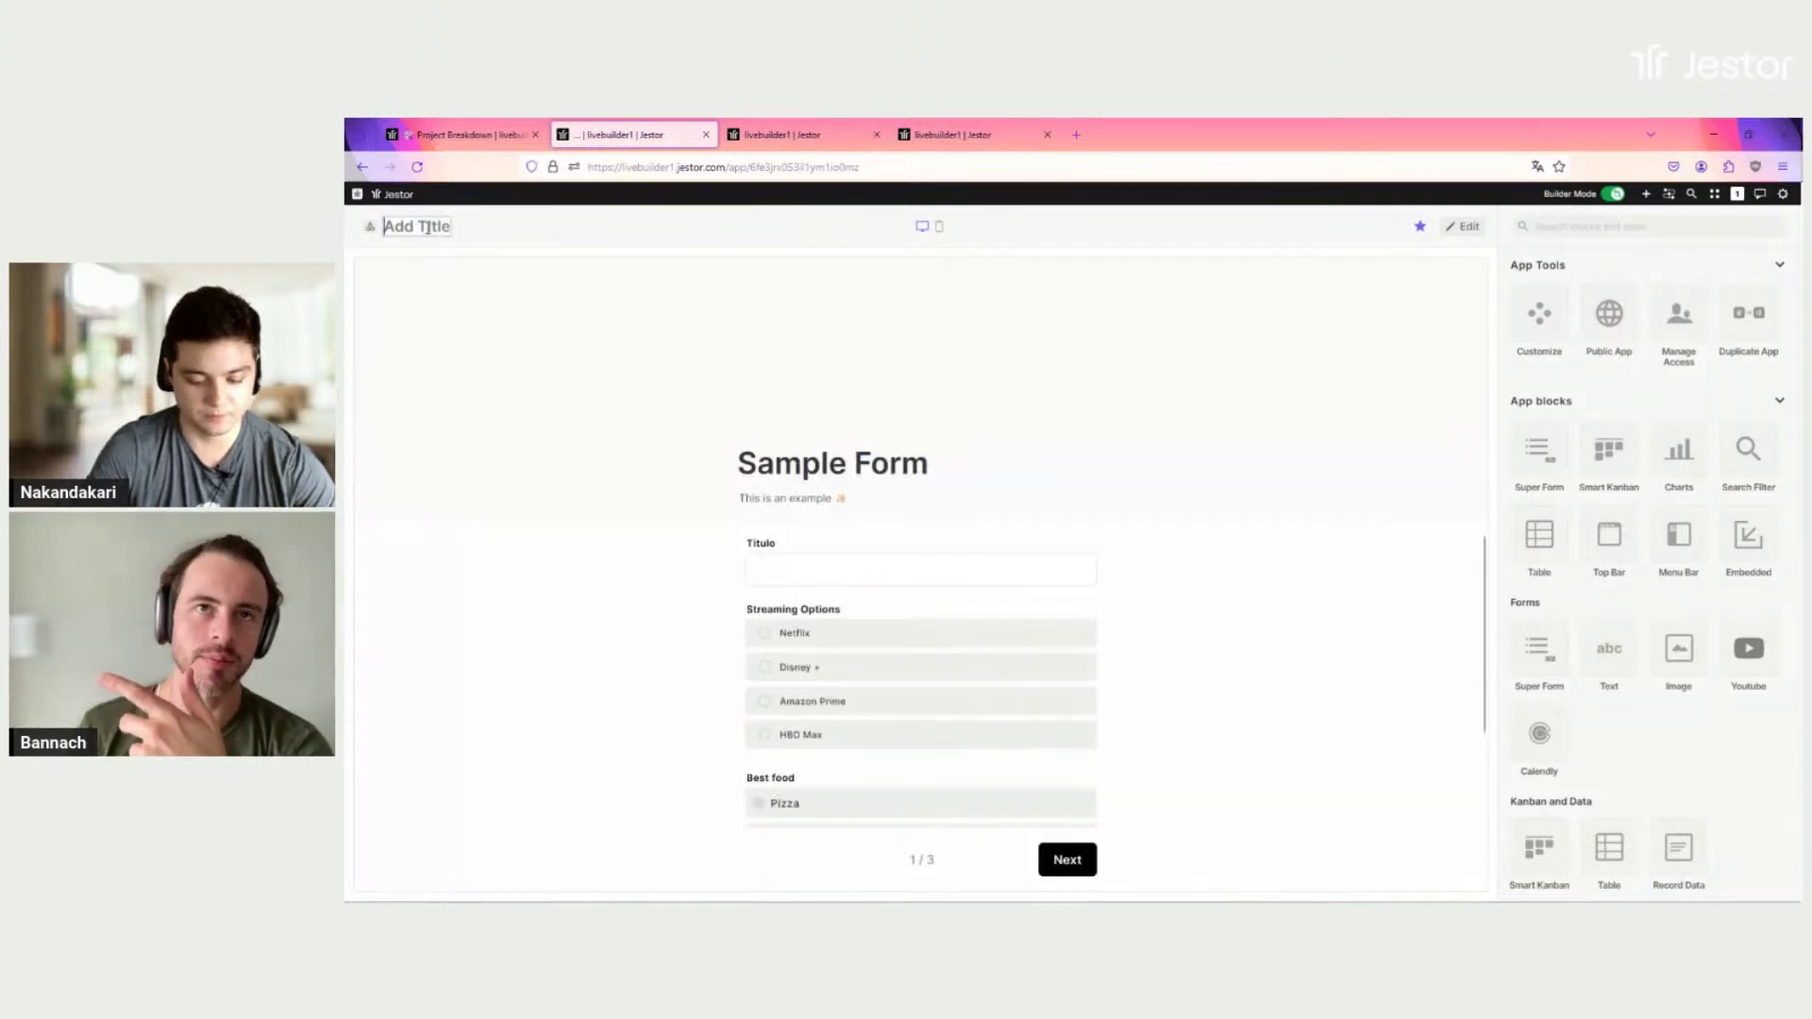
left_click(426, 226)
type("New Pro")
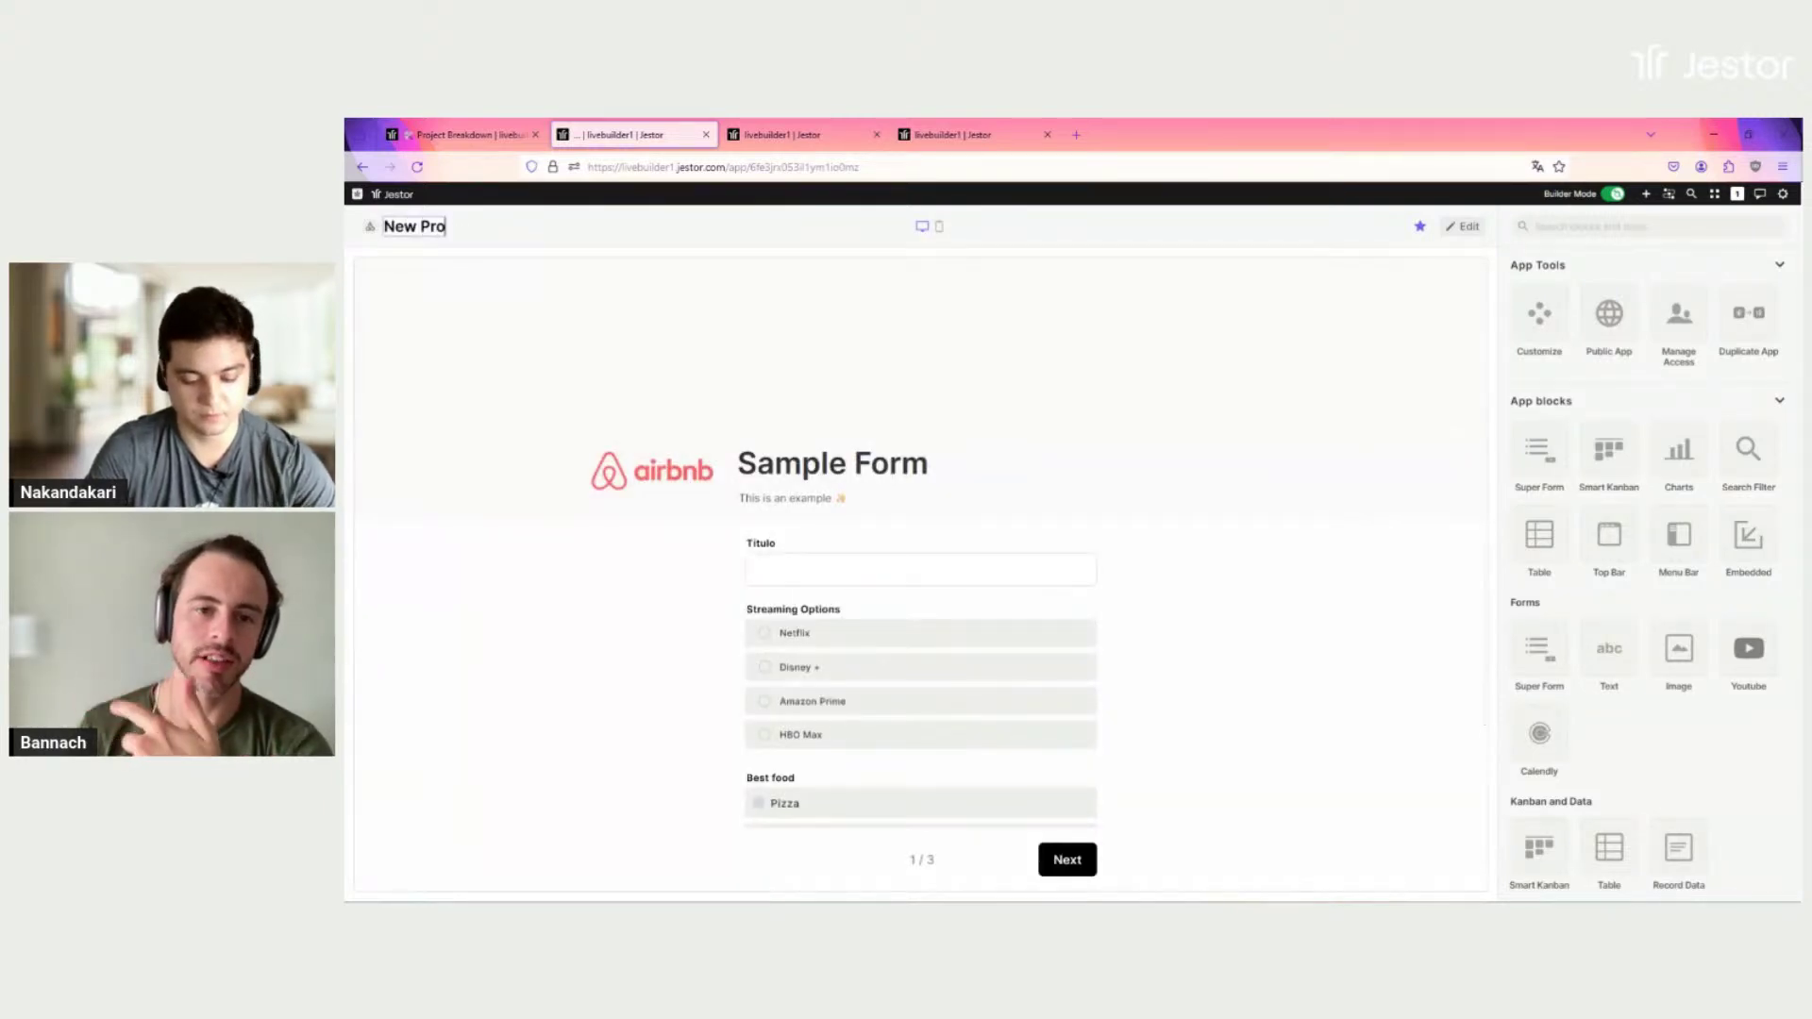
type("ject SuperForm")
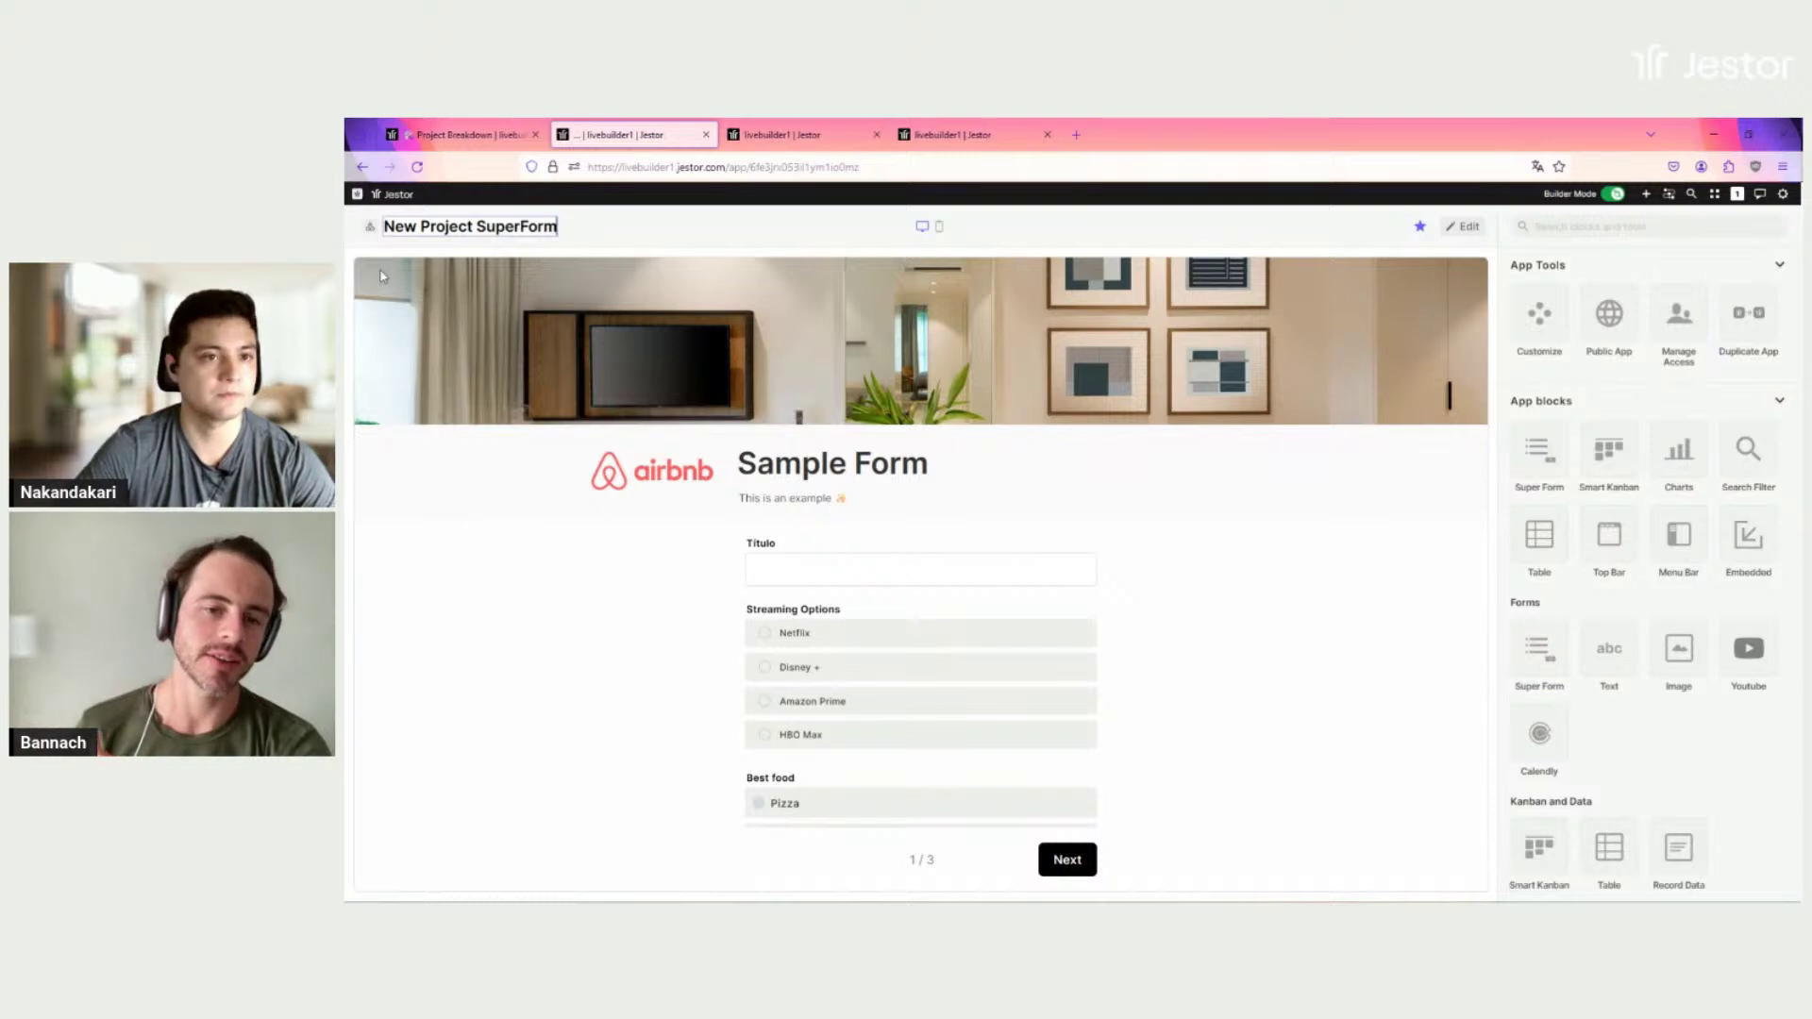
Step: Set the form app's icon to the writing hand emoji, found by searching "writ", and save it
left_click(370, 227)
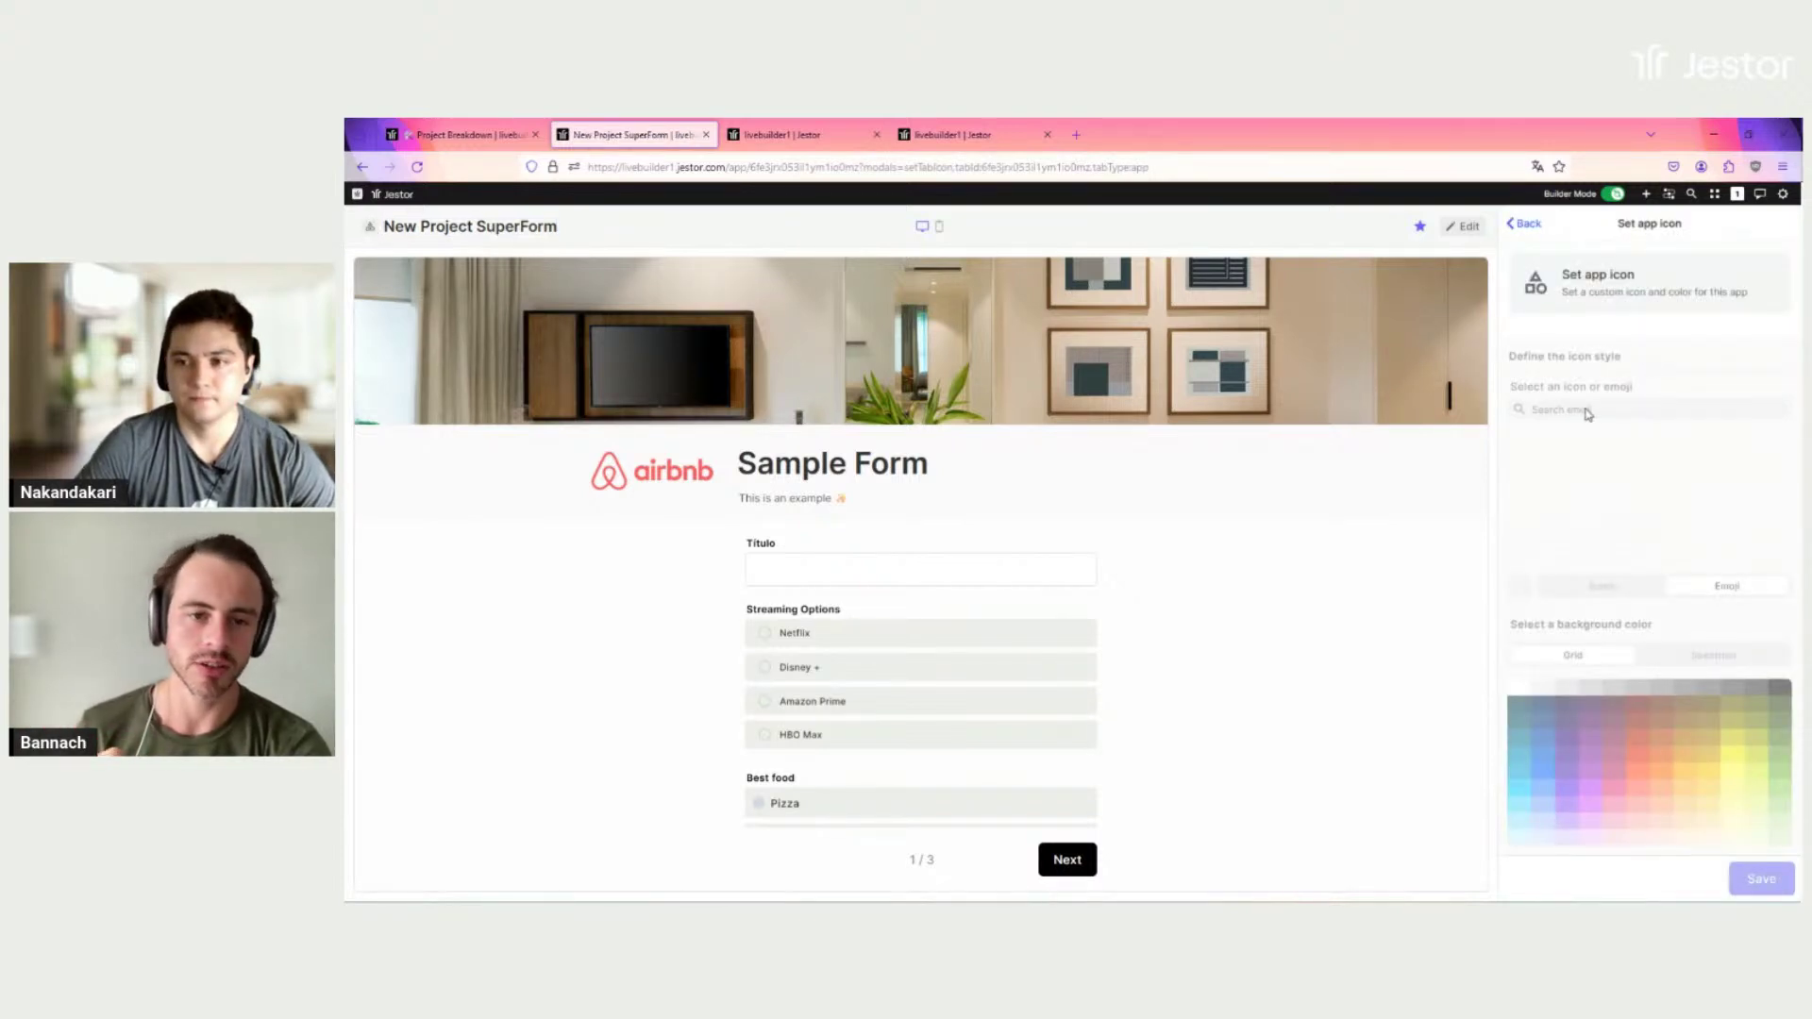
left_click(1601, 411)
type("writ")
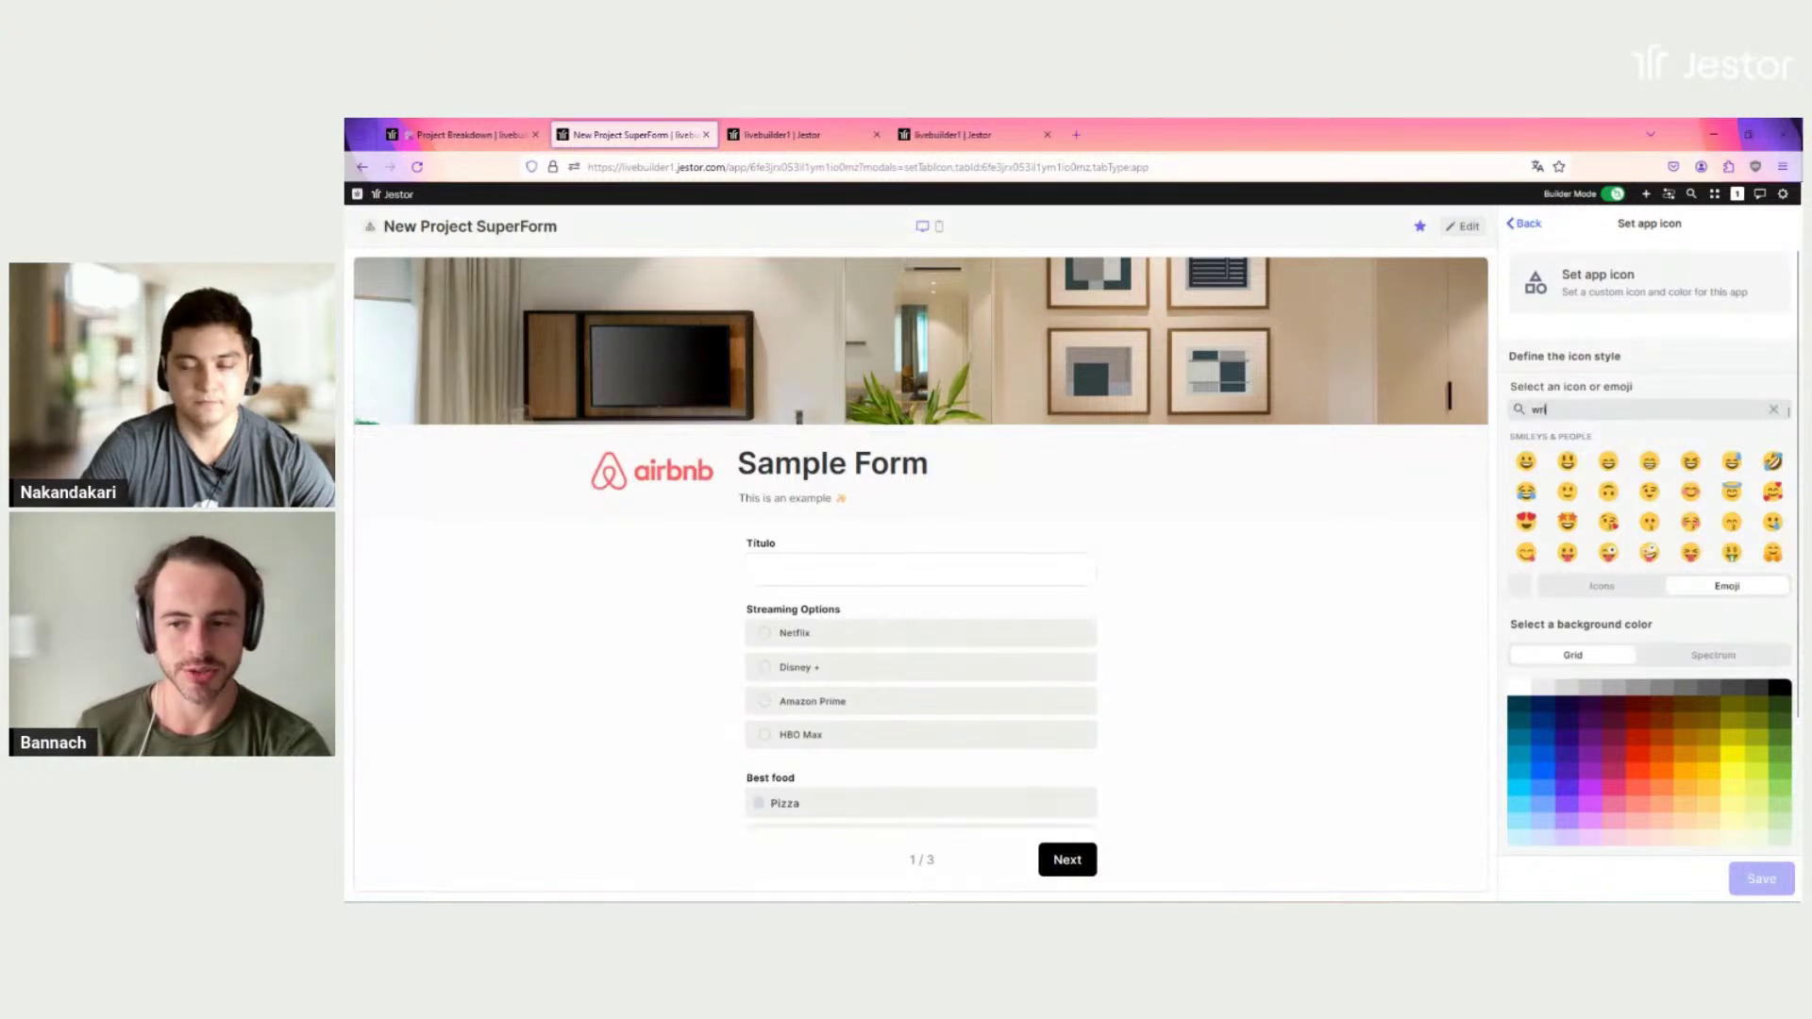
left_click(1731, 800)
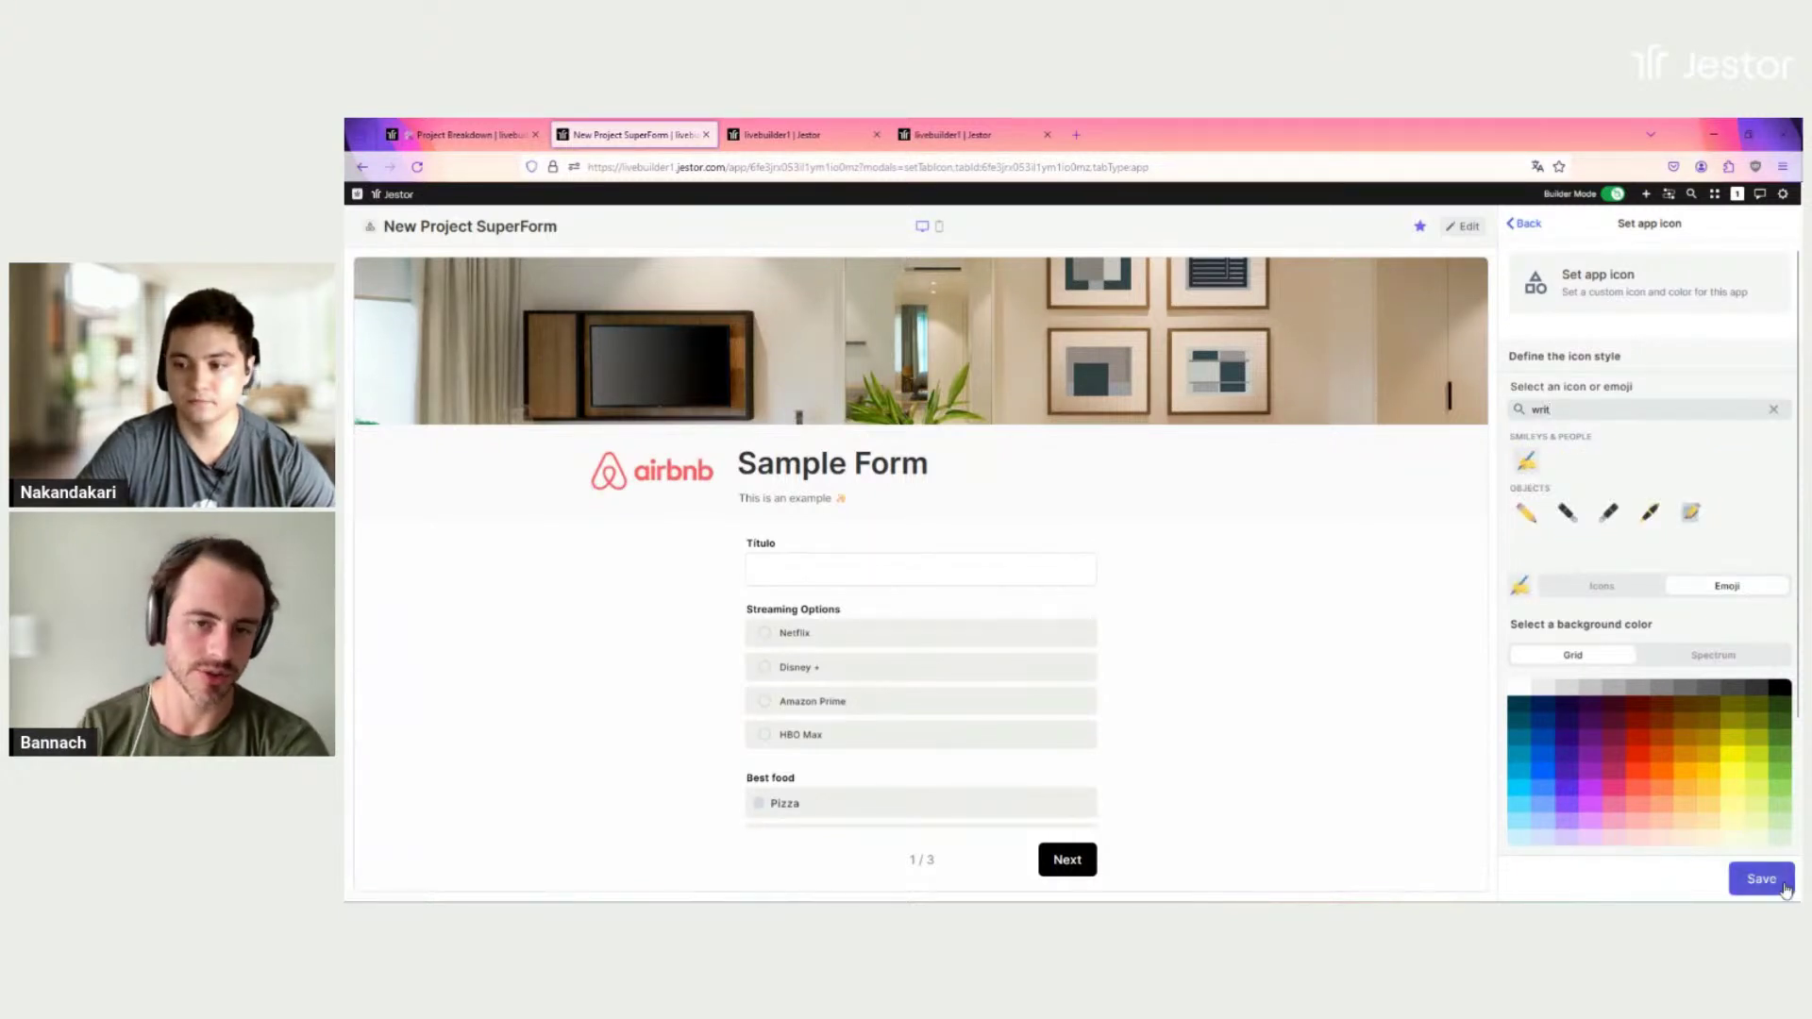
left_click(1785, 888)
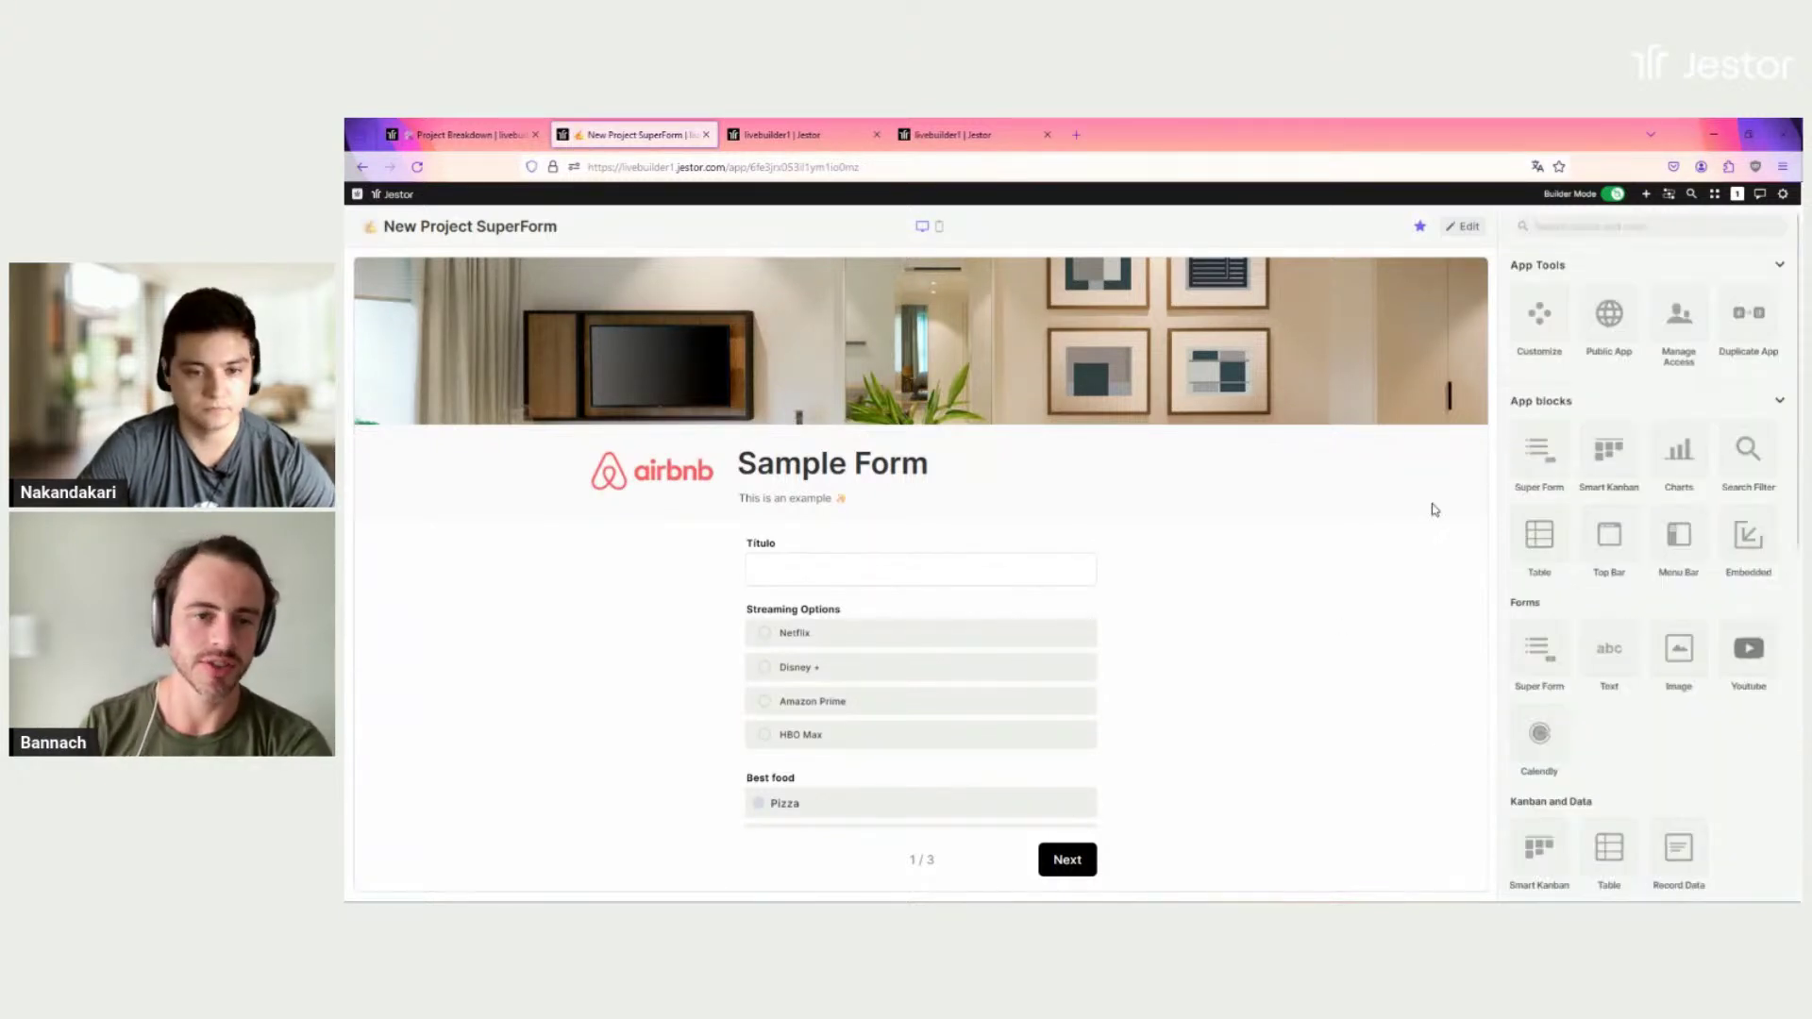
Step: Edit the Super Form block and remove its sample logo and cover image
left_click(1468, 231)
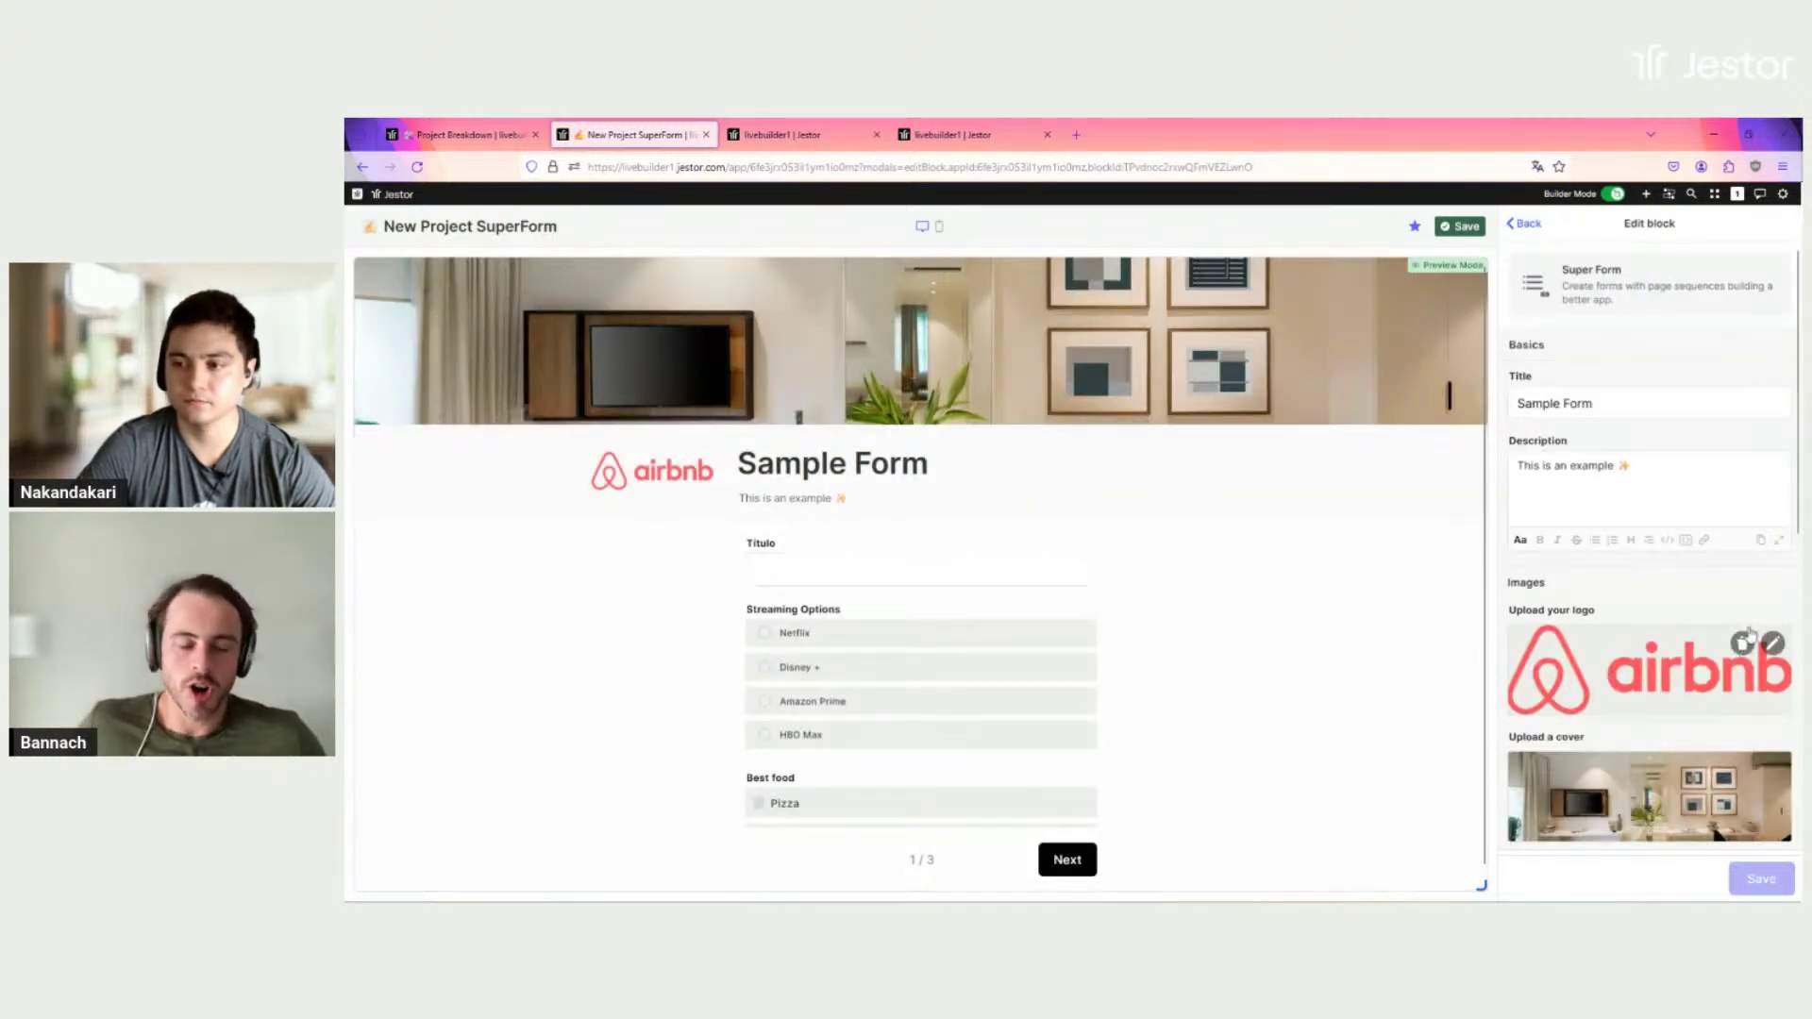
left_click(1744, 641)
scroll(1744, 632, "down", 2)
left_click(1743, 559)
scroll(1647, 425, "up", 2)
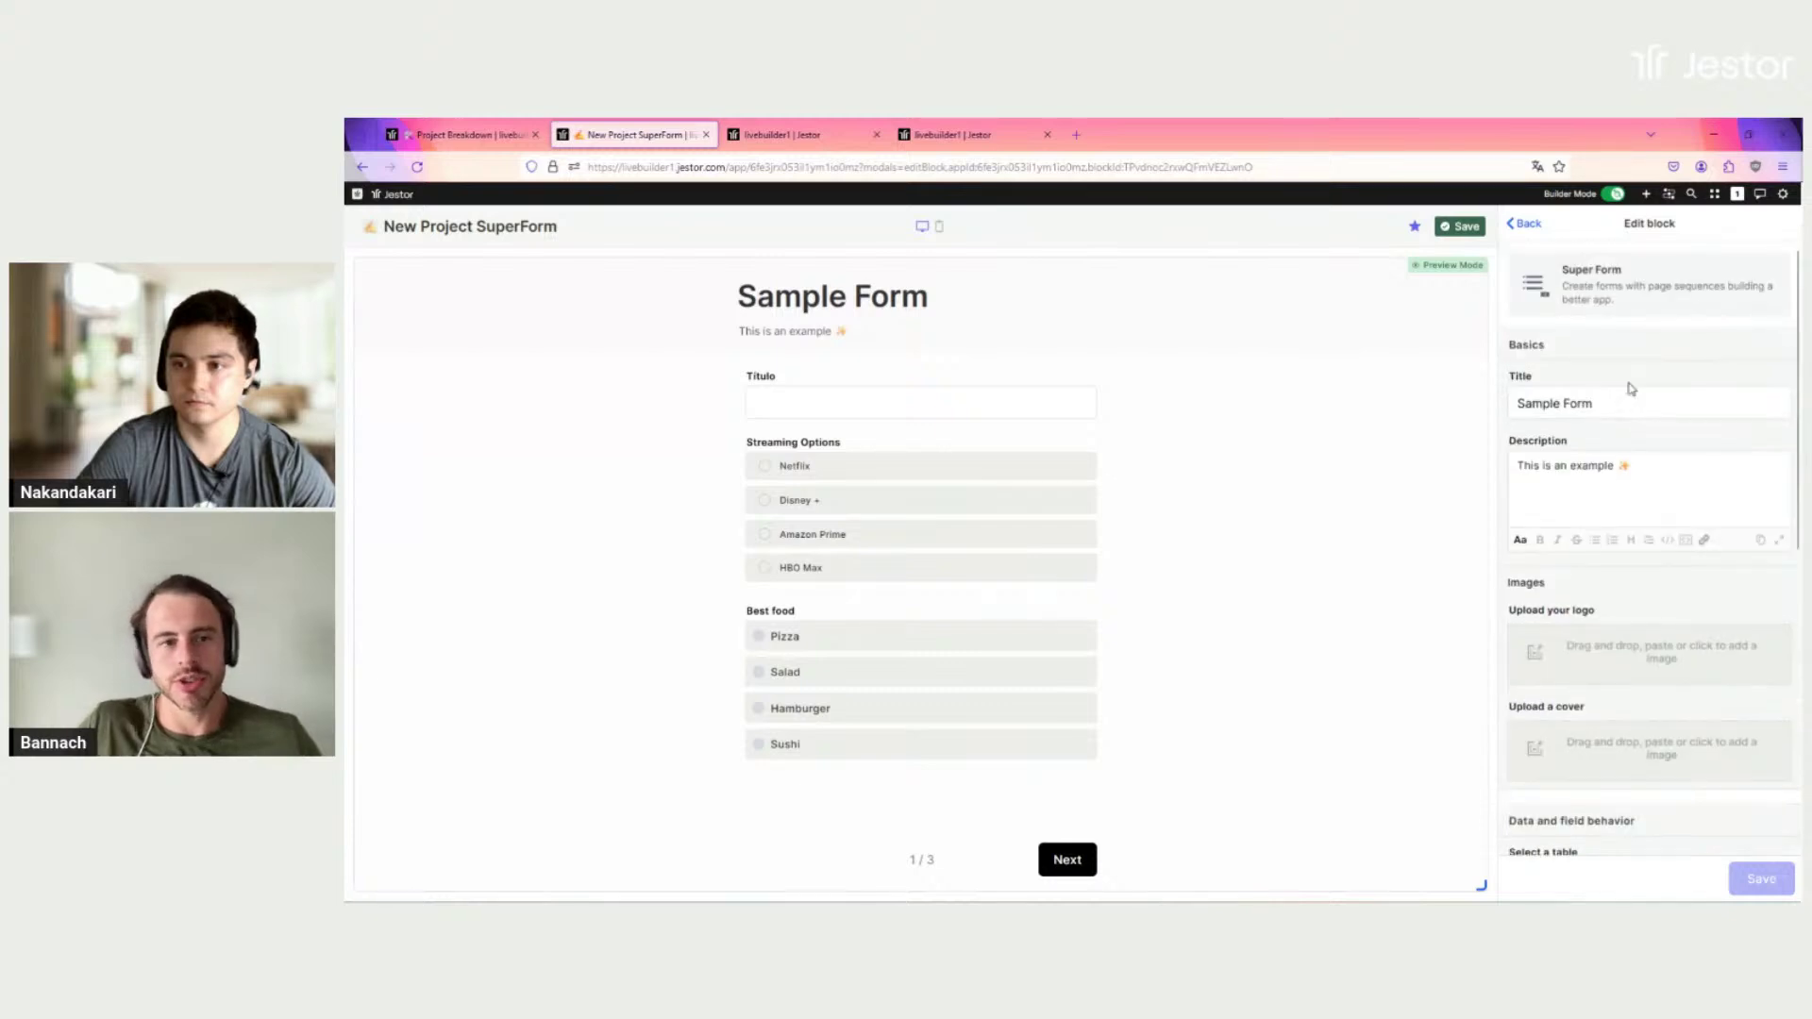
Step: Change the form title to "New Project" and clear the sample description
double_click(1625, 407)
type("New Project")
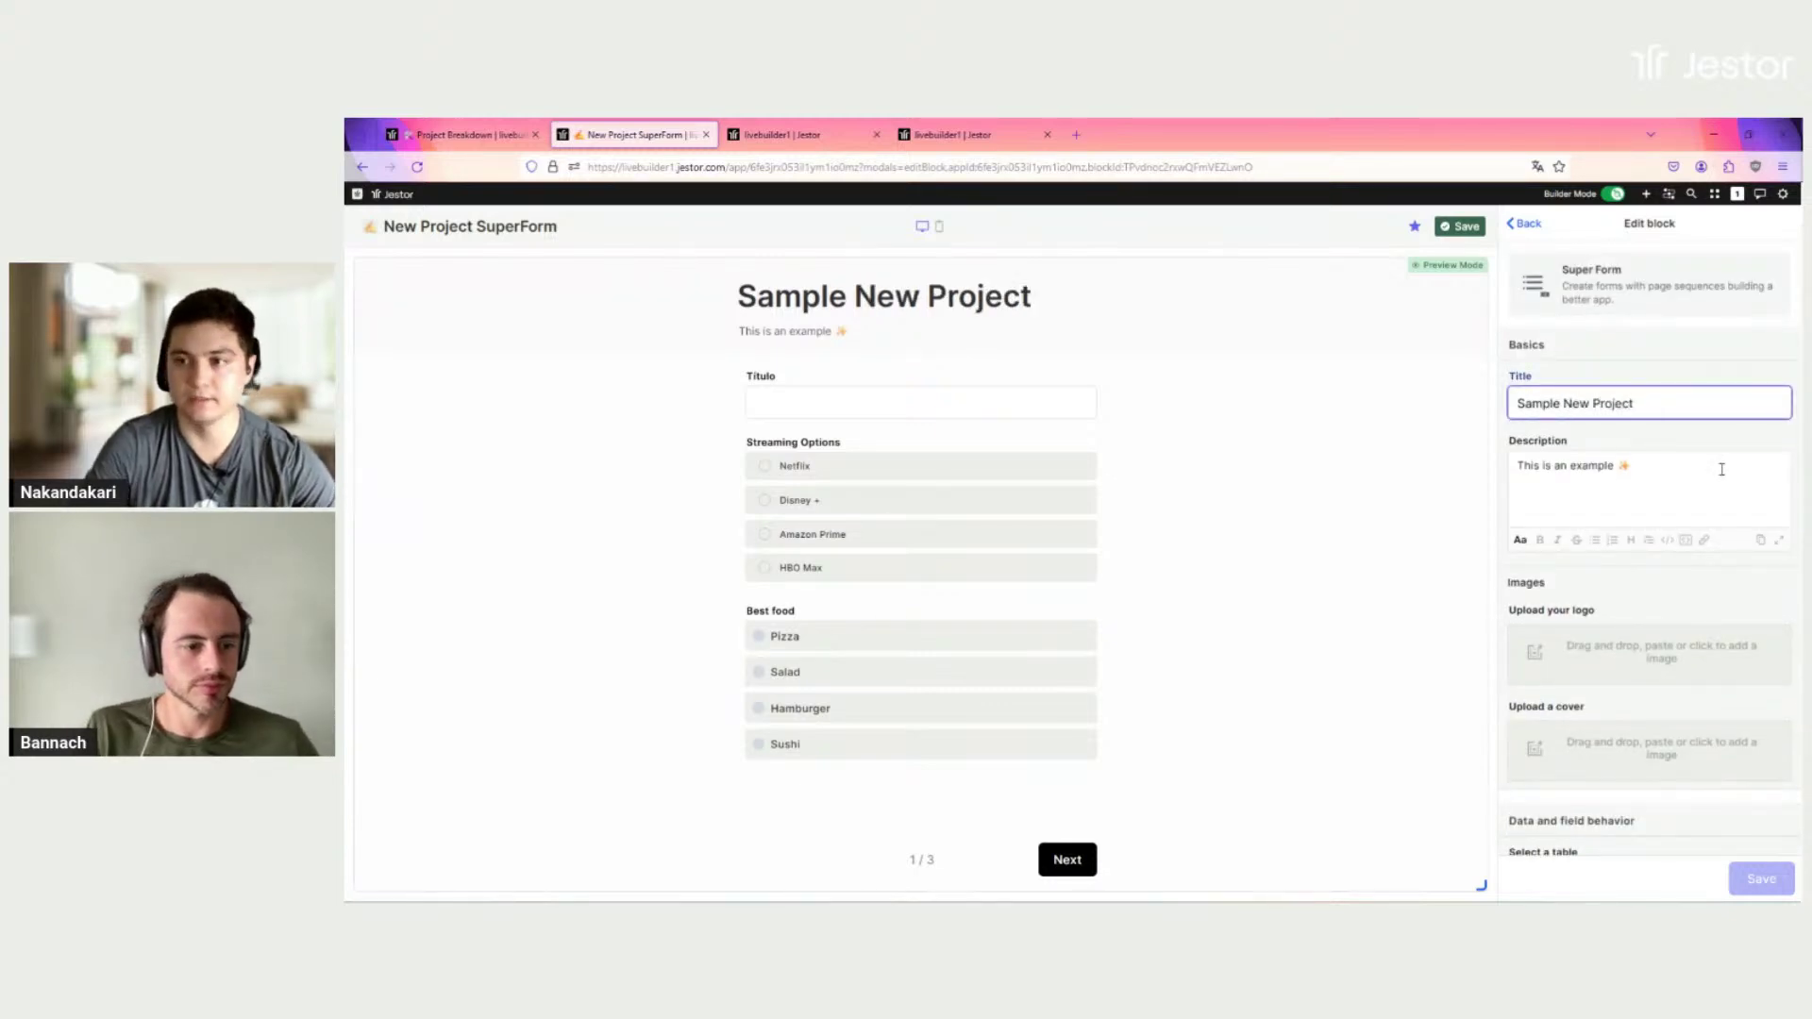
left_click_drag(1563, 405, 1501, 403)
key("BackSpace")
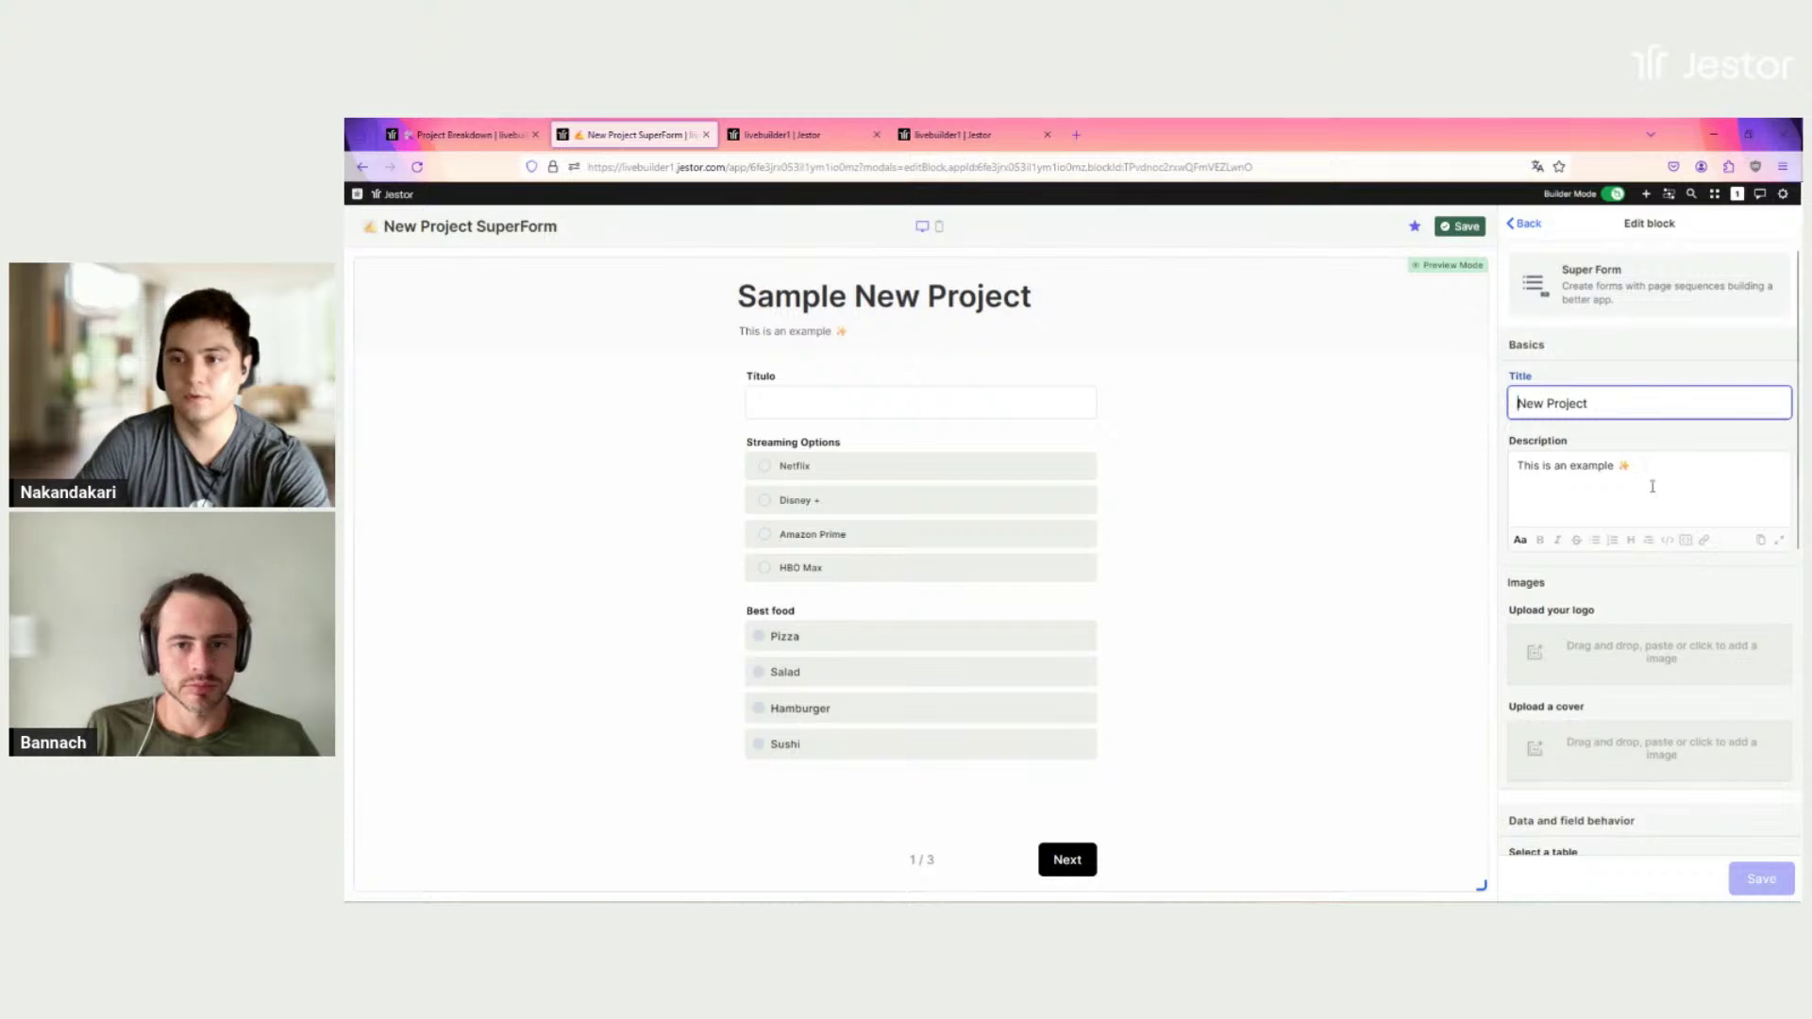
left_click_drag(1650, 485, 1520, 459)
type("Th")
key("BackSpace")
key("BackSpace")
Step: Set the Super Form's data table to Project Cost Breakdown
scroll(1657, 515, "down", 3)
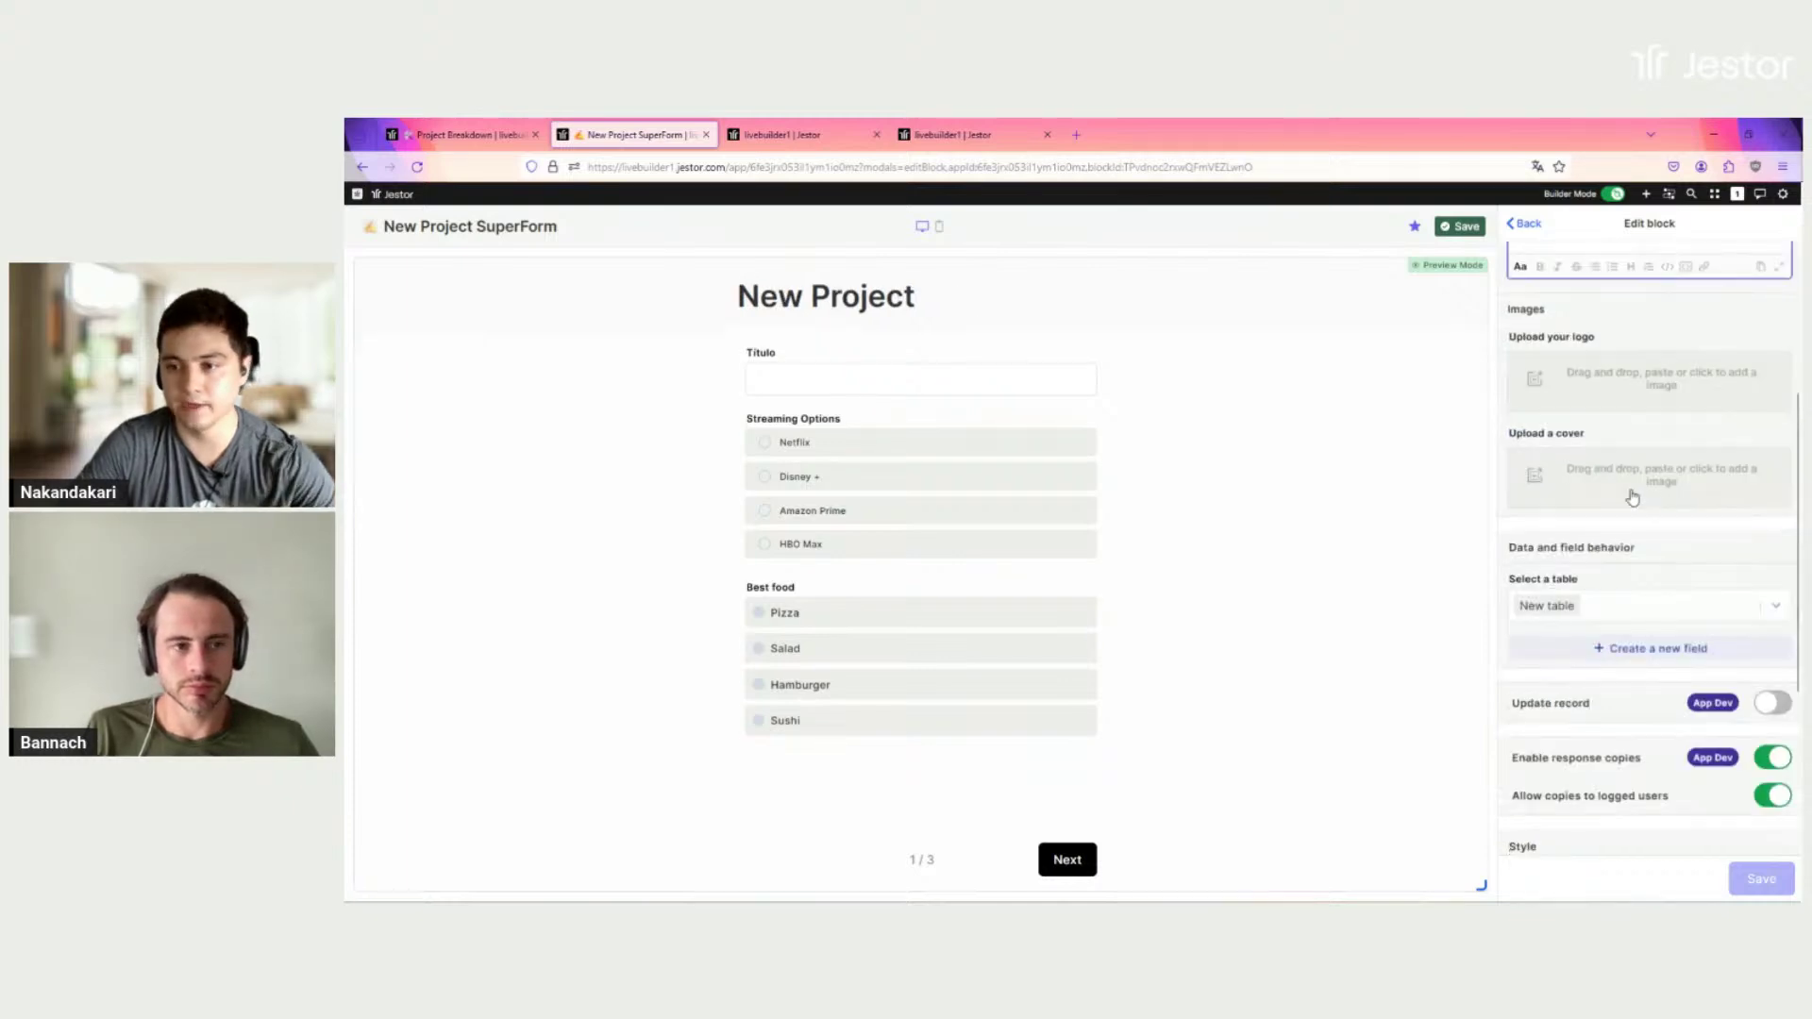
left_click(1631, 609)
type("poj")
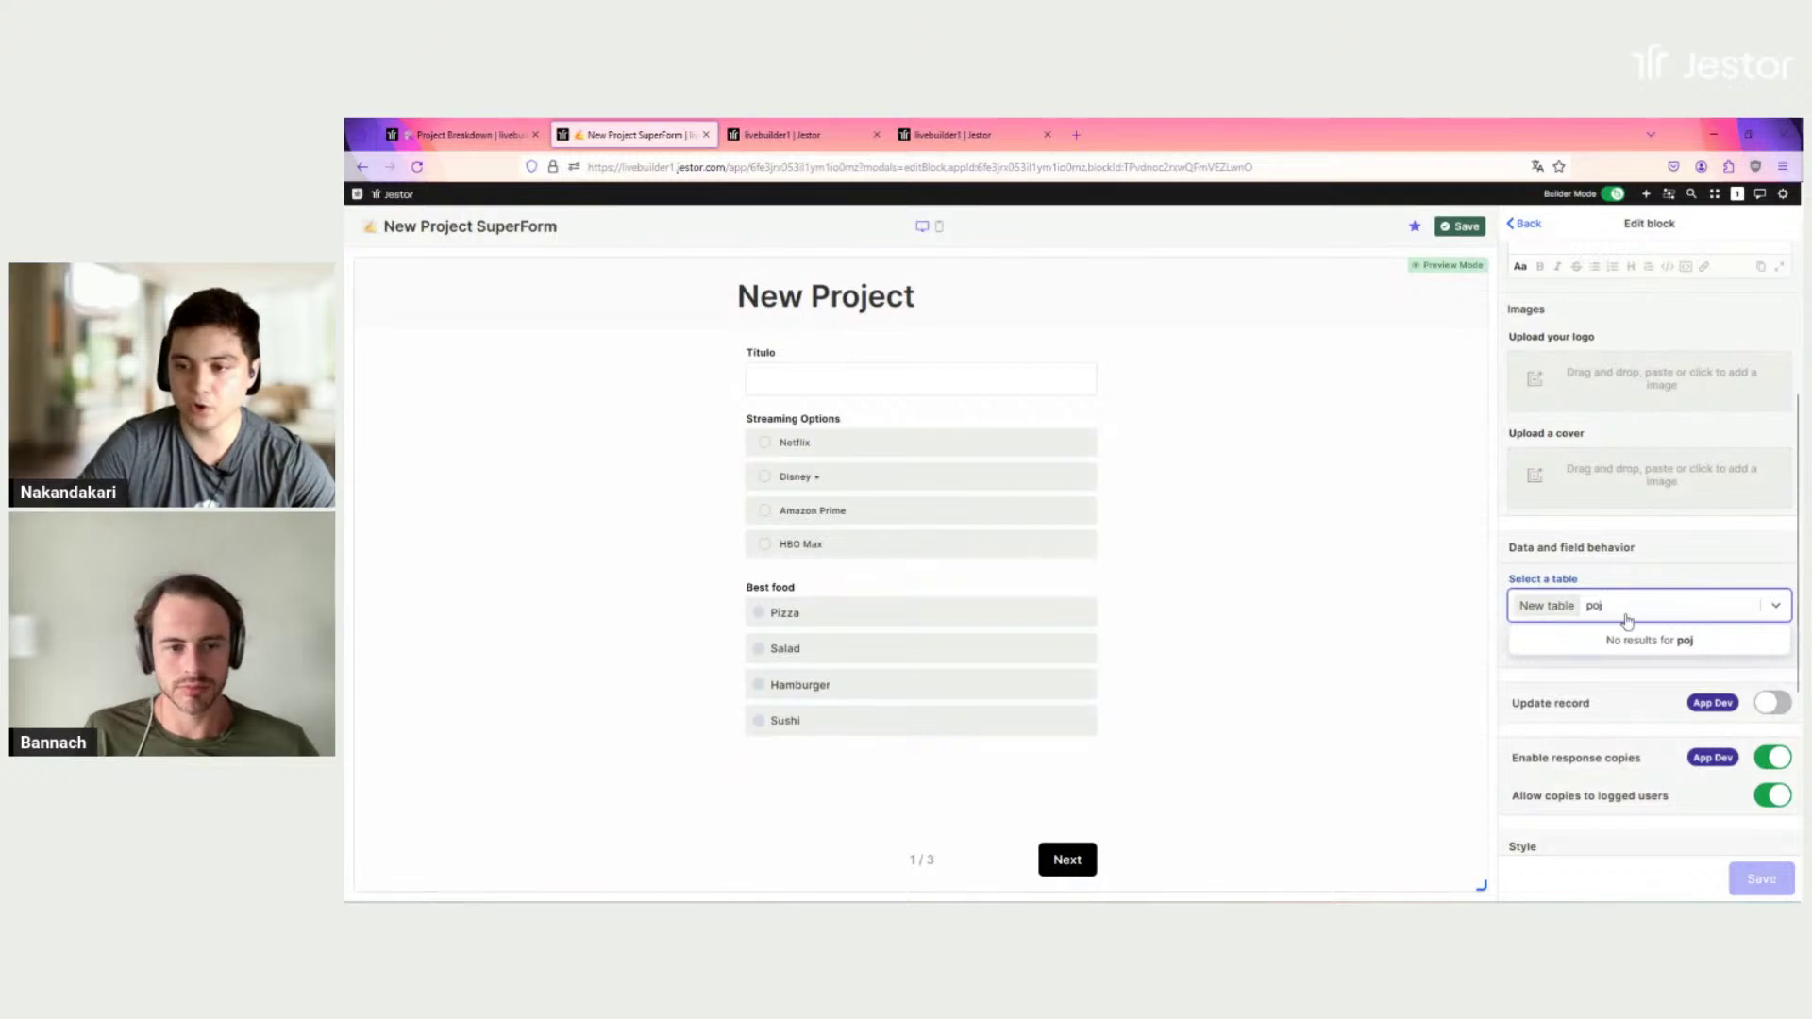
key("BackSpace")
key("BackSpace")
type("ro")
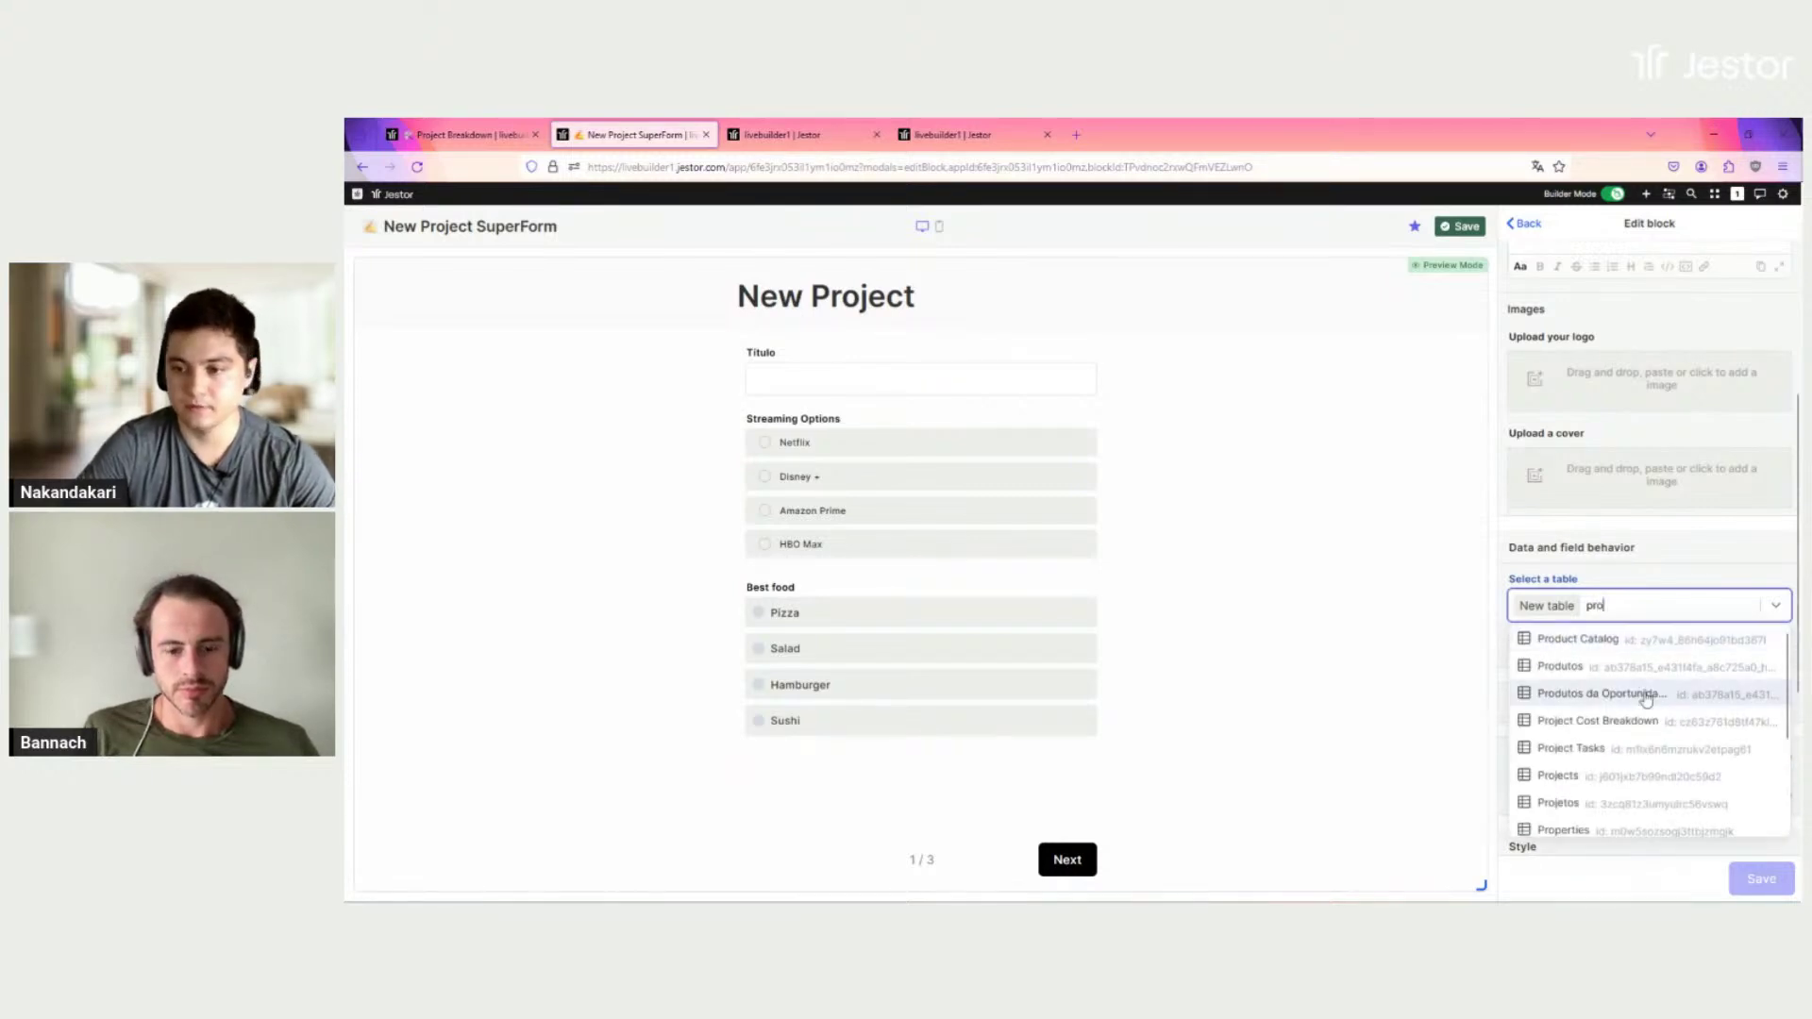
left_click(1632, 721)
Step: Add the existing Title, Description and Favorite fields to the form, and move Favorite above Title
scroll(1640, 689, "down", 2)
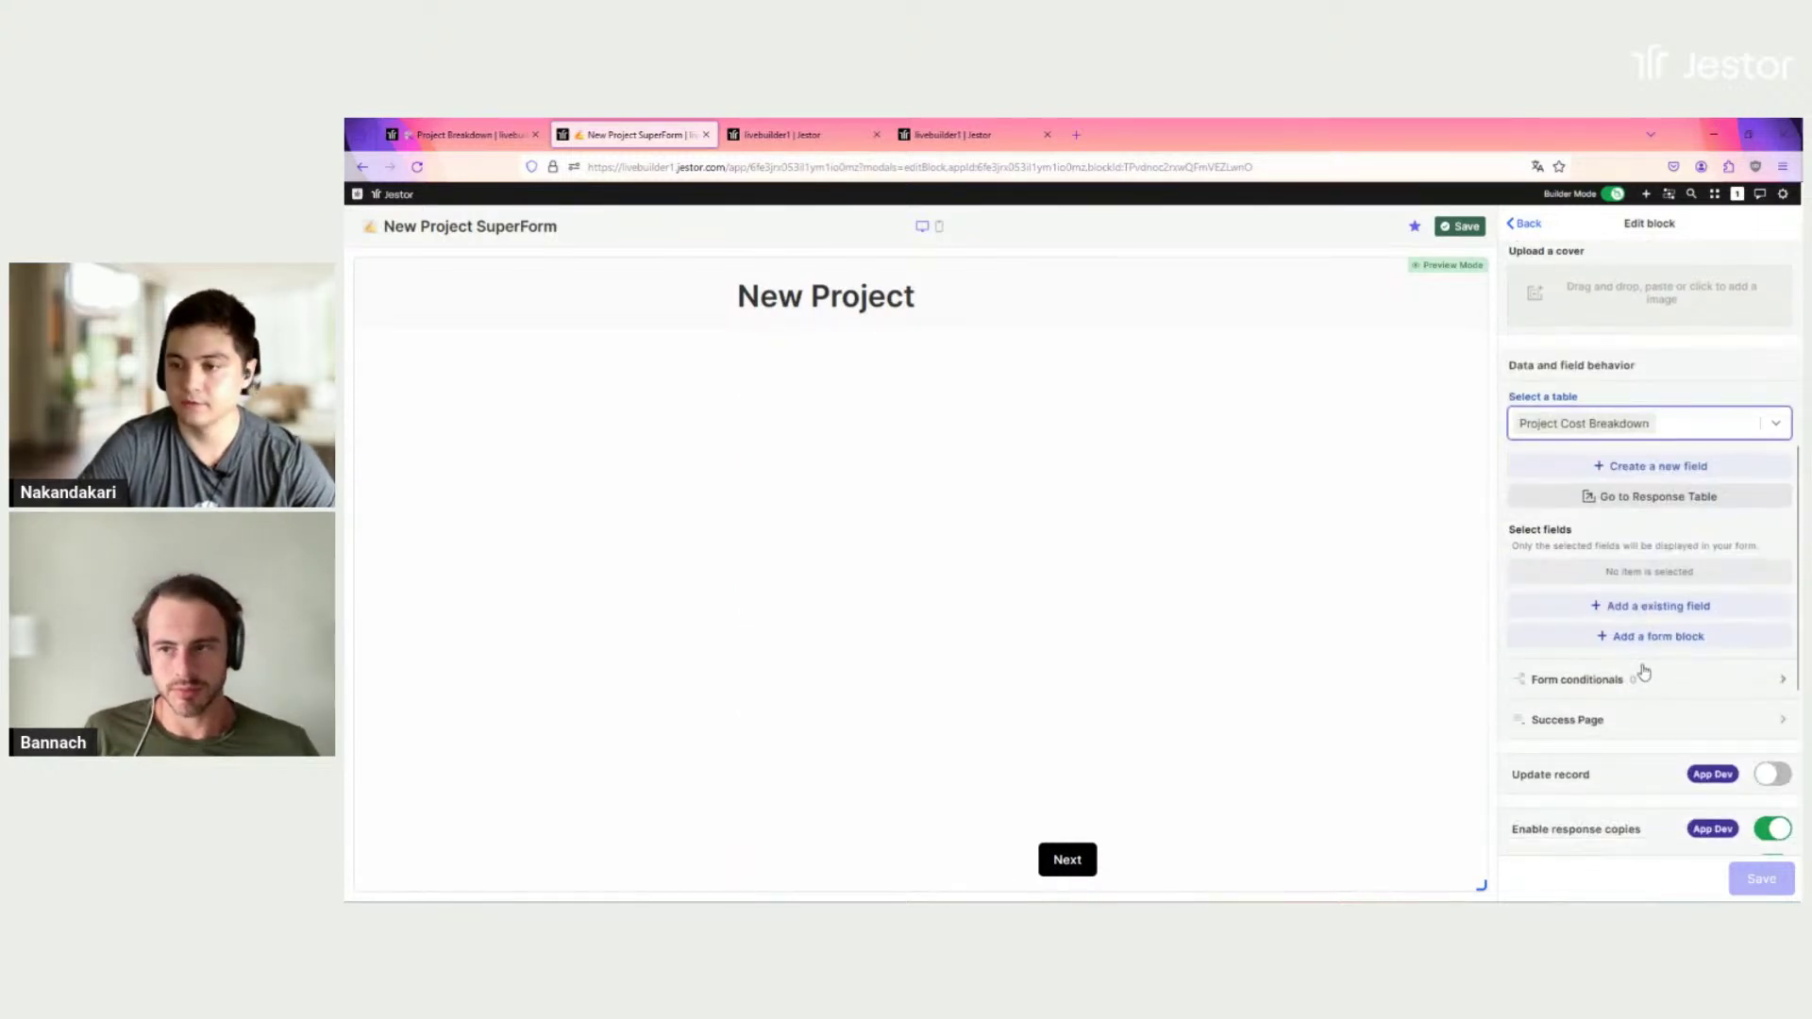
left_click(1645, 607)
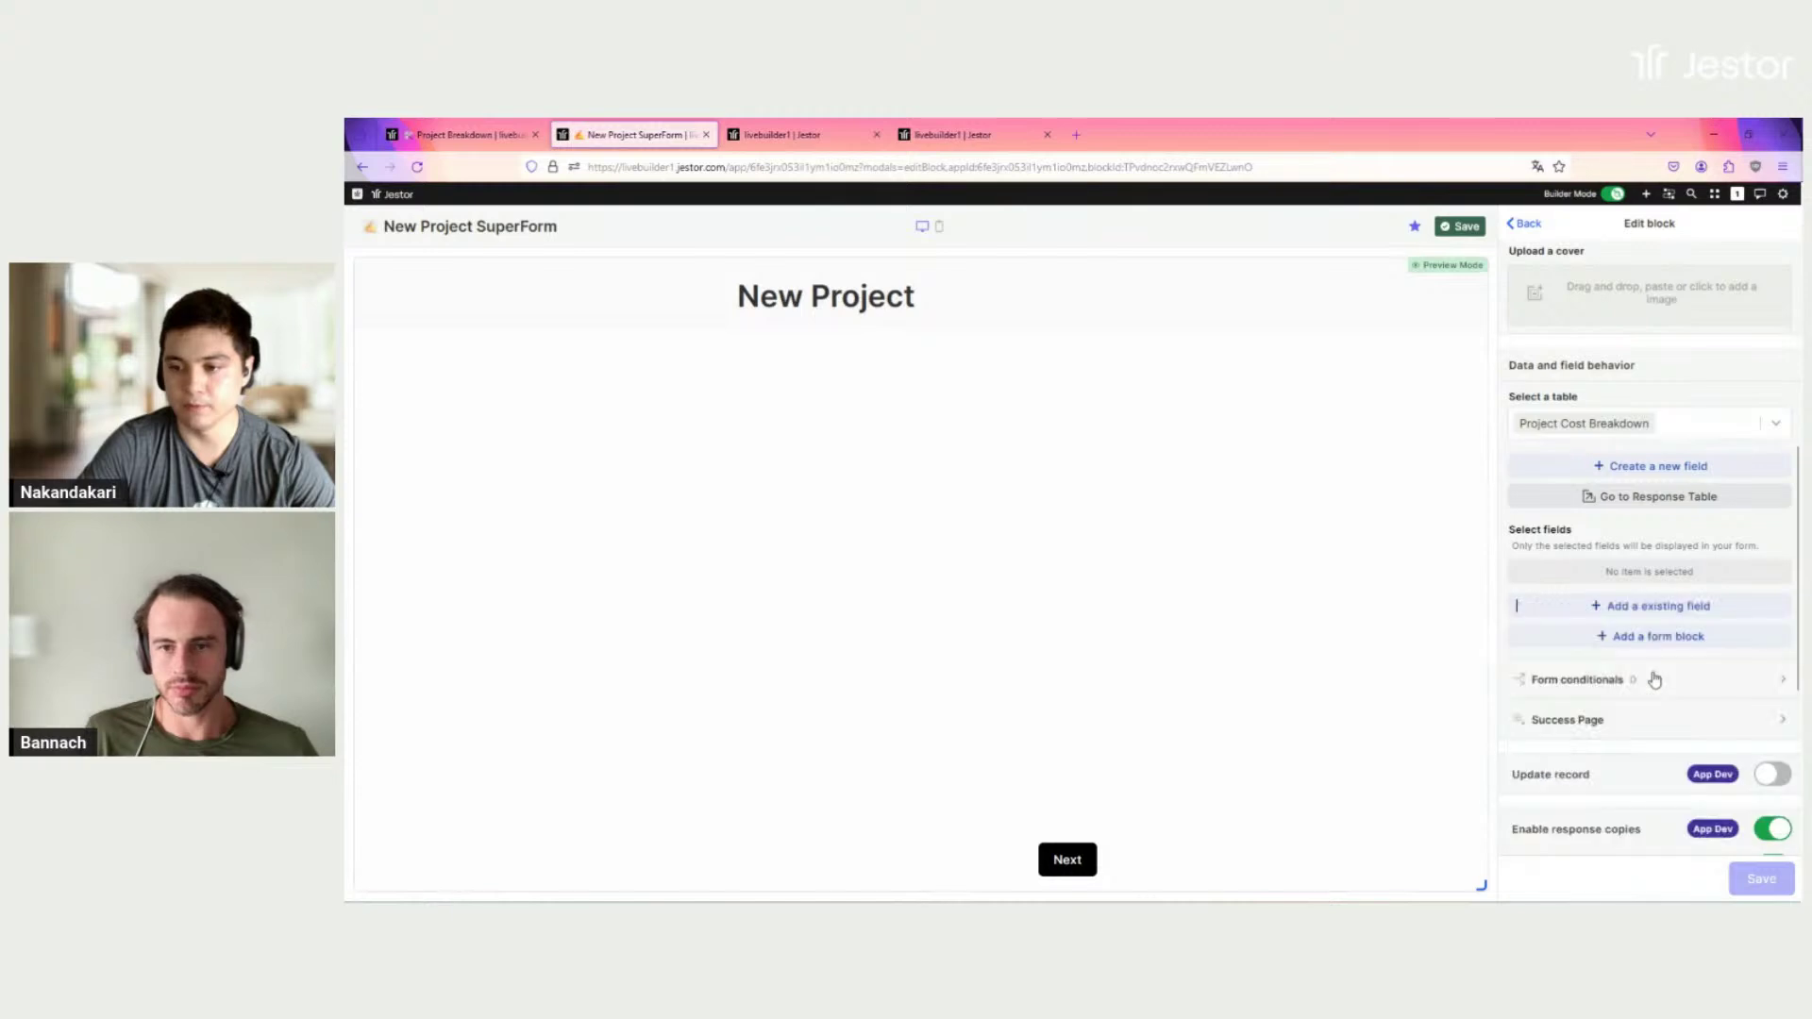
left_click(1643, 607)
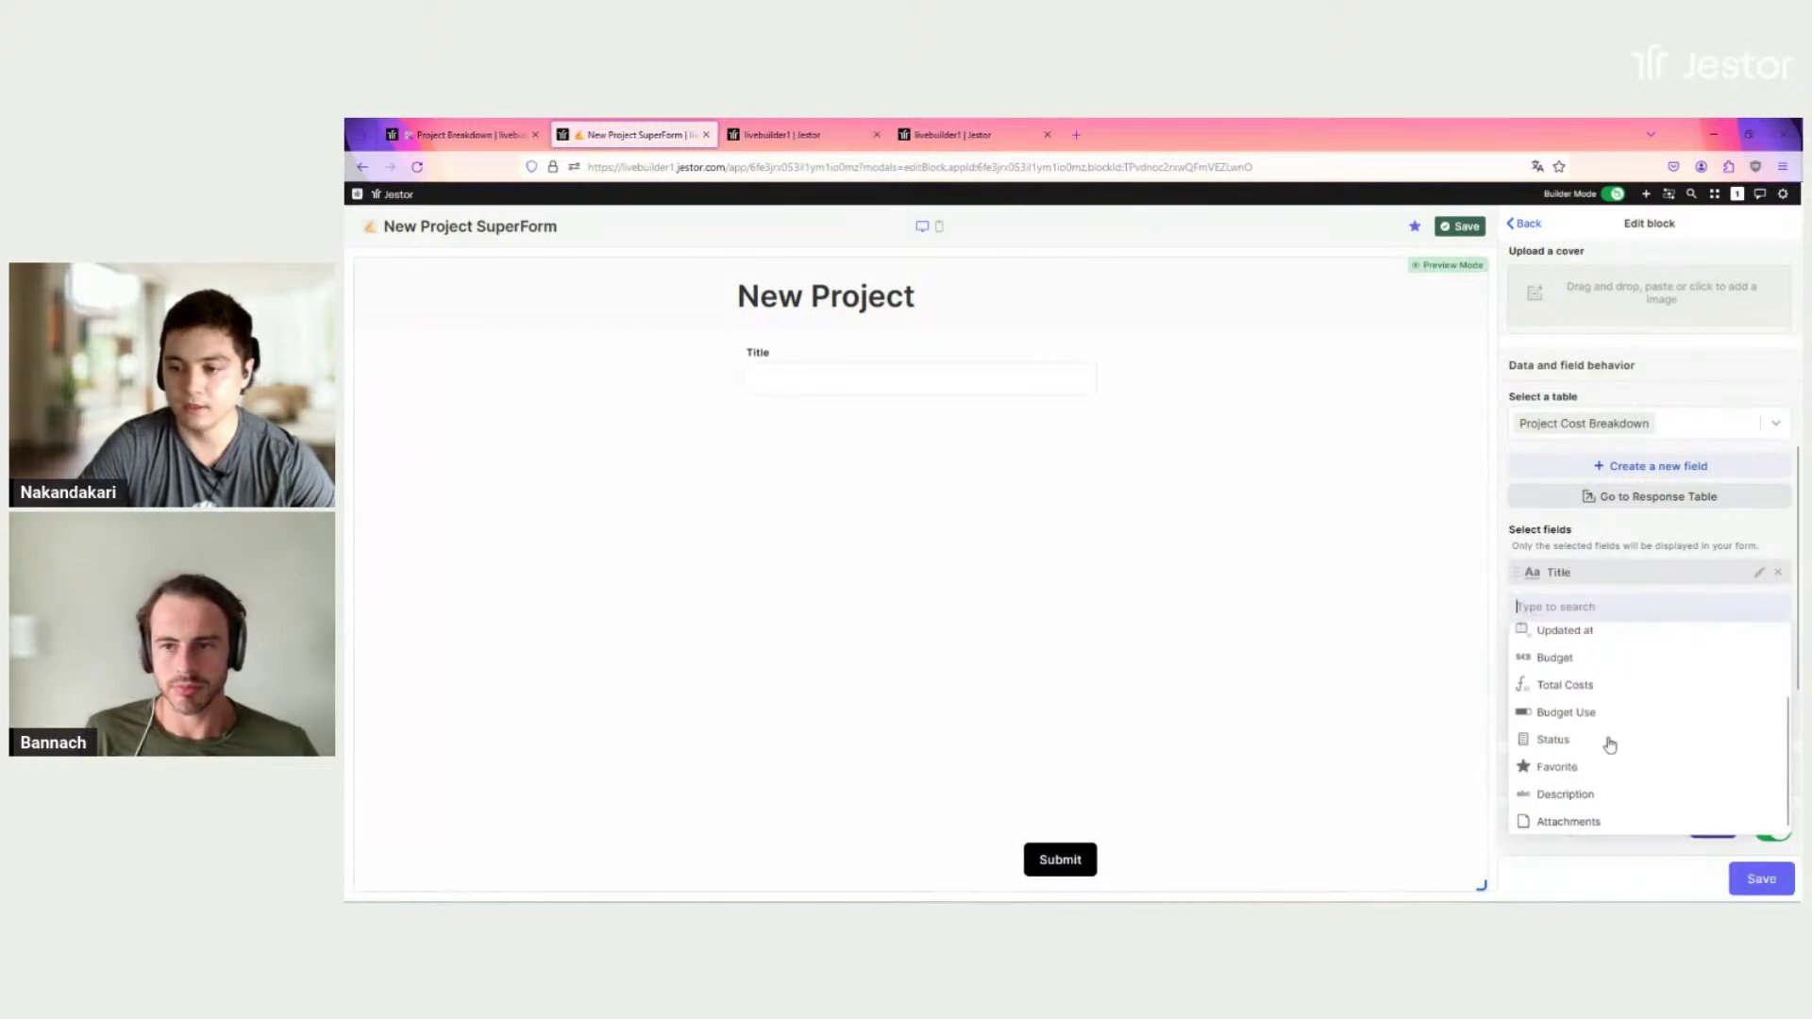
left_click(1586, 796)
left_click(1631, 638)
scroll(1606, 811, "down", 1)
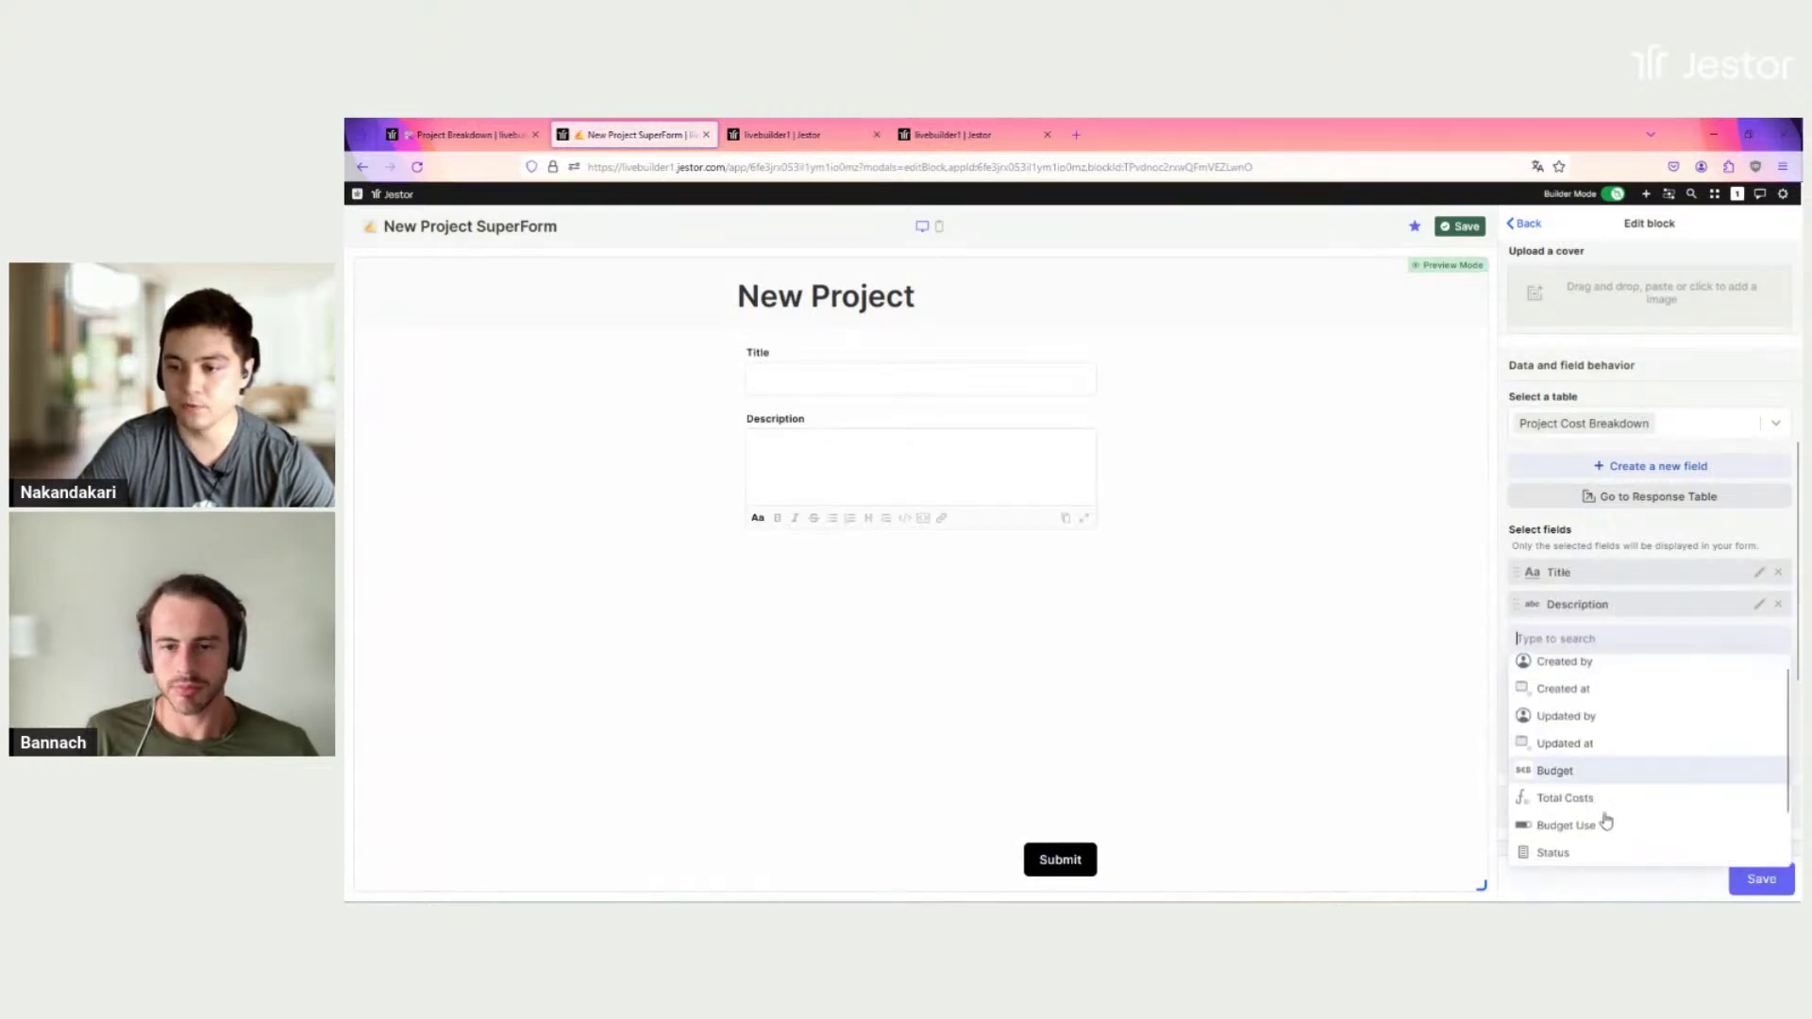
scroll(1606, 822, "down", 1)
left_click(1567, 826)
left_click_drag(1593, 645, 1587, 577)
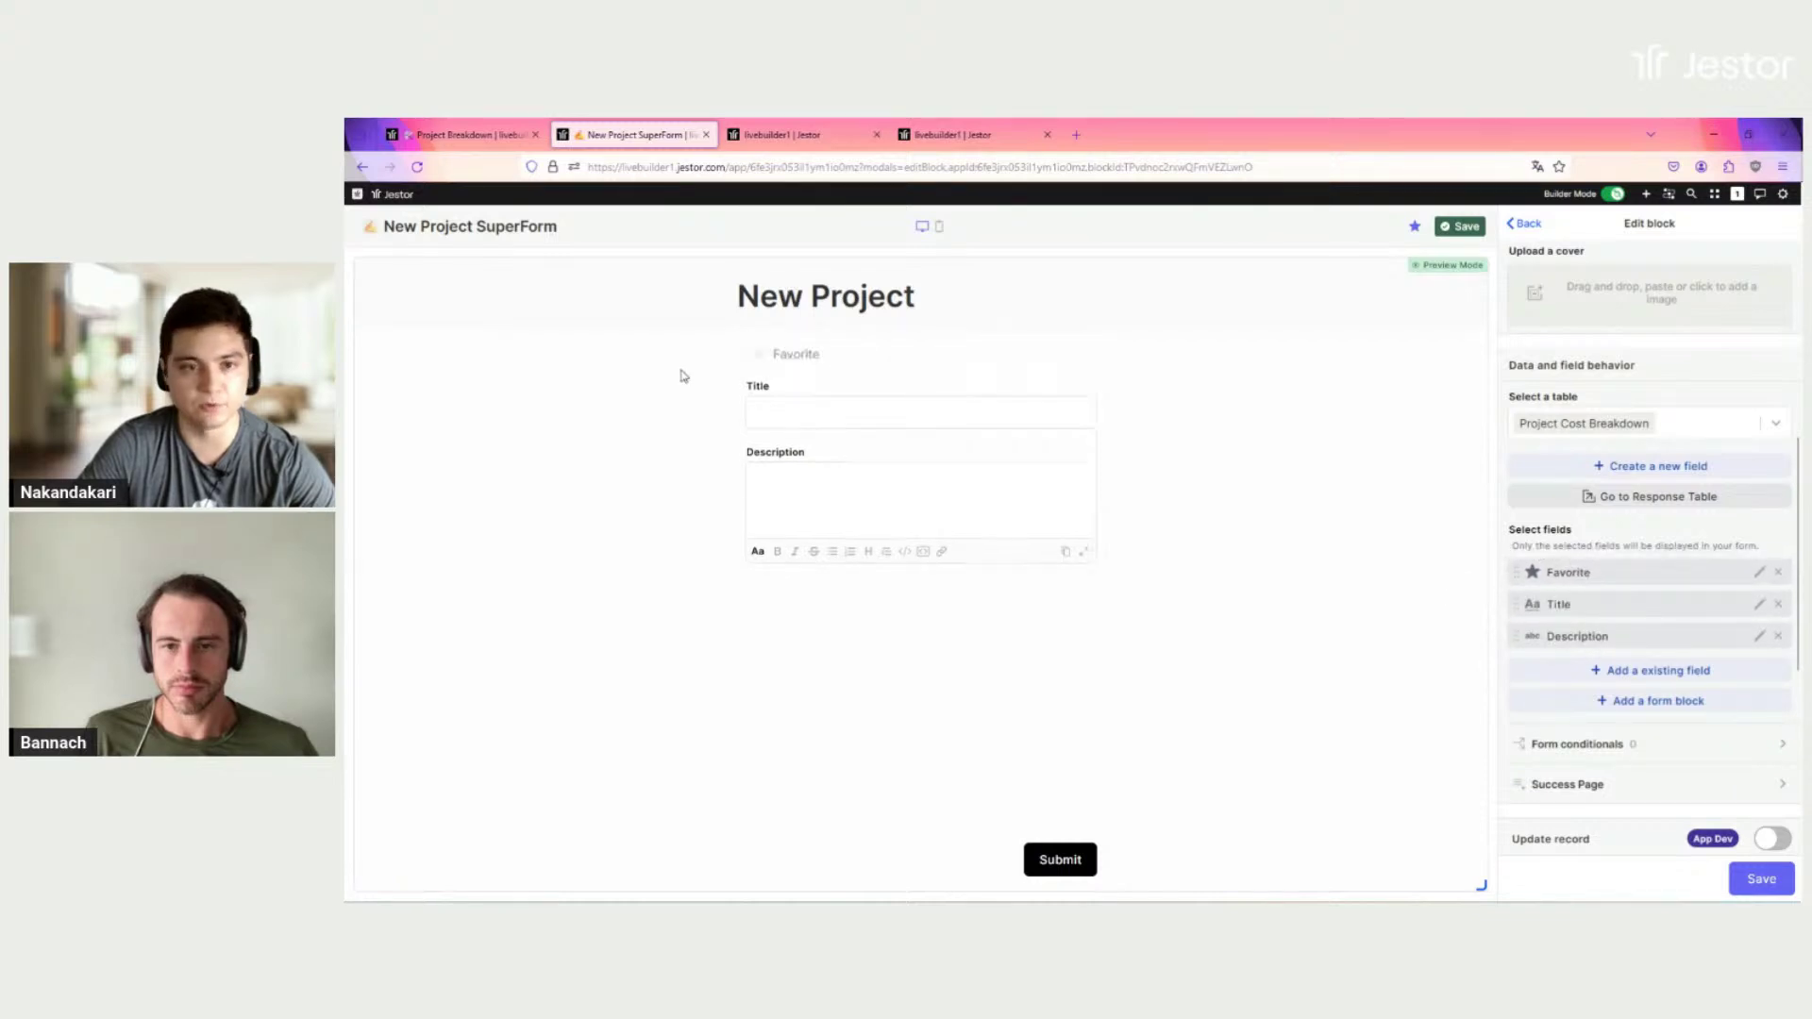
Step: Add the existing Budget, Status and Attachments fields to the form, and move Attachments above Status
left_click(1636, 670)
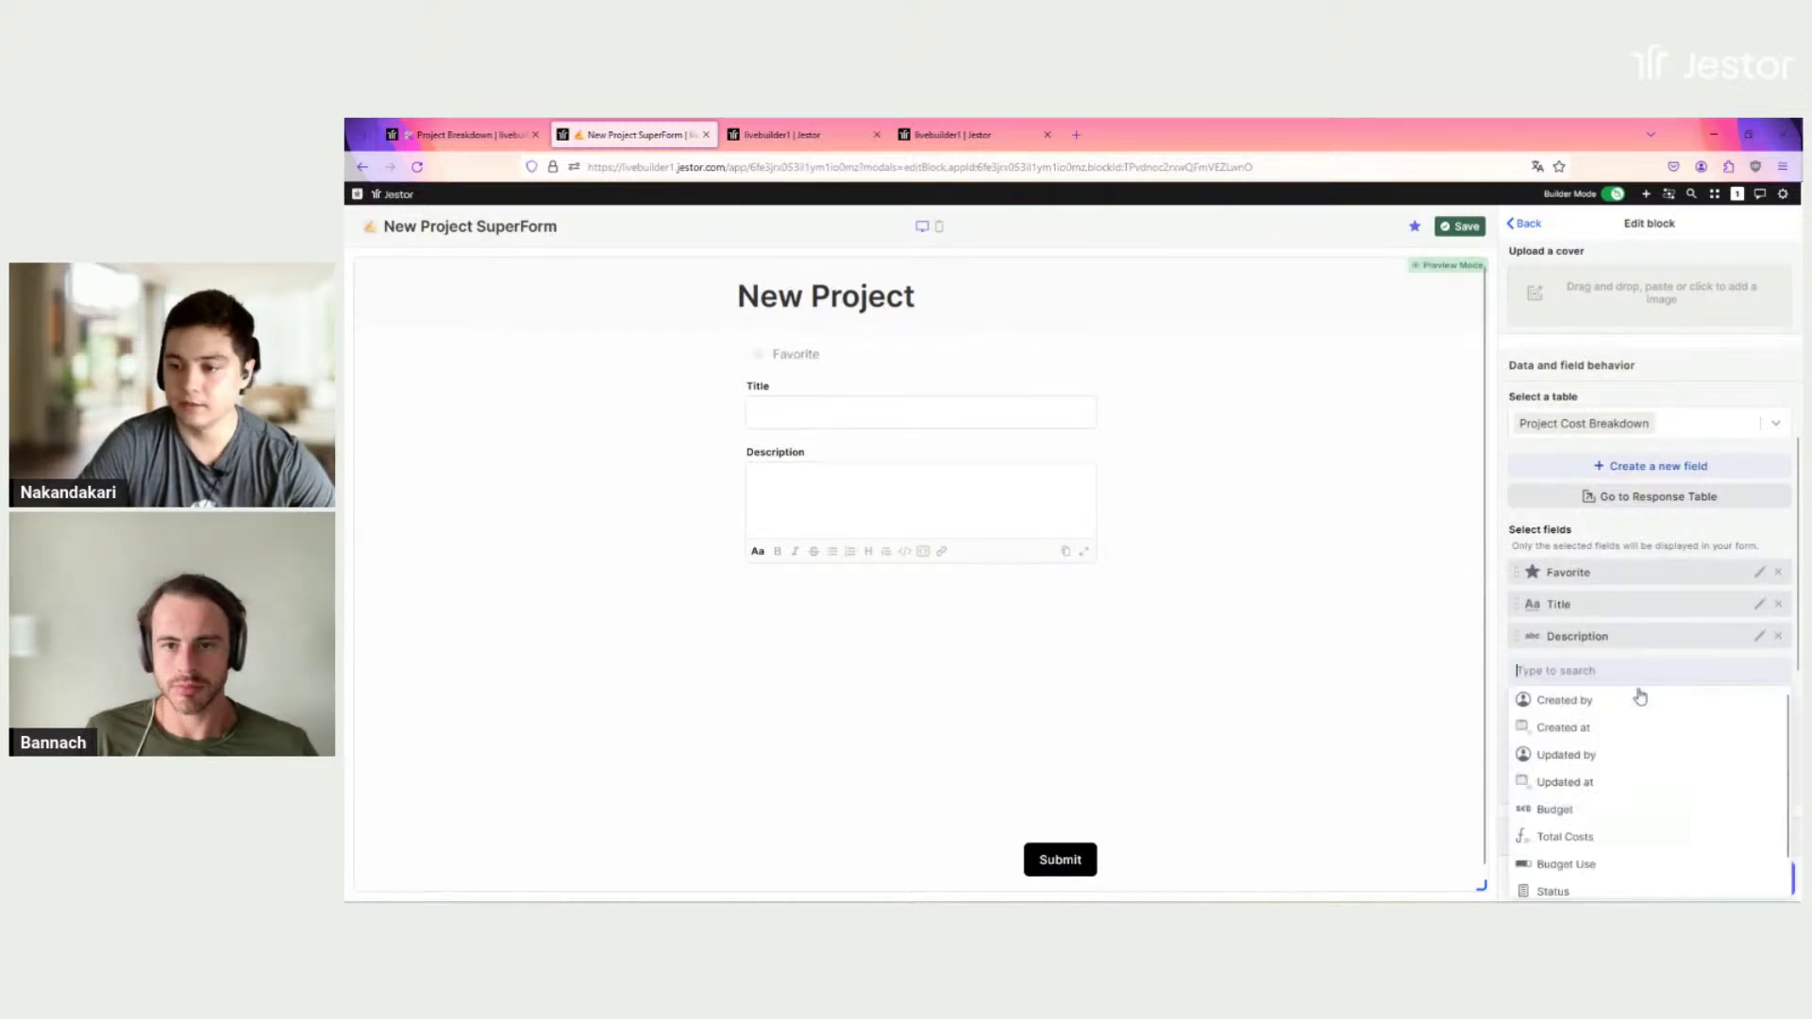
left_click(1587, 812)
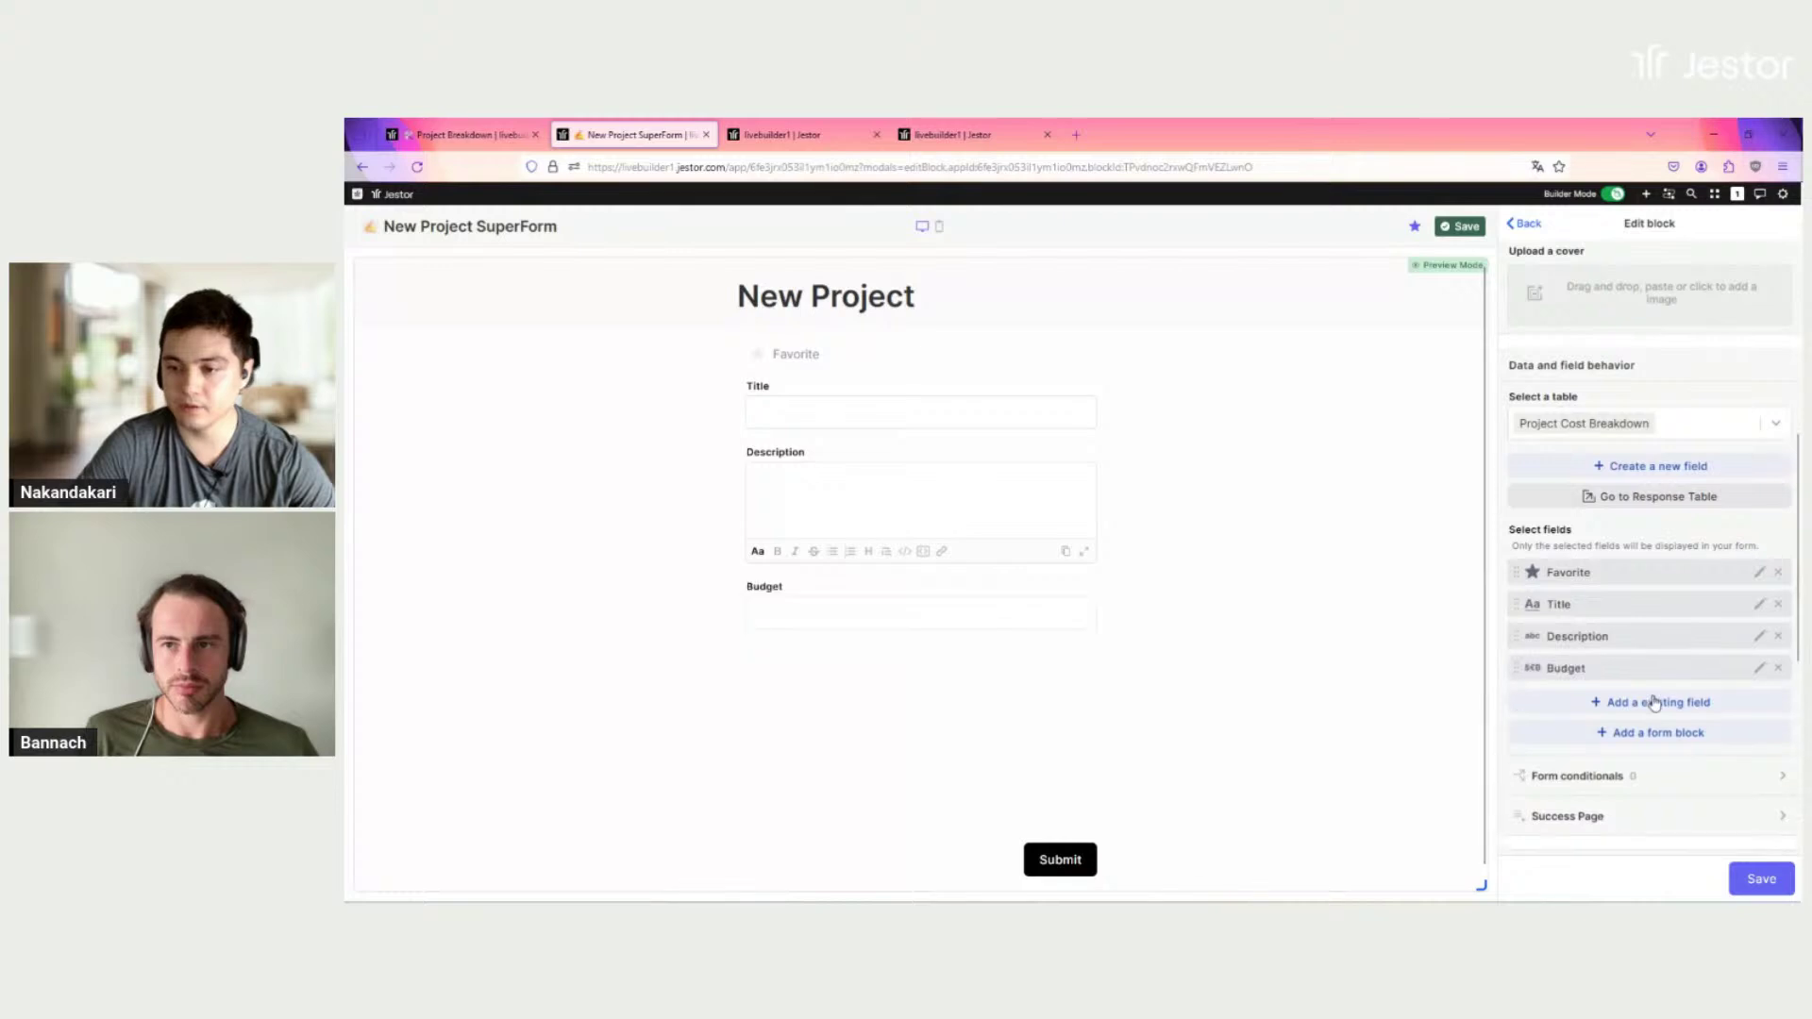
left_click(1661, 702)
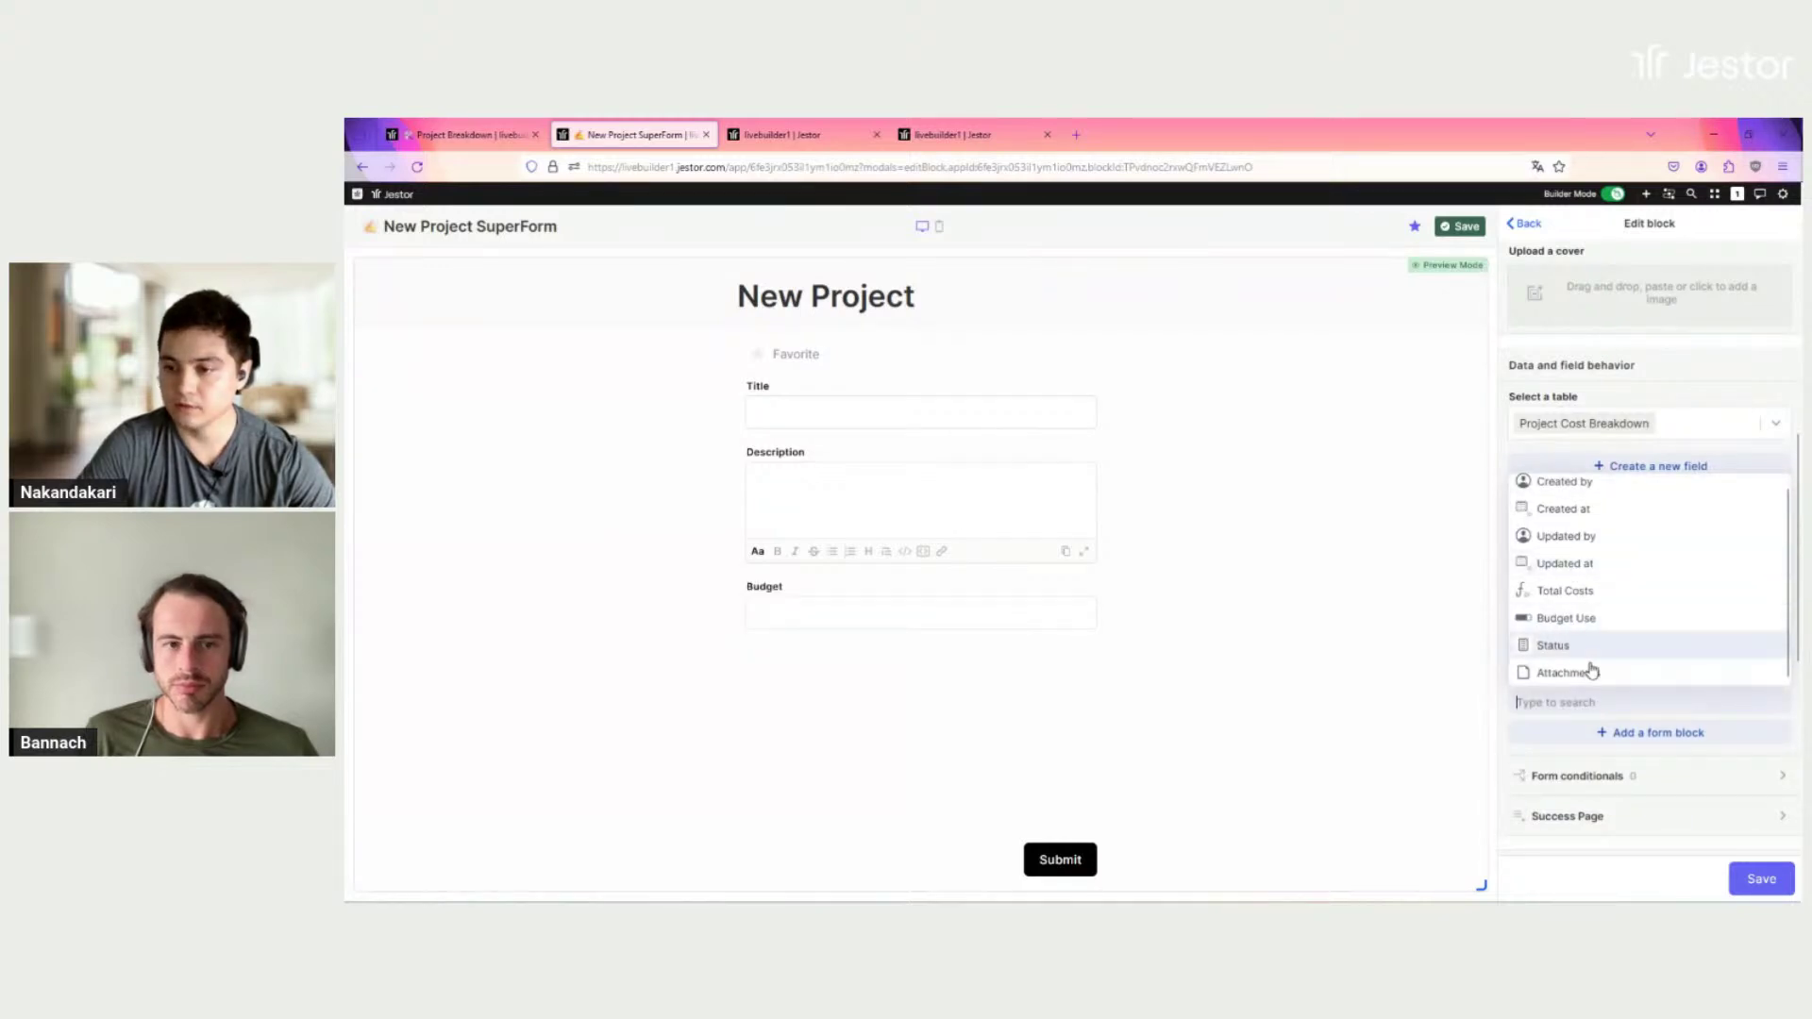
left_click(1620, 651)
left_click(1626, 734)
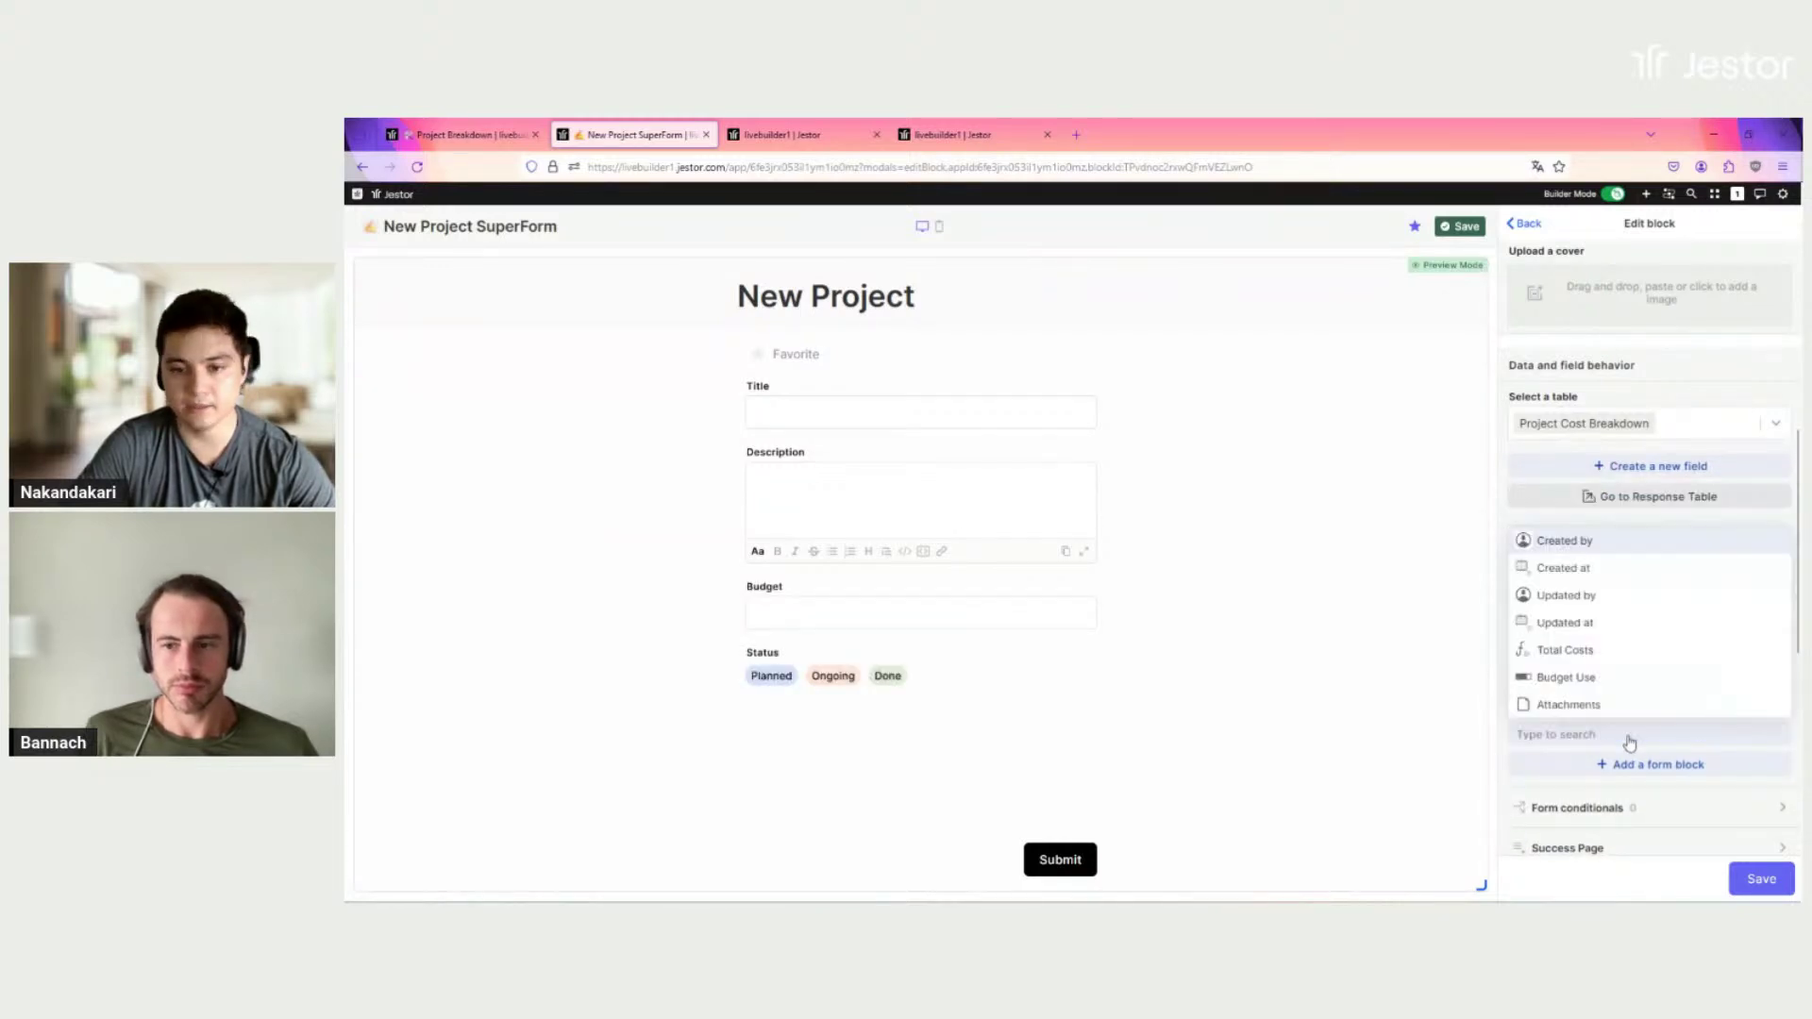
left_click(1604, 710)
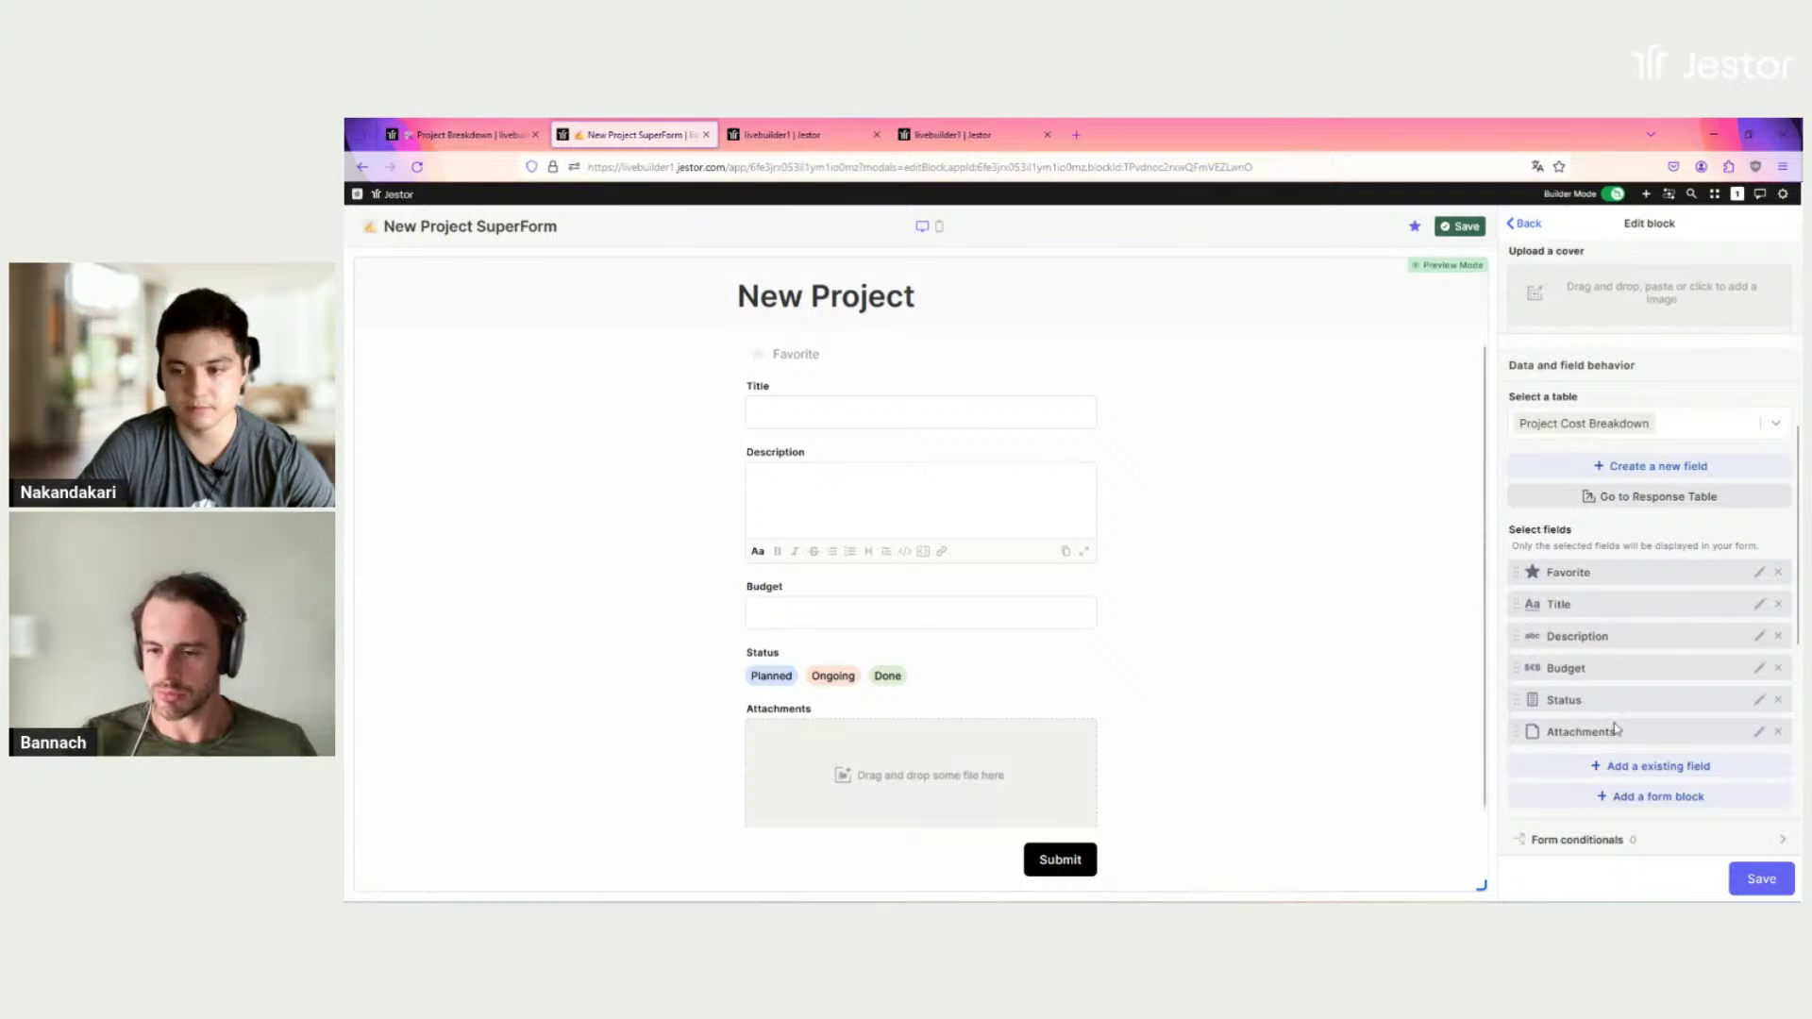
left_click_drag(1632, 734, 1625, 706)
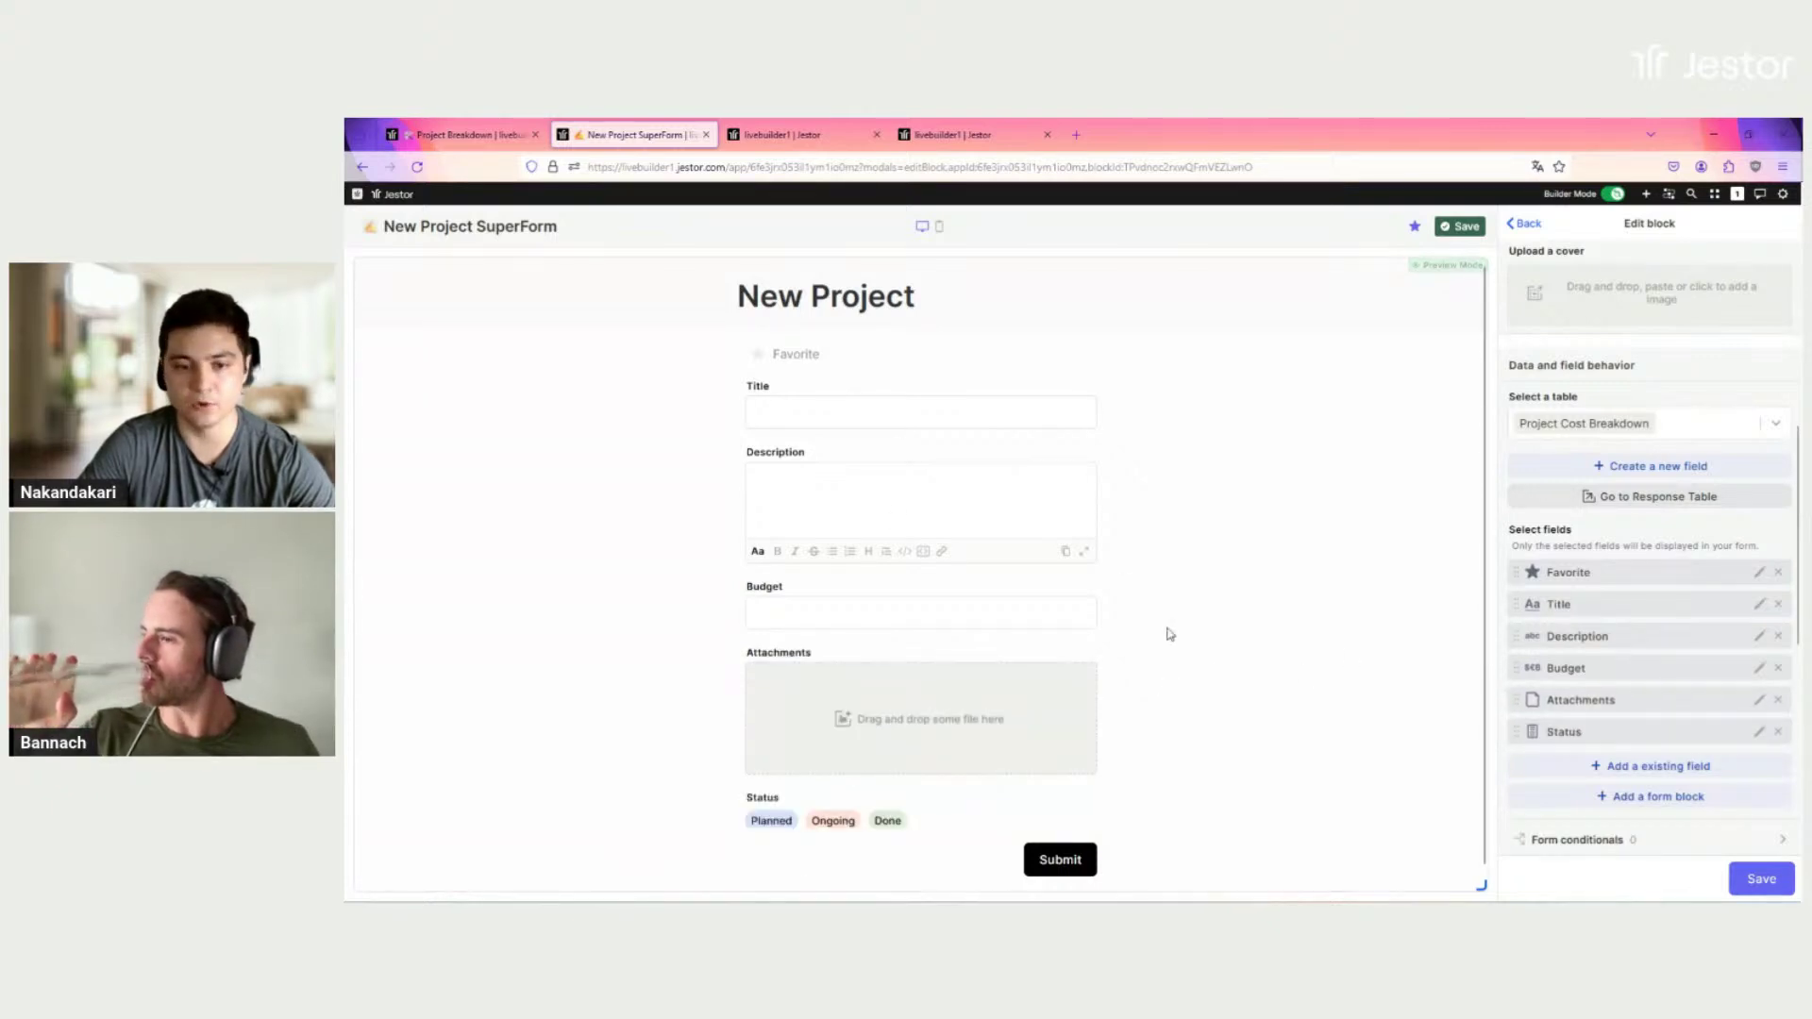
Step: Review the title background color options without picking a color, and save the Super Form block
scroll(1167, 635, "down", 1)
scroll(1642, 609, "down", 5)
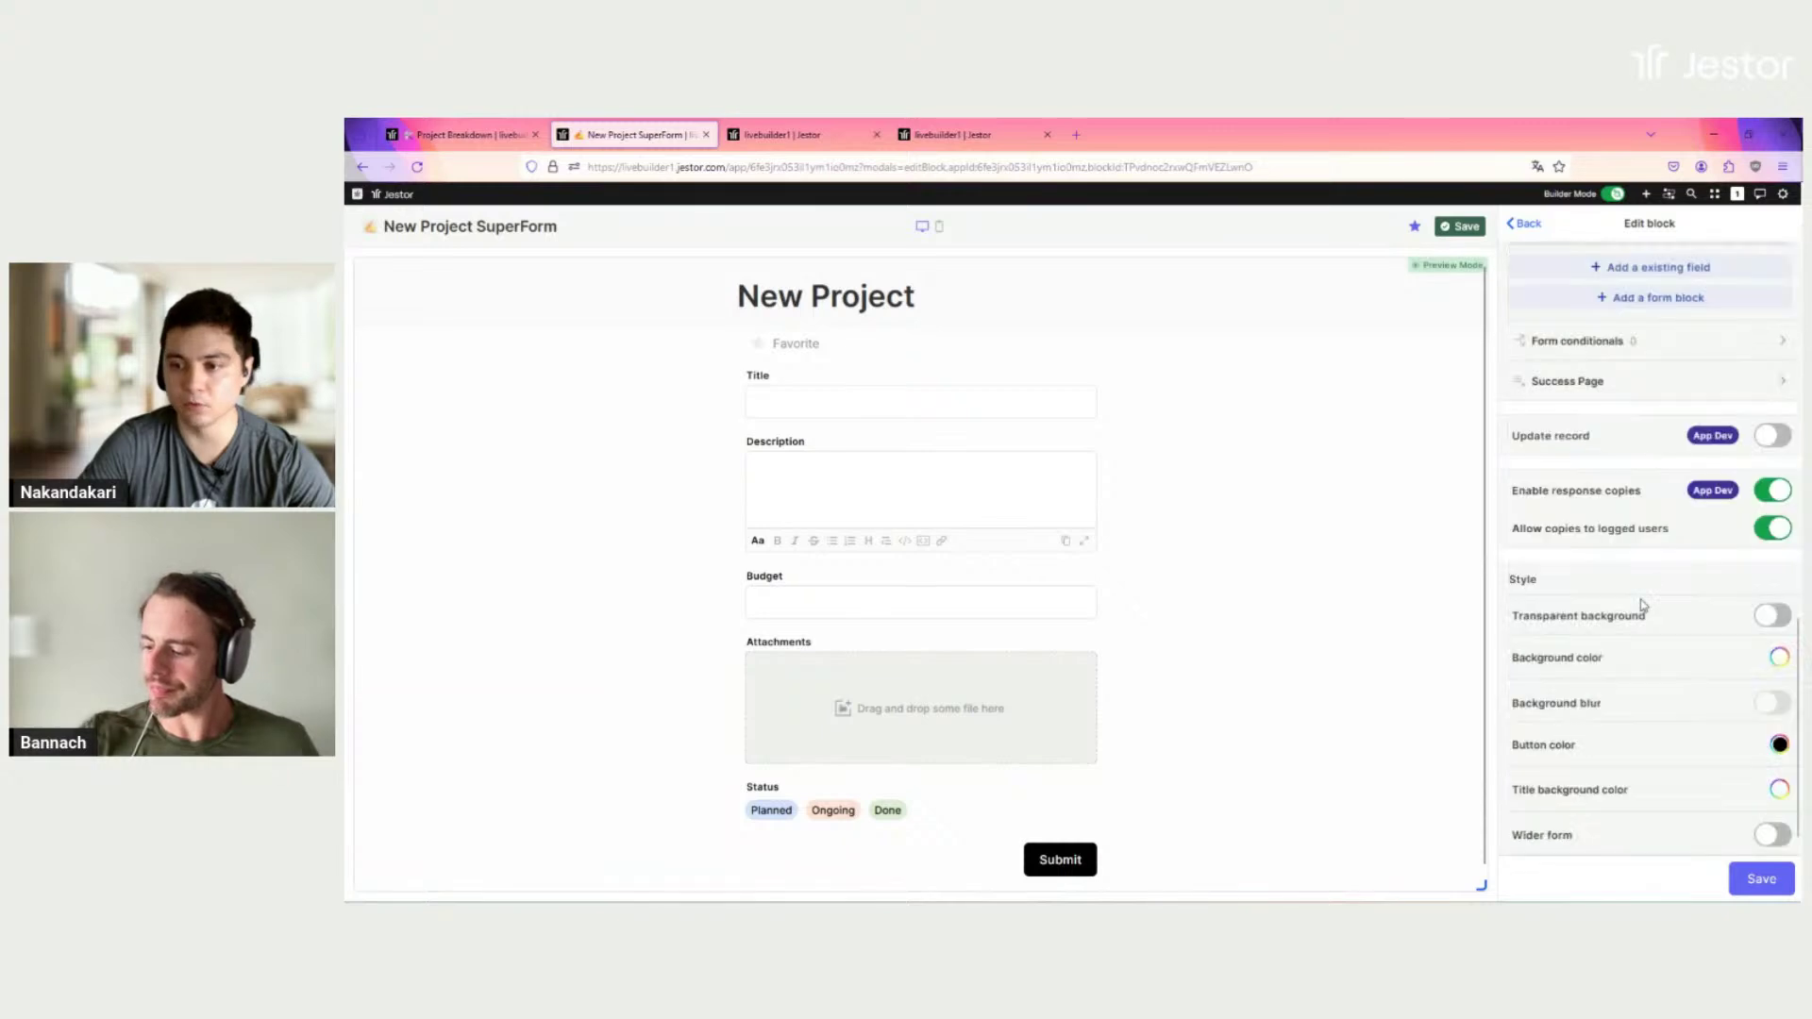
left_click(1779, 763)
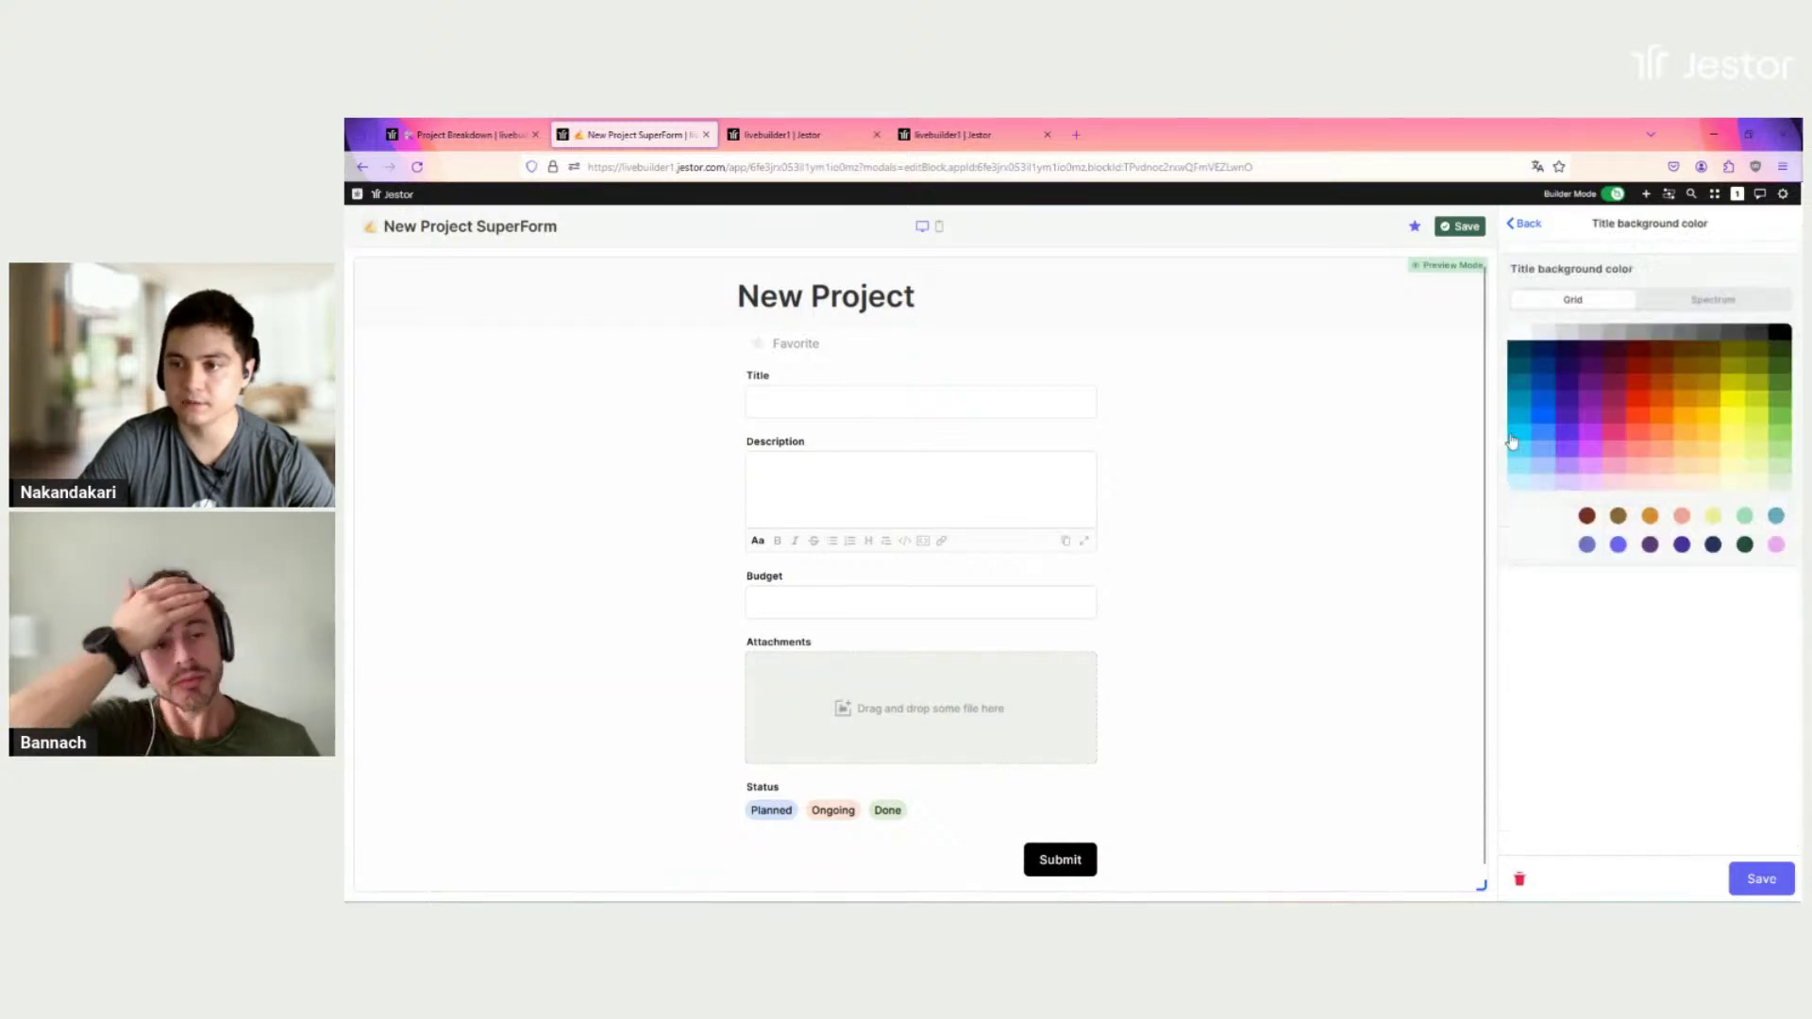
left_click(1757, 877)
scroll(1665, 728, "up", 7)
left_click(1763, 882)
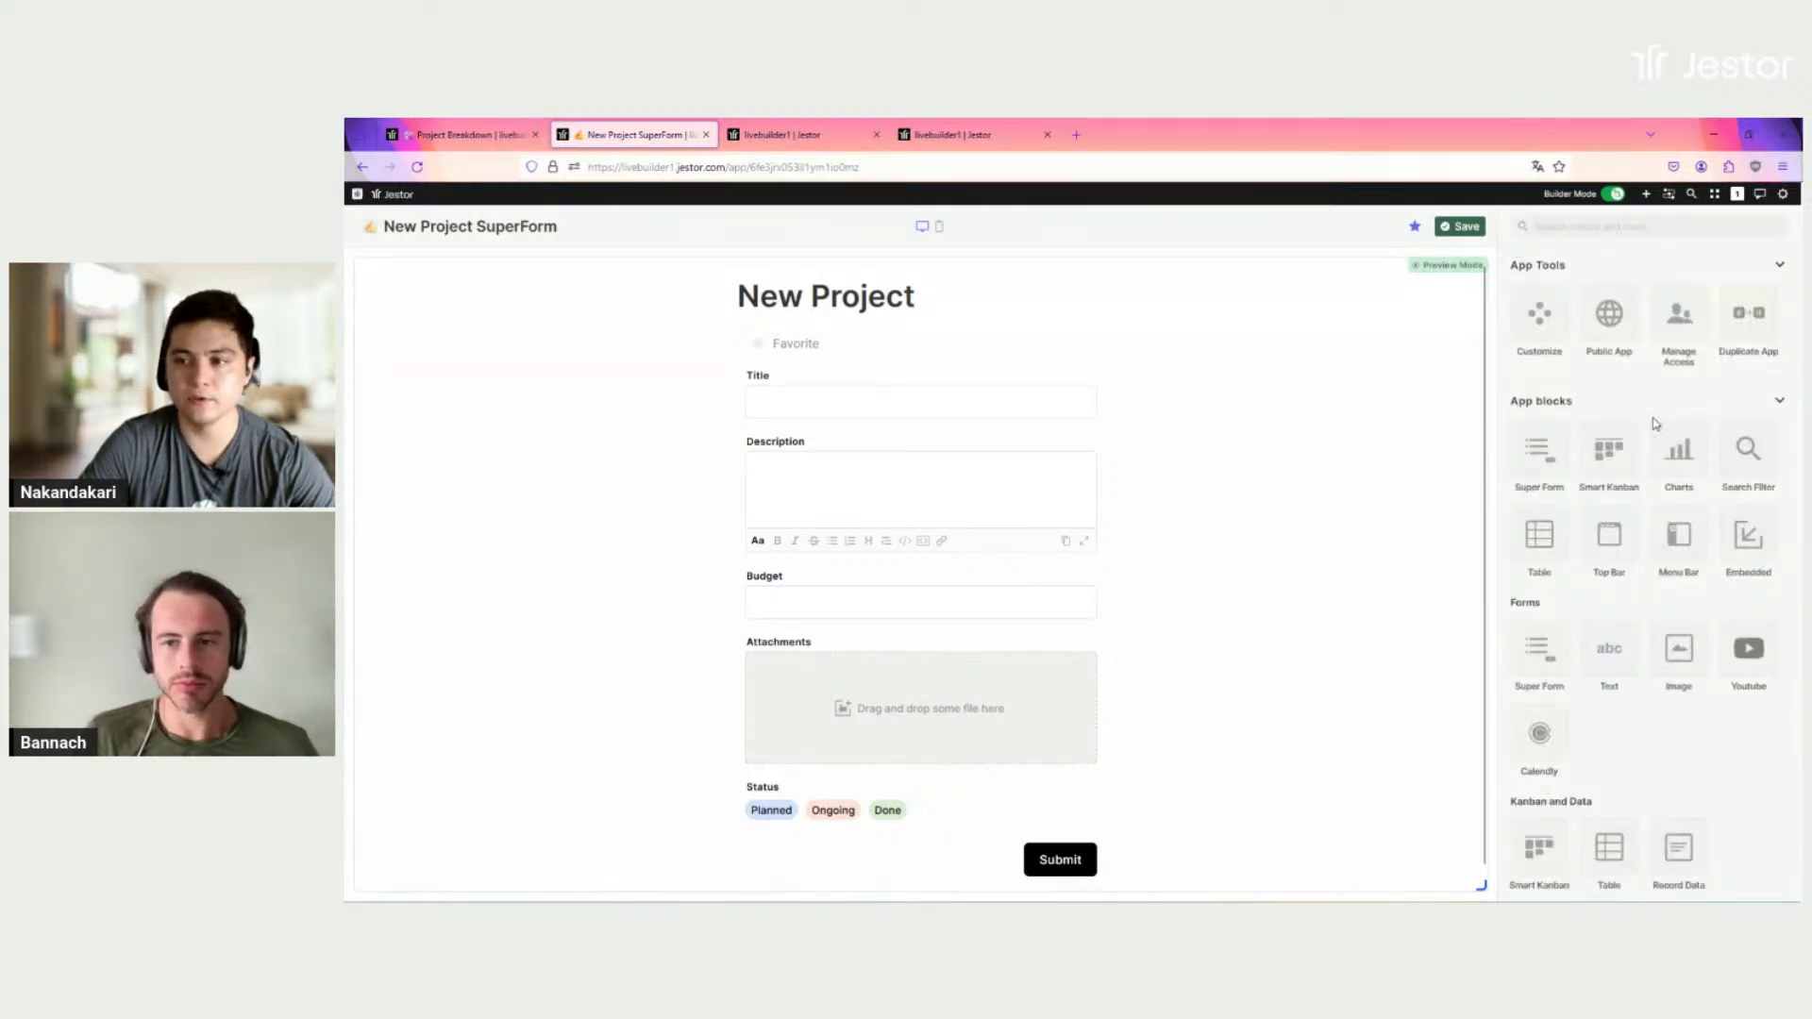
Step: Find the Title Bar block by searching "titl" and add it to the form app
left_click(1642, 228)
type("titl")
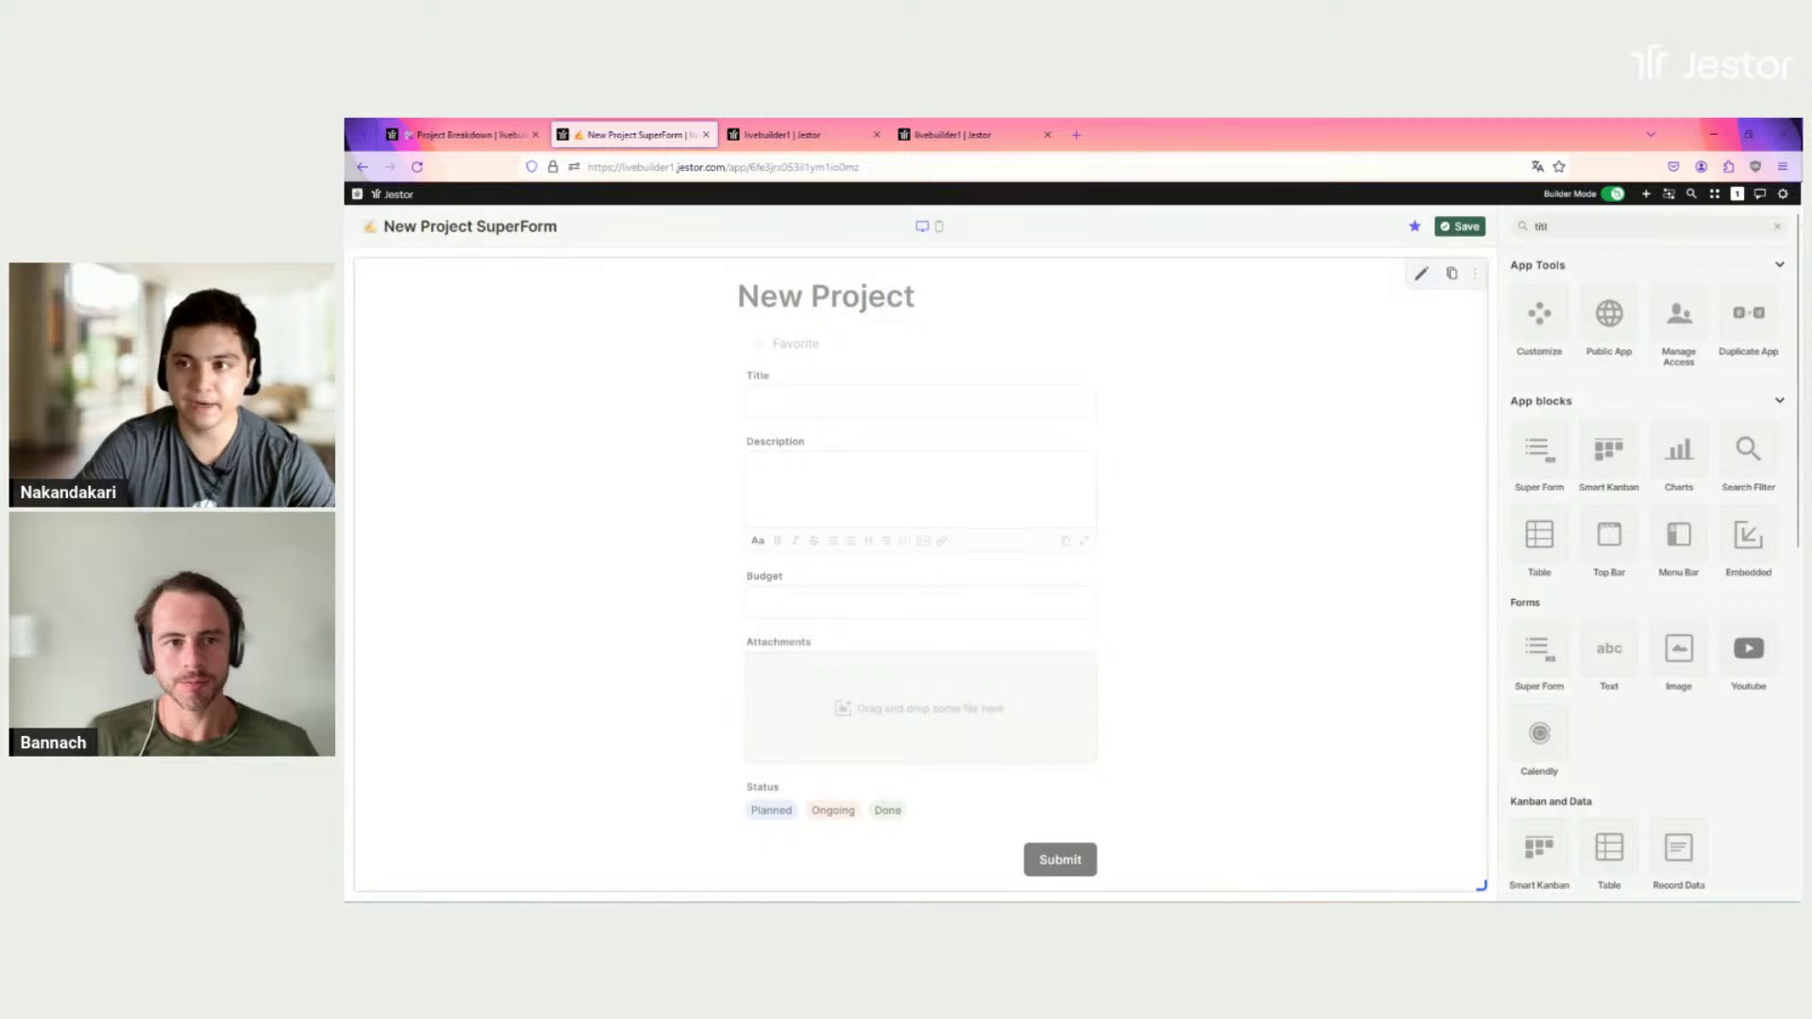
left_click(1554, 347)
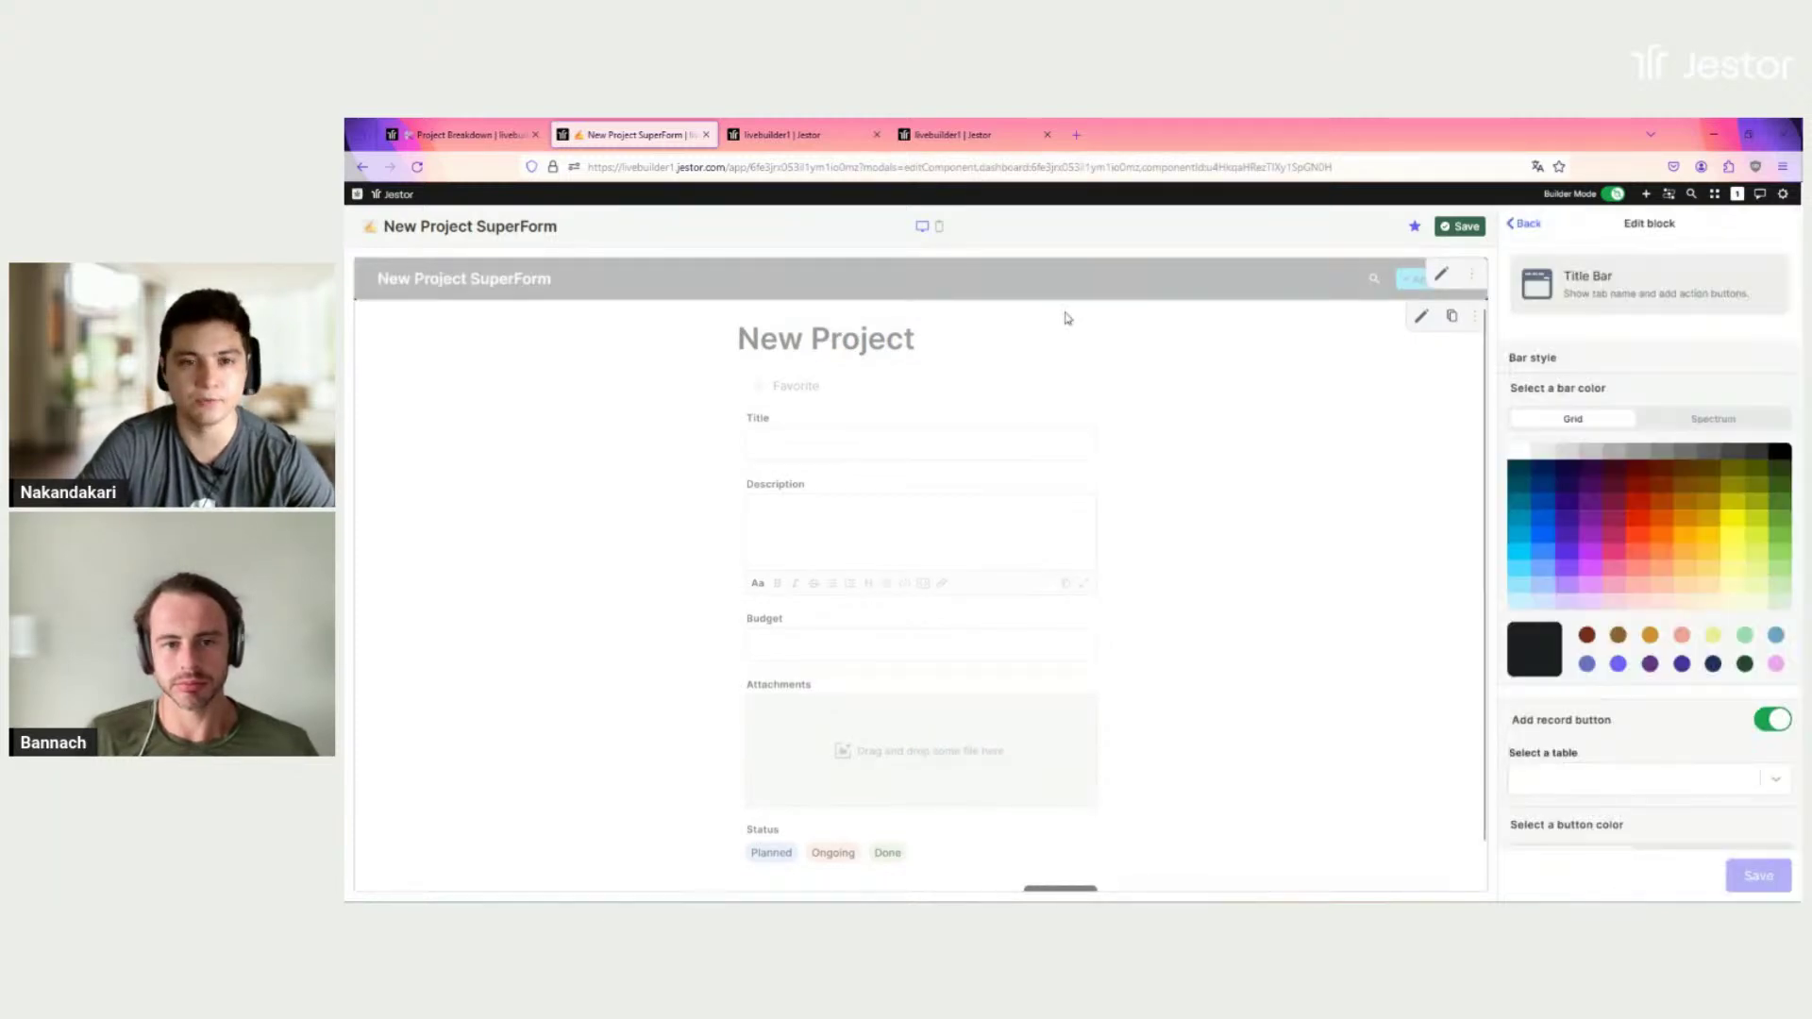
Step: Set the Title Bar color to dark teal, turn off its add record button and search, and save it
left_click(1520, 470)
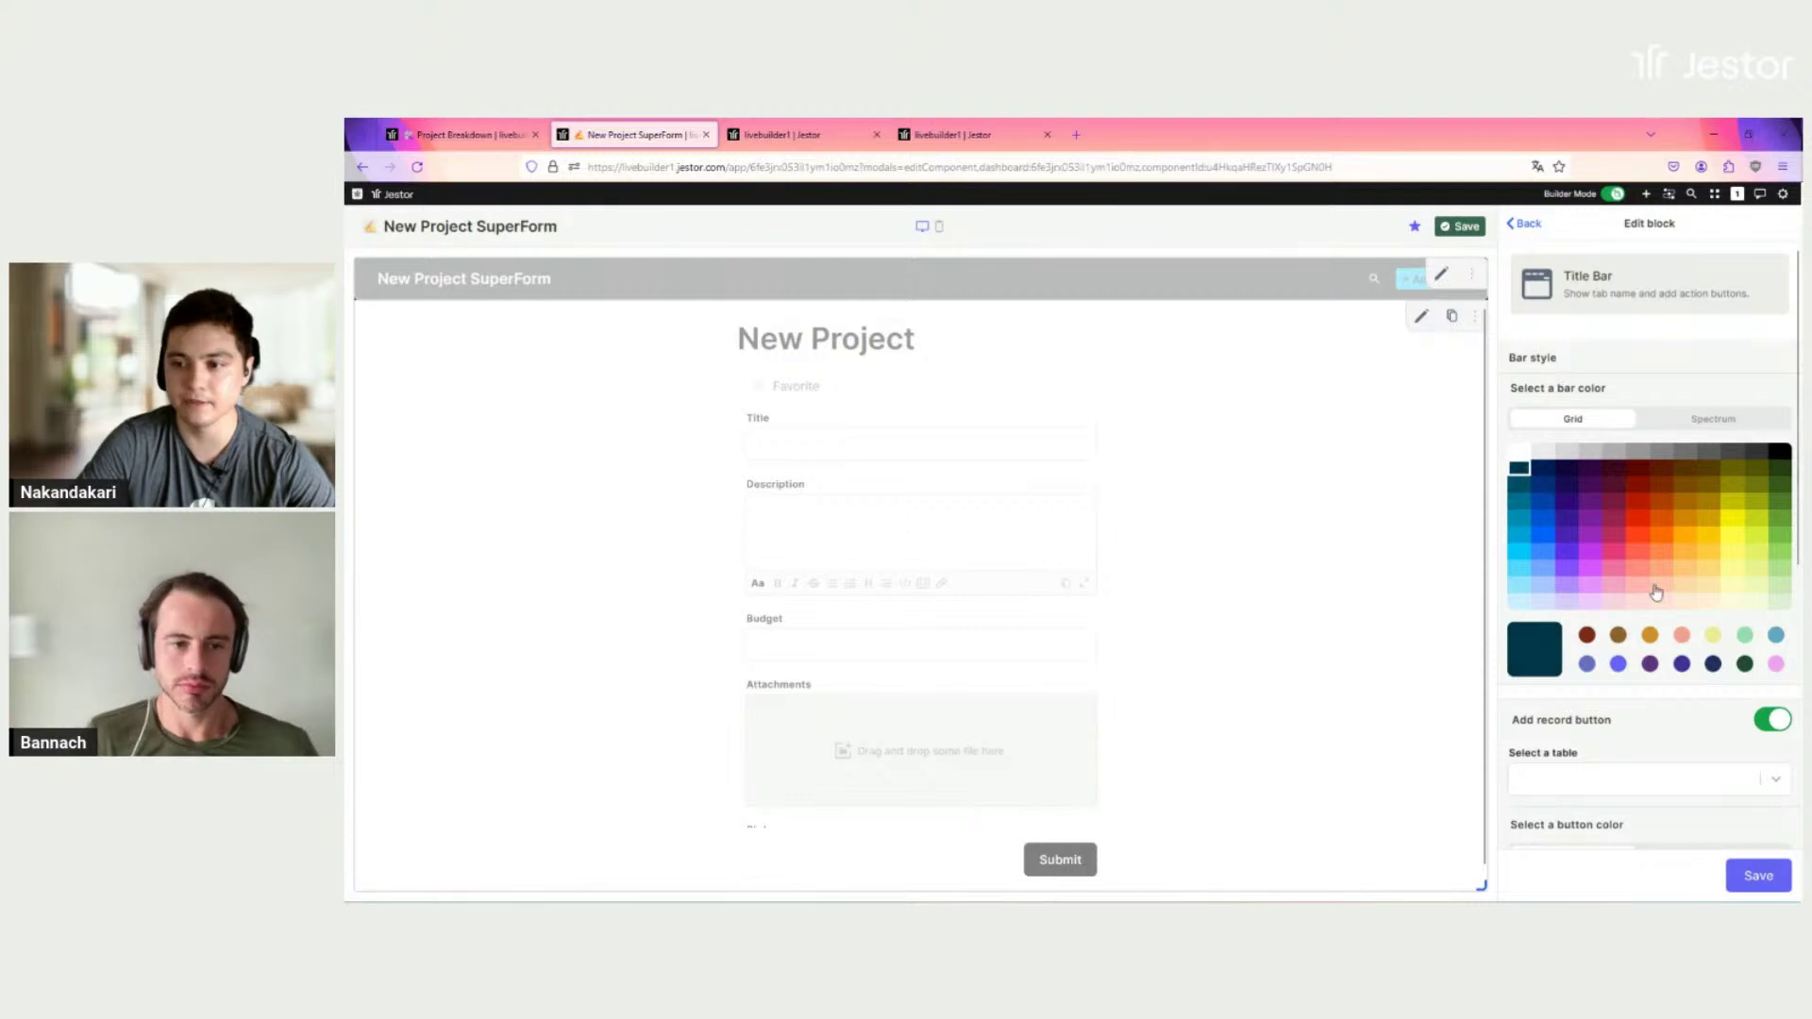
scroll(1748, 636, "down", 2)
left_click(1770, 540)
left_click(1763, 714)
left_click(1744, 877)
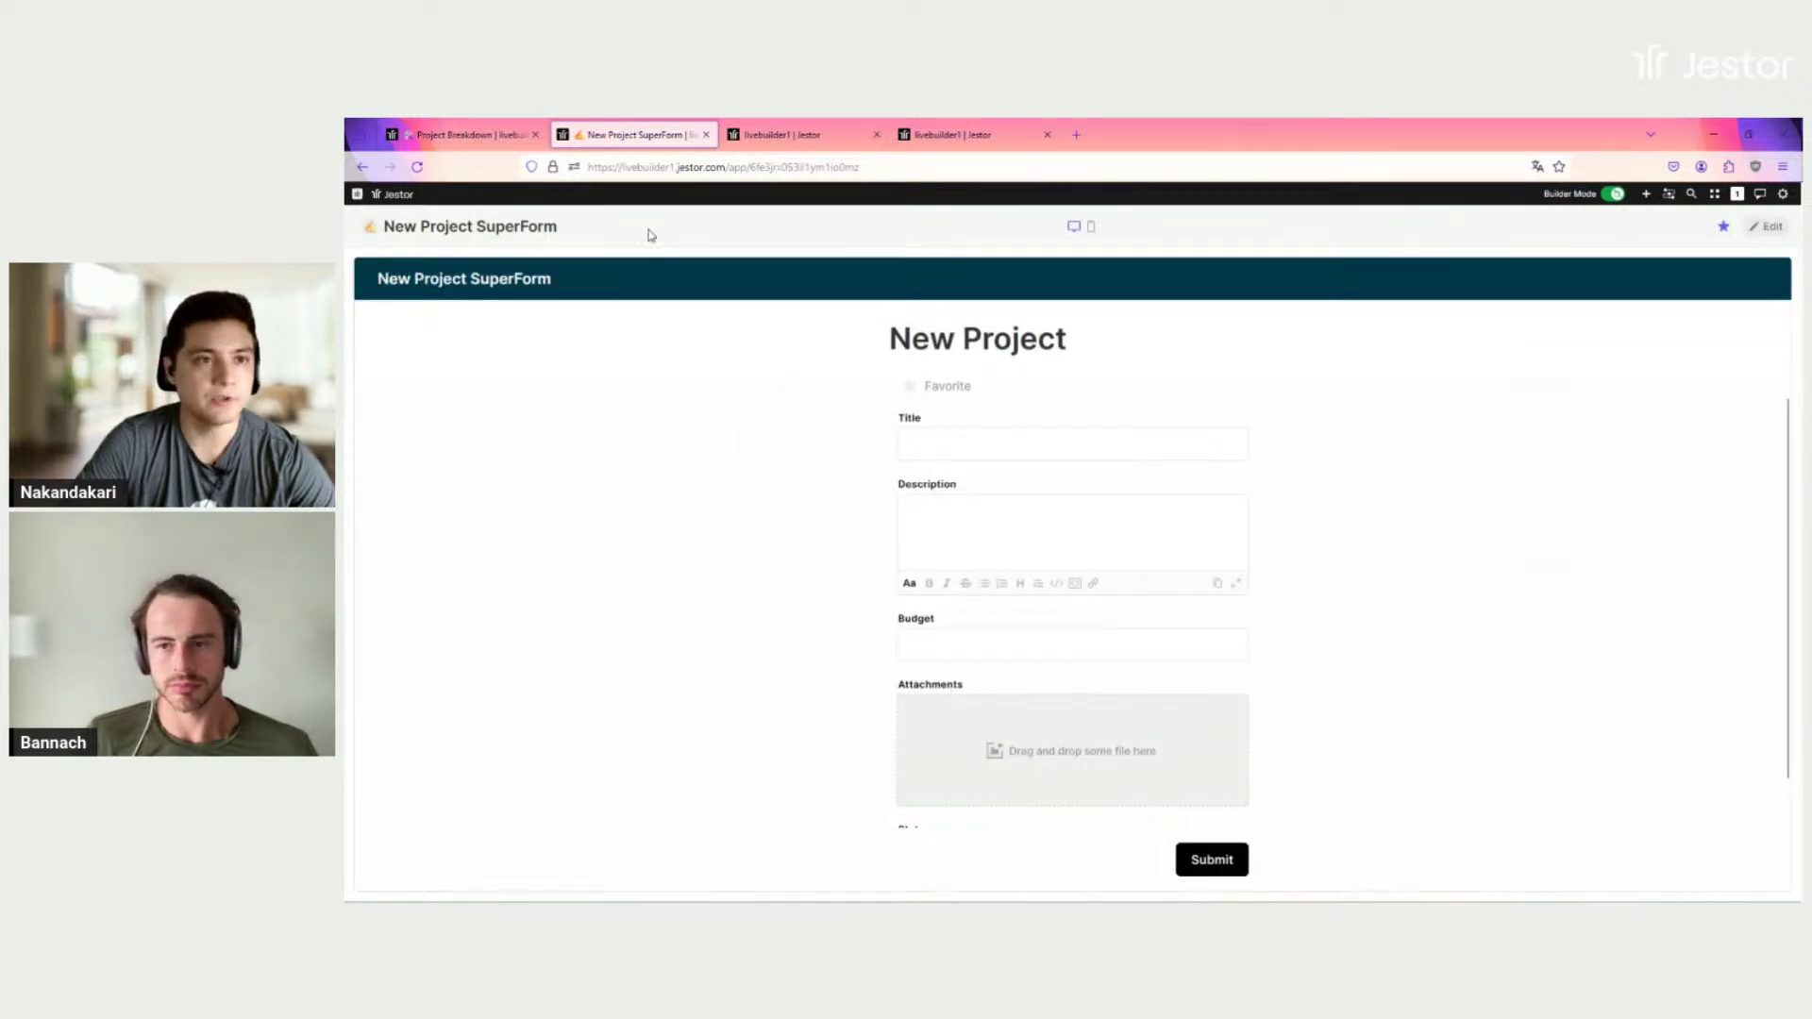
Step: Go to the Project Planner app and start a new Search Filter block named "Filter"
left_click(1691, 193)
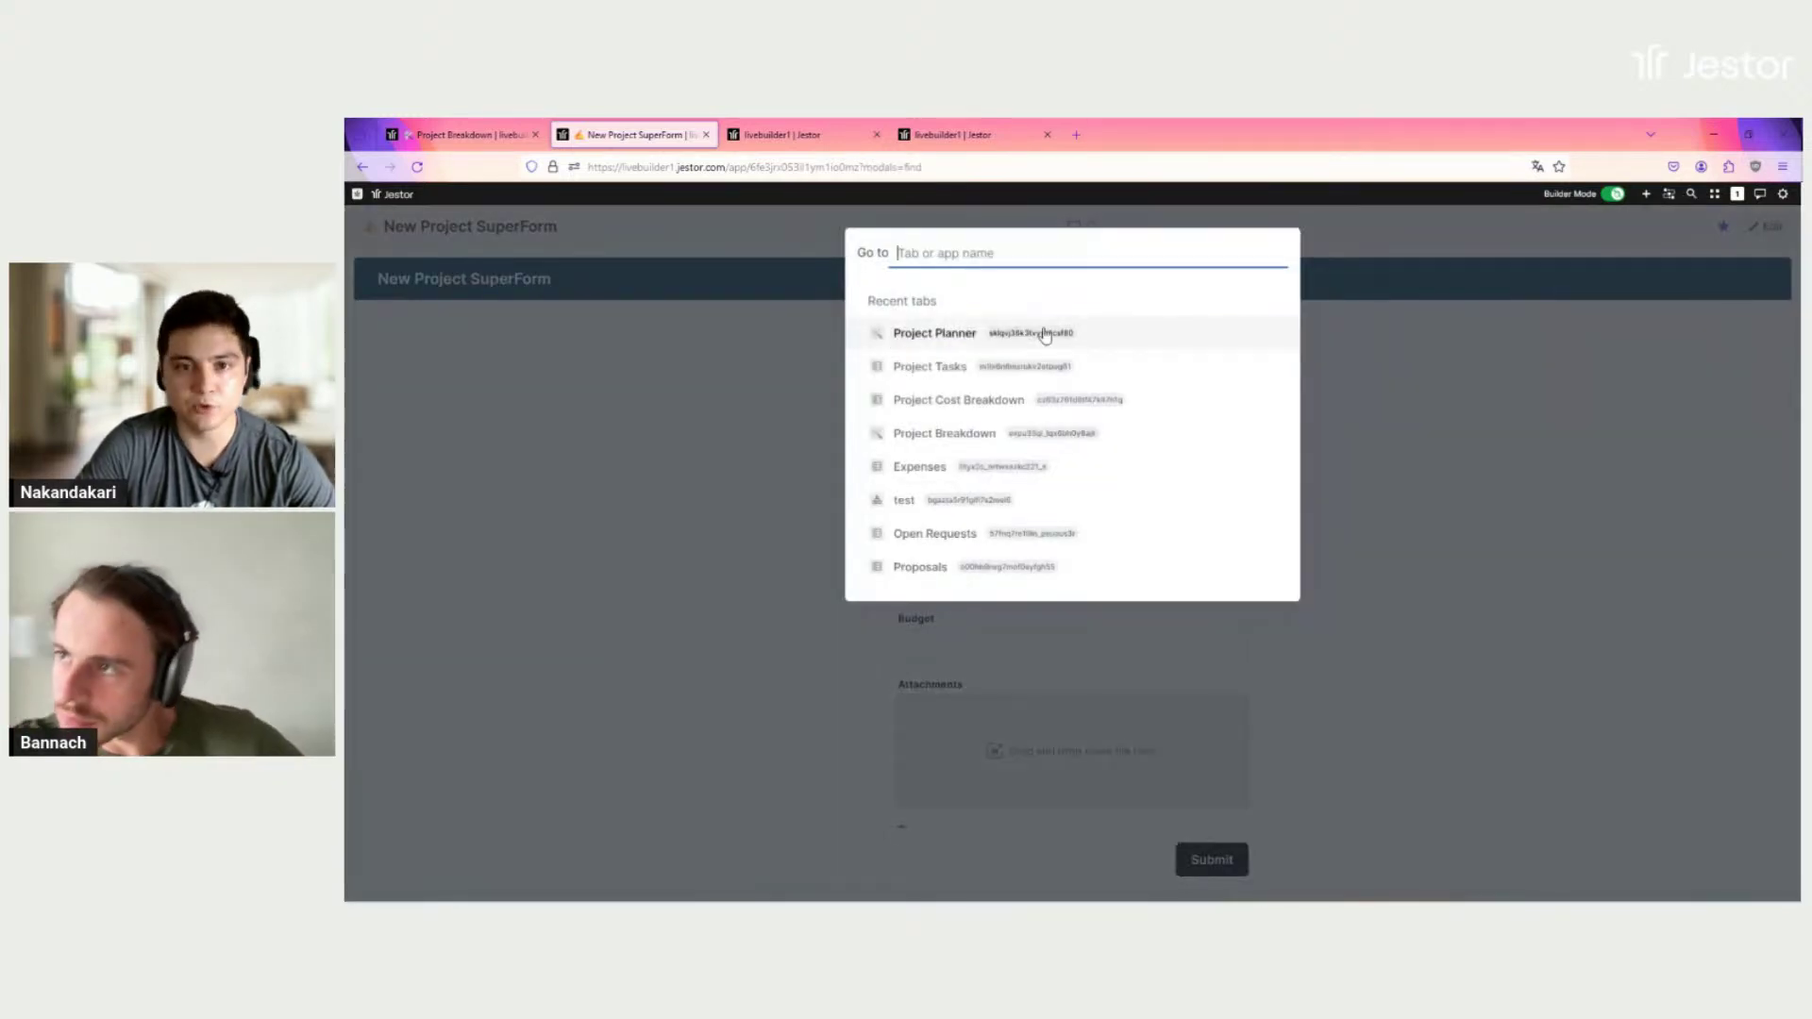
left_click(993, 343)
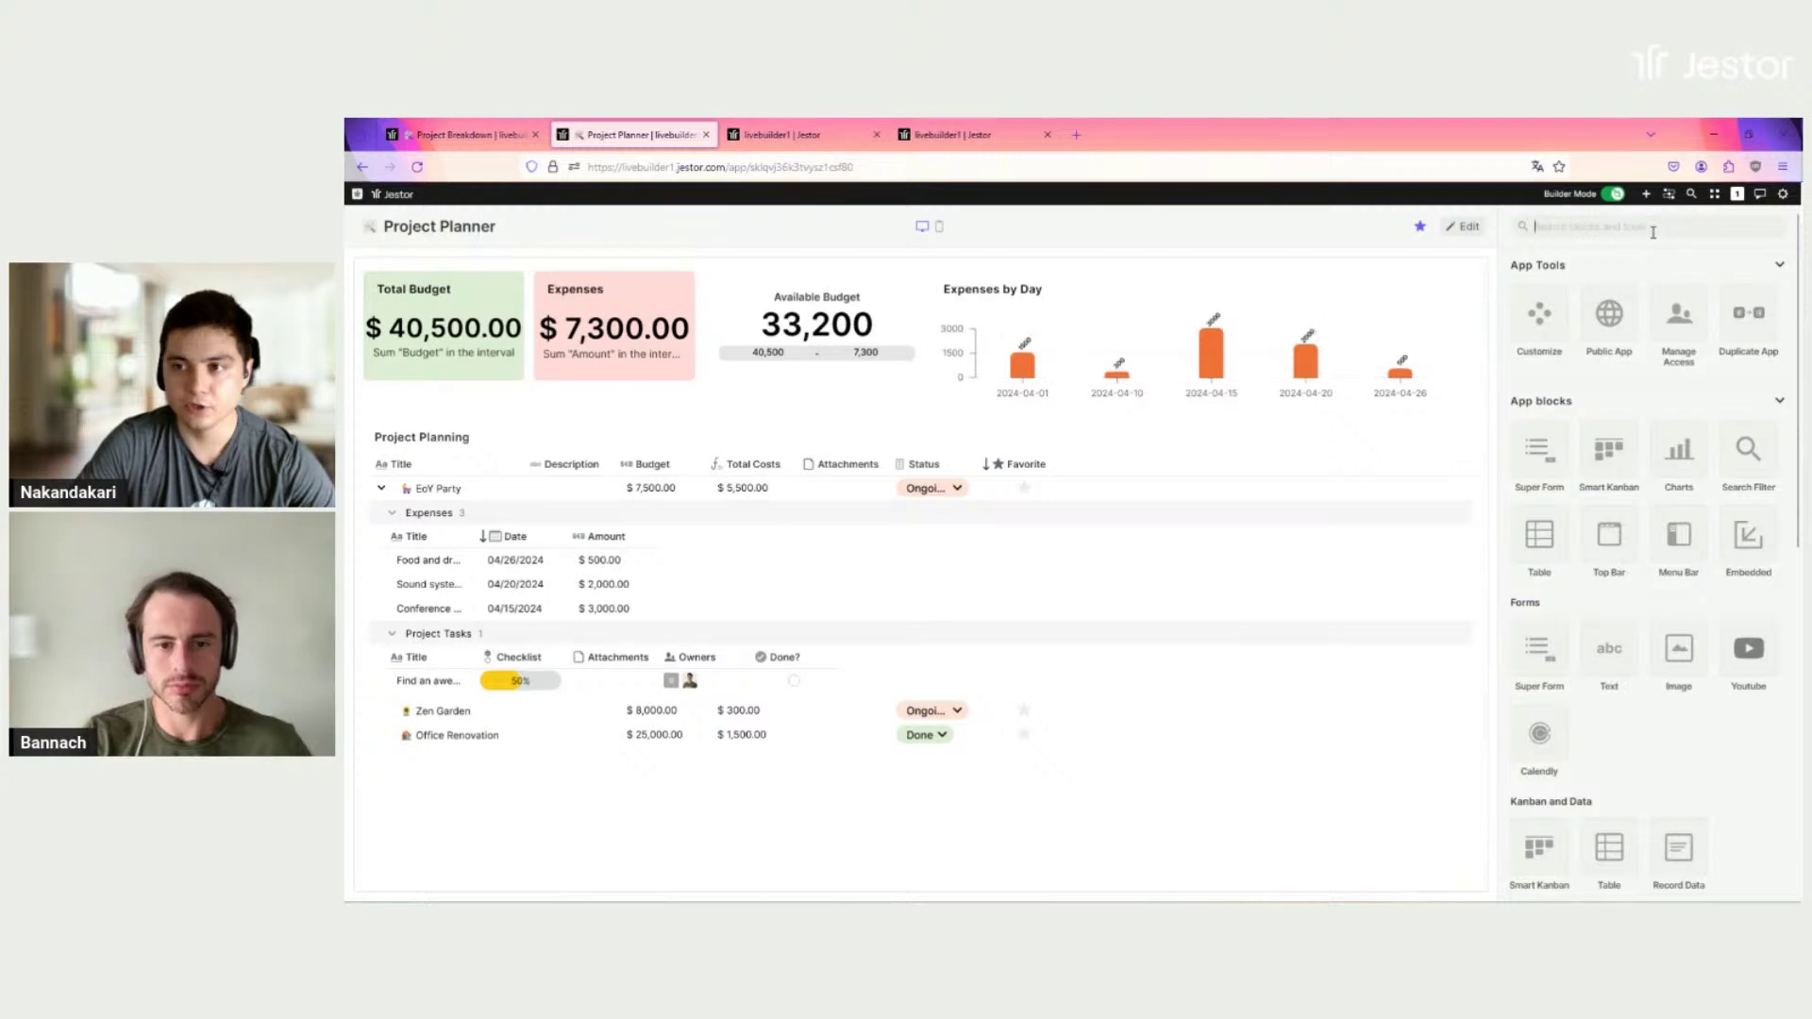
left_click(1753, 453)
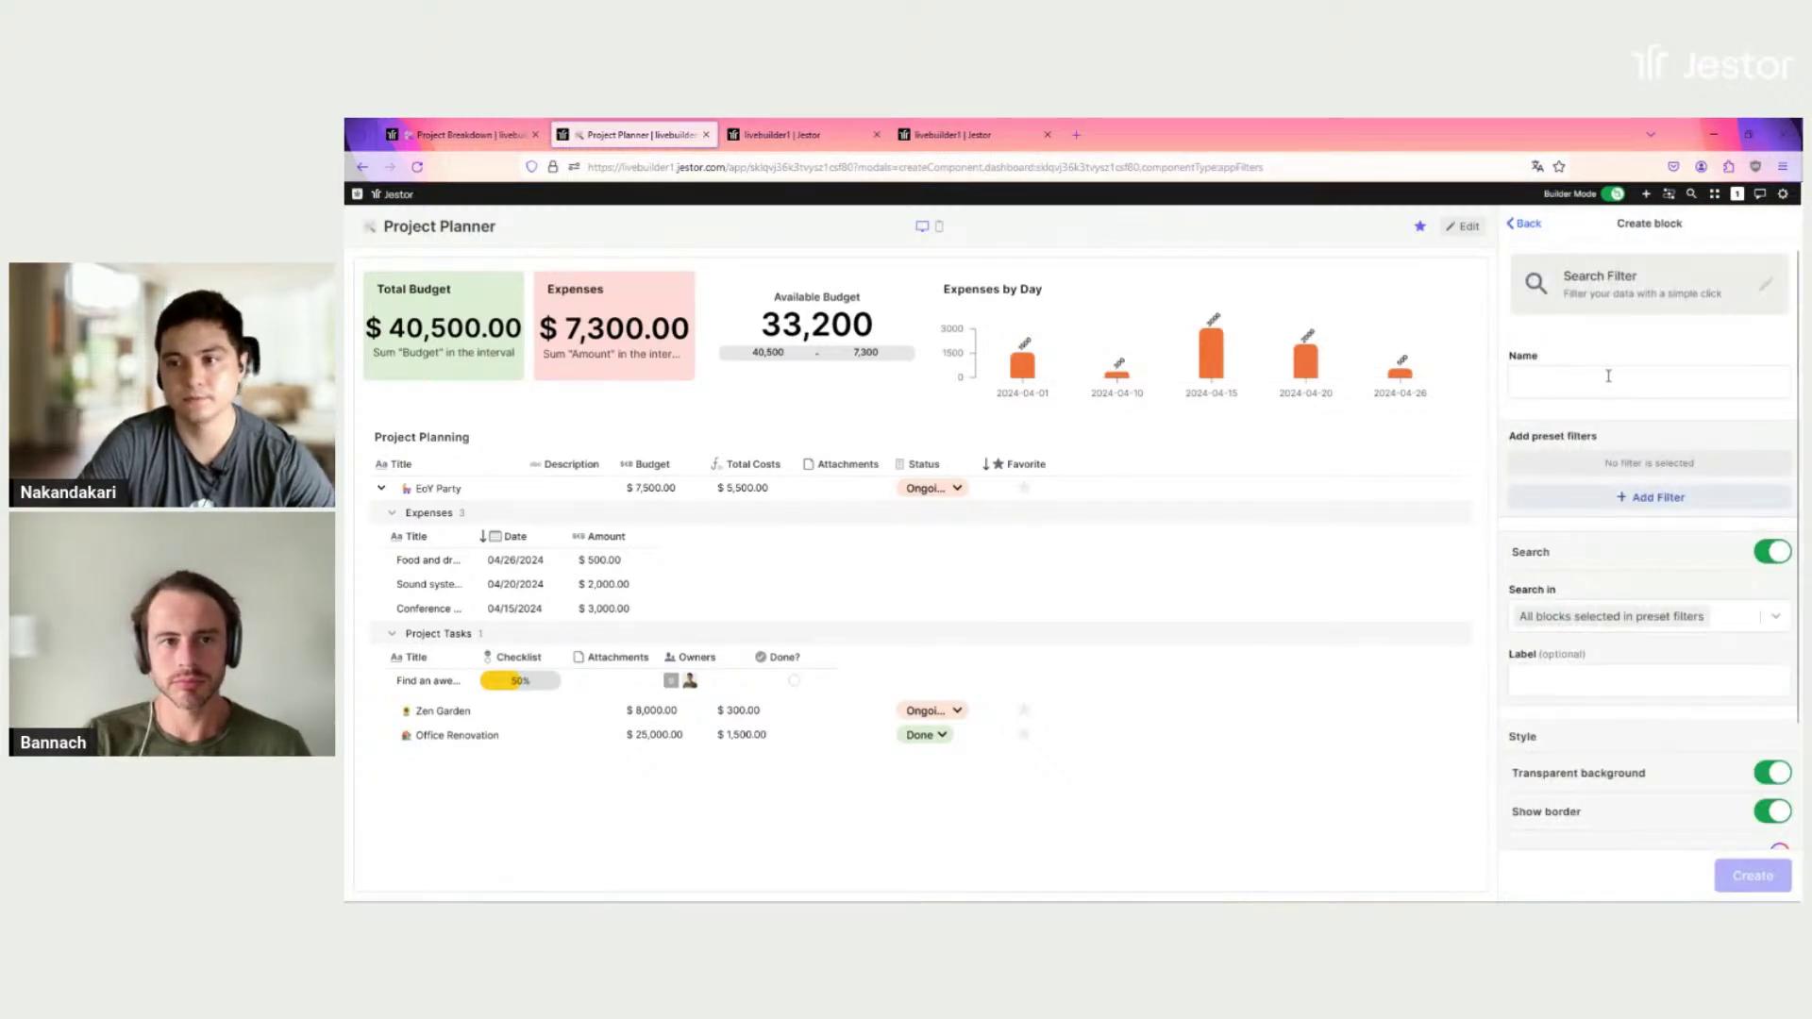
left_click(1608, 375)
type("Filter")
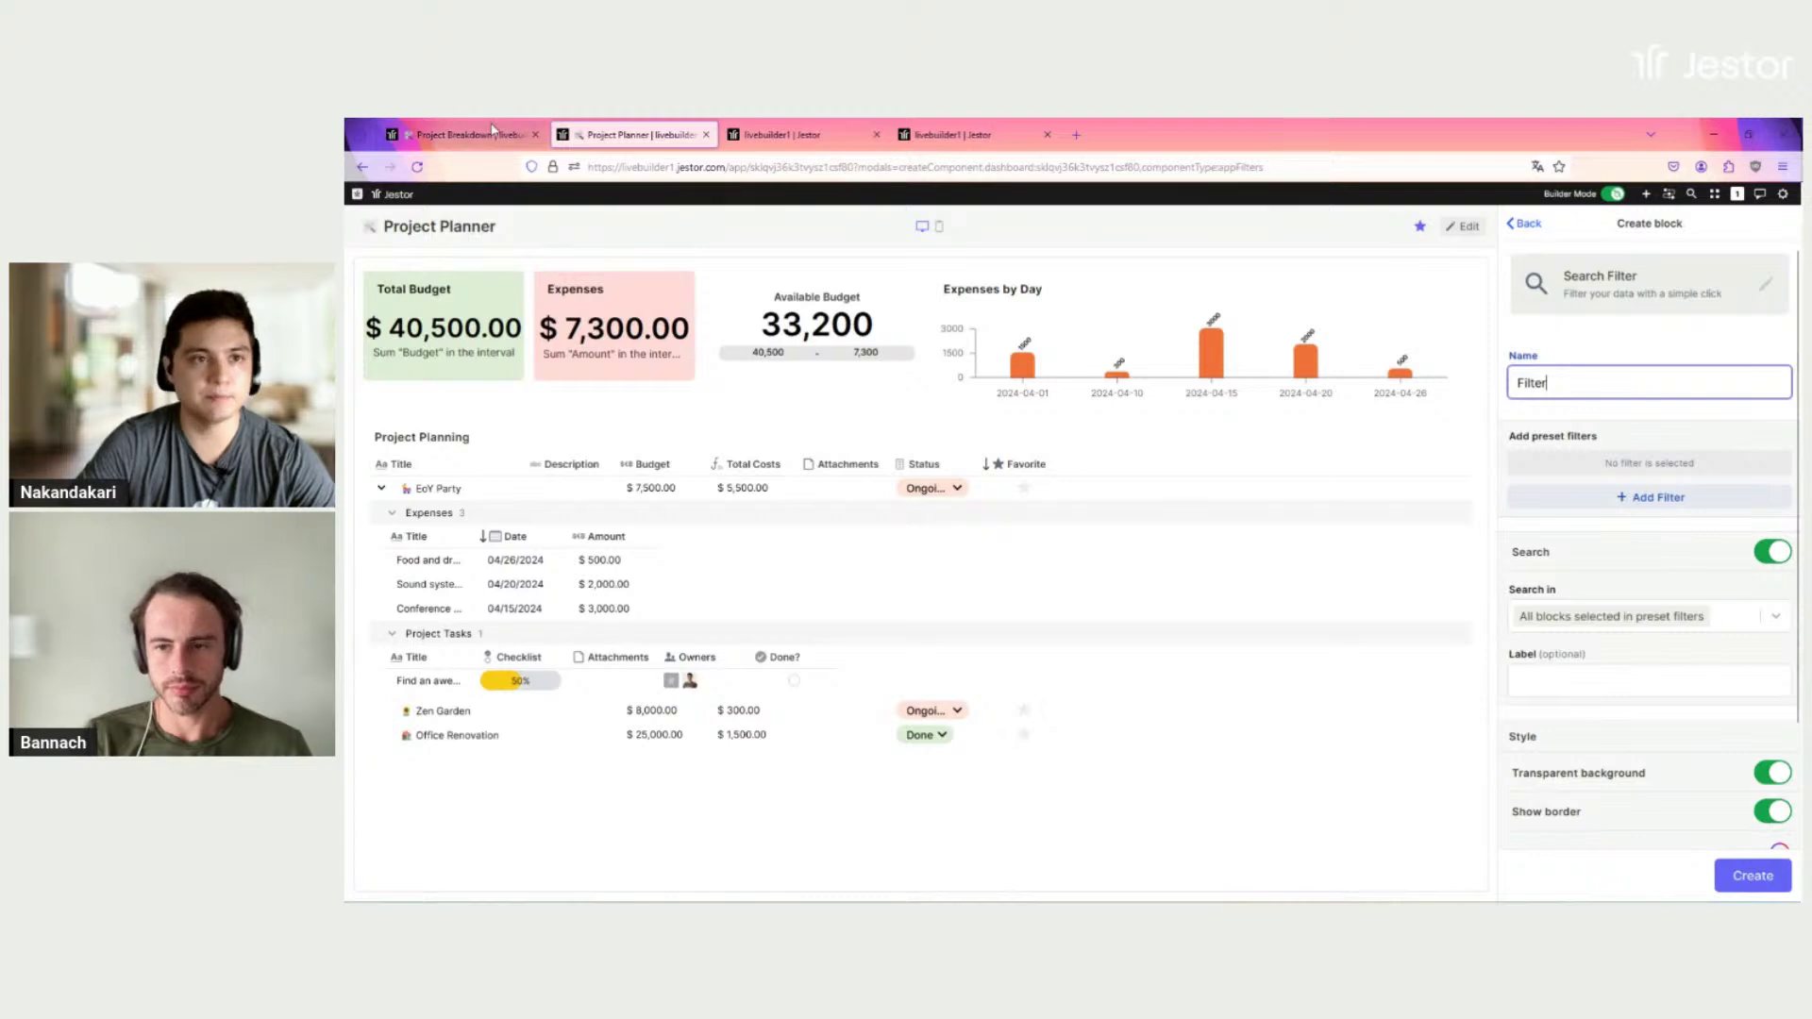
Step: Check the options of the Status filter in the Project Breakdown reference app, and return to Project Planner
left_click(490, 132)
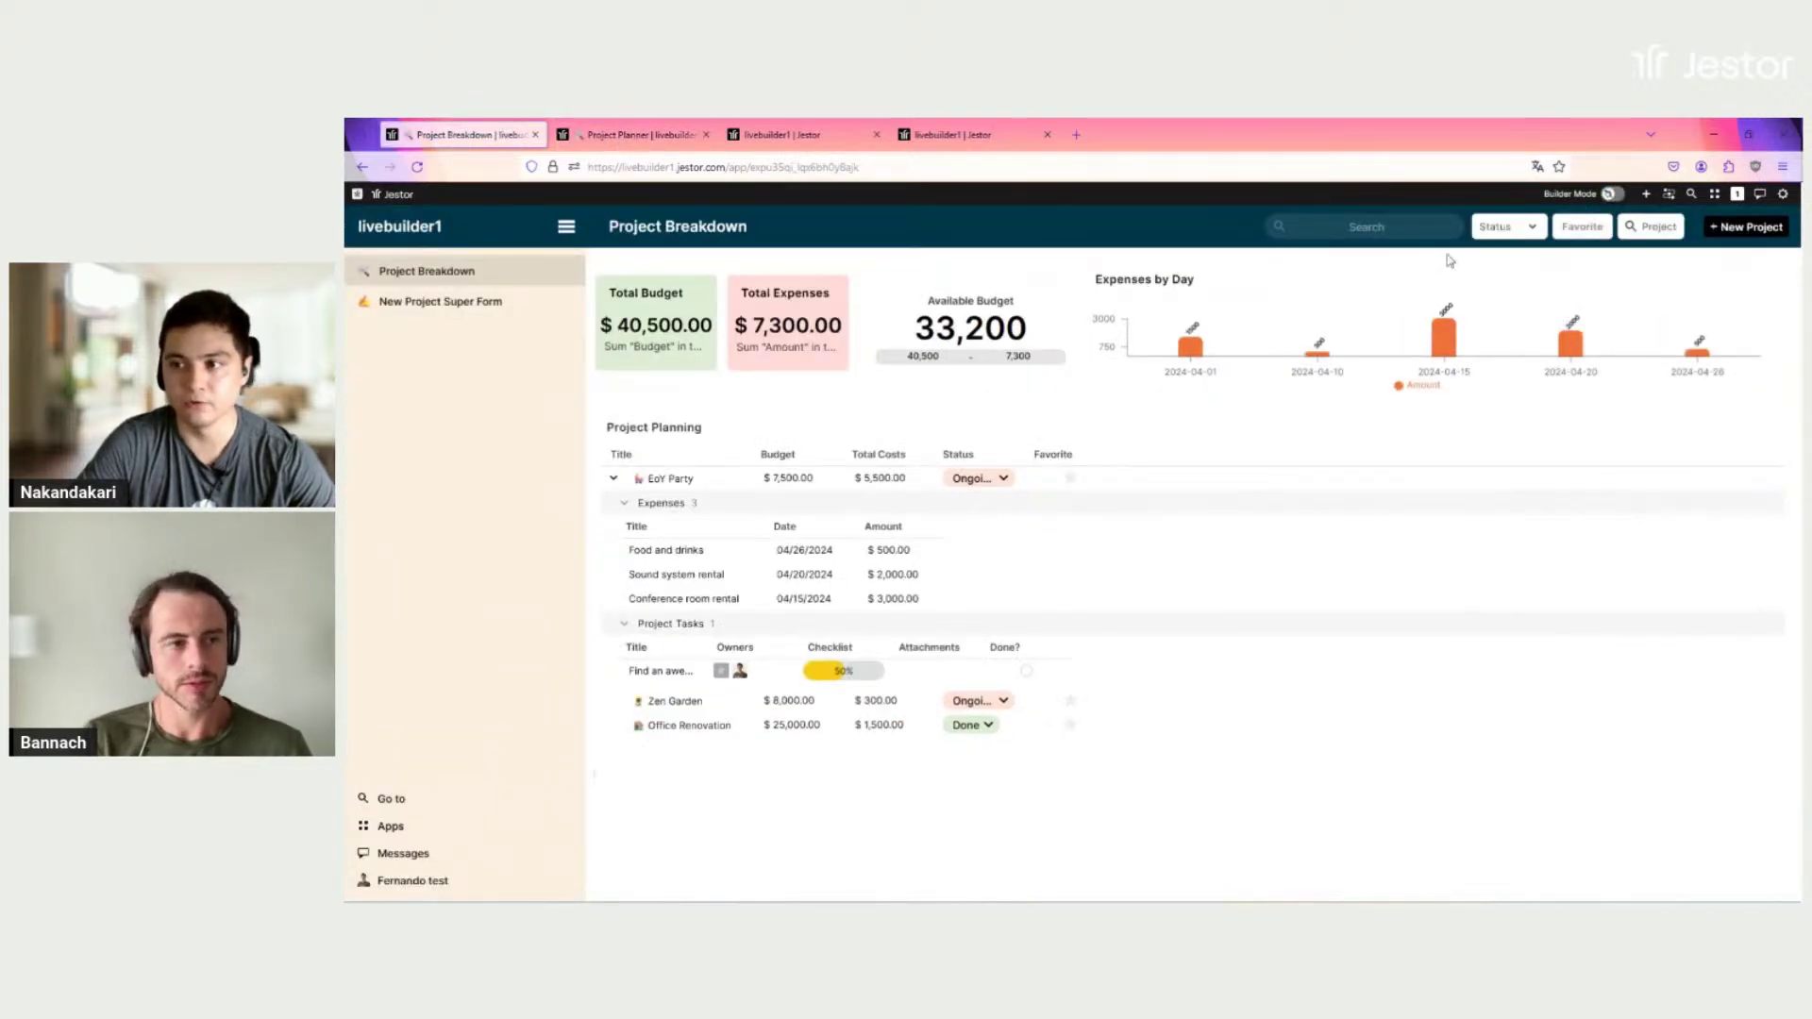
left_click(1521, 229)
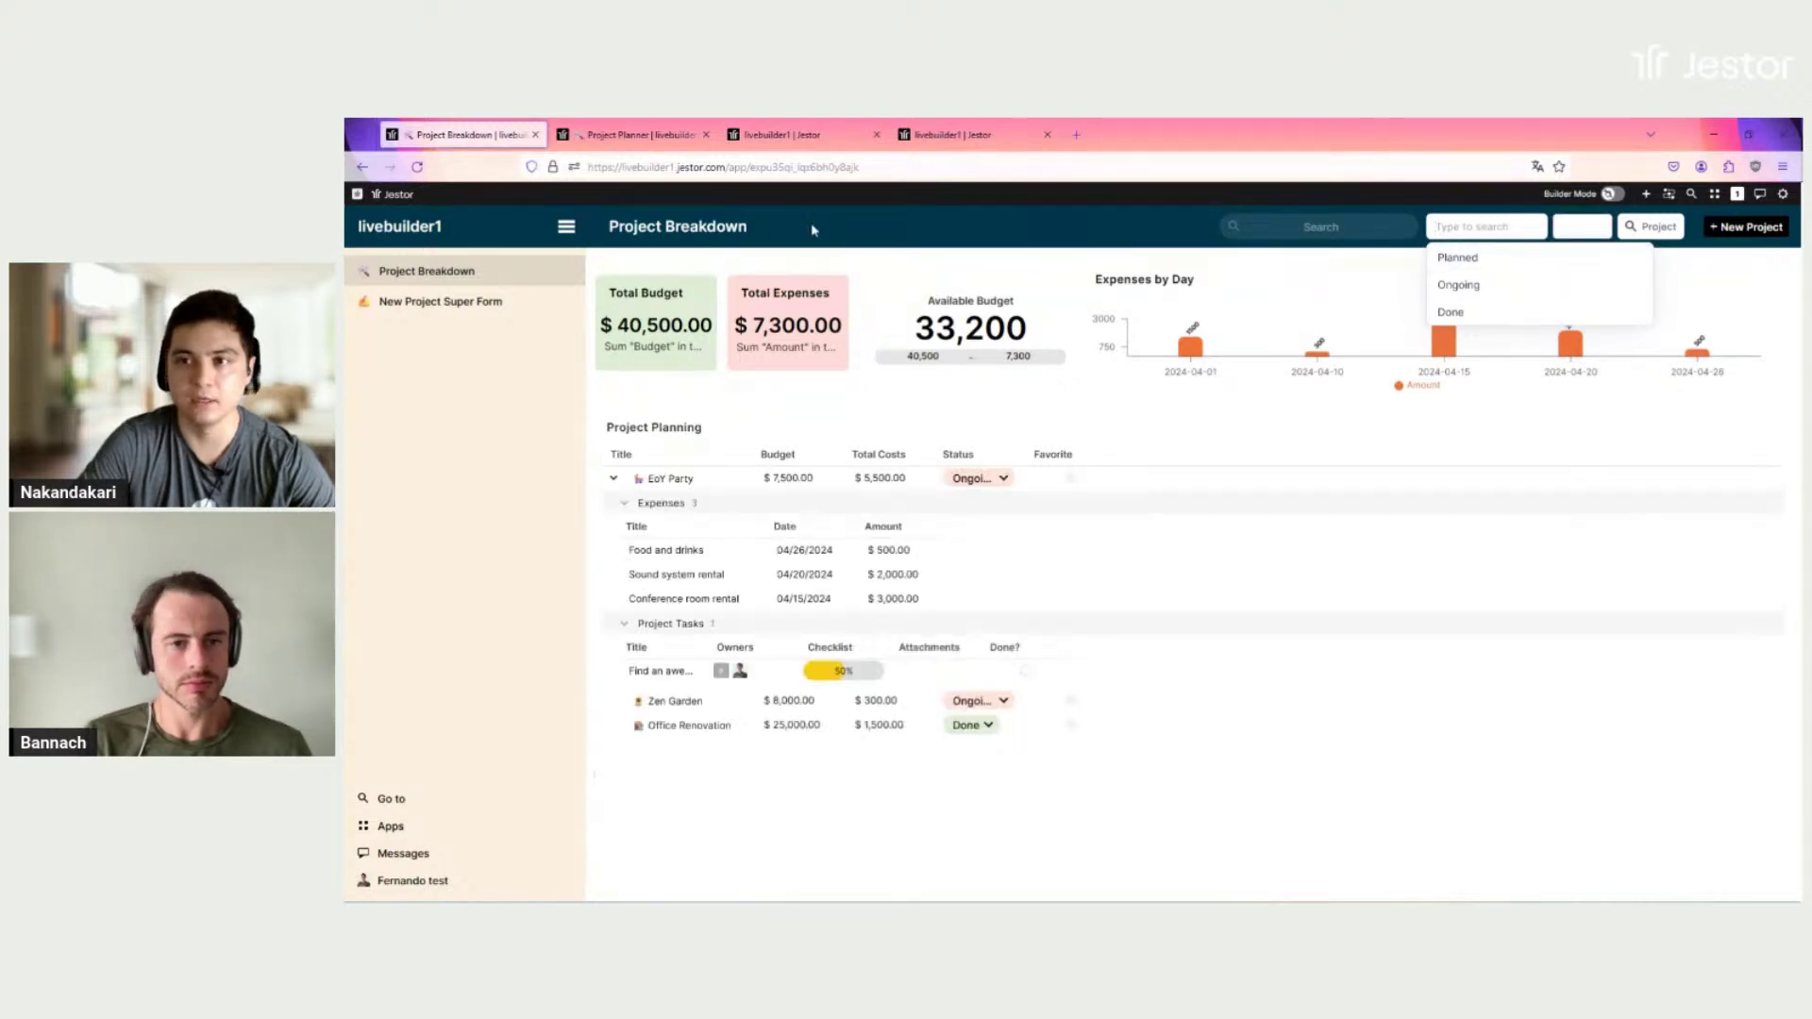
left_click(625, 135)
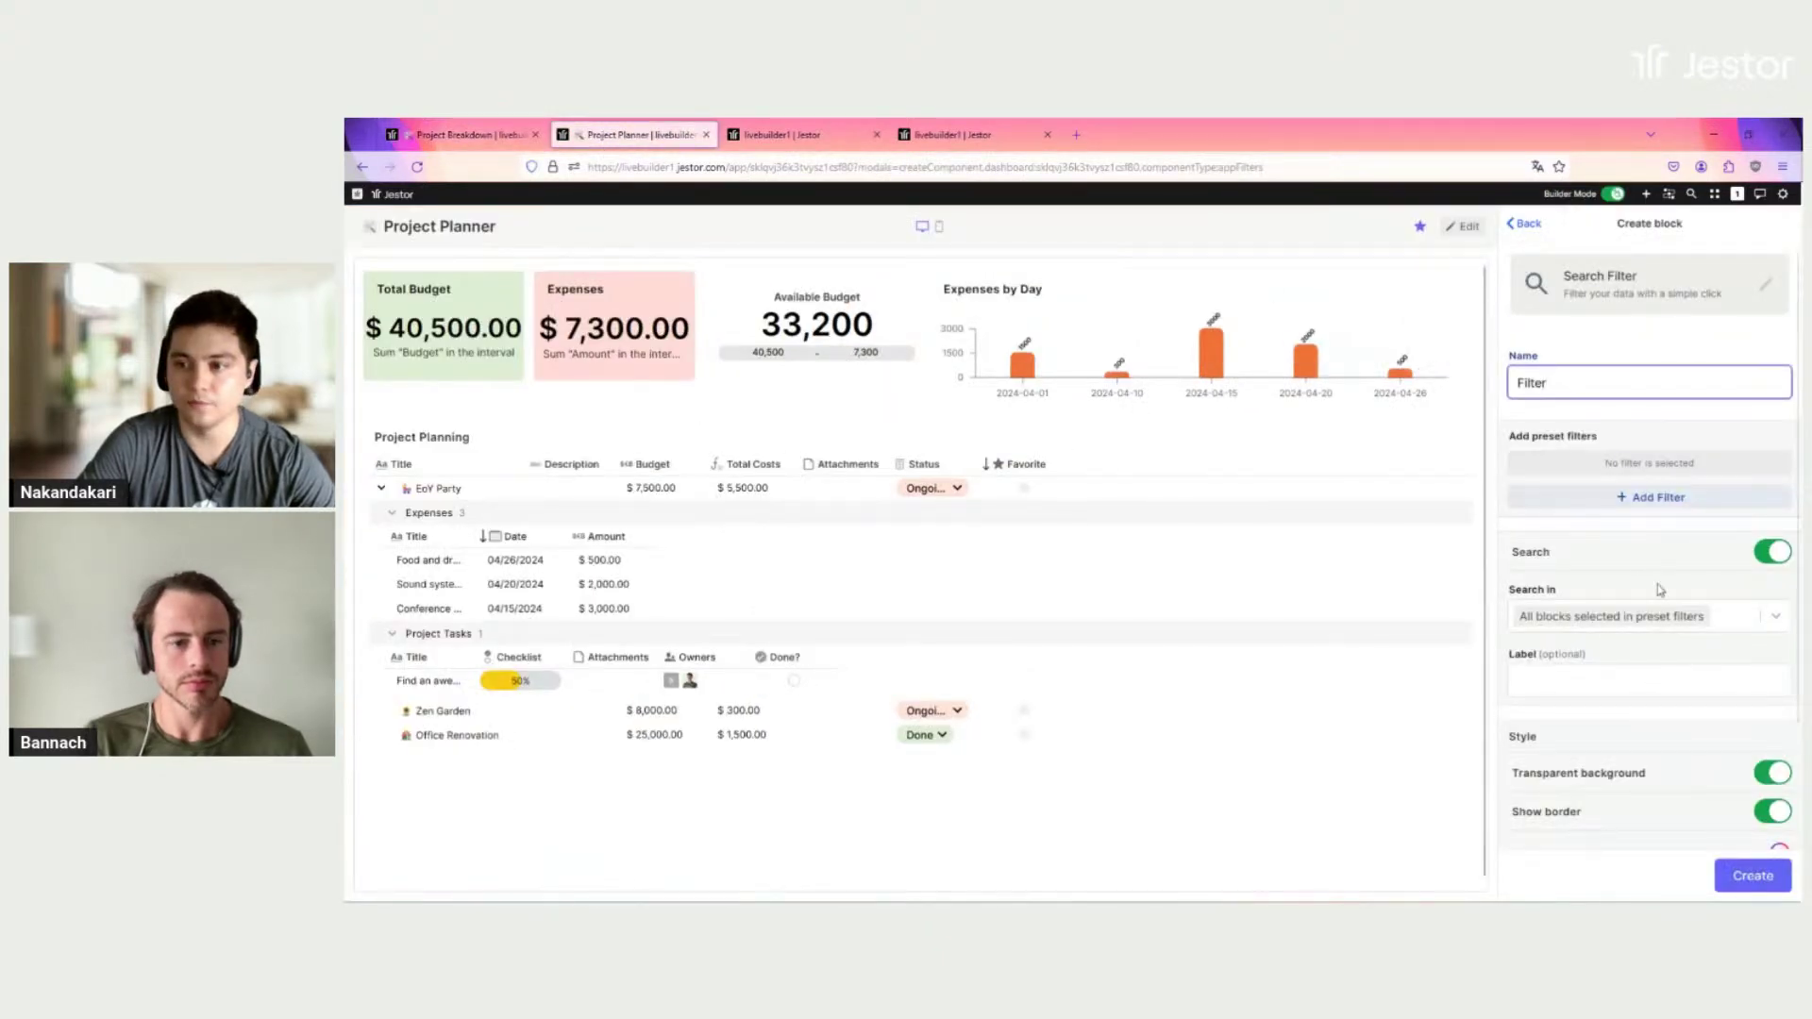
Step: Define a preset filter button named "Status" of type Select from field, using the Status field of Project Cost Breakdown
left_click(1661, 510)
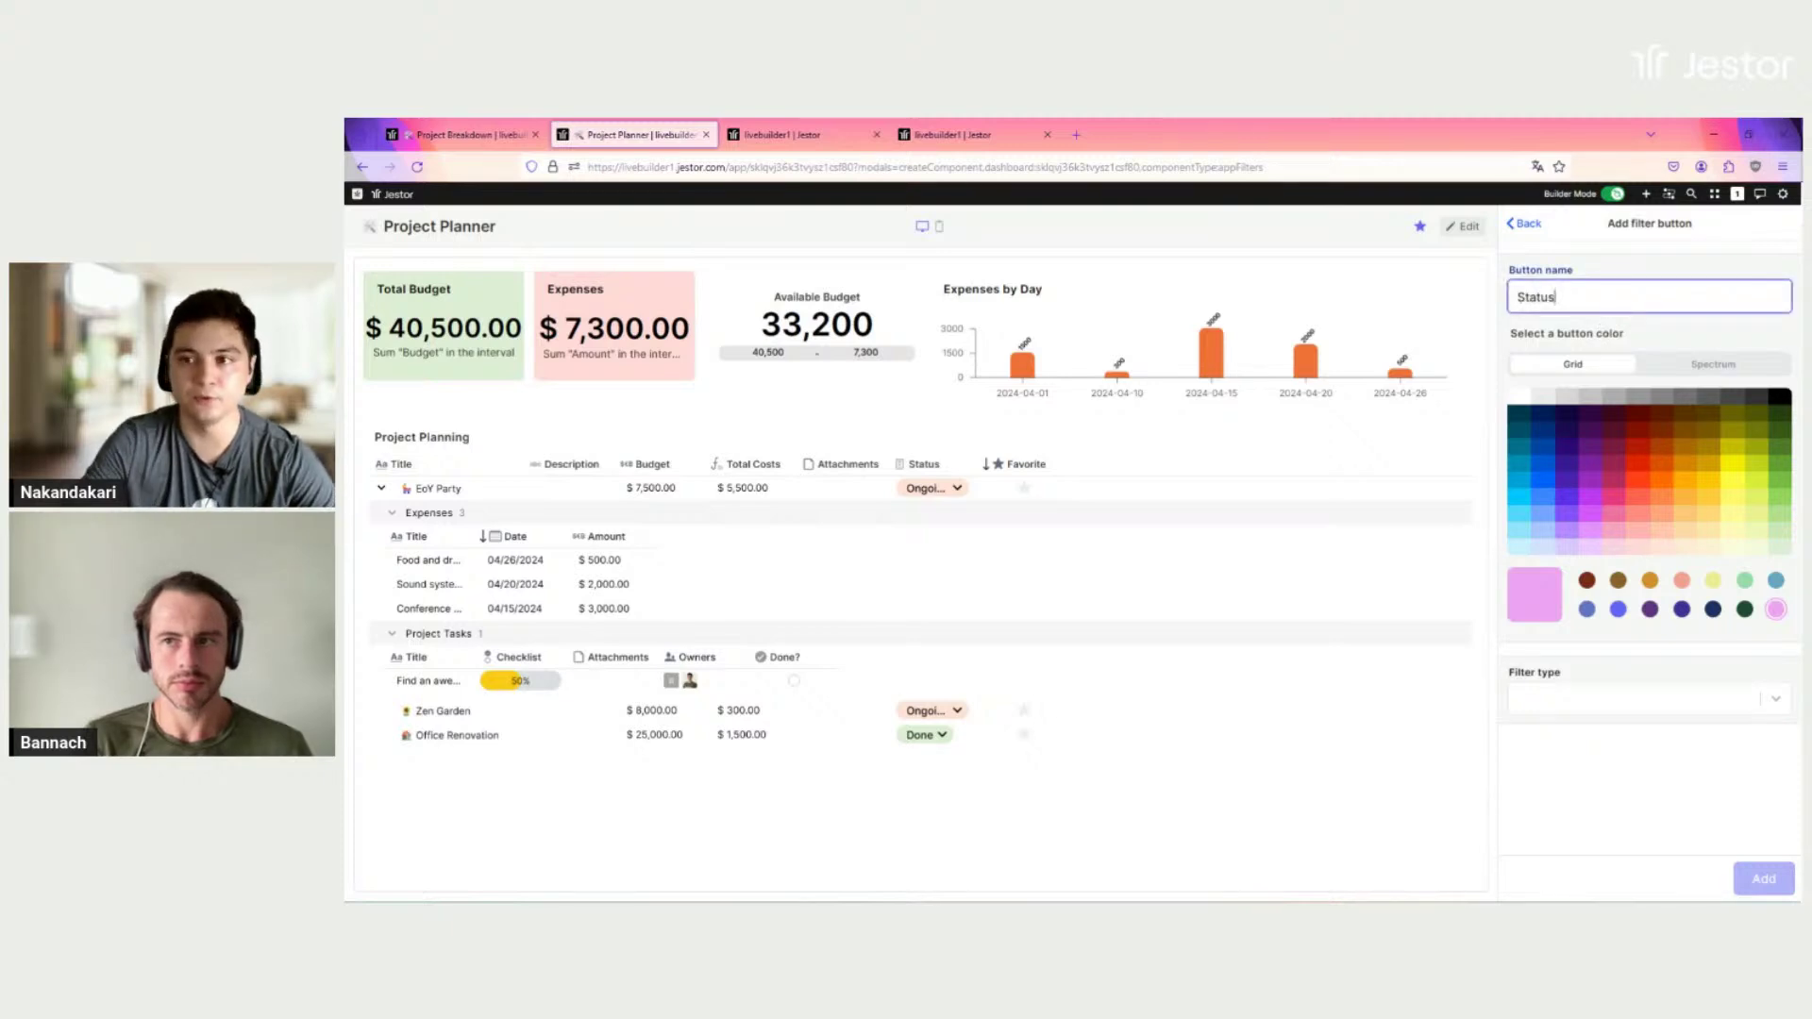
left_click(1647, 714)
left_click(1595, 756)
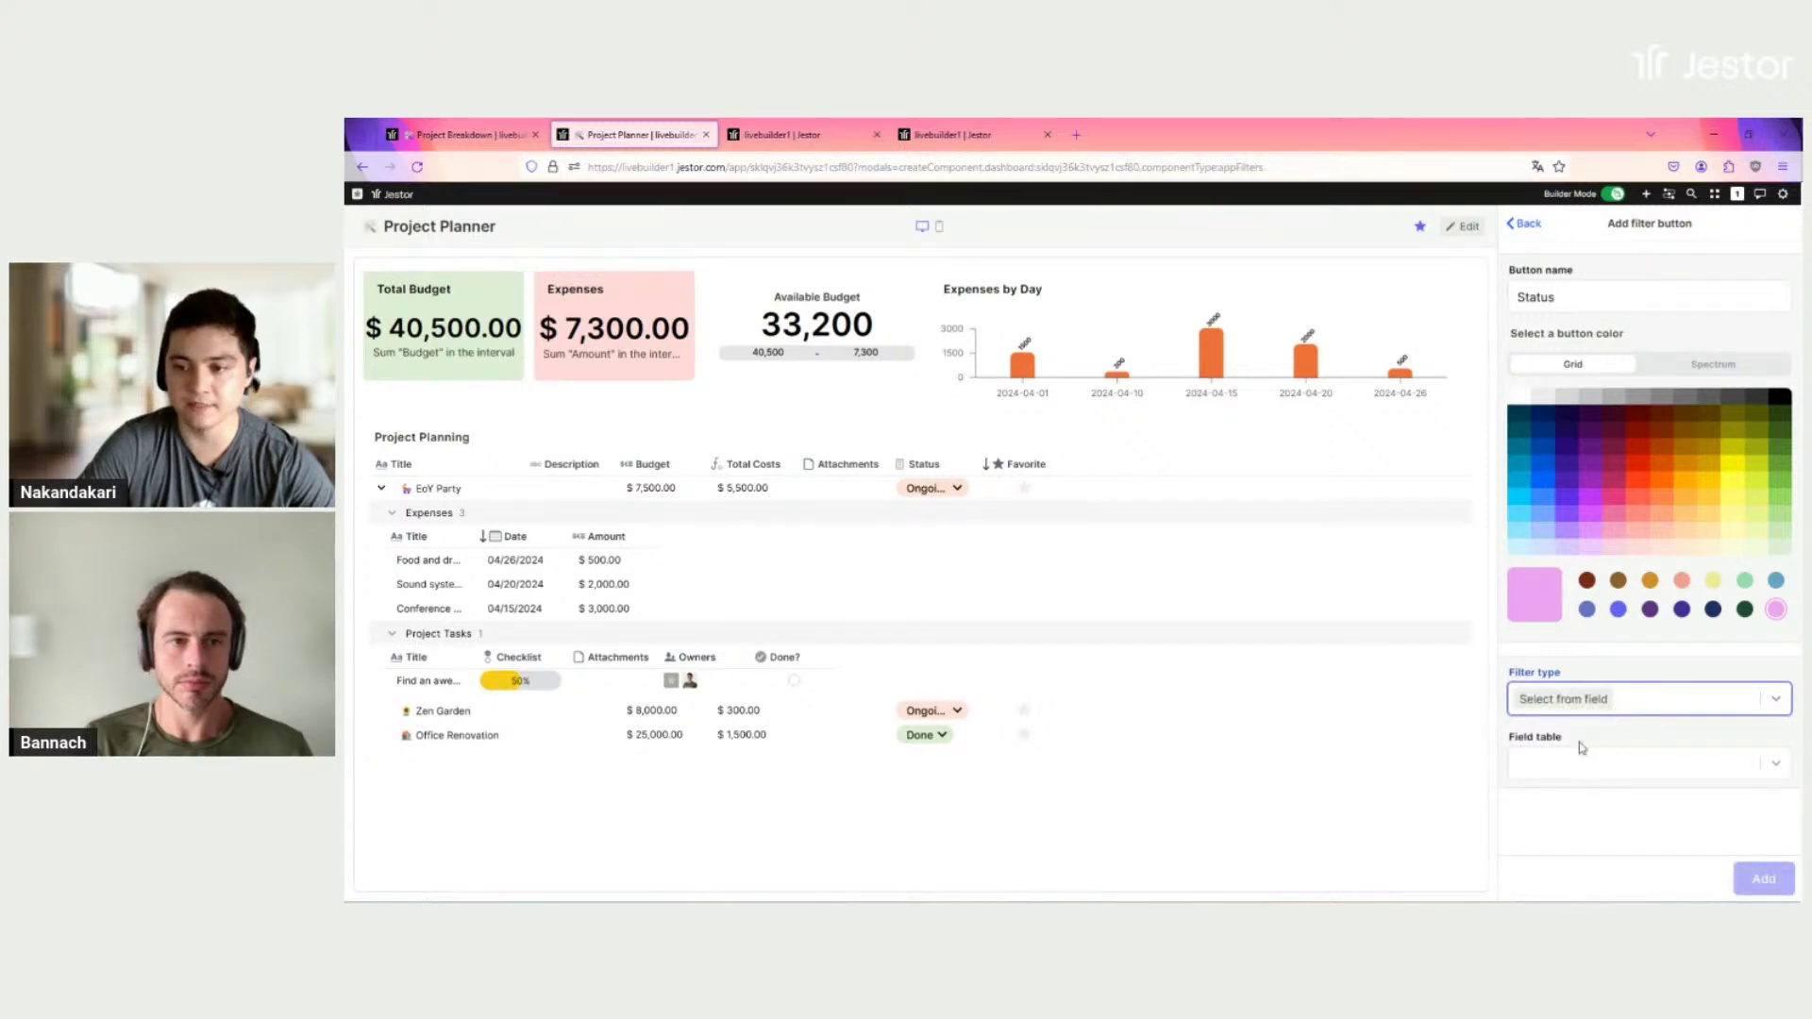
left_click(1610, 769)
type("proj")
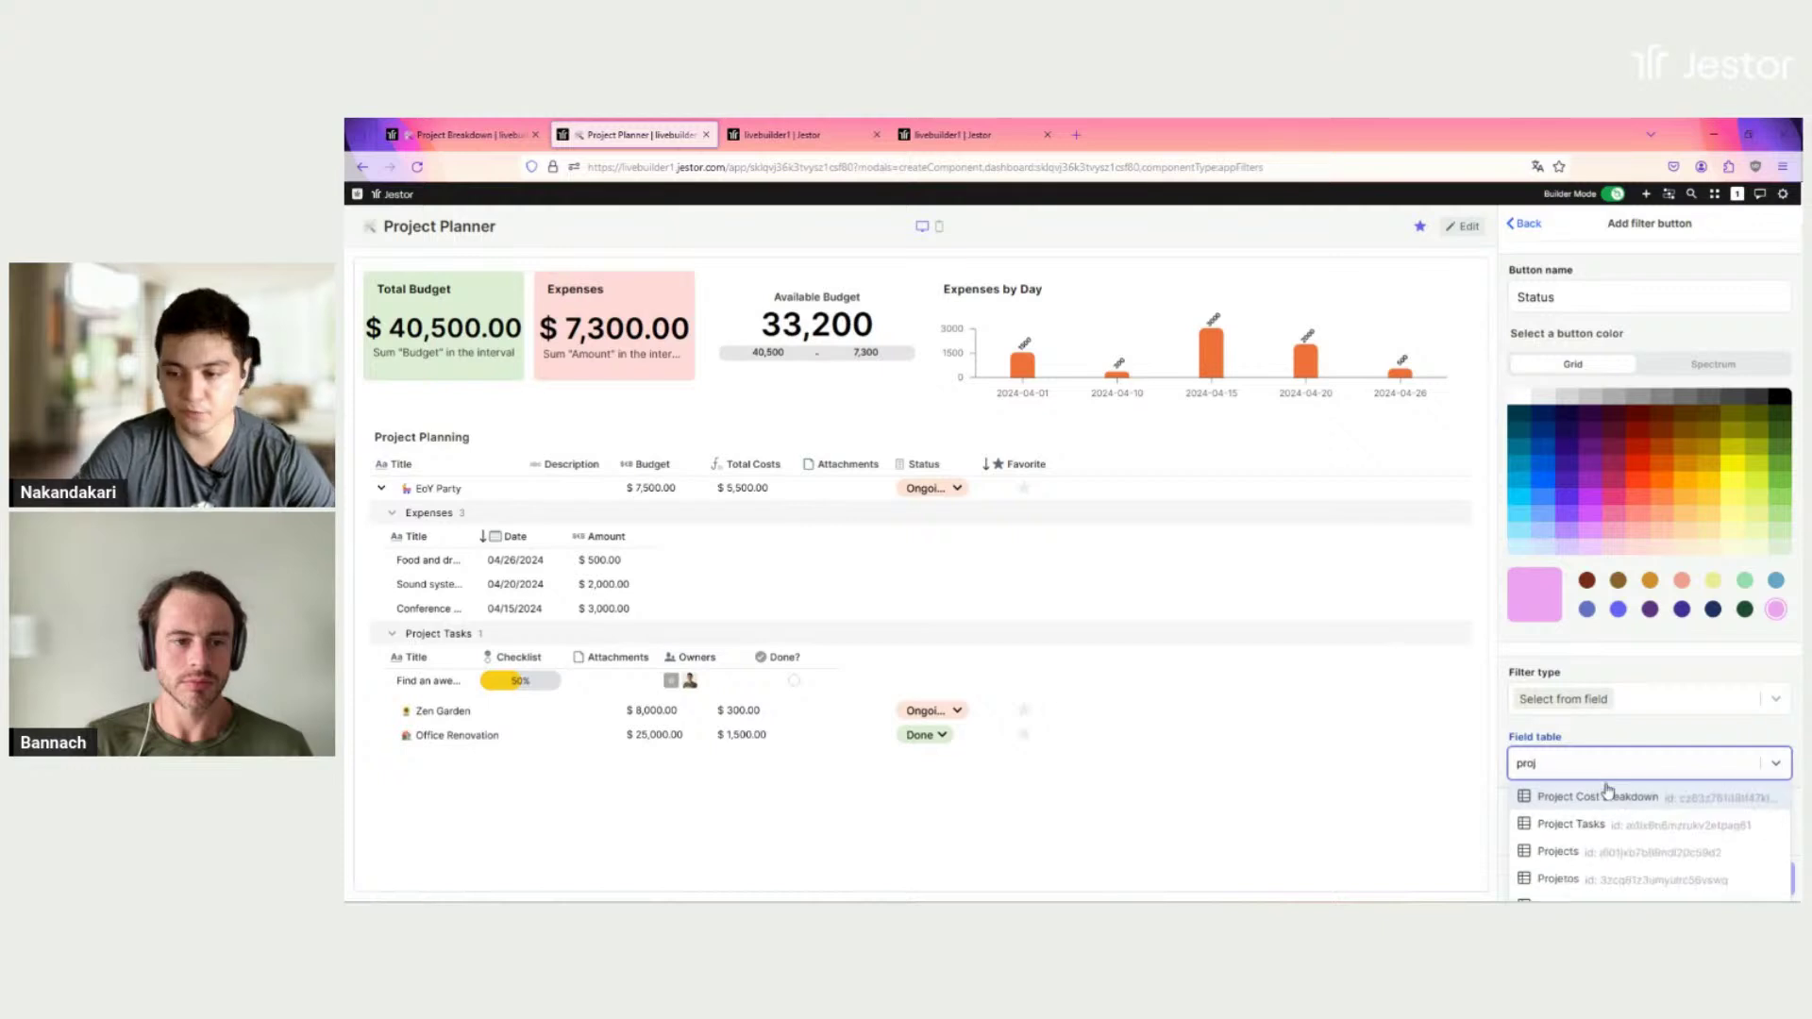
left_click(1609, 802)
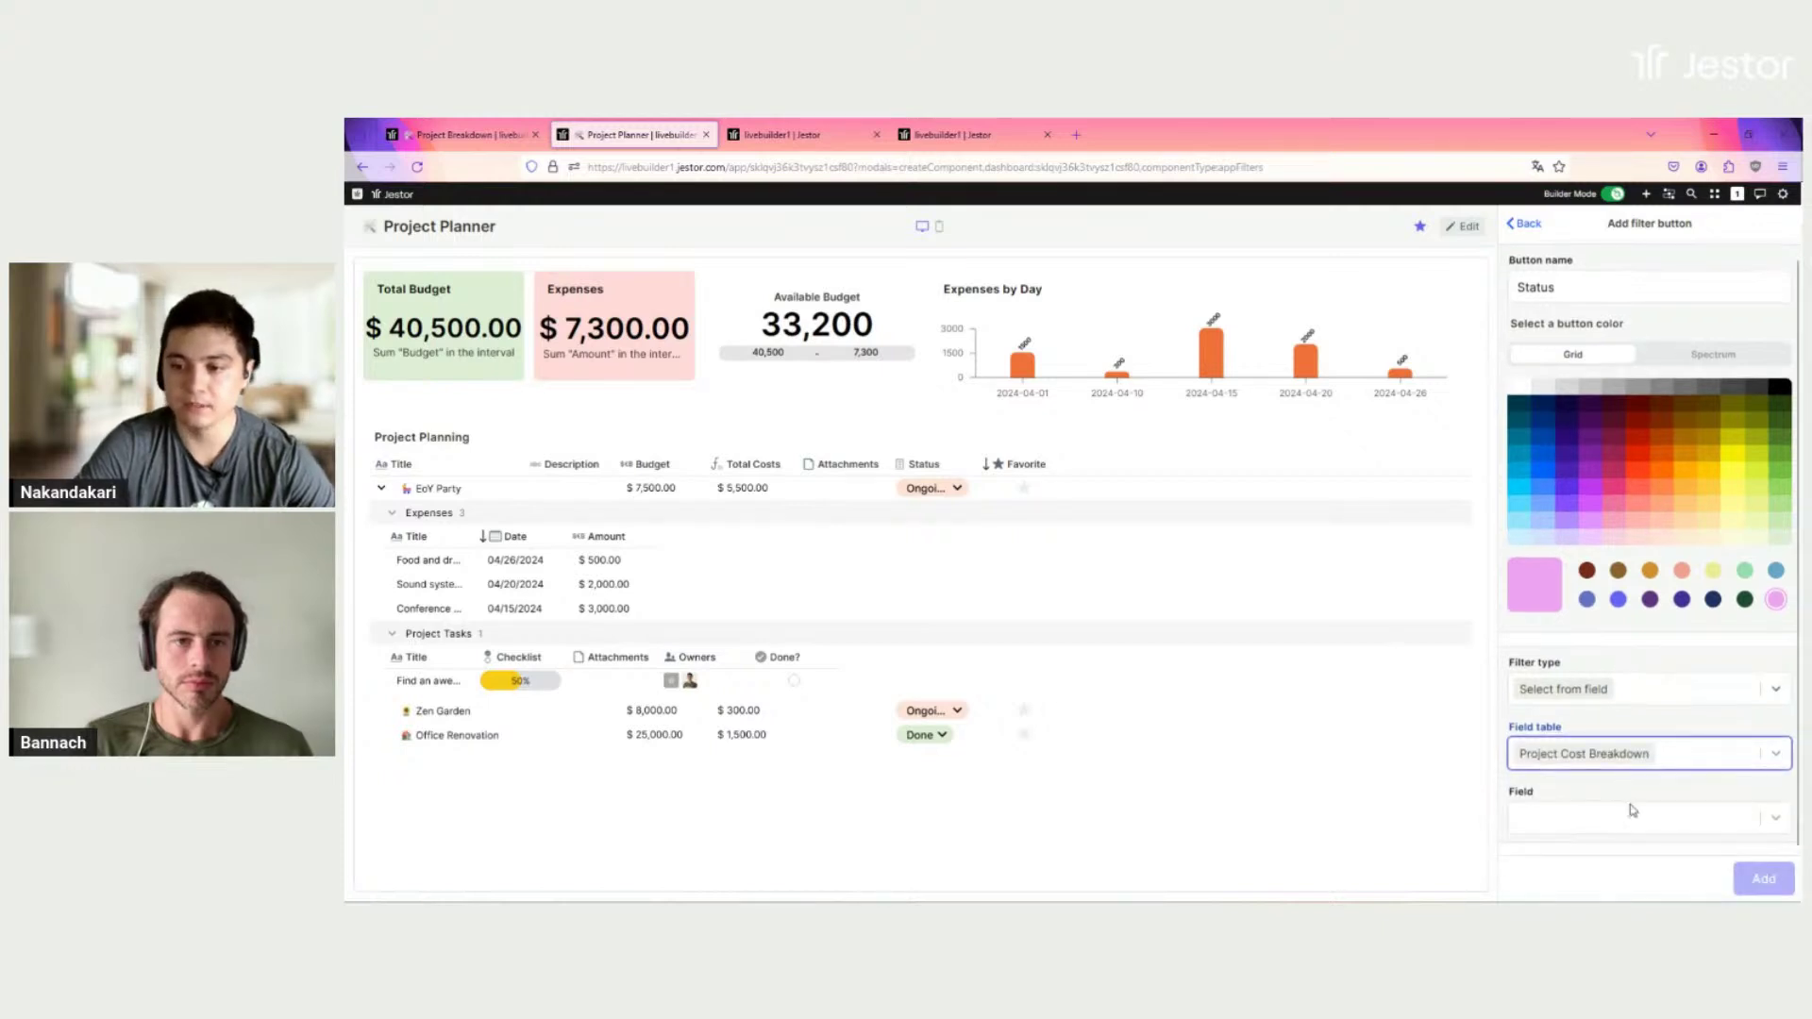
left_click(1635, 822)
left_click(1557, 852)
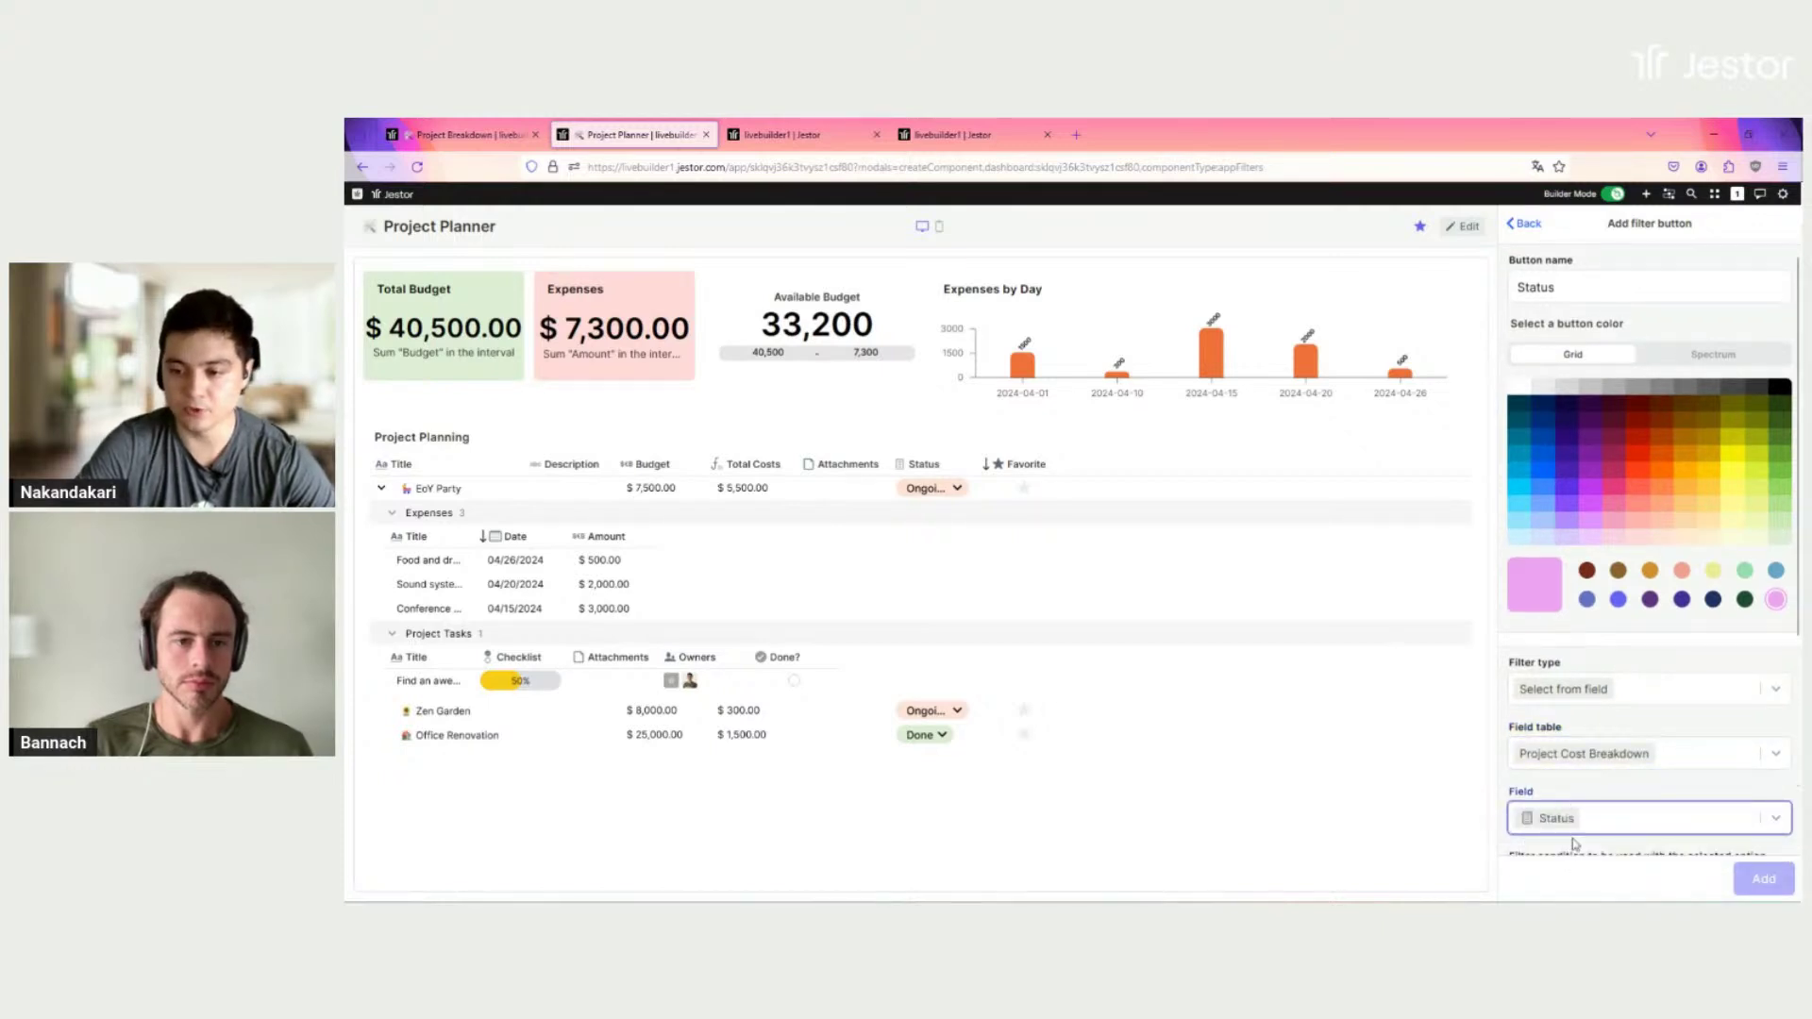
Step: Apply the Status filter to the Status field of the Project Planning block, add it, and change its button color to white
scroll(1576, 692, "down", 3)
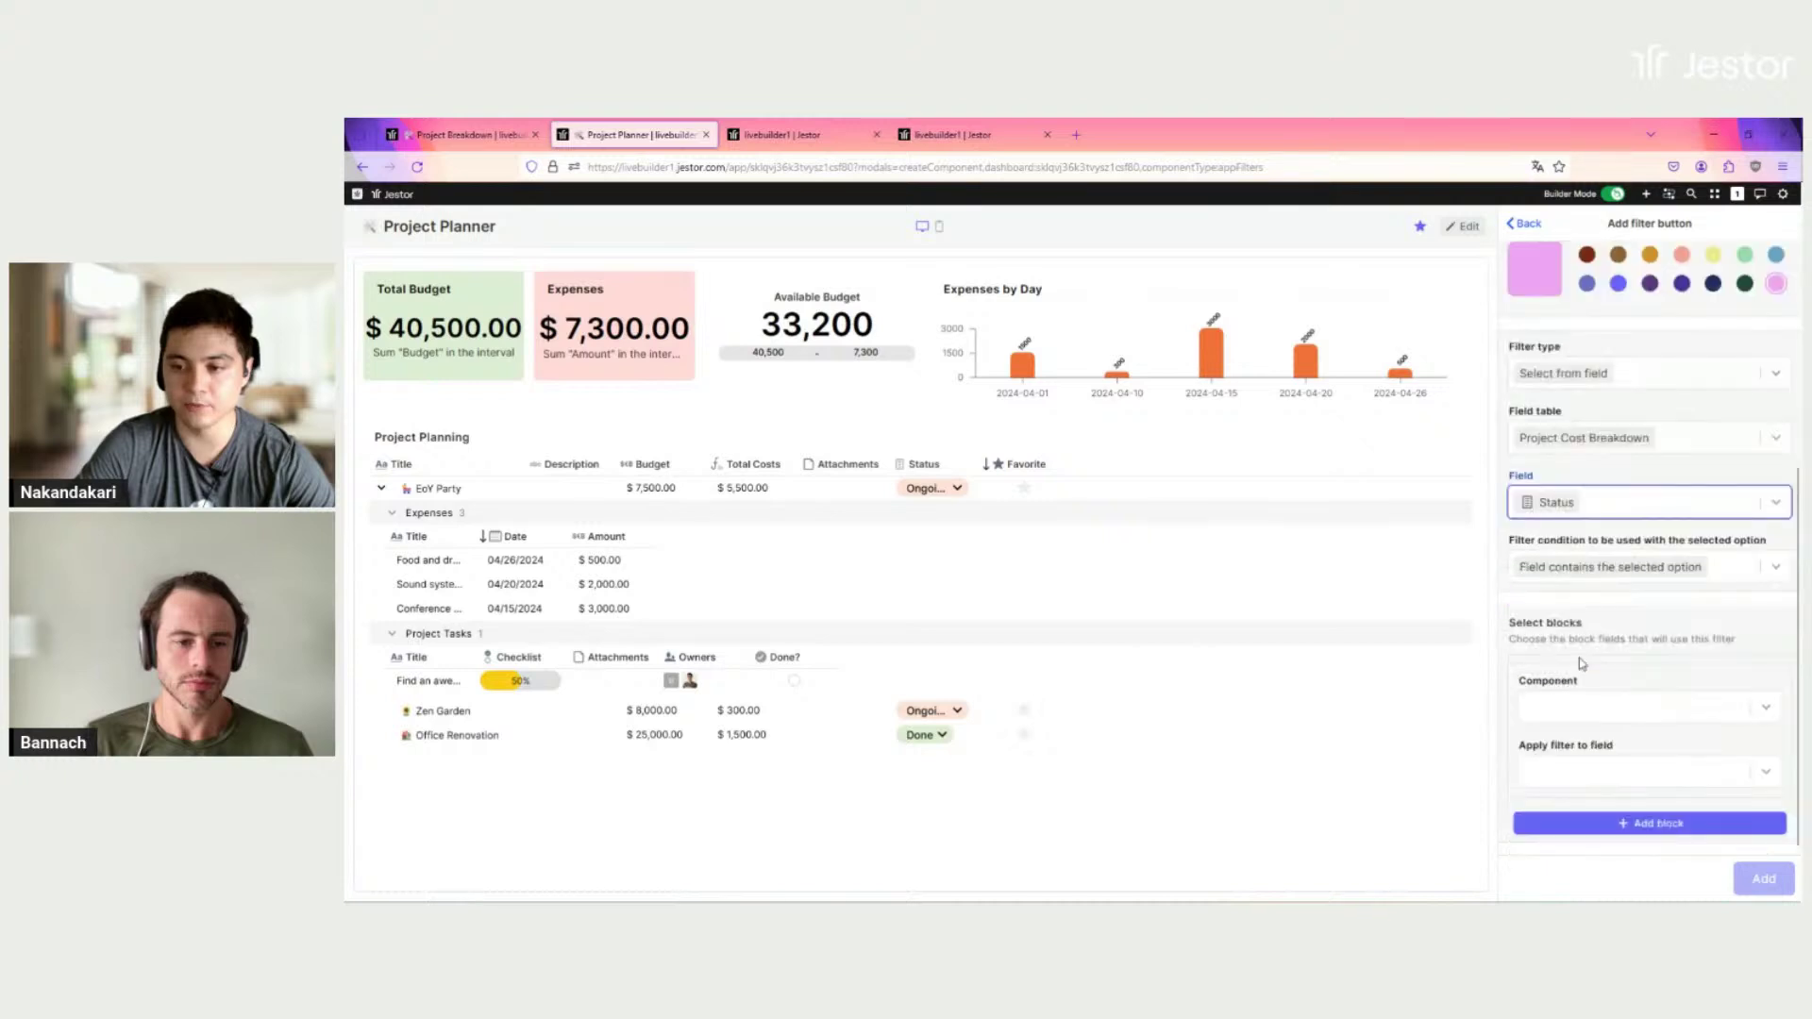
left_click(1659, 717)
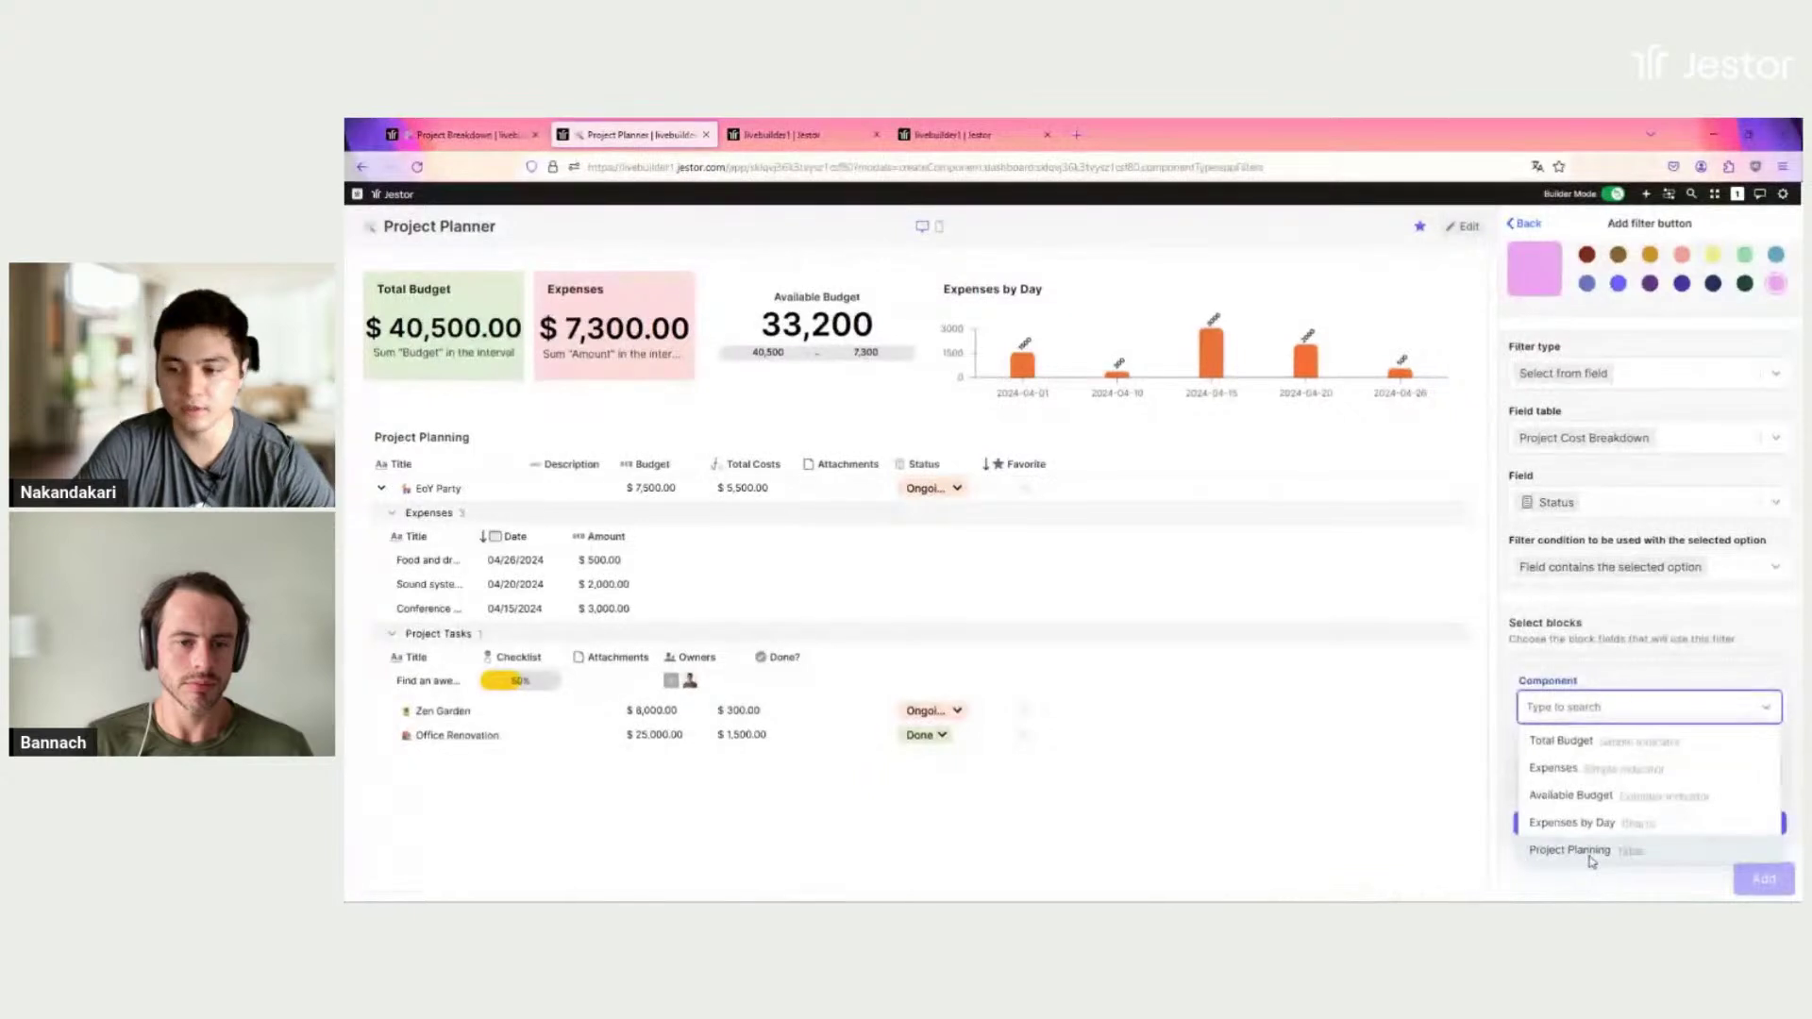
left_click(1589, 854)
left_click(1642, 772)
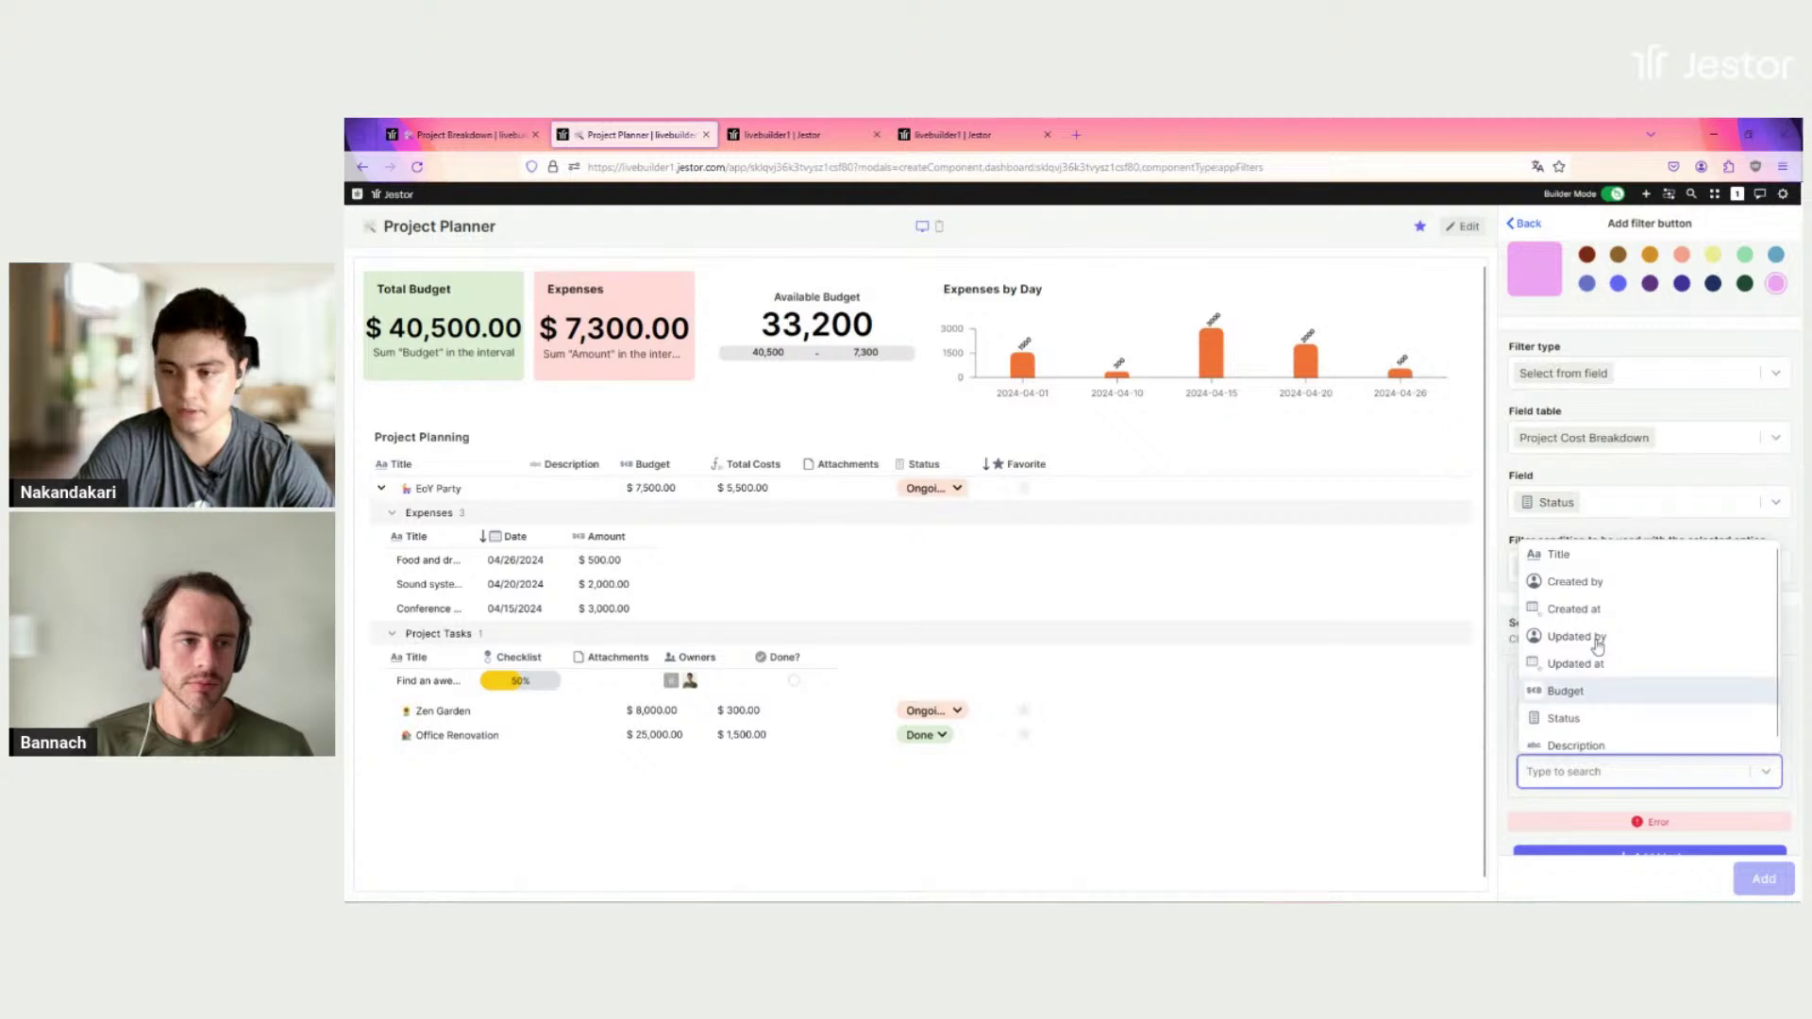
left_click(1593, 718)
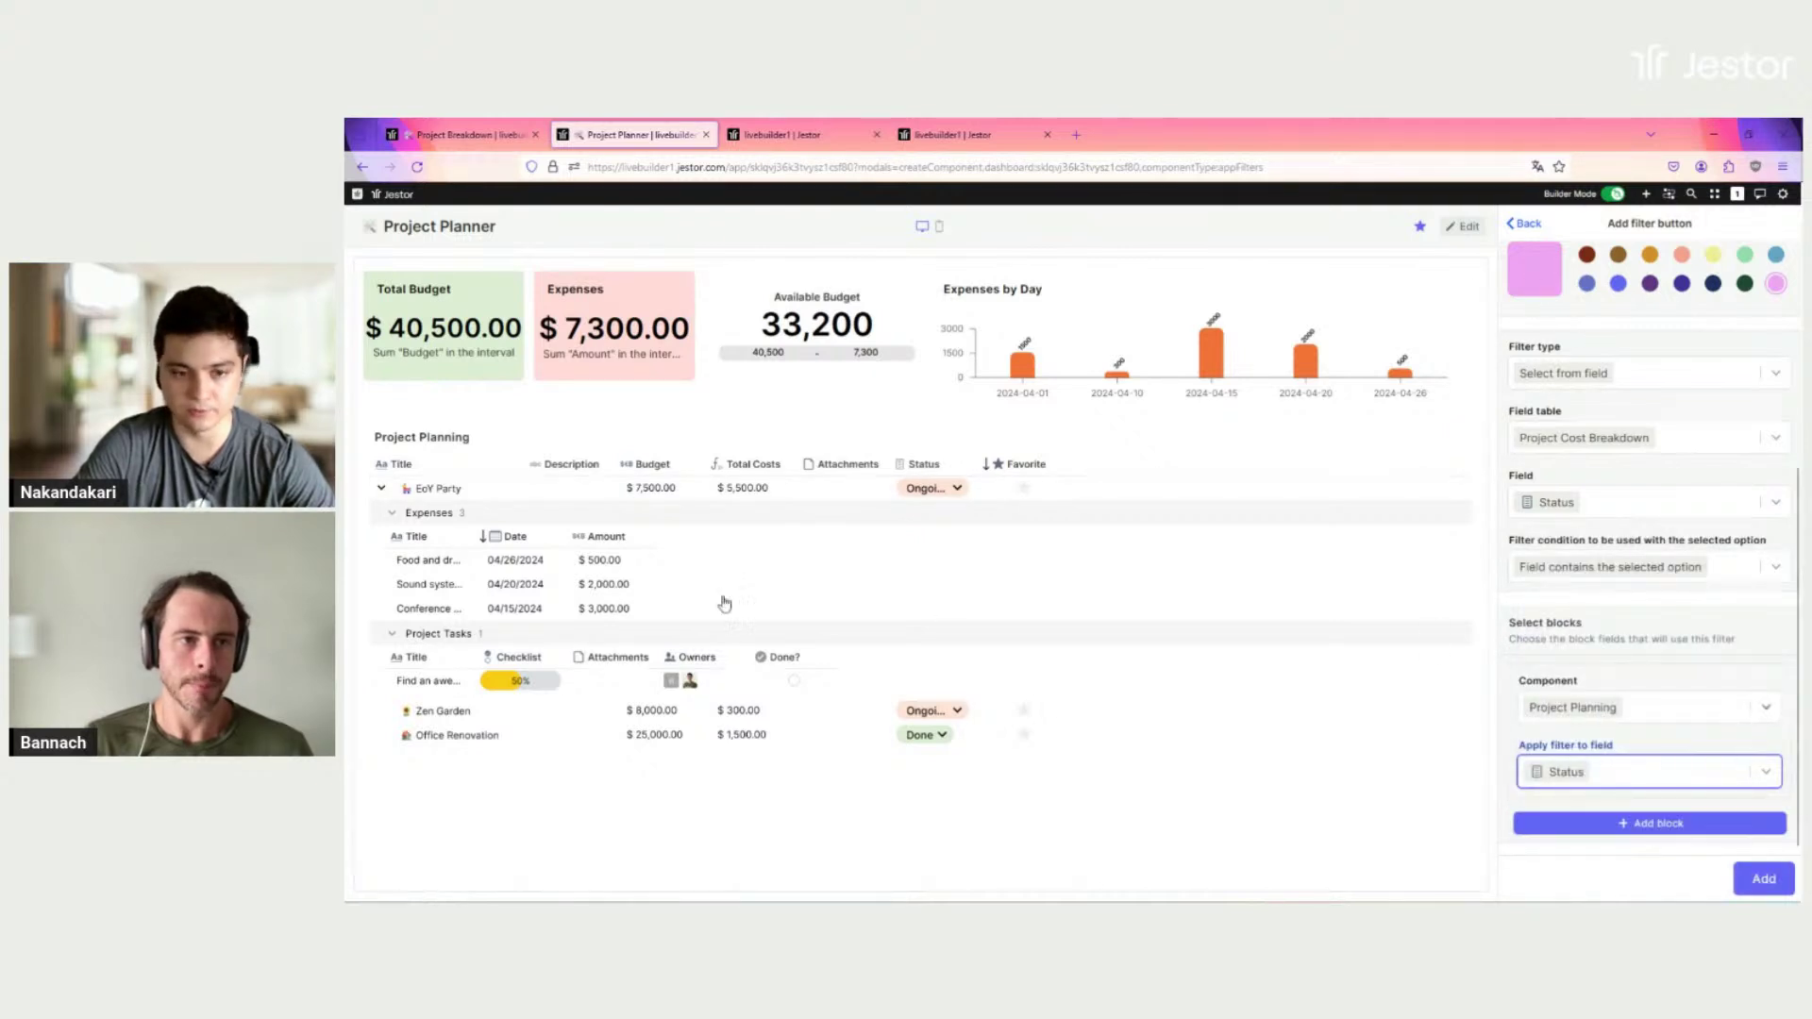
left_click(1764, 879)
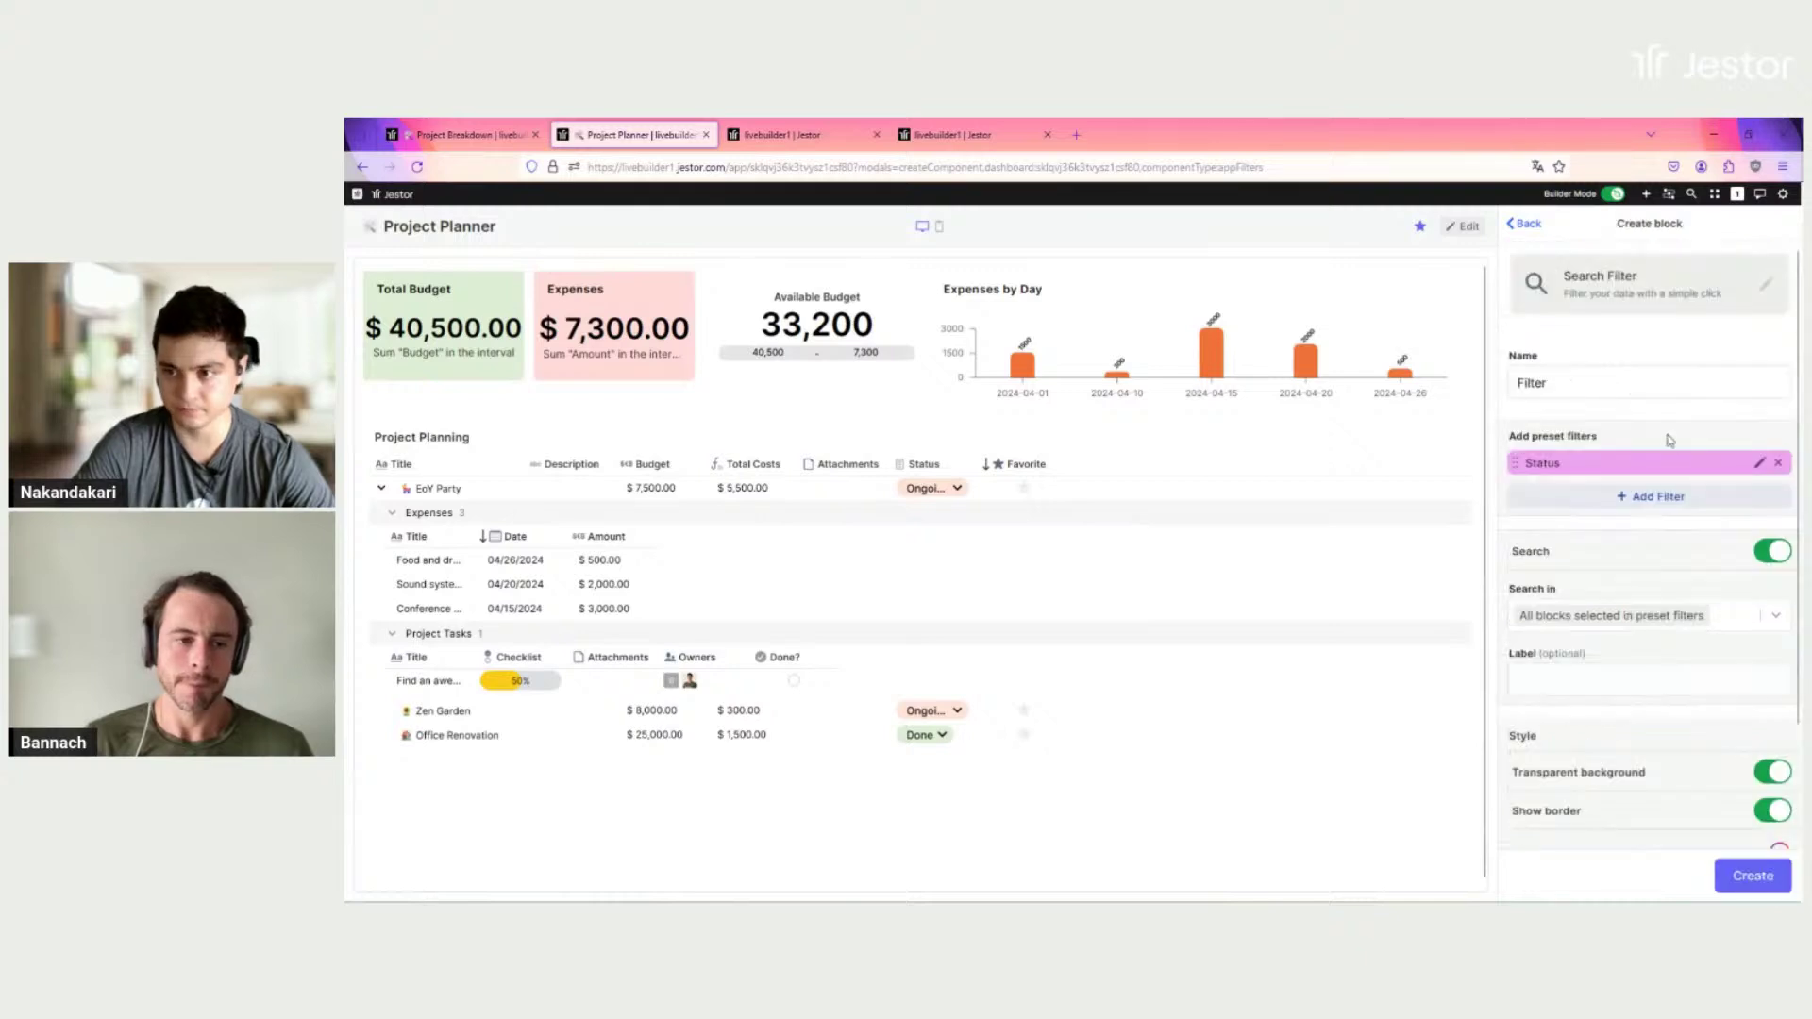
left_click(1761, 464)
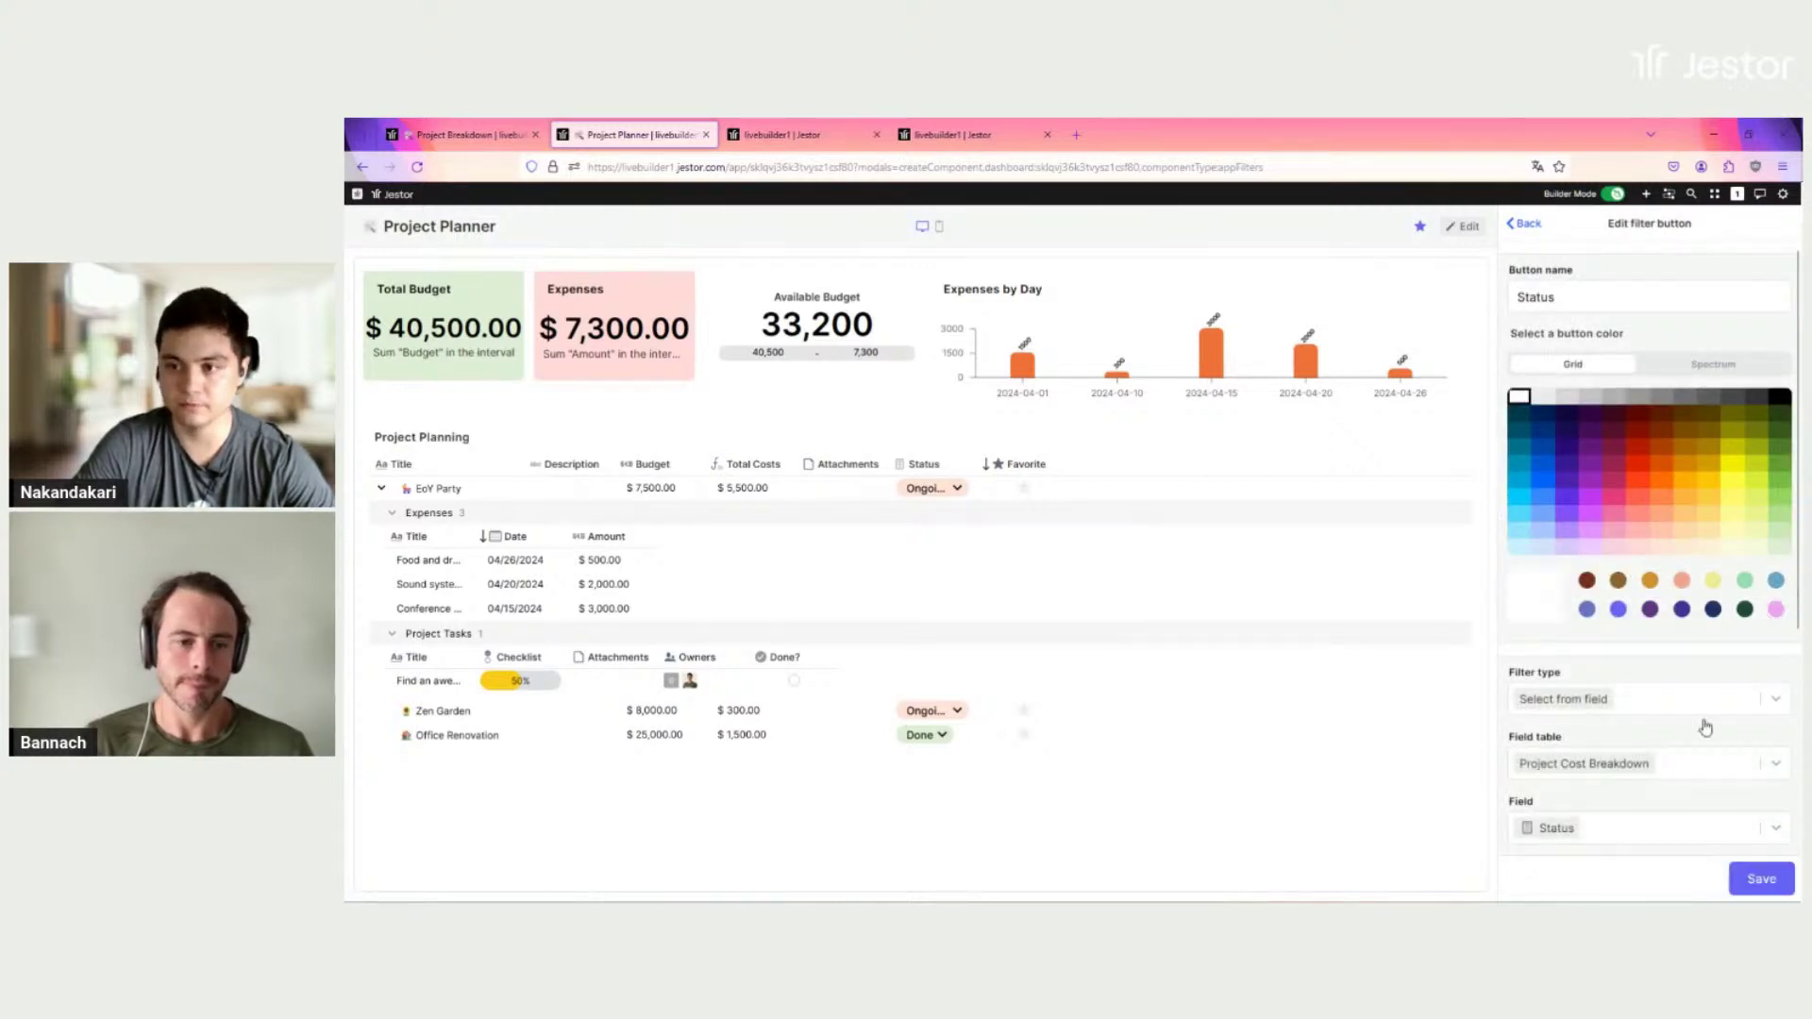
left_click(1761, 880)
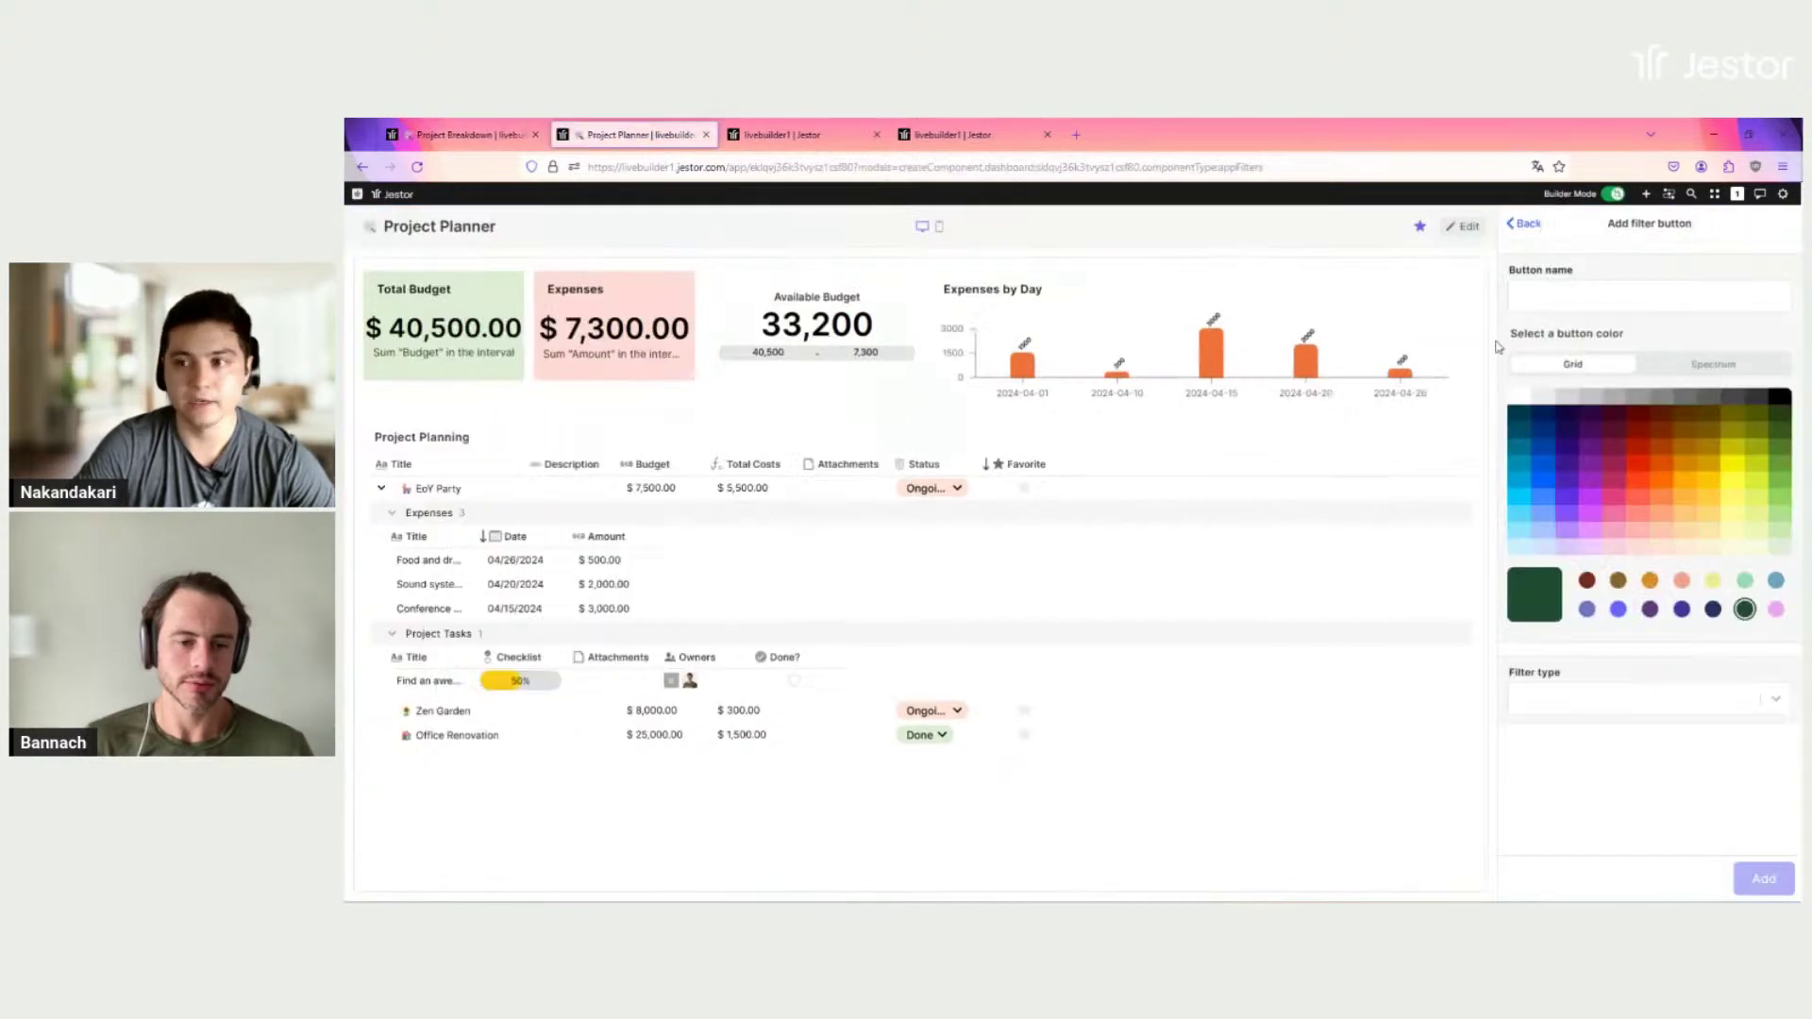
Step: Define a pale yellow preset filter button named "Favorite" of type Checkbox with the condition It's true (checked)
left_click(1614, 307)
type("Favorite")
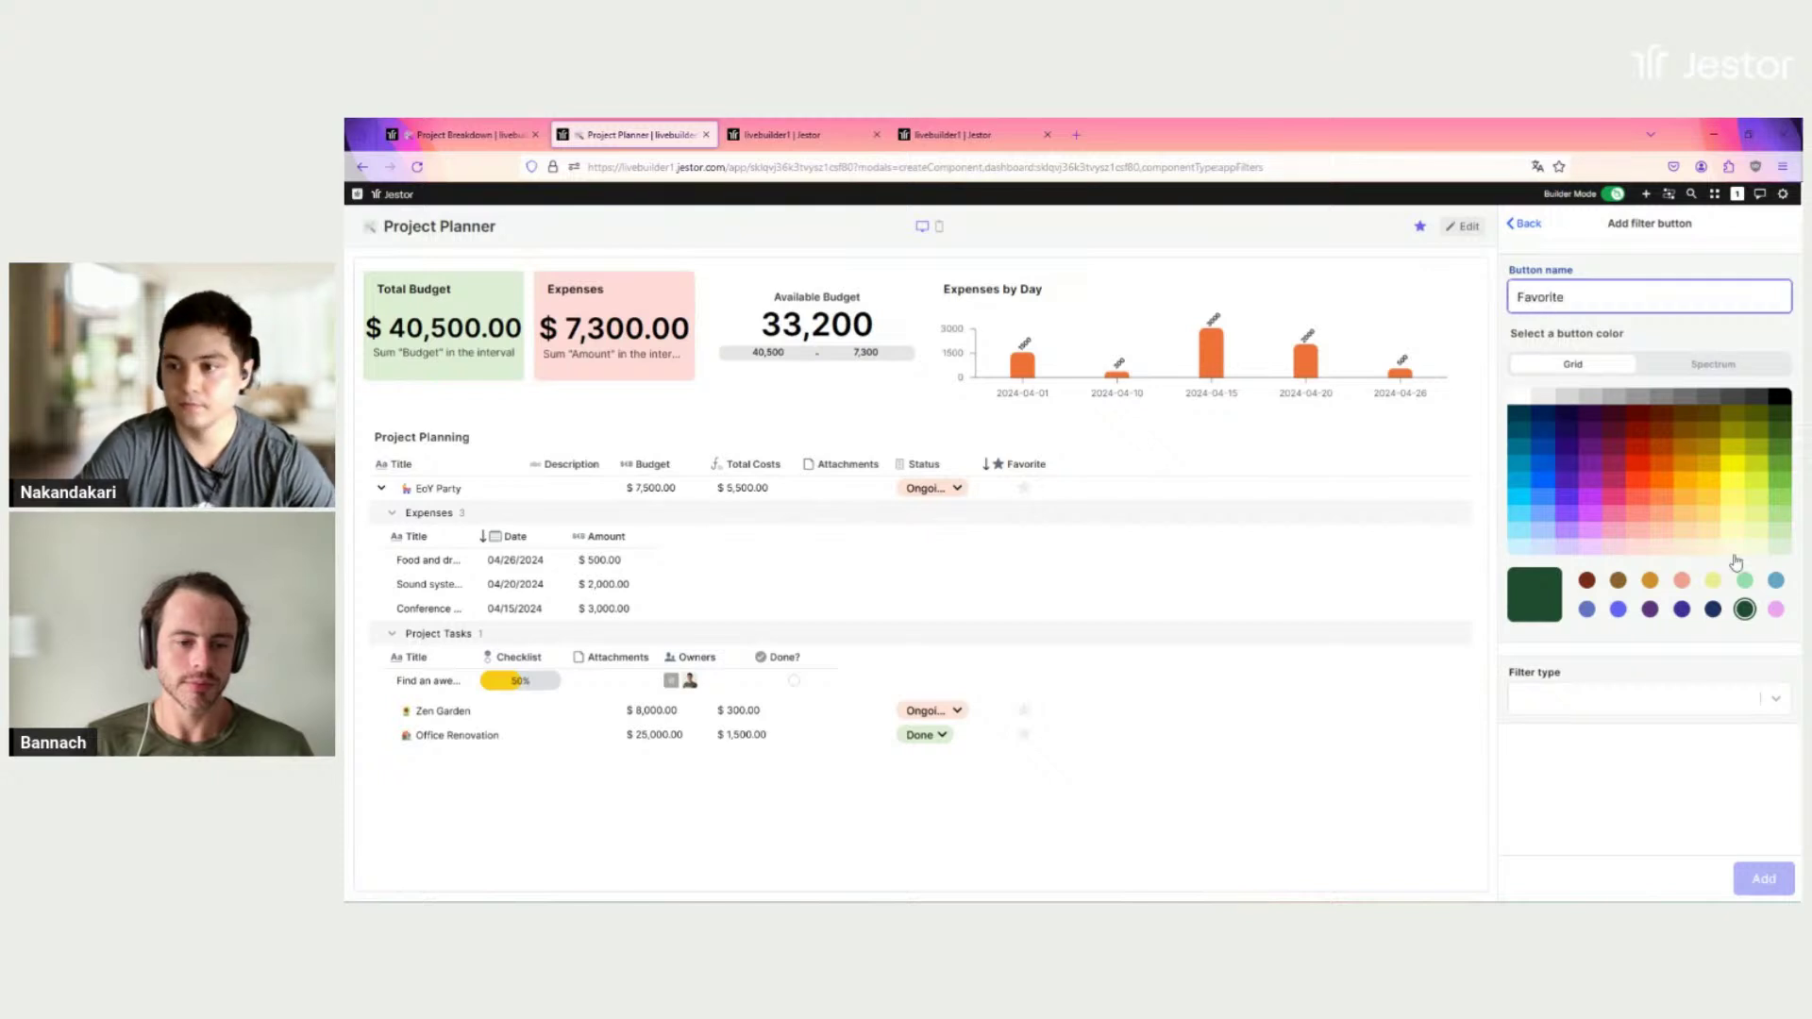
left_click(1733, 547)
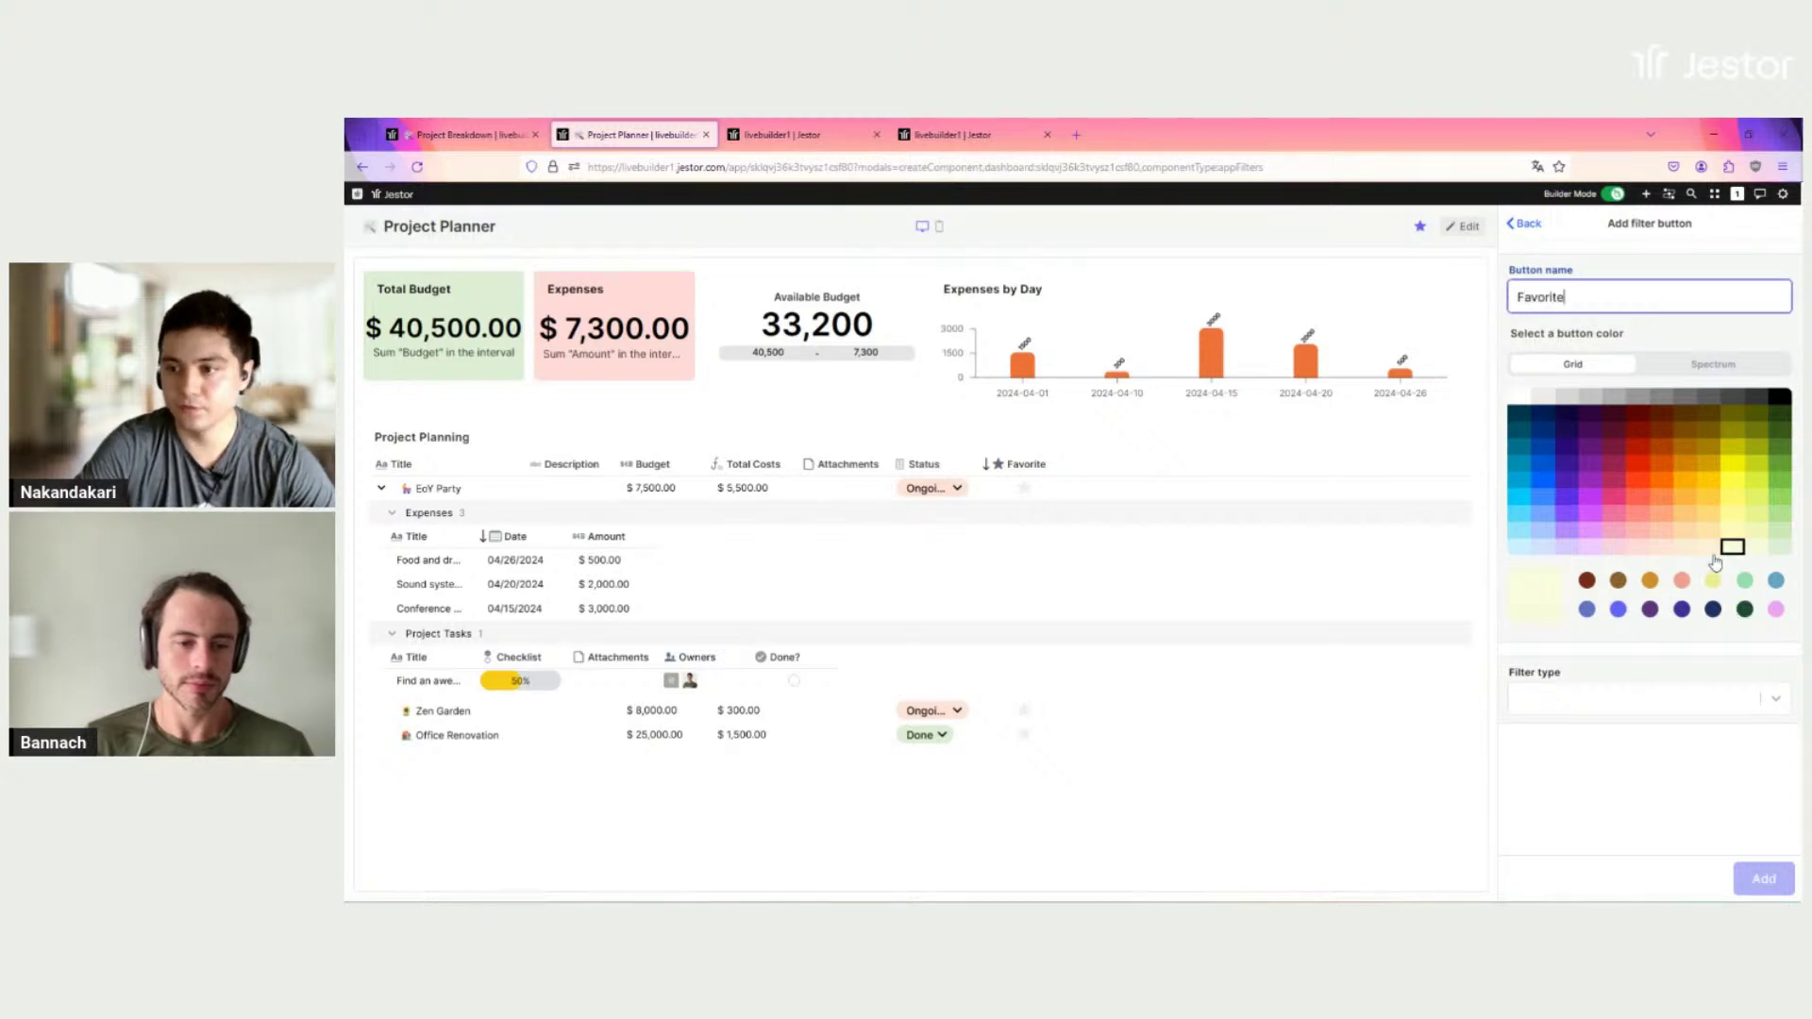
left_click(1631, 699)
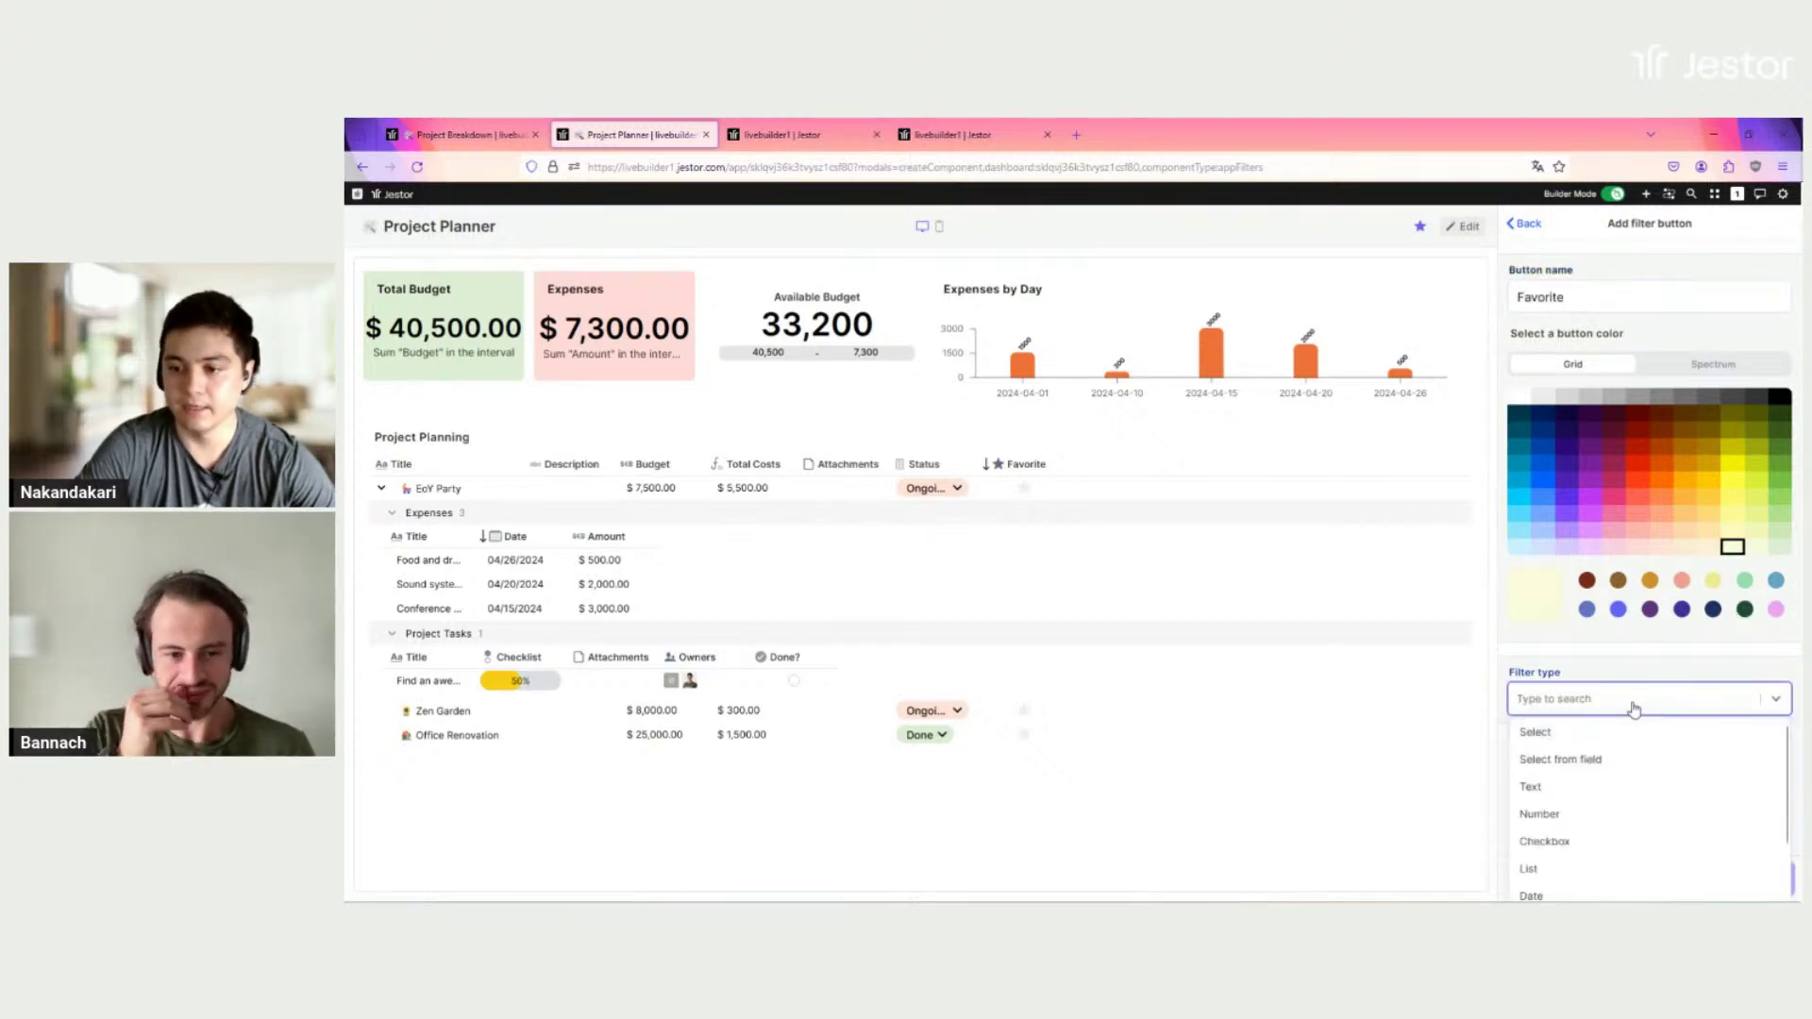
left_click(1581, 842)
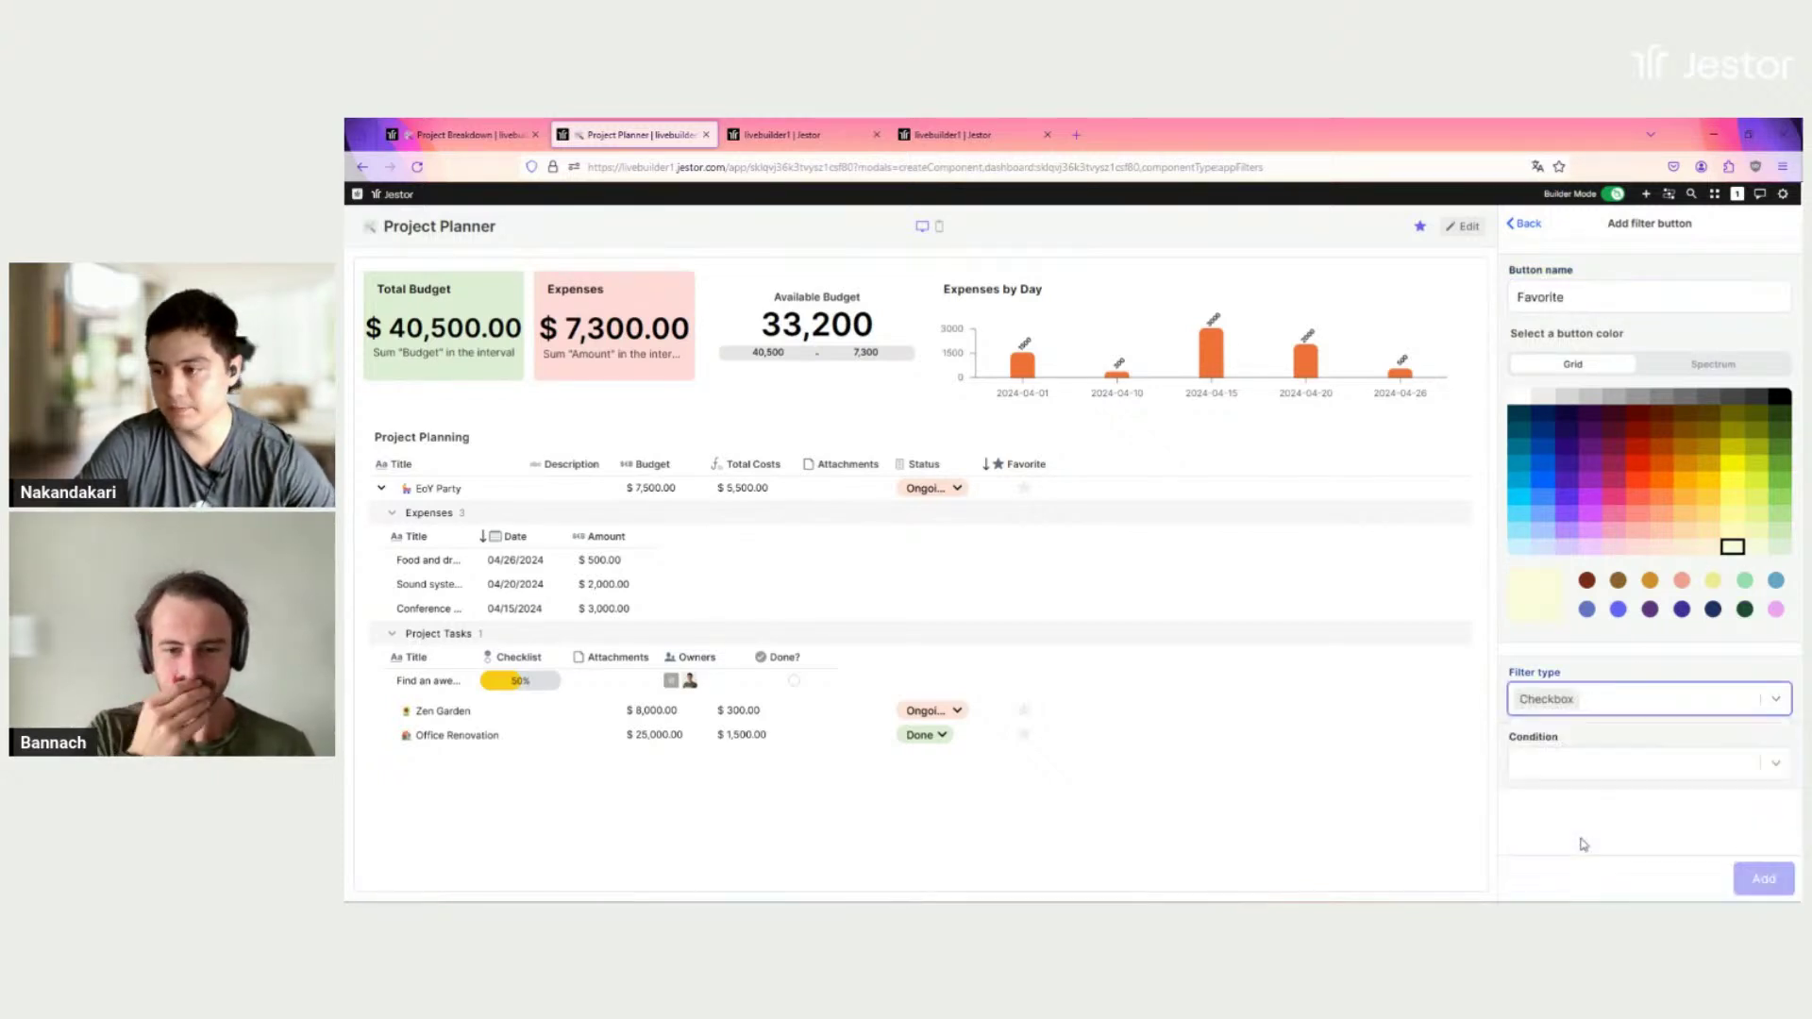
left_click(1631, 764)
left_click(1571, 800)
scroll(1594, 660, "down", 2)
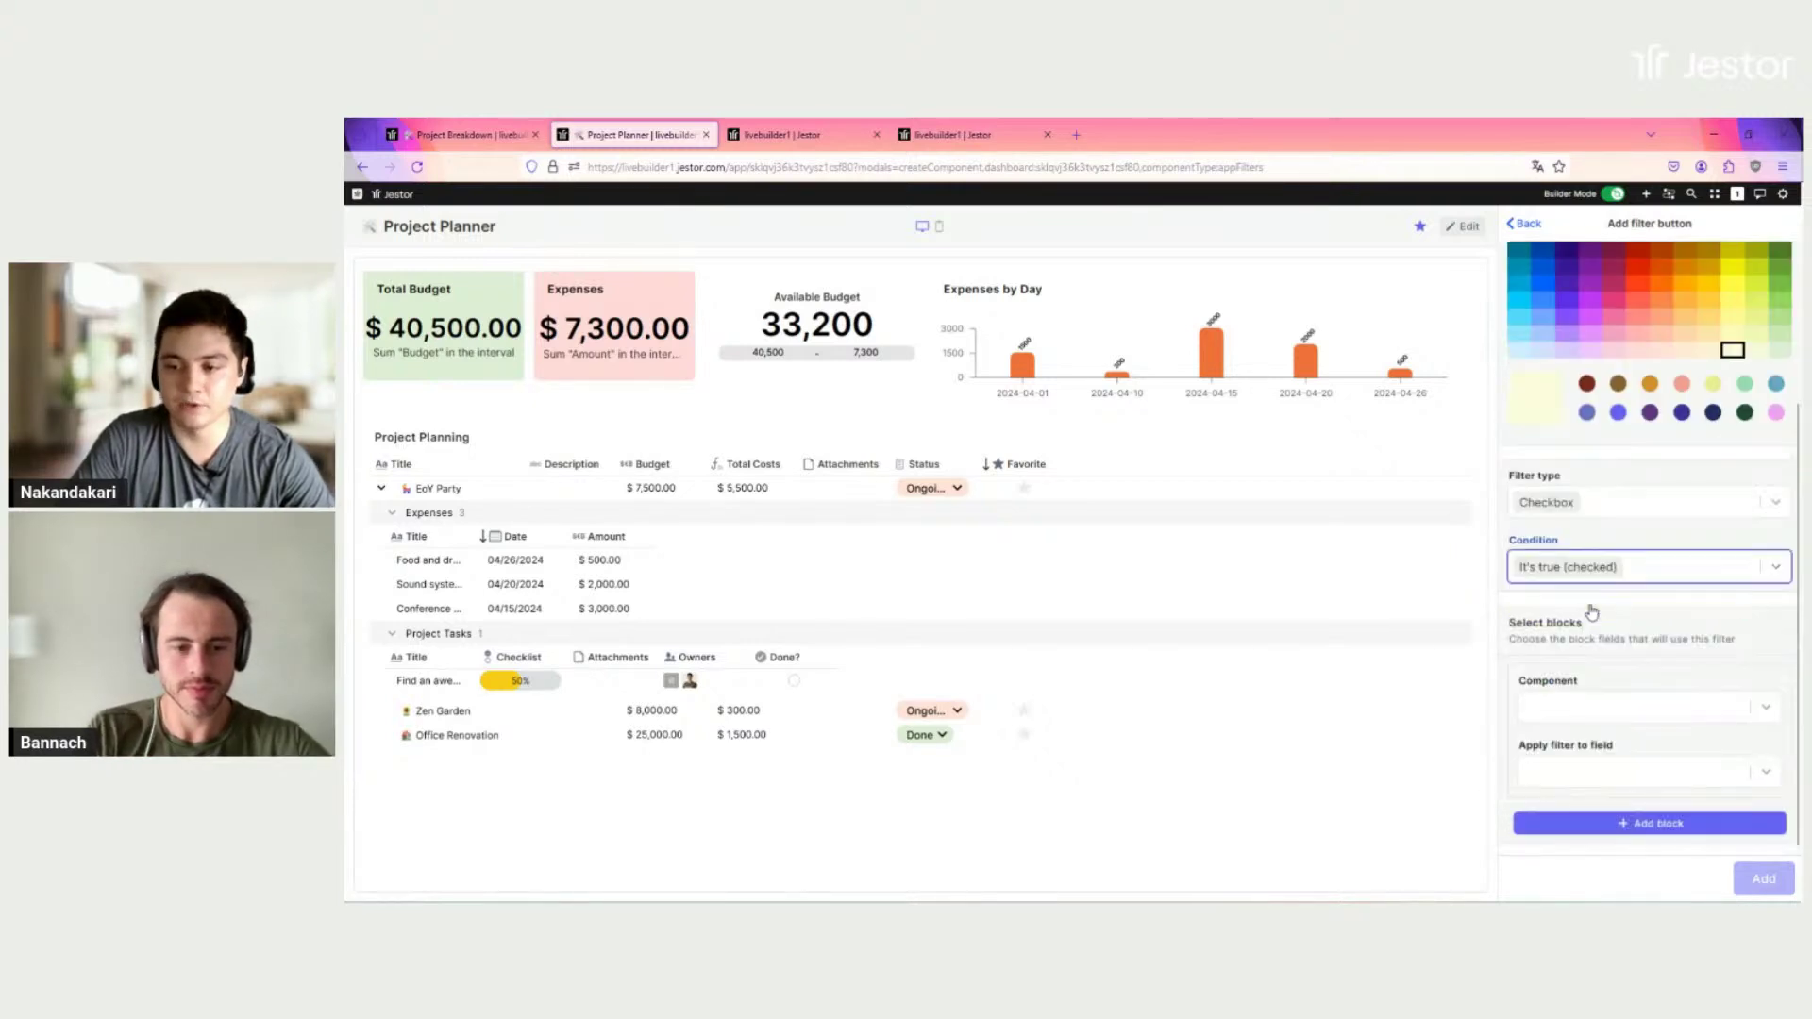
Step: Apply the Favorite filter to the Favorite field of the Project Planning block and add it
left_click(1609, 710)
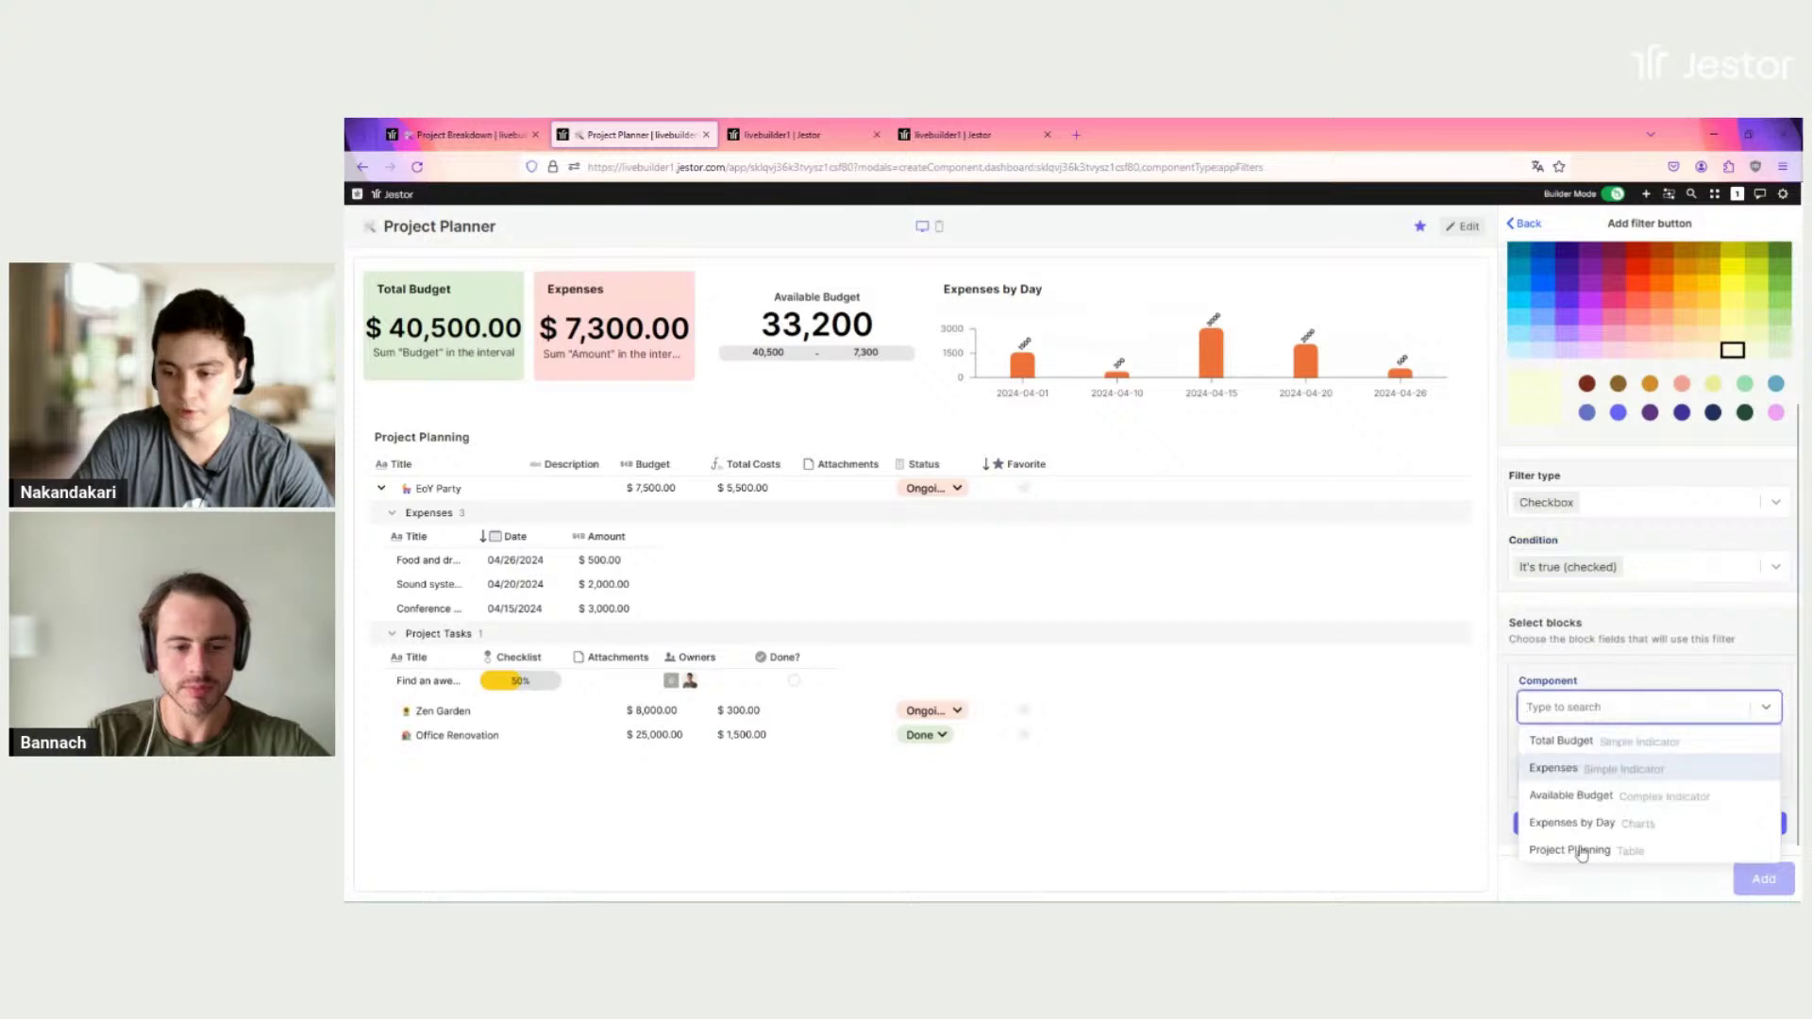
left_click(1567, 848)
left_click(1587, 772)
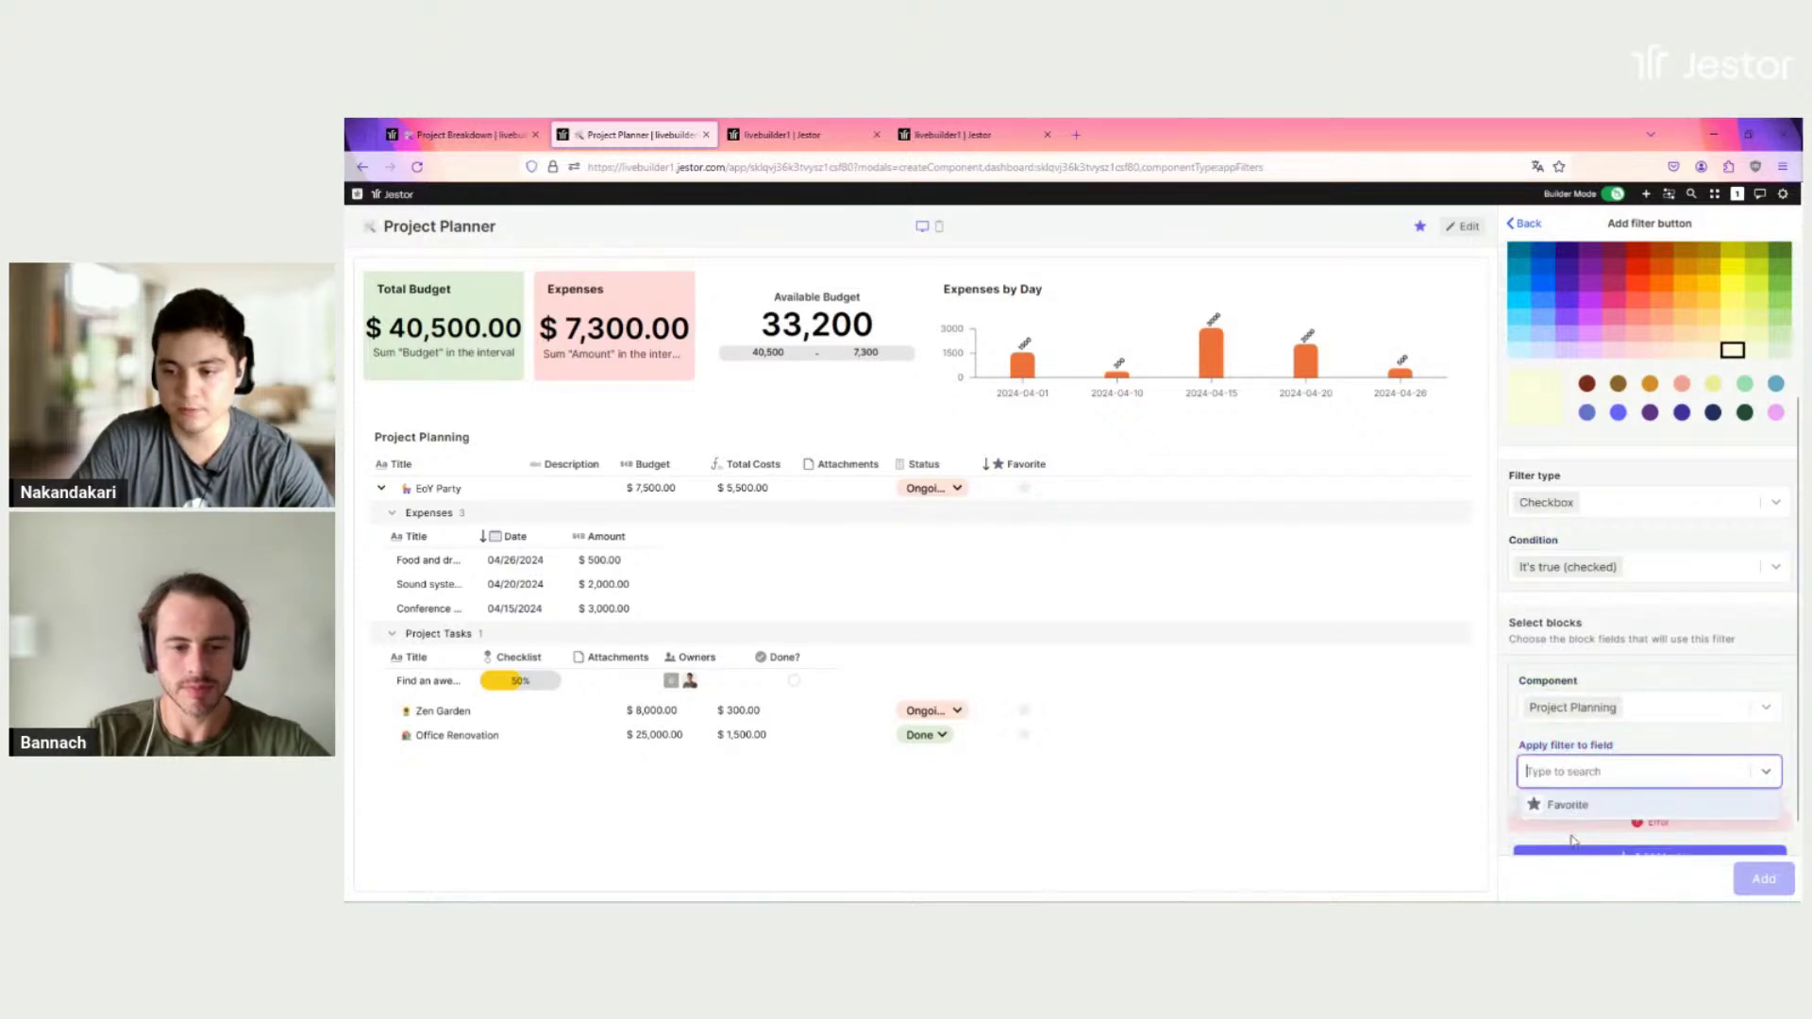
left_click(1569, 807)
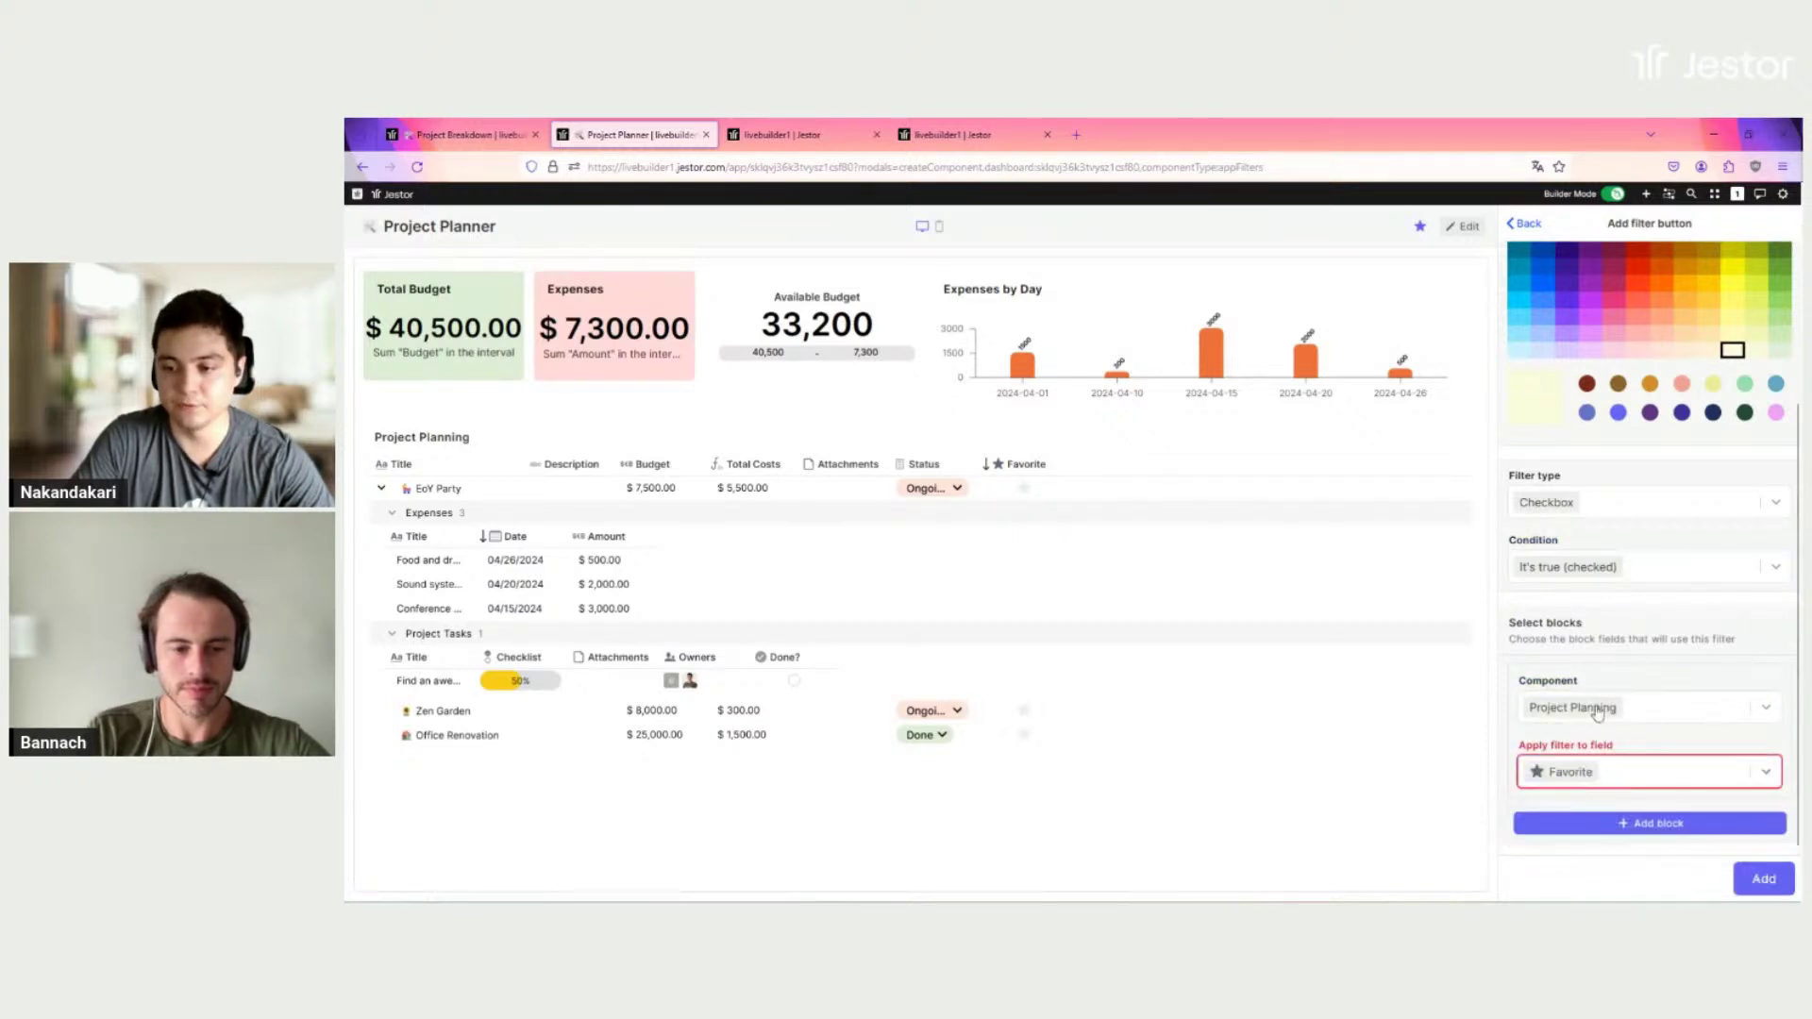
Step: Start another preset filter button named "Project" in white, with the filter type Record ID
left_click(1625, 527)
left_click(1521, 398)
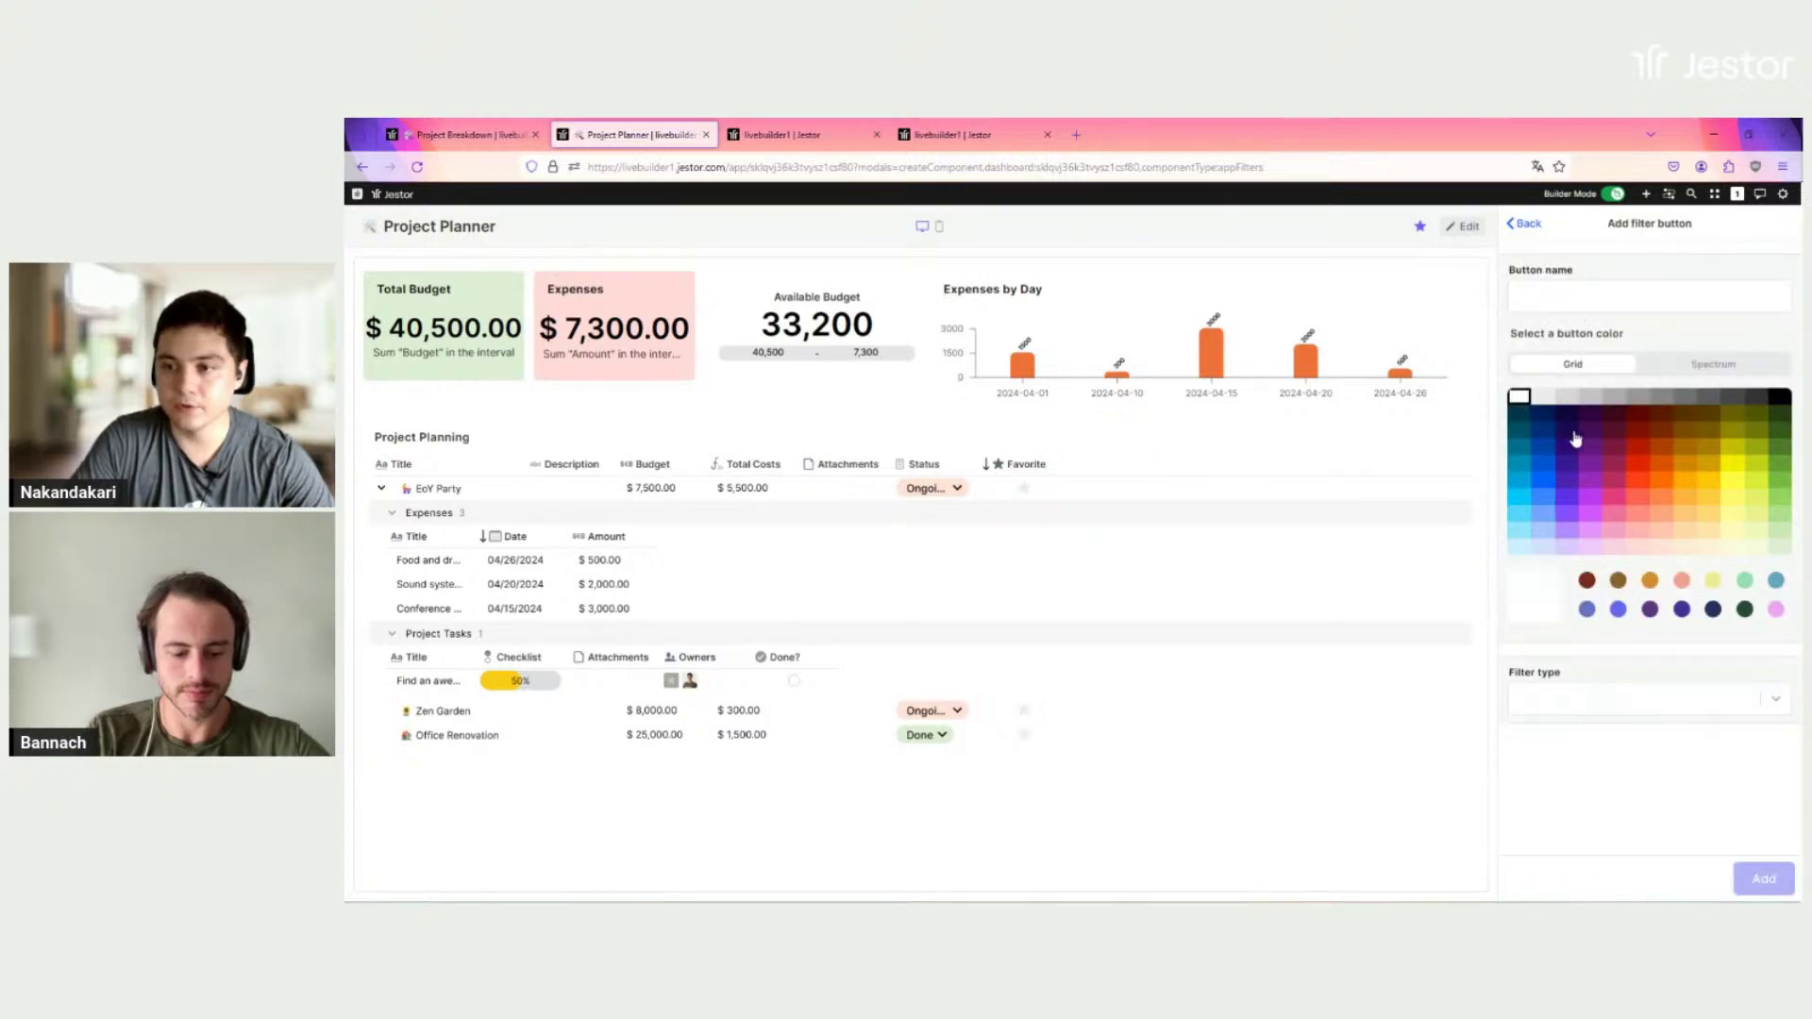
left_click(1589, 300)
type("Project")
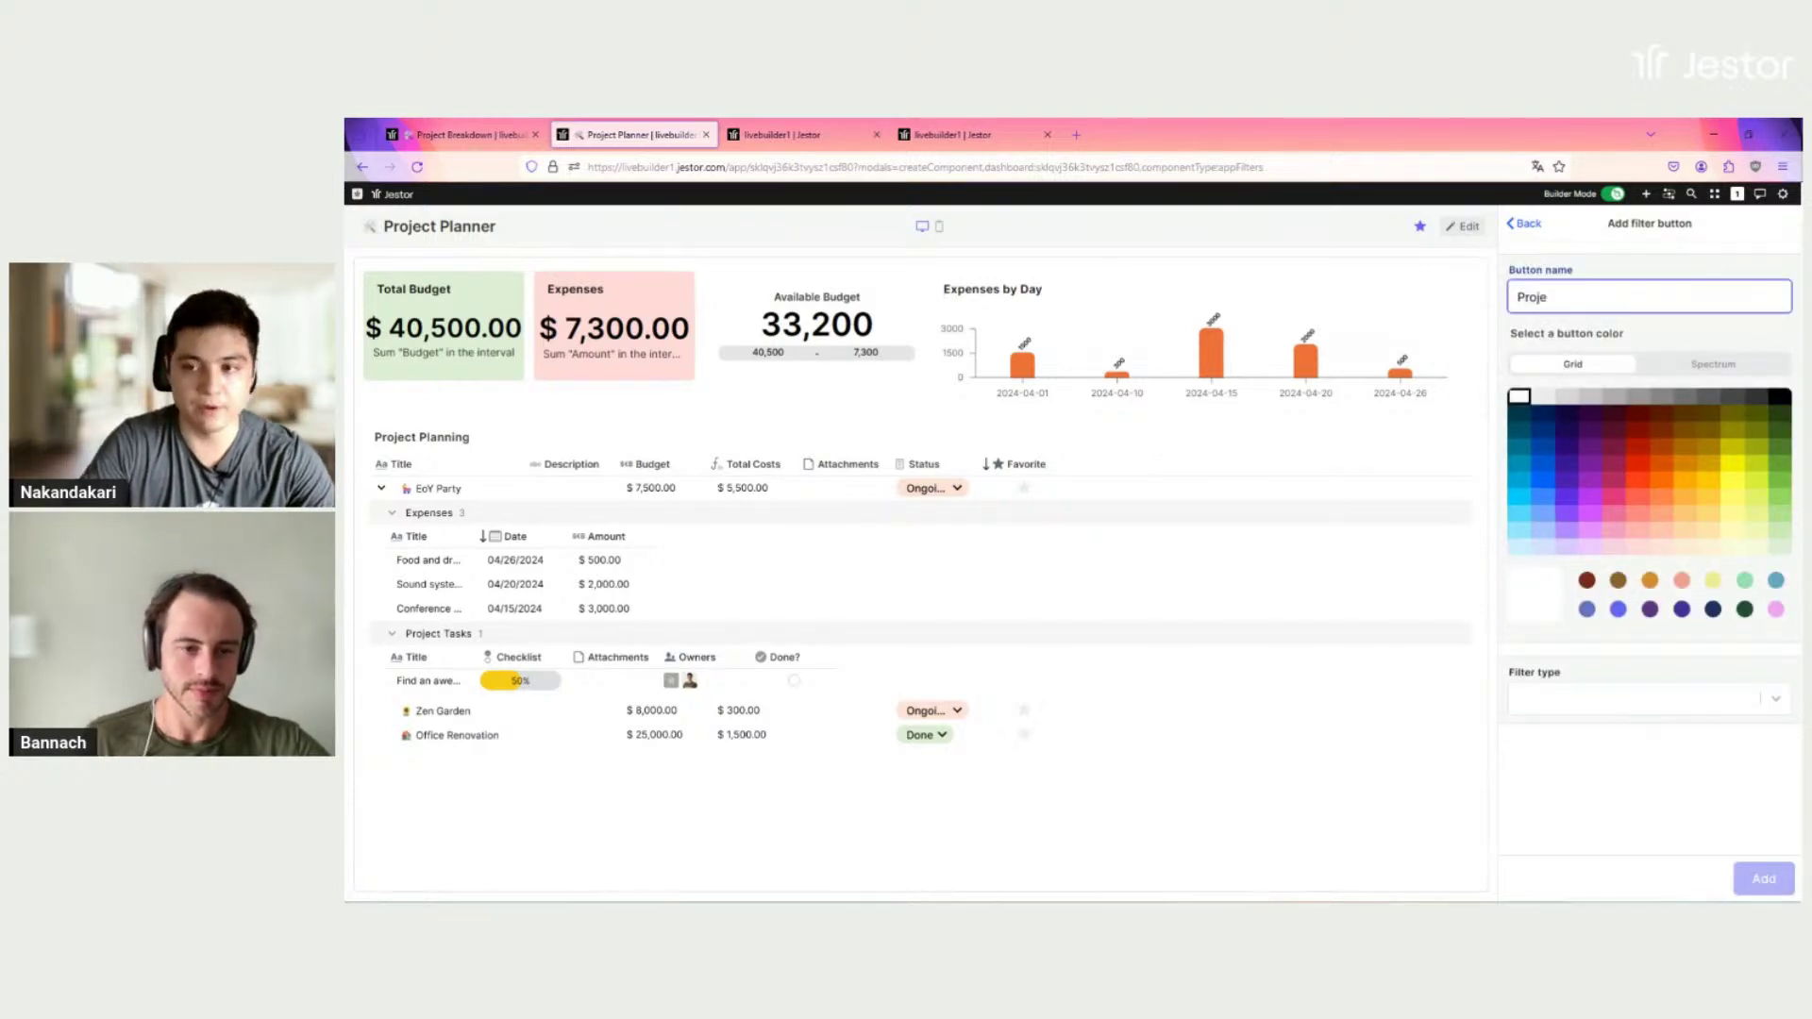
left_click(1634, 702)
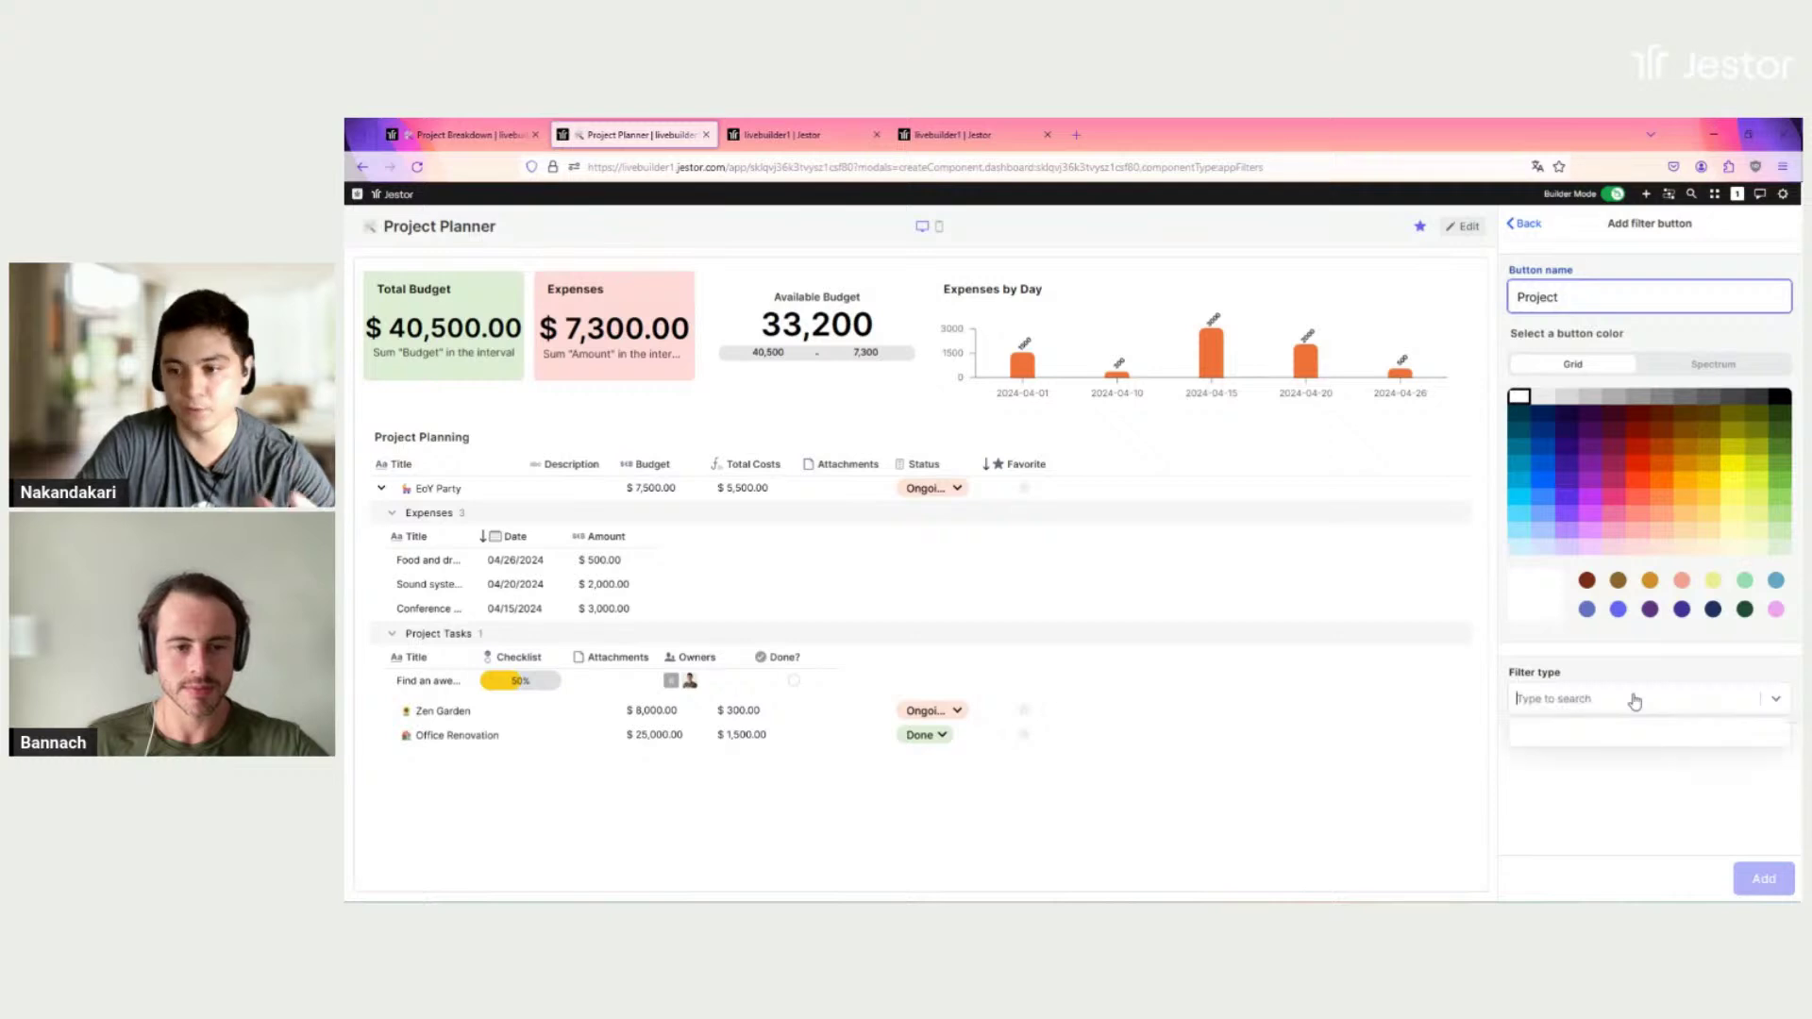
type("pje")
key("BackSpace")
key("BackSpace")
key("BackSpace")
scroll(1664, 580, "down", 2)
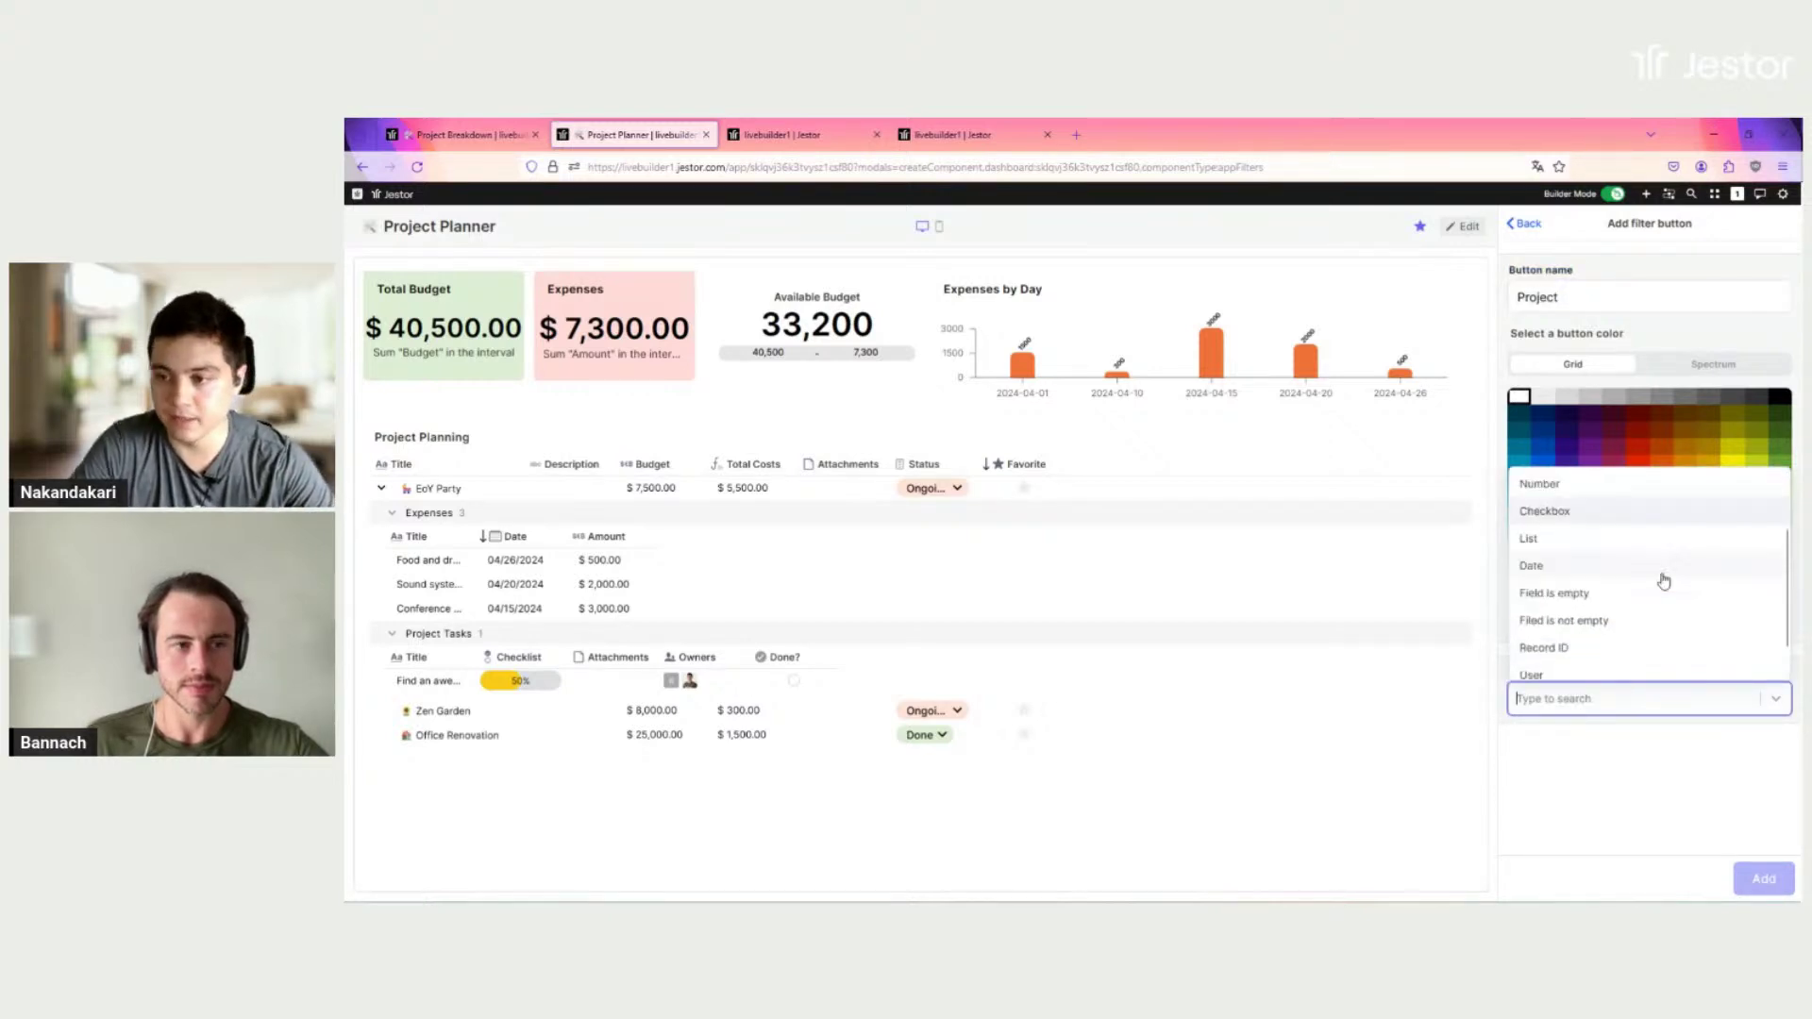
left_click(1565, 637)
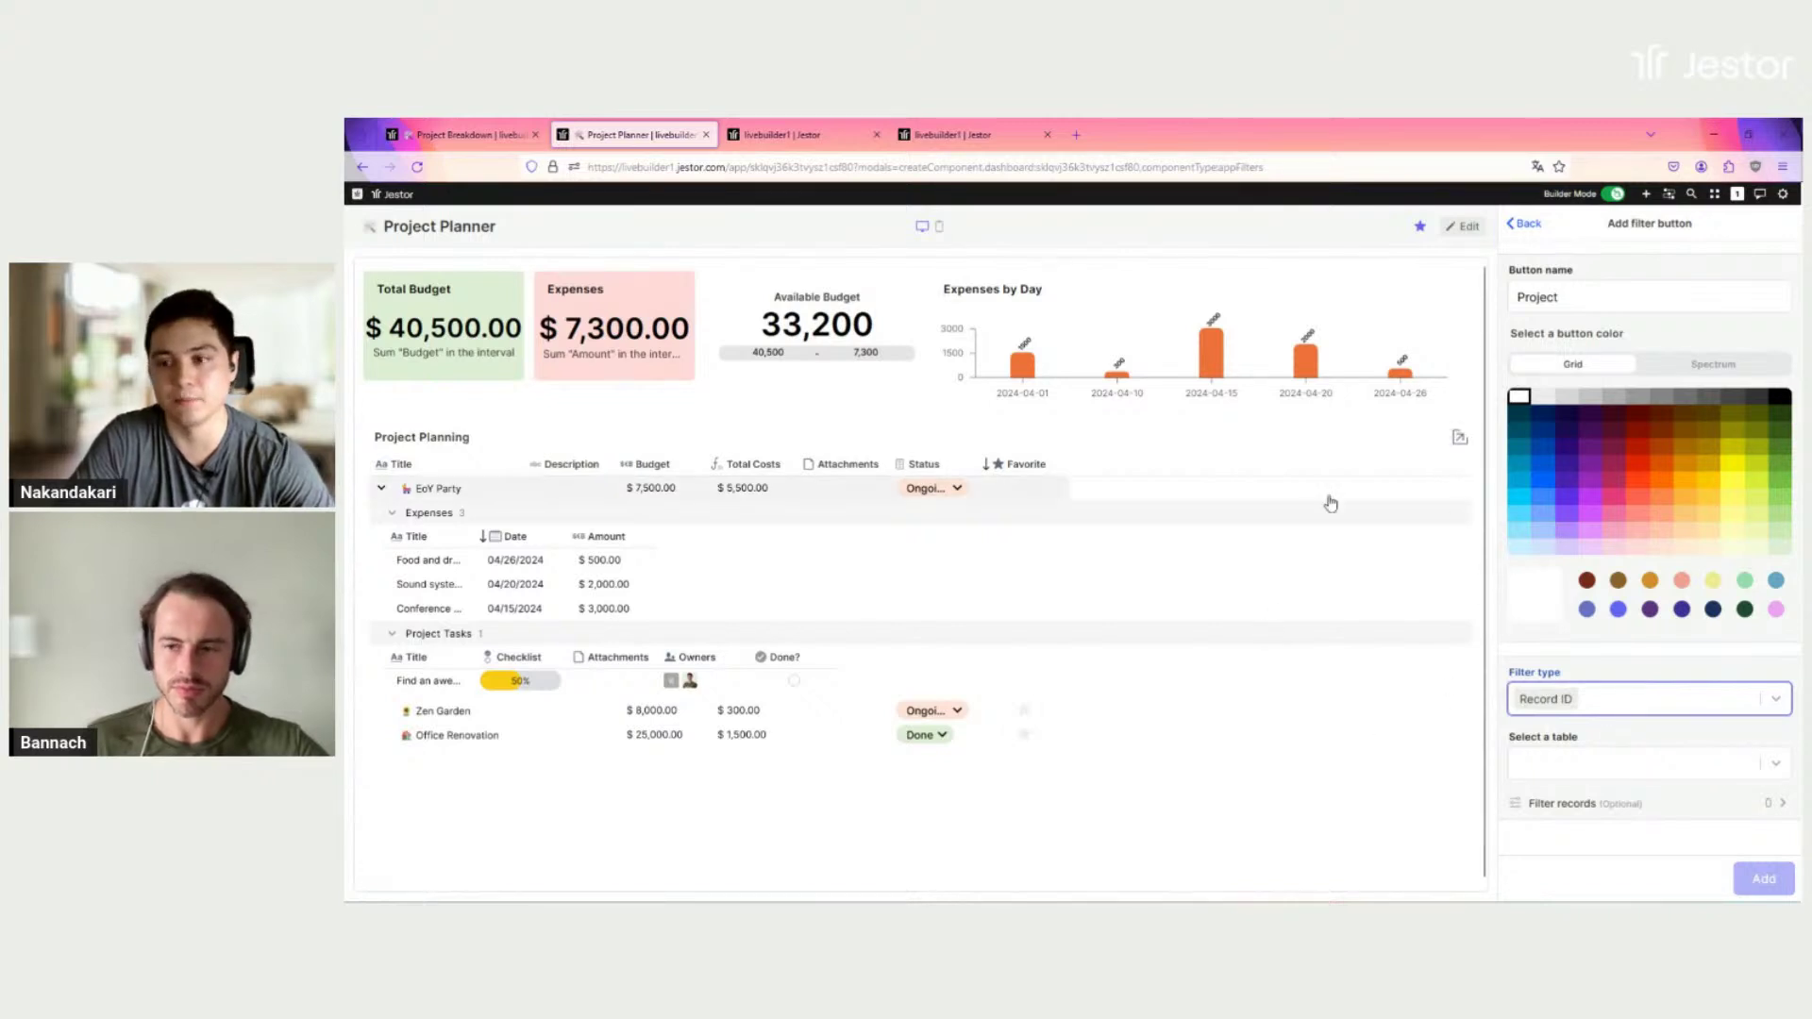
Step: Base the Project filter on the Project Cost Breakdown table, apply it to the Record ID of the Project Planning block, and add it
left_click(1646, 764)
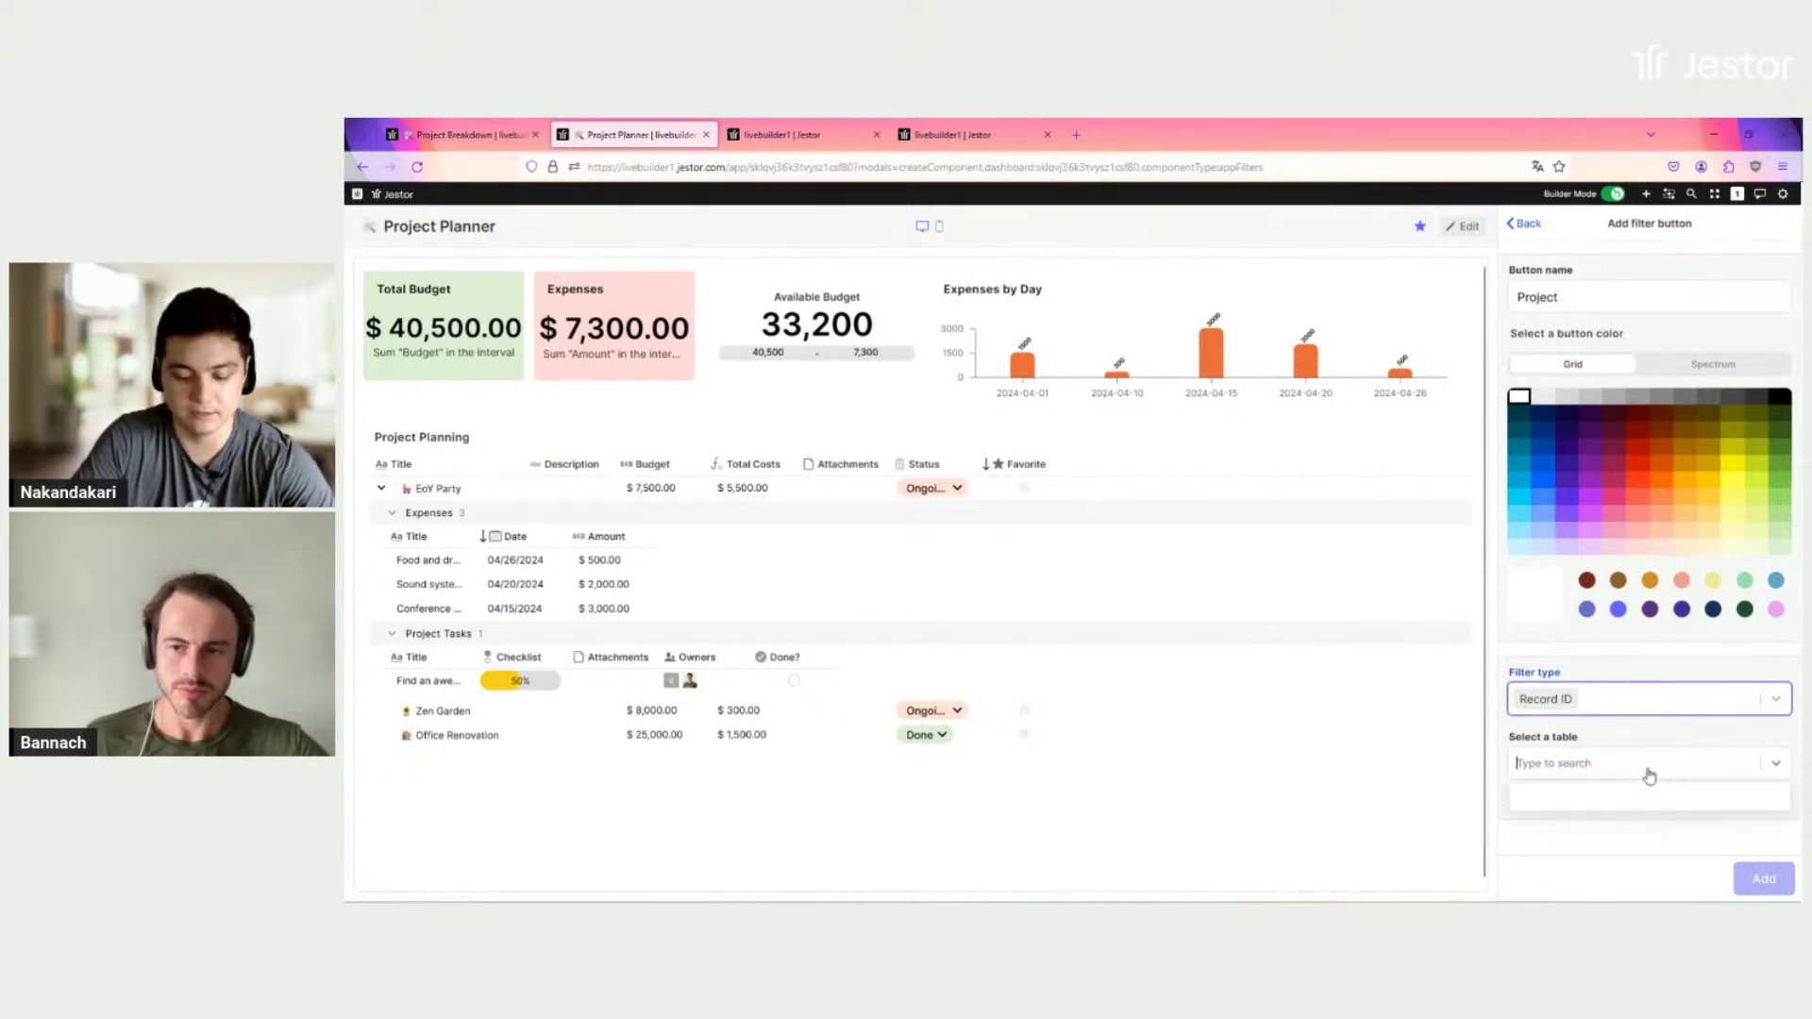
type("proj")
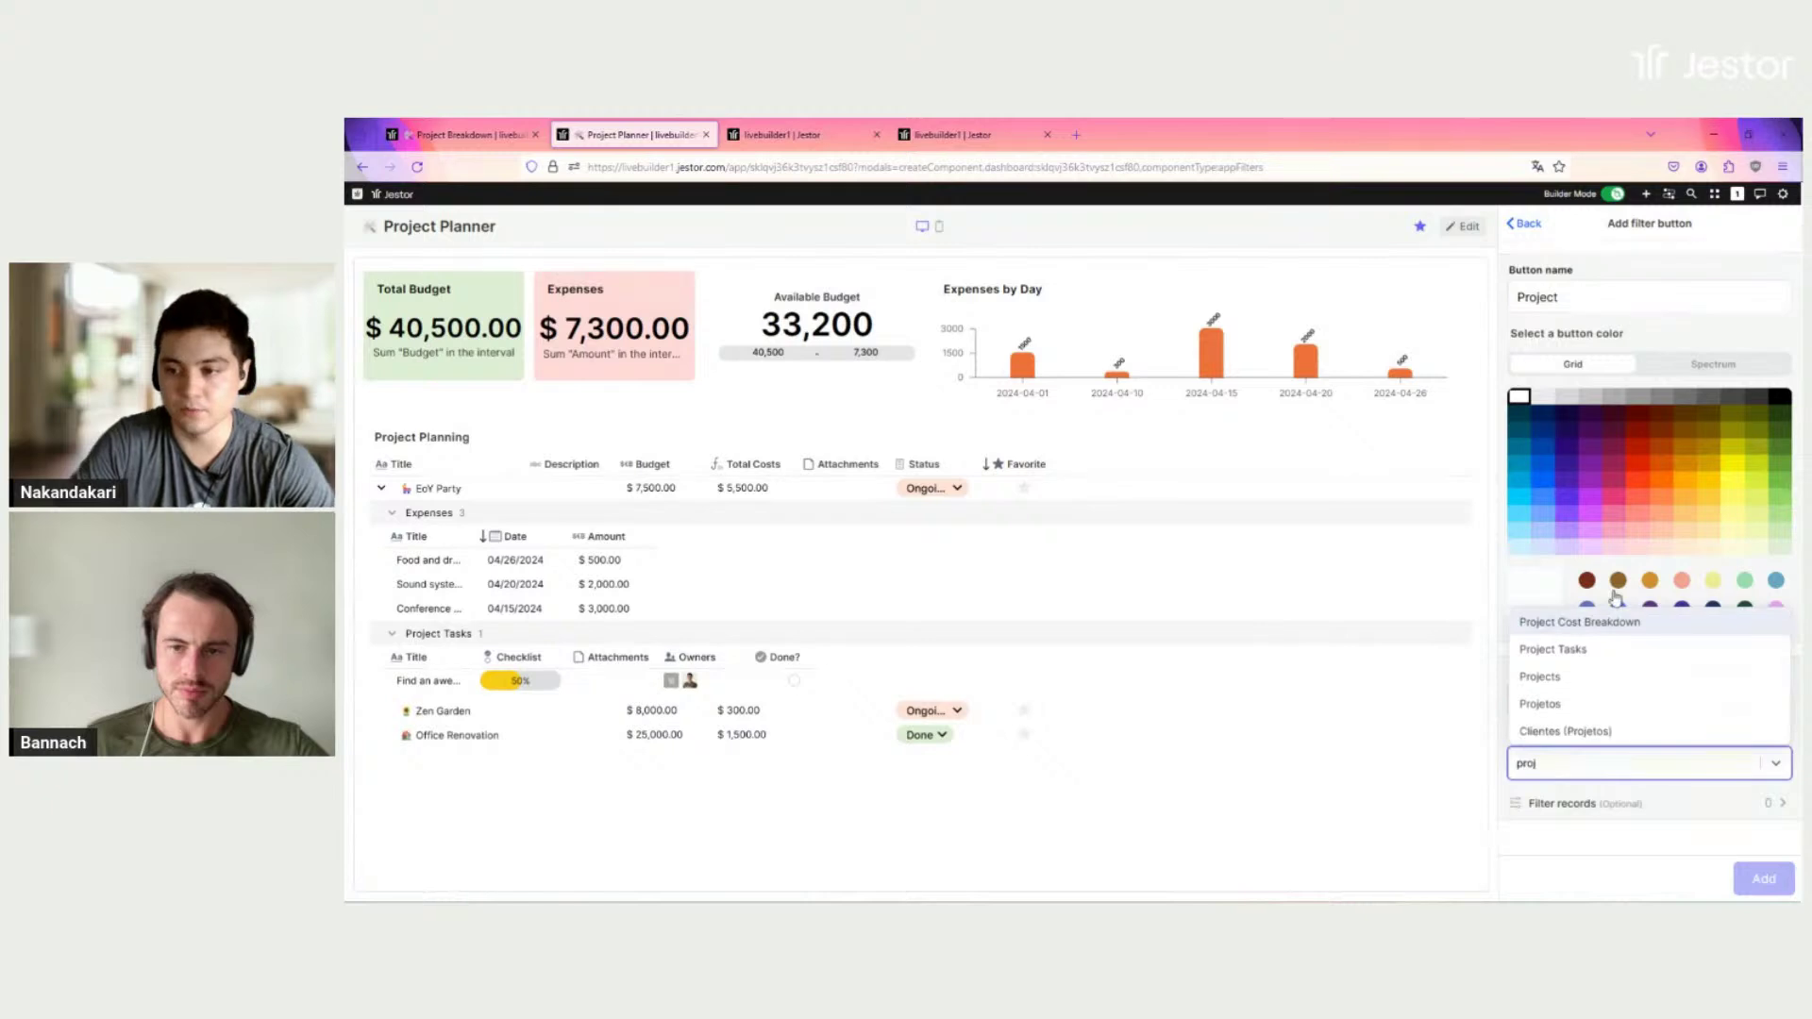
key("Return")
scroll(1672, 564, "down", 3)
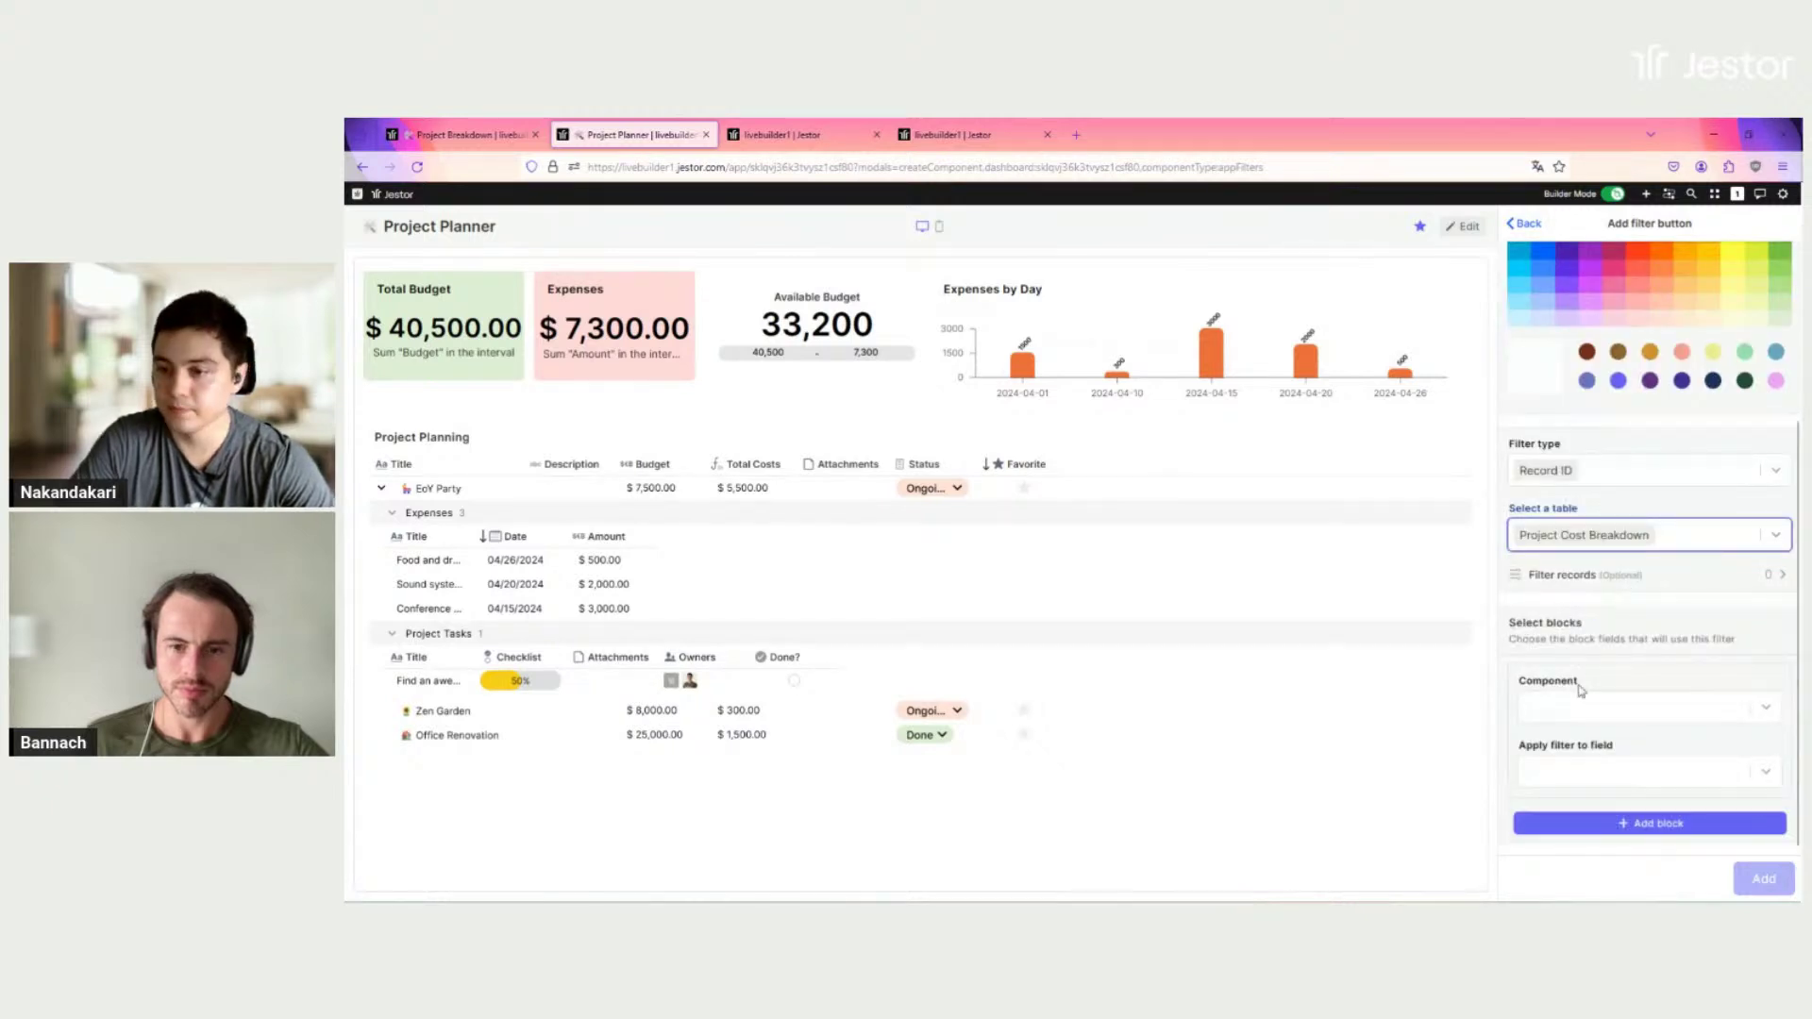
left_click(1614, 722)
left_click(1585, 852)
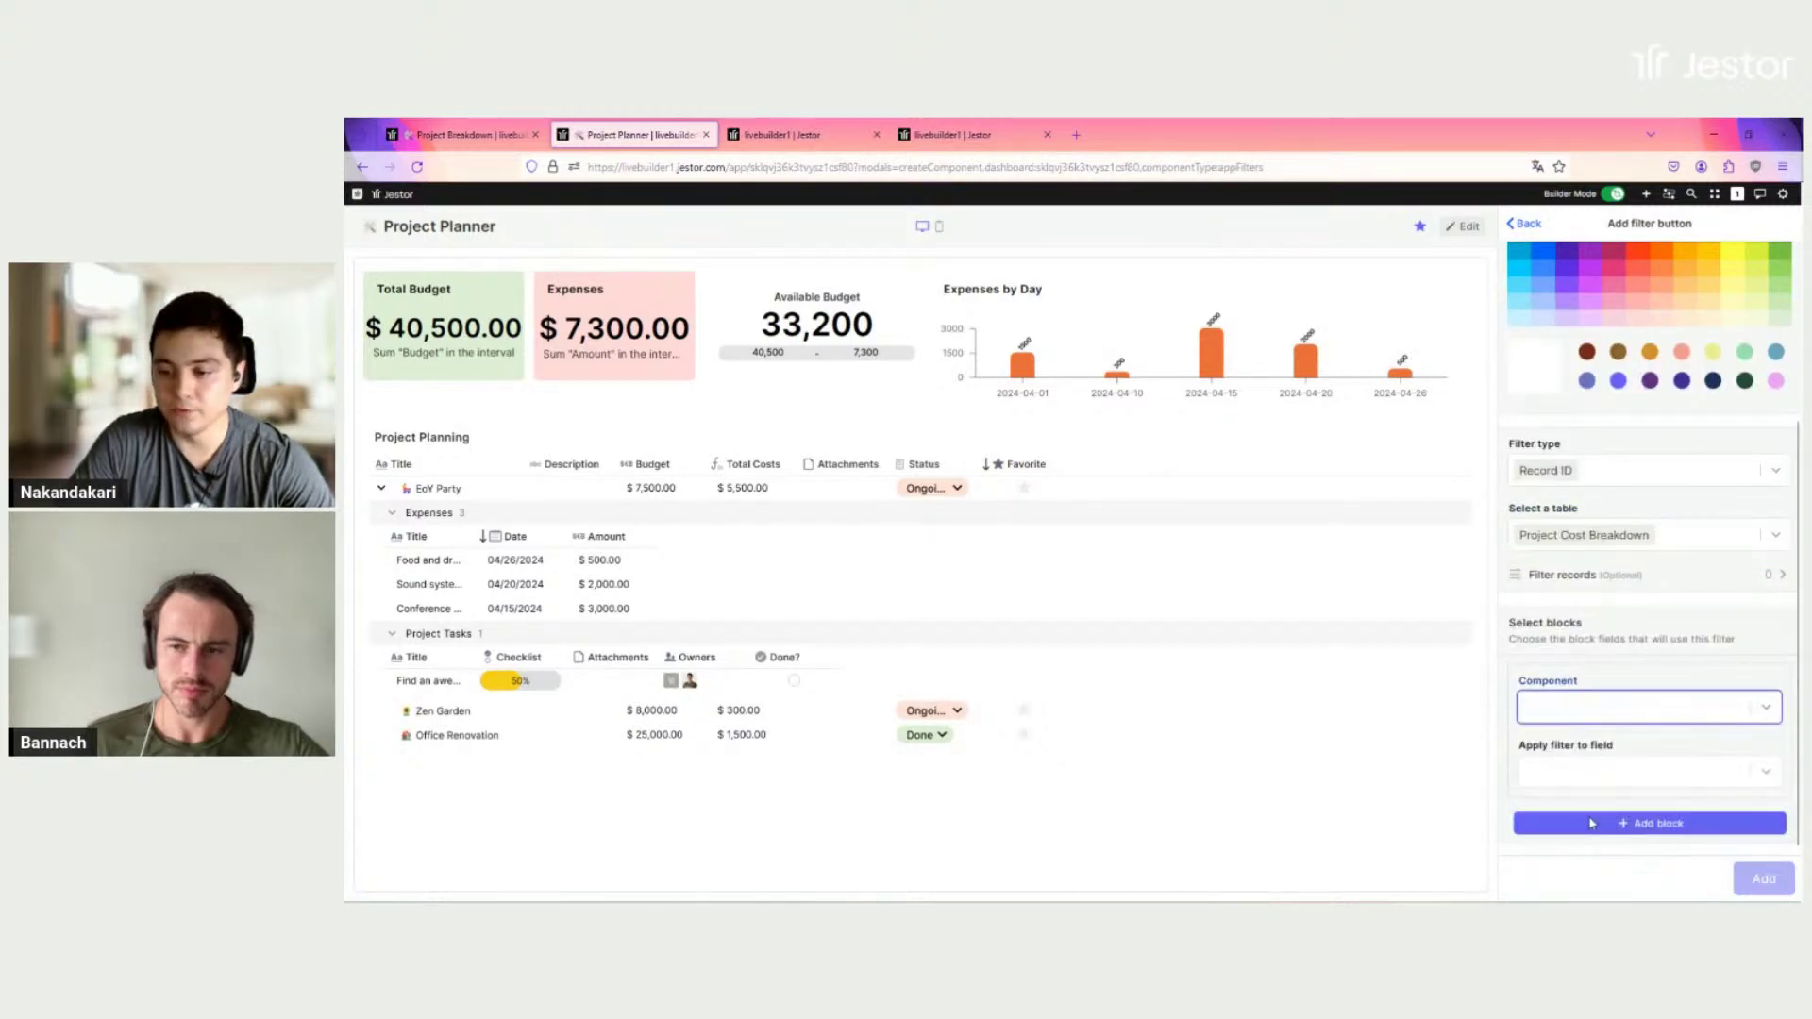
left_click(1588, 784)
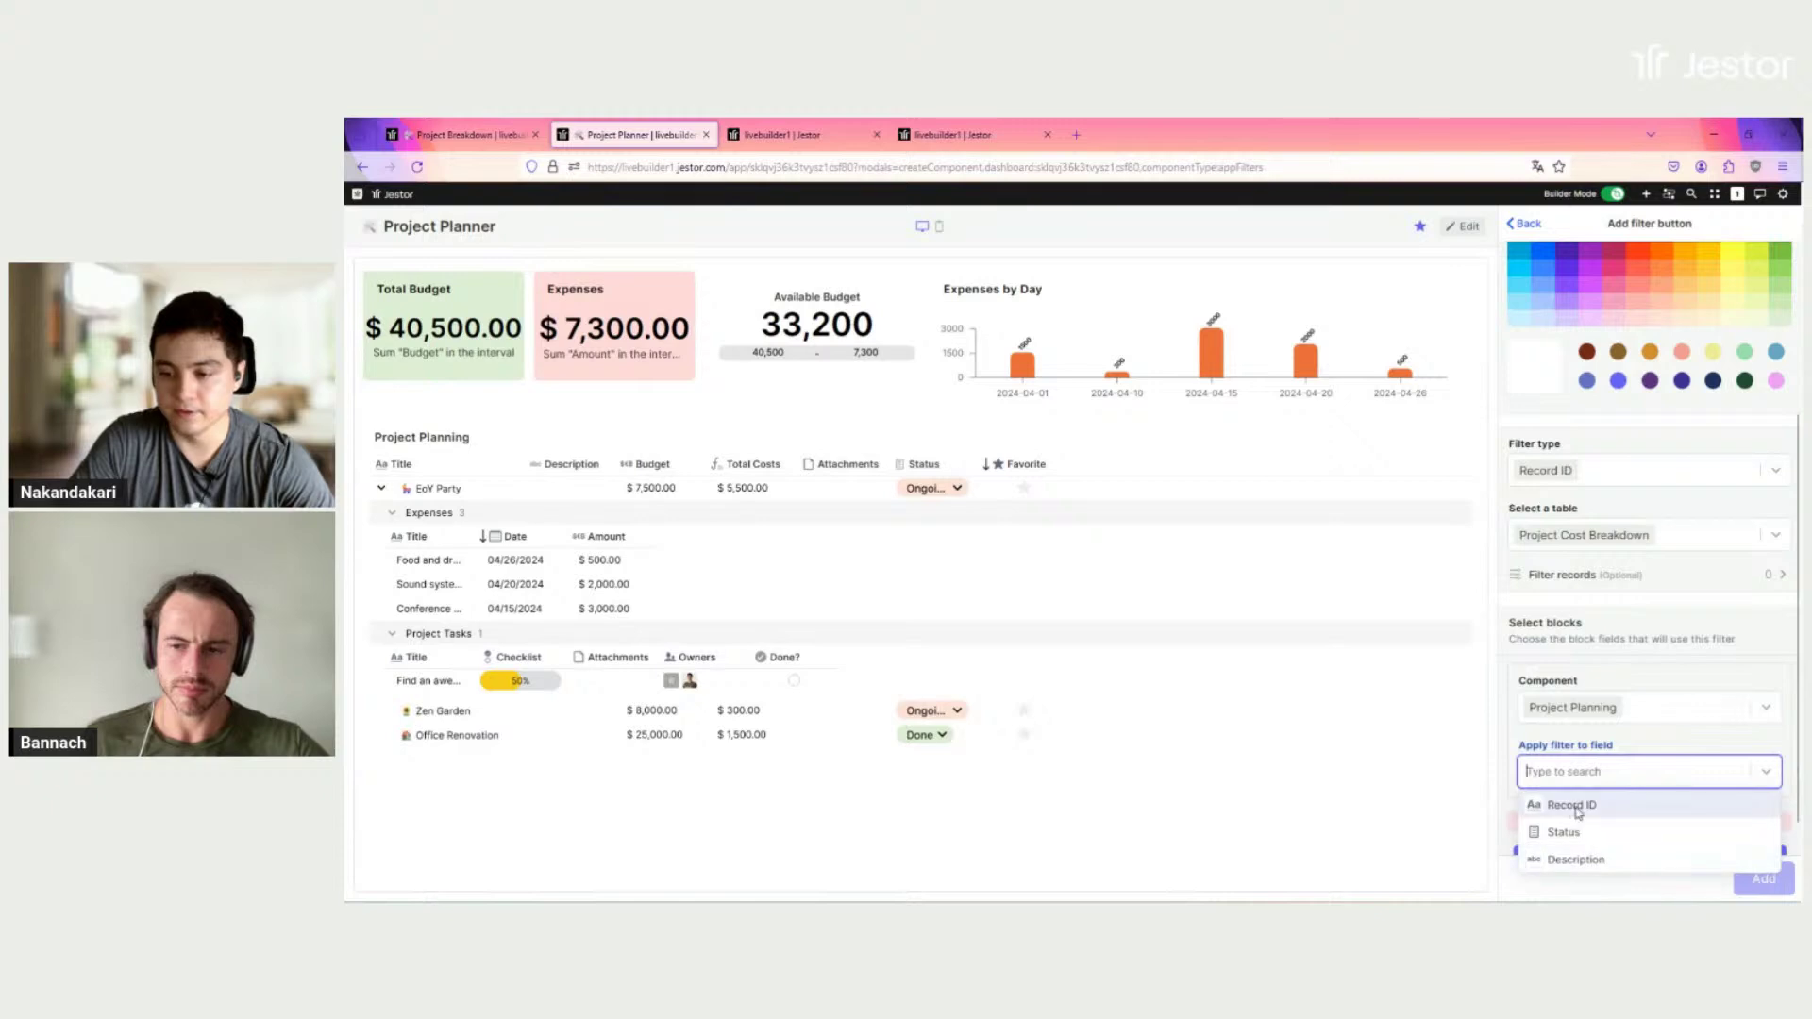
left_click(1574, 808)
left_click(1752, 870)
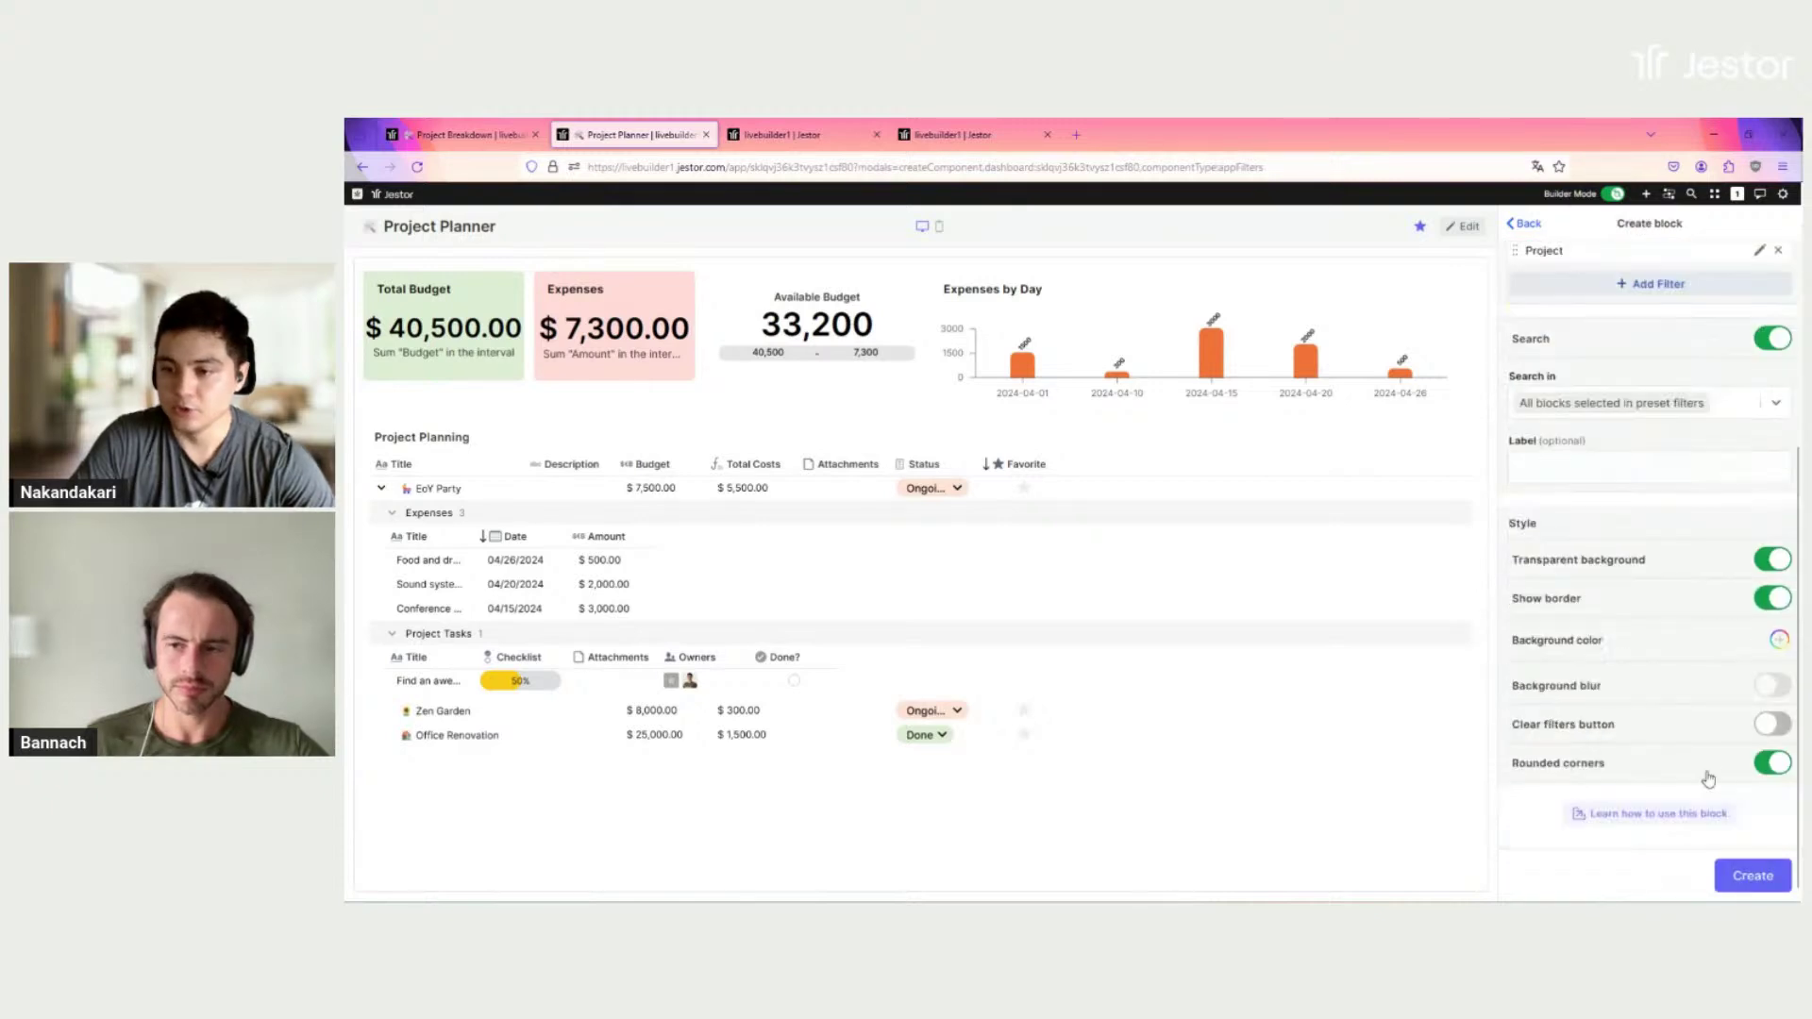
Step: Turn off the border of the Search Filter block, create the block, and exit the app's edit mode
left_click(1773, 598)
left_click(1751, 874)
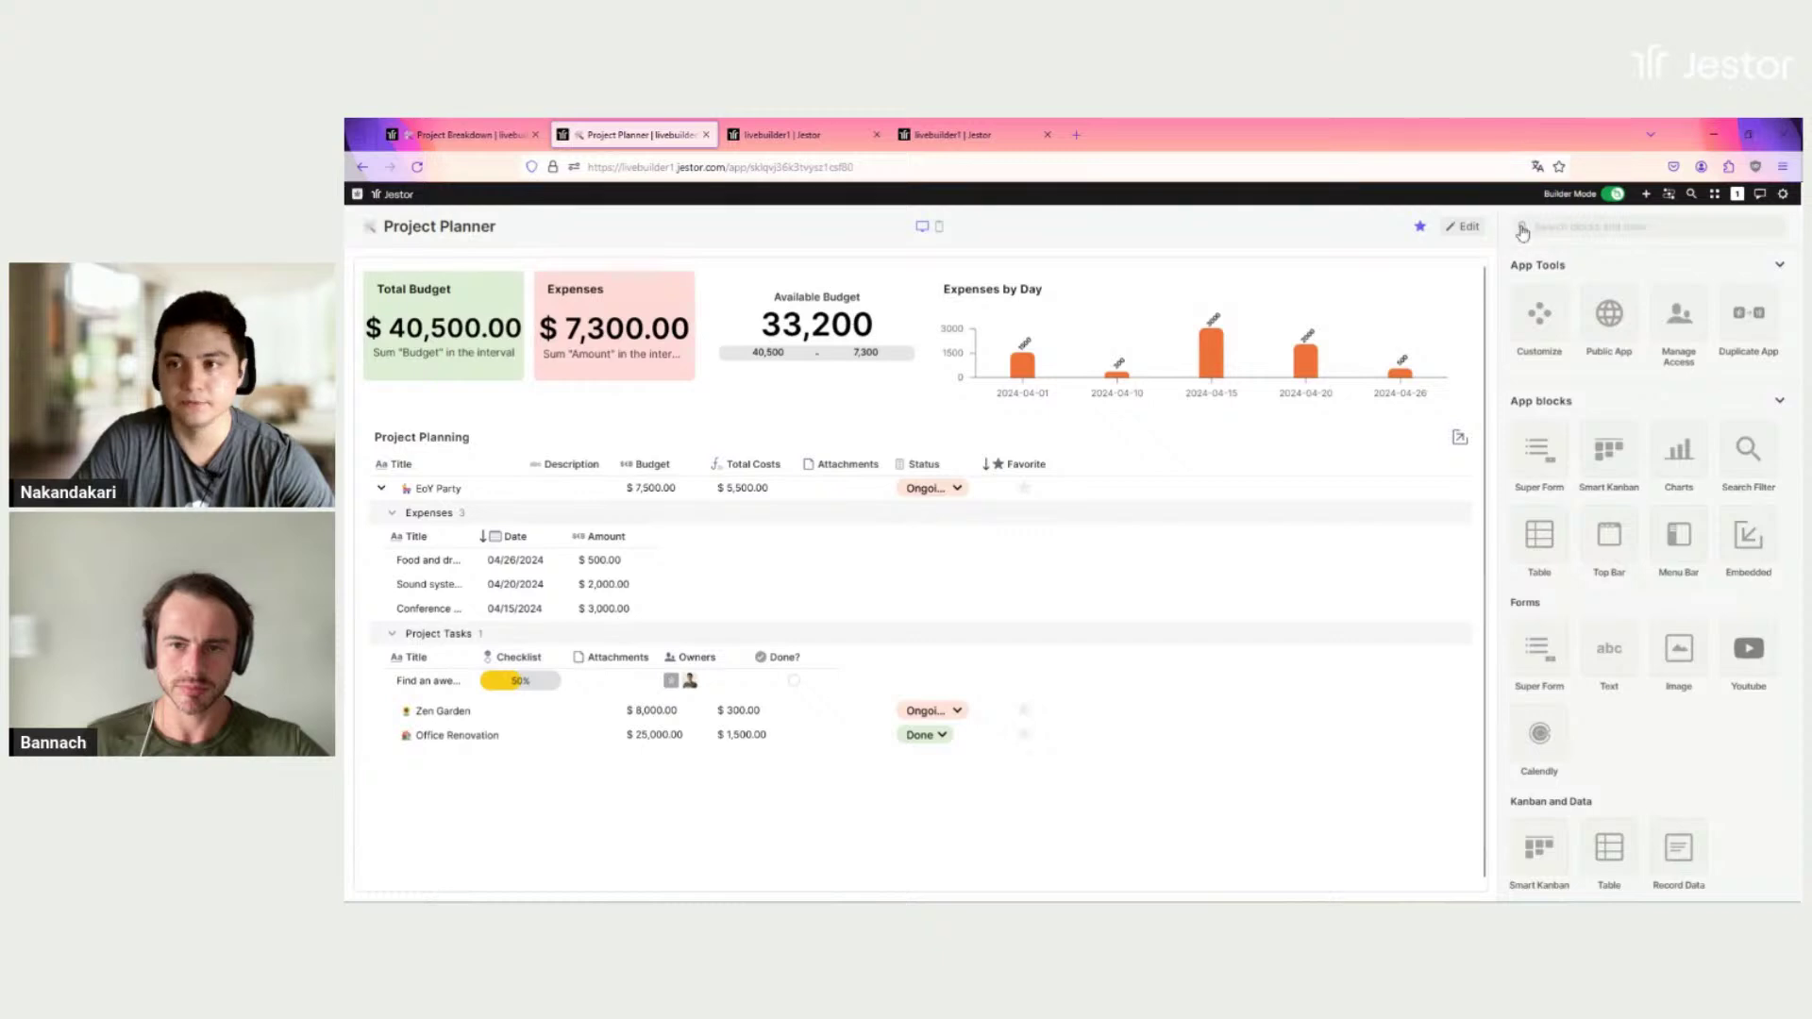
left_click(1466, 230)
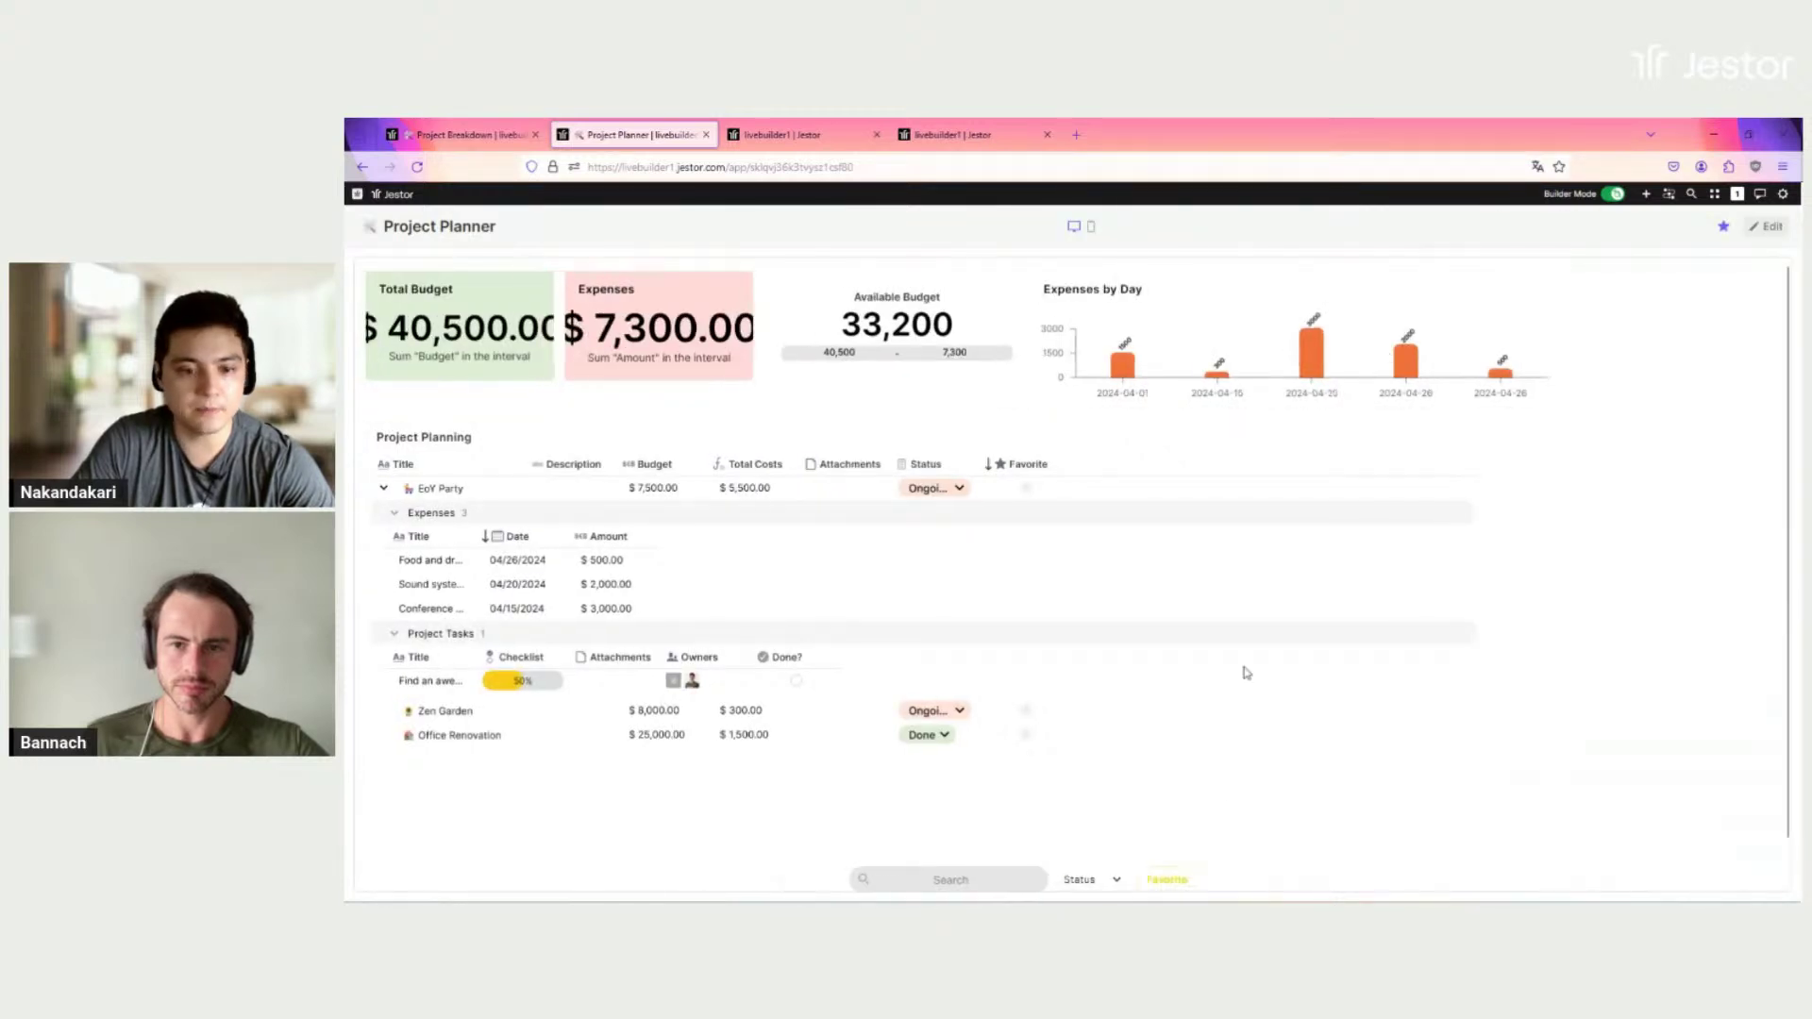
Step: Test the Status filter on the Project Planning table with the option Done, and clear it
scroll(1267, 893, "down", 1)
left_click(1149, 833)
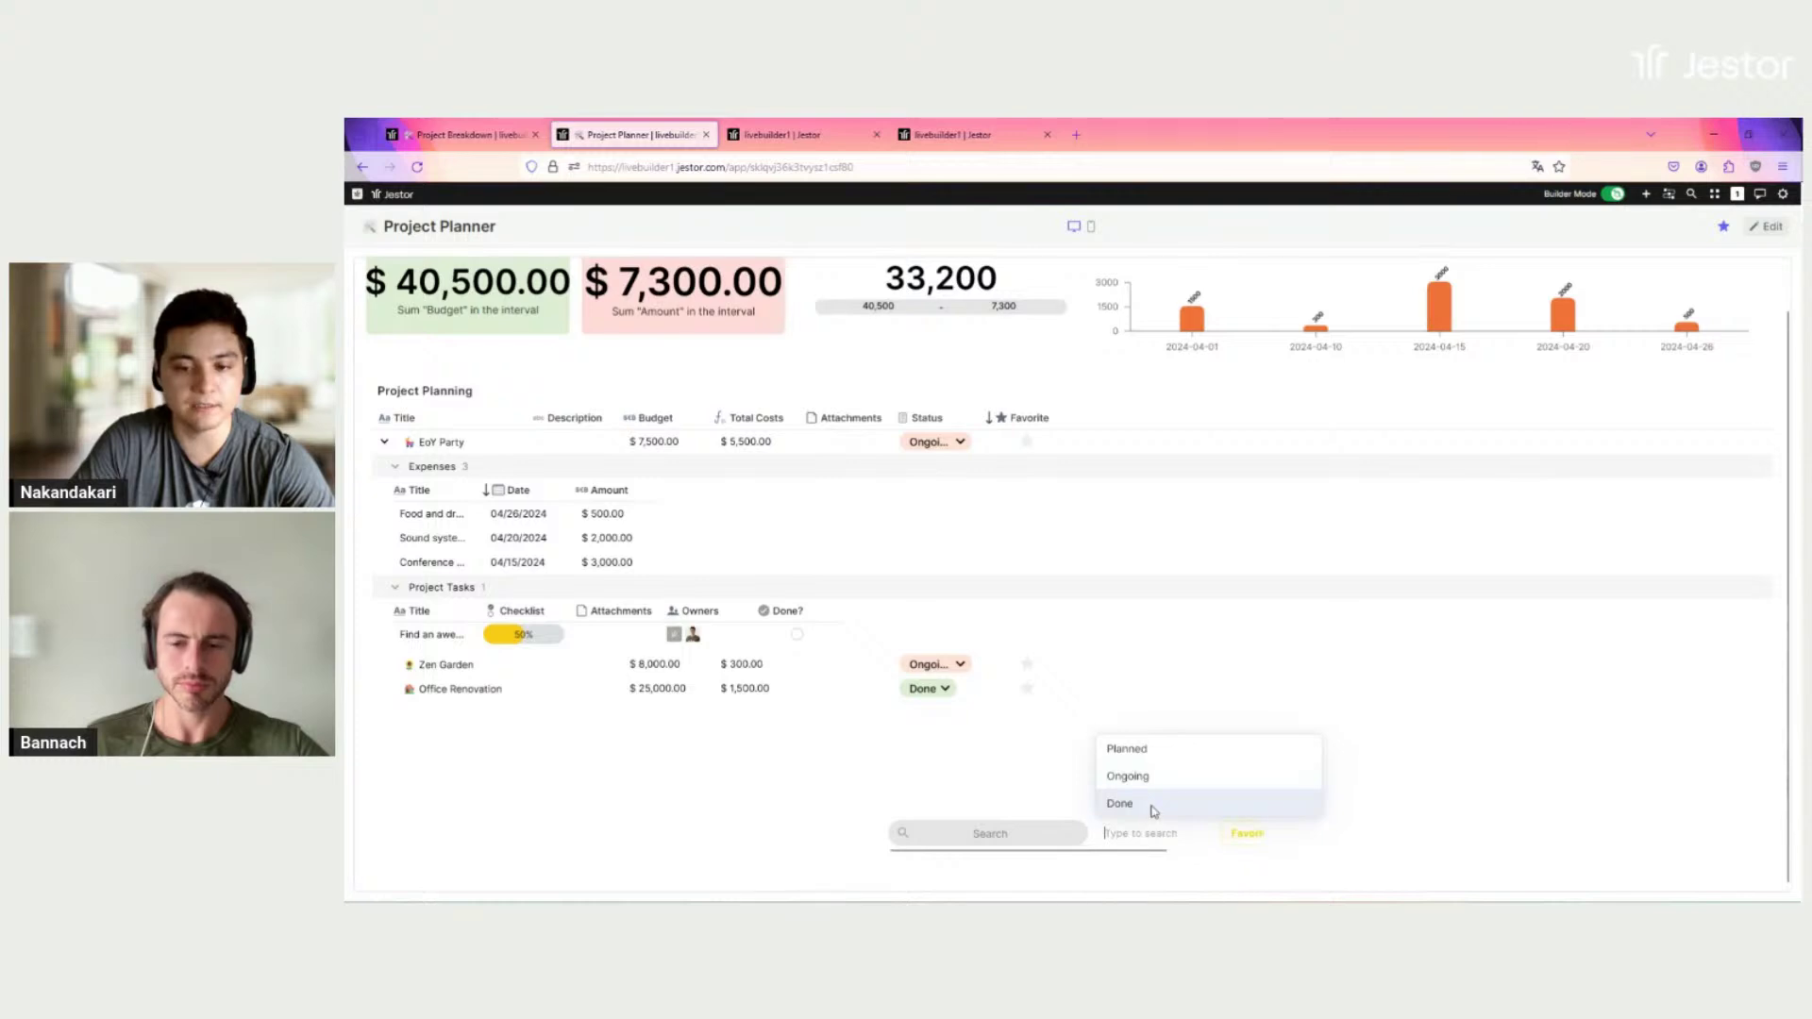
left_click(1160, 800)
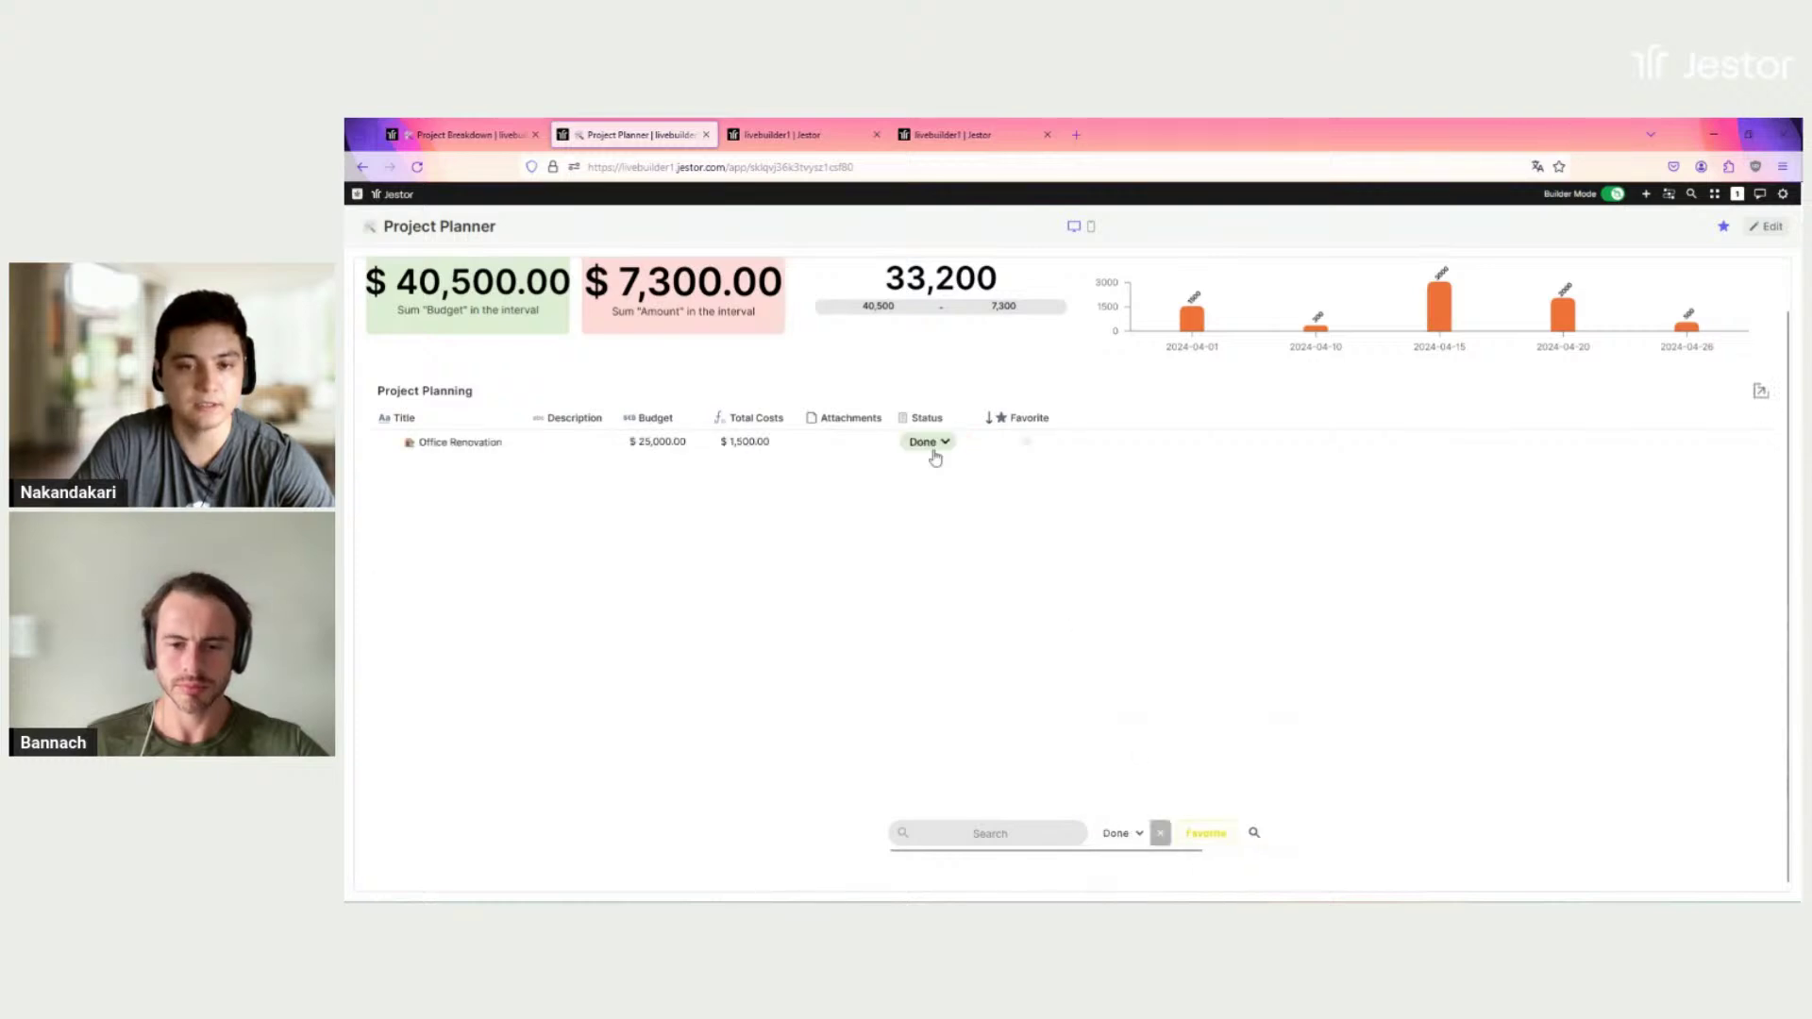
left_click(1160, 832)
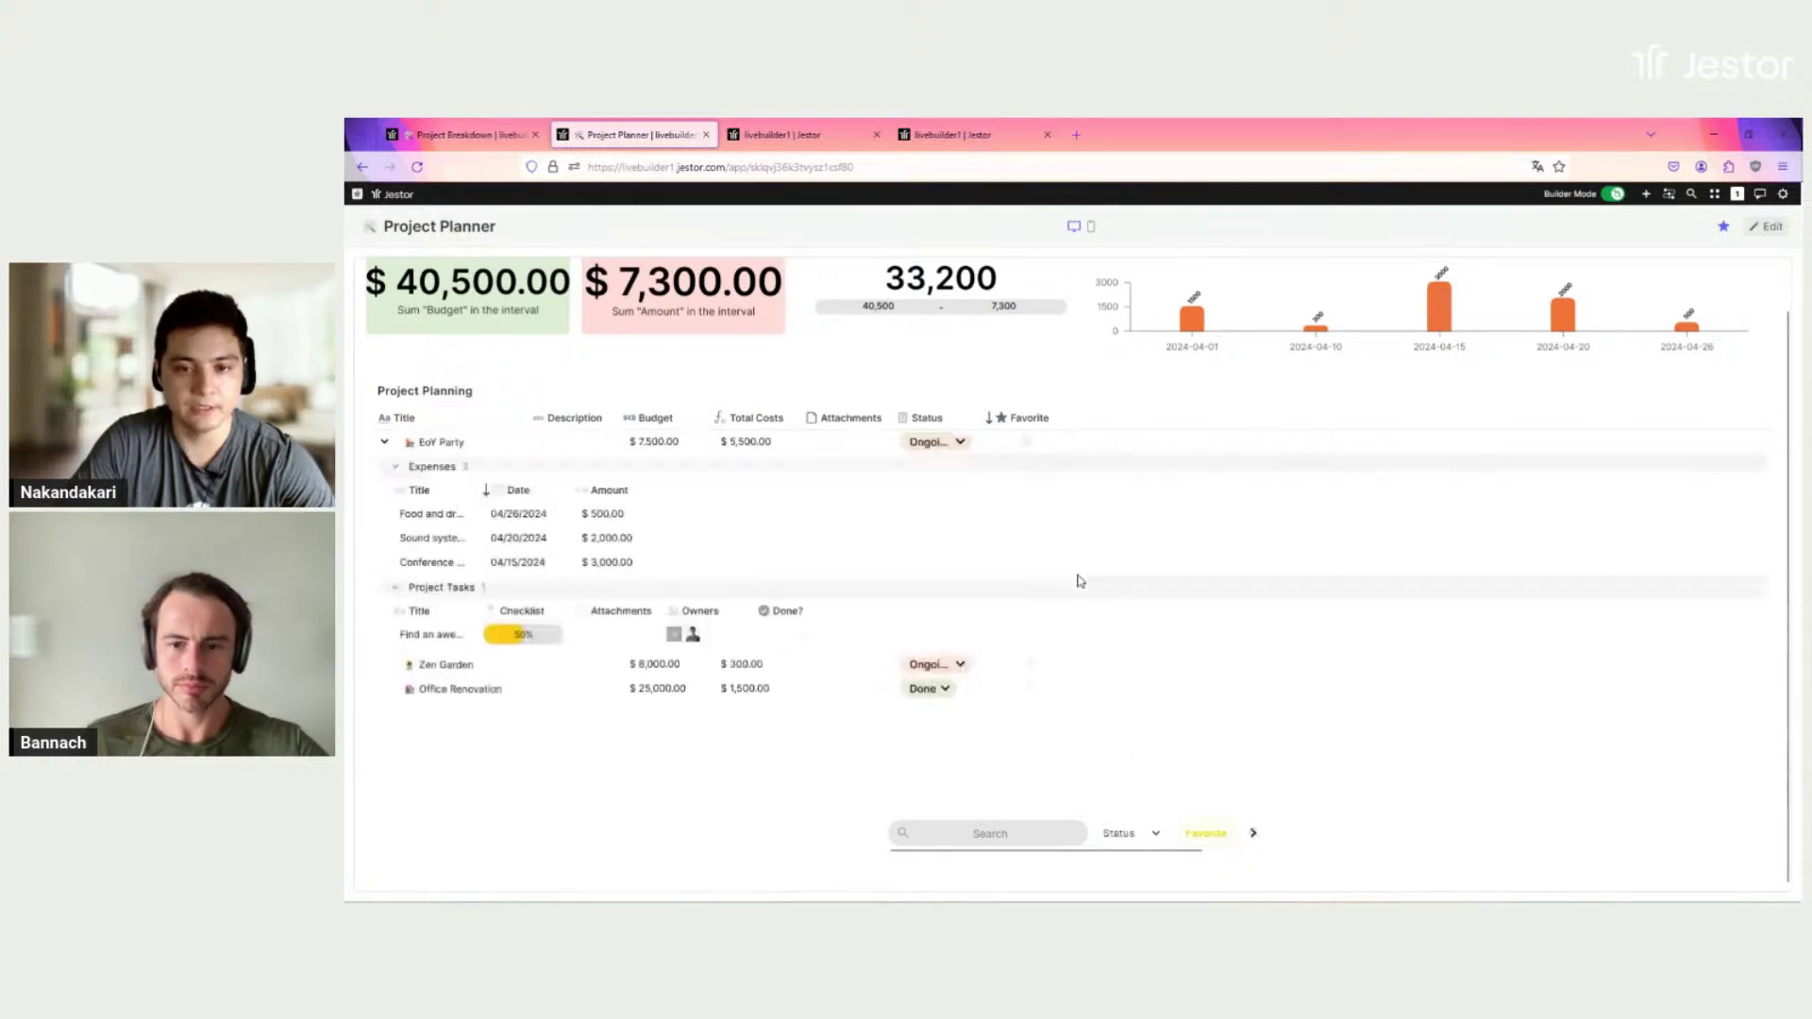
Step: Mark the Zen Garden project as favorite and test the Favorite filter by switching it on and off
left_click(1028, 664)
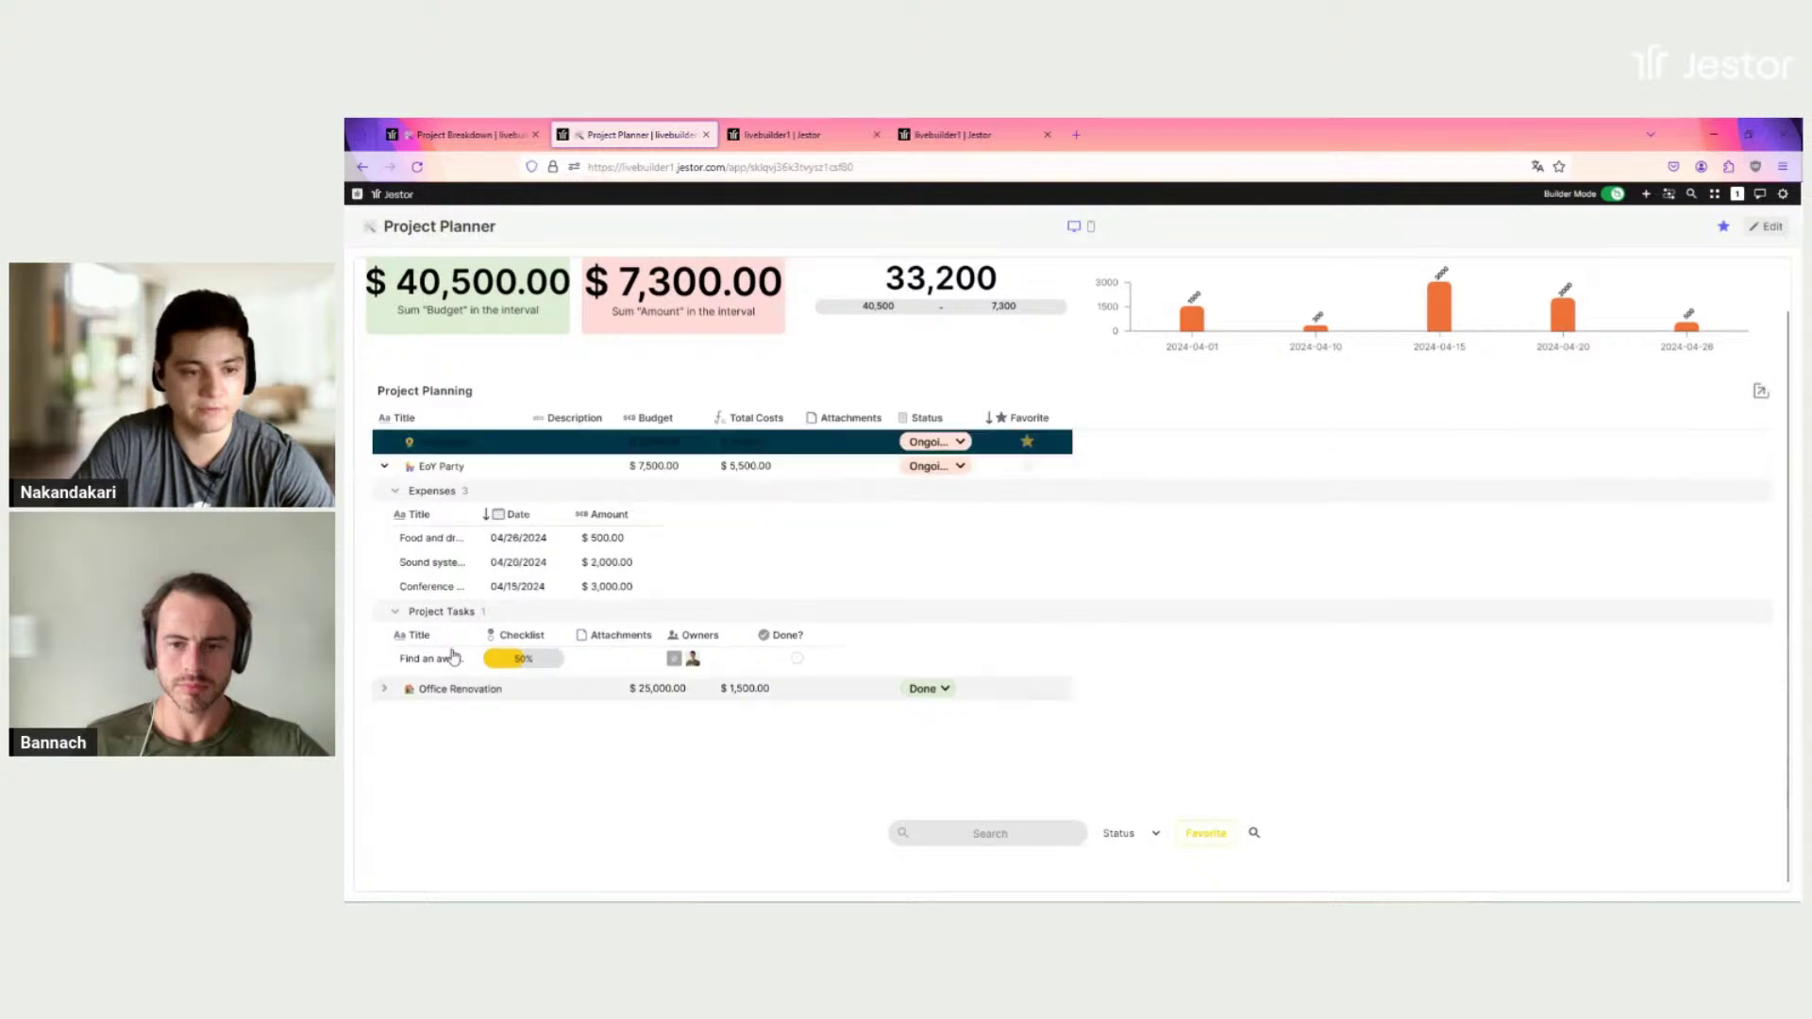
left_click(1214, 837)
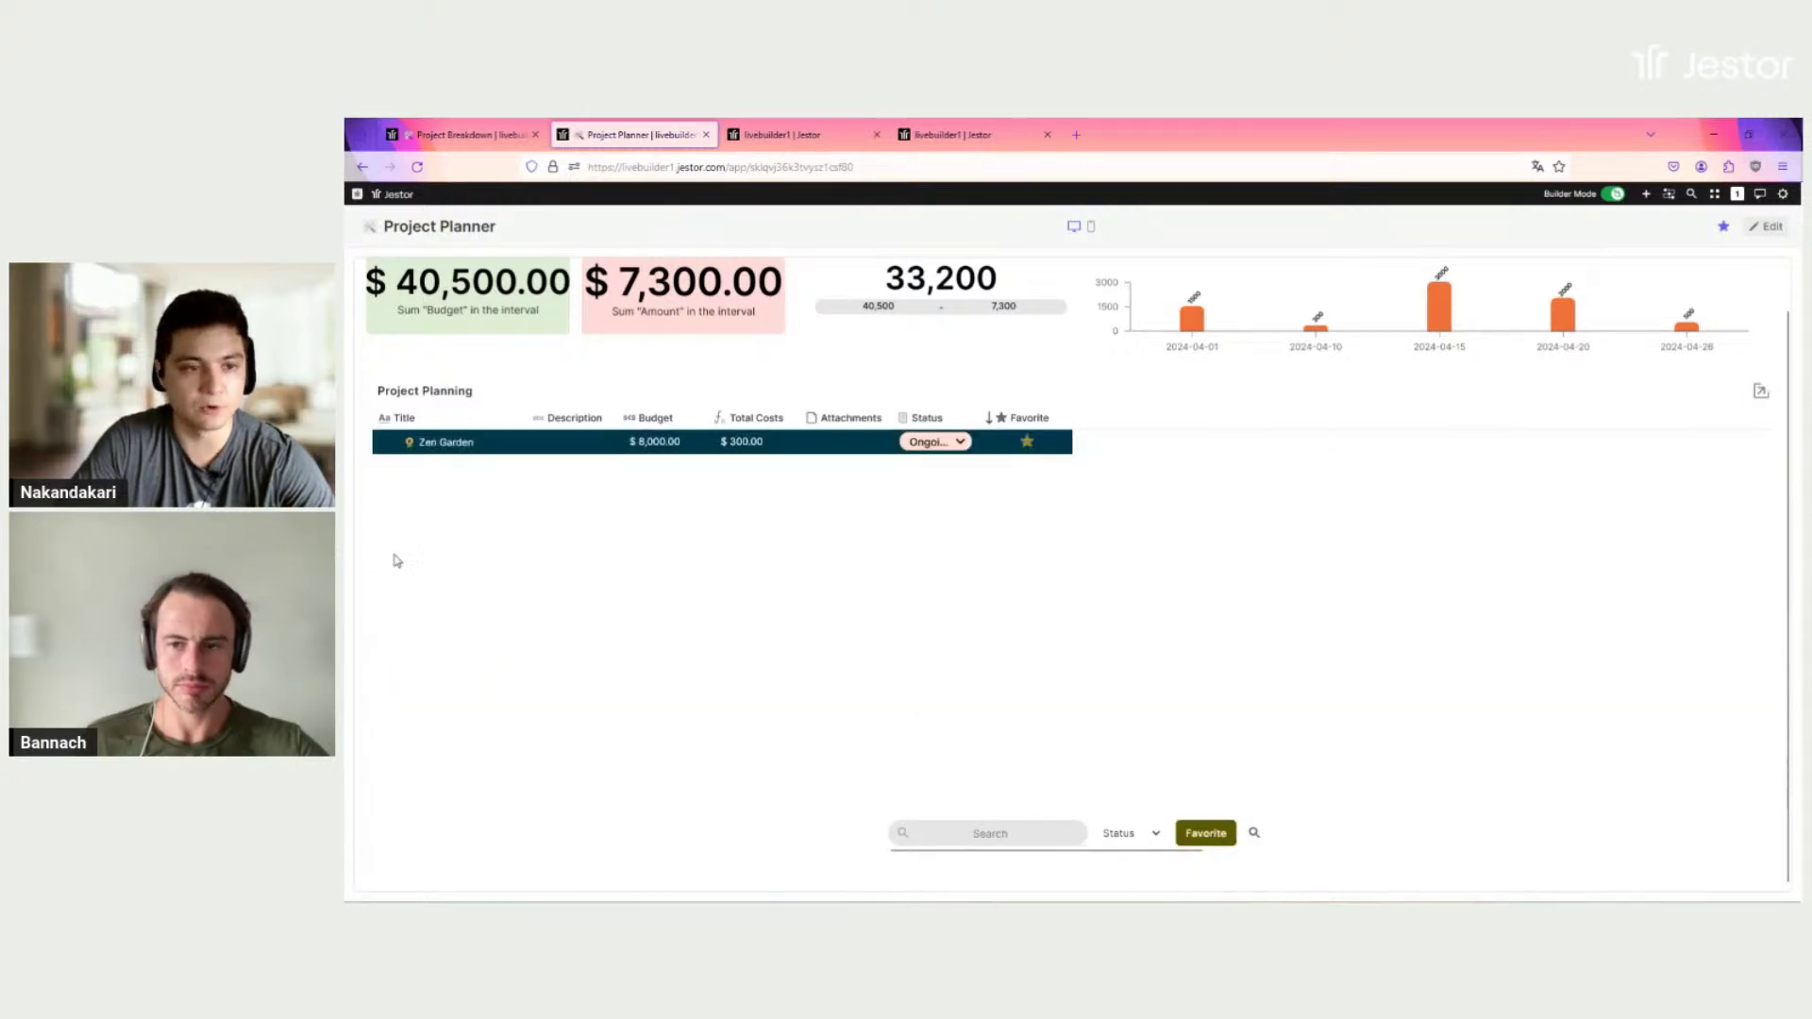
left_click(1215, 834)
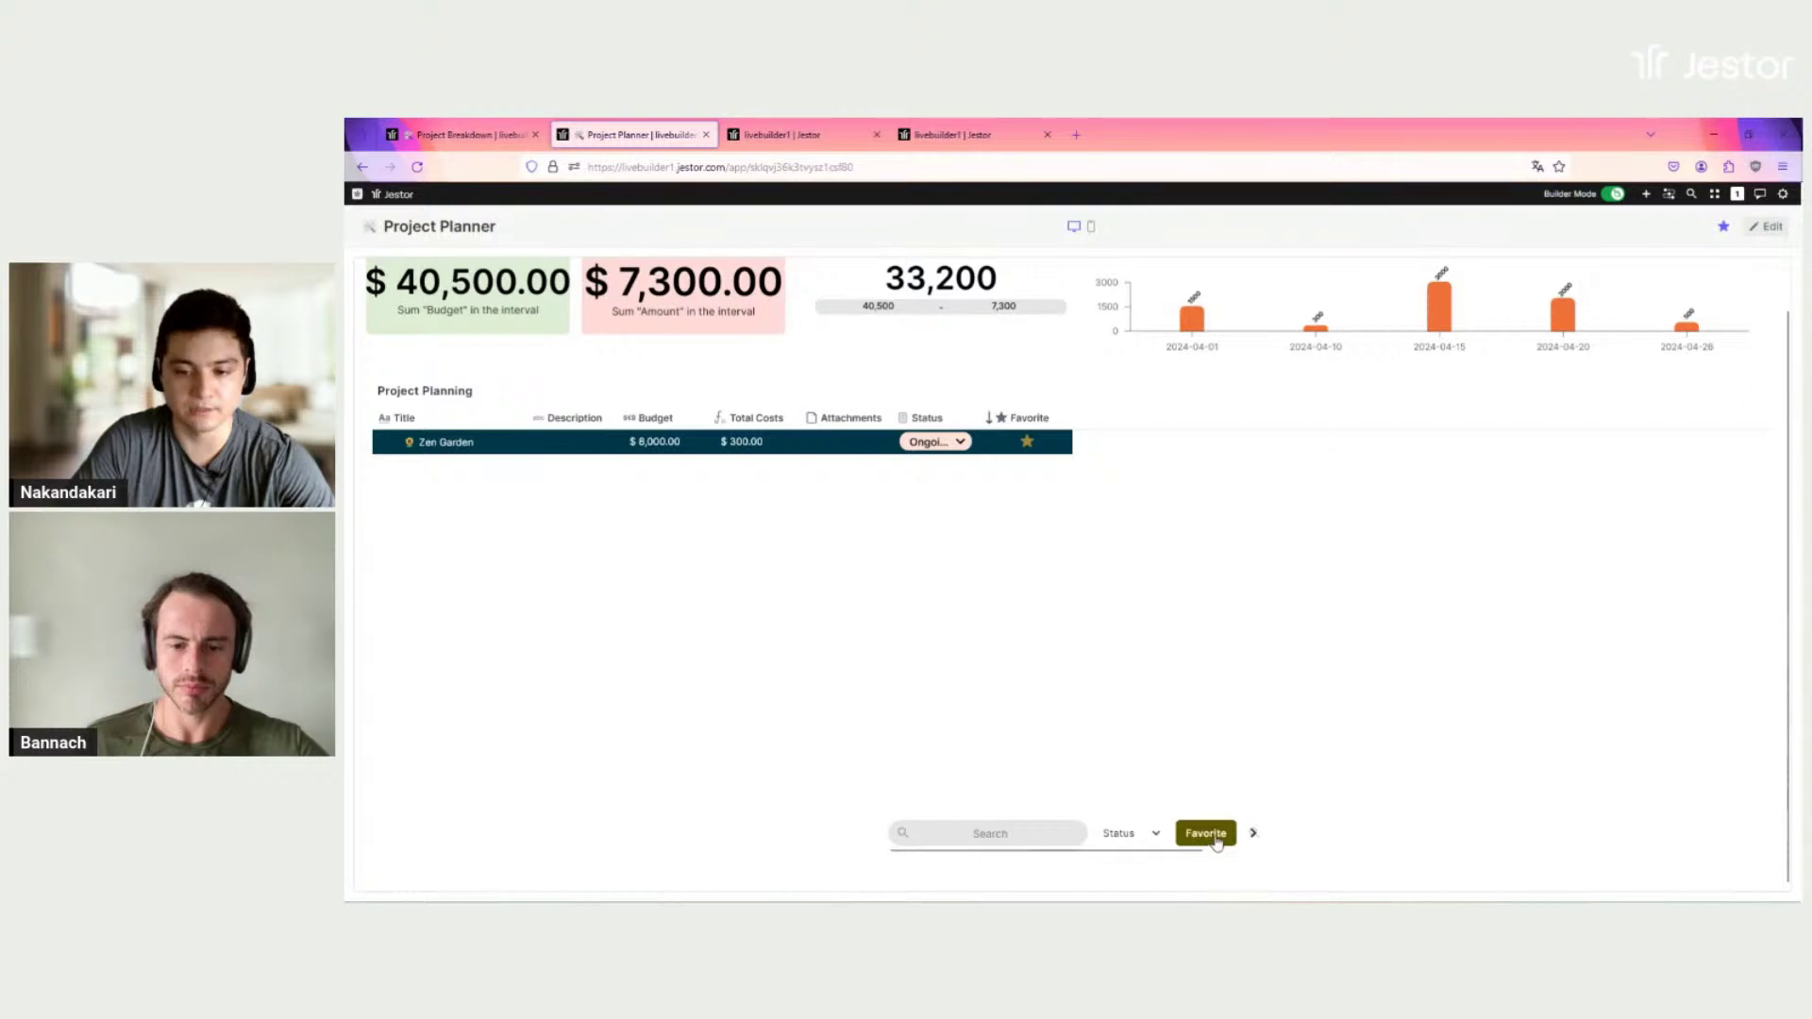
Step: Switch off the Favorite filter and view the Project filter's options without choosing a project
left_click_drag(1185, 858, 1242, 858)
left_click(1229, 839)
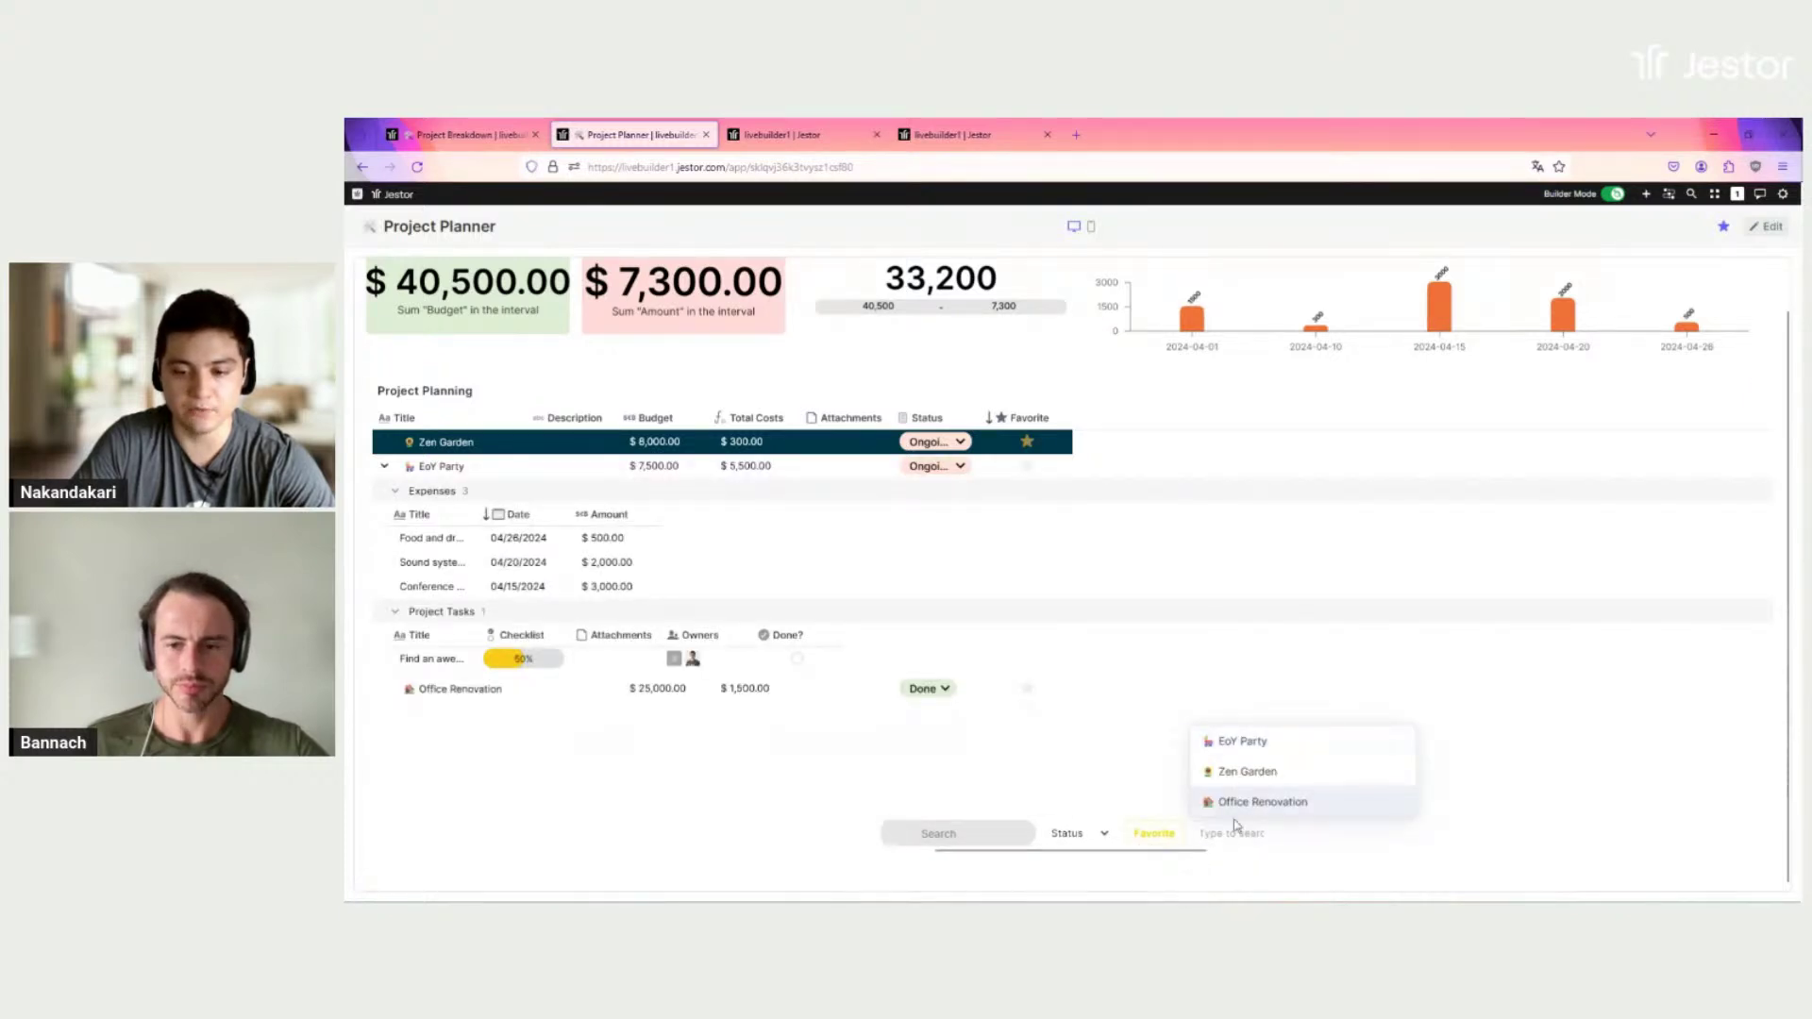
scroll(1427, 680, "up", 2)
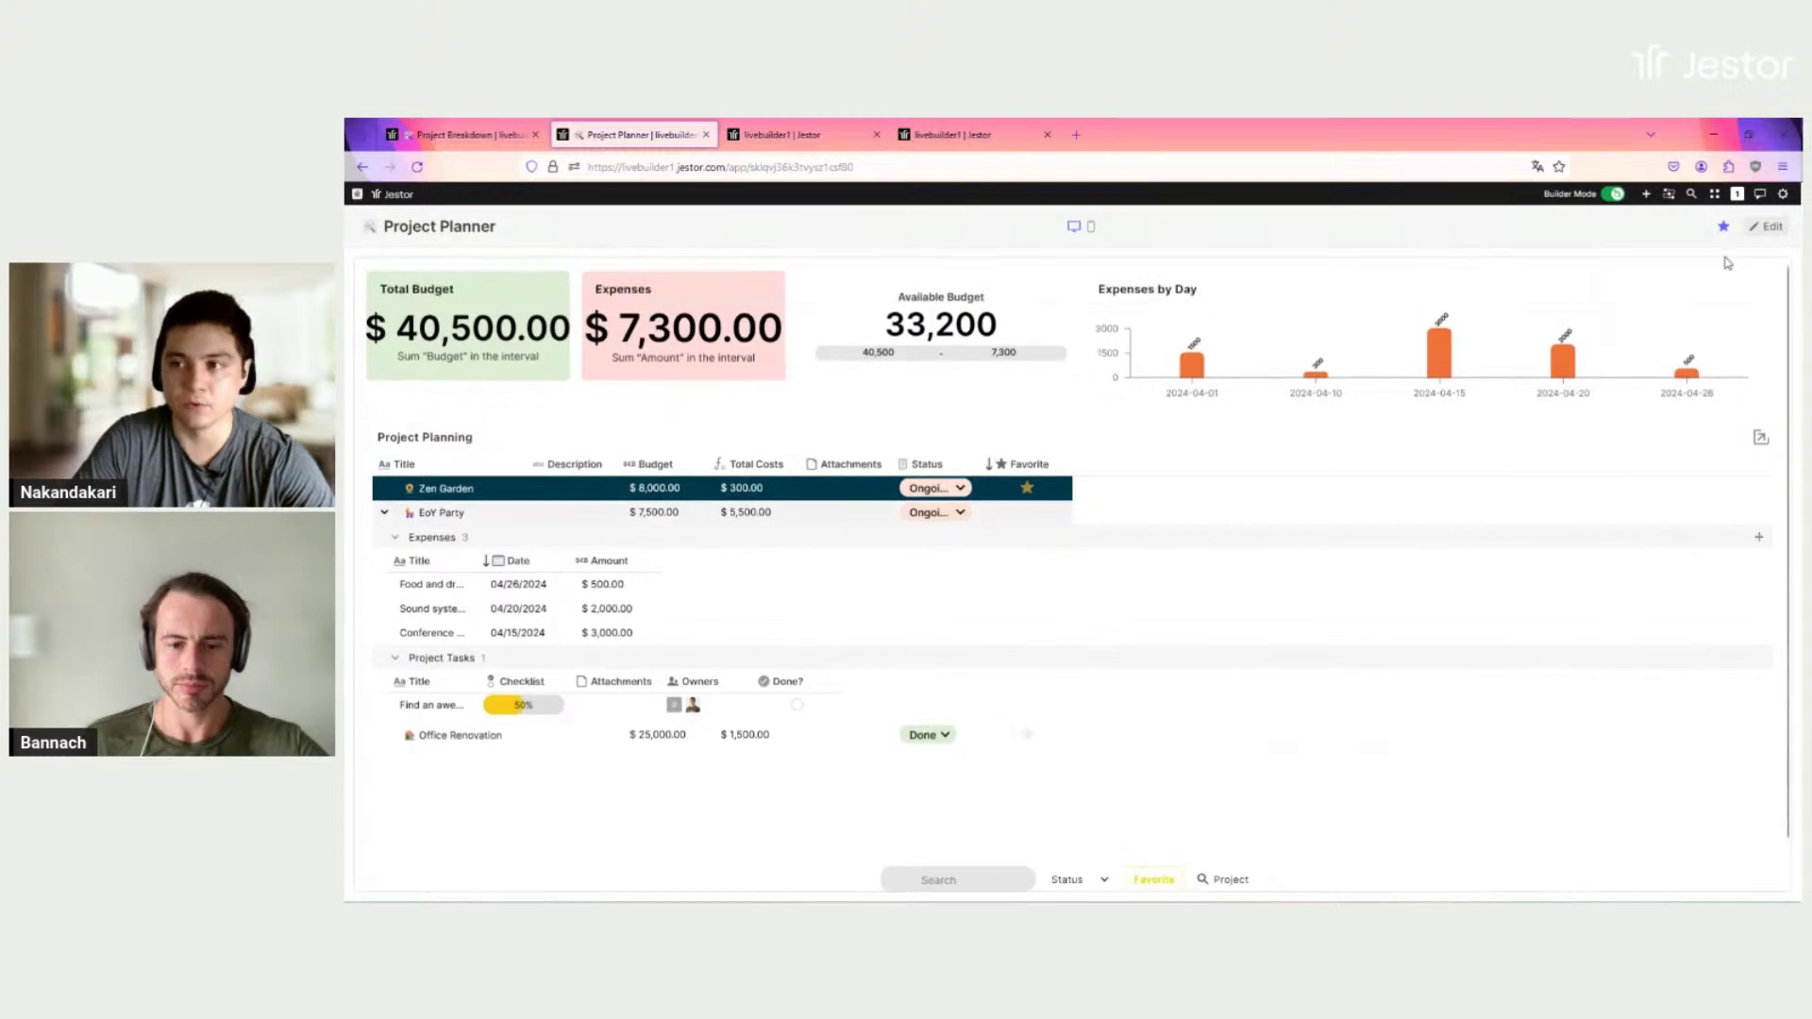
Step: Add a Title Bar block to the Project Planner app and set its bar color to dark teal
left_click(1765, 232)
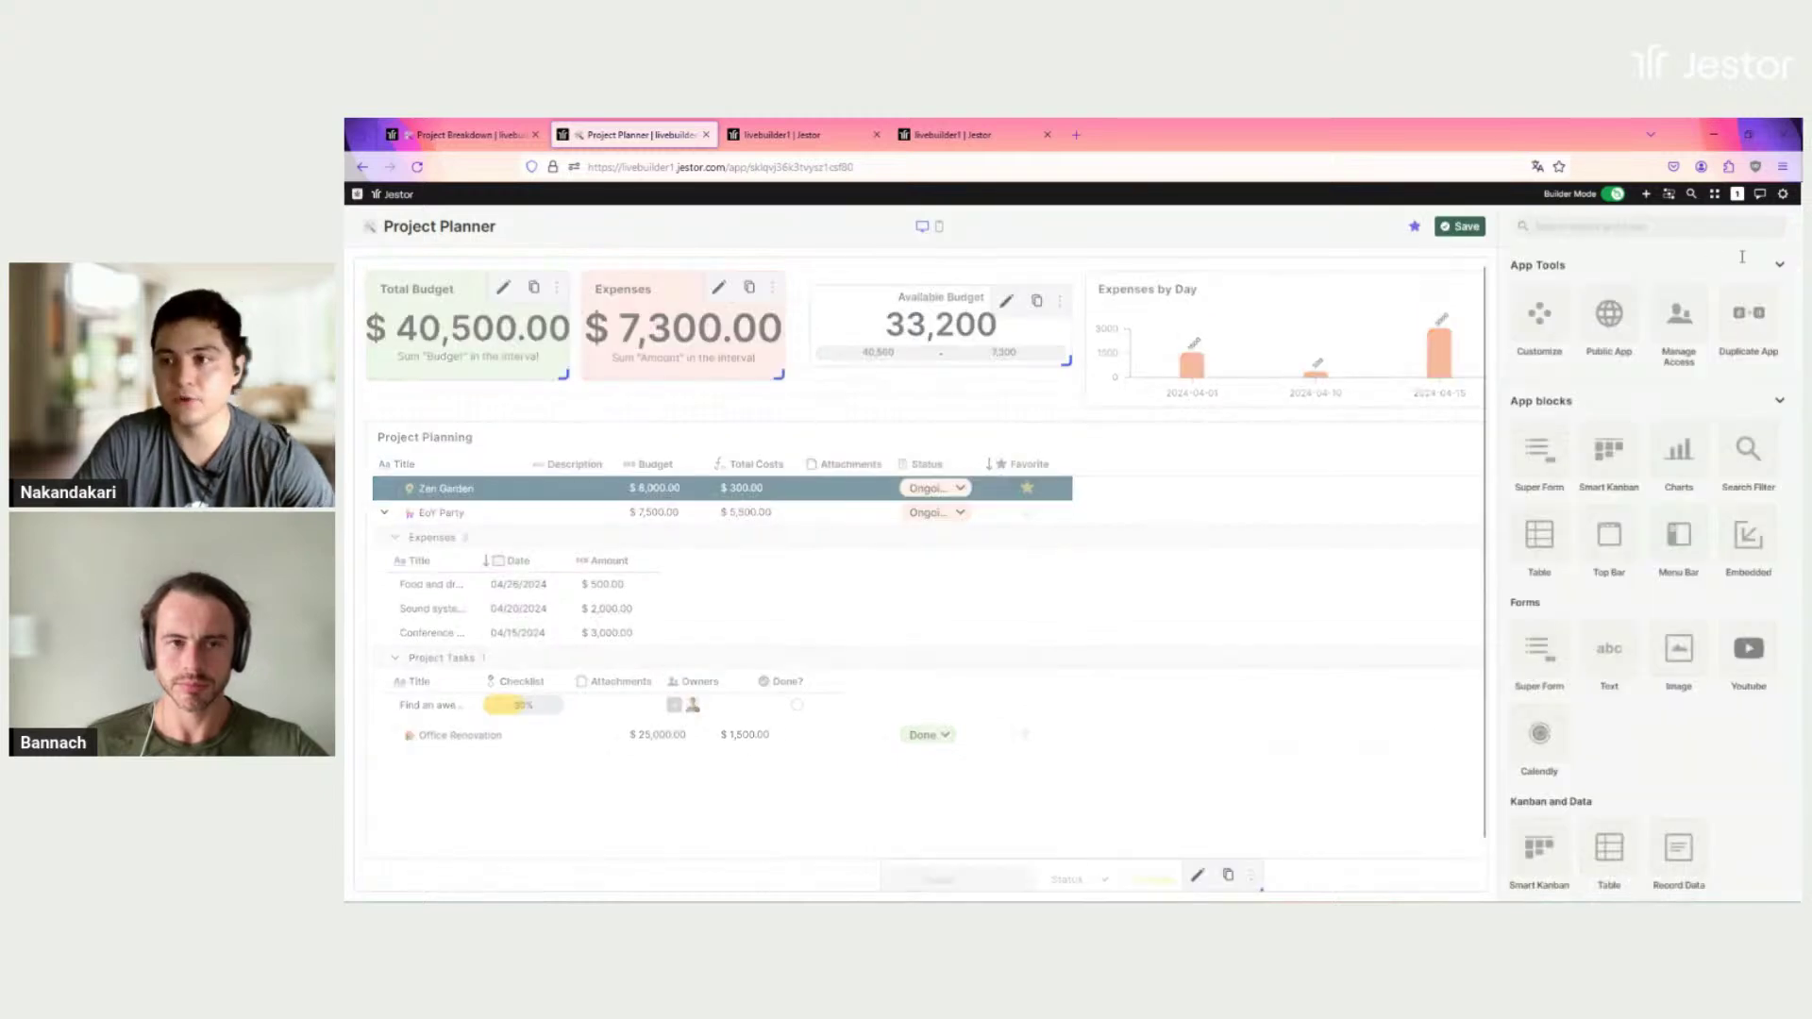
left_click(1619, 226)
type("titl")
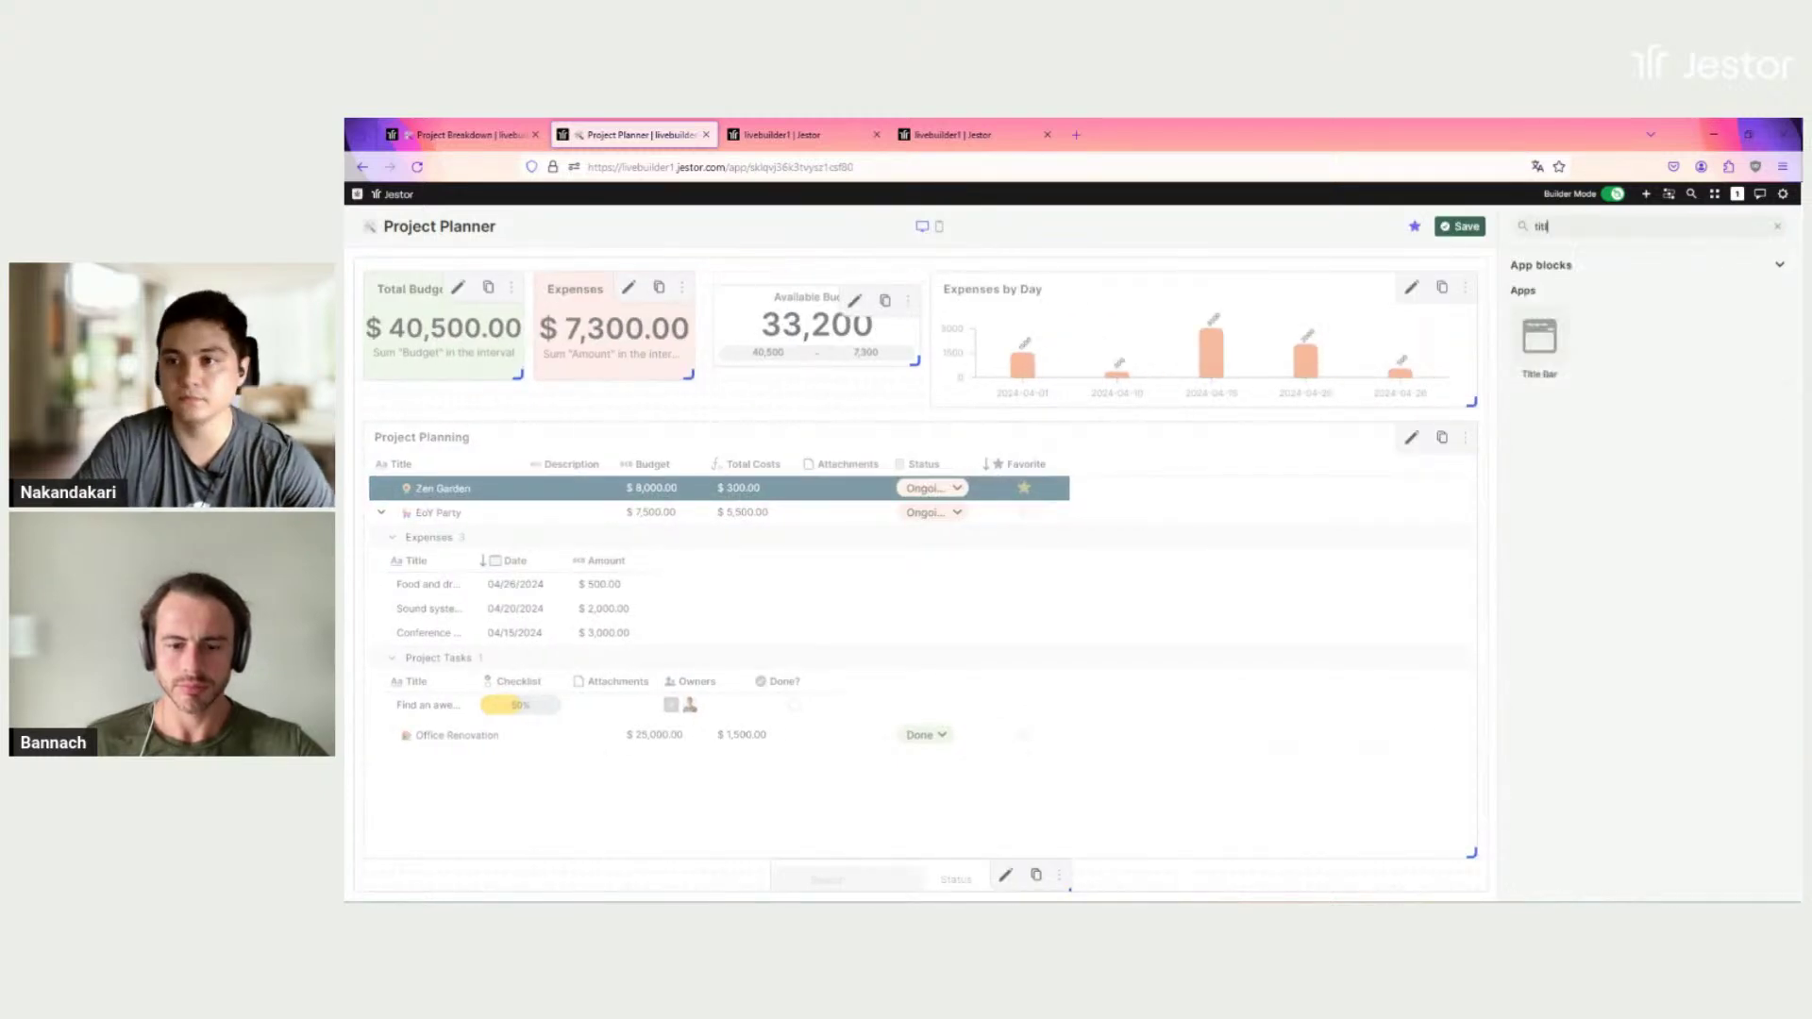
left_click(1556, 356)
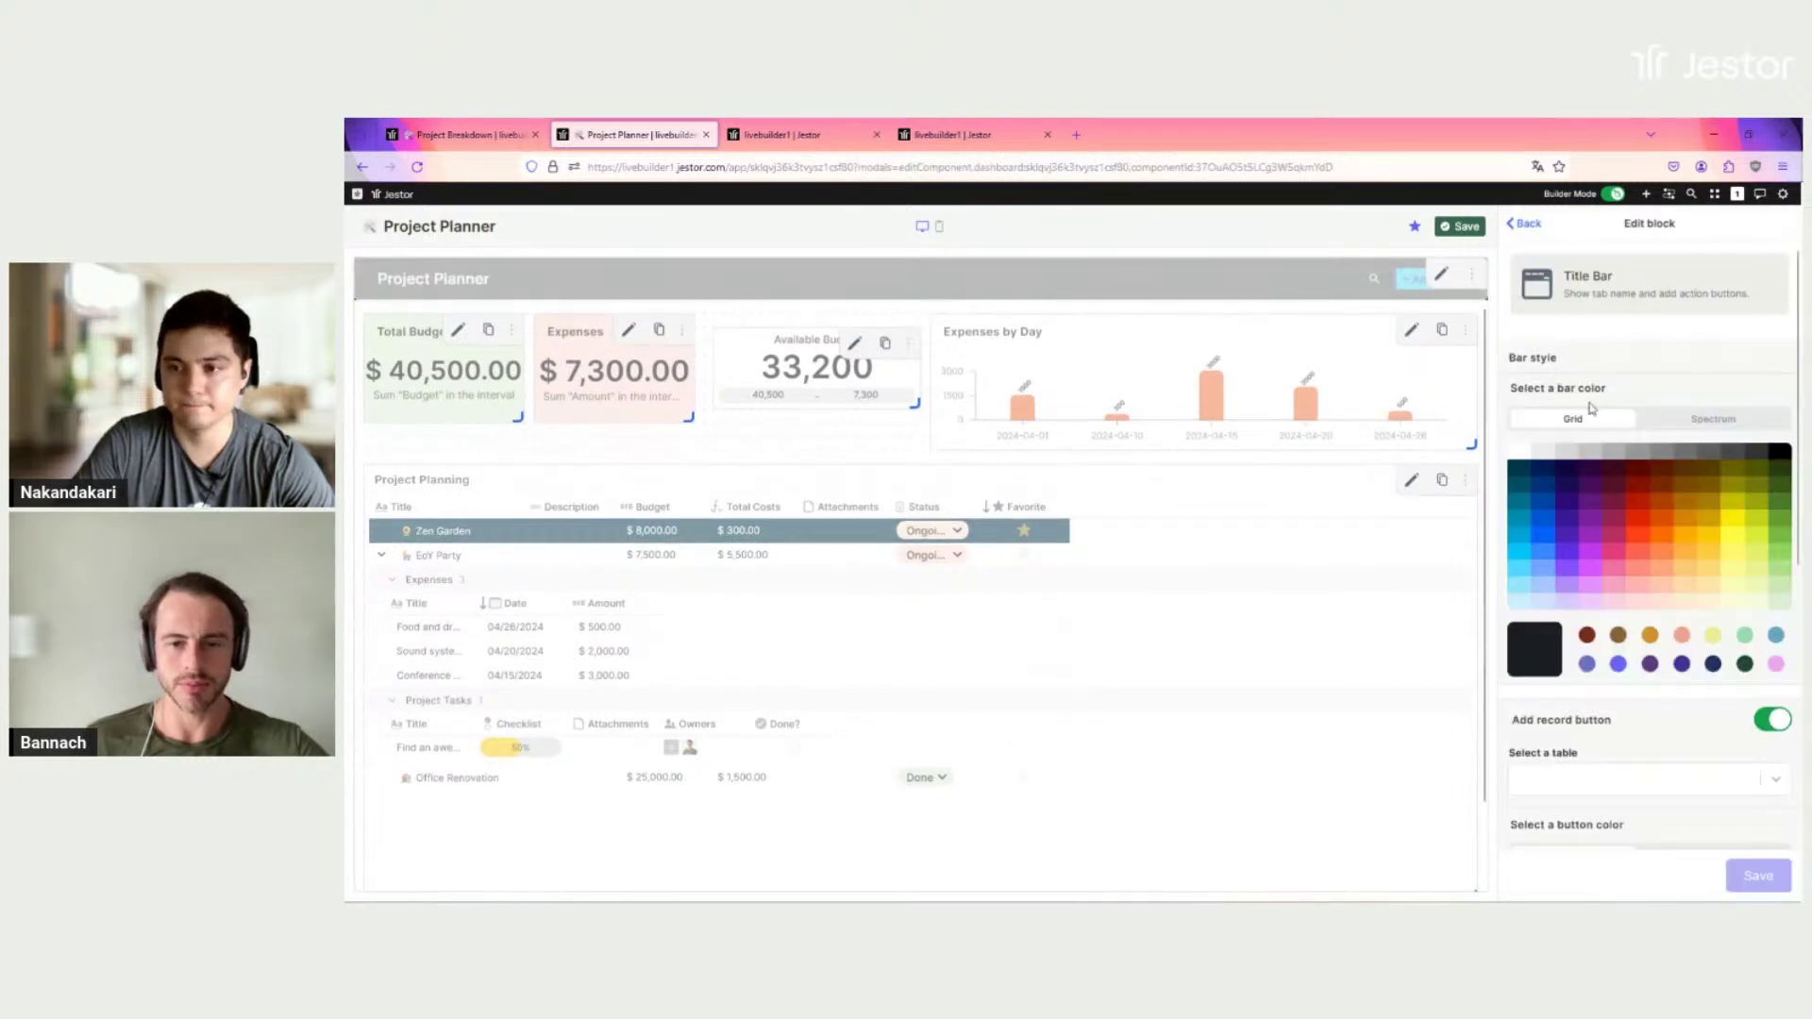
left_click(1520, 477)
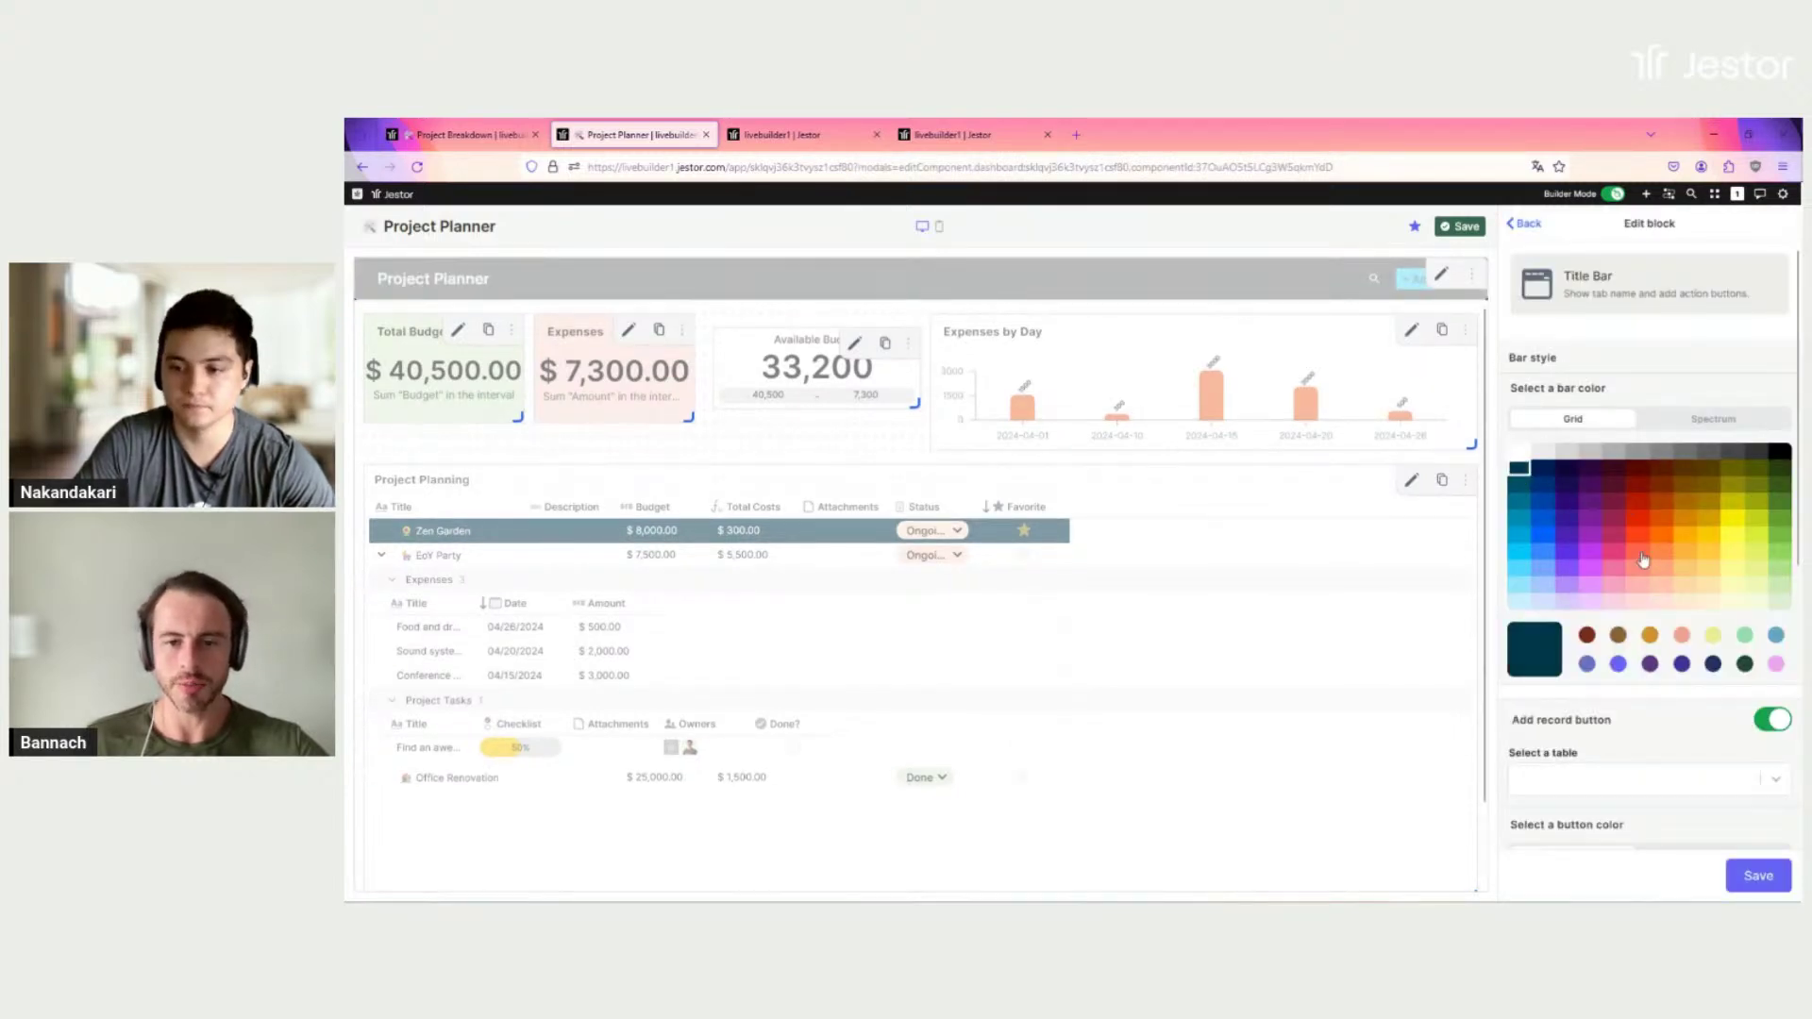
Step: Base the title bar's add record button on the Project Cost Breakdown table
scroll(1642, 557, "down", 1)
scroll(1642, 557, "down", 1)
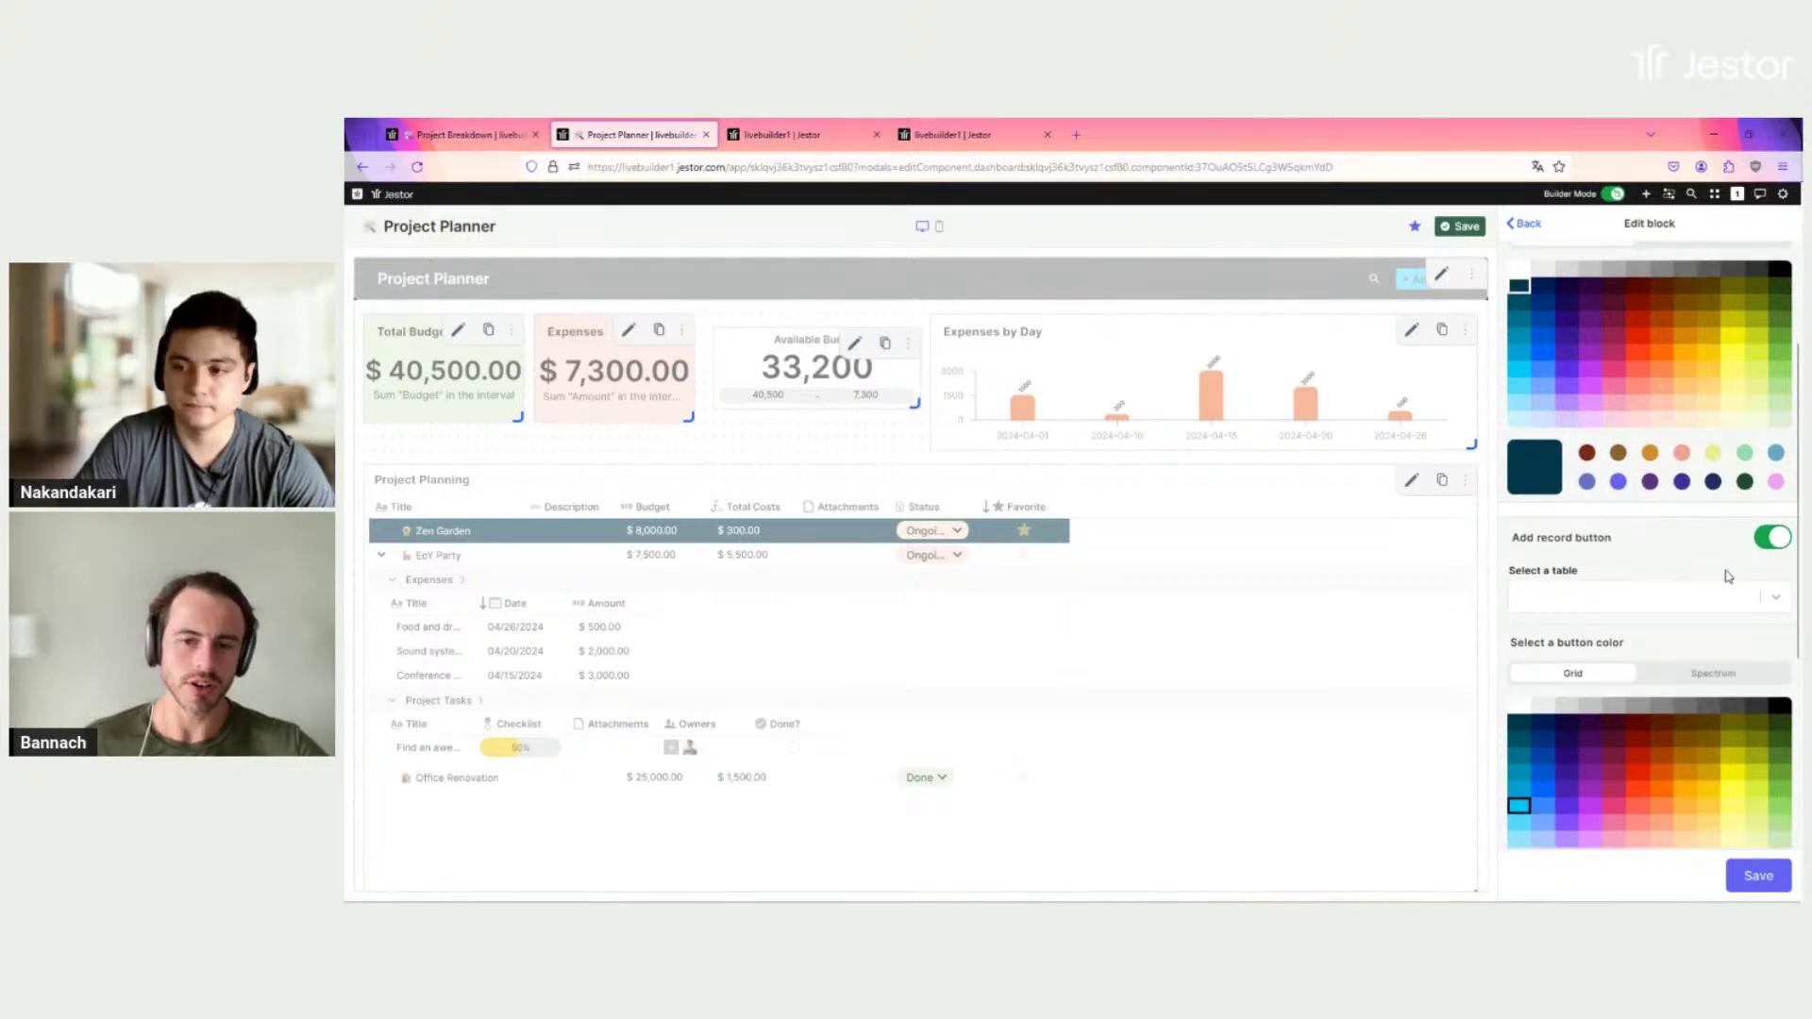
left_click(1732, 604)
type("proj")
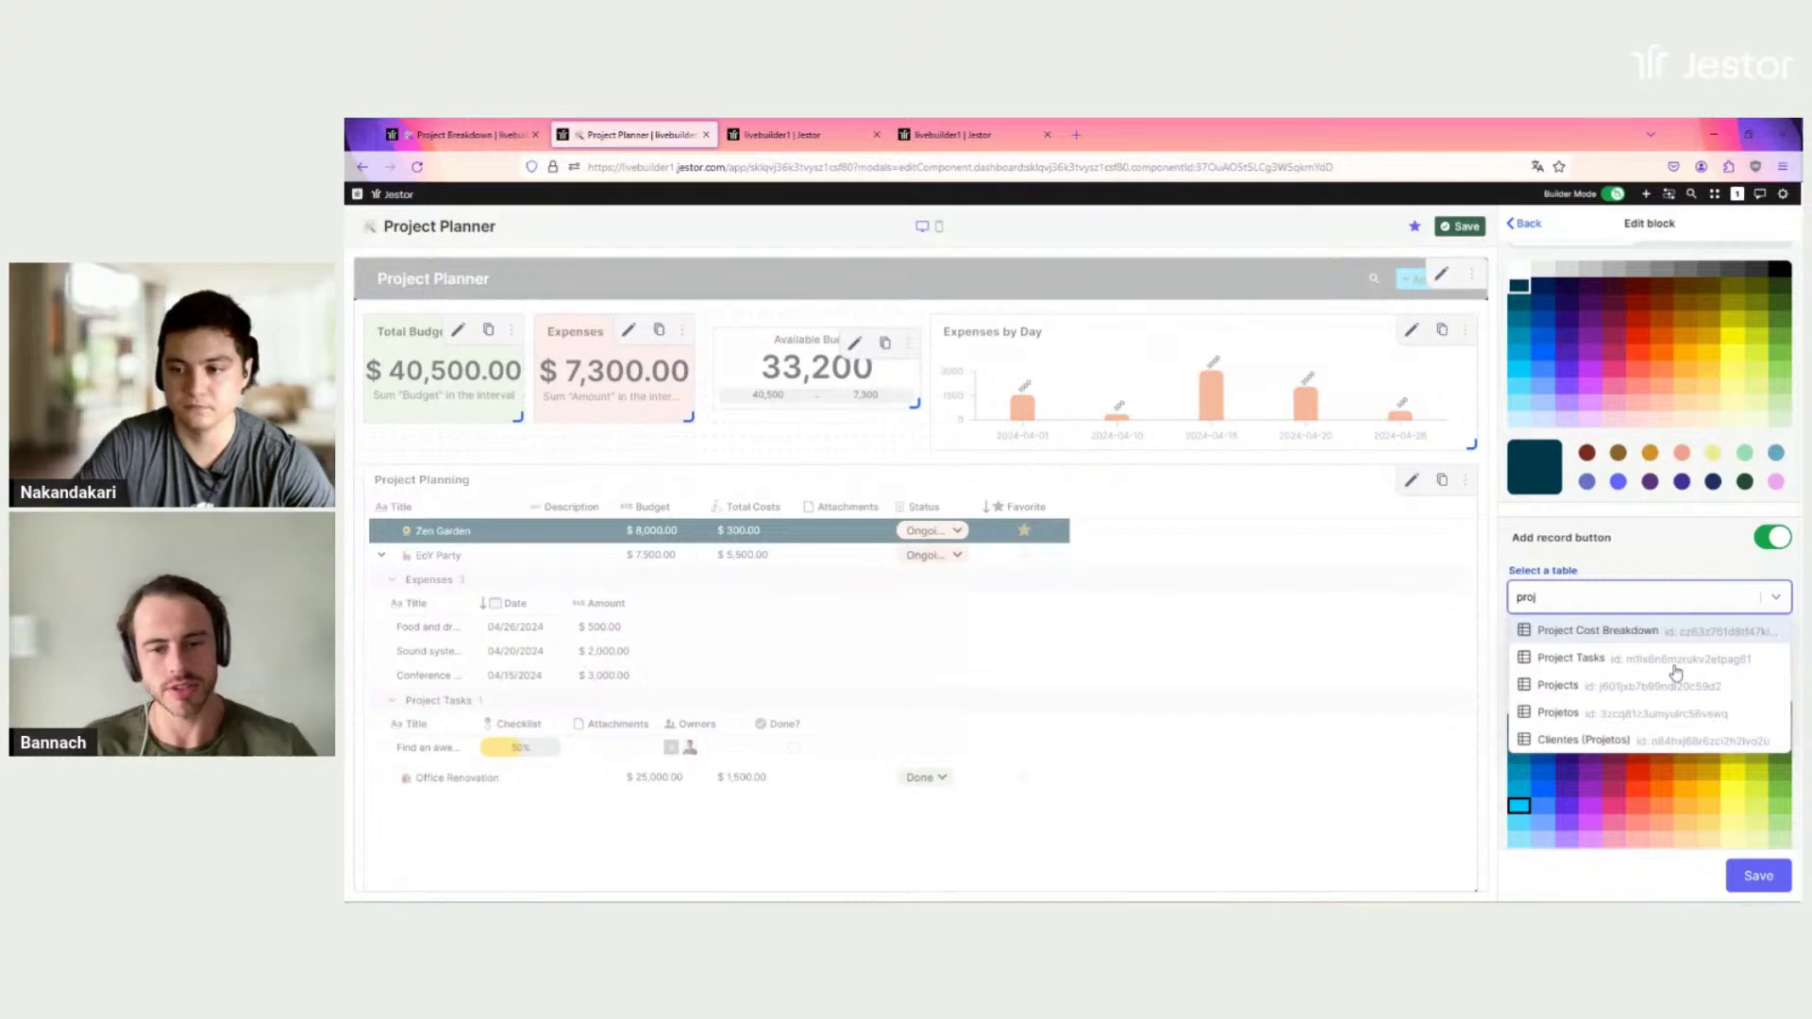
left_click(1654, 630)
Step: Color the title bar's add record button blue-violet and label it New Project
scroll(1646, 595, "down", 3)
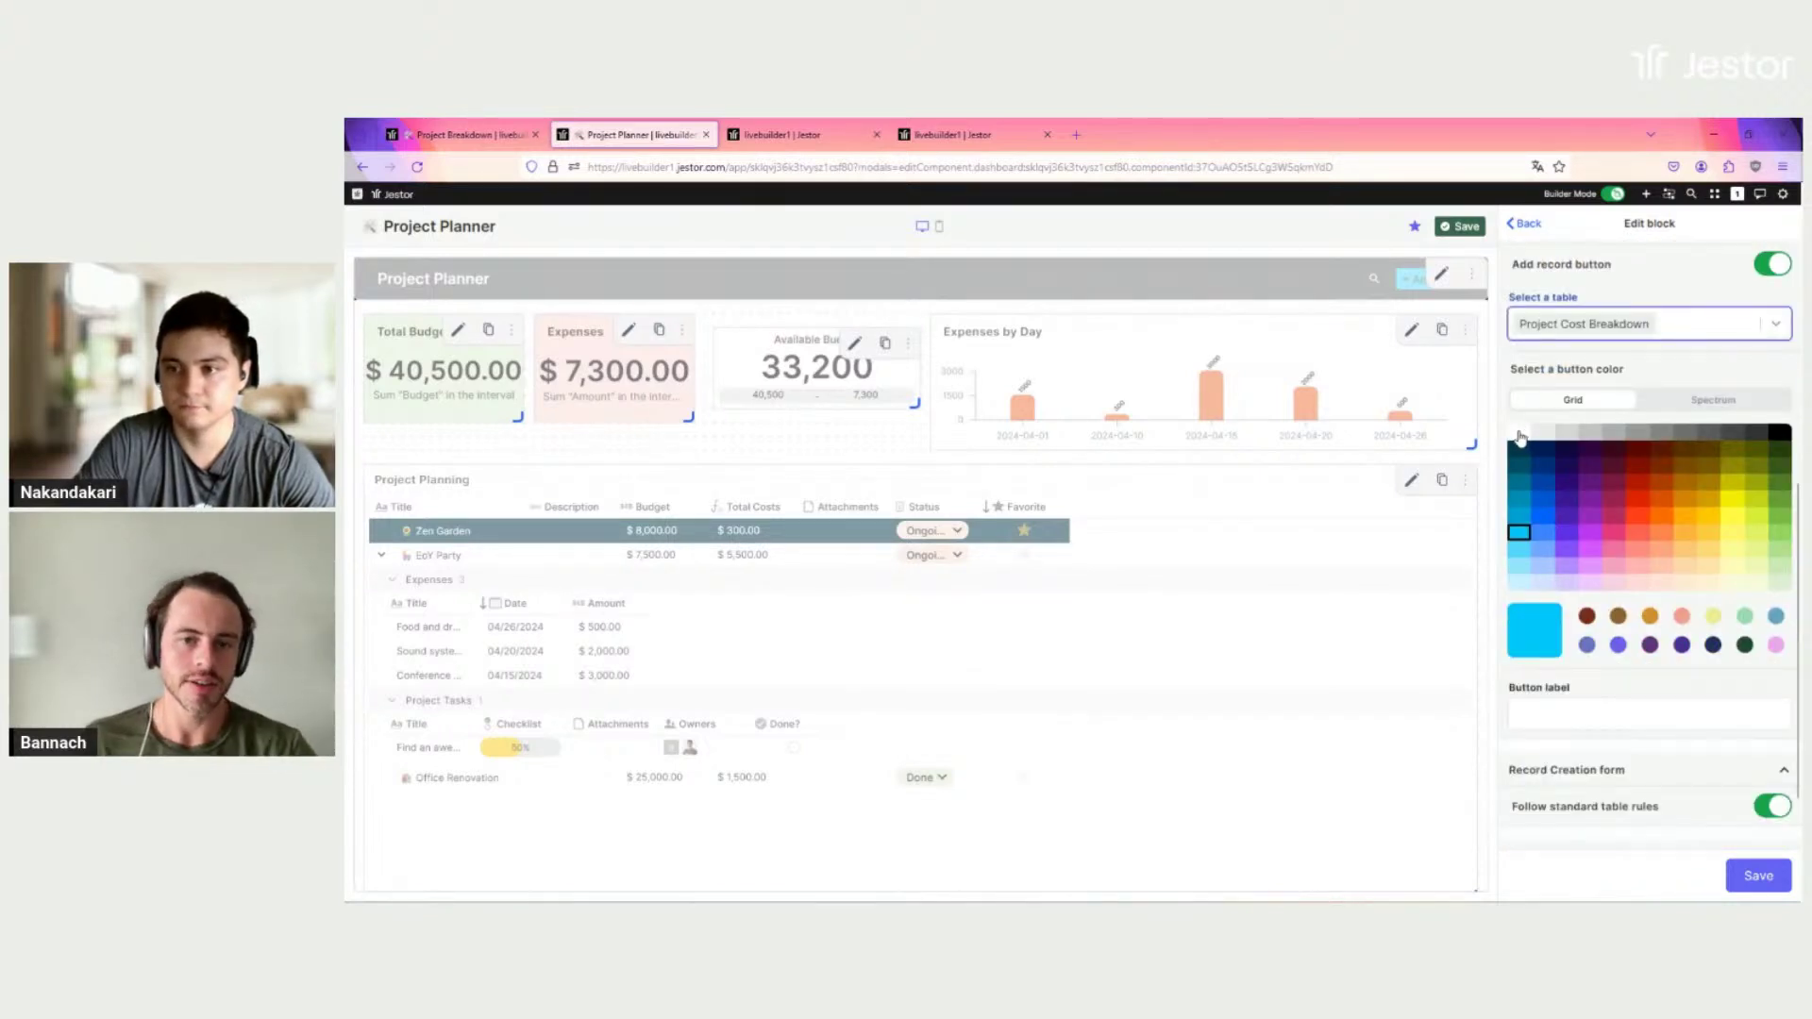
left_click(1617, 647)
left_click(1640, 717)
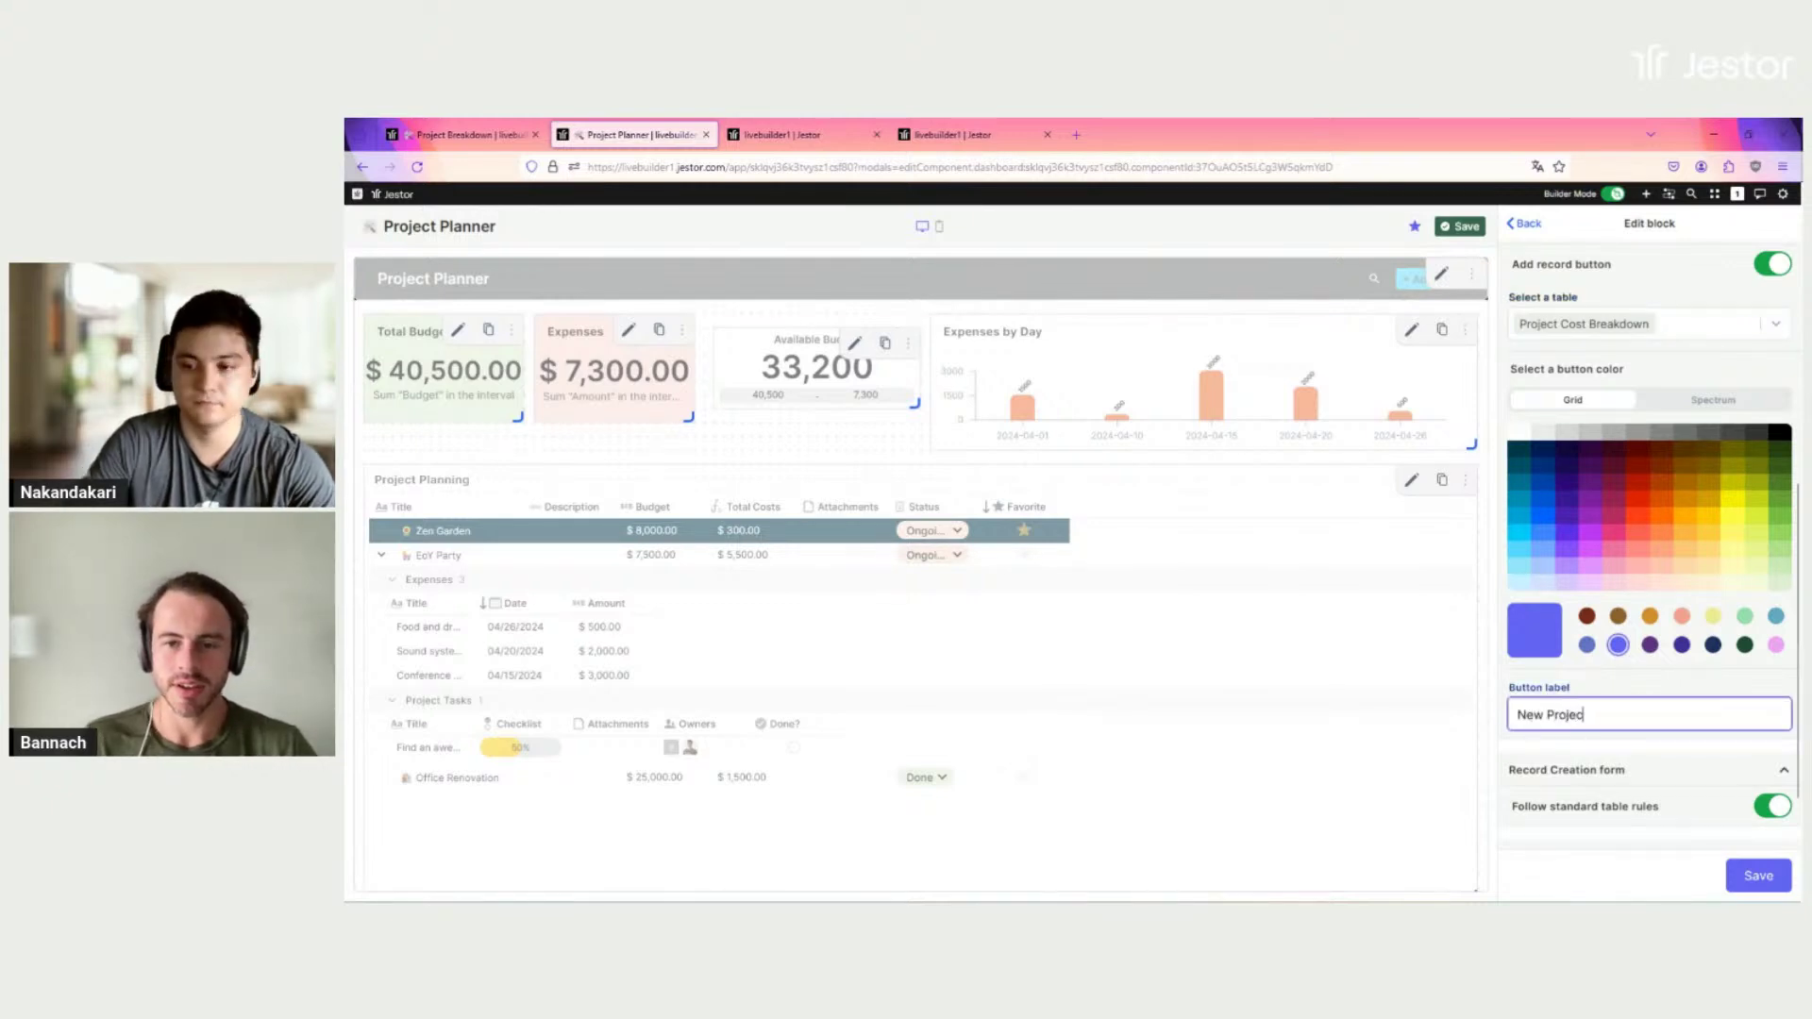
Step: Link the title bar to the search filter named Filter and turn off Show search
scroll(1637, 577, "down", 2)
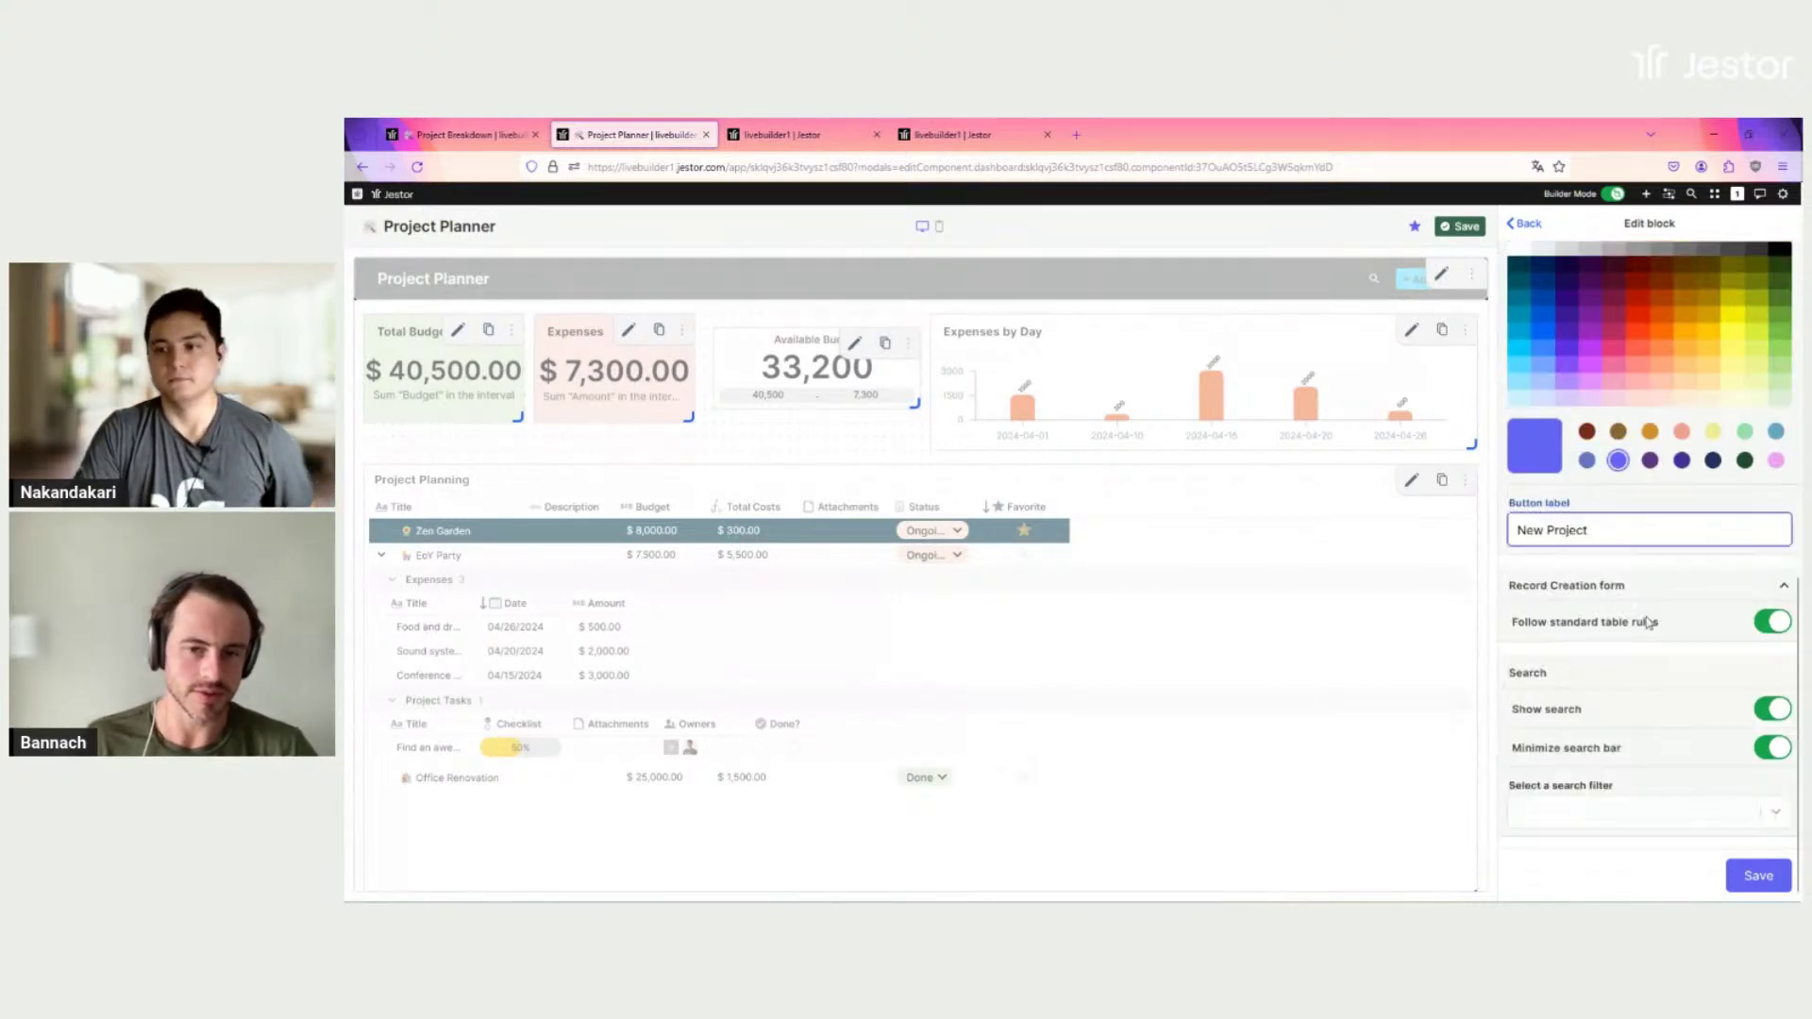
left_click(1680, 815)
left_click(1623, 842)
left_click(1782, 713)
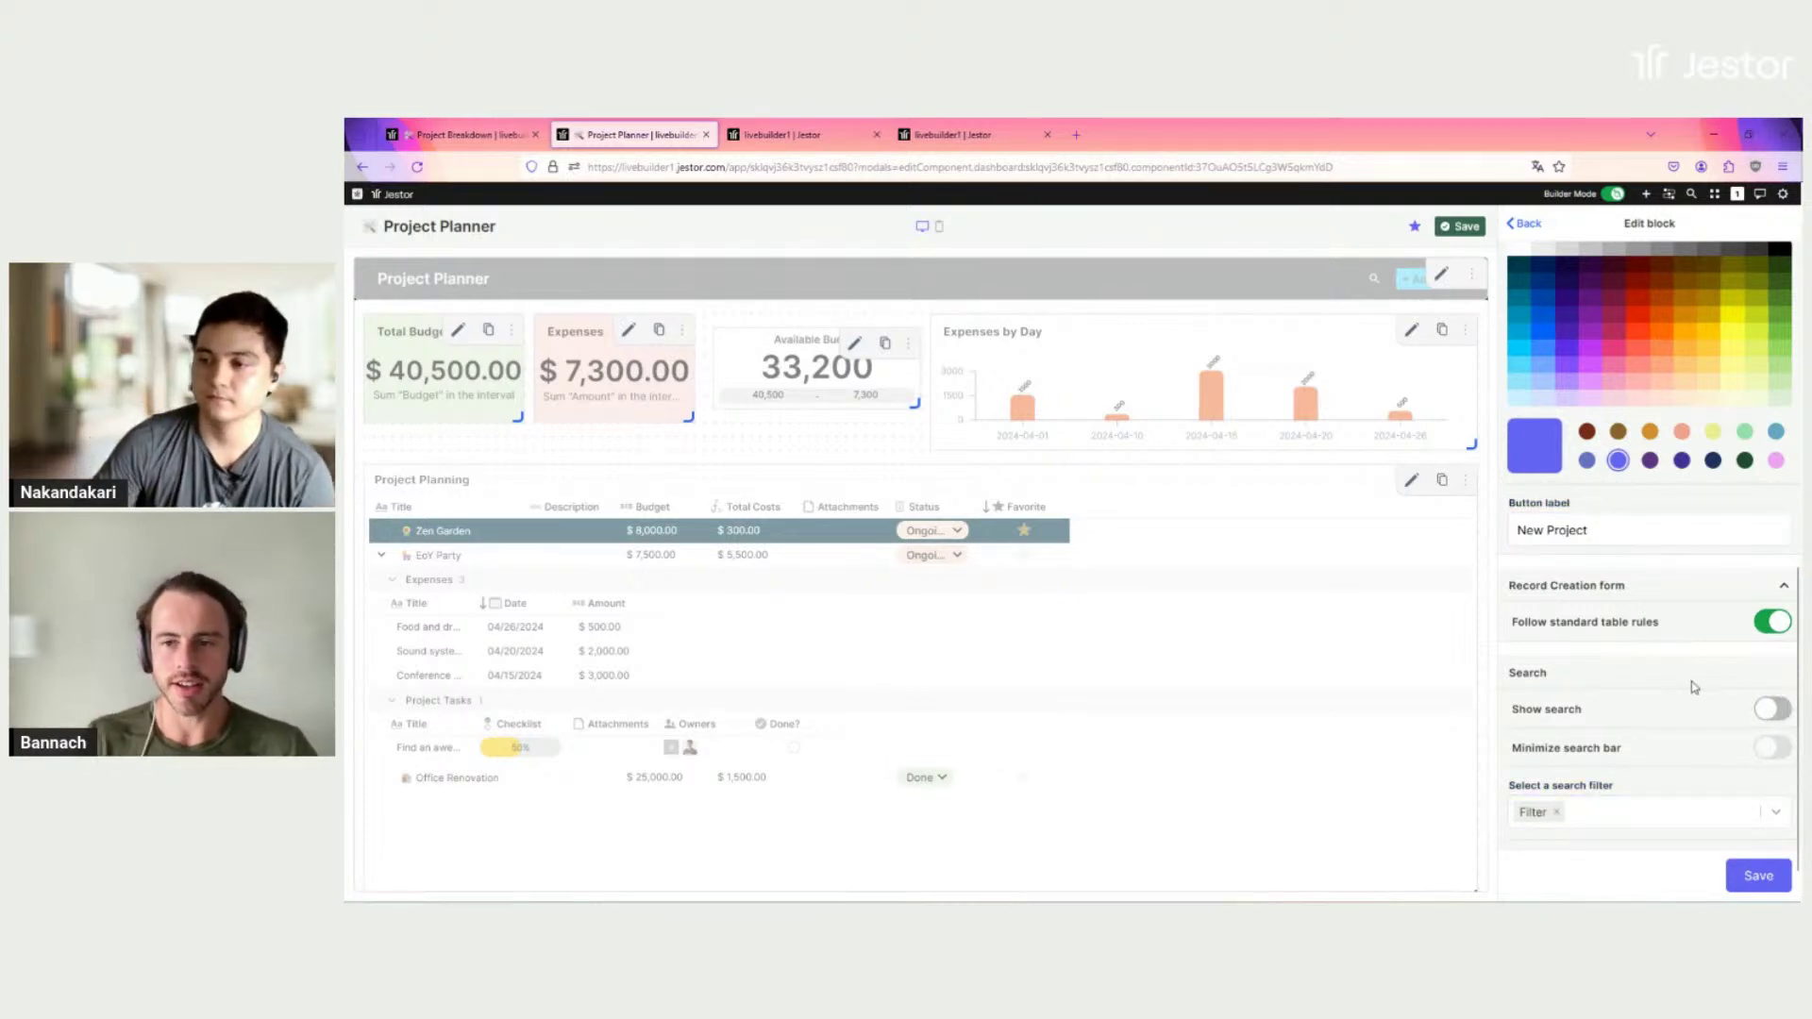
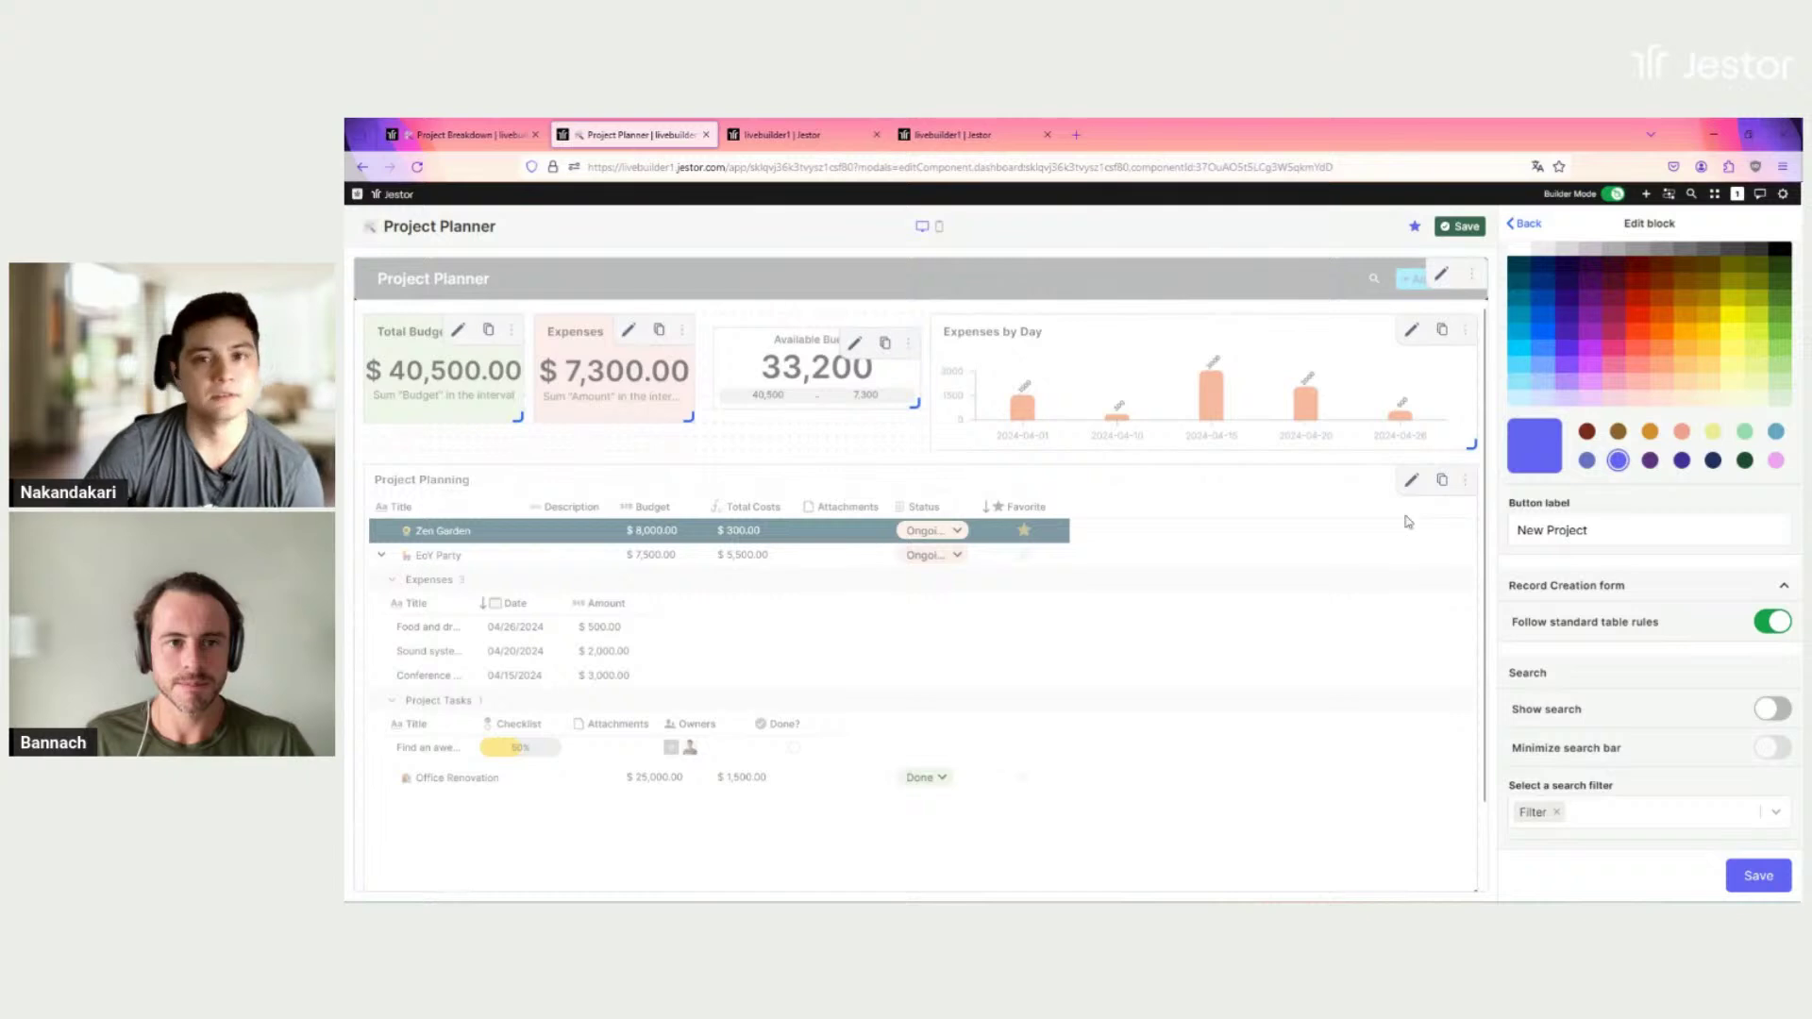
Step: Turn off the standard table rules for the record creation form and base it on the New Project SuperForm app page
scroll(1551, 337, "up", 6)
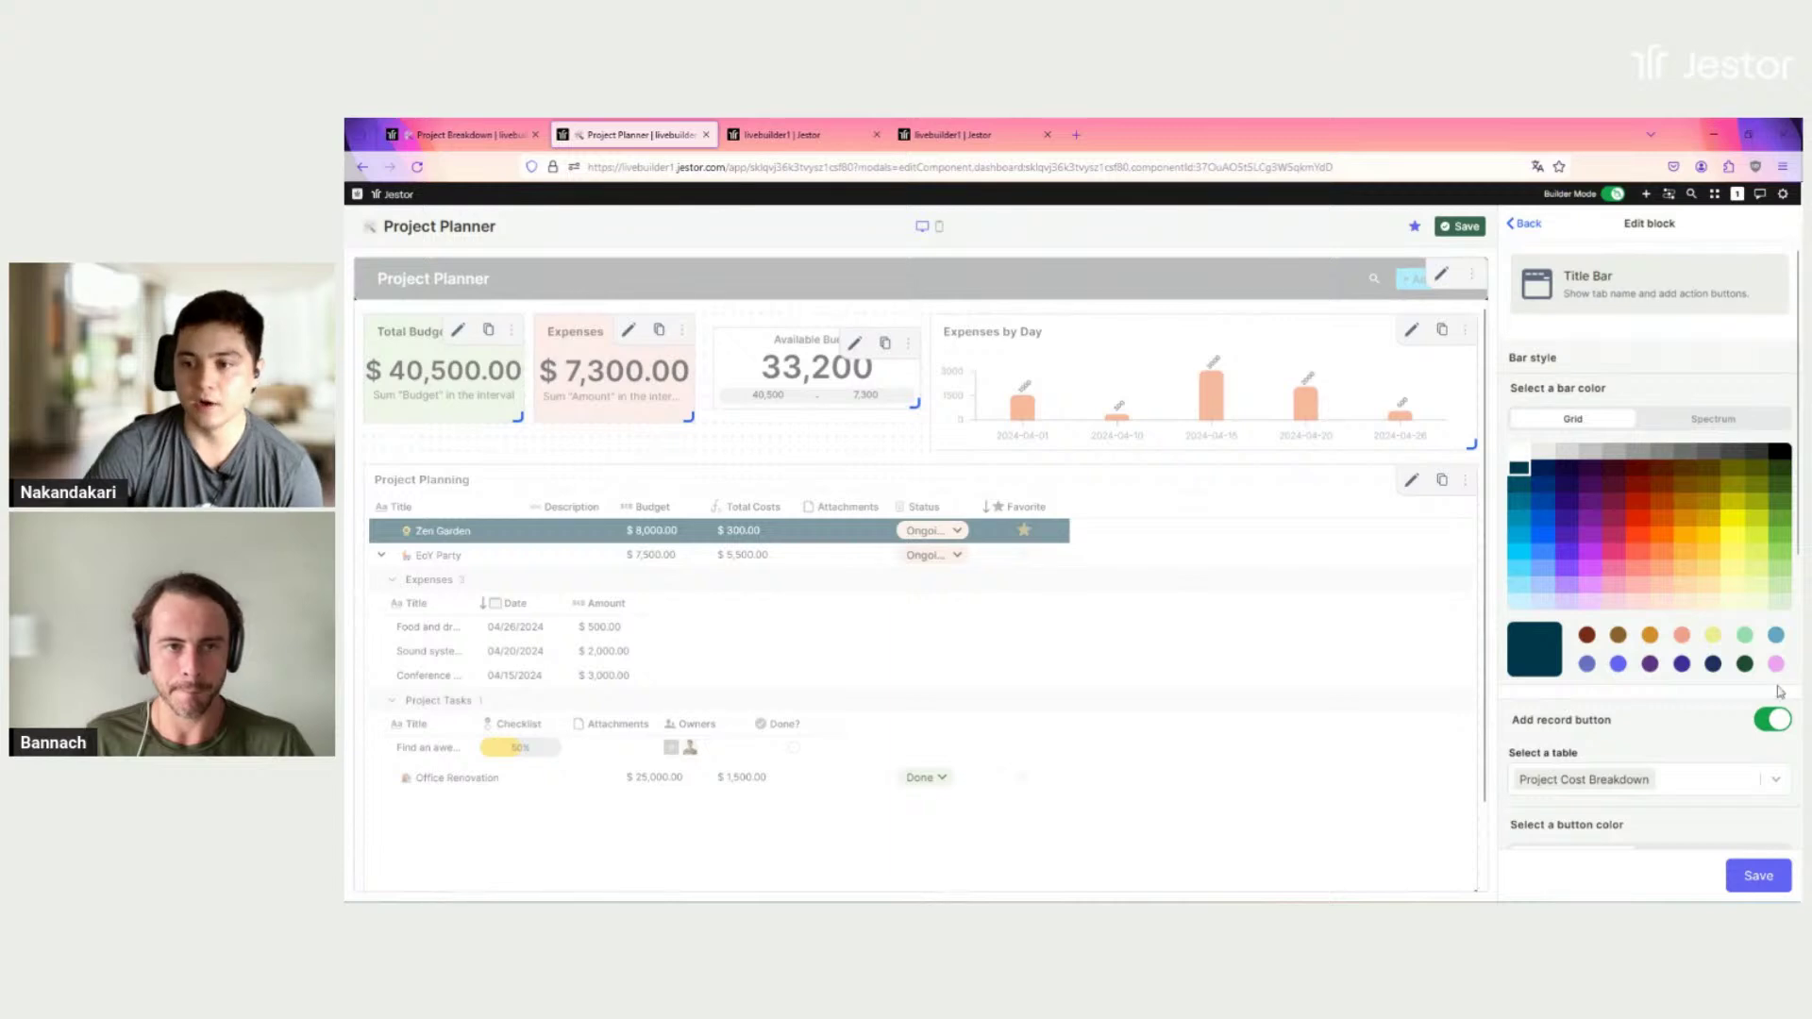
scroll(1735, 736, "down", 2)
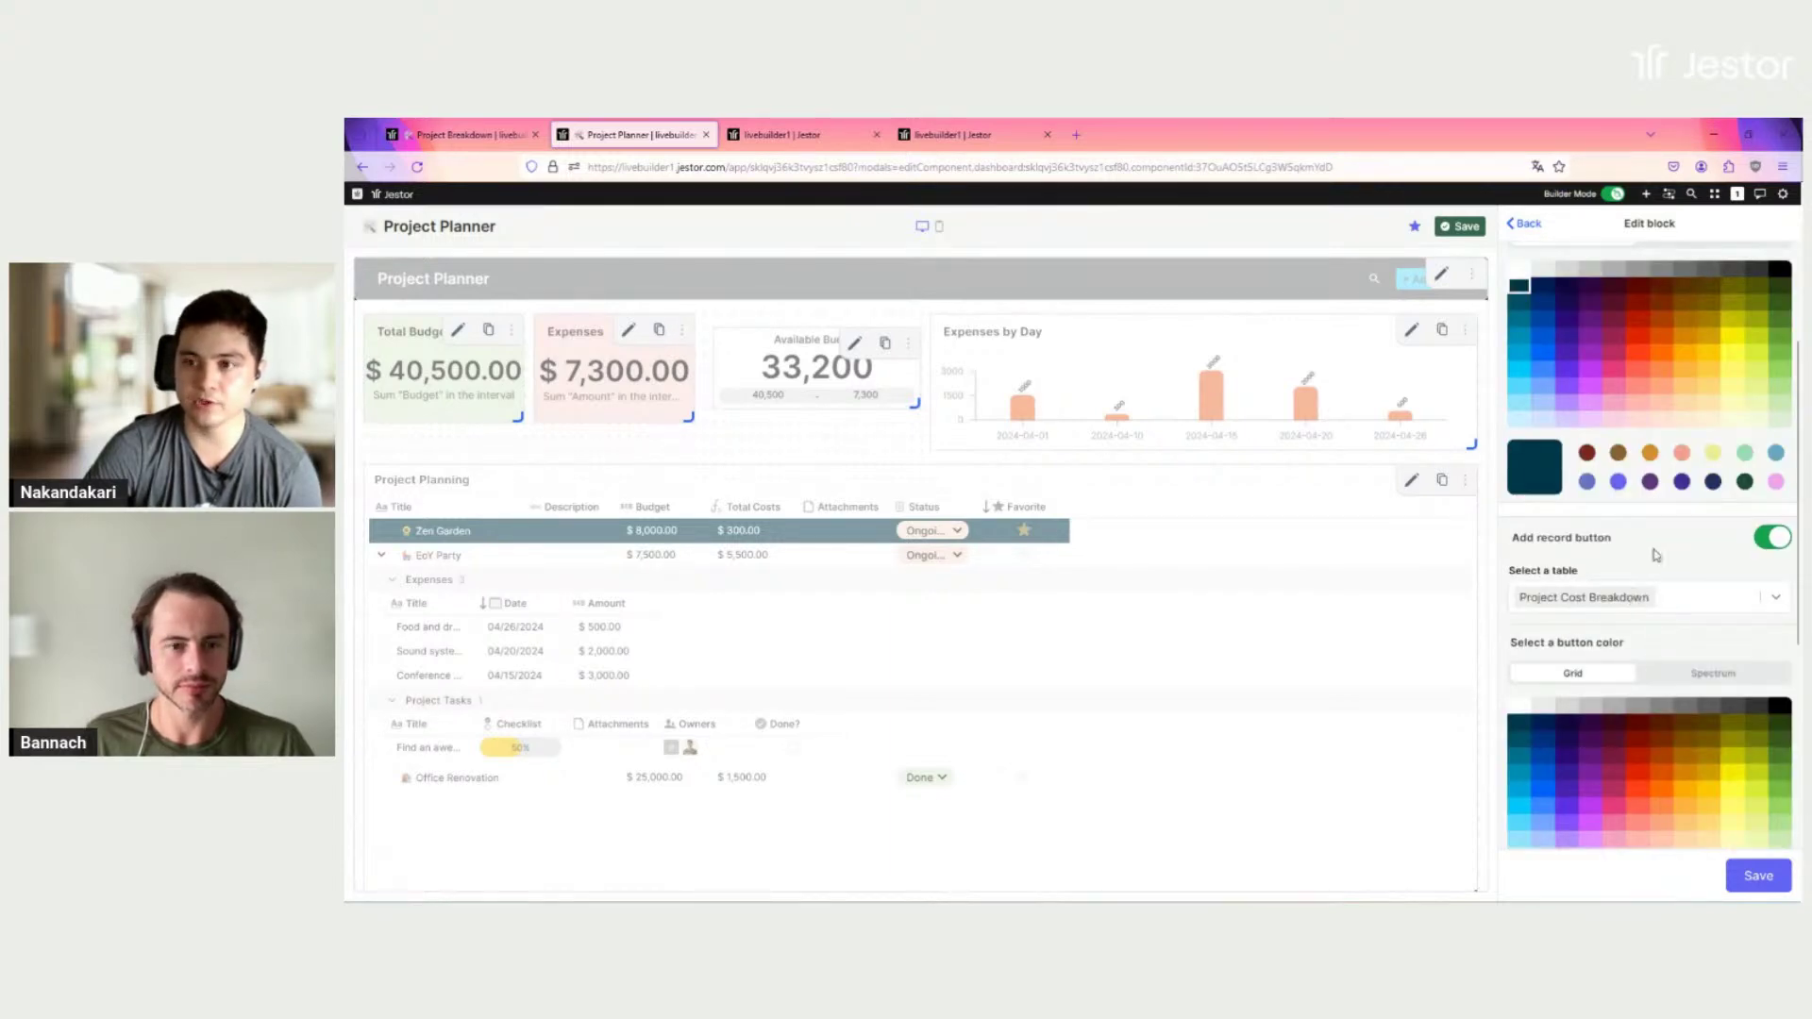
scroll(1654, 555, "down", 5)
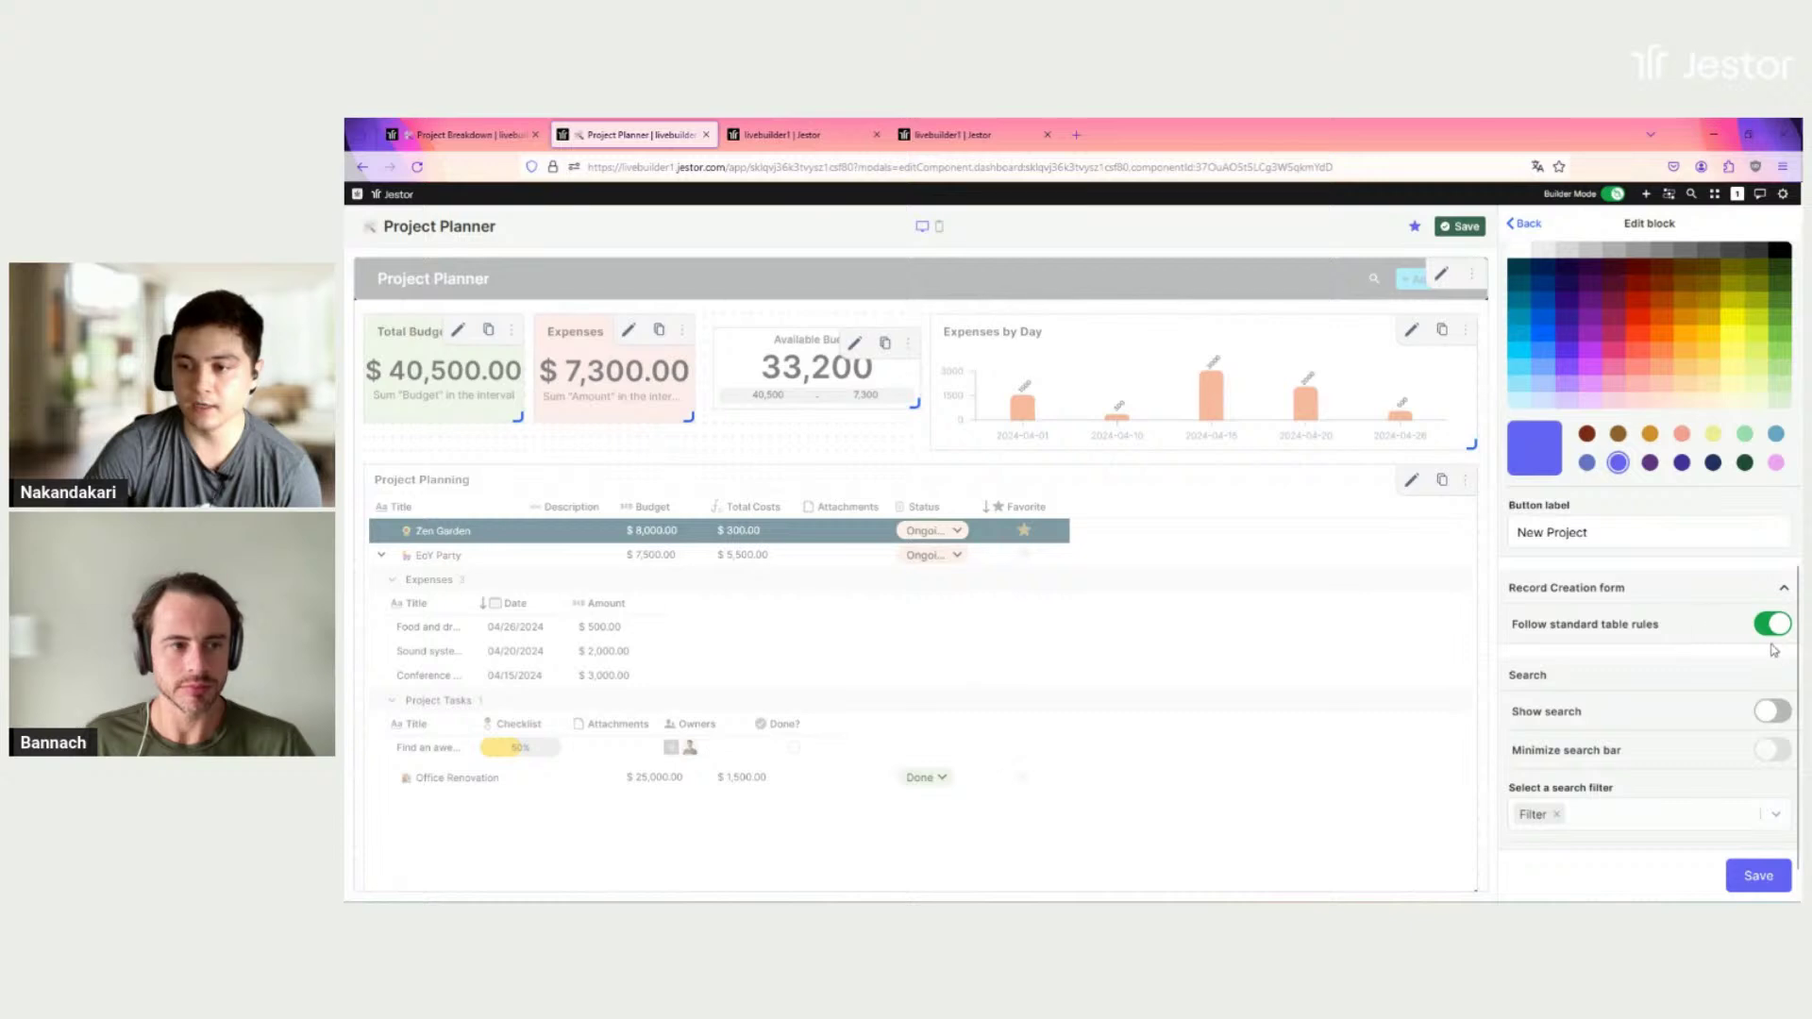
left_click(1764, 627)
scroll(1763, 623, "down", 1)
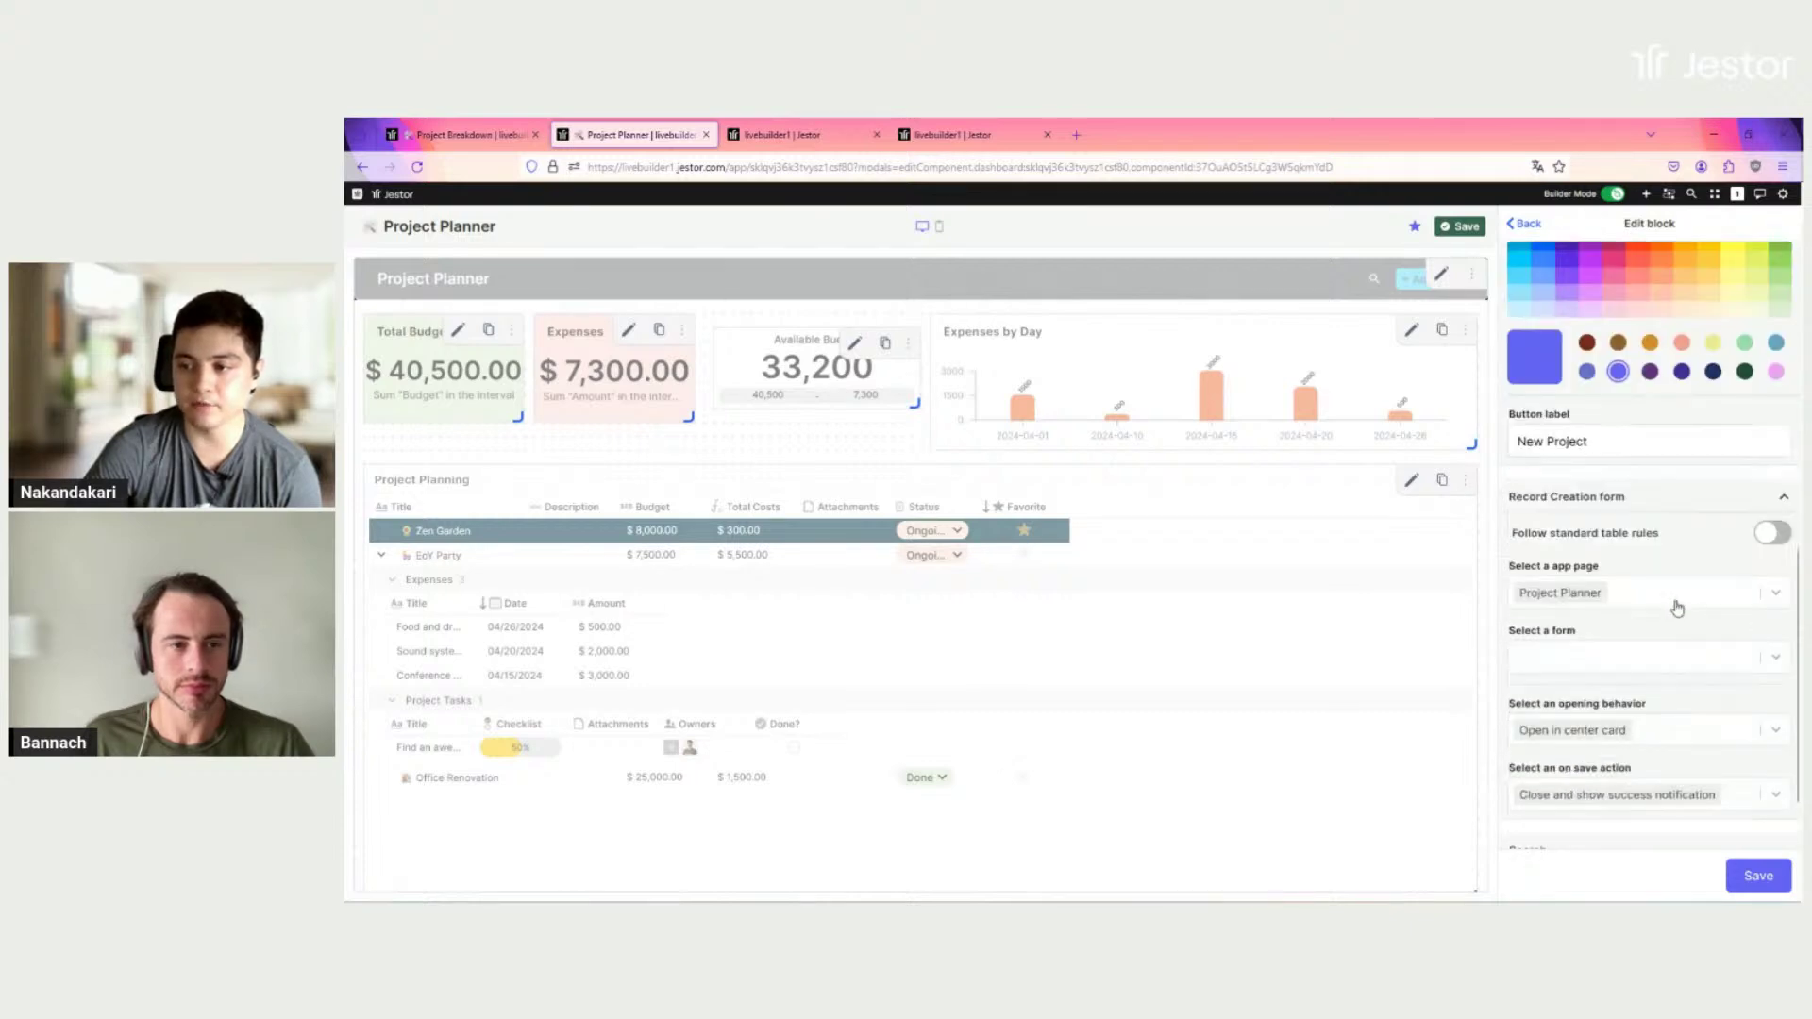
left_click(1686, 594)
type("new")
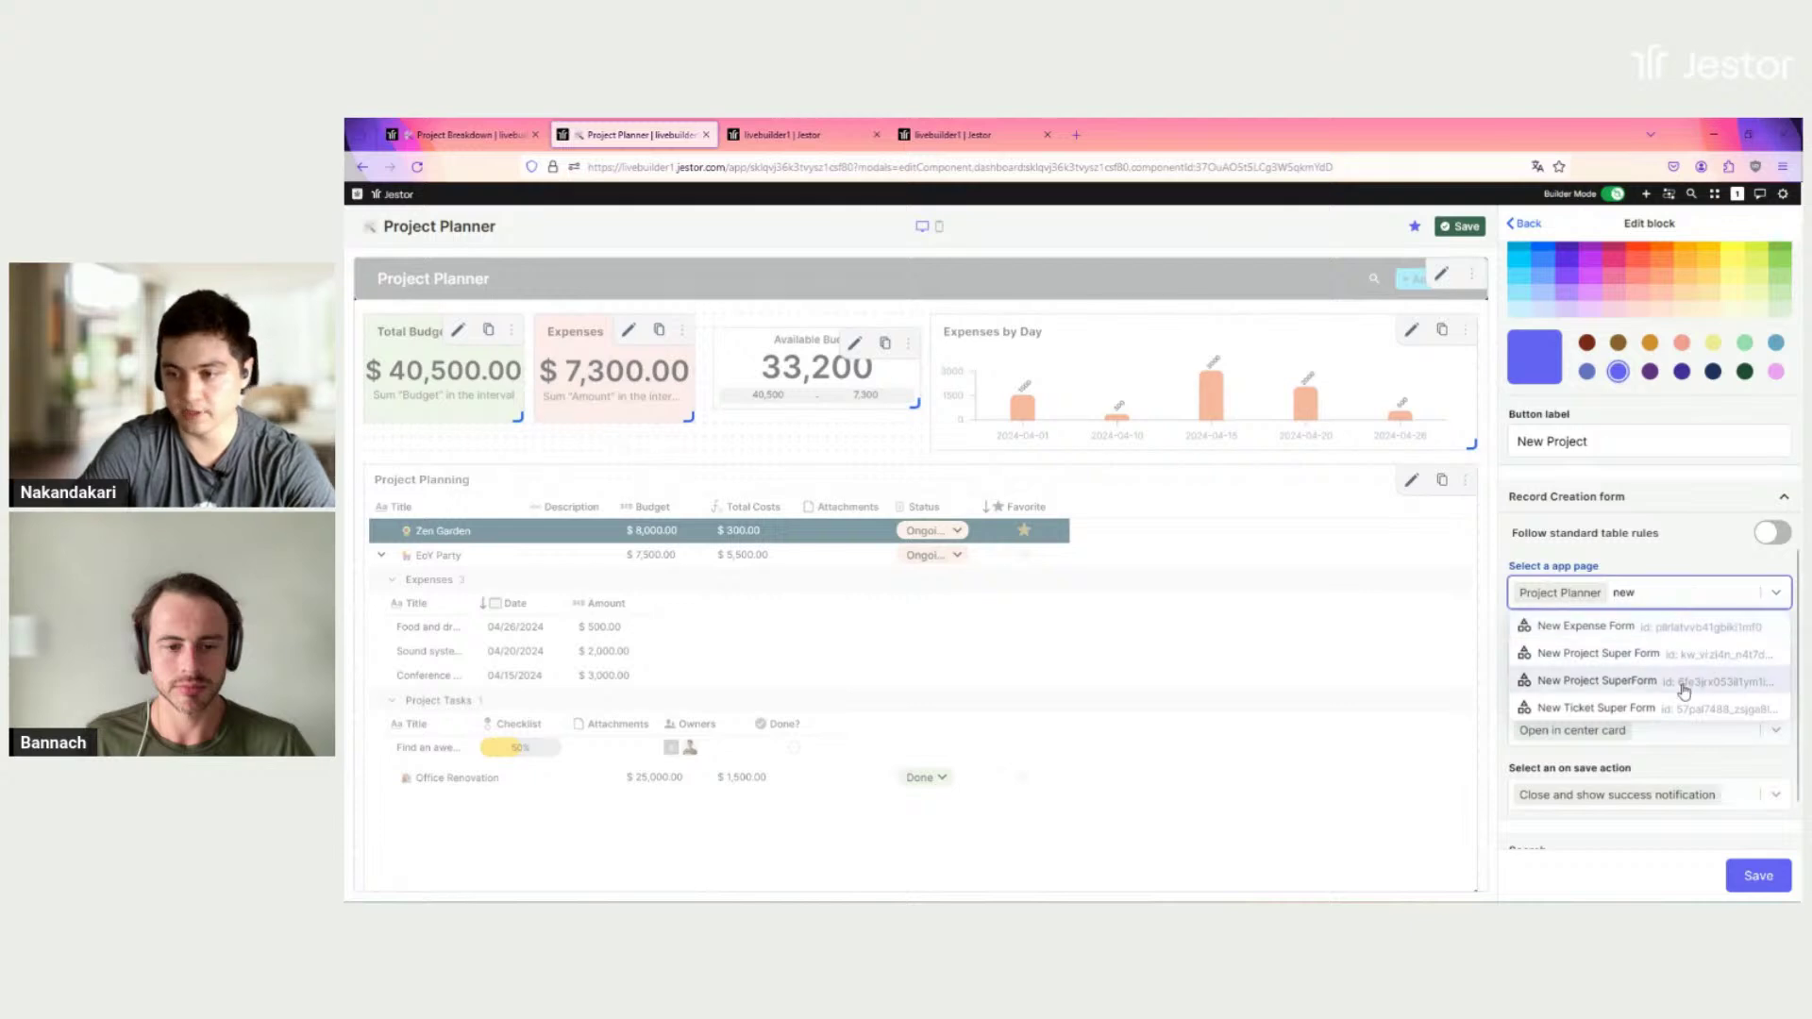
left_click(1684, 681)
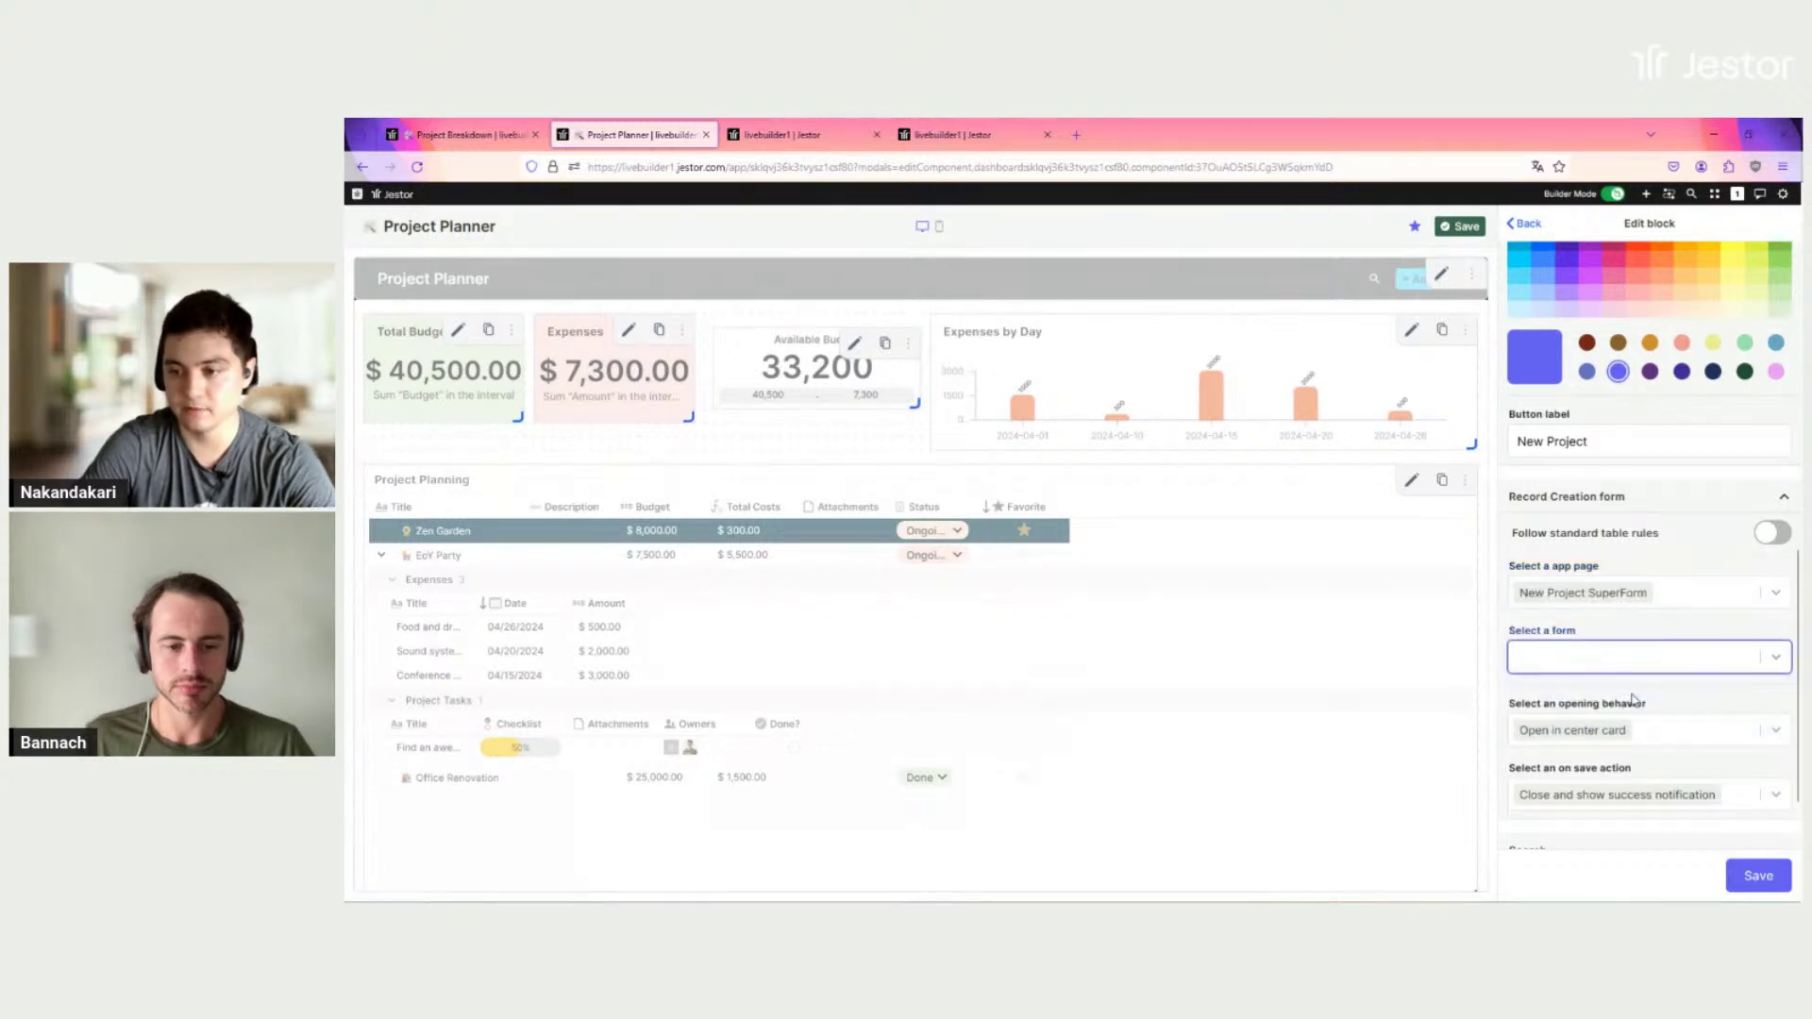
Step: Use the New Project form opening in center card (wider), and save the title bar and the app
left_click(1691, 776)
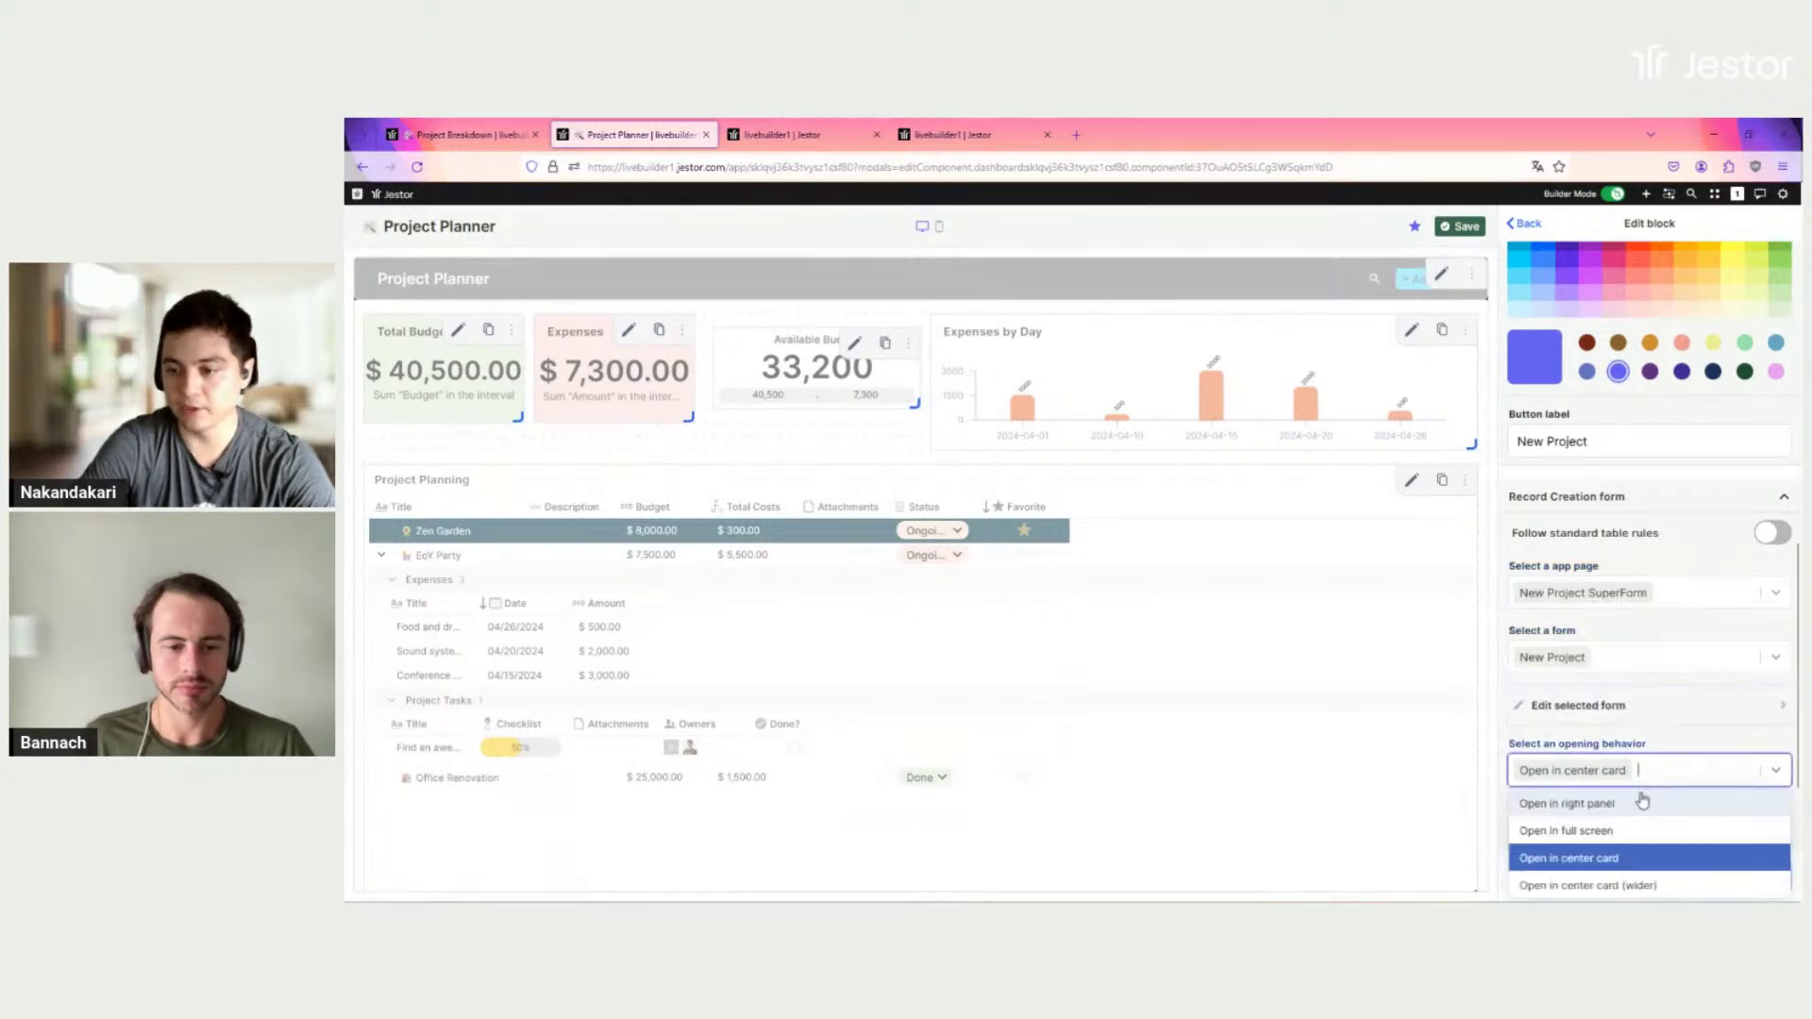
left_click(1620, 887)
scroll(1695, 651, "down", 2)
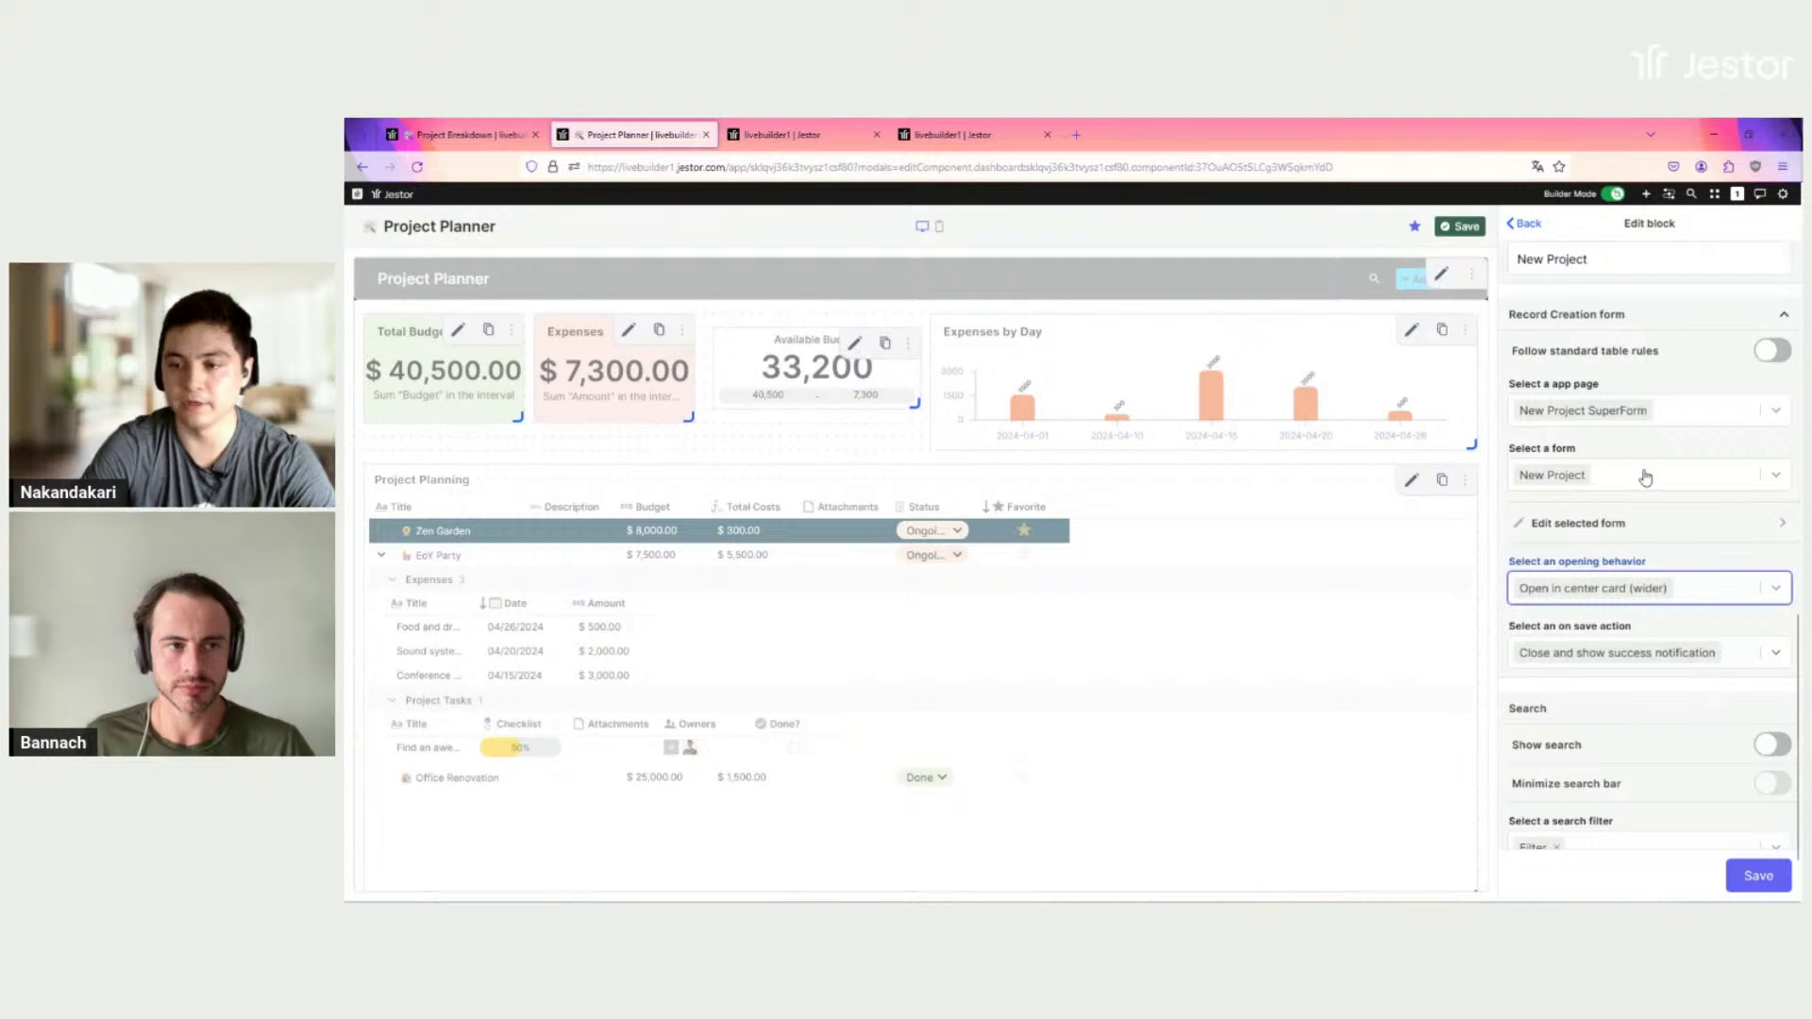
scroll(1645, 476, "down", 2)
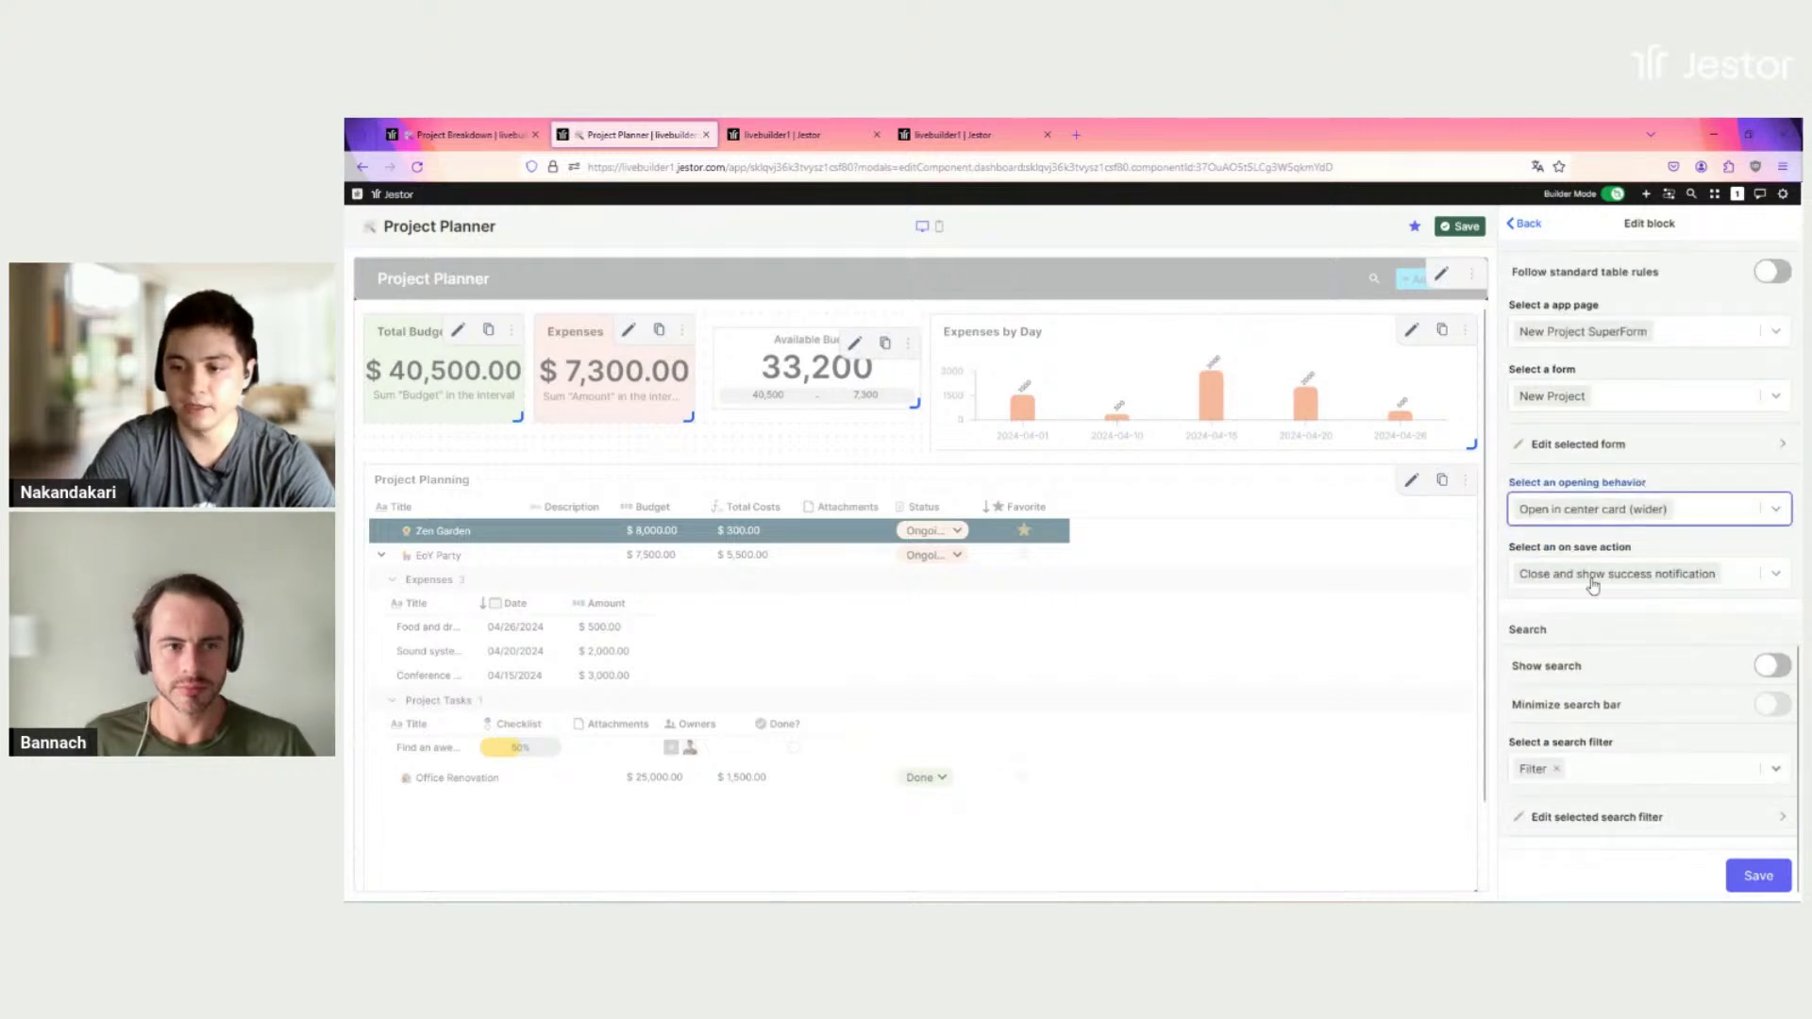
scroll(1261, 736, "down", 2)
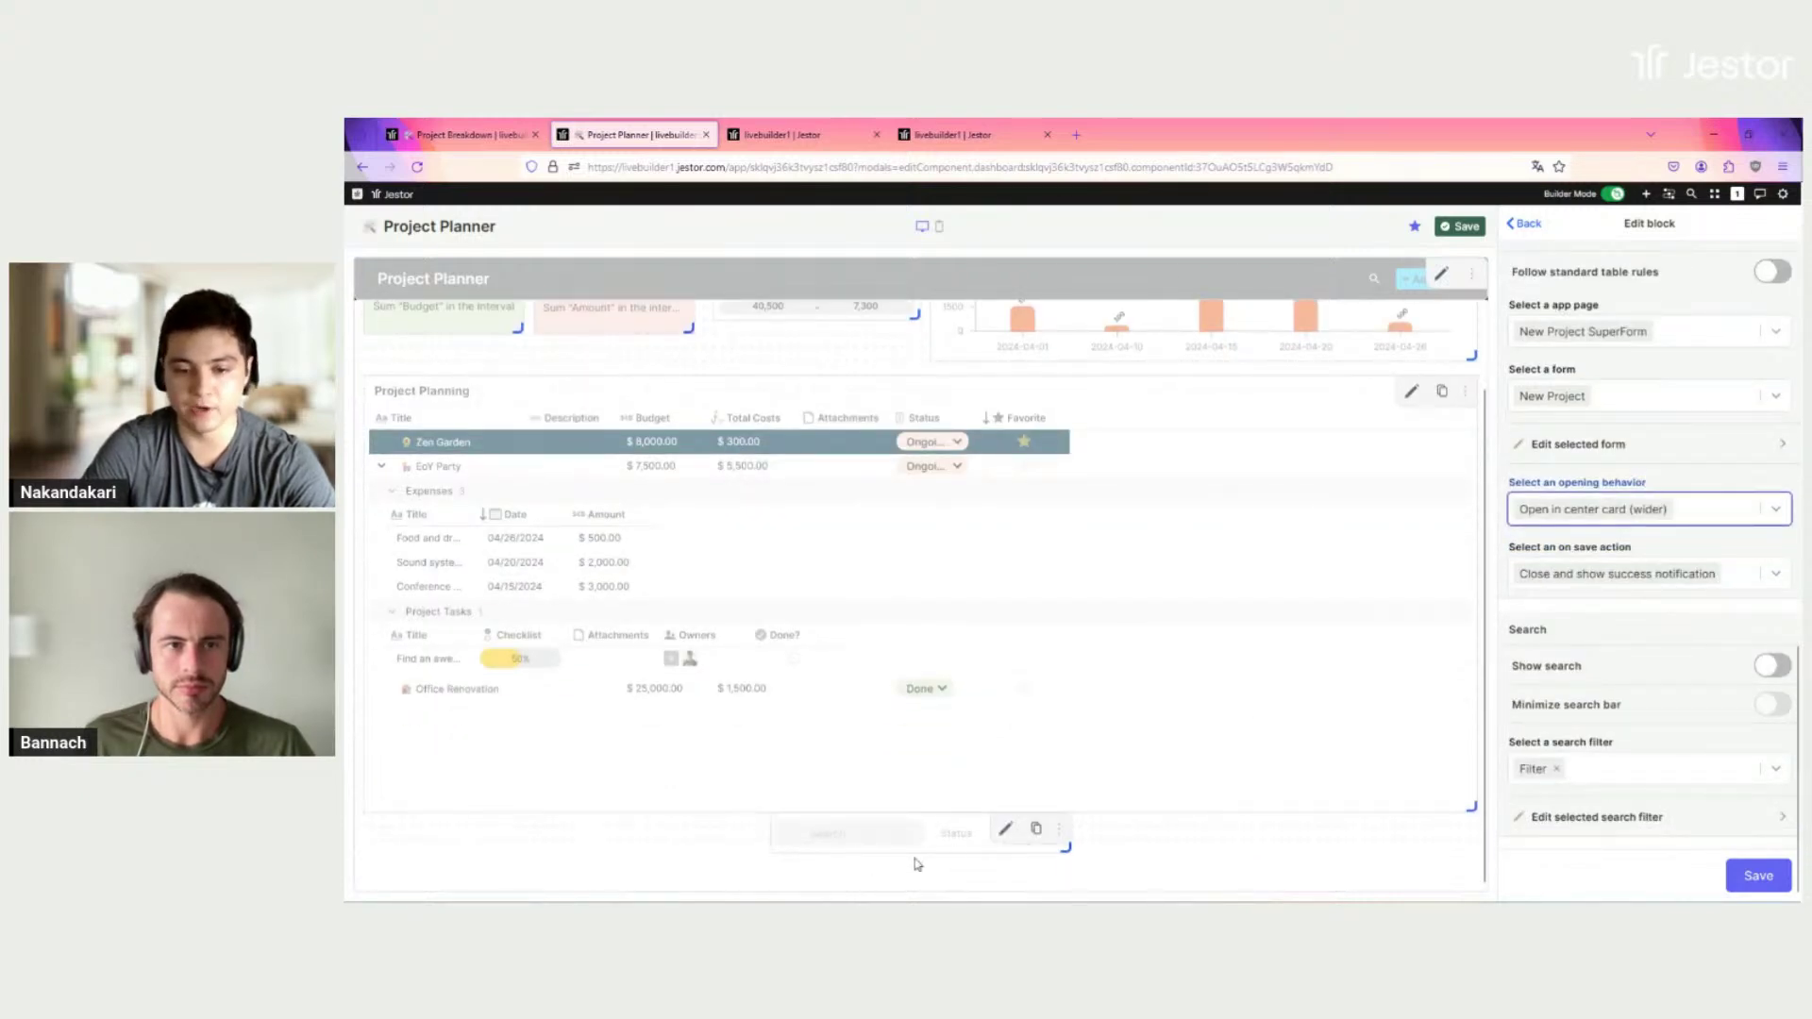
left_click(1759, 876)
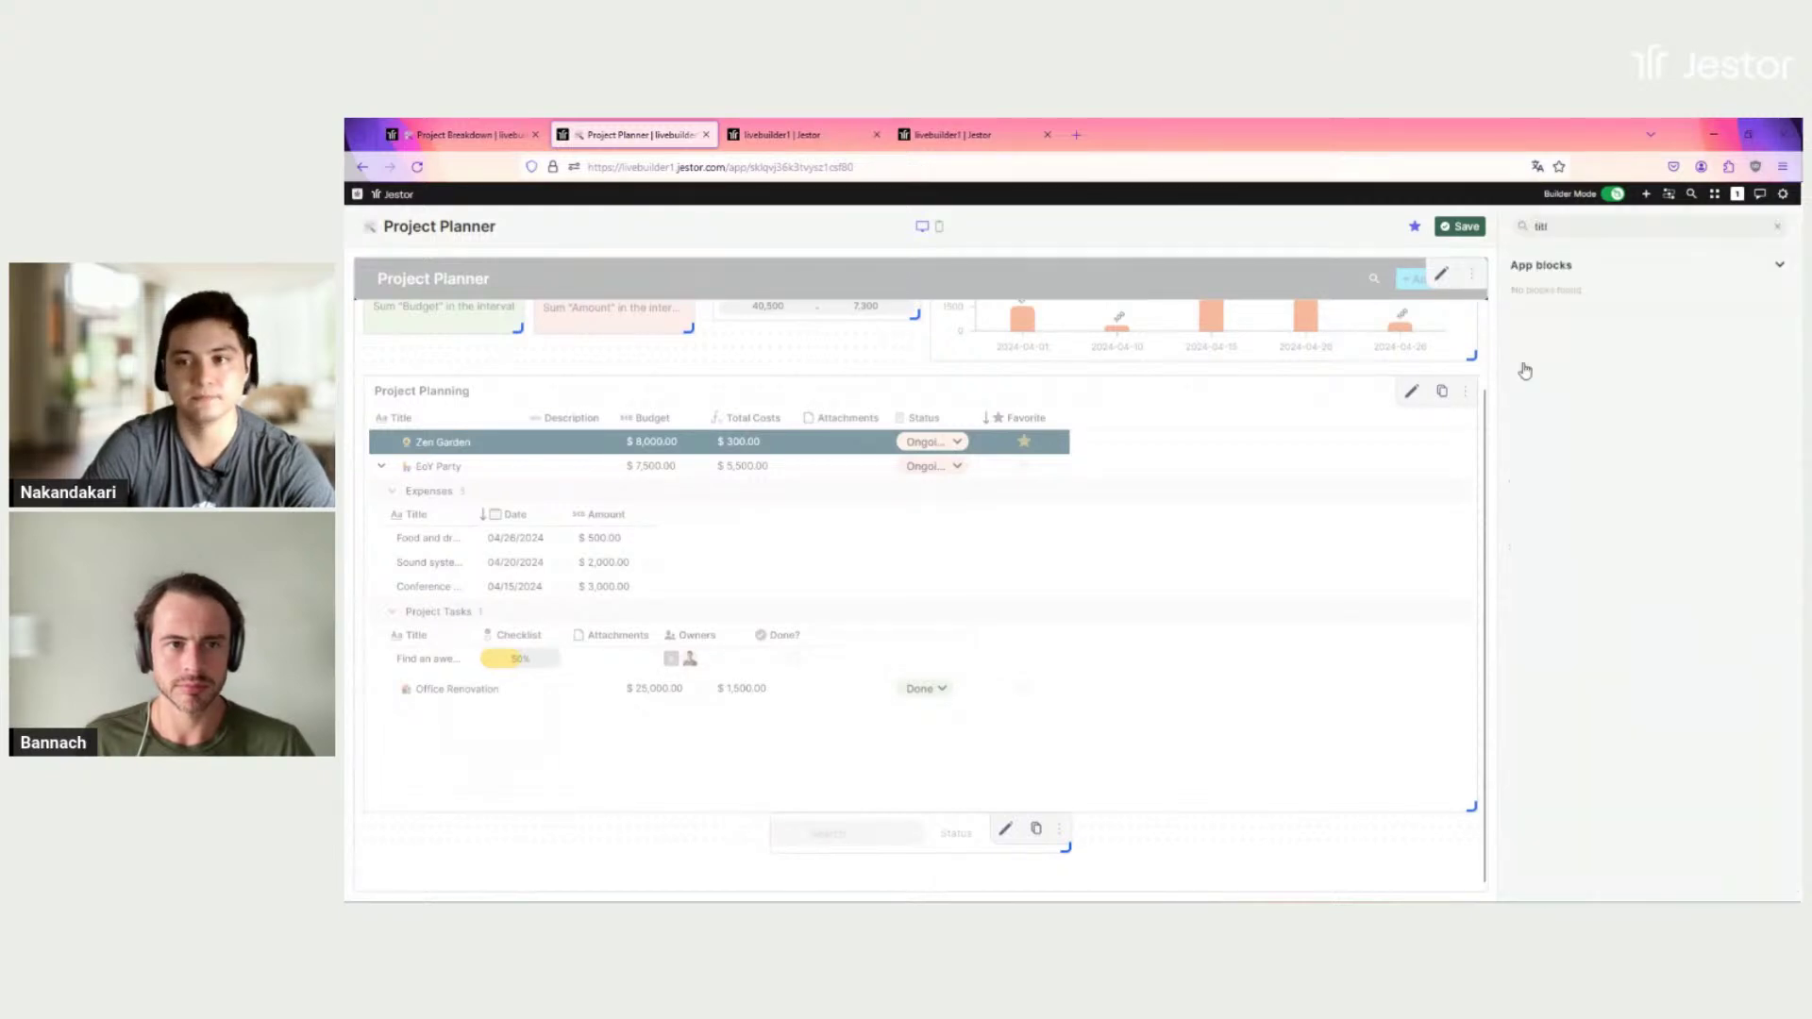
left_click(1465, 228)
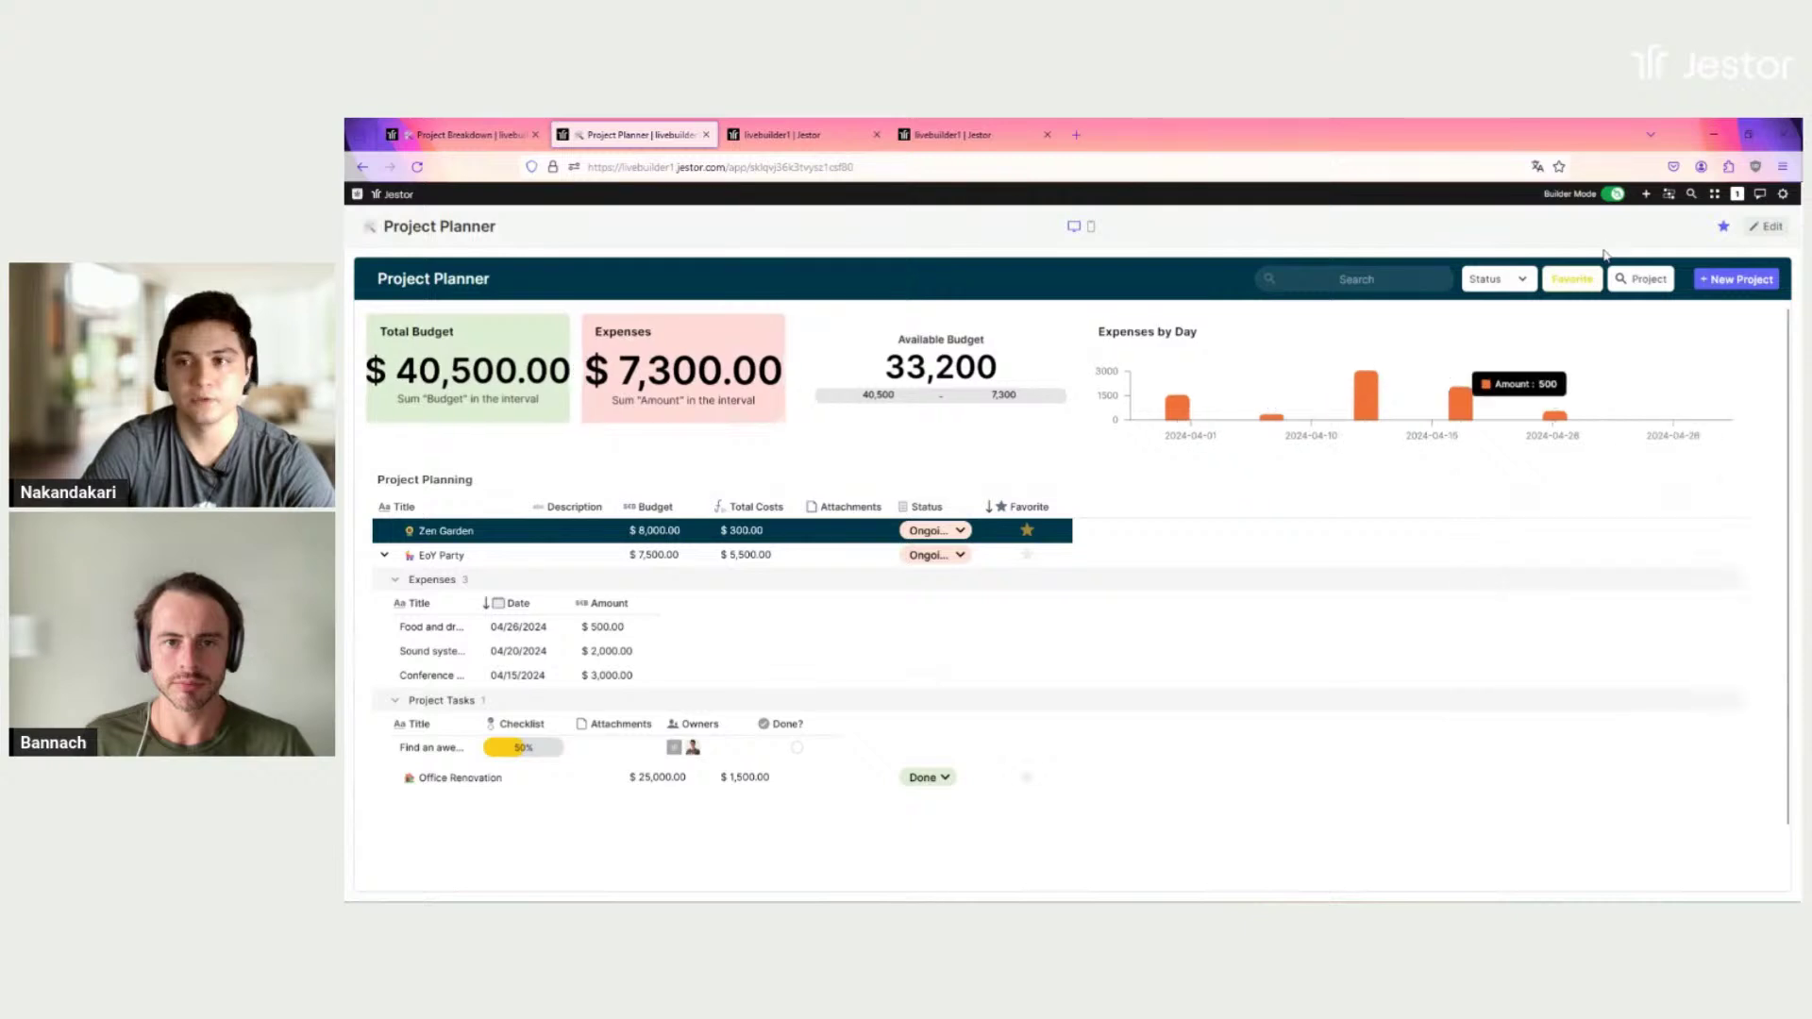
Step: Test the title bar's Favorite and Status filters, and open and close its New Project form
left_click(1587, 281)
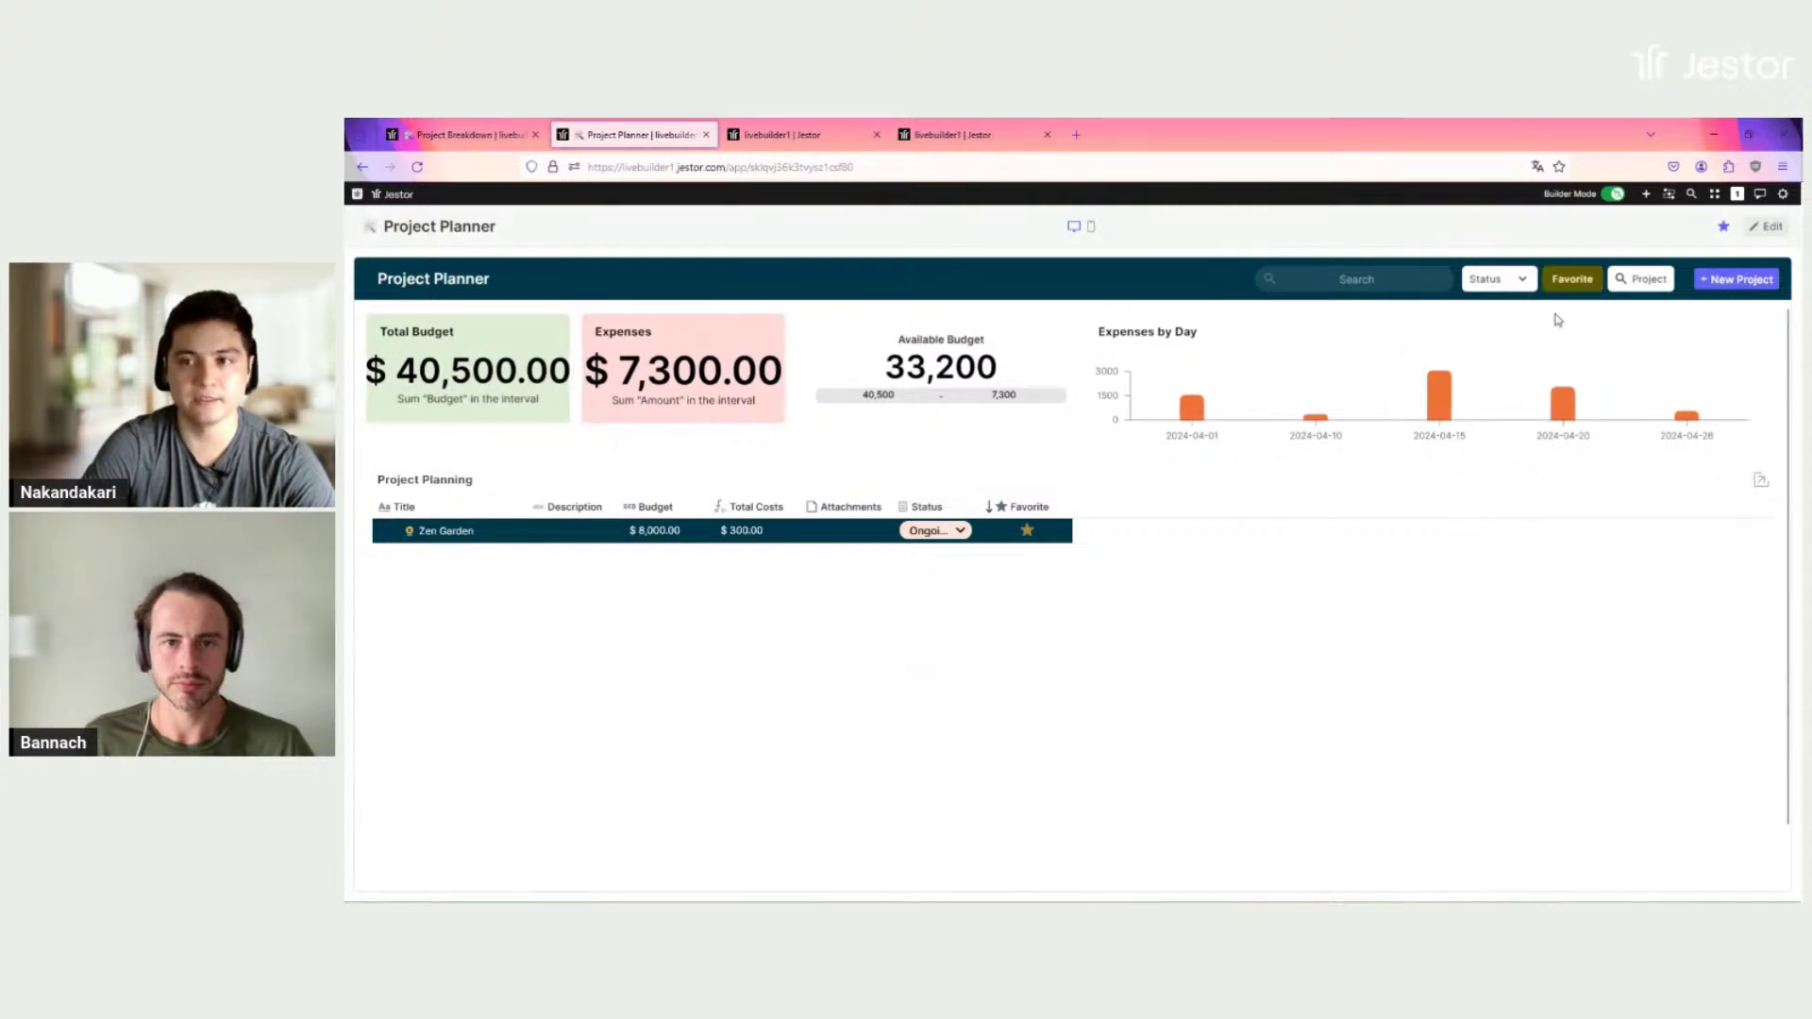
left_click(1581, 287)
left_click(1516, 284)
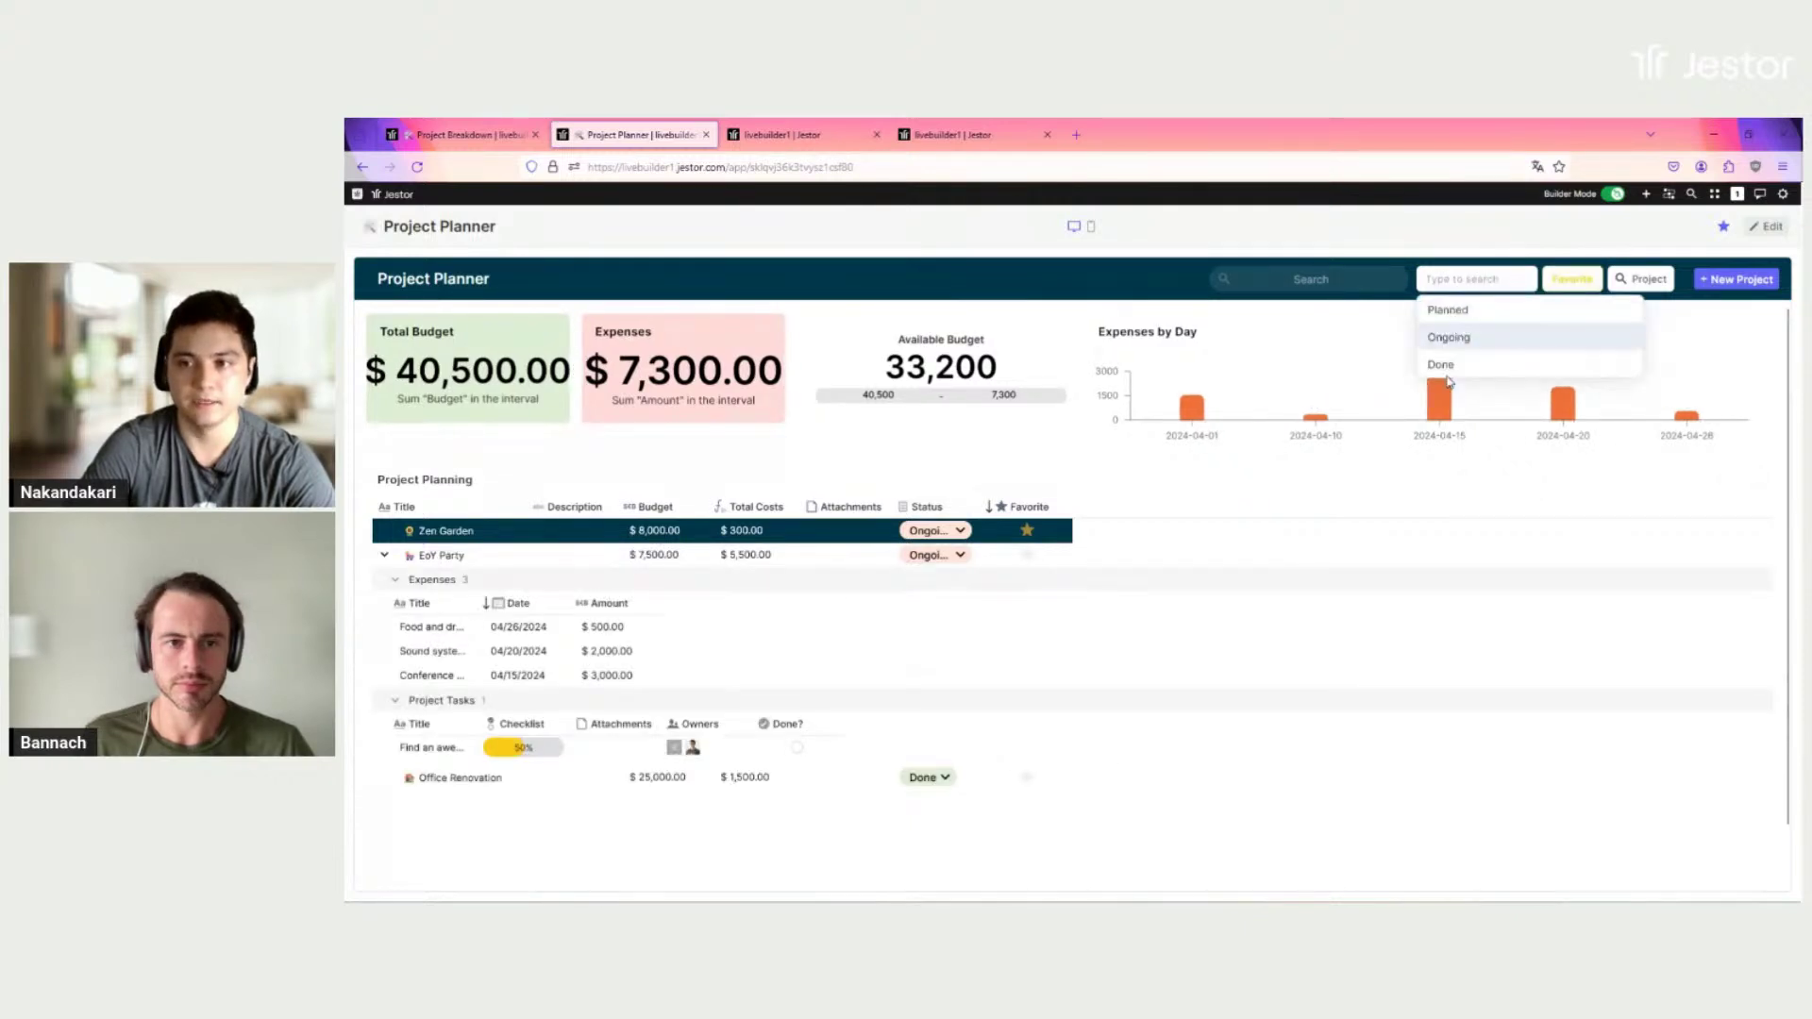
left_click(1703, 333)
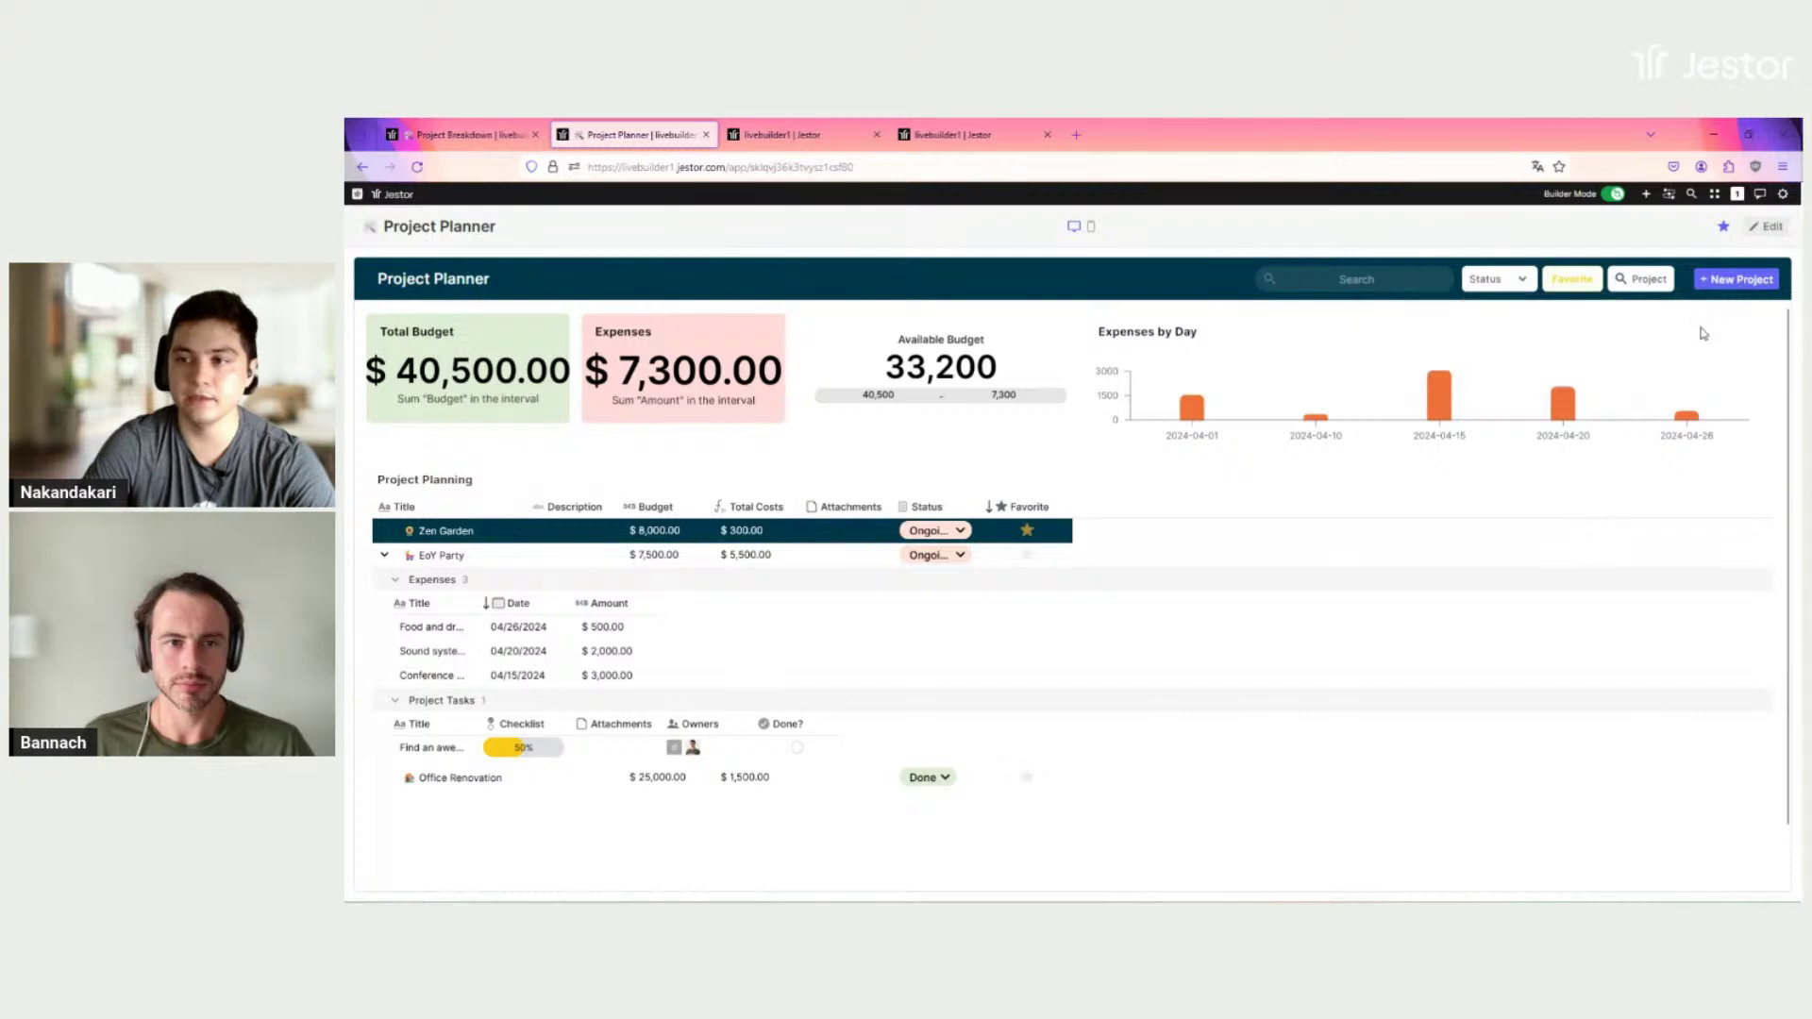
left_click(1720, 286)
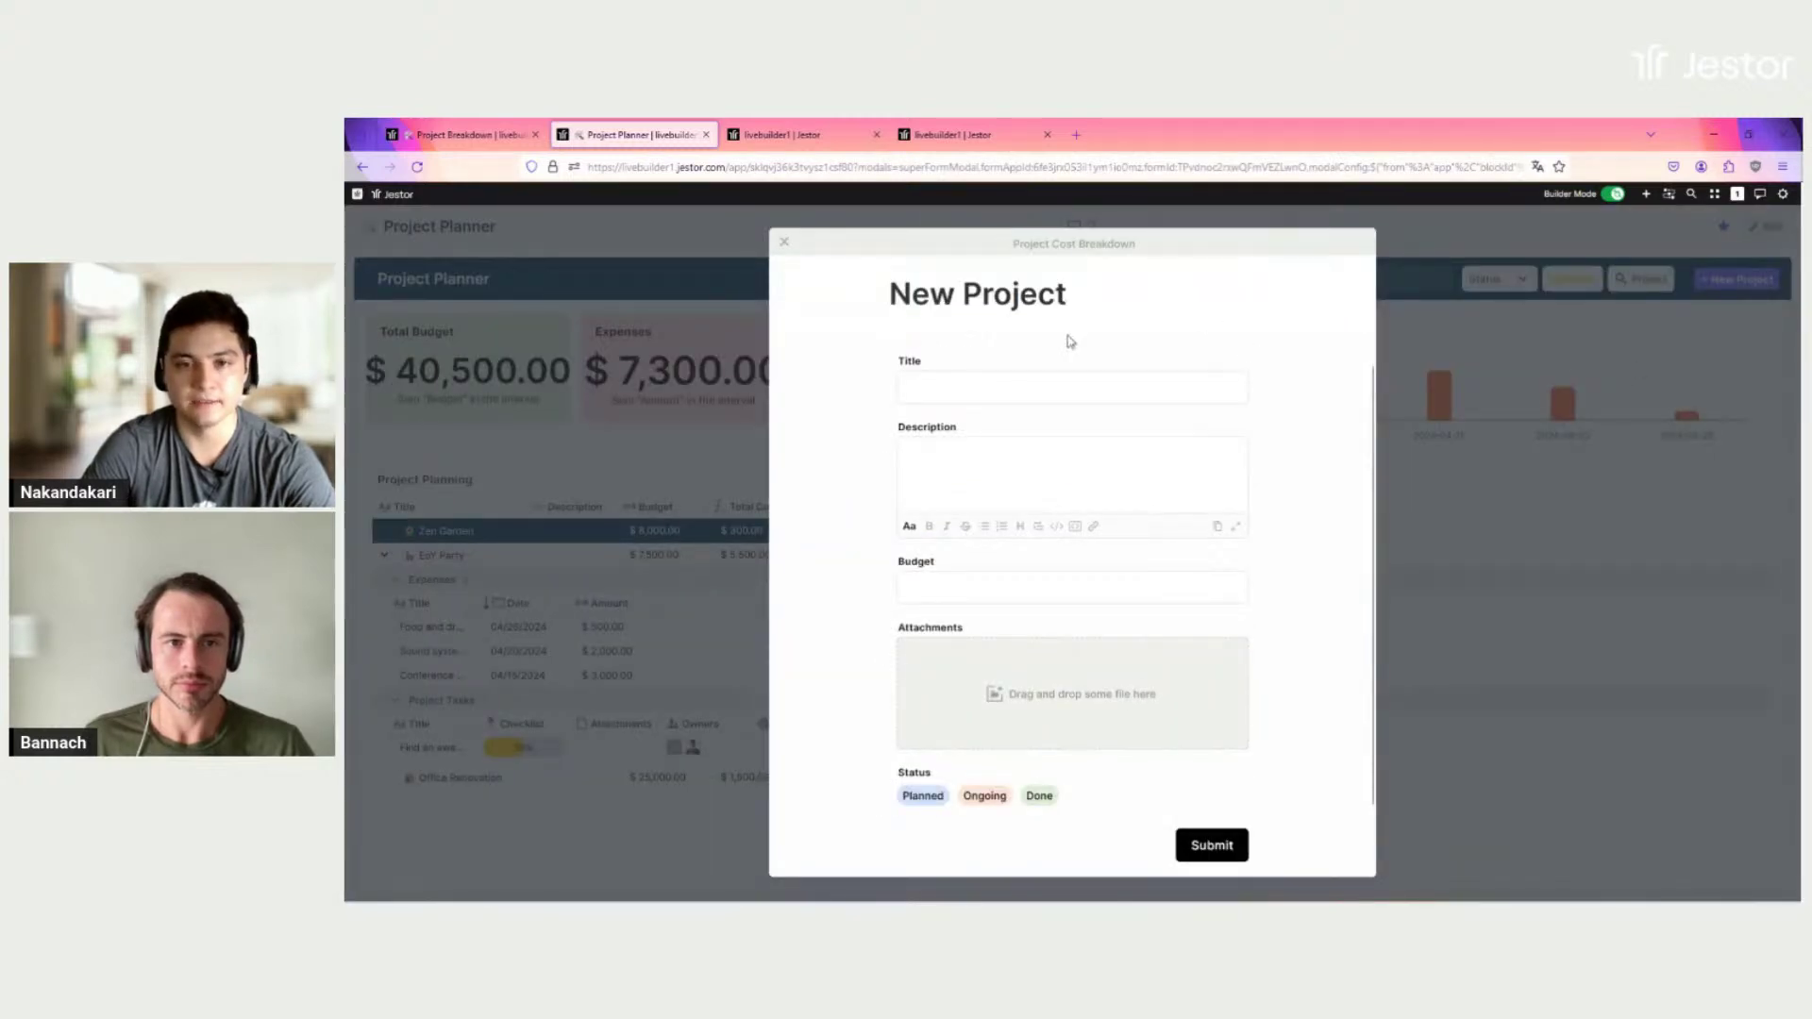
left_click(783, 242)
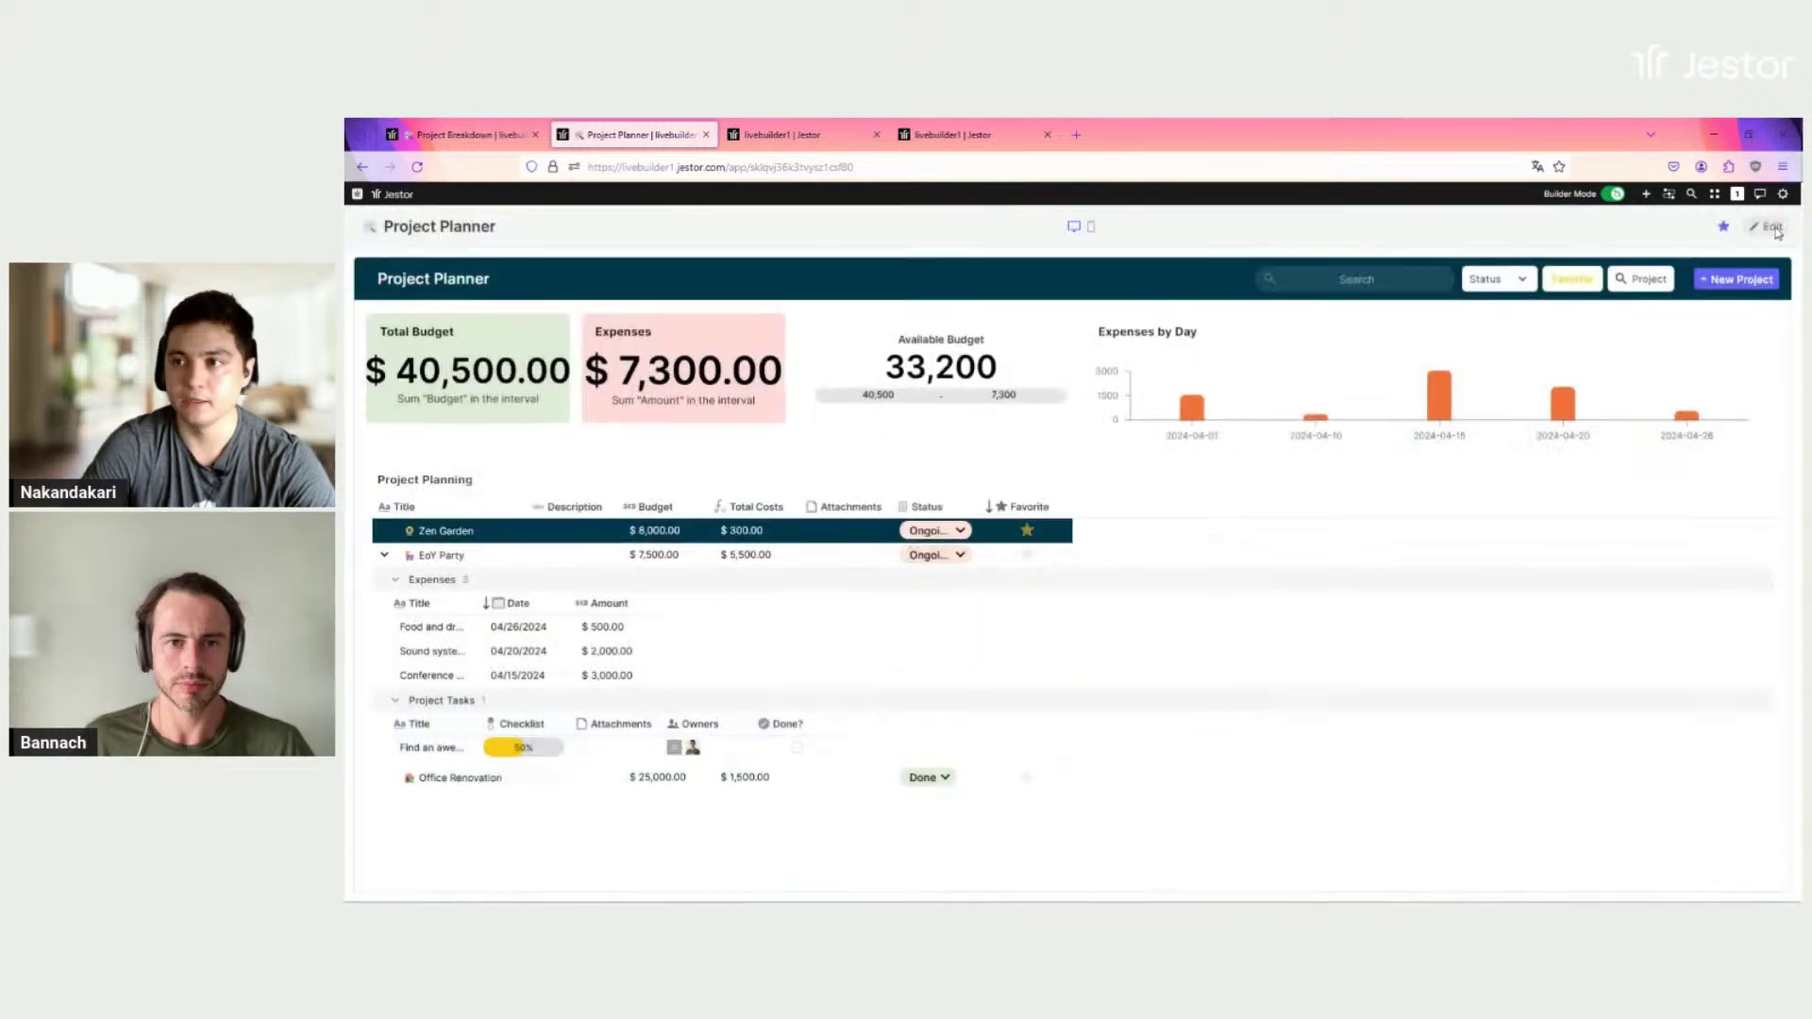
Step: Add a Menu Bar to the Project Planner app and set its bottom bar color to light peach
left_click(1772, 228)
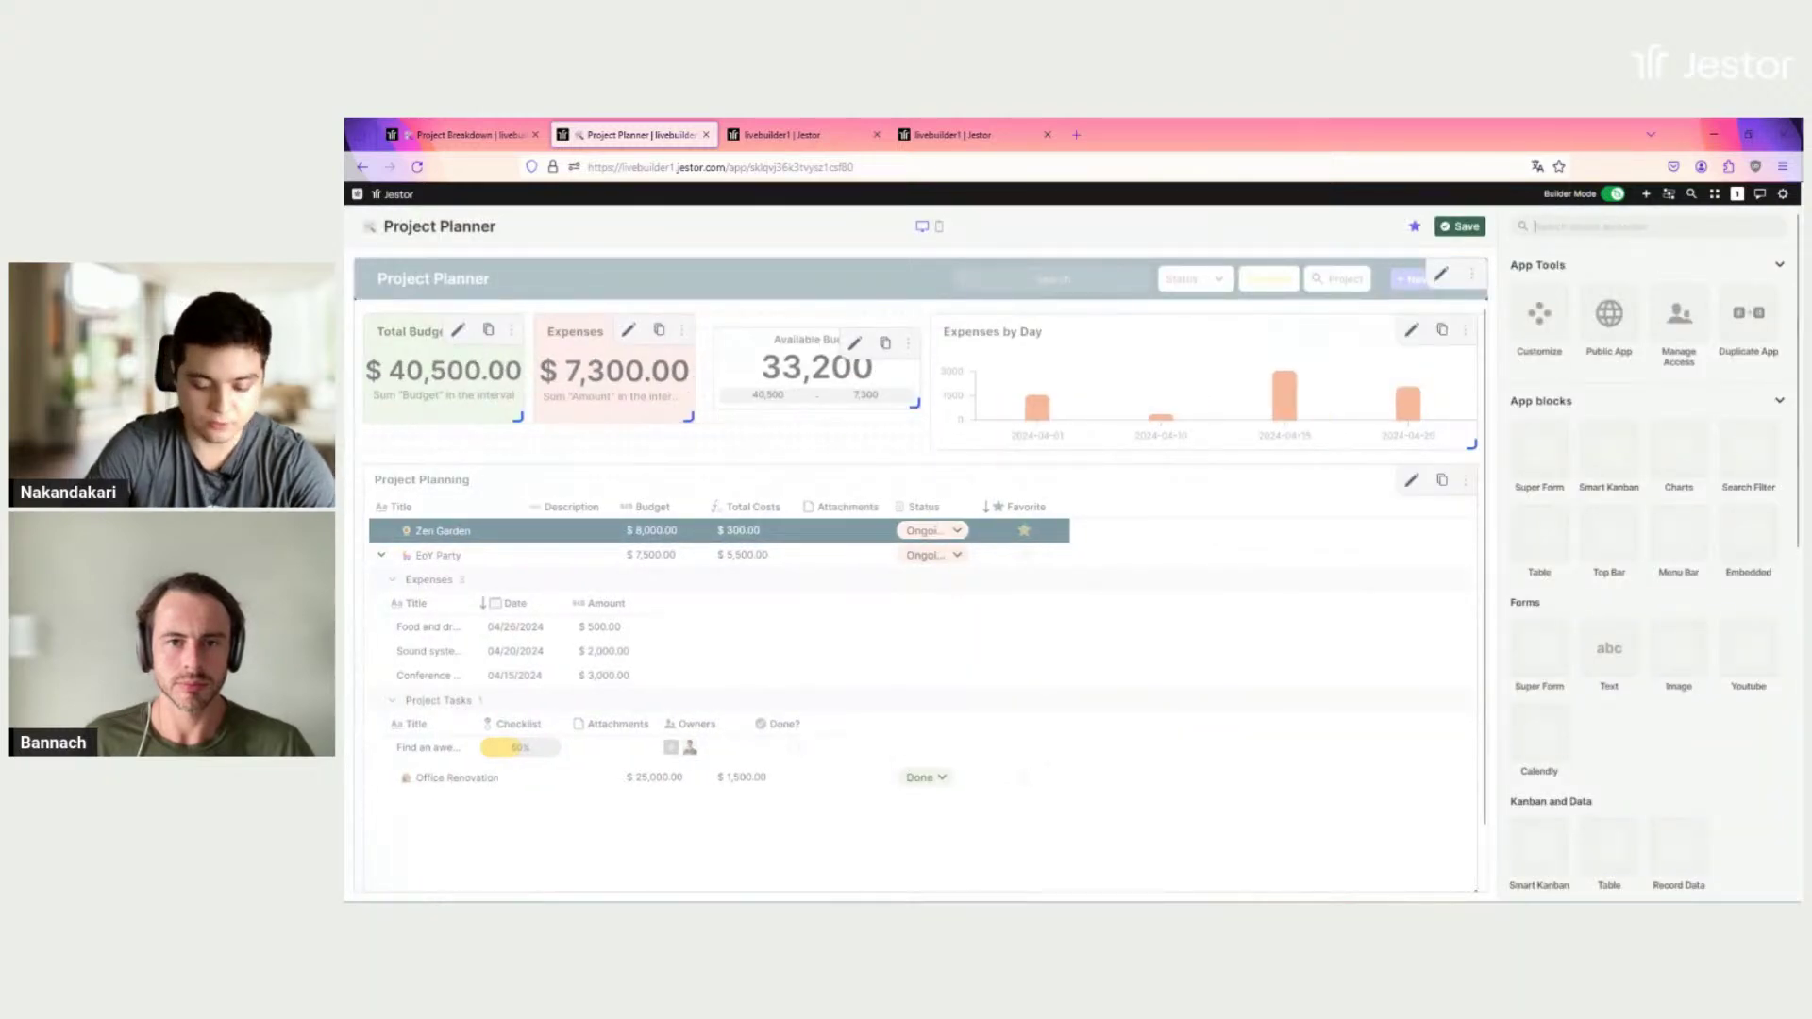
type("menu")
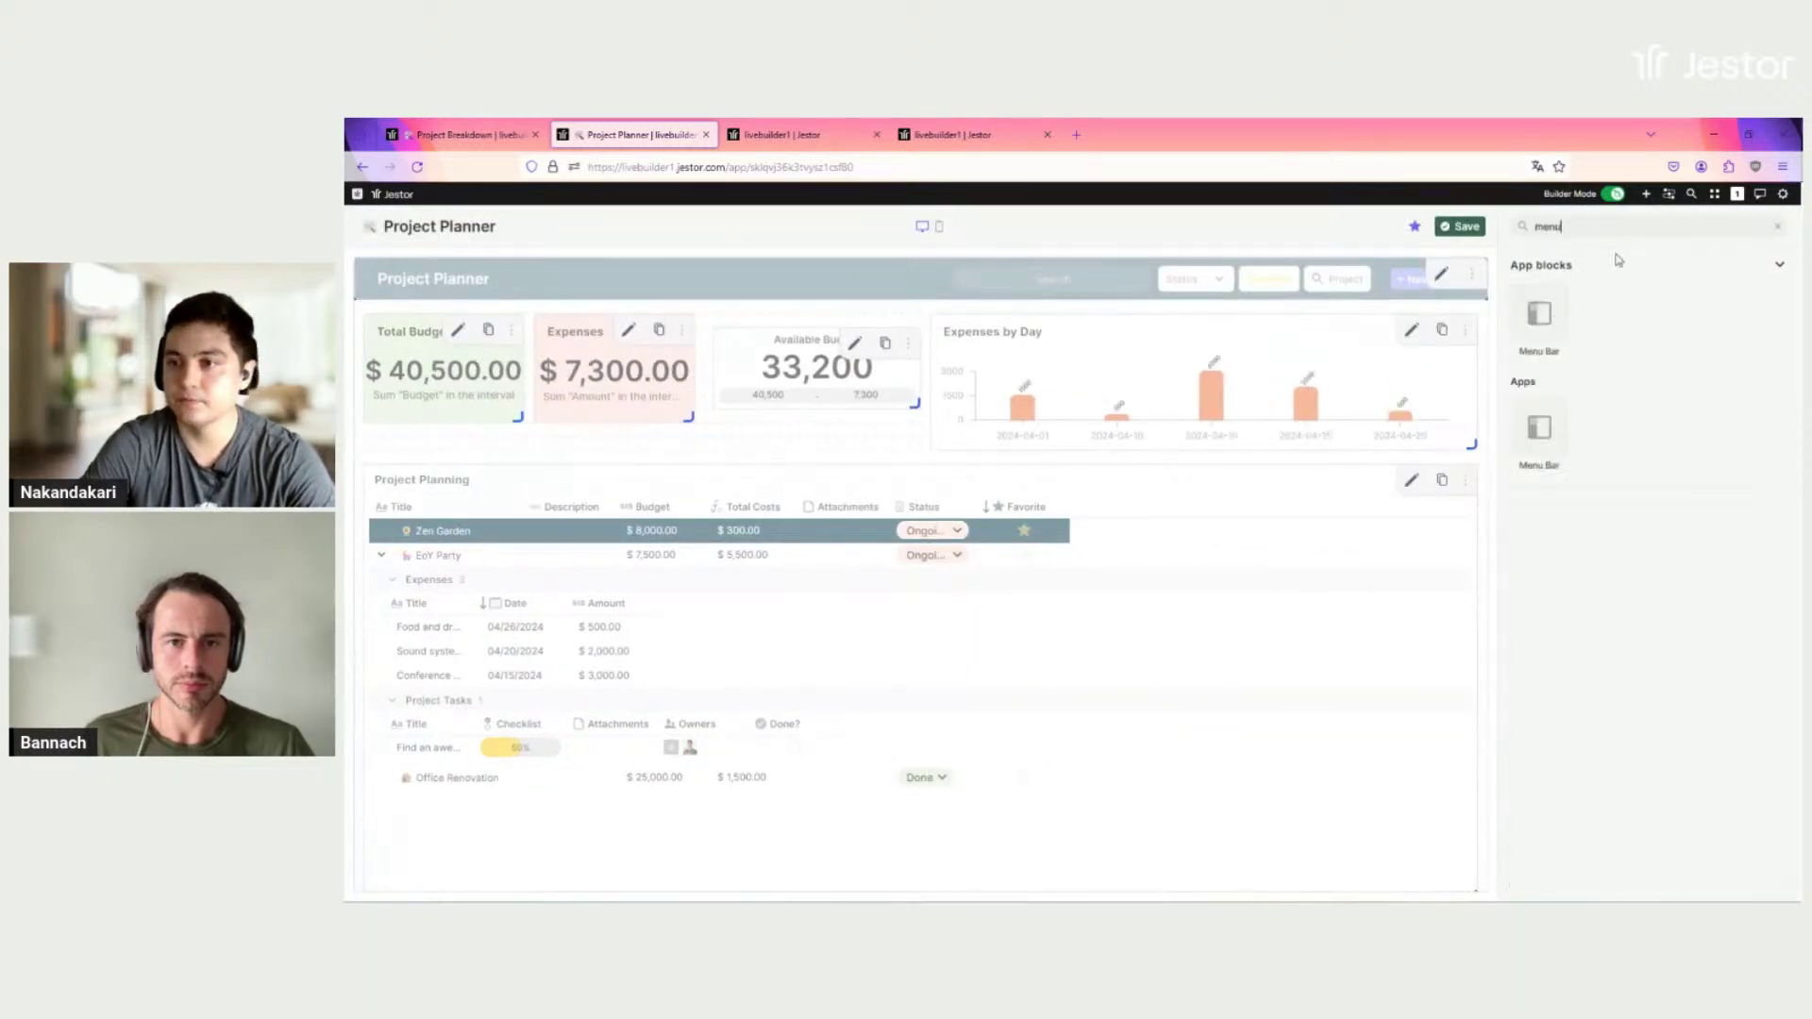
left_click(1547, 318)
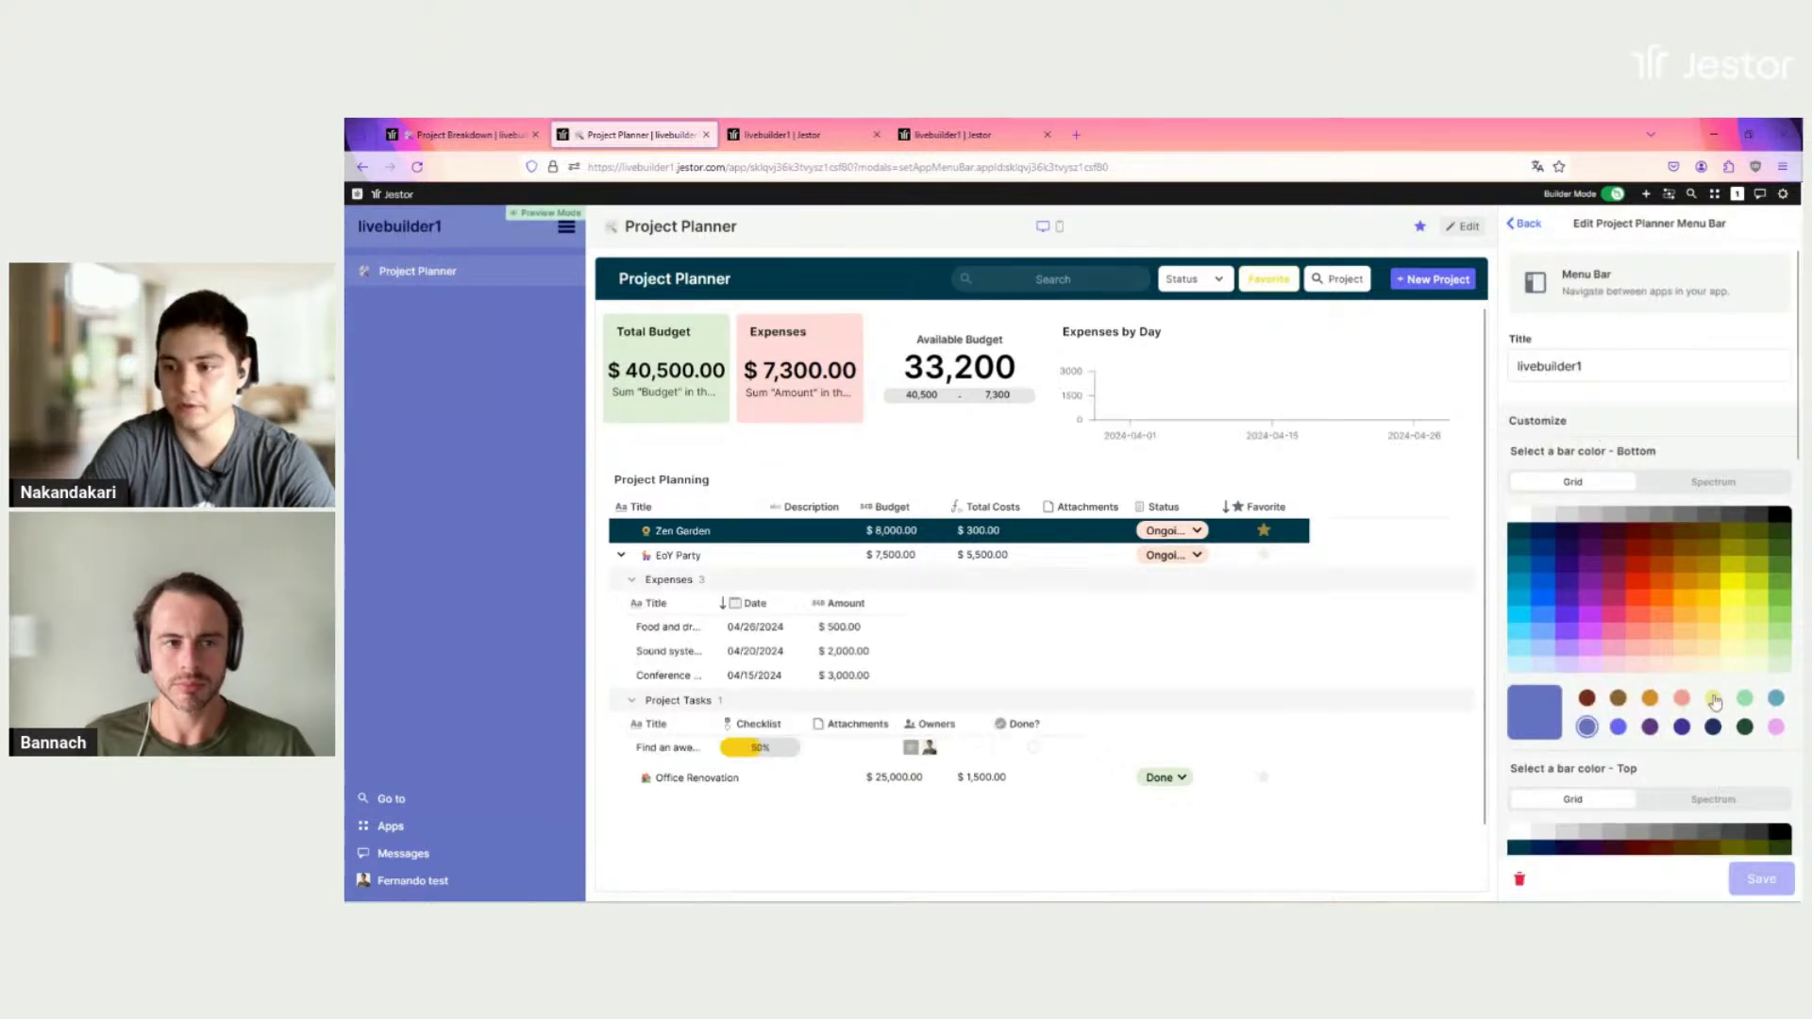
left_click(1686, 666)
scroll(1687, 689, "down", 2)
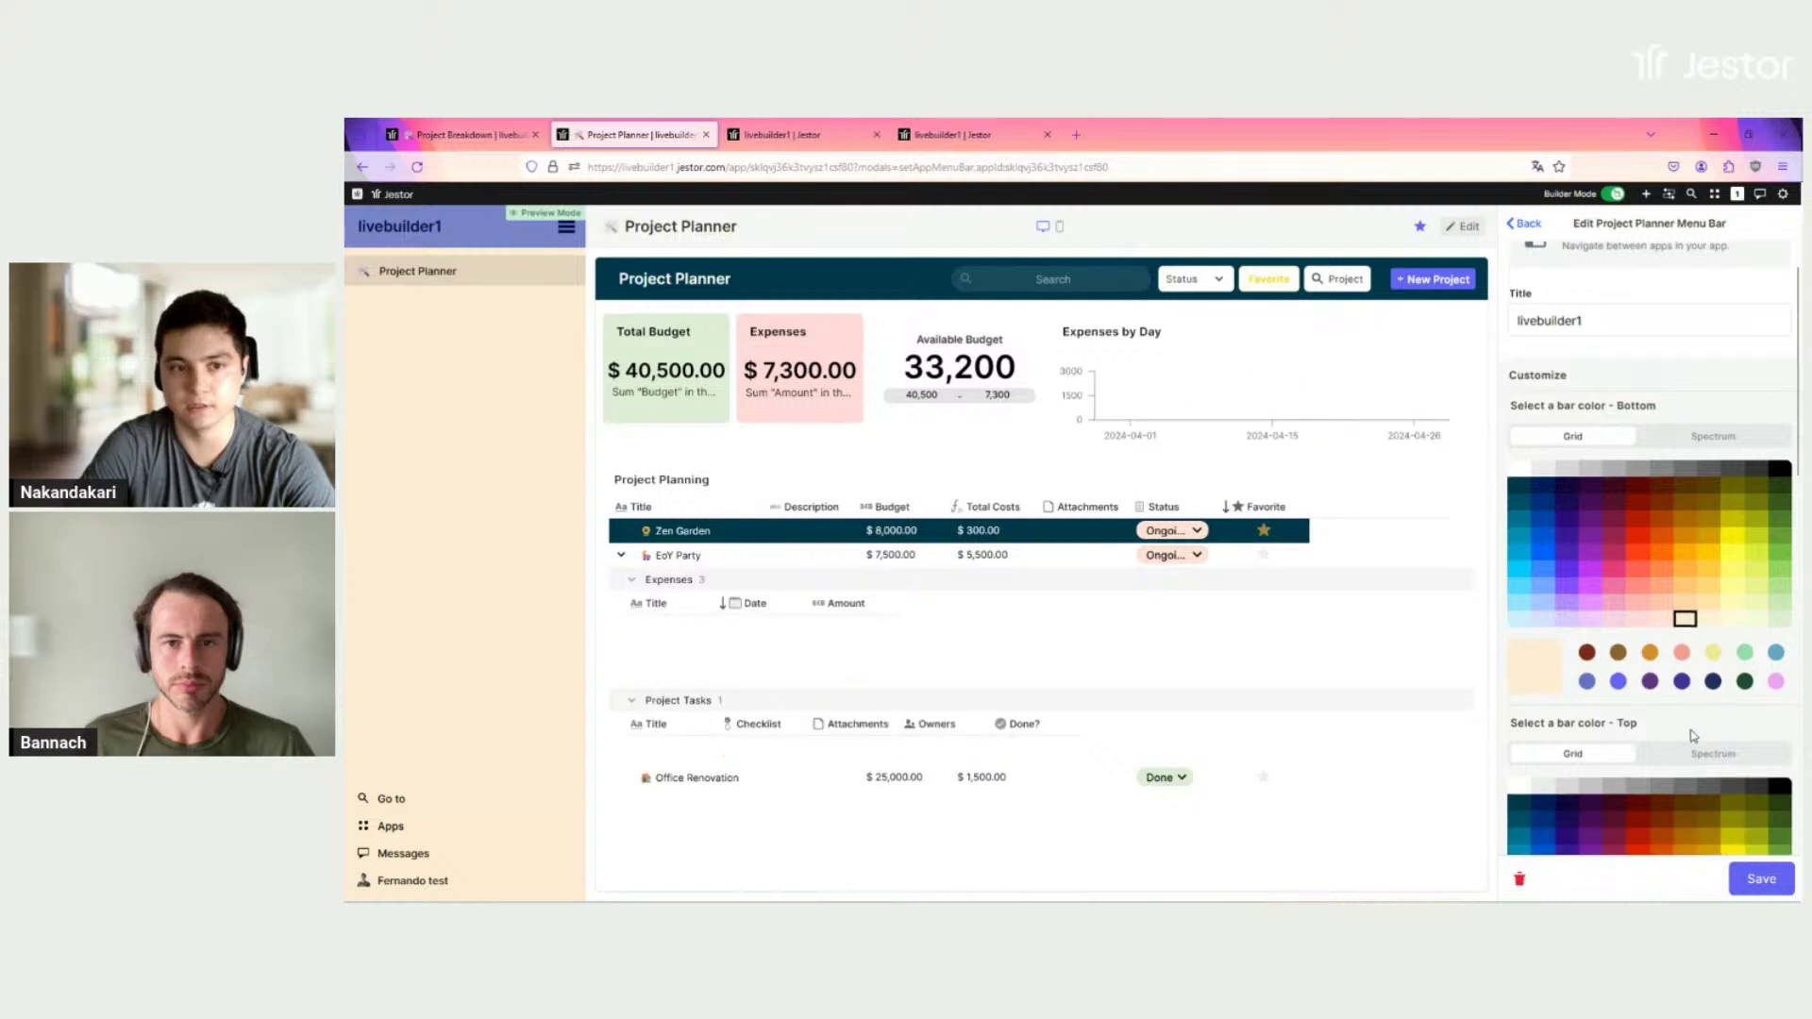
scroll(1711, 756, "down", 1)
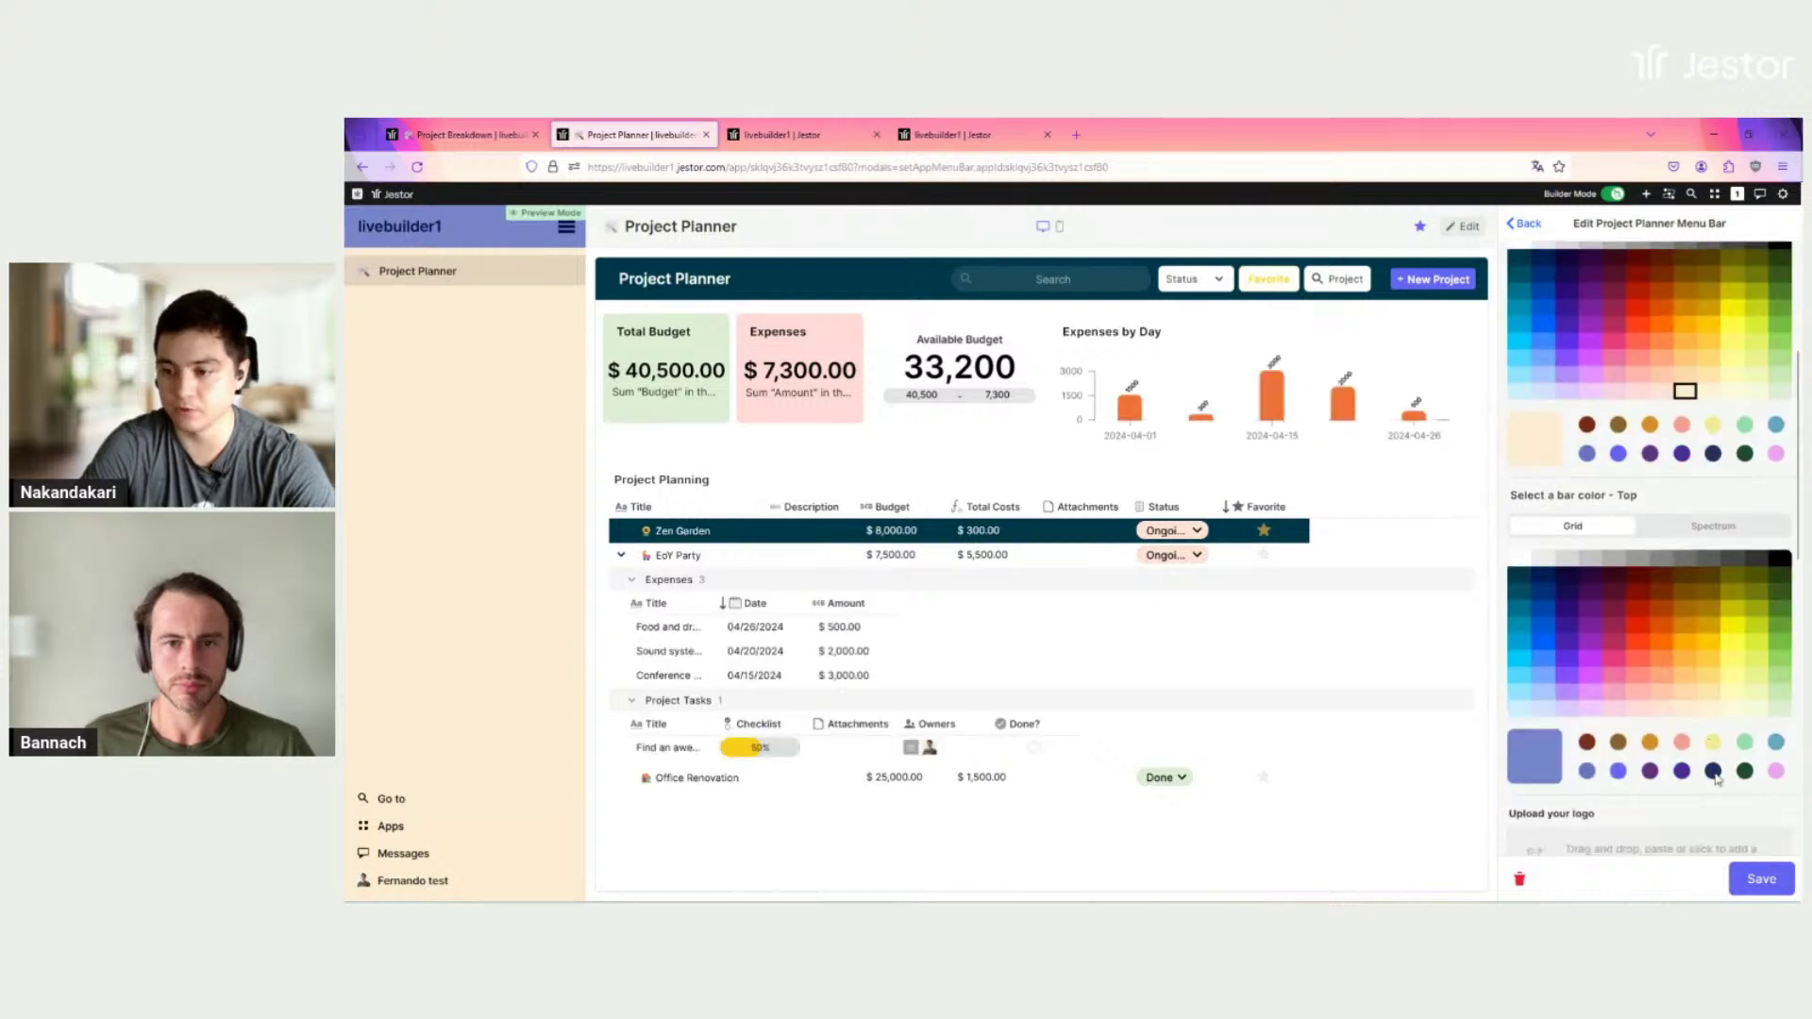
Step: Set the menu bar's top color to dark teal, add the New Project SuperForm app to it, and save
left_click(1525, 588)
scroll(1665, 673, "down", 3)
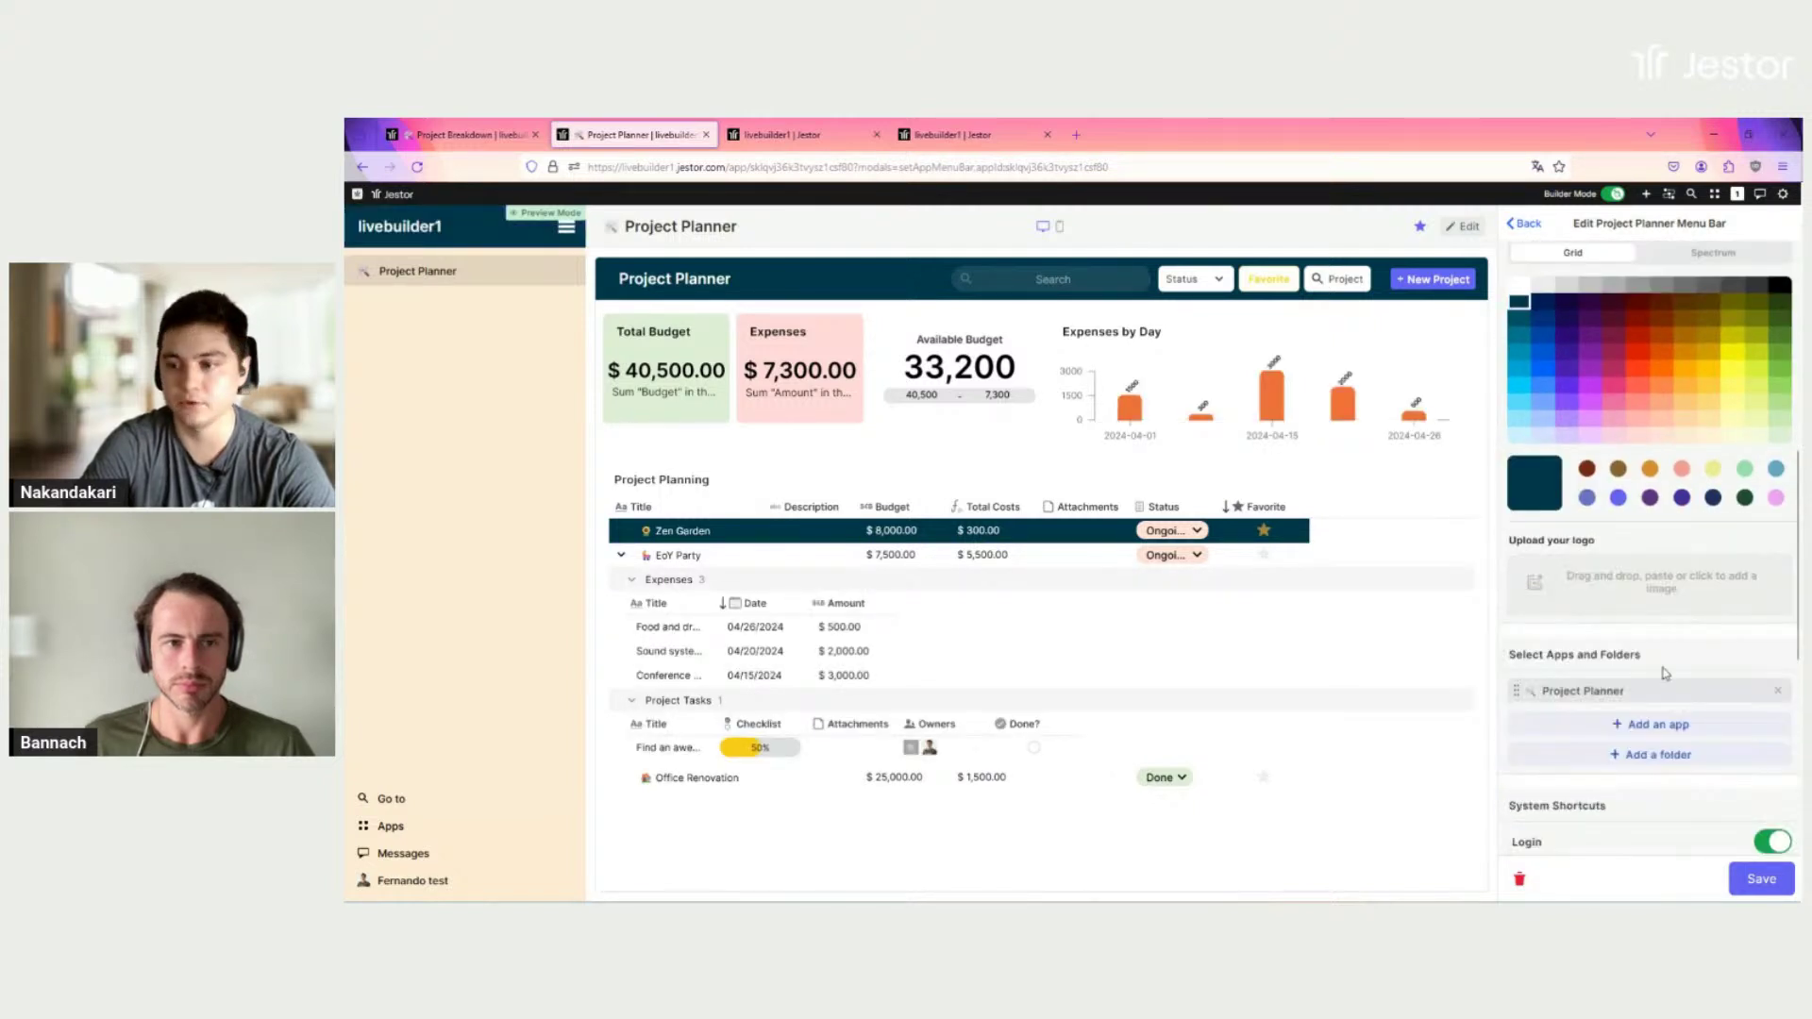
left_click(1642, 725)
type("new")
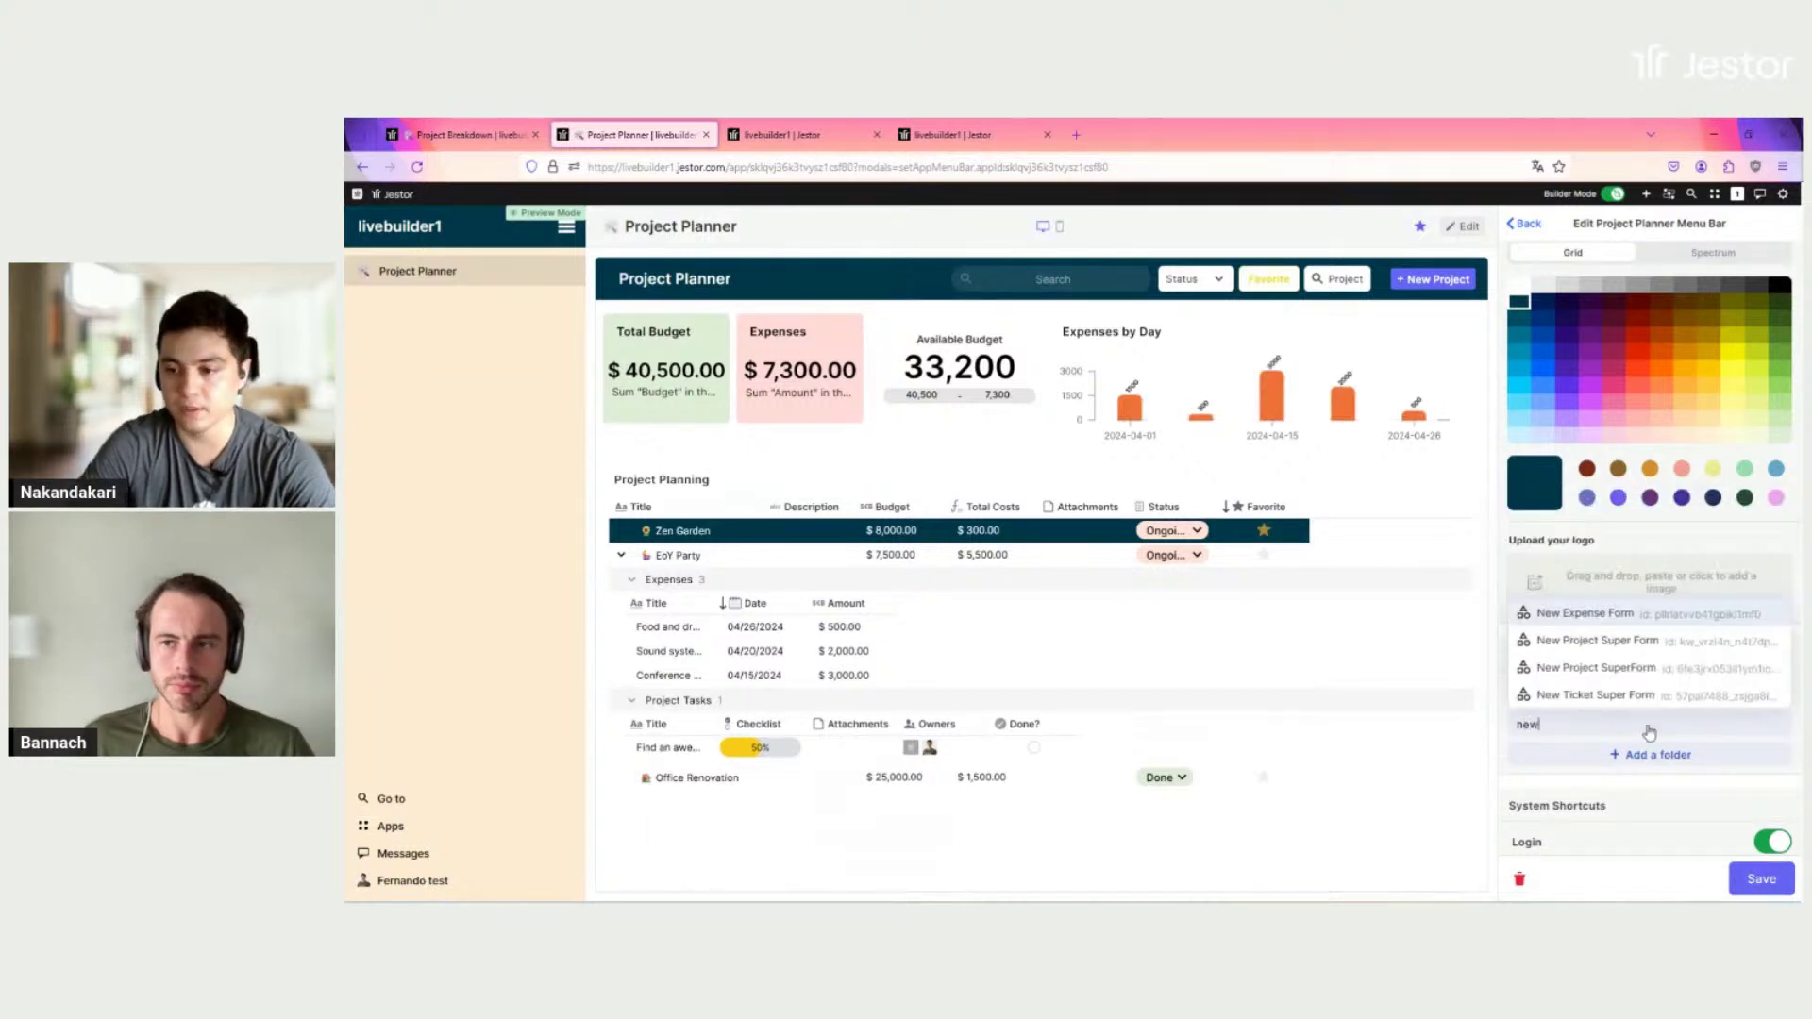
left_click(1659, 669)
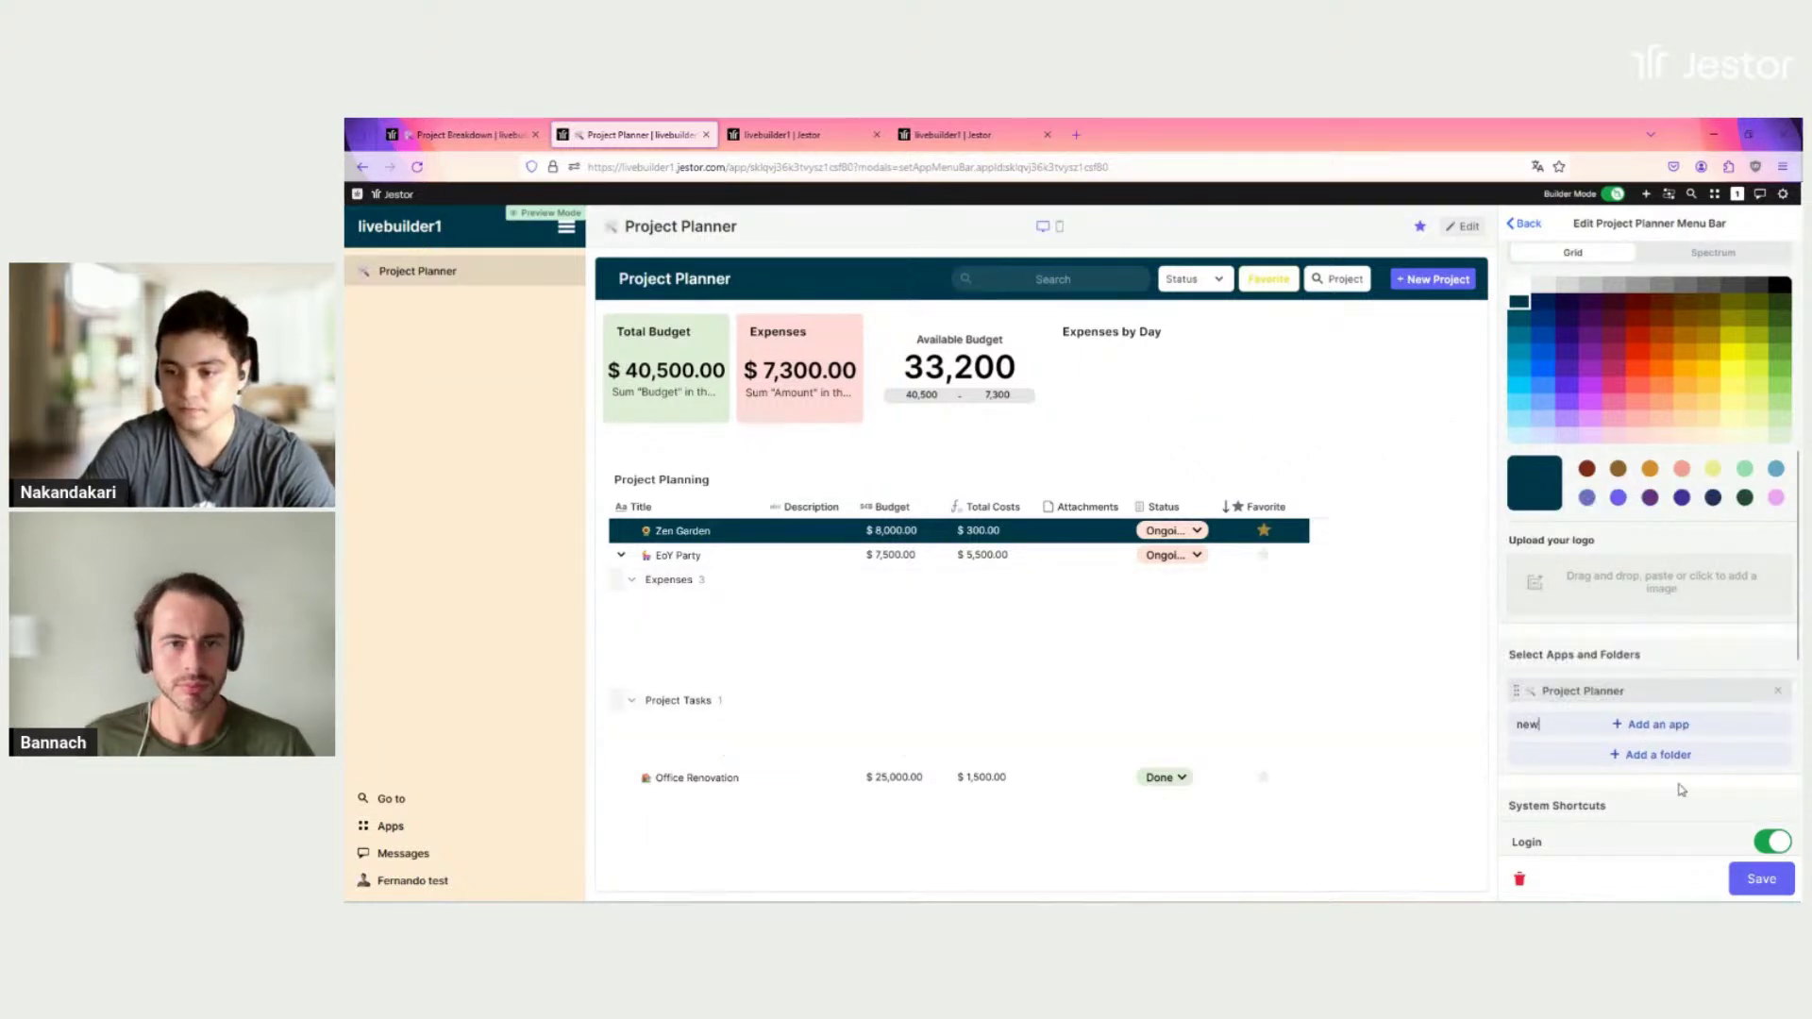
left_click(1761, 880)
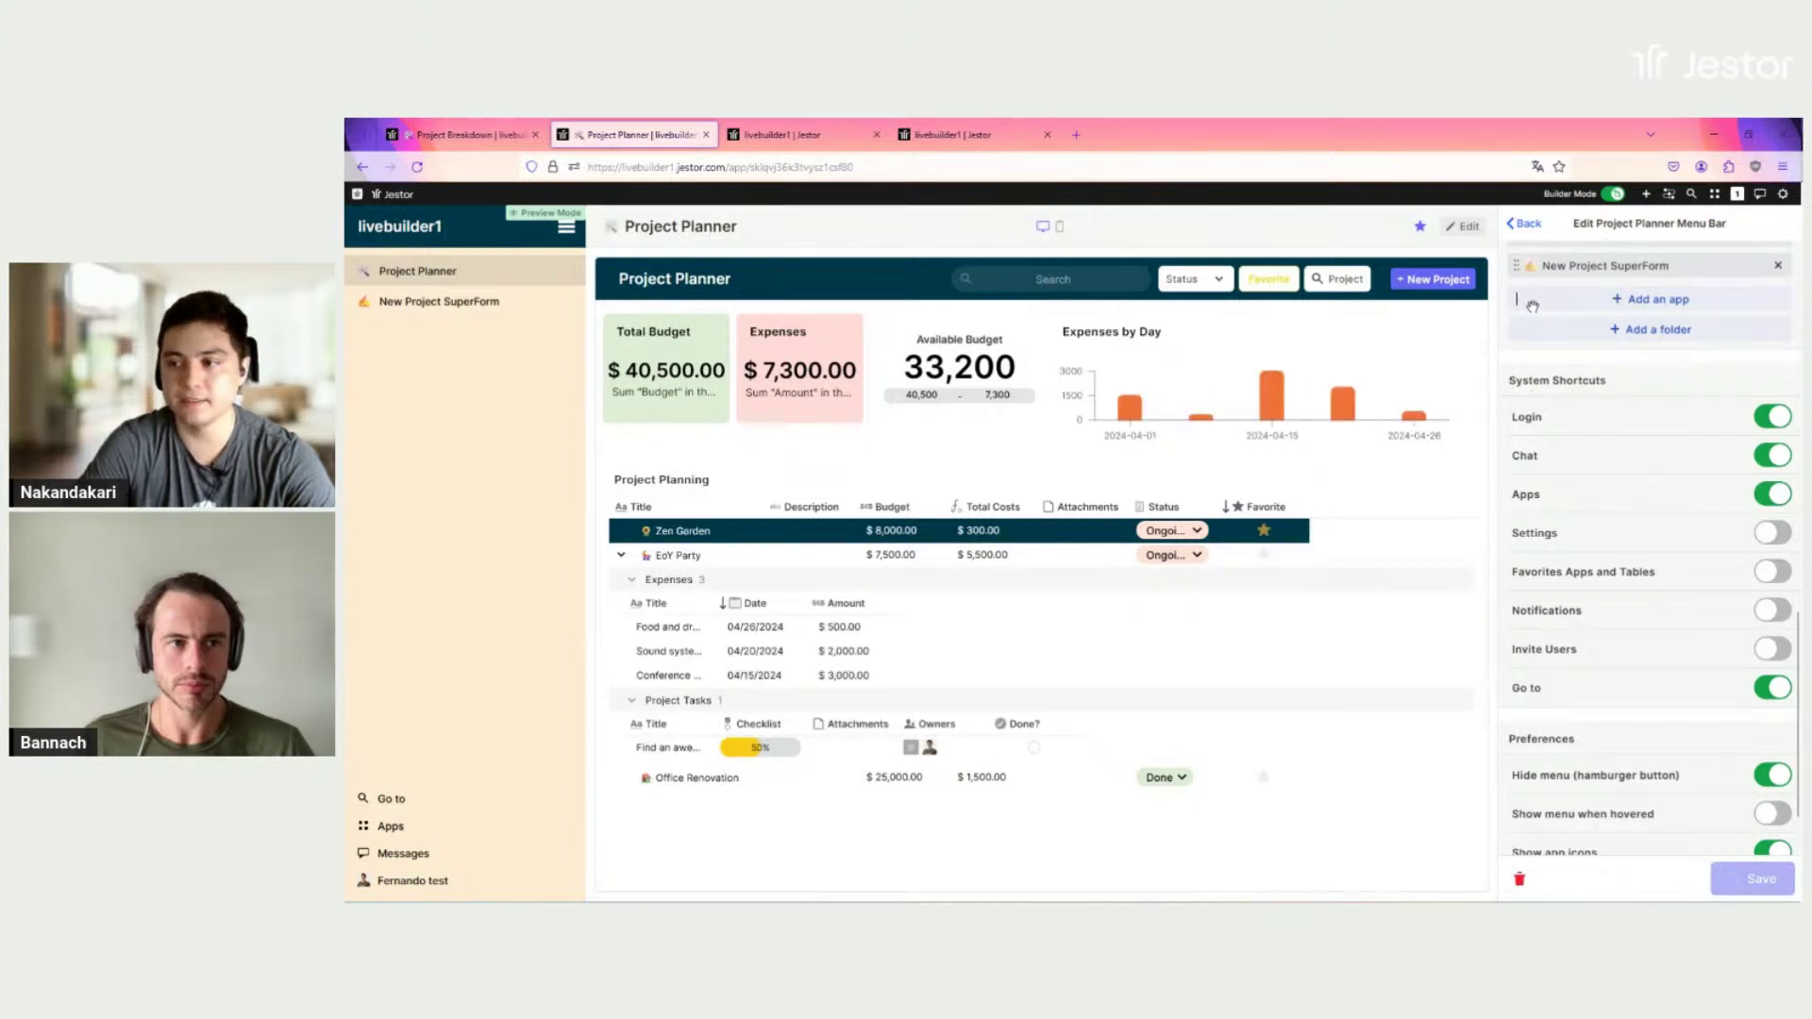
Step: Leave builder mode and test the menu bar by opening New Project SuperForm and returning to Project Planner
left_click(1613, 194)
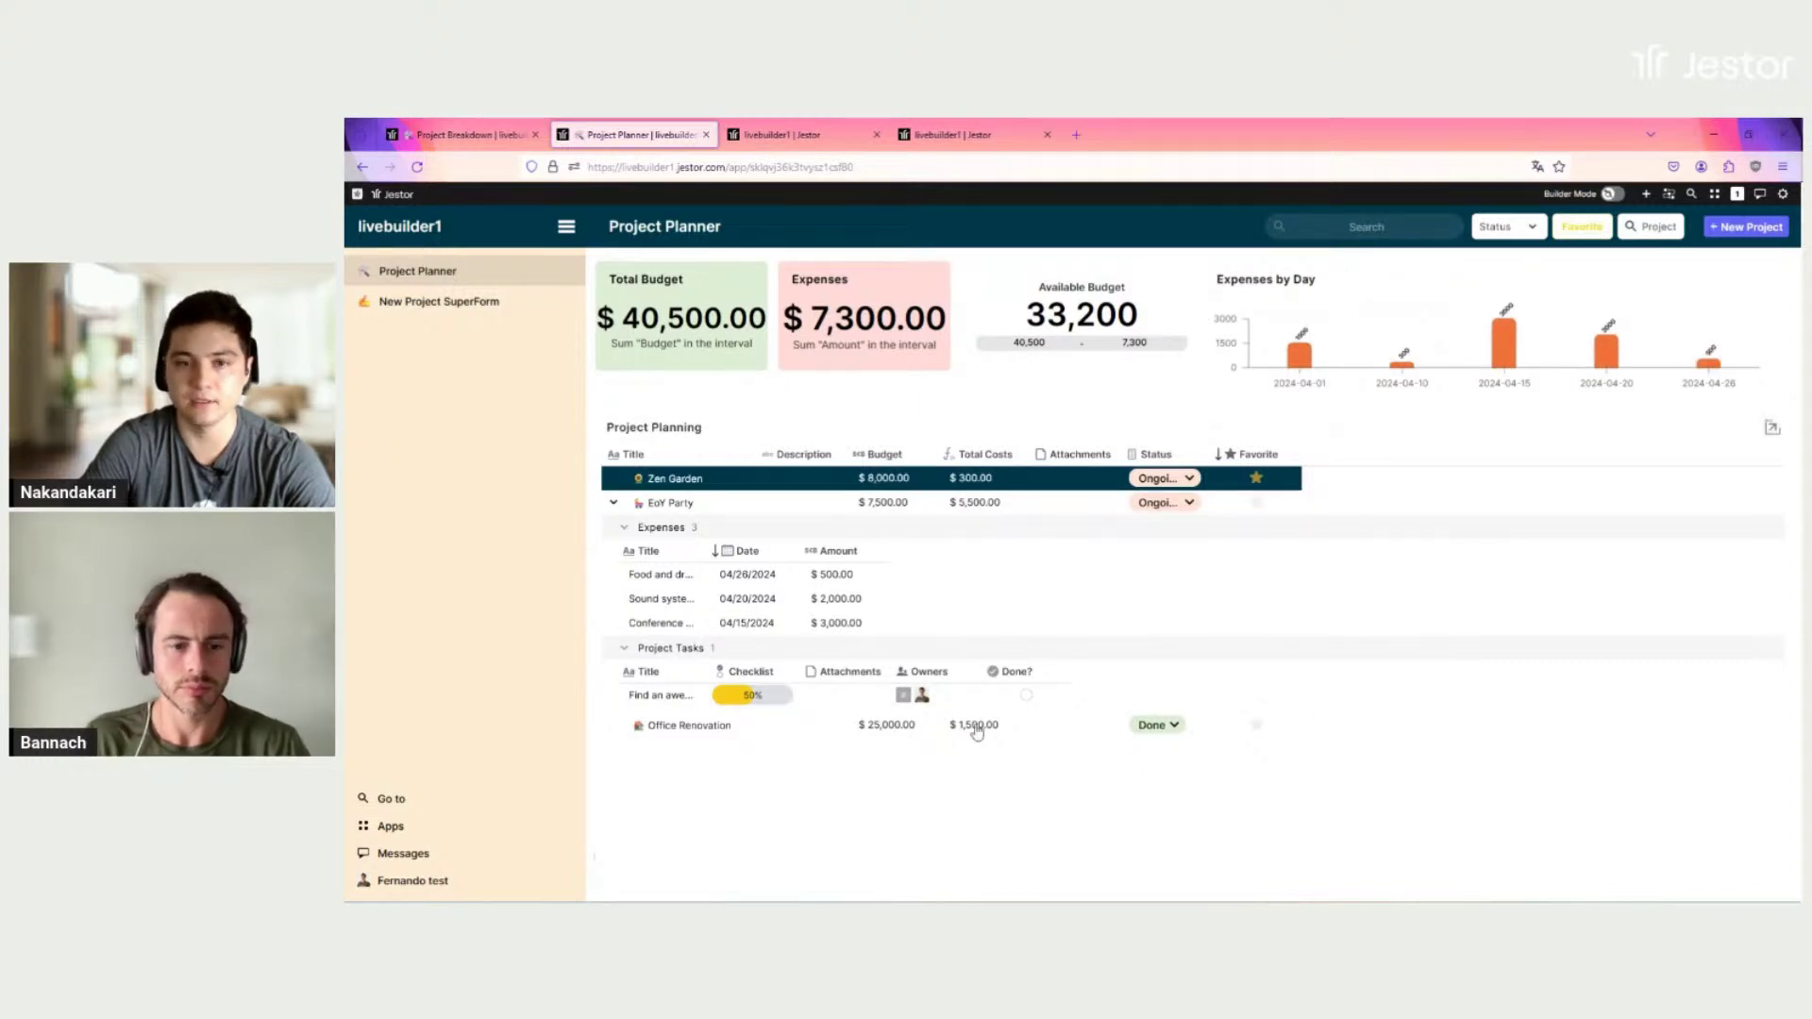
left_click(465, 137)
left_click(616, 137)
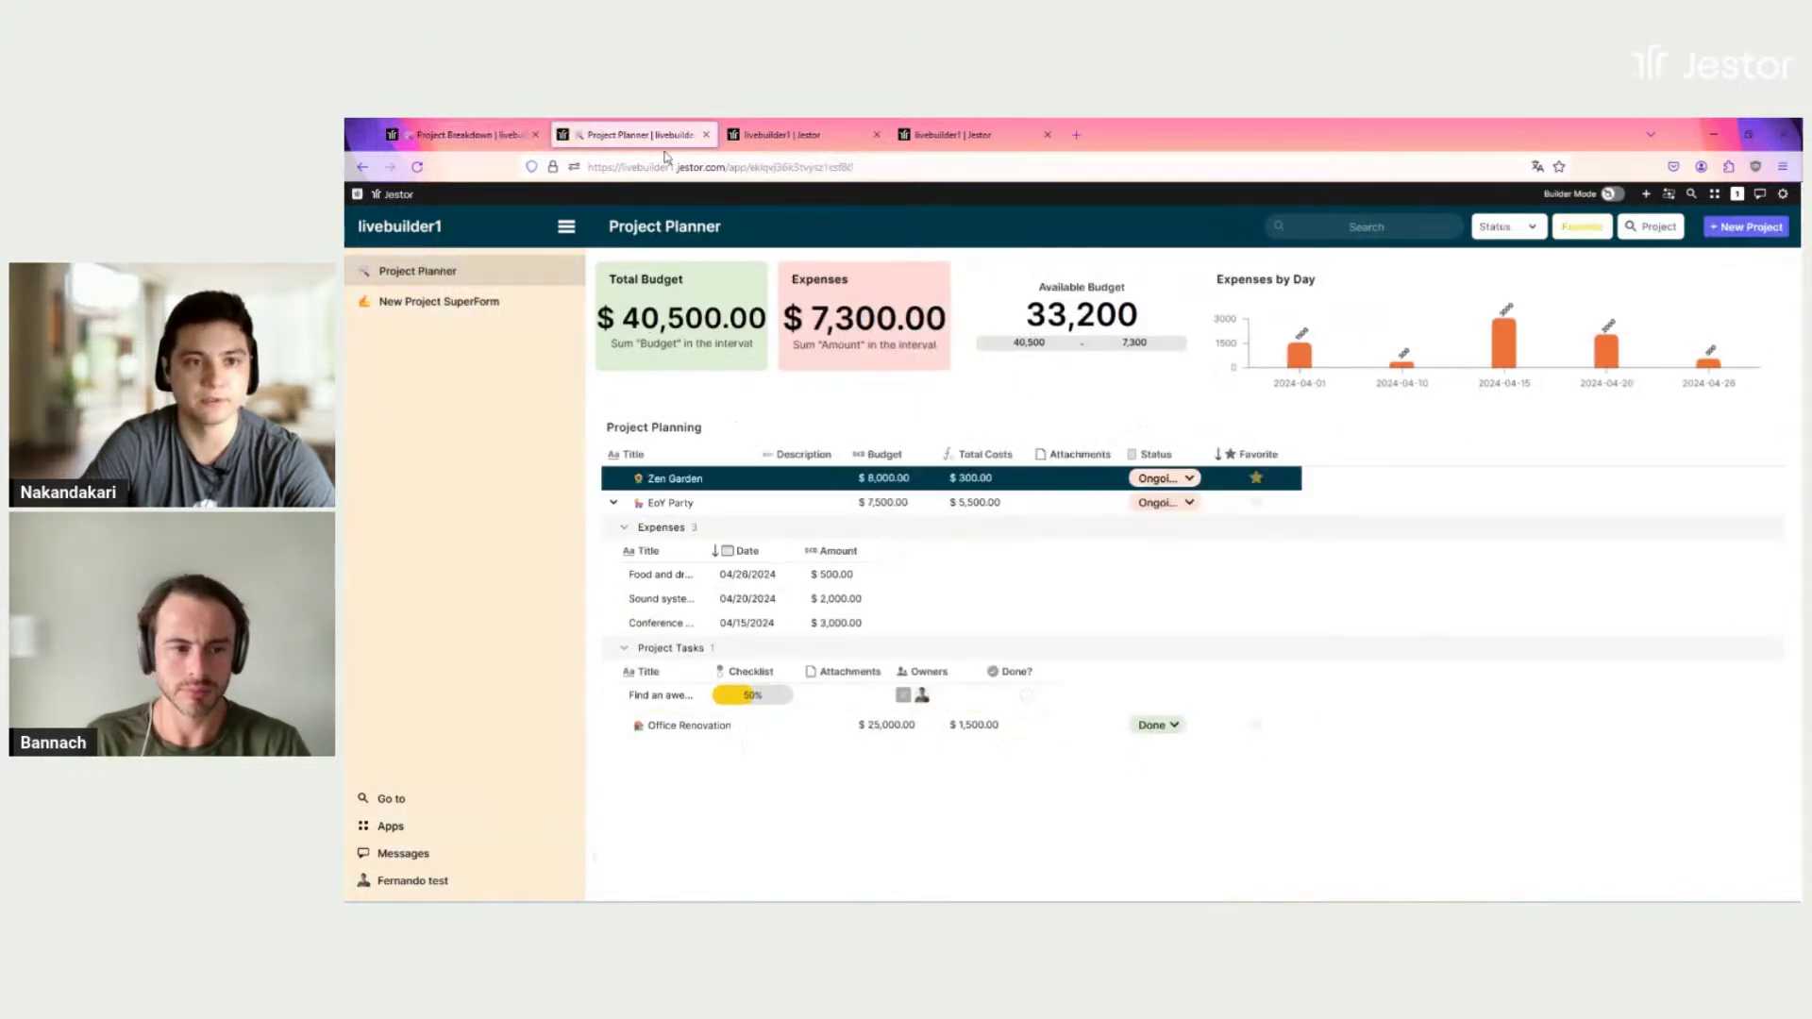
left_click(459, 307)
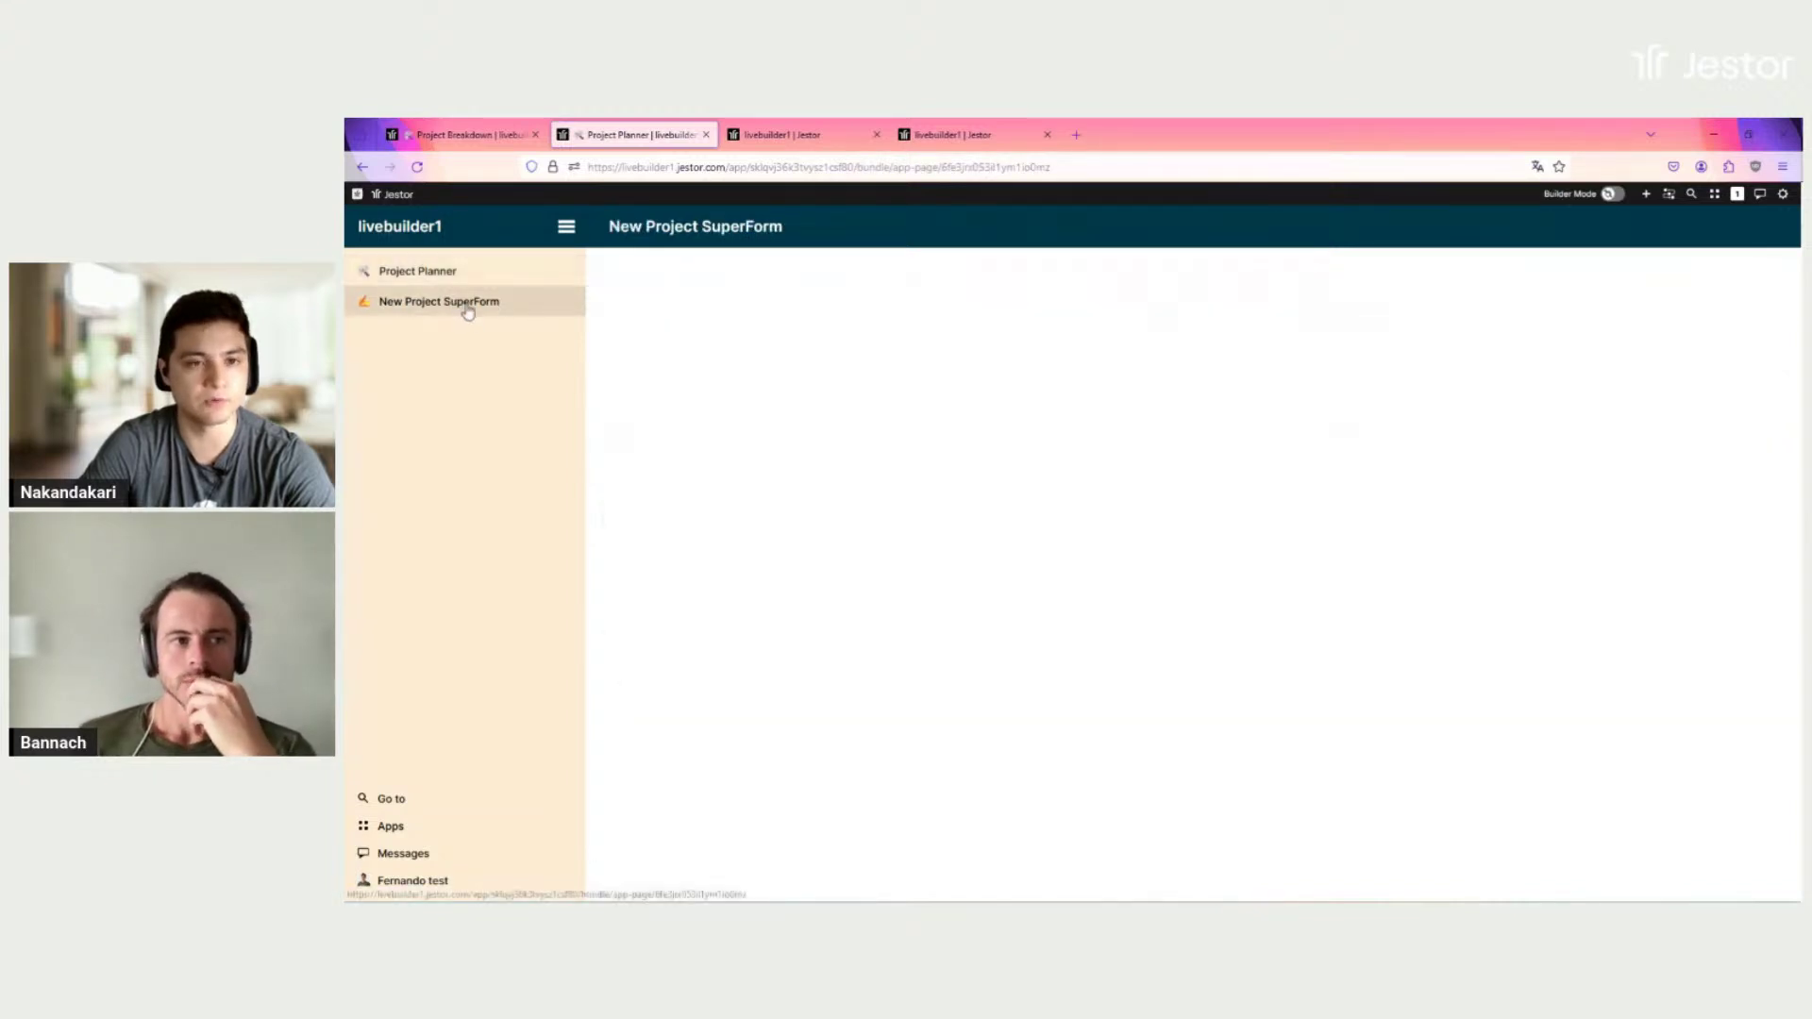
left_click(466, 280)
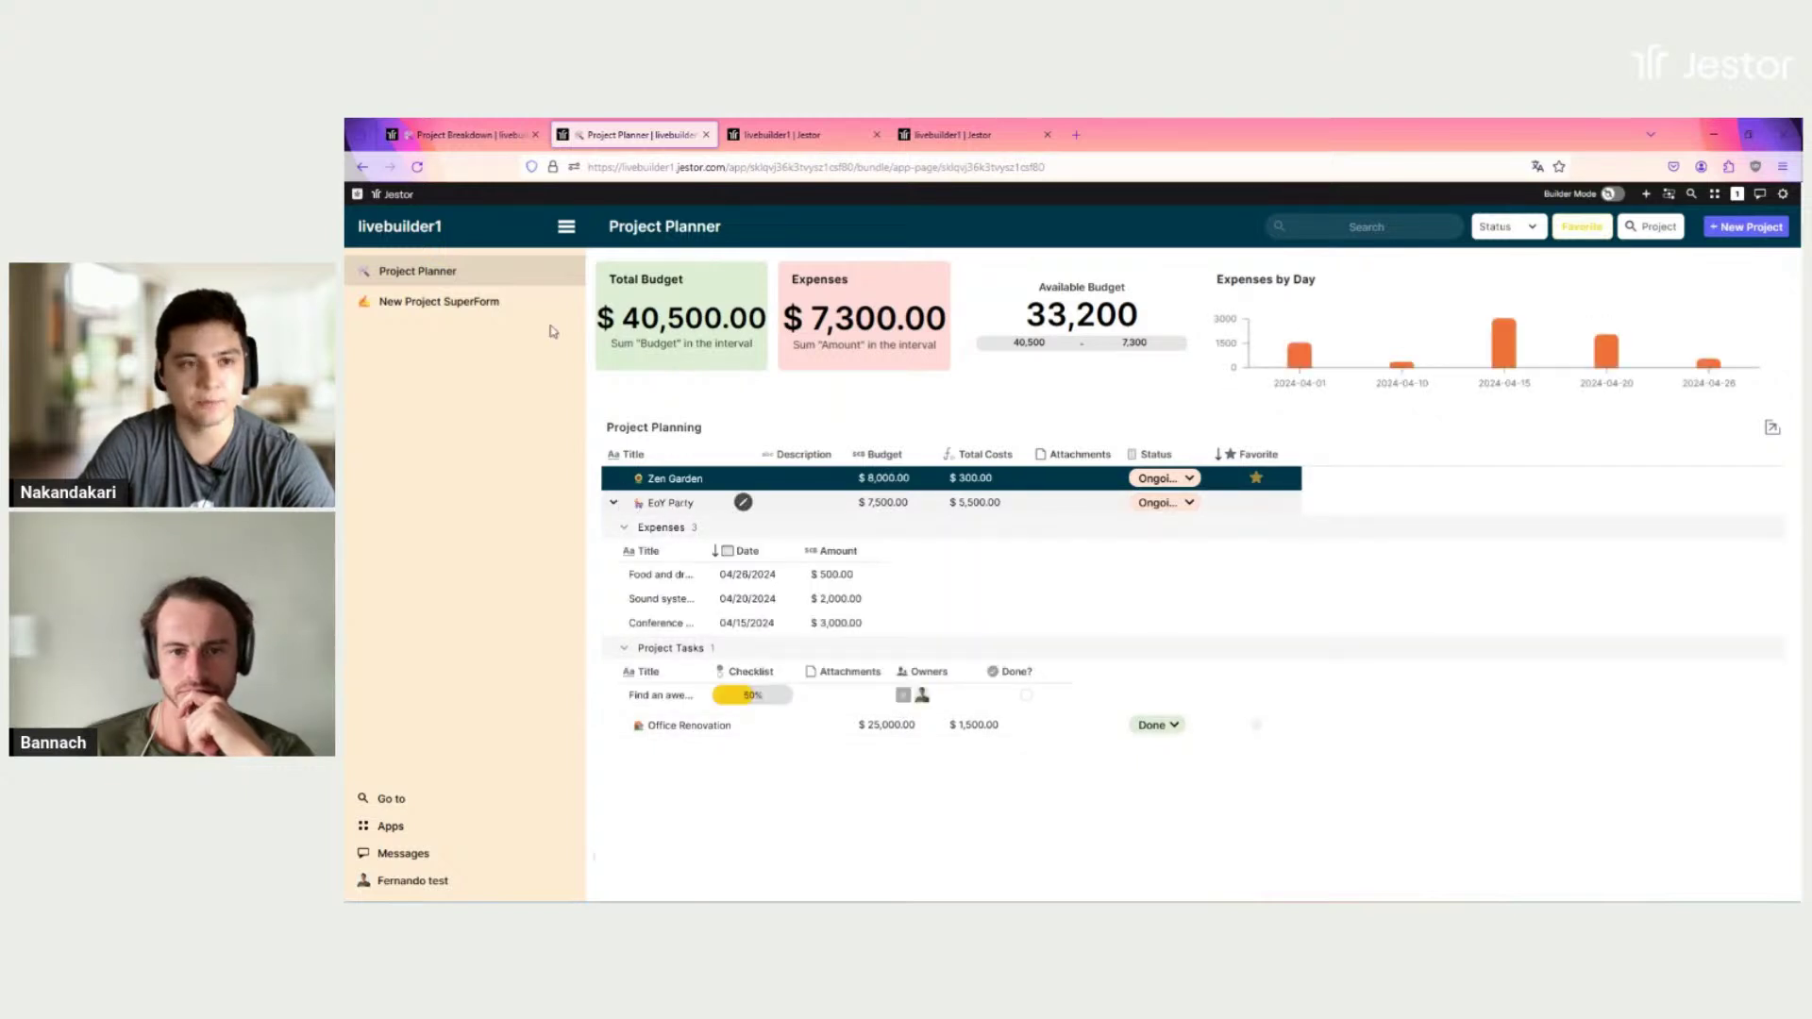
Step: Examine the add-expense form in the original Project Breakdown dashboard, close it, and return to Project Planner
left_click(453, 137)
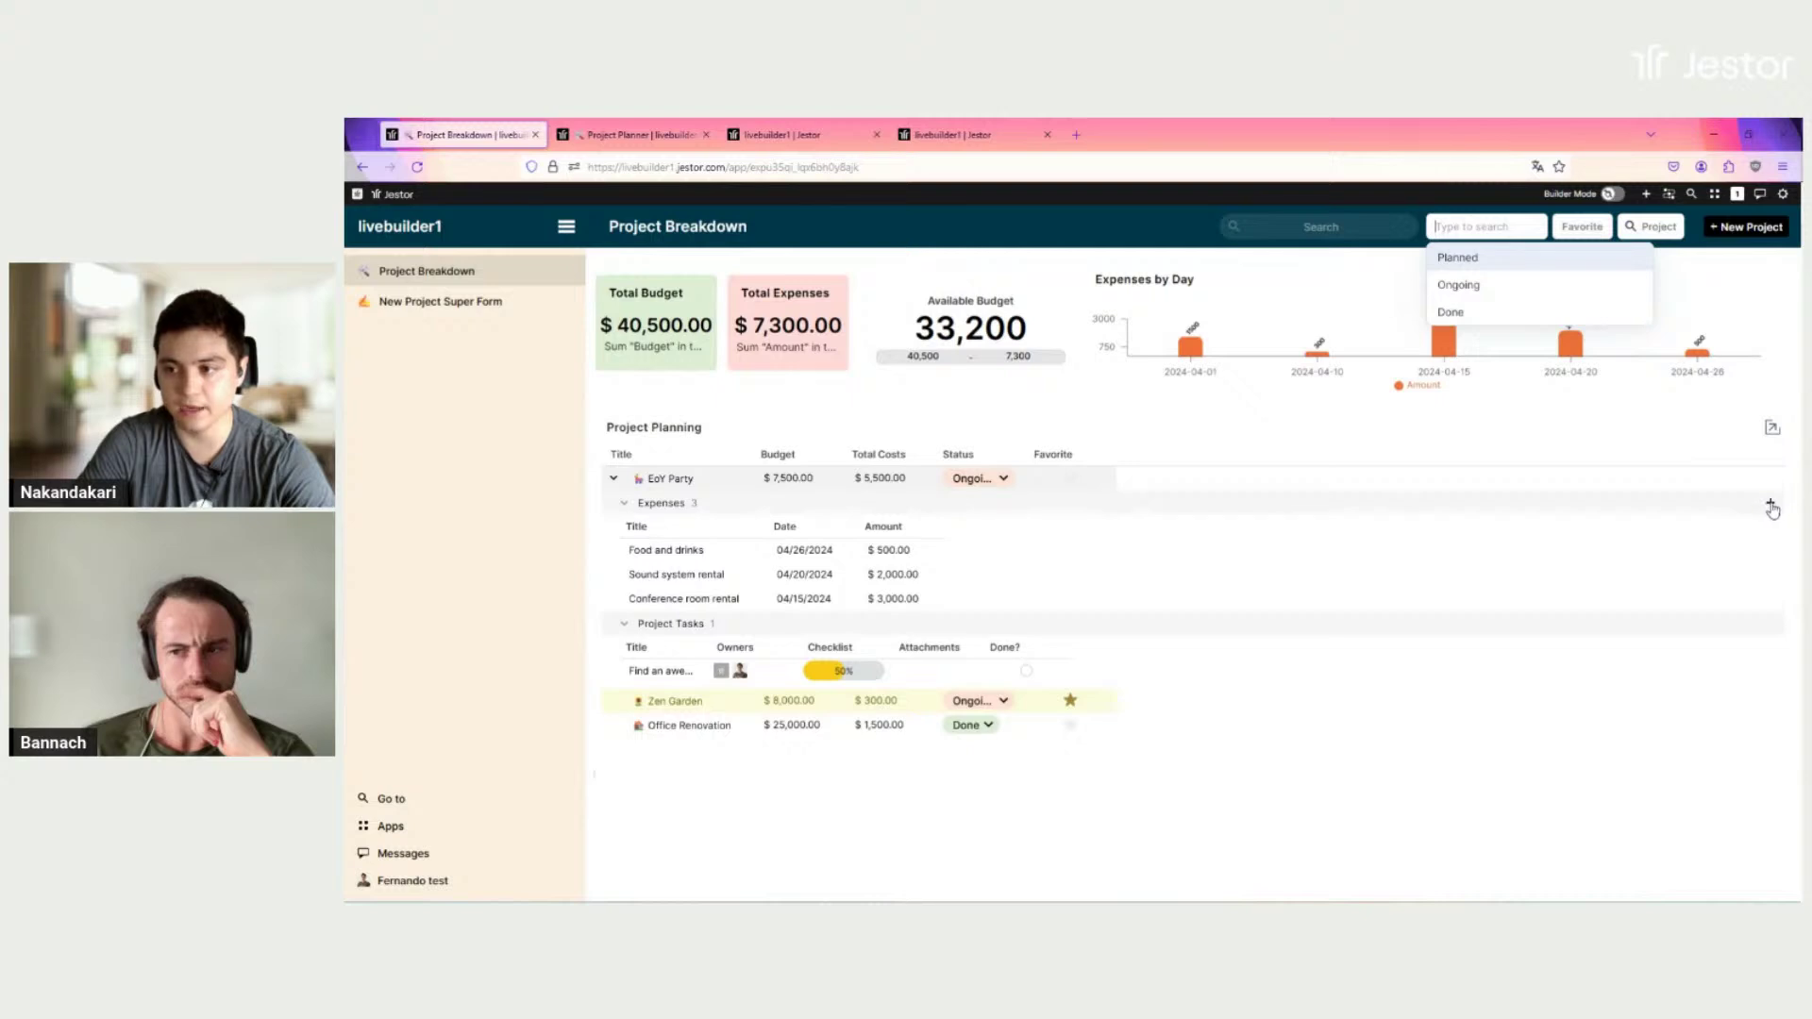
left_click(1771, 507)
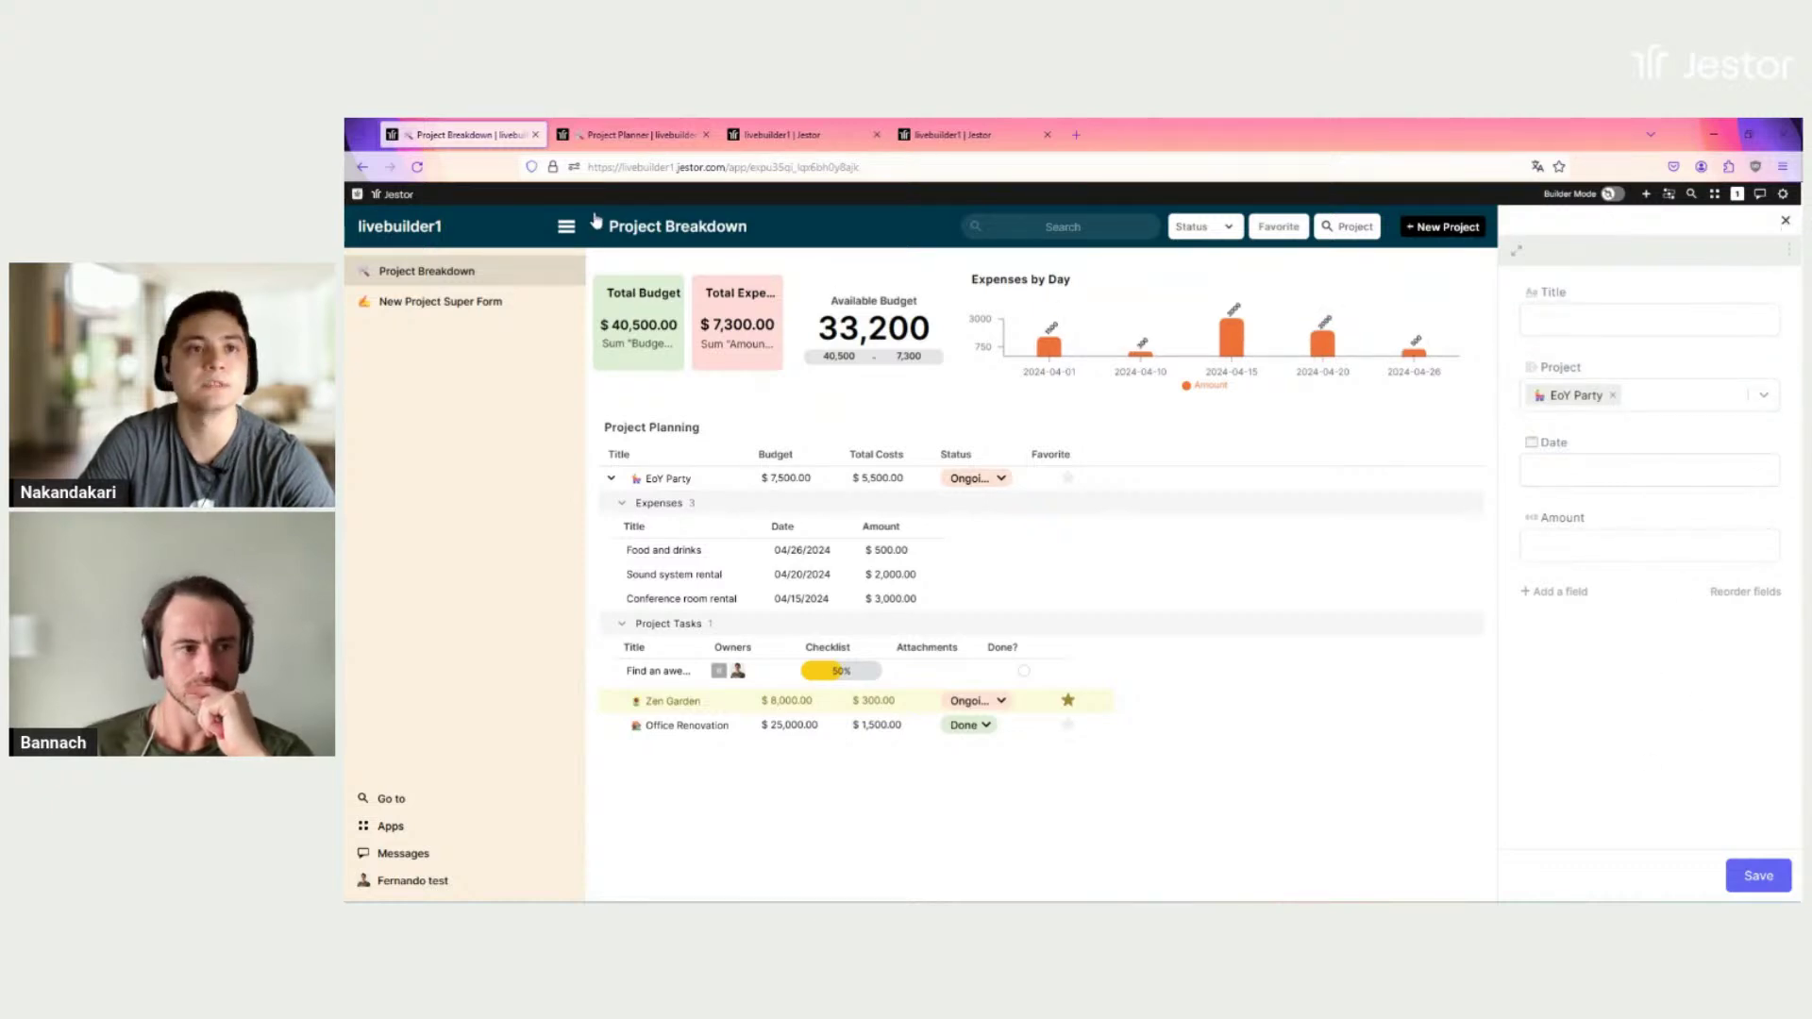
left_click(1784, 224)
left_click(634, 137)
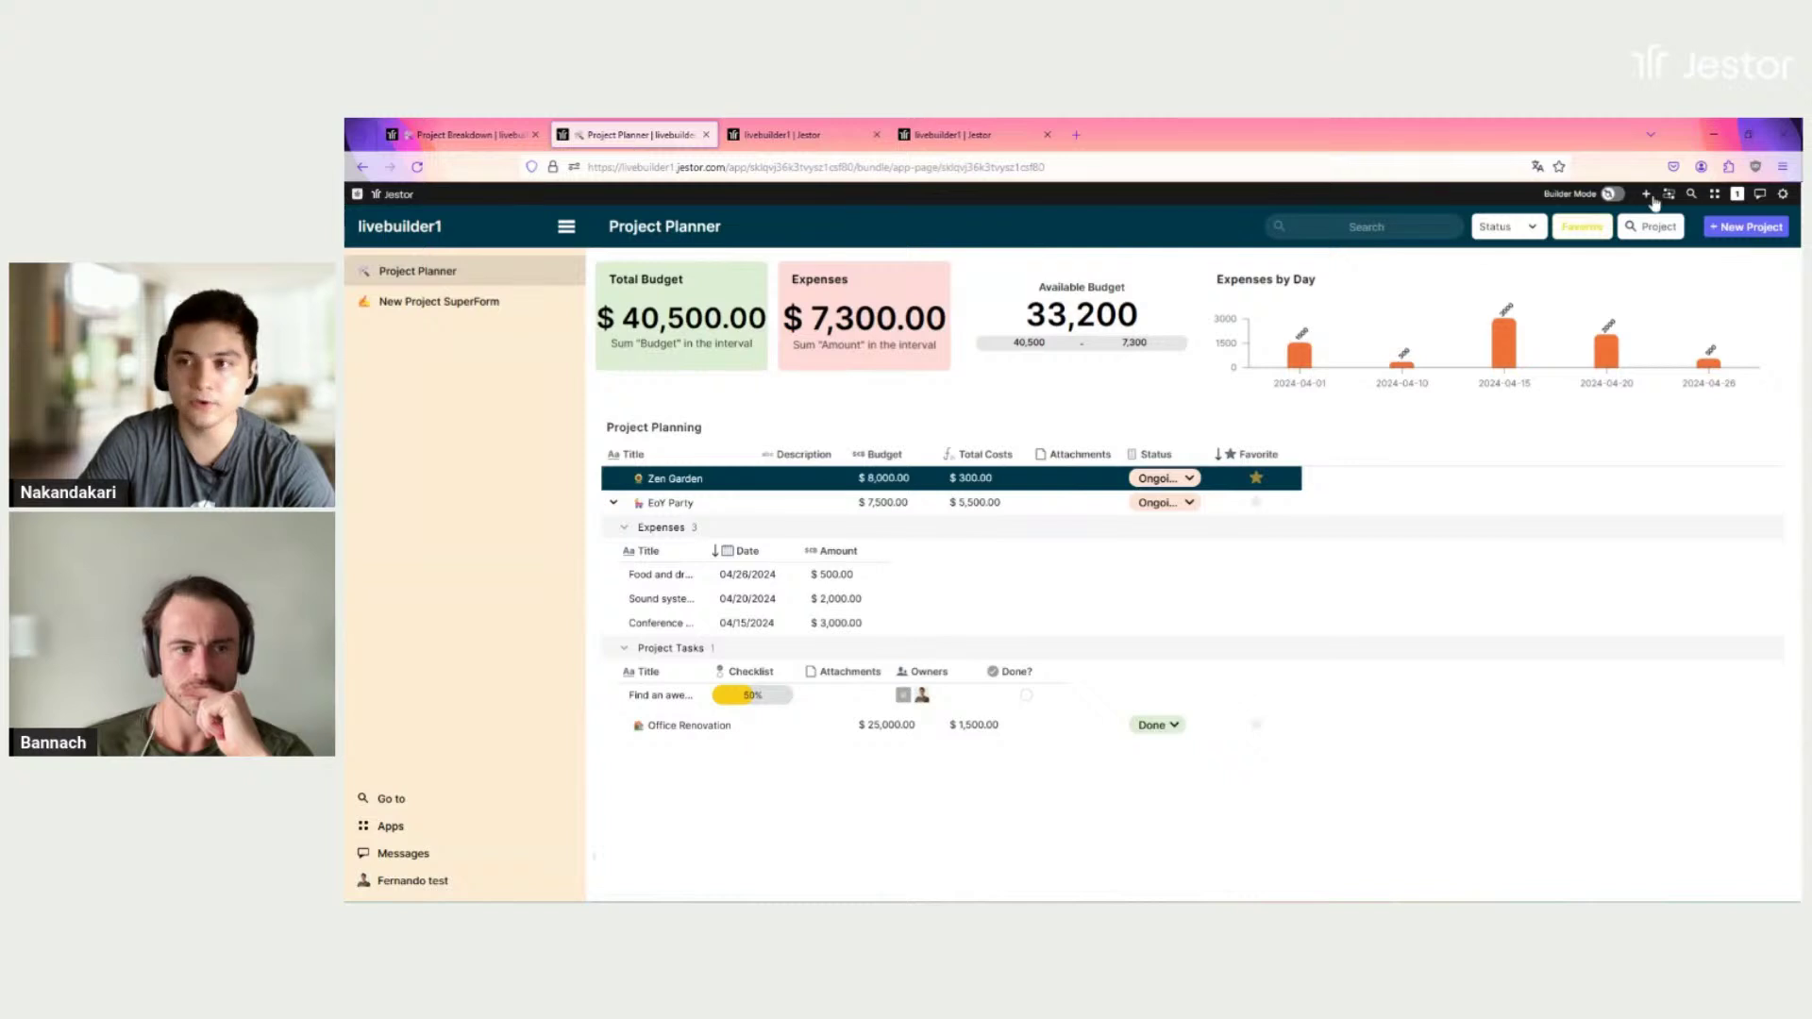
Step: Create a new Super Form app and title it New Expense Super Form
left_click(1644, 197)
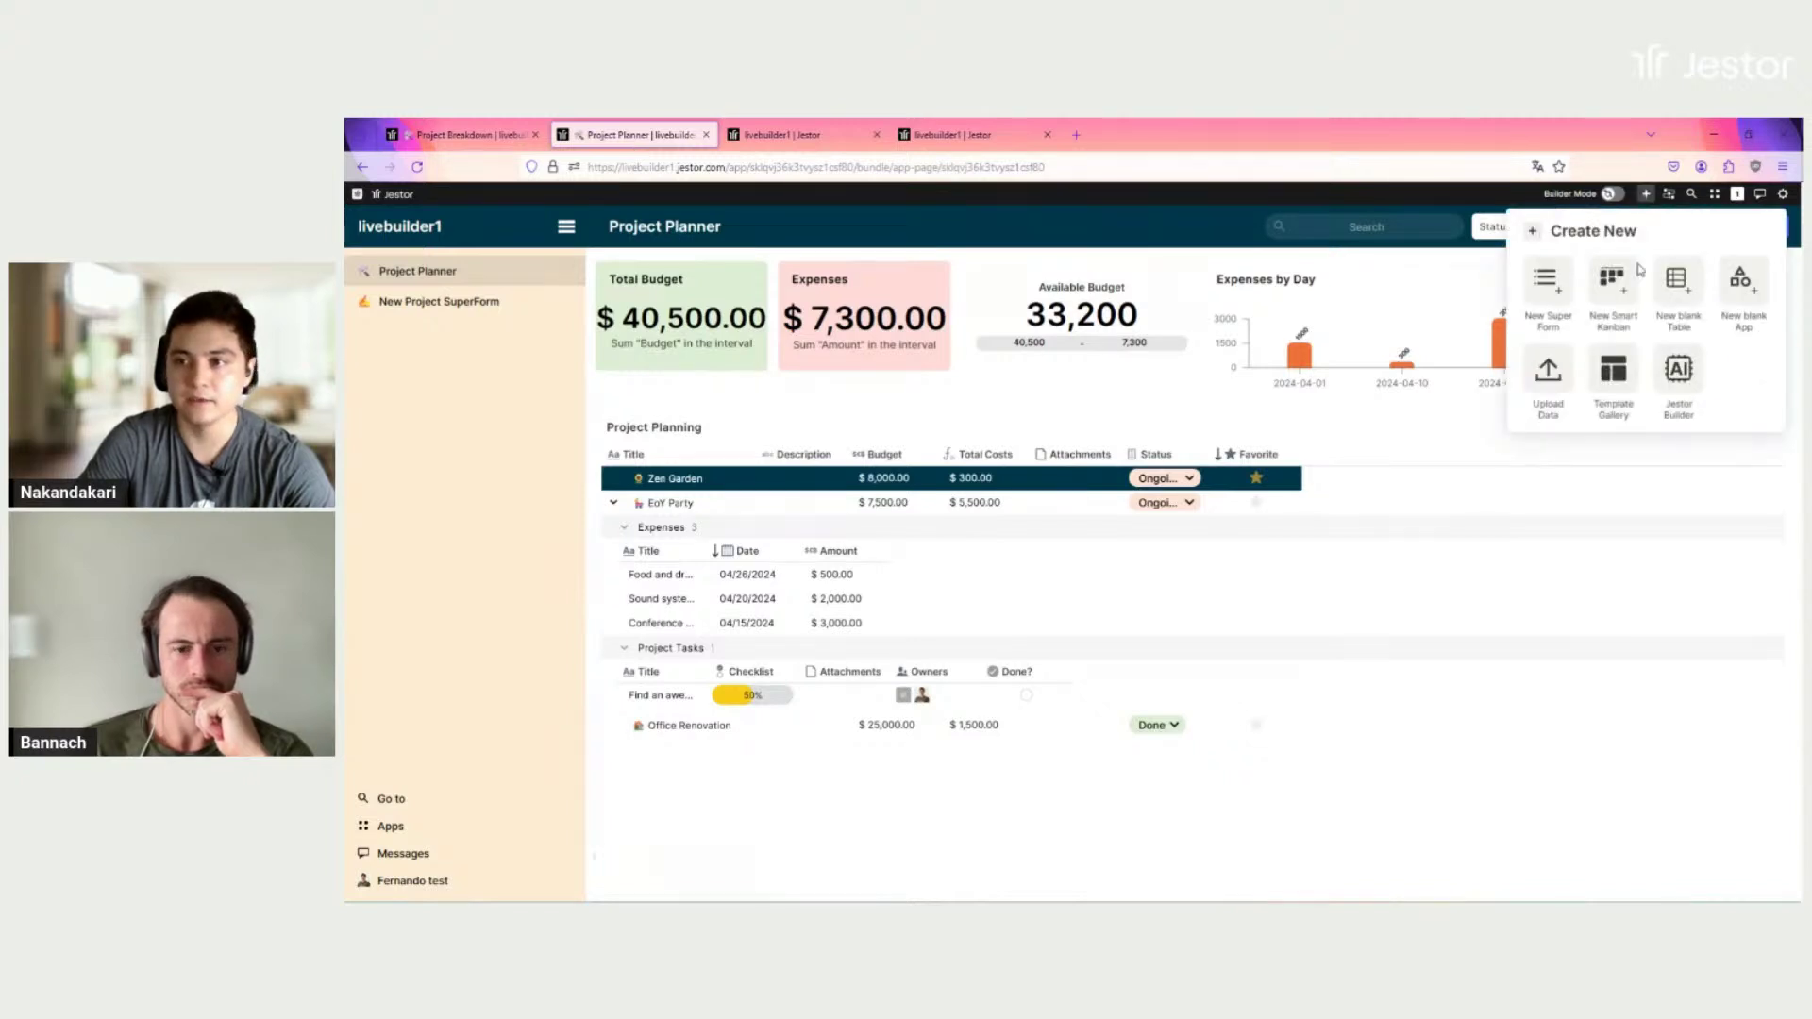
left_click(1542, 294)
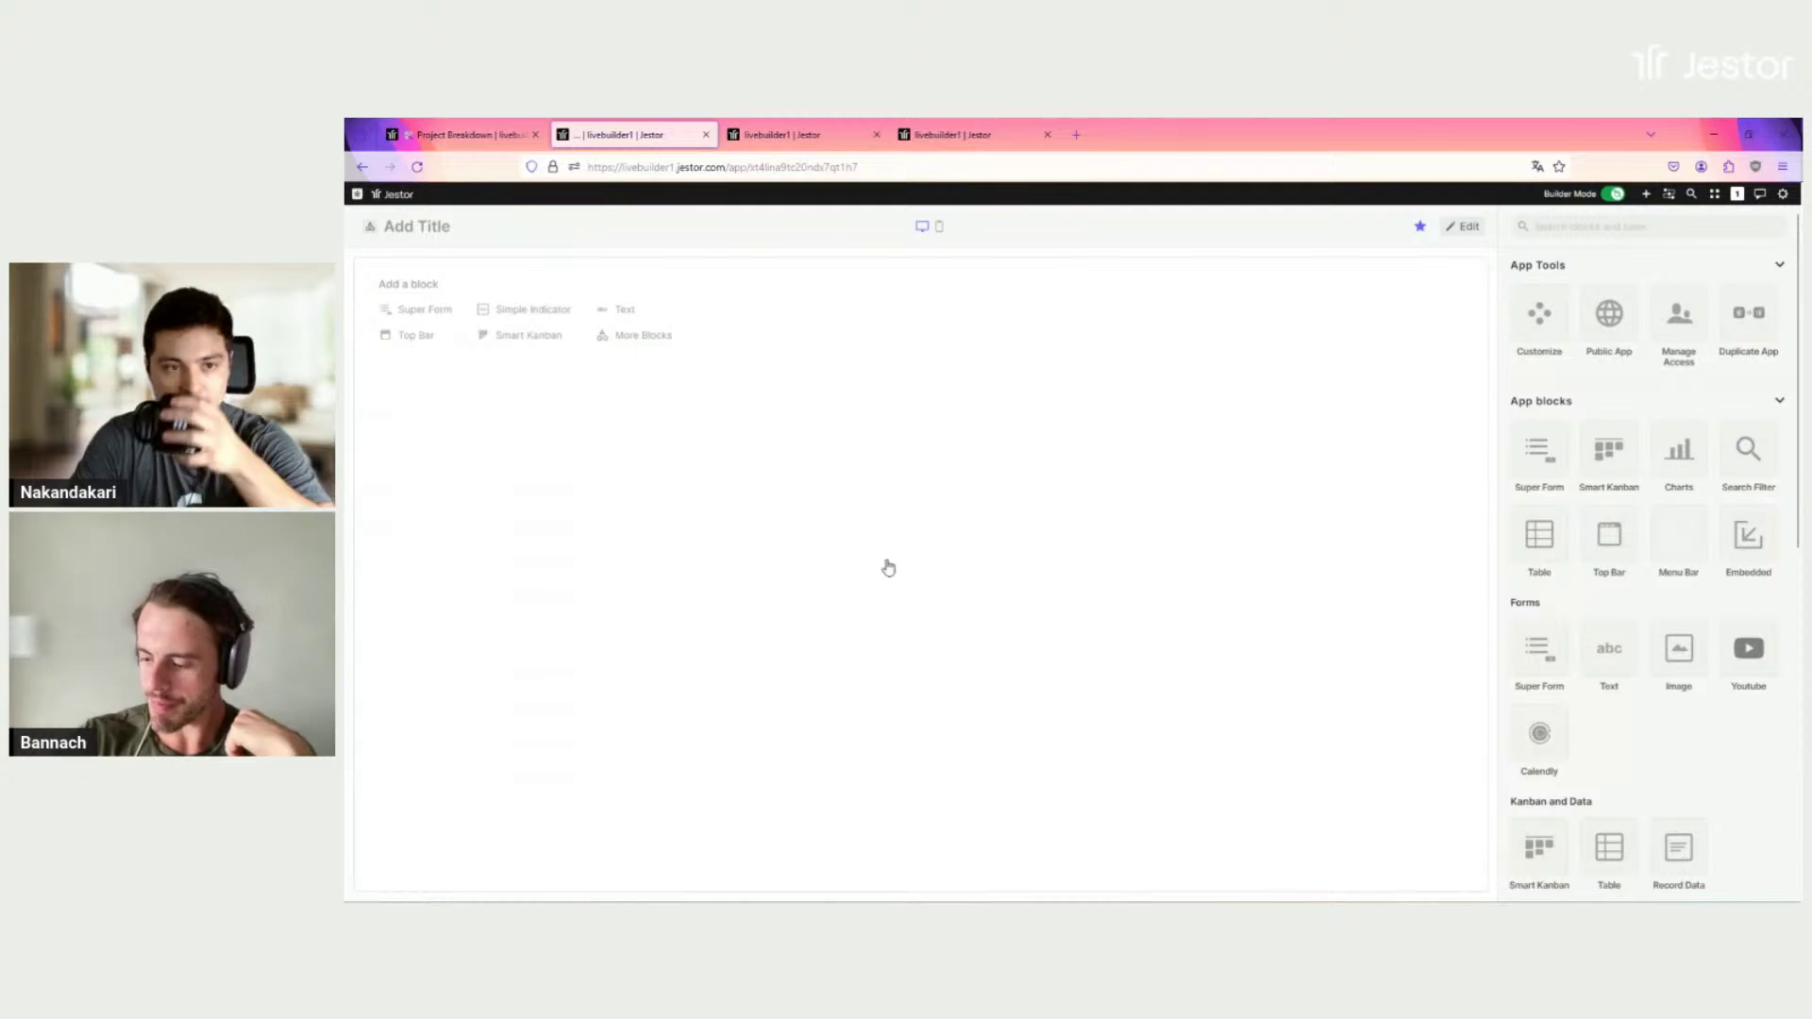
left_click(428, 226)
type("New Expense")
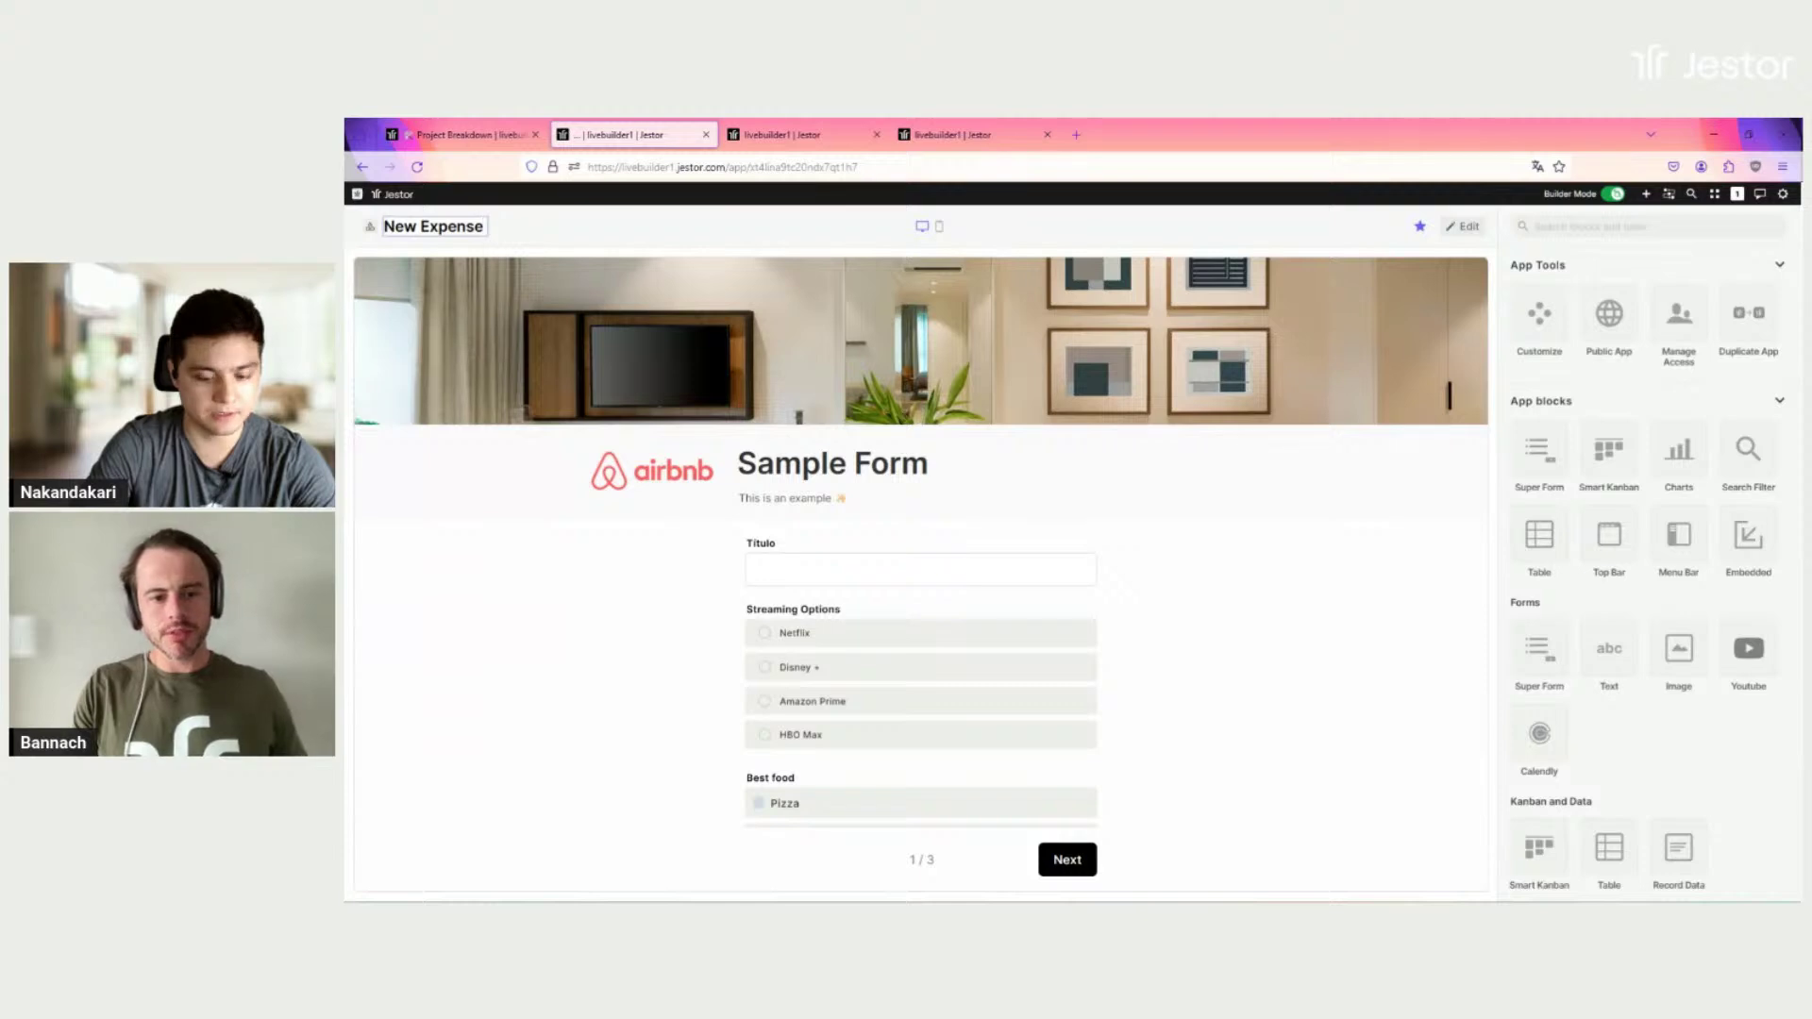
type(" Super Fopr")
type("orm")
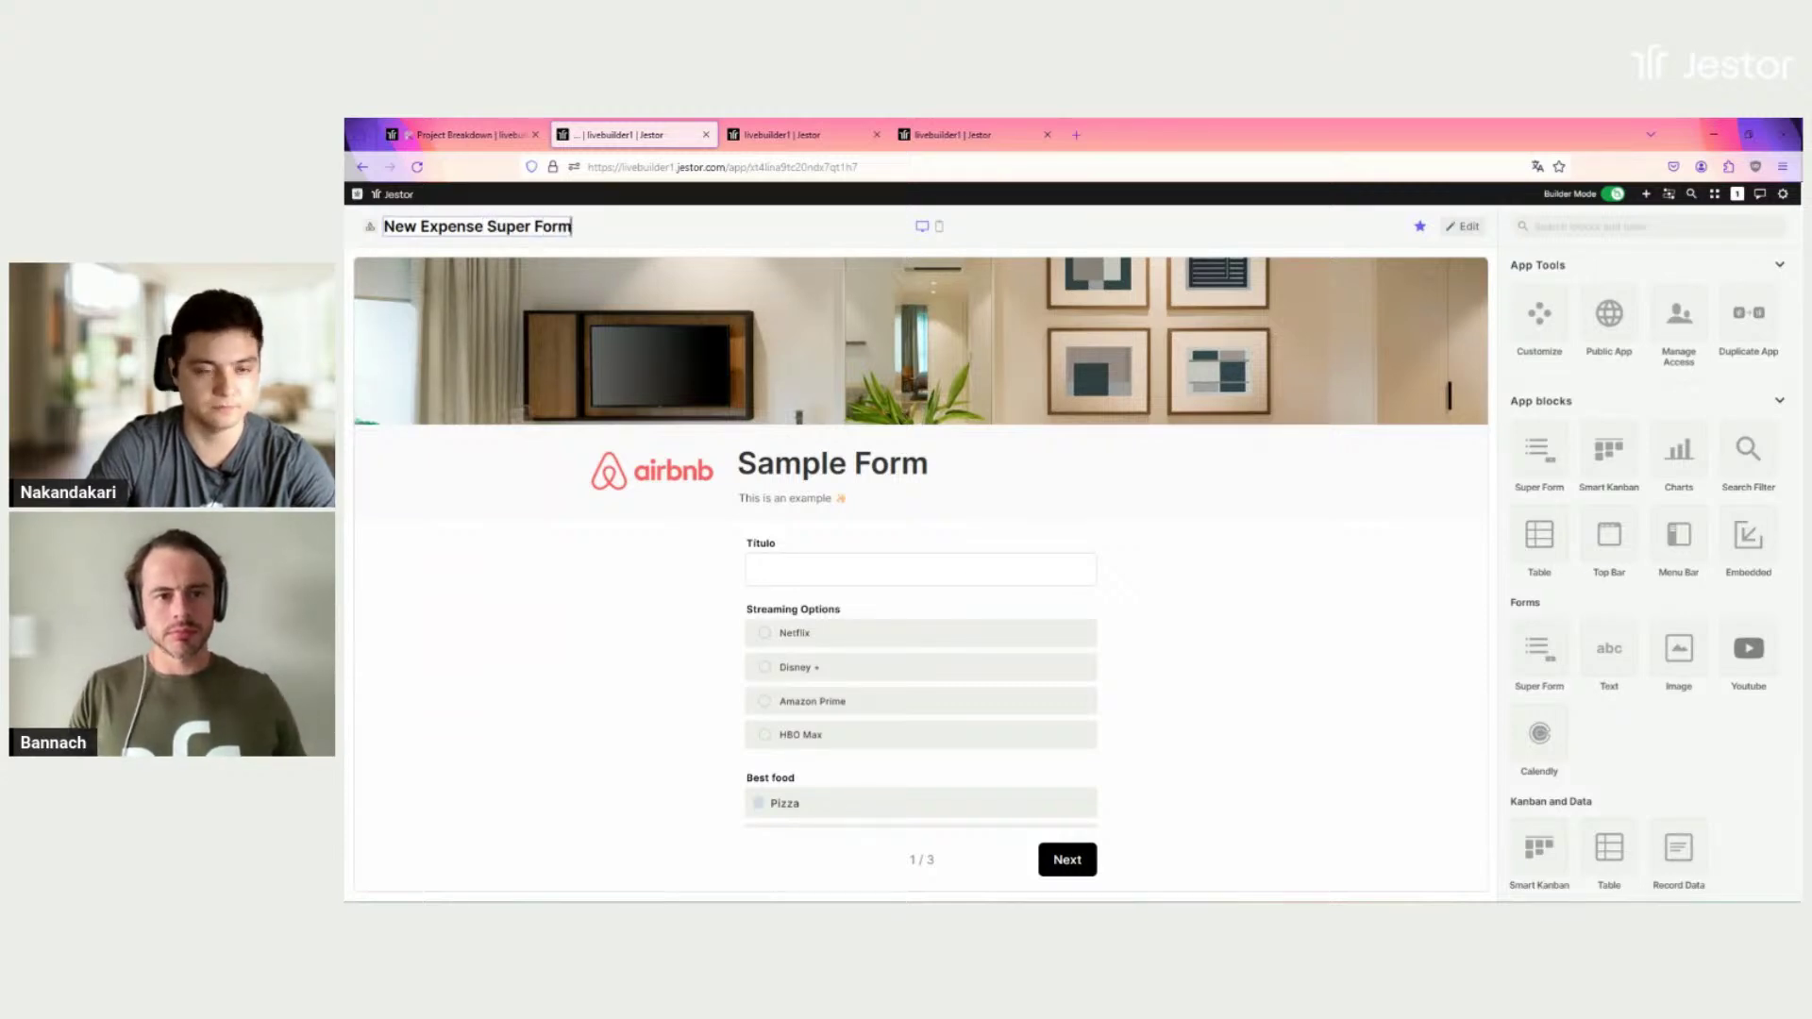
Step: Edit the Super Form block, setting its title to New Expenses and clearing the sample description
left_click(1463, 227)
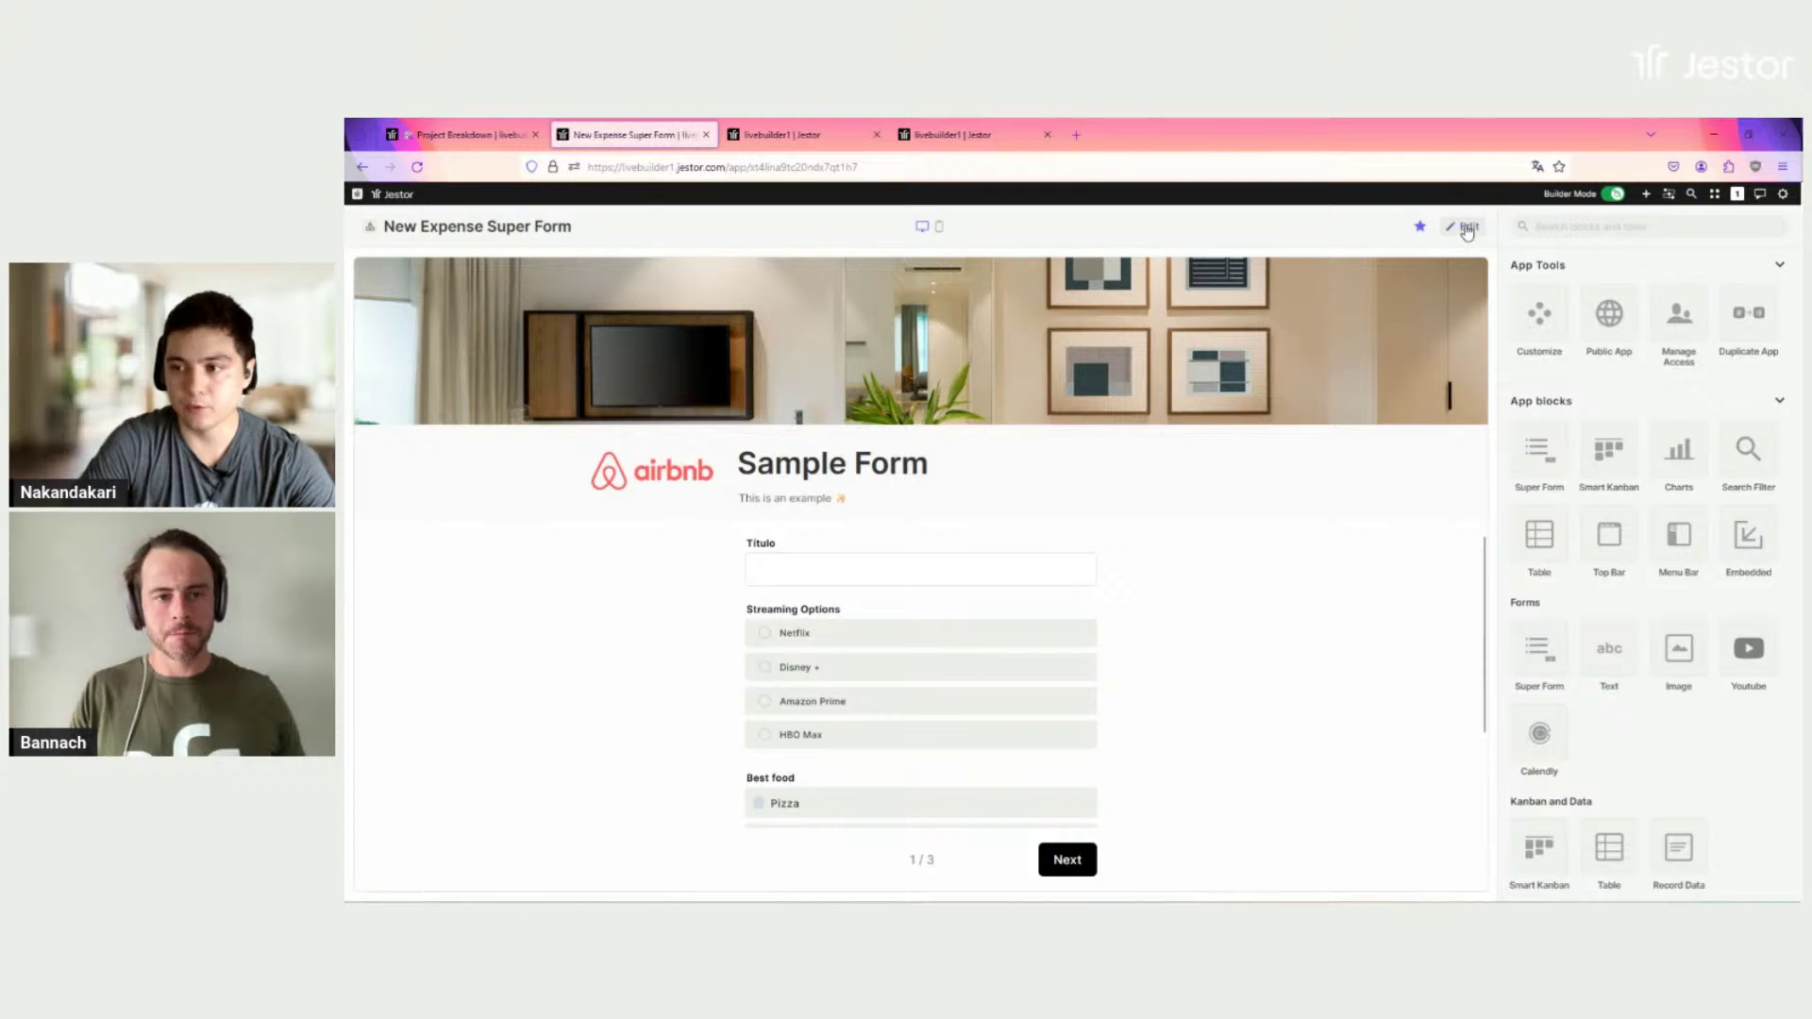
left_click(1421, 274)
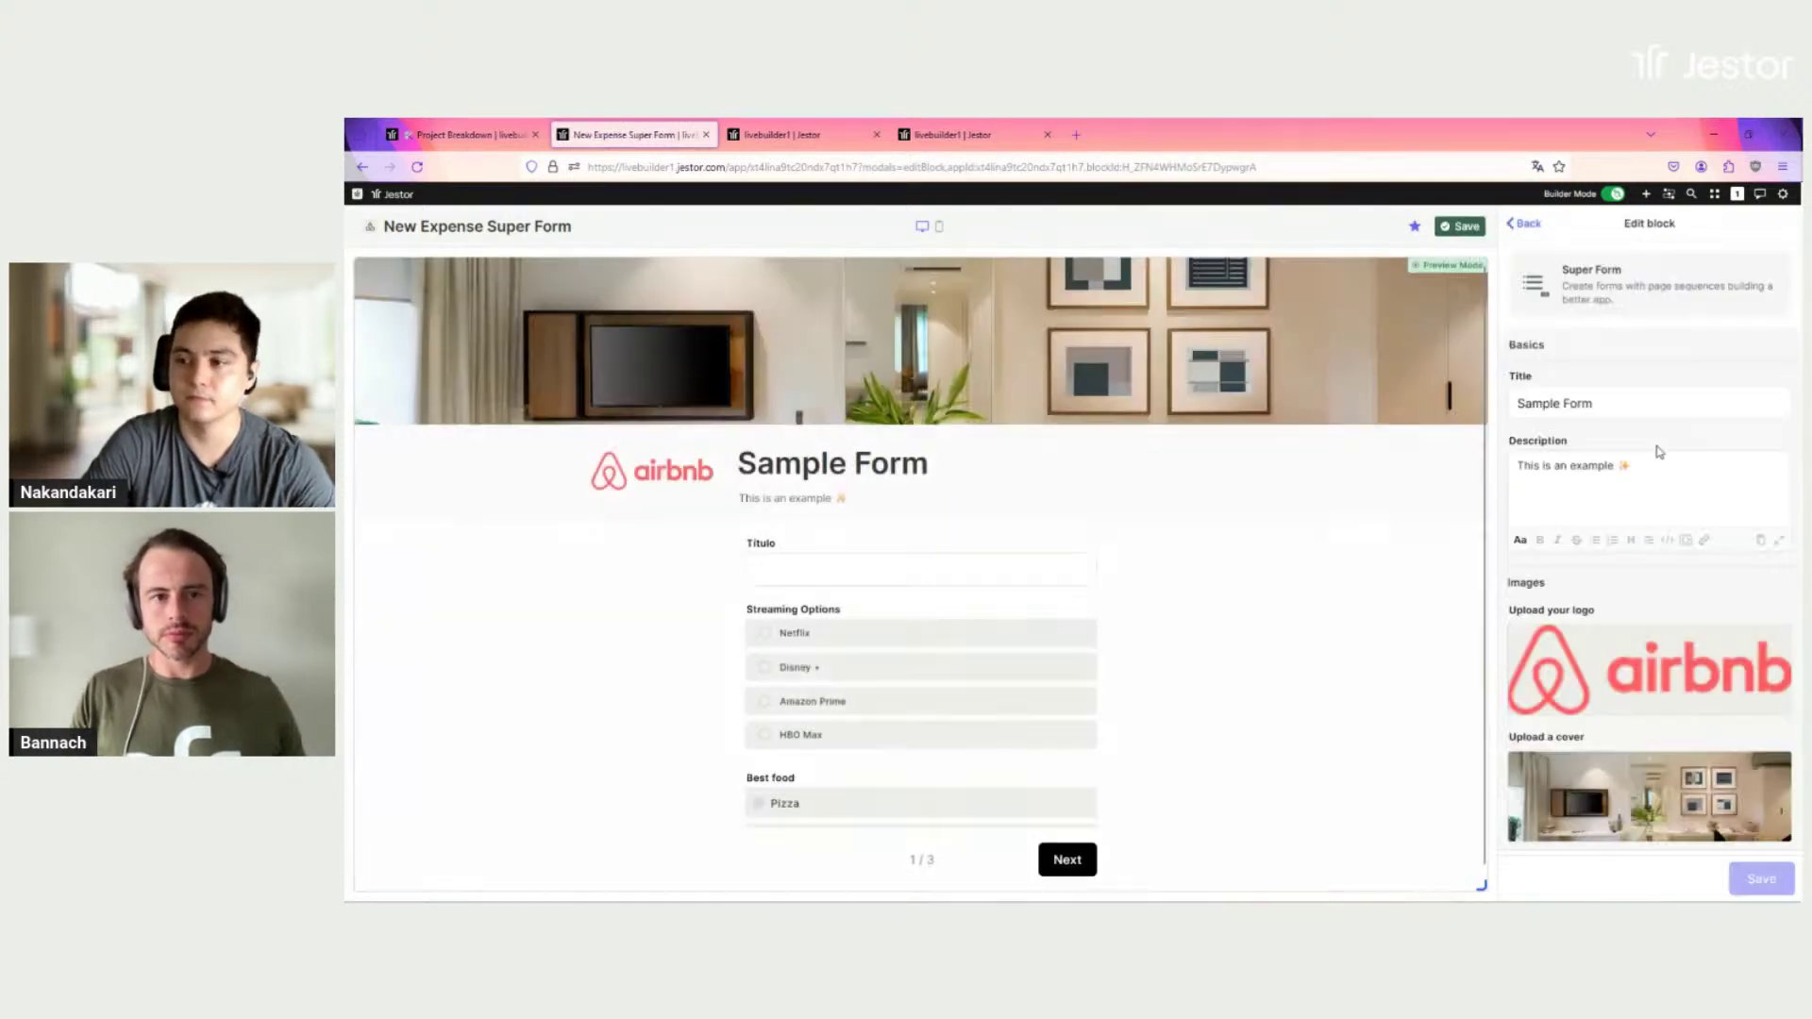
triple_click(1565, 401)
type("New Expenses")
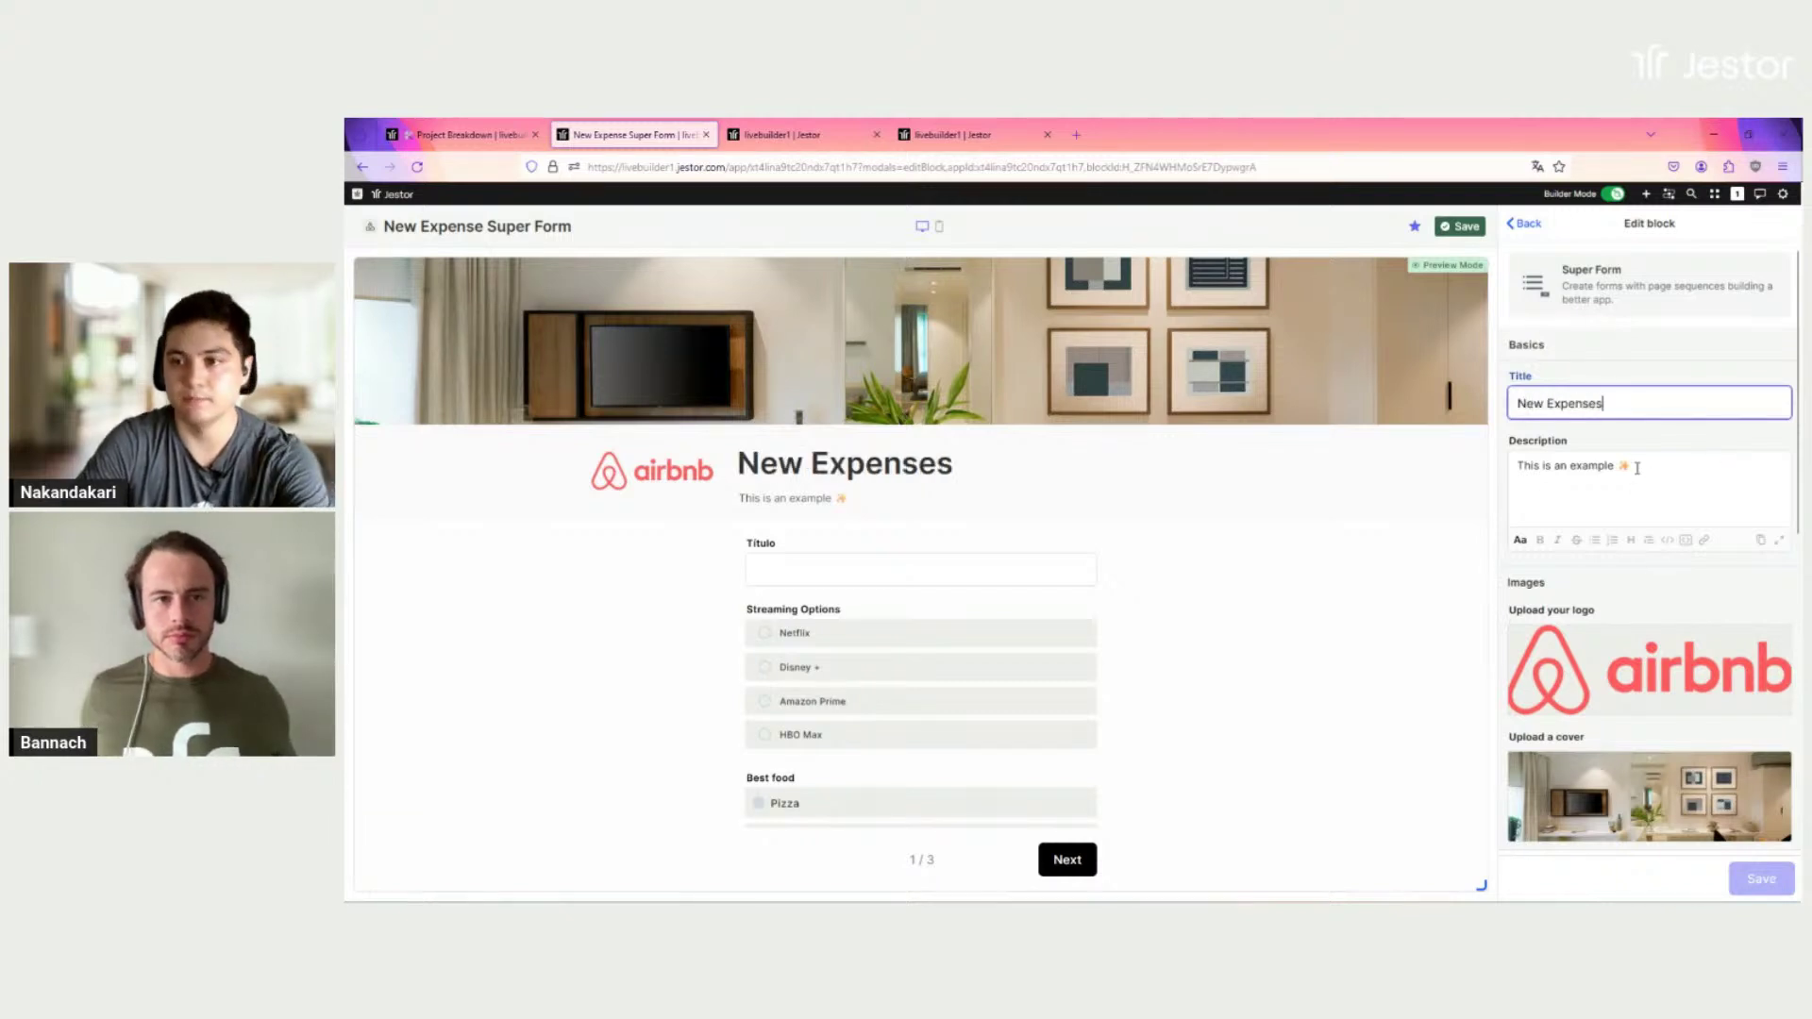
left_click_drag(1637, 466, 1516, 465)
key("BackSpace")
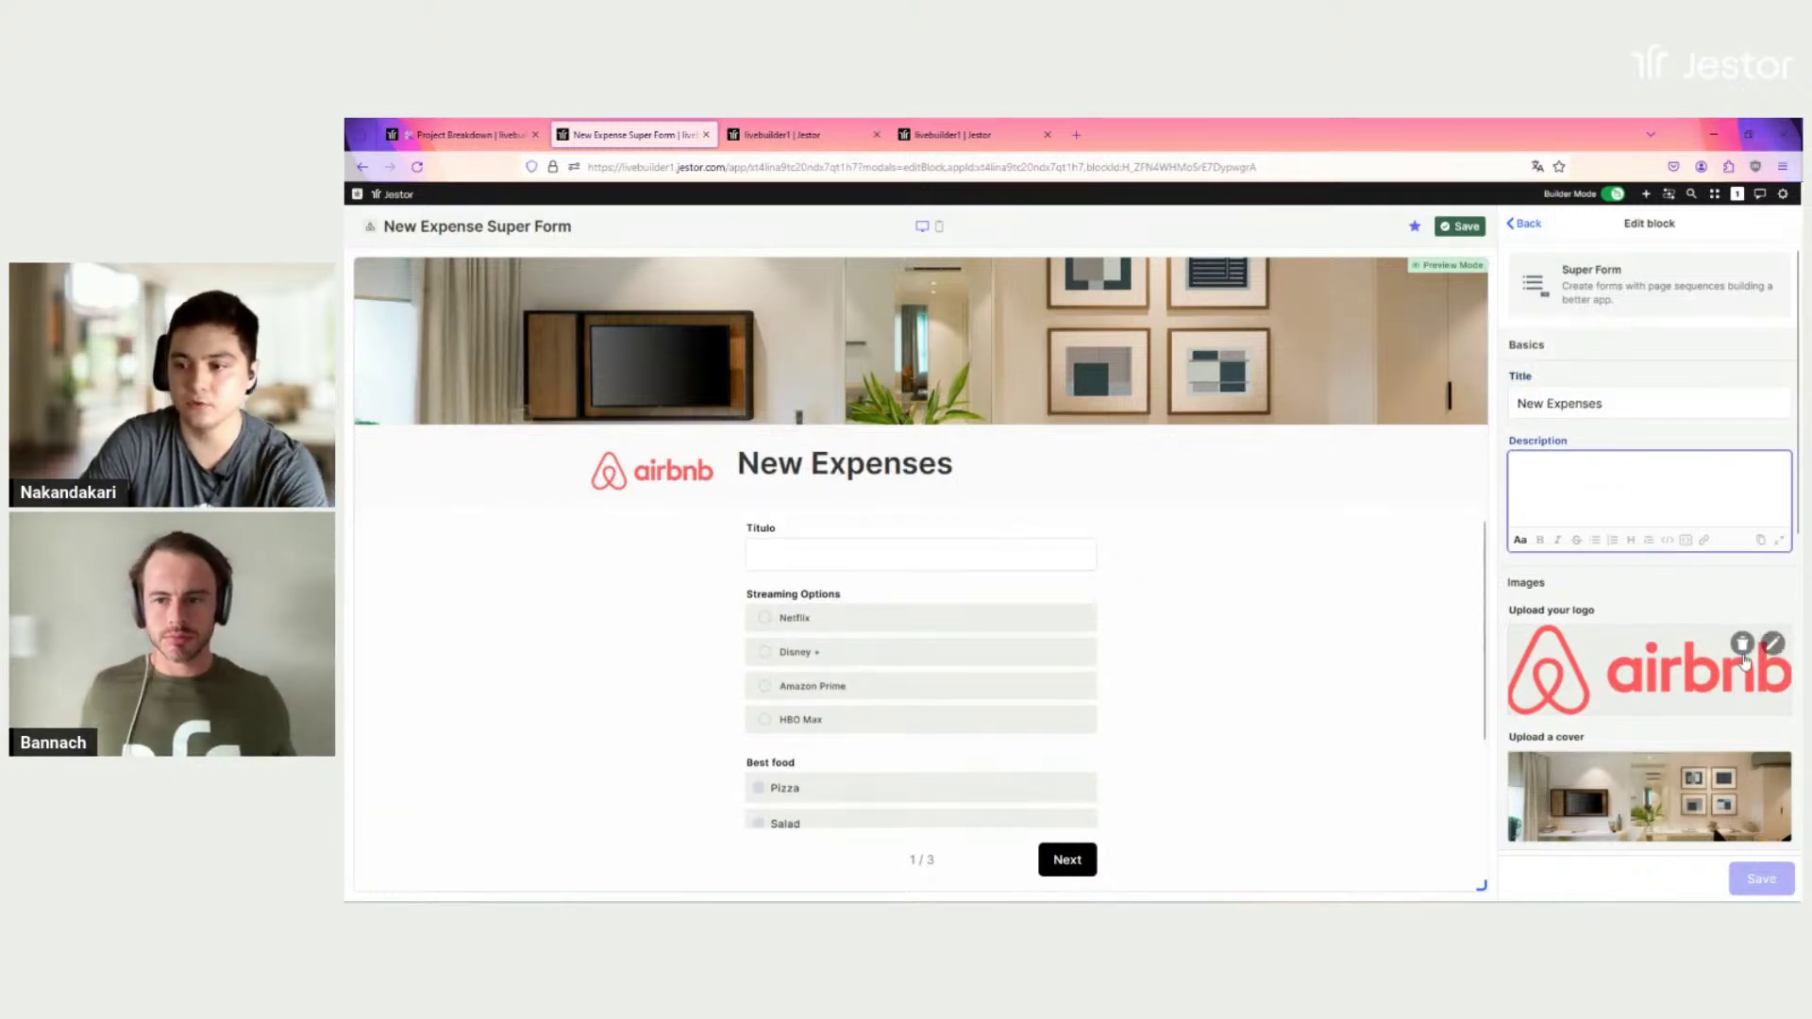
Step: Remove the sample logo and cover image from the New Expenses form
left_click(1743, 646)
scroll(1736, 633, "down", 1)
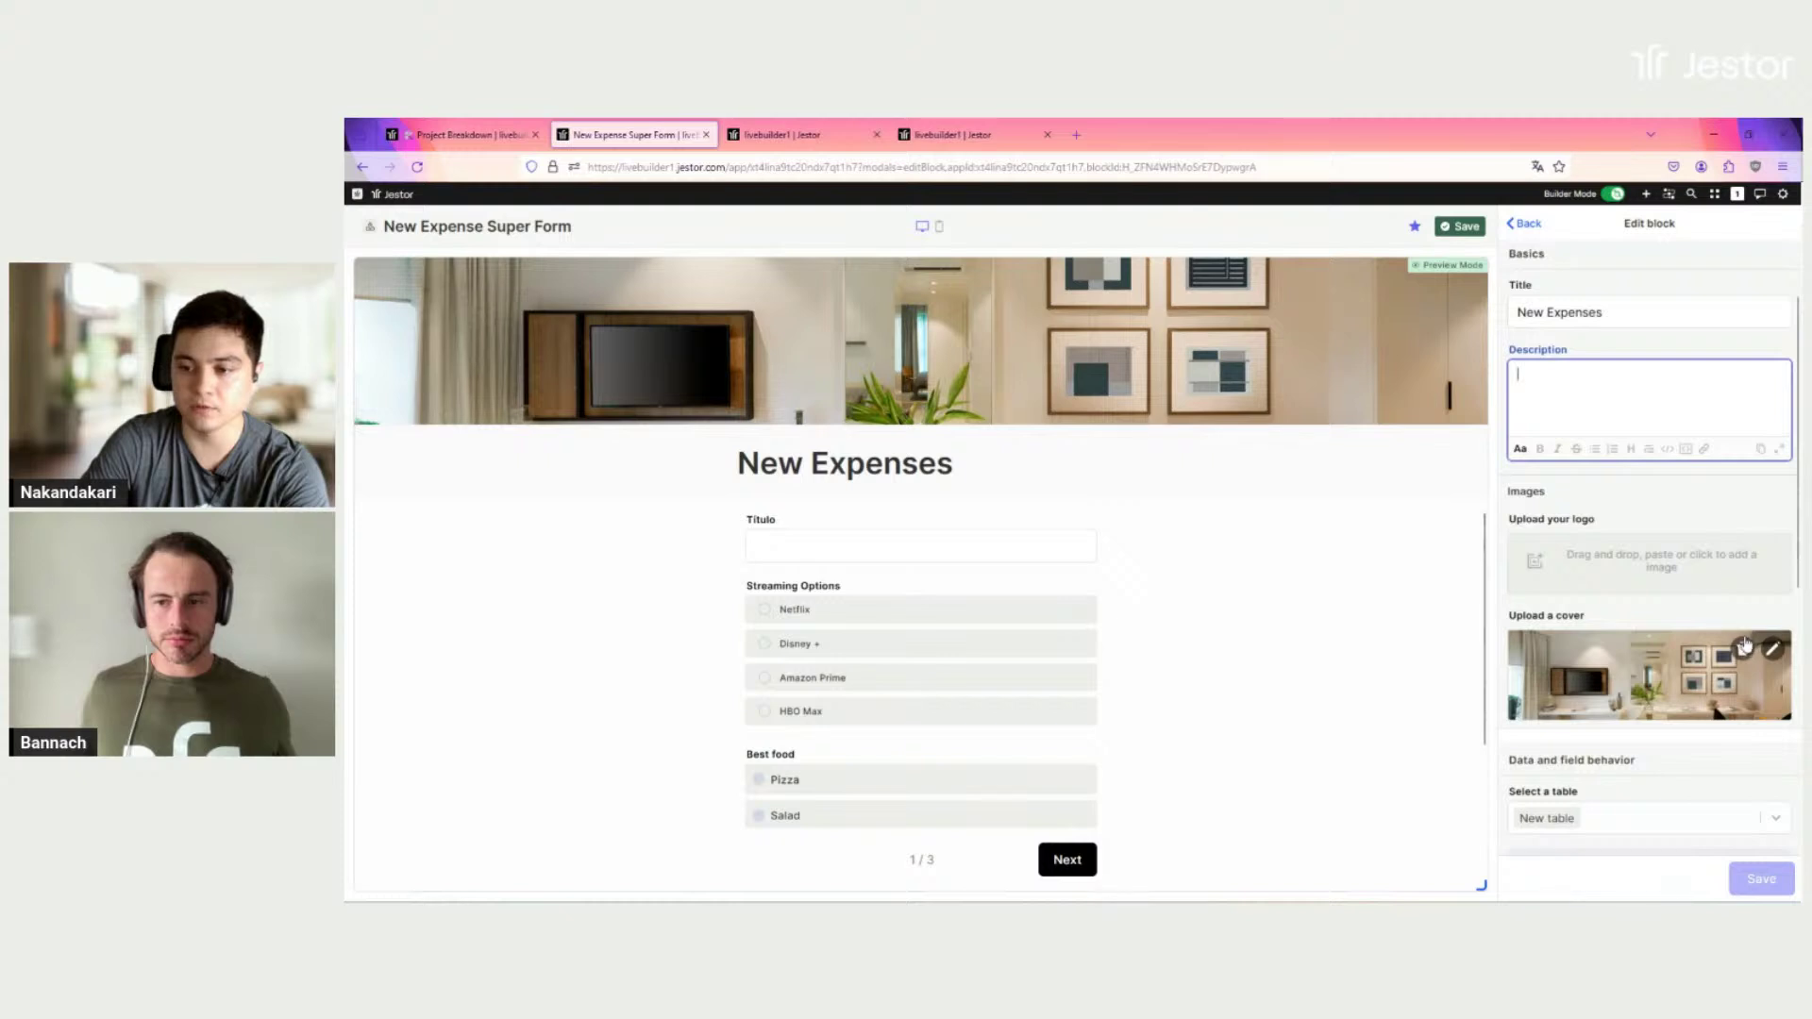
left_click(1745, 647)
Step: Connect the New Expenses form to the Expenses table
scroll(1653, 581, "down", 3)
left_click(1639, 518)
type("exp")
left_click(1646, 578)
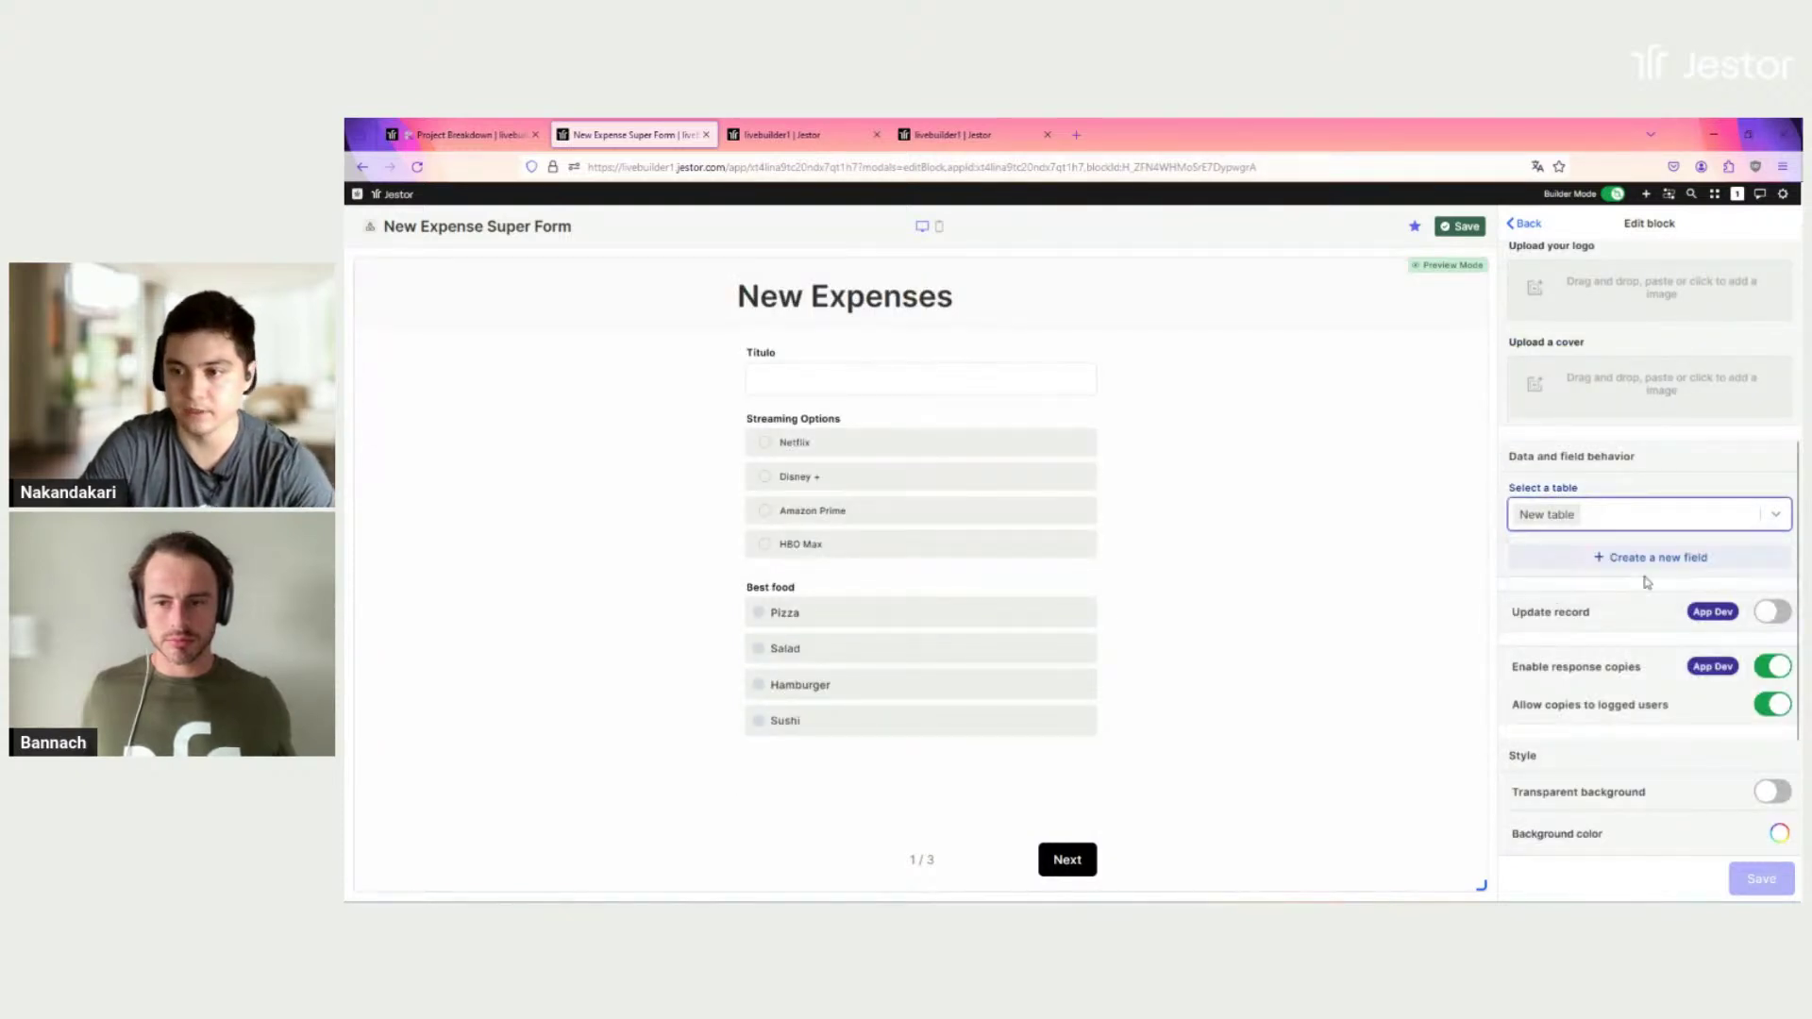
Step: Add the existing Title, Project, Date and Amount fields to the New Expenses form
scroll(1650, 577, "down", 1)
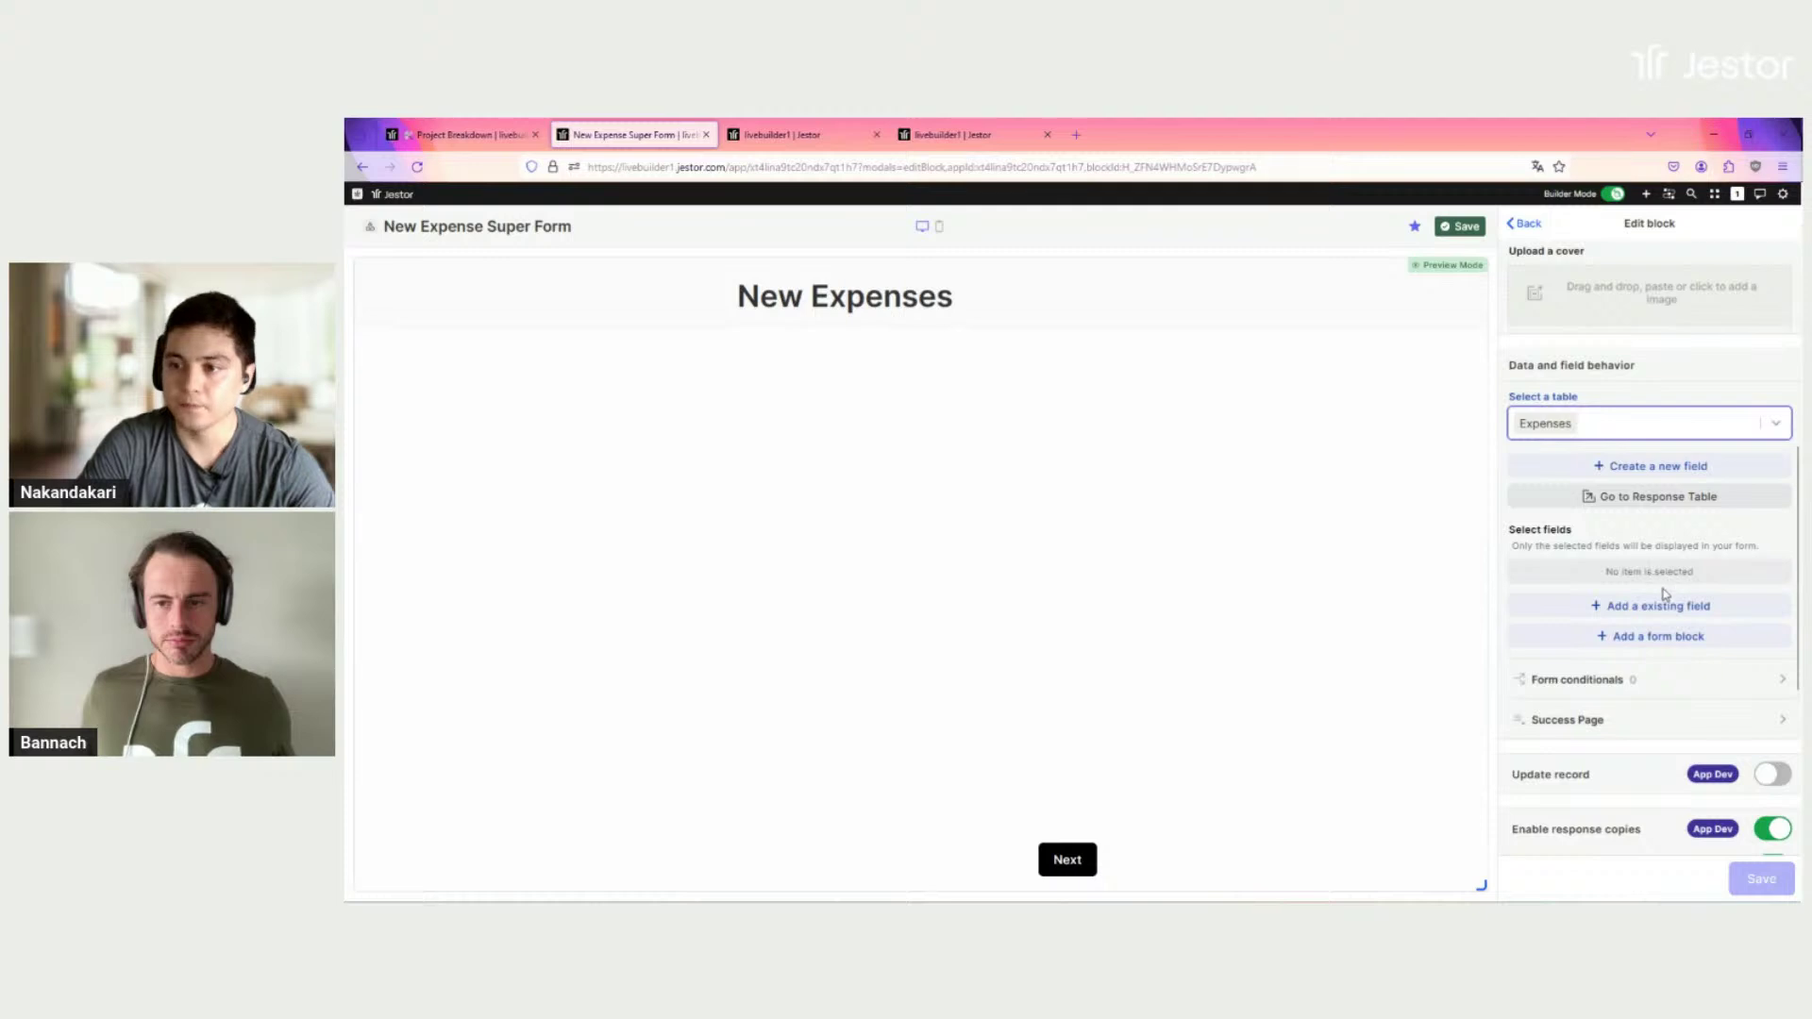
left_click(1654, 618)
left_click(1633, 642)
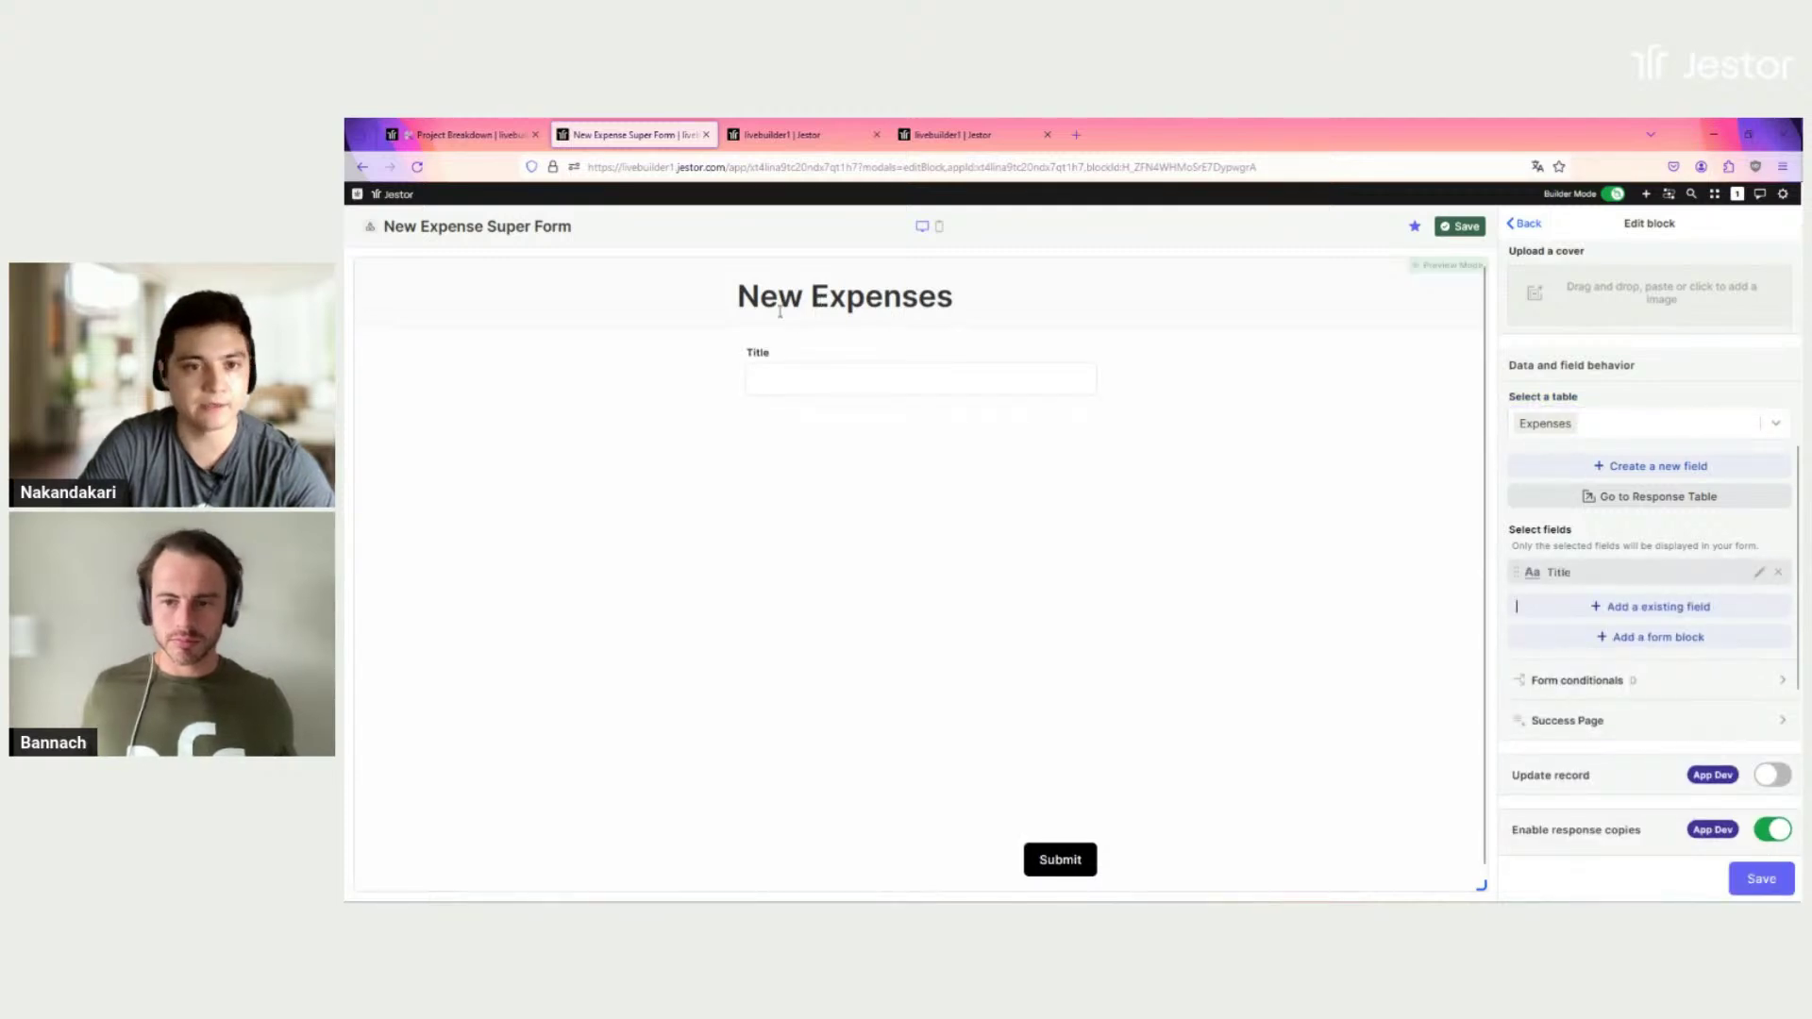
left_click(1656, 609)
left_click(1582, 747)
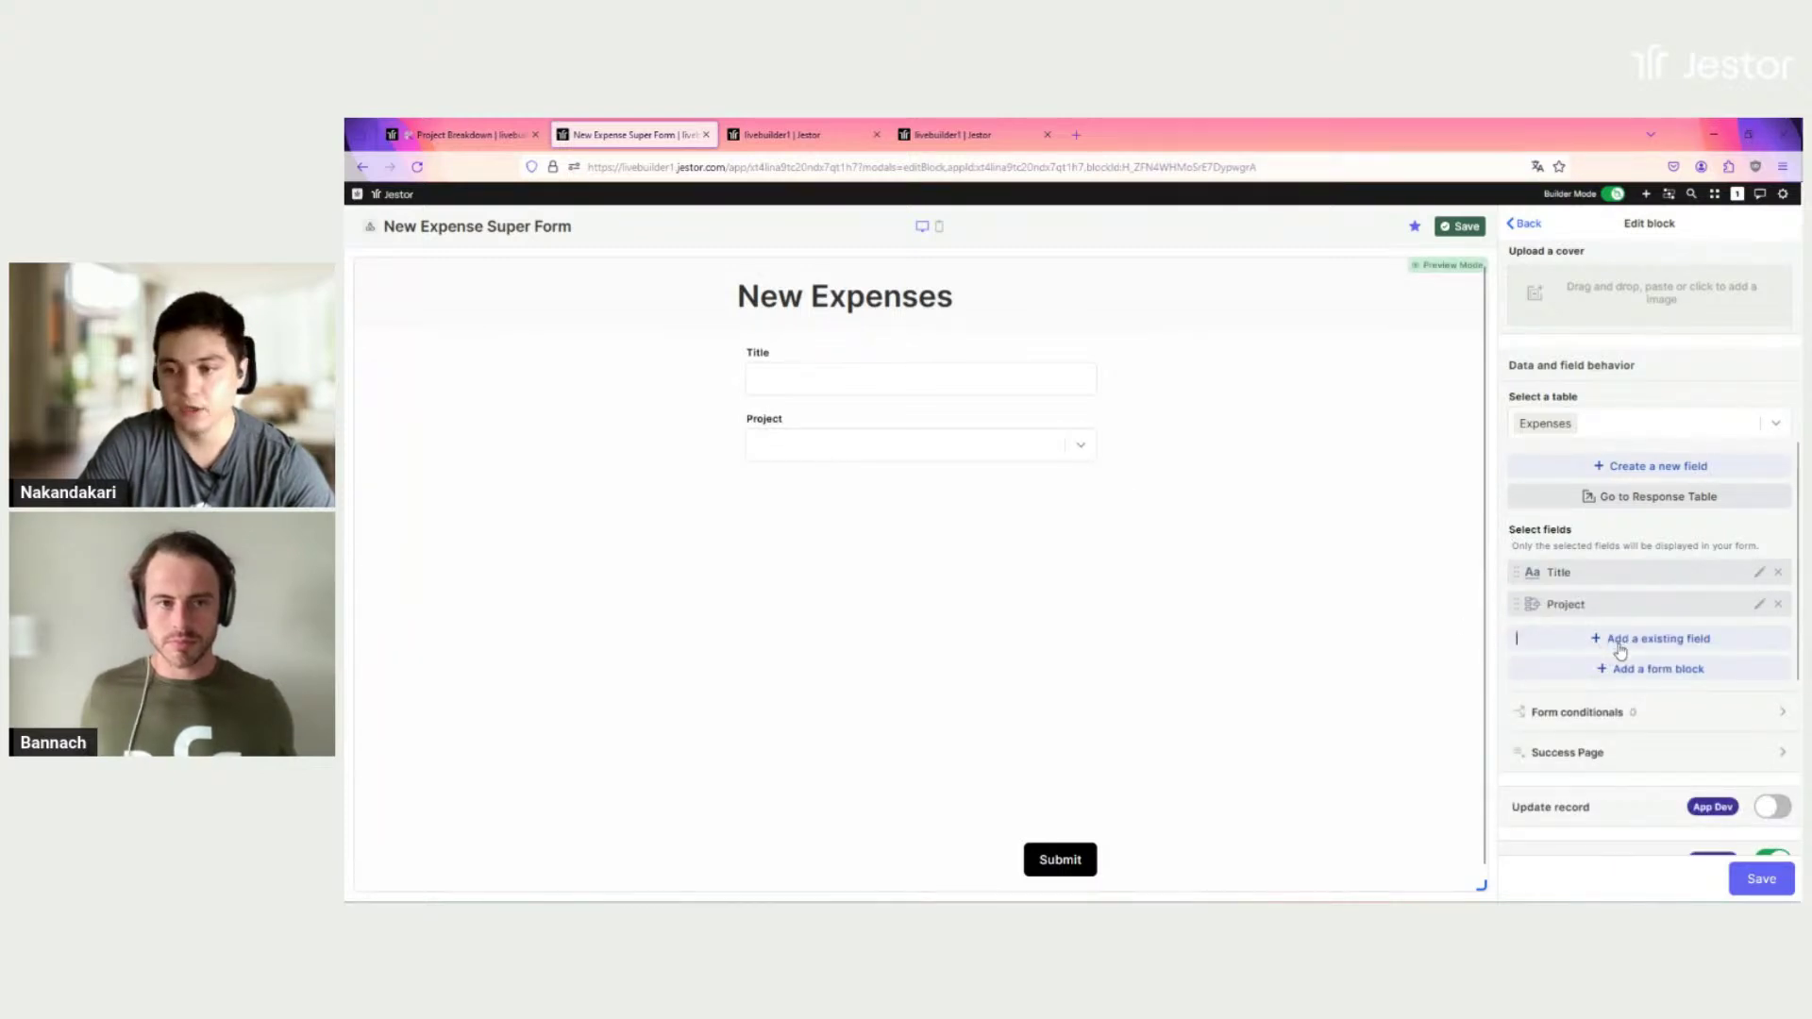
left_click(1619, 650)
left_click(1606, 782)
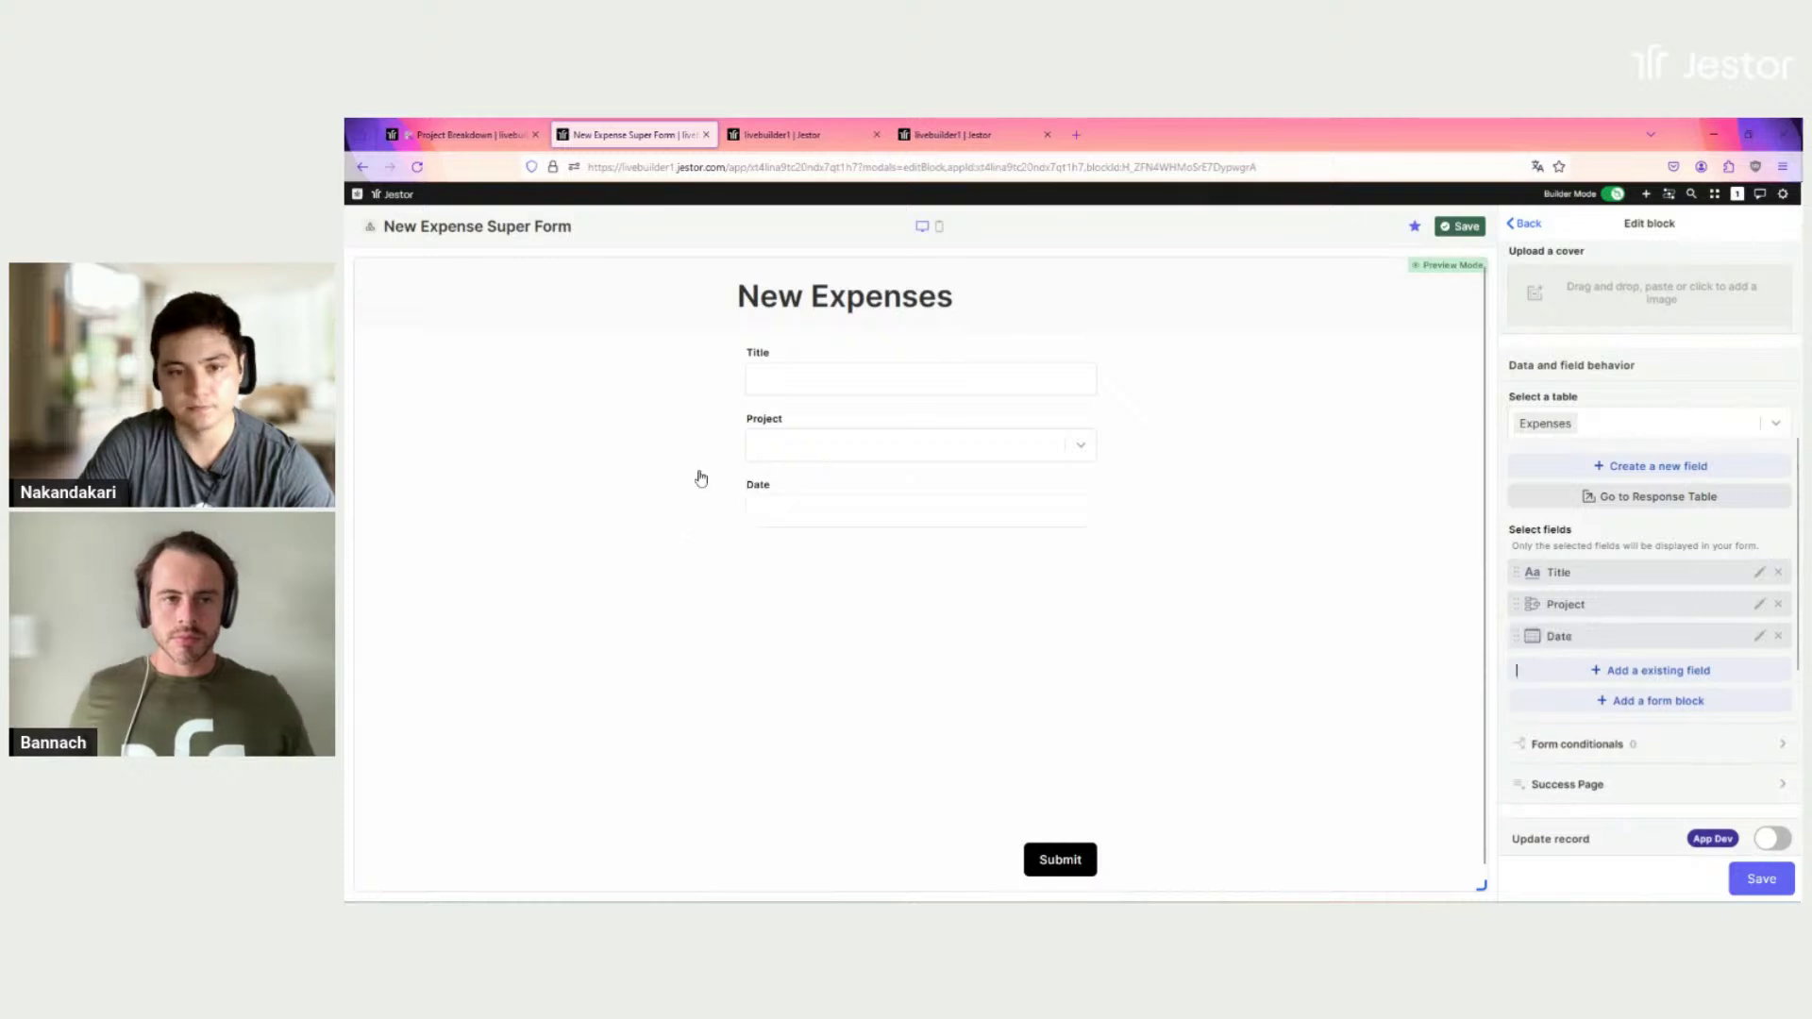
left_click(1608, 672)
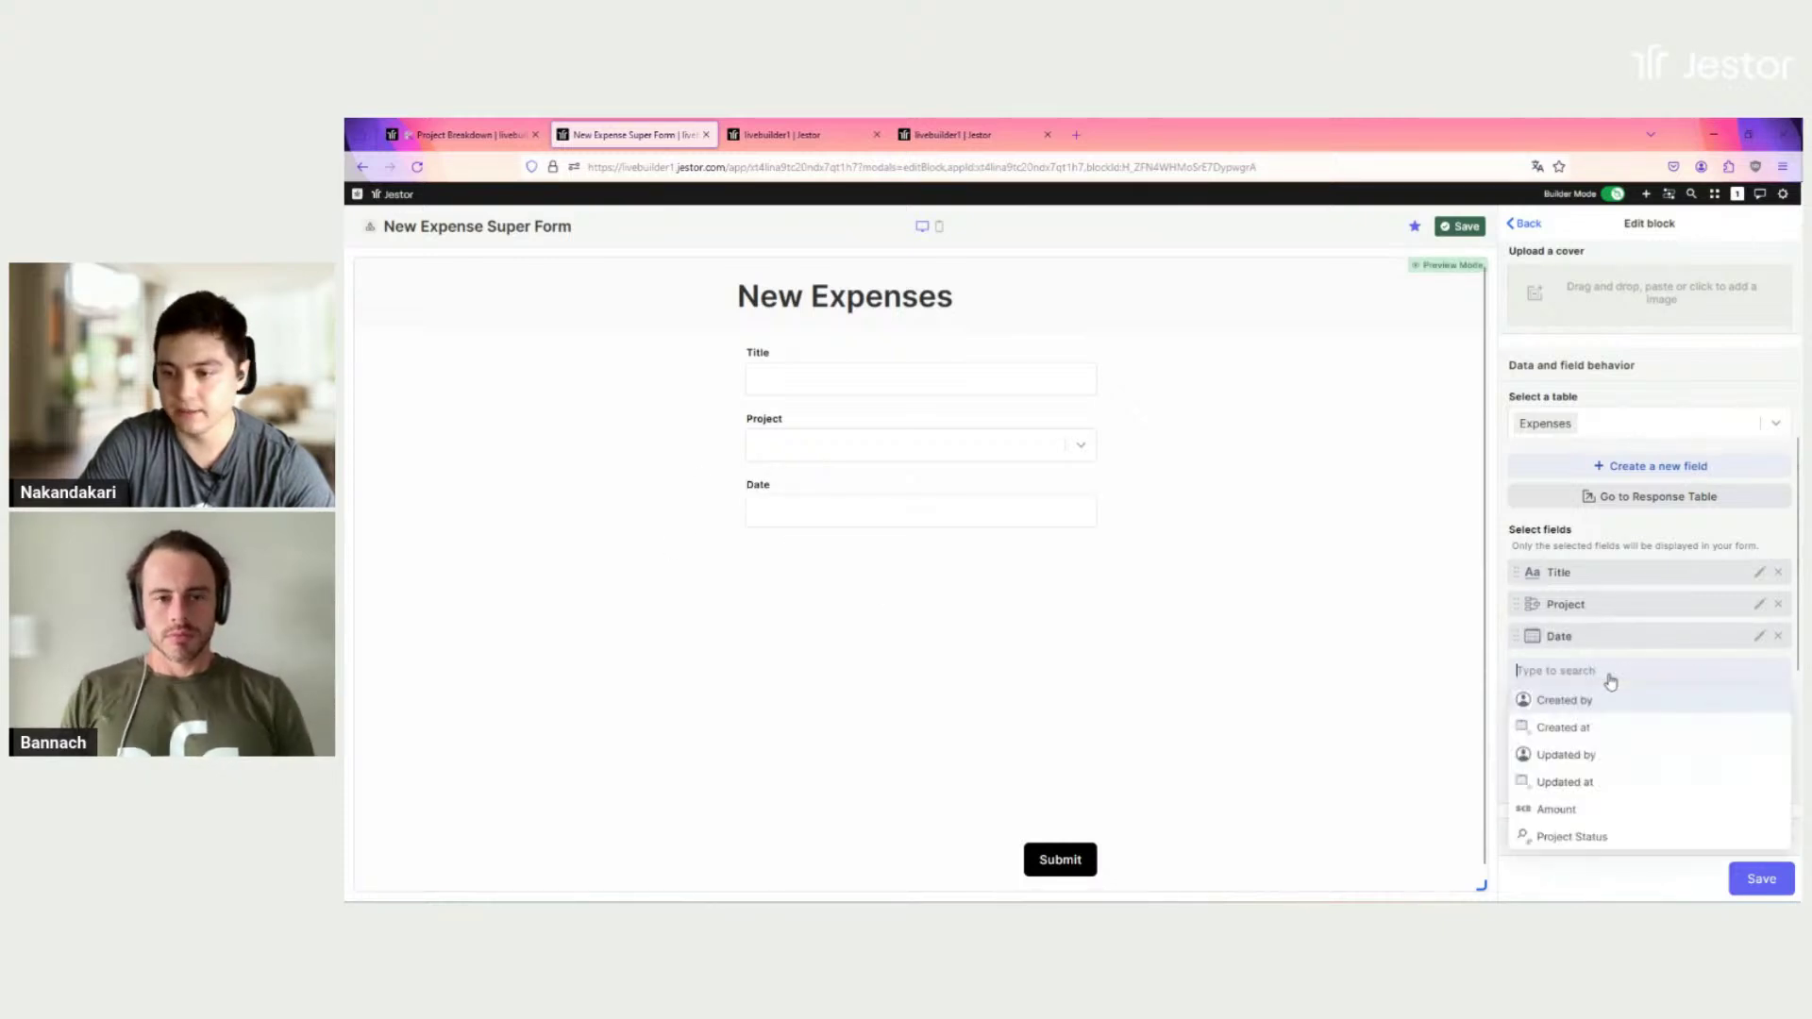
left_click(1596, 810)
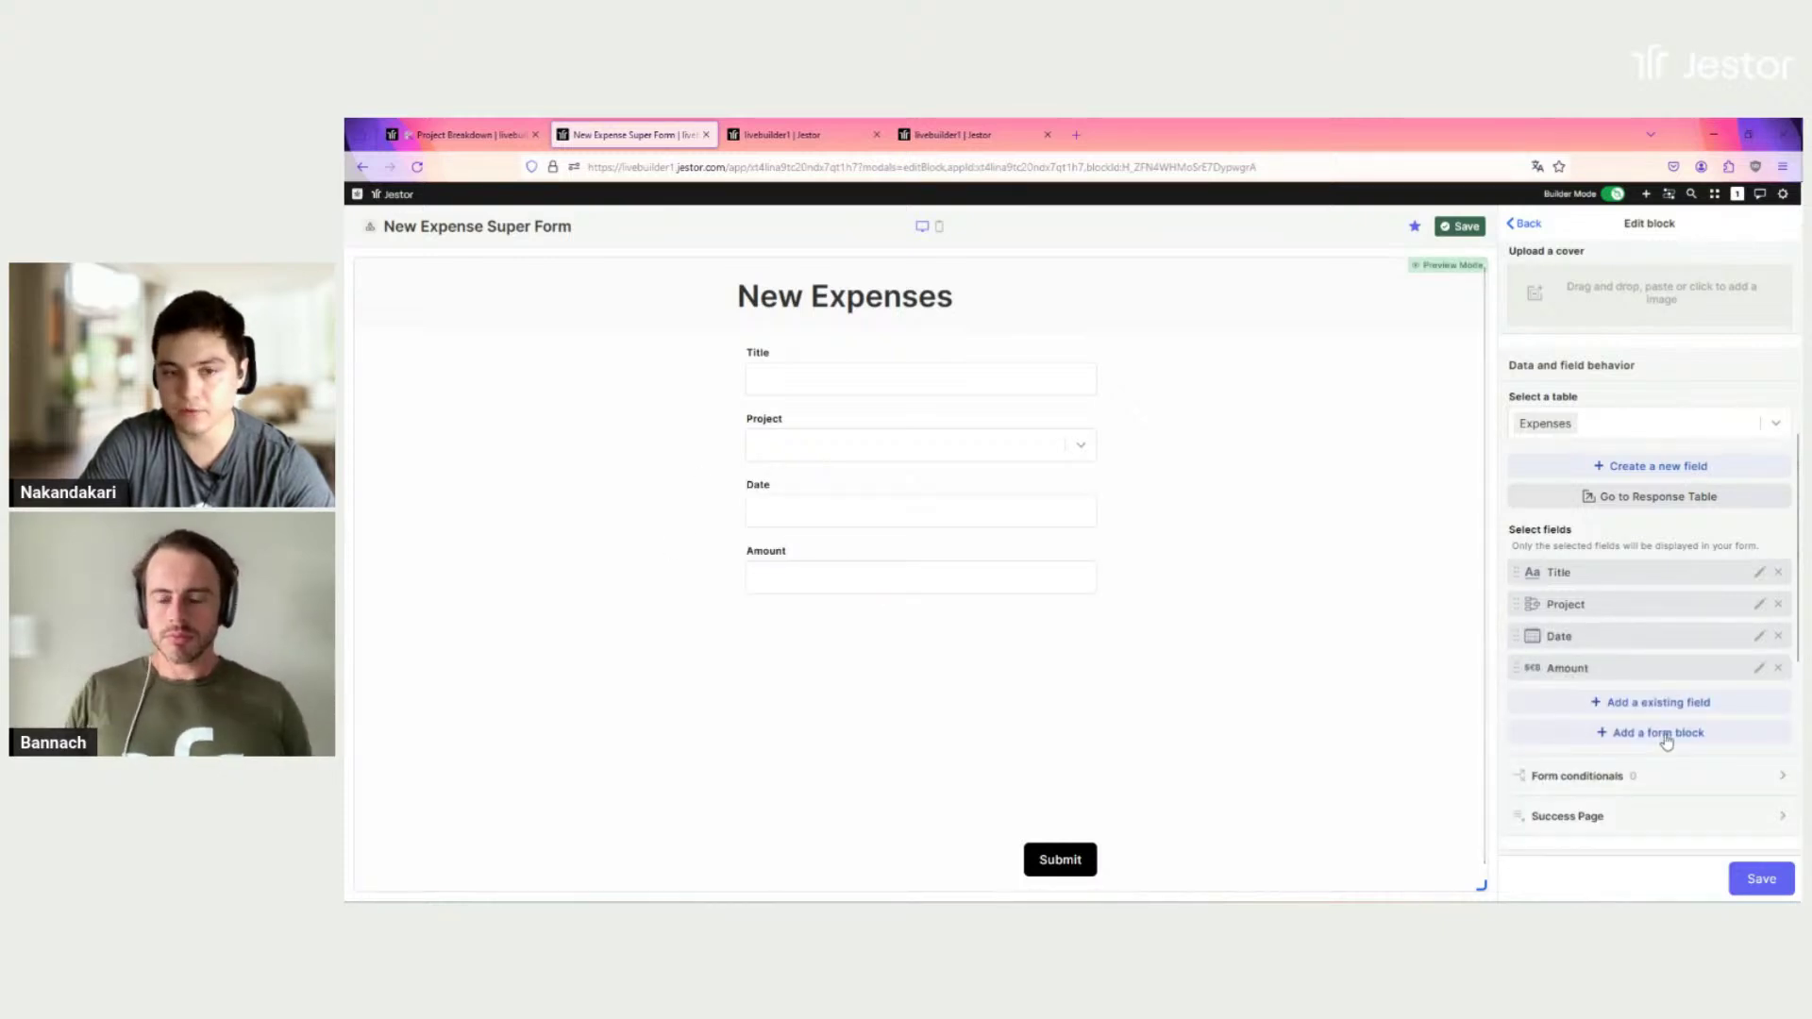
Step: Add an Inline form block and arrange it around Date and Amount so they share one row
left_click(1665, 736)
left_click(1576, 621)
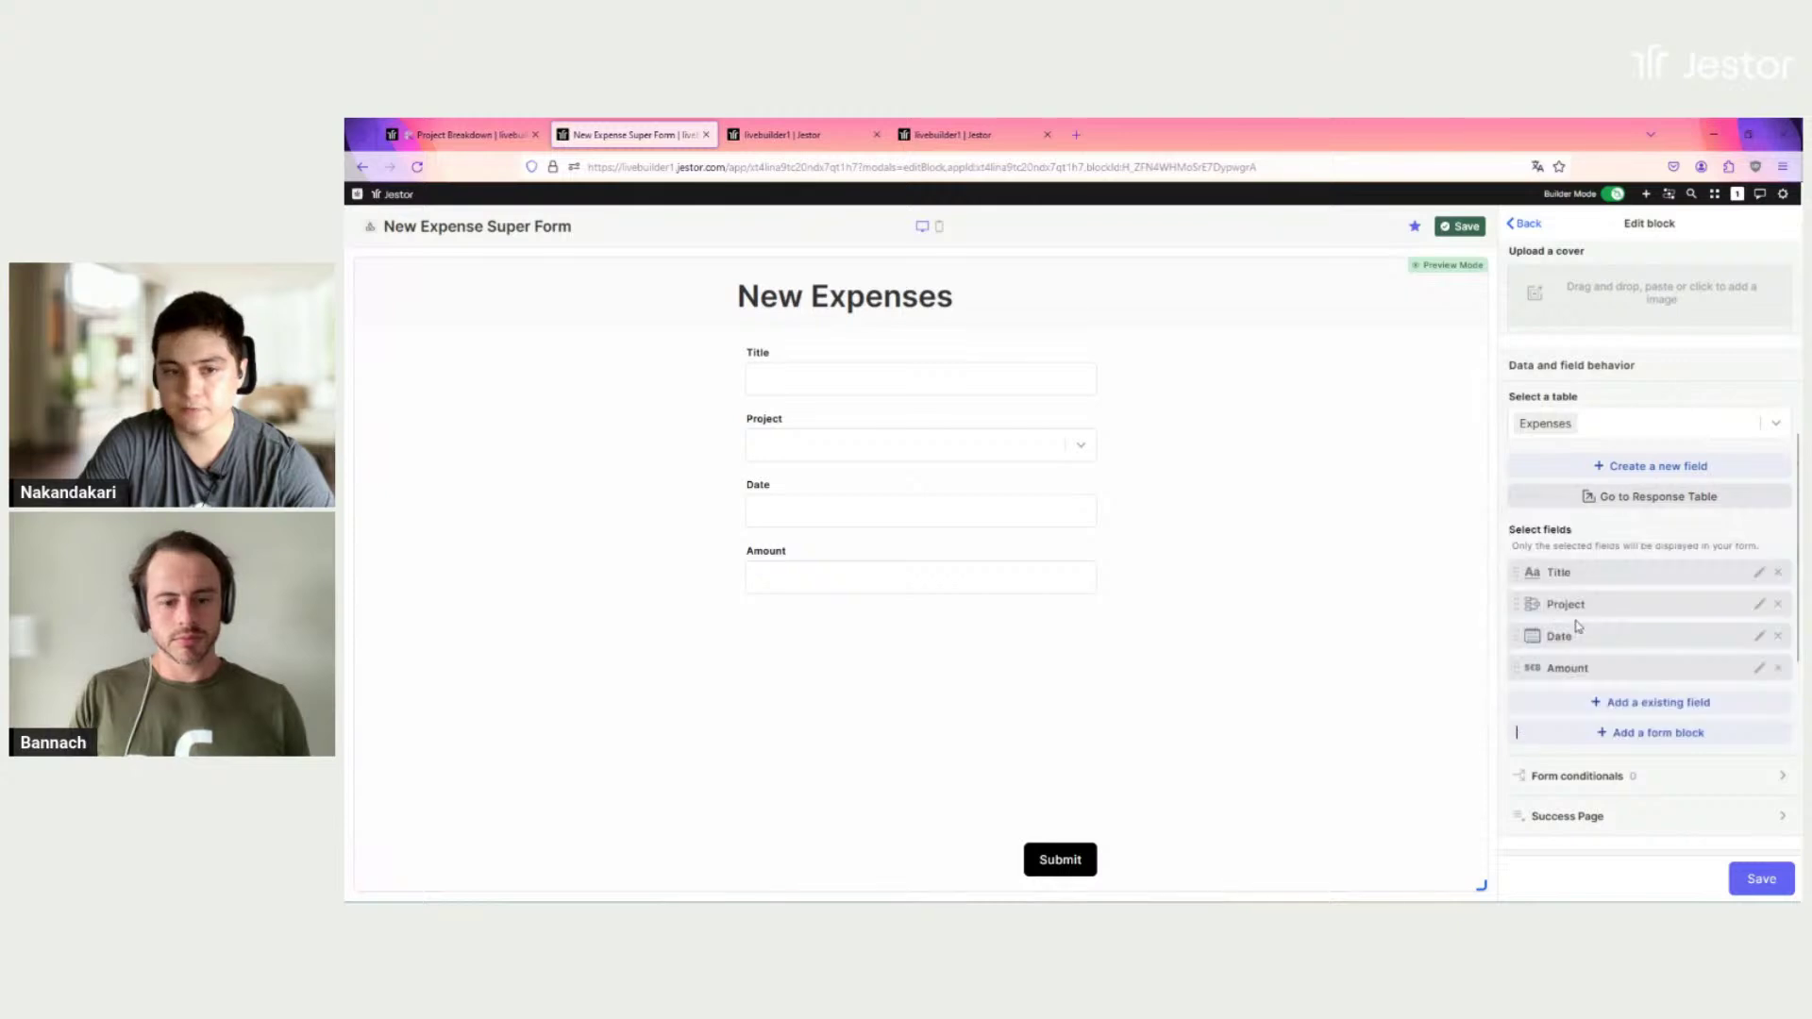
left_click_drag(1604, 699, 1598, 639)
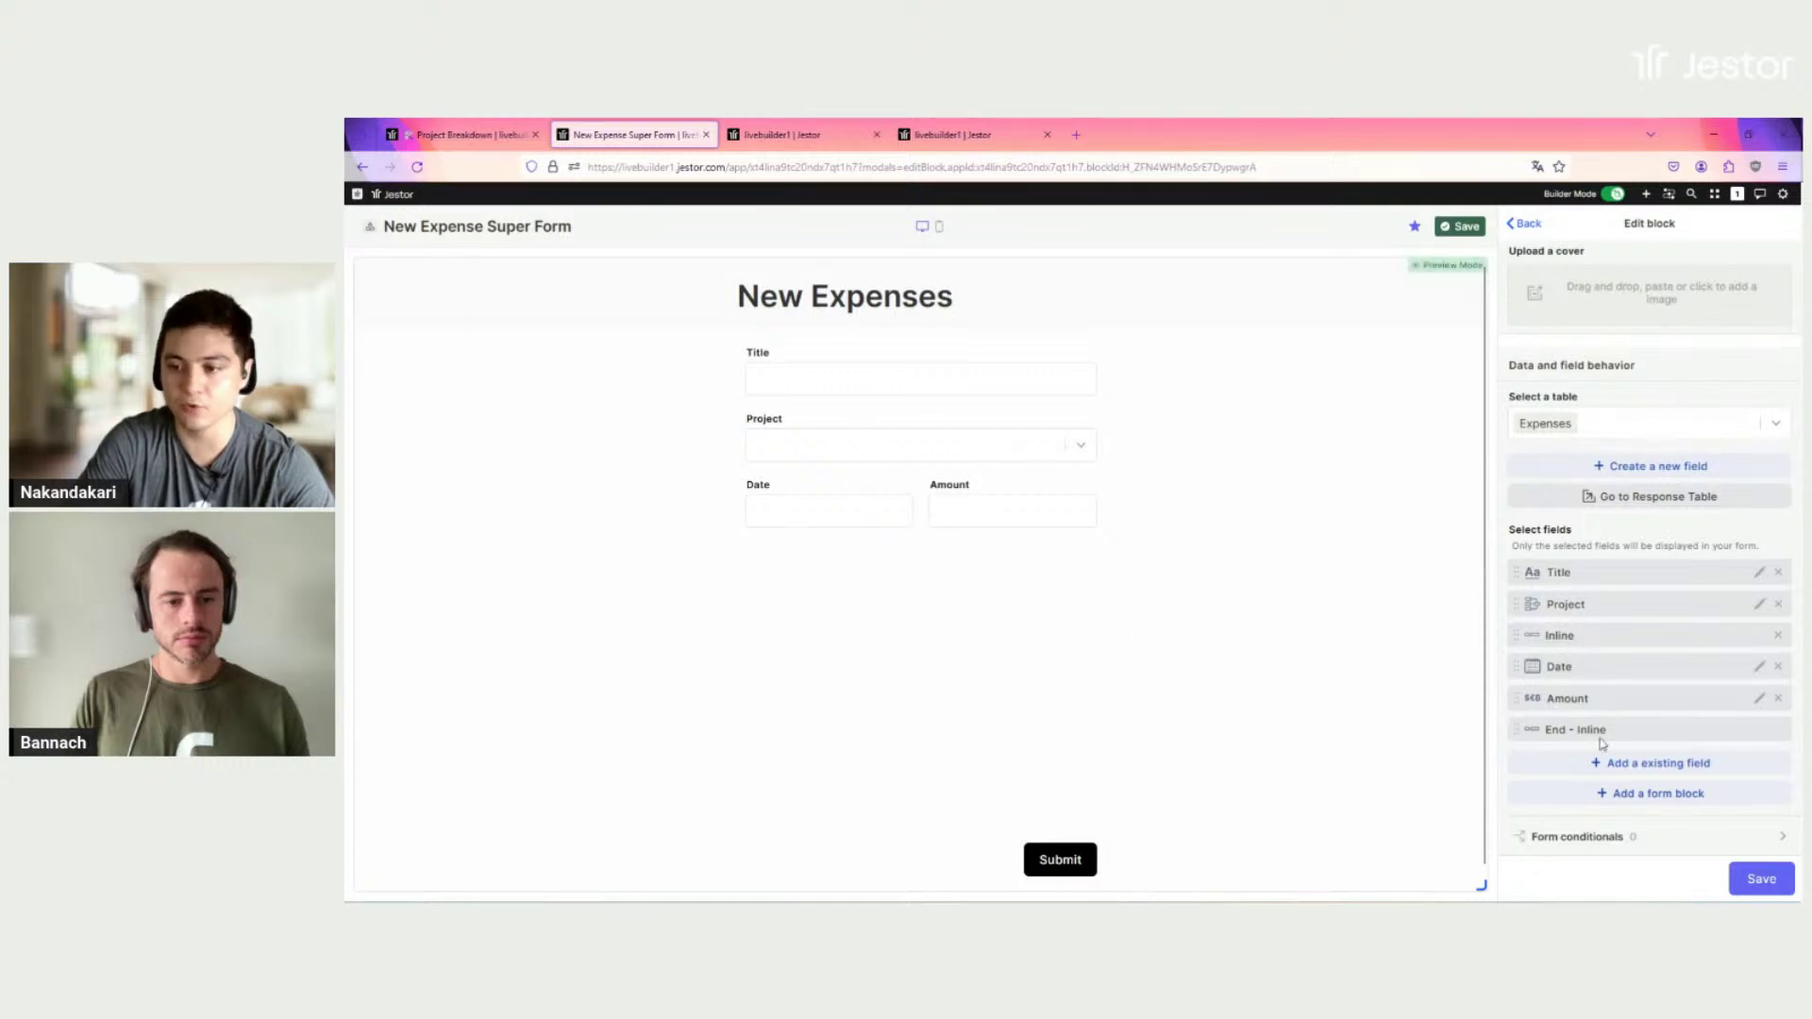
left_click(1642, 764)
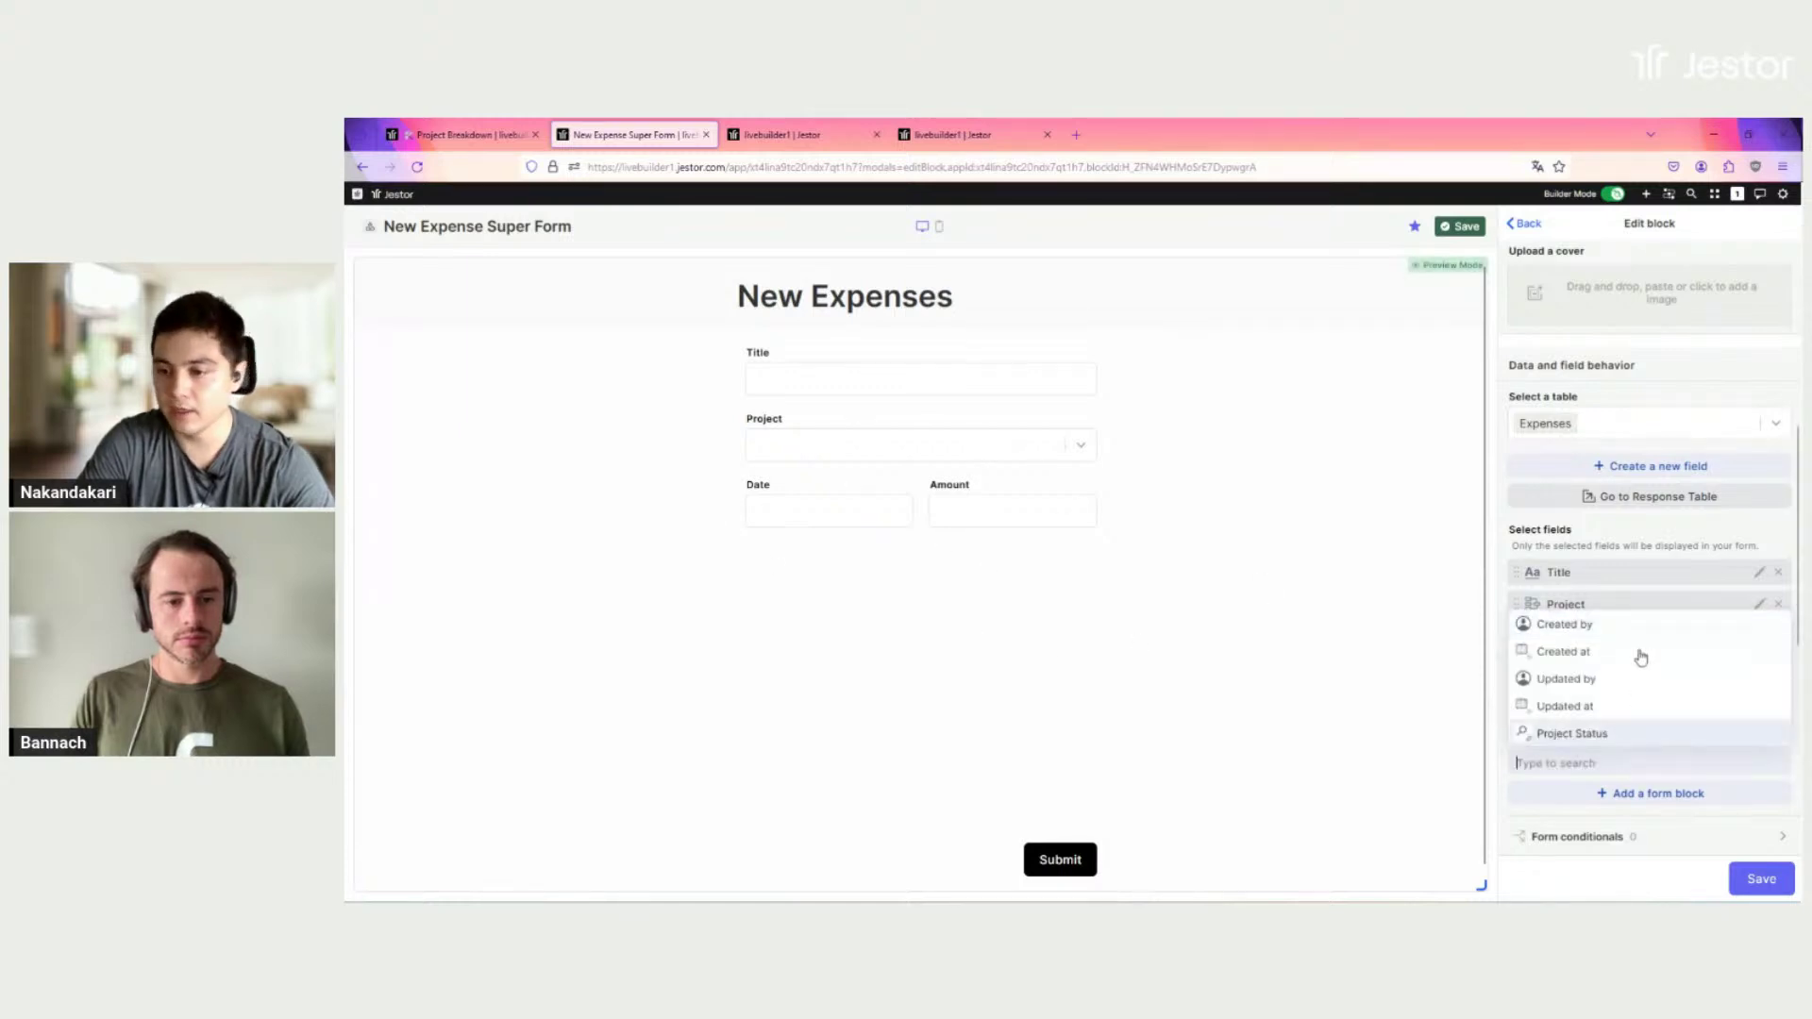
left_click(1604, 538)
Step: Turn off response copies and set the form's title background color to white
scroll(1710, 786, "down", 5)
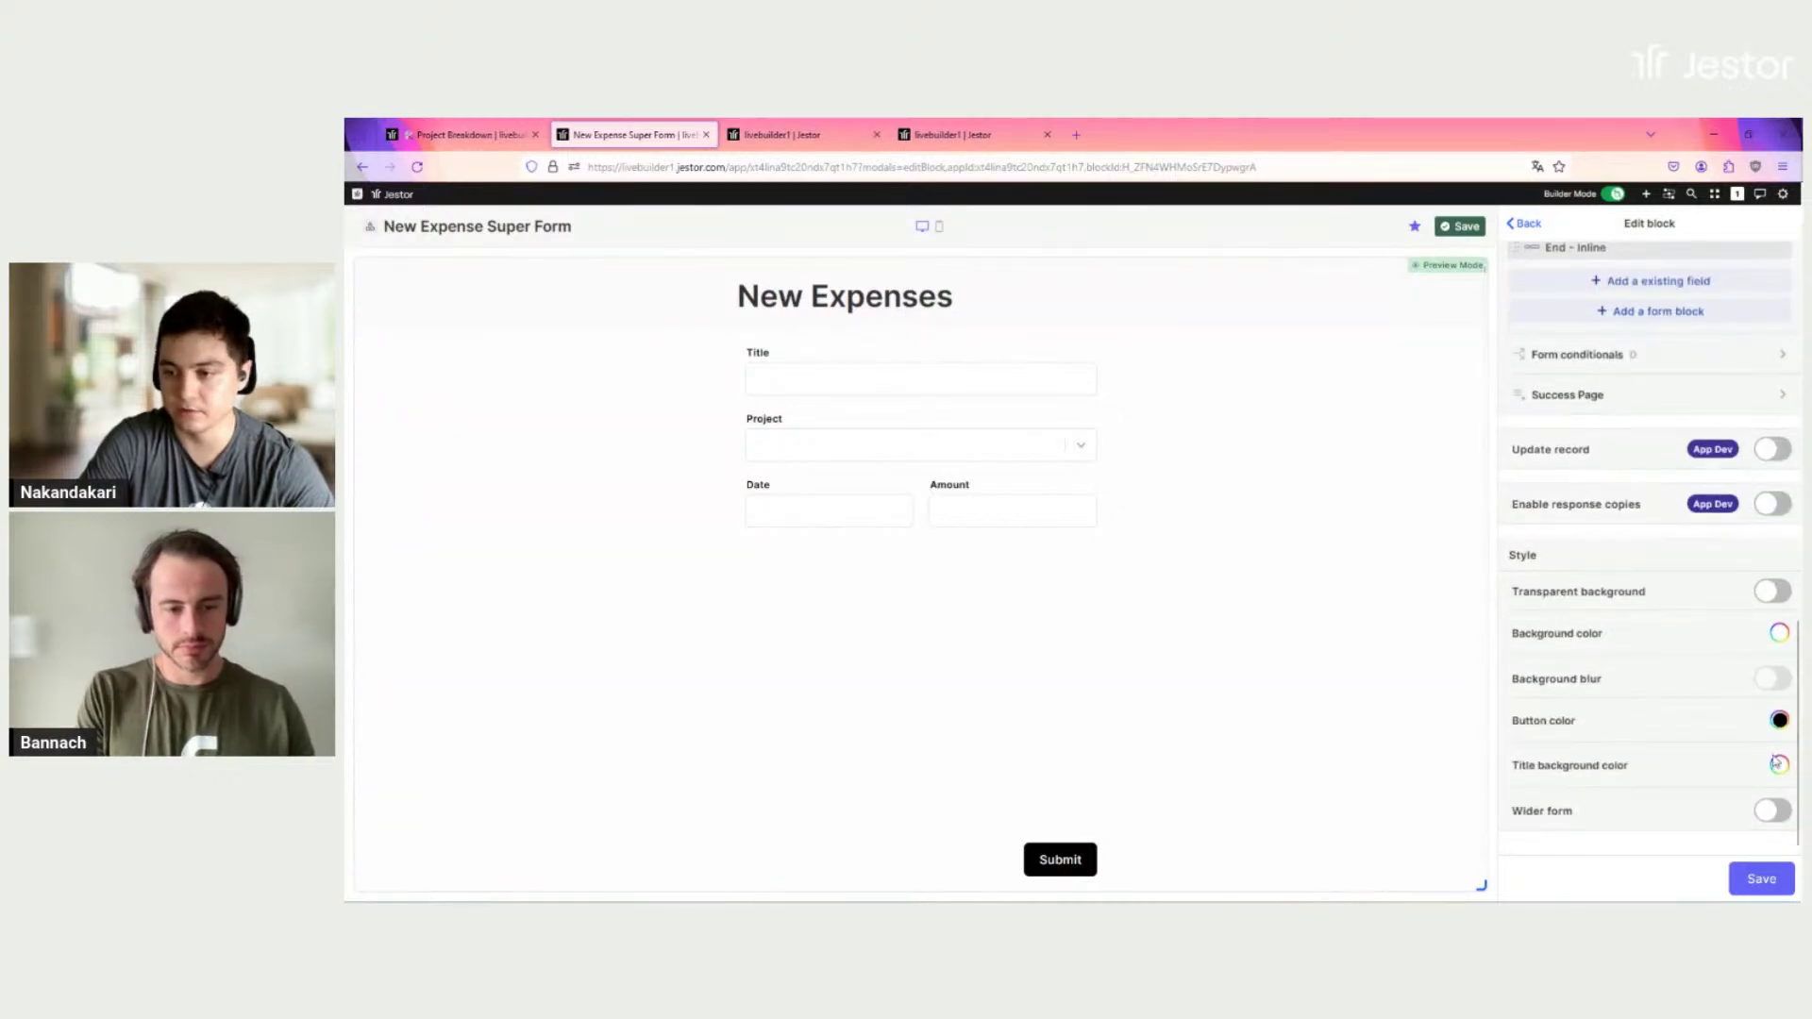
left_click(1778, 773)
left_click(1521, 333)
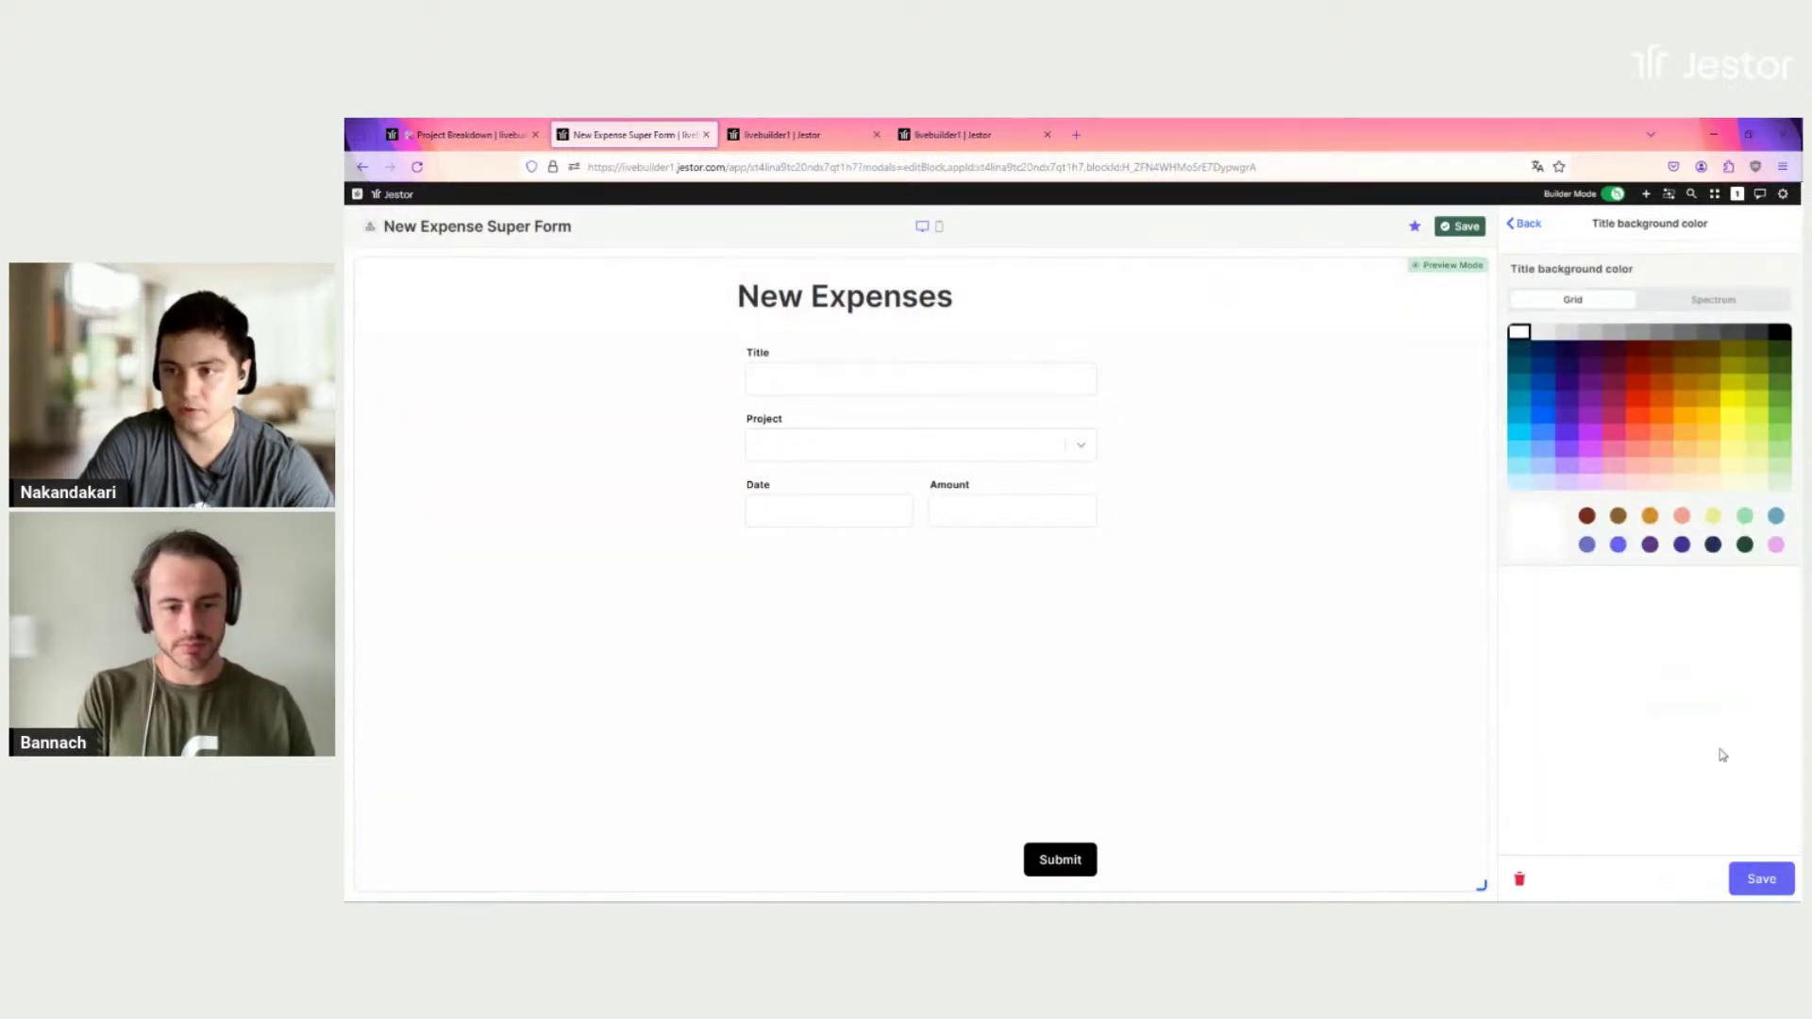
left_click(1774, 881)
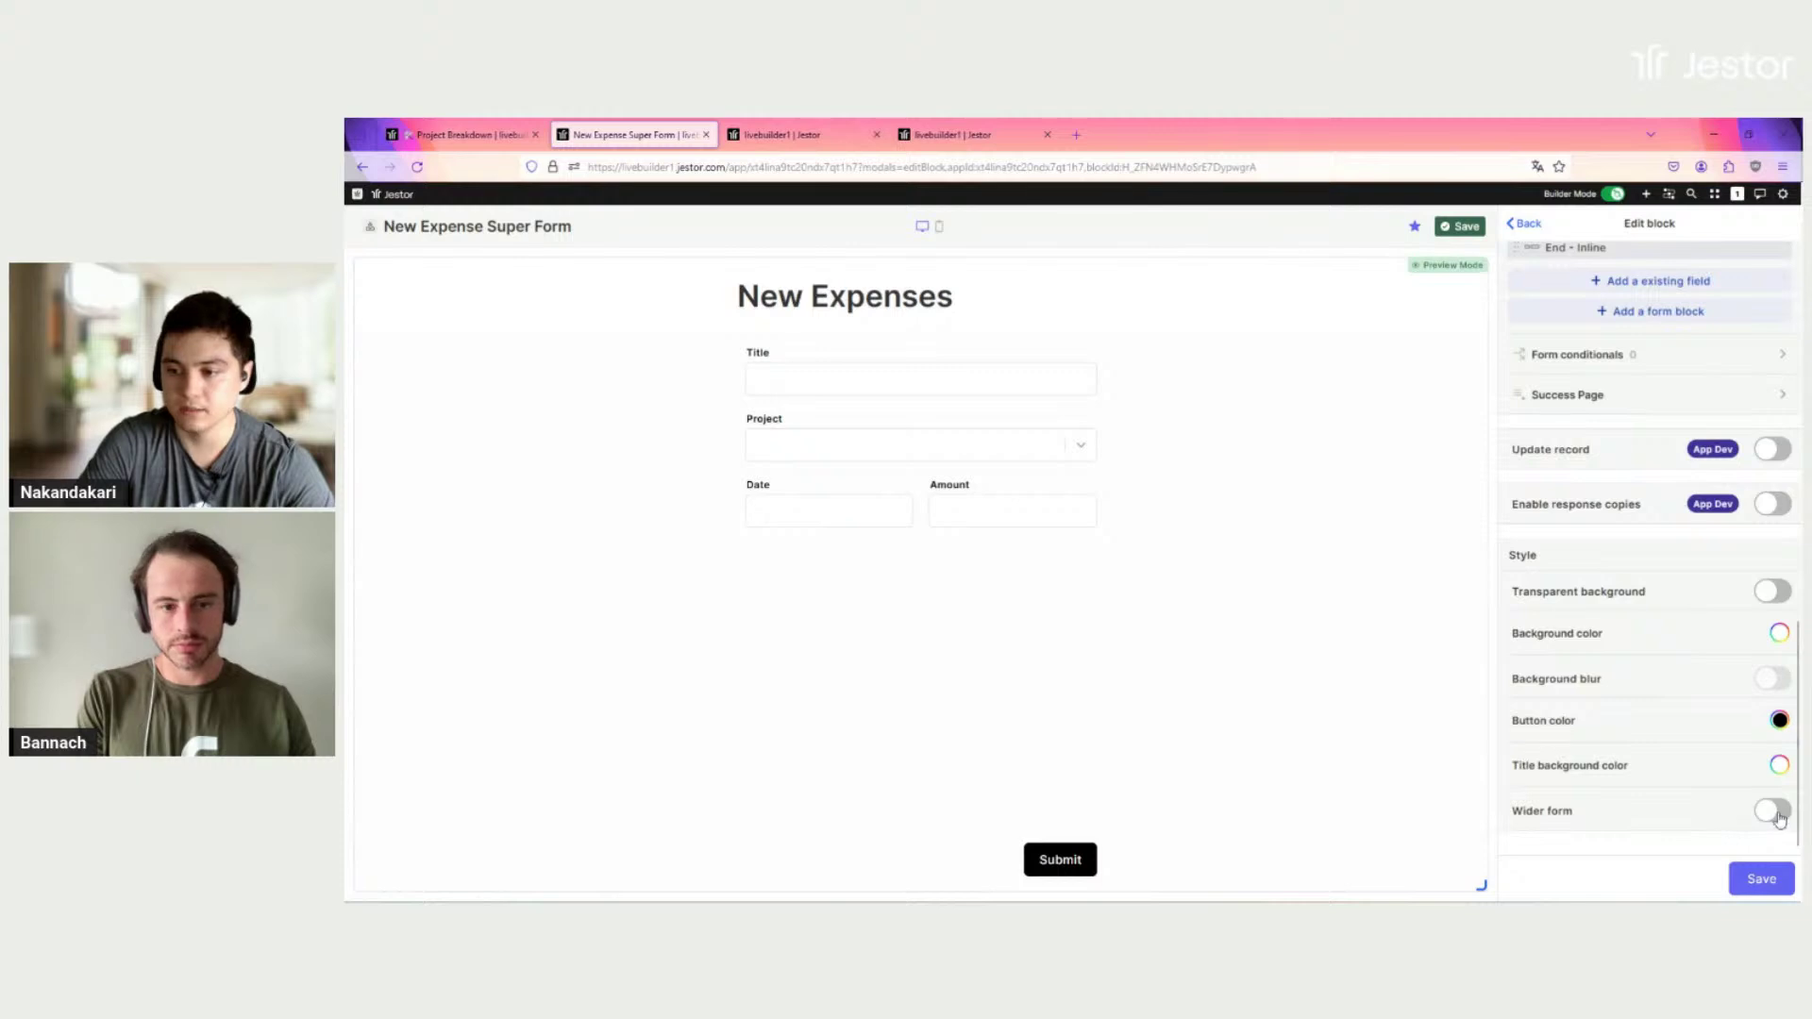
Step: Turn on the wider form style for the New Expenses form and save the block
left_click(1772, 810)
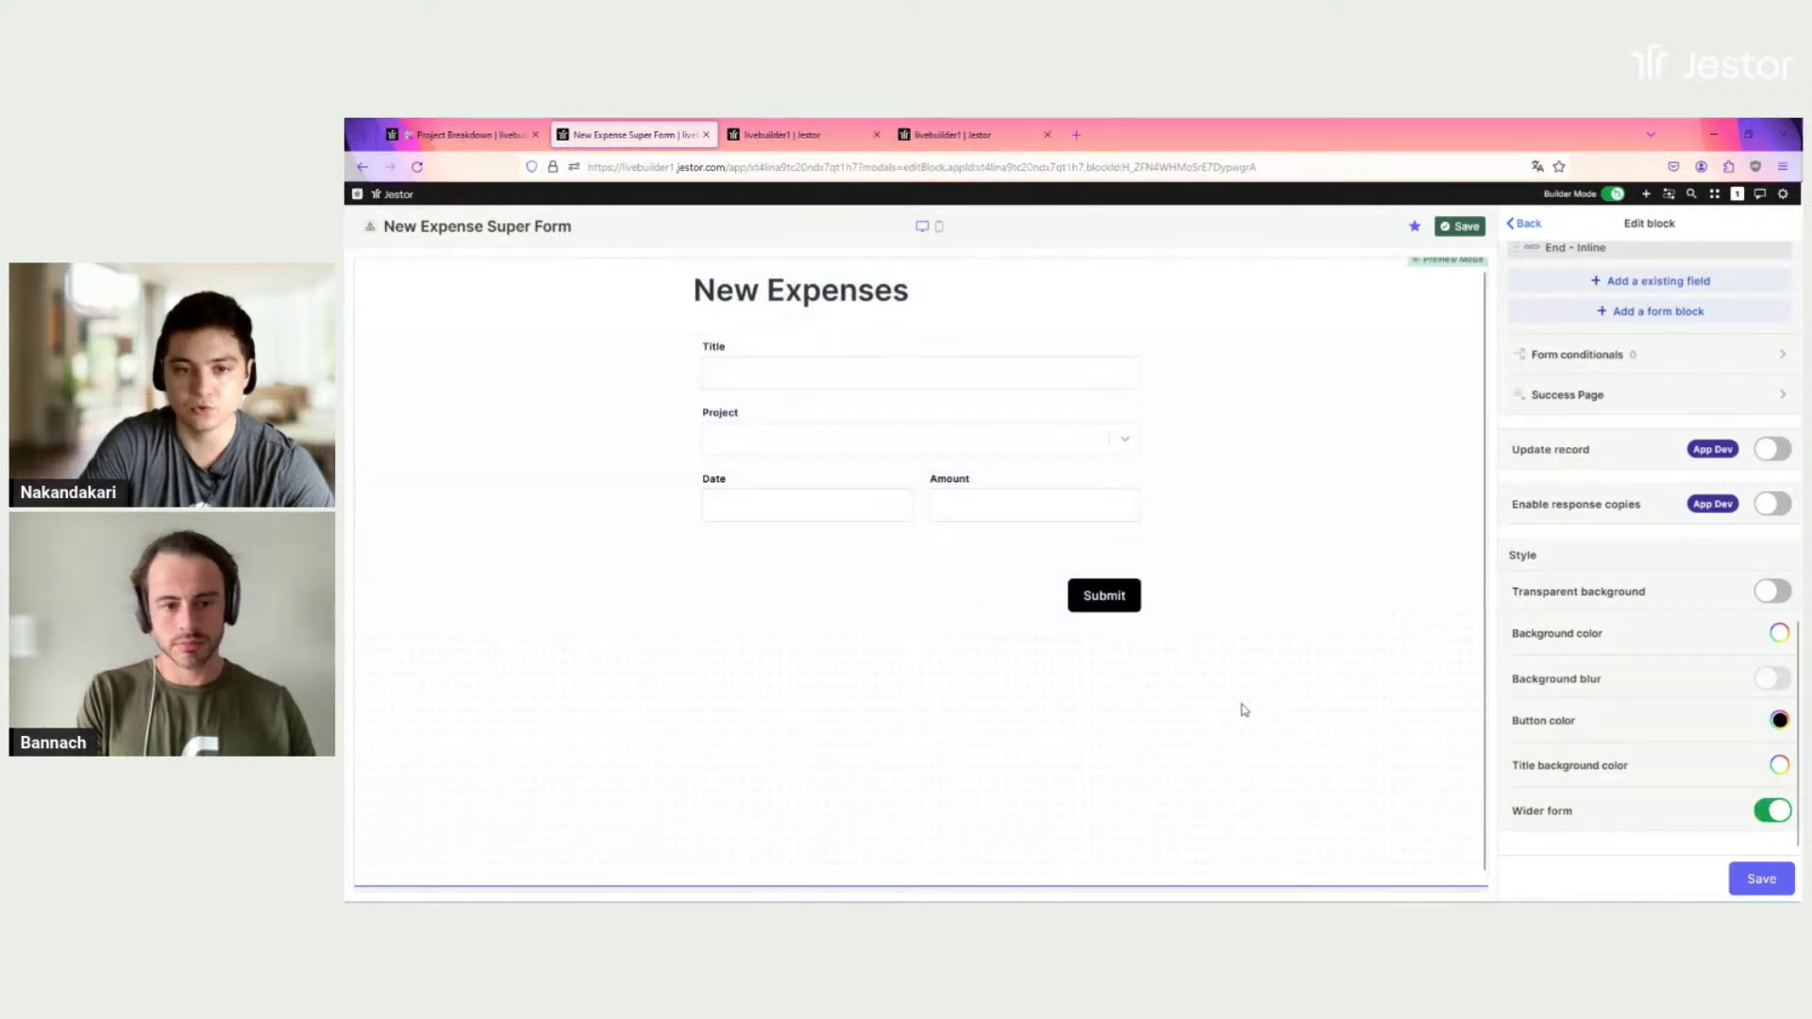
left_click(1466, 227)
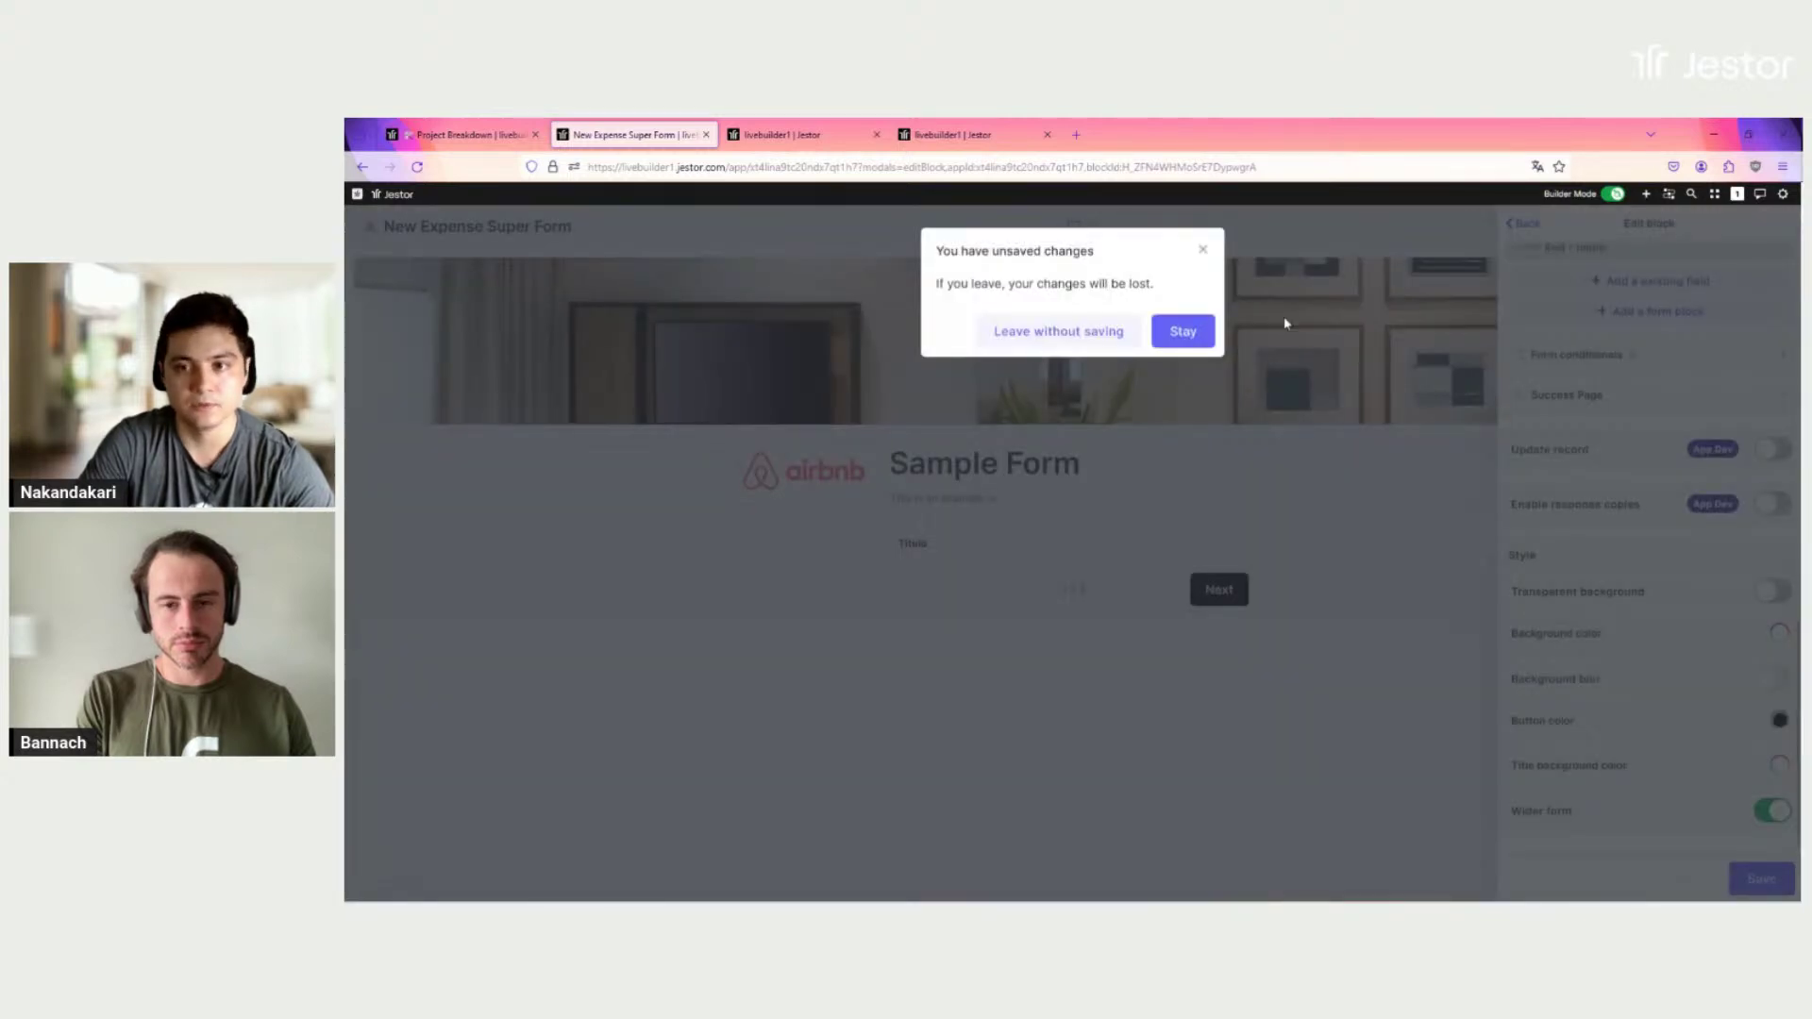
left_click(1203, 250)
left_click(1760, 876)
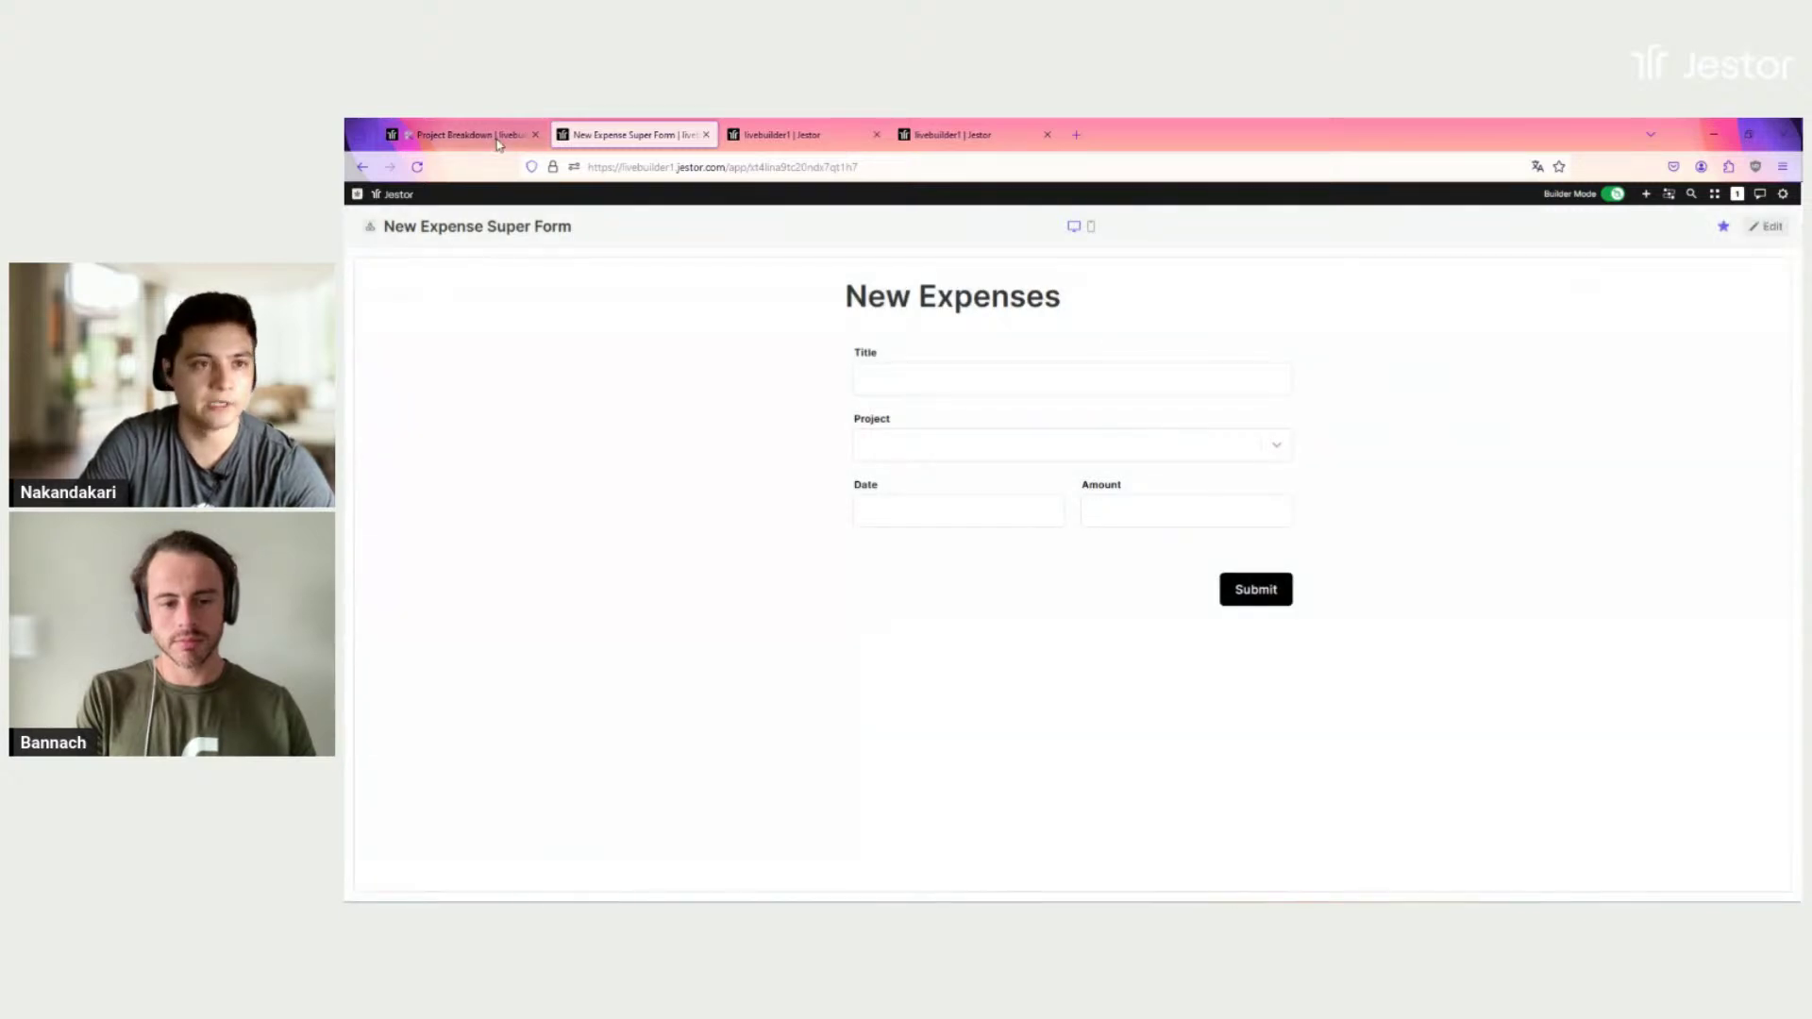
Step: Go to the Project Planner app and open the Expenses connected table settings of the Project Planning block for editing
left_click(498, 141)
left_click(642, 142)
left_click(1691, 199)
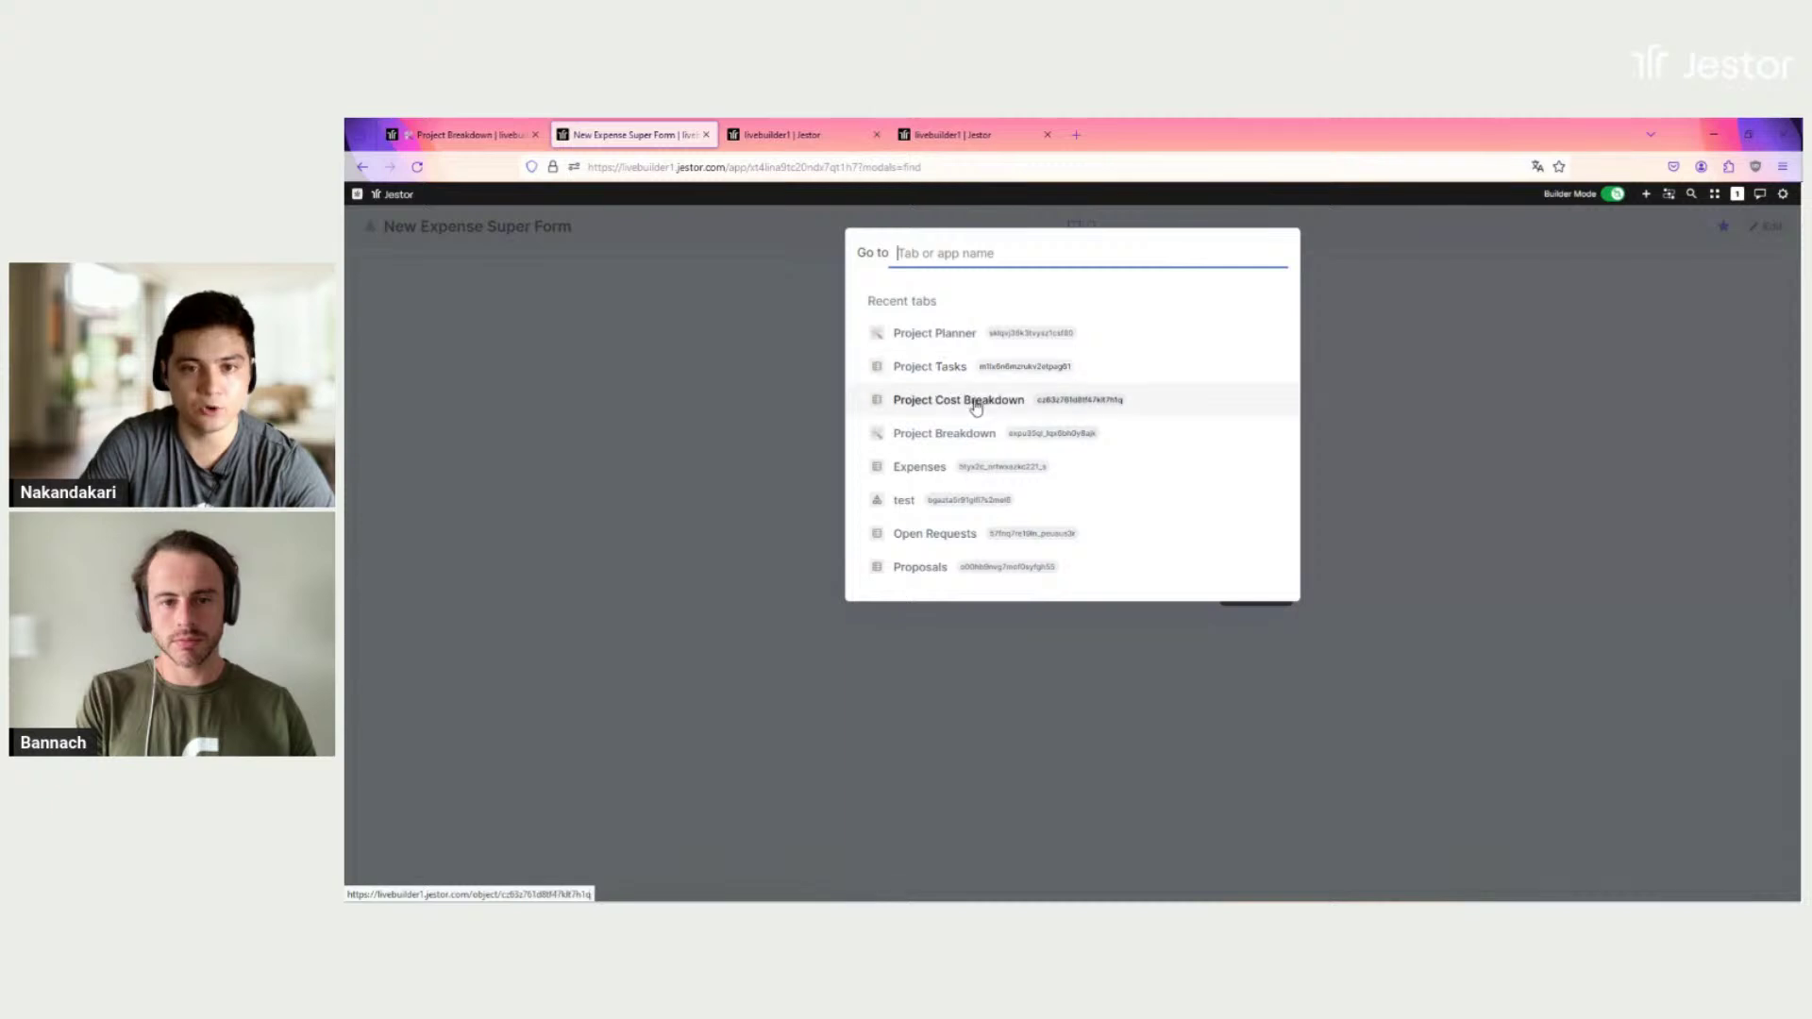
left_click(979, 332)
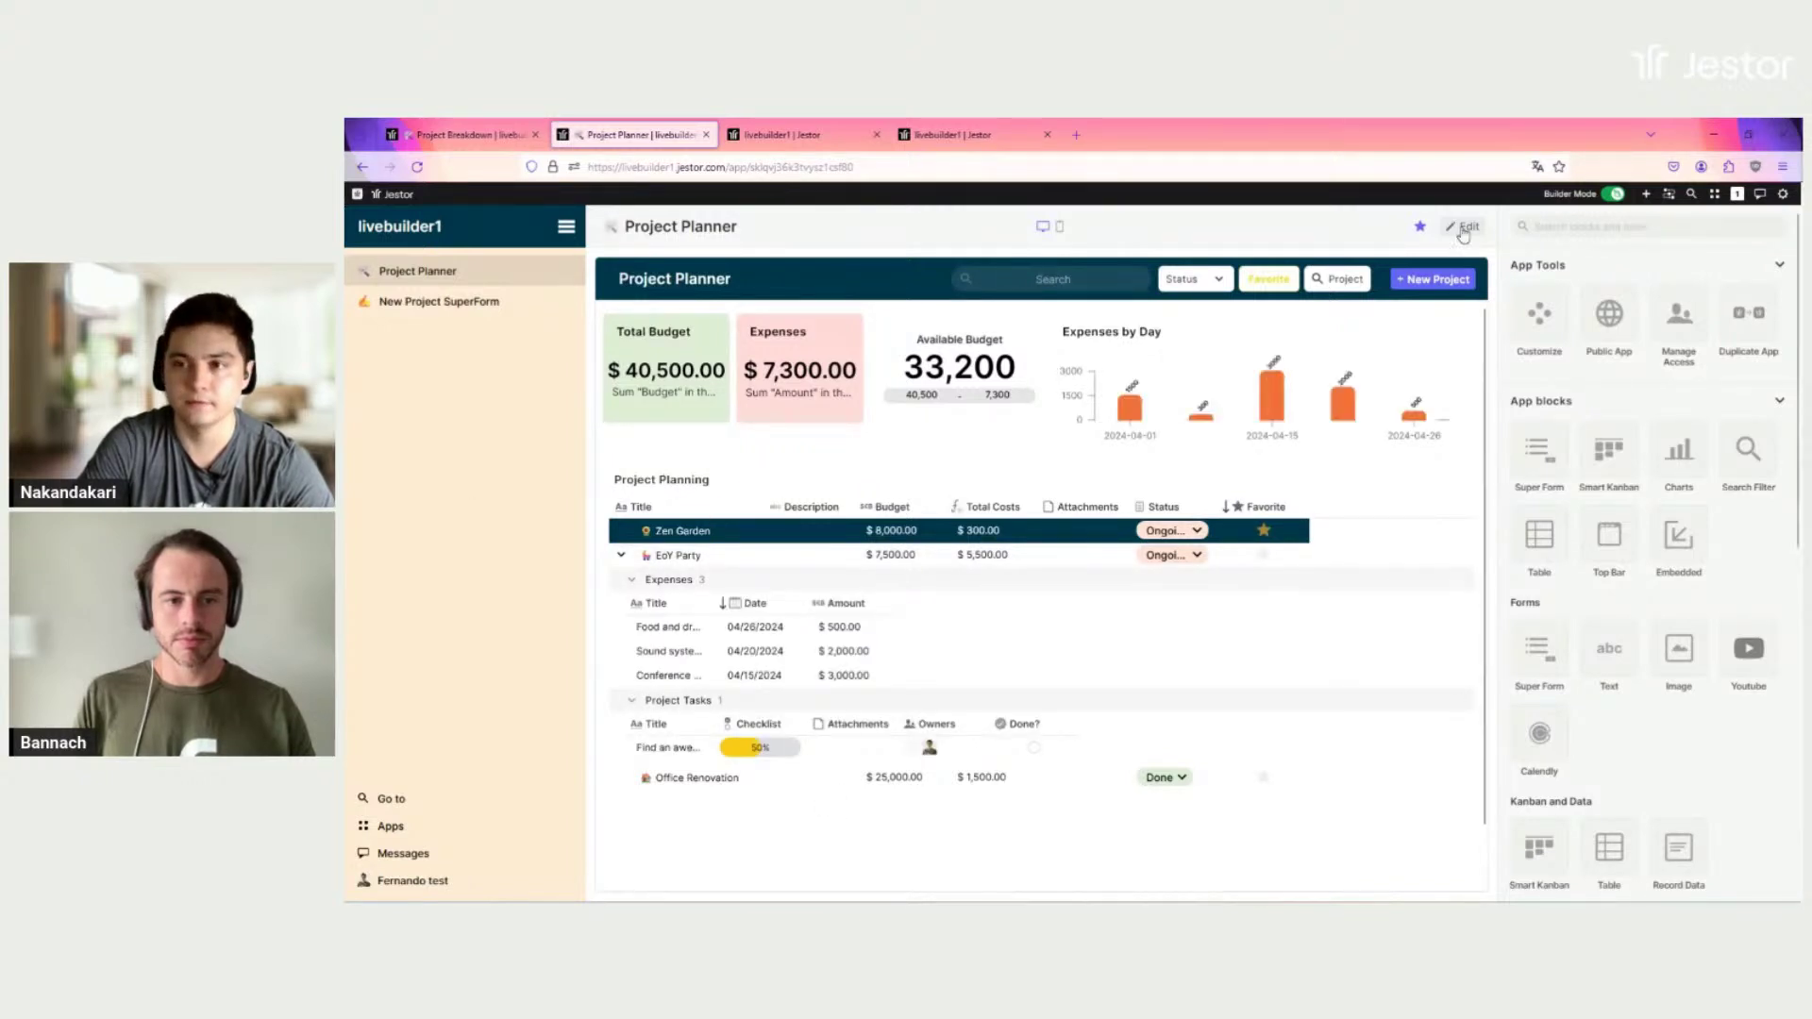
left_click(1416, 485)
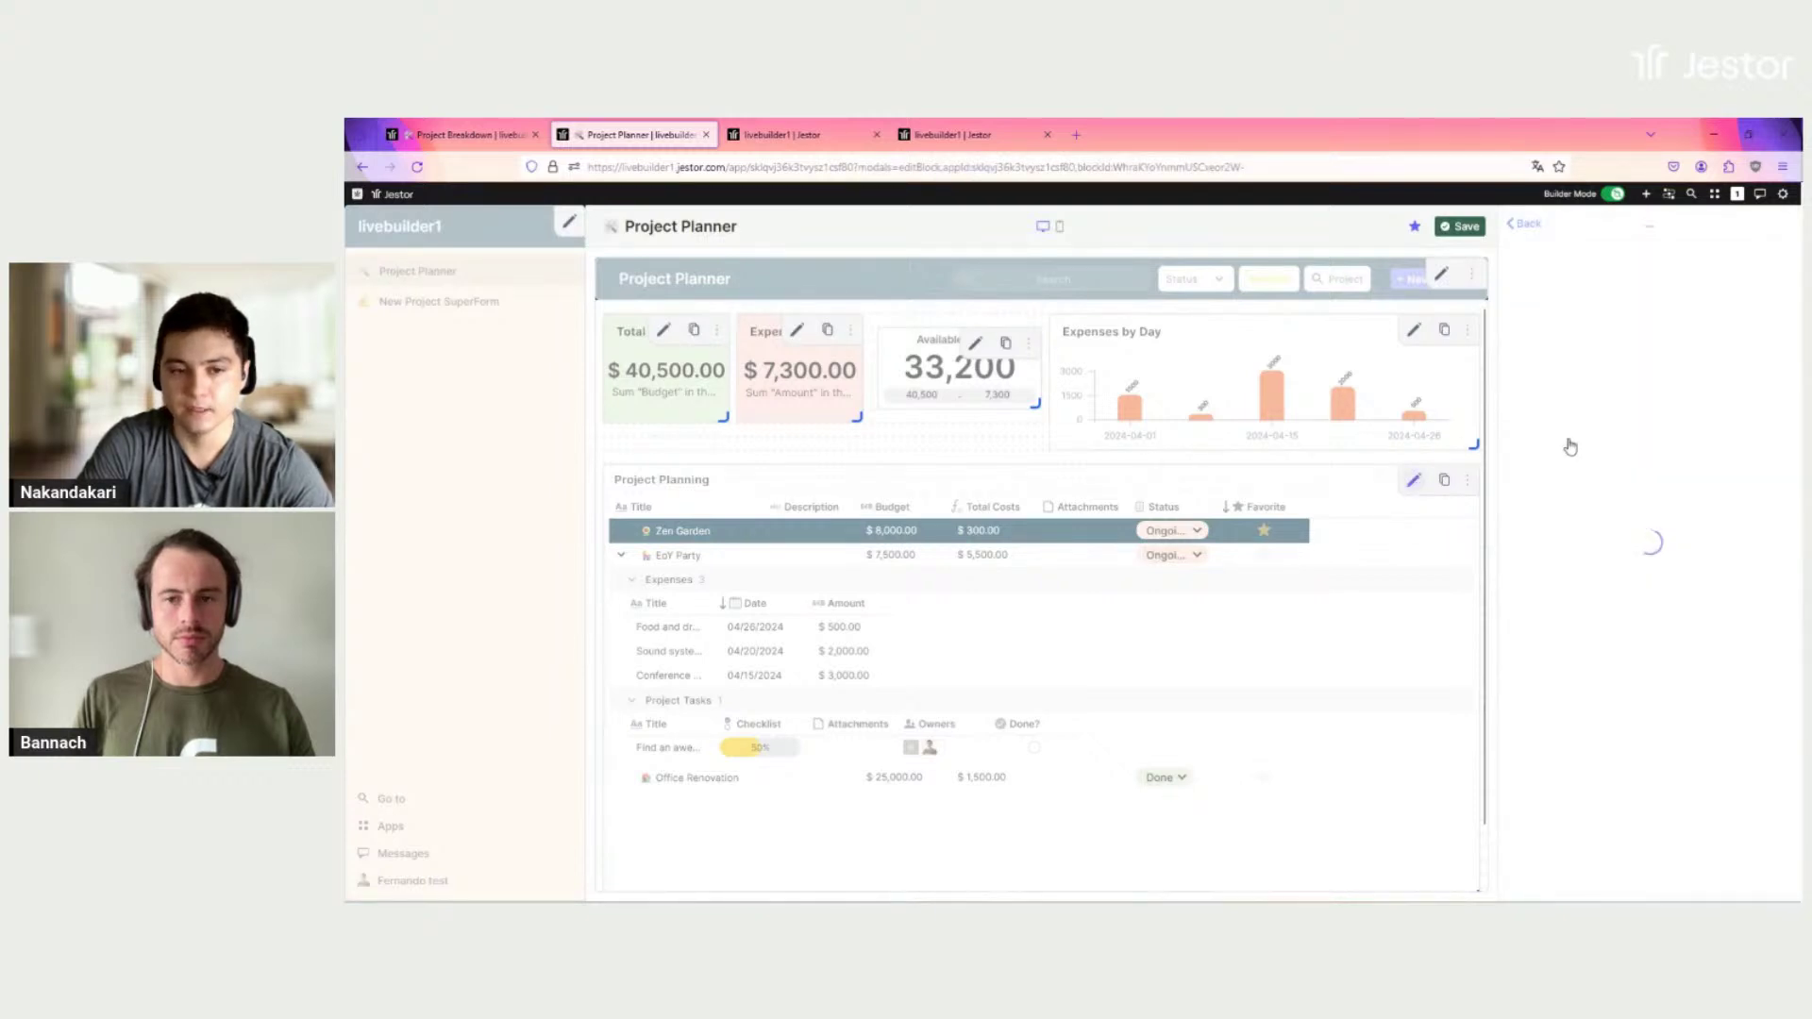
scroll(1694, 402, "down", 10)
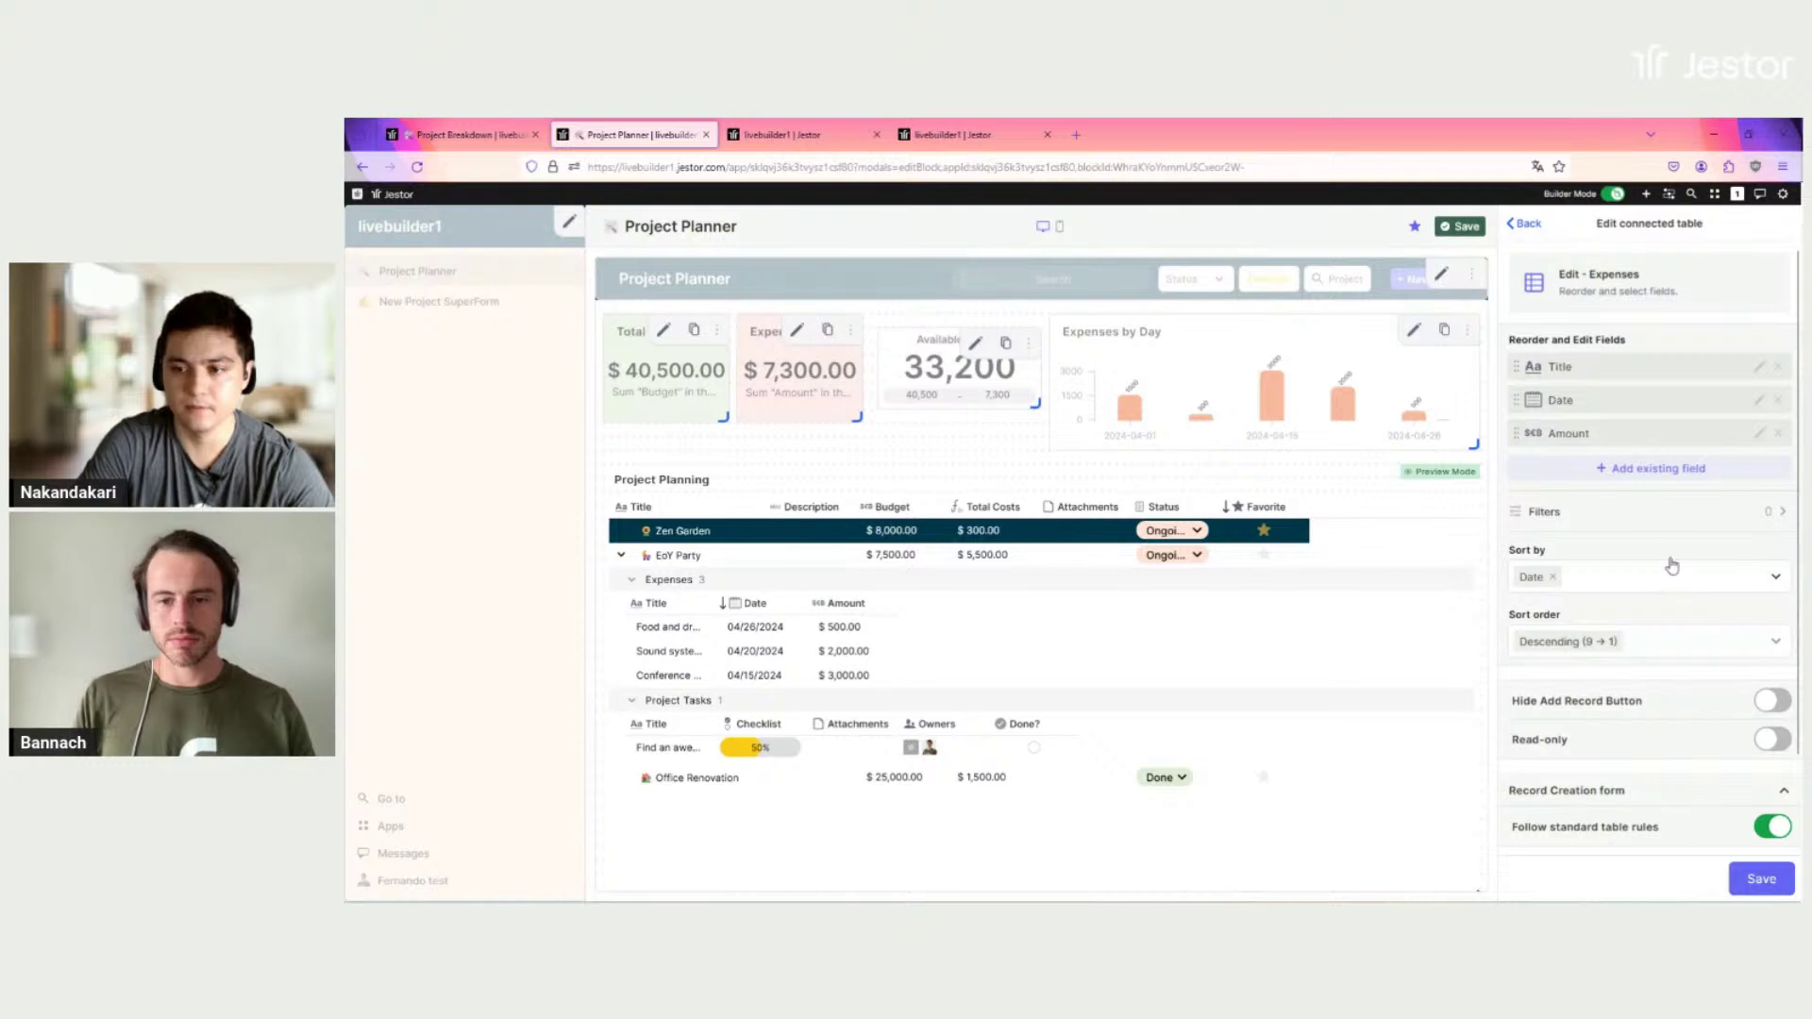
scroll(1681, 544, "down", 2)
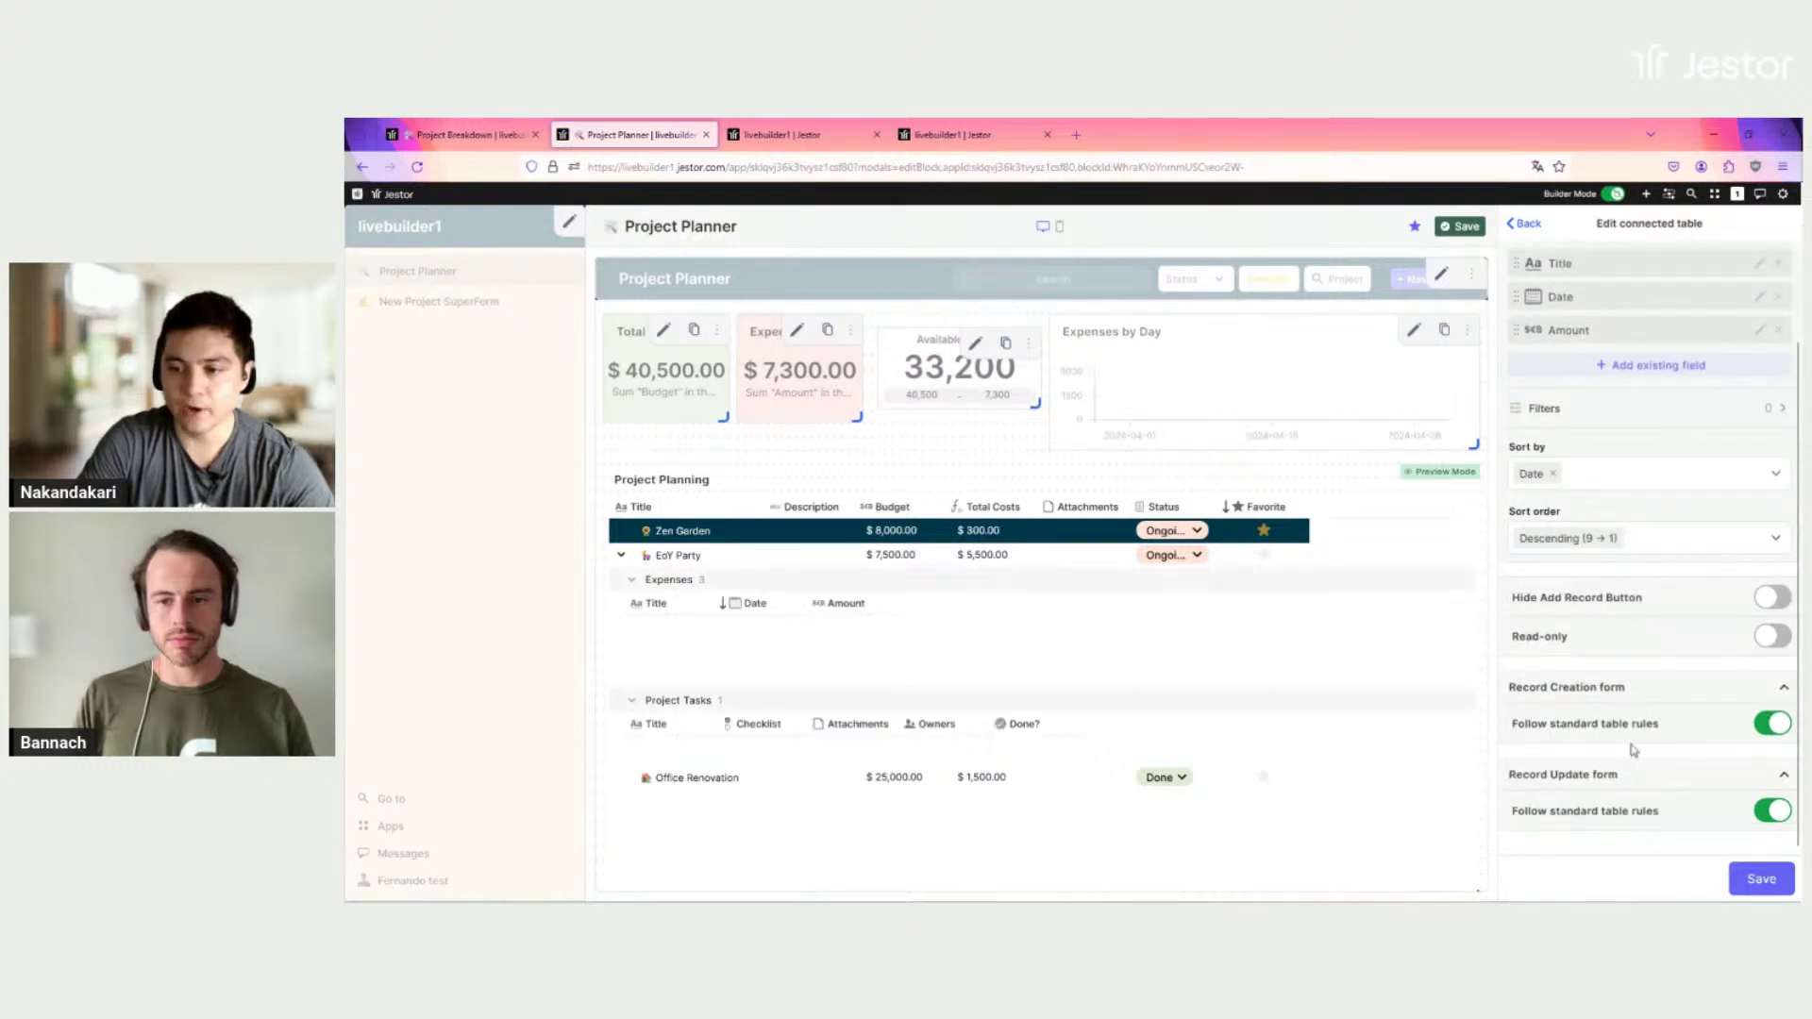
Step: Turn off standard table rules for the Expenses record creation form and choose New Expense Super Form as its app page
left_click(1773, 724)
scroll(1653, 524, "down", 5)
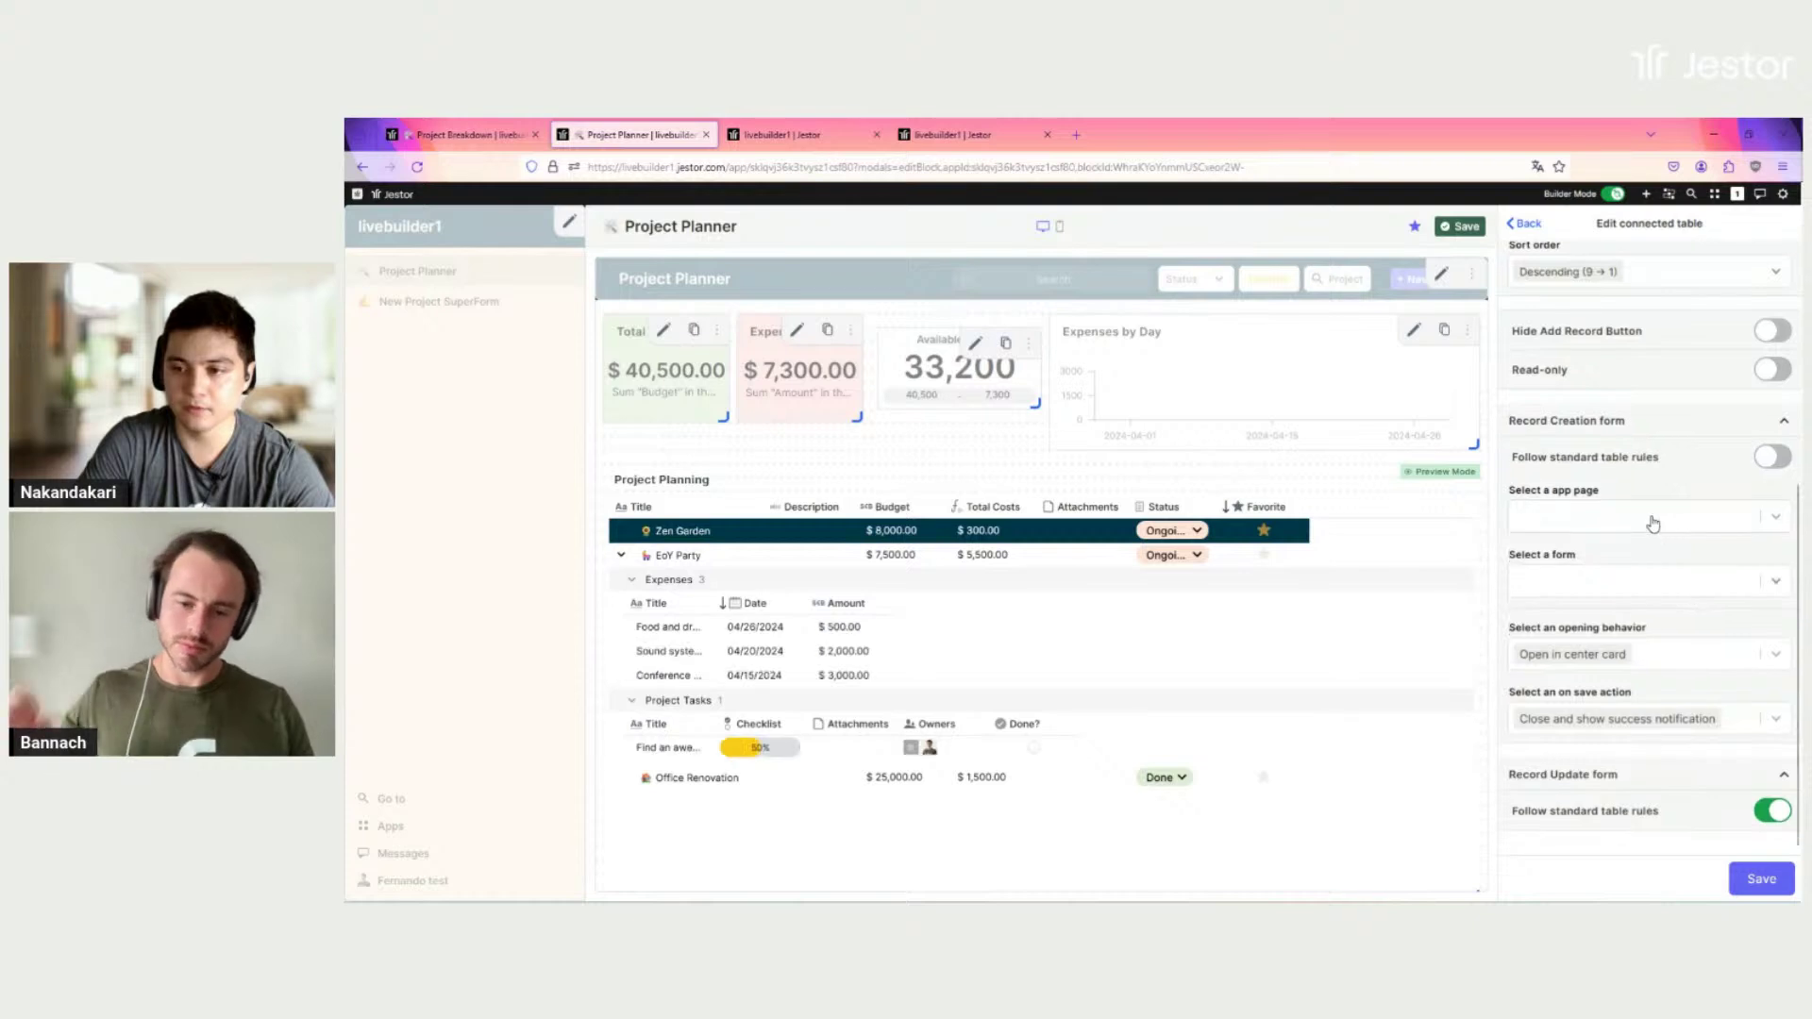
left_click(1653, 519)
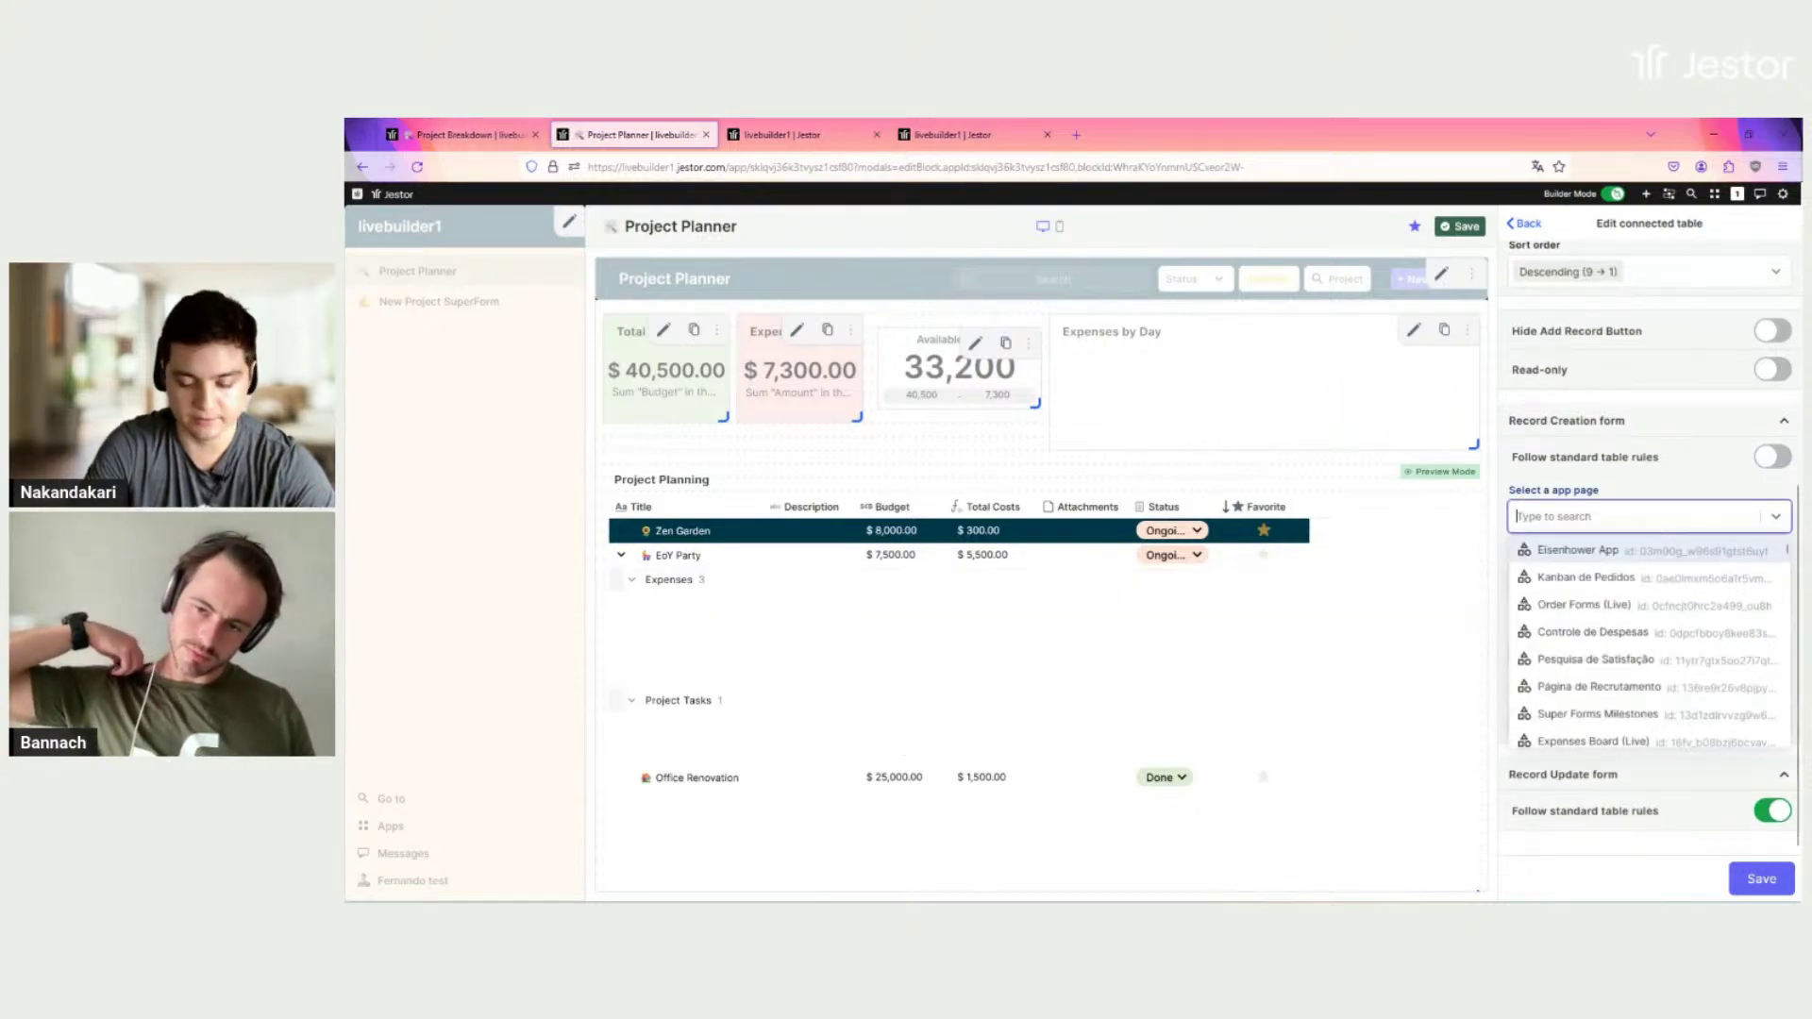
type("exp")
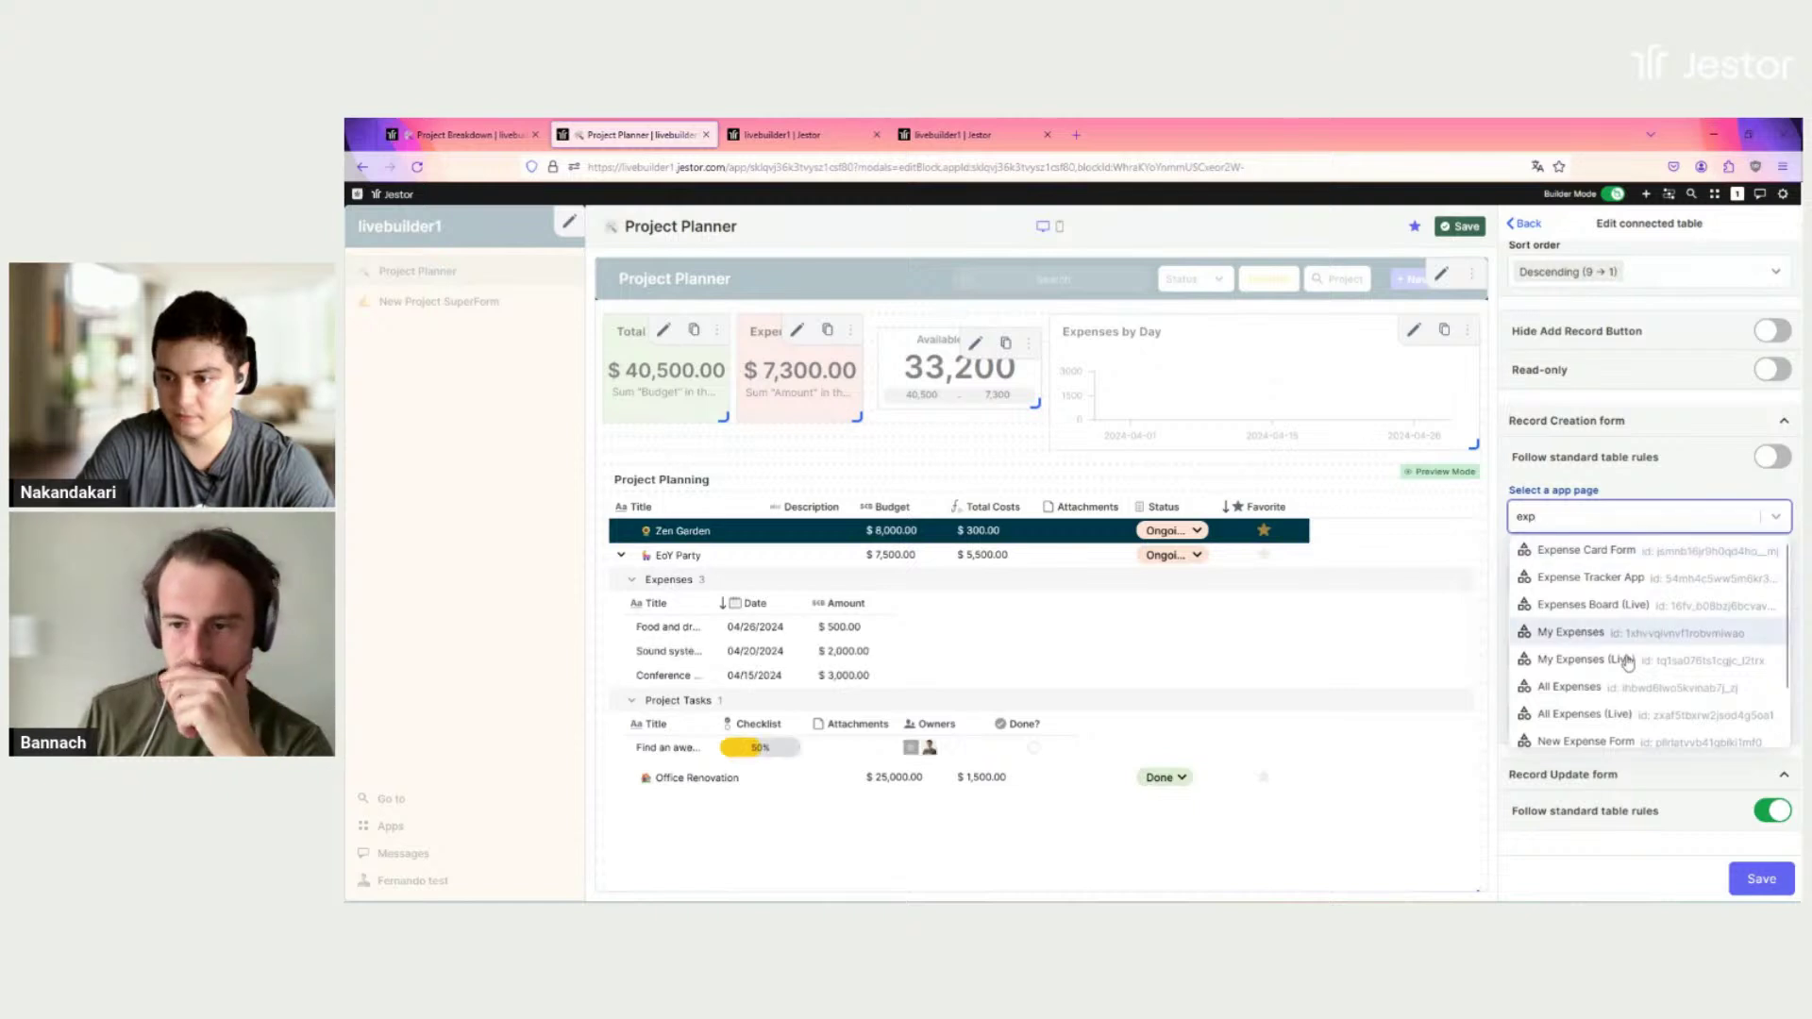
scroll(1623, 698, "down", 2)
left_click(1616, 710)
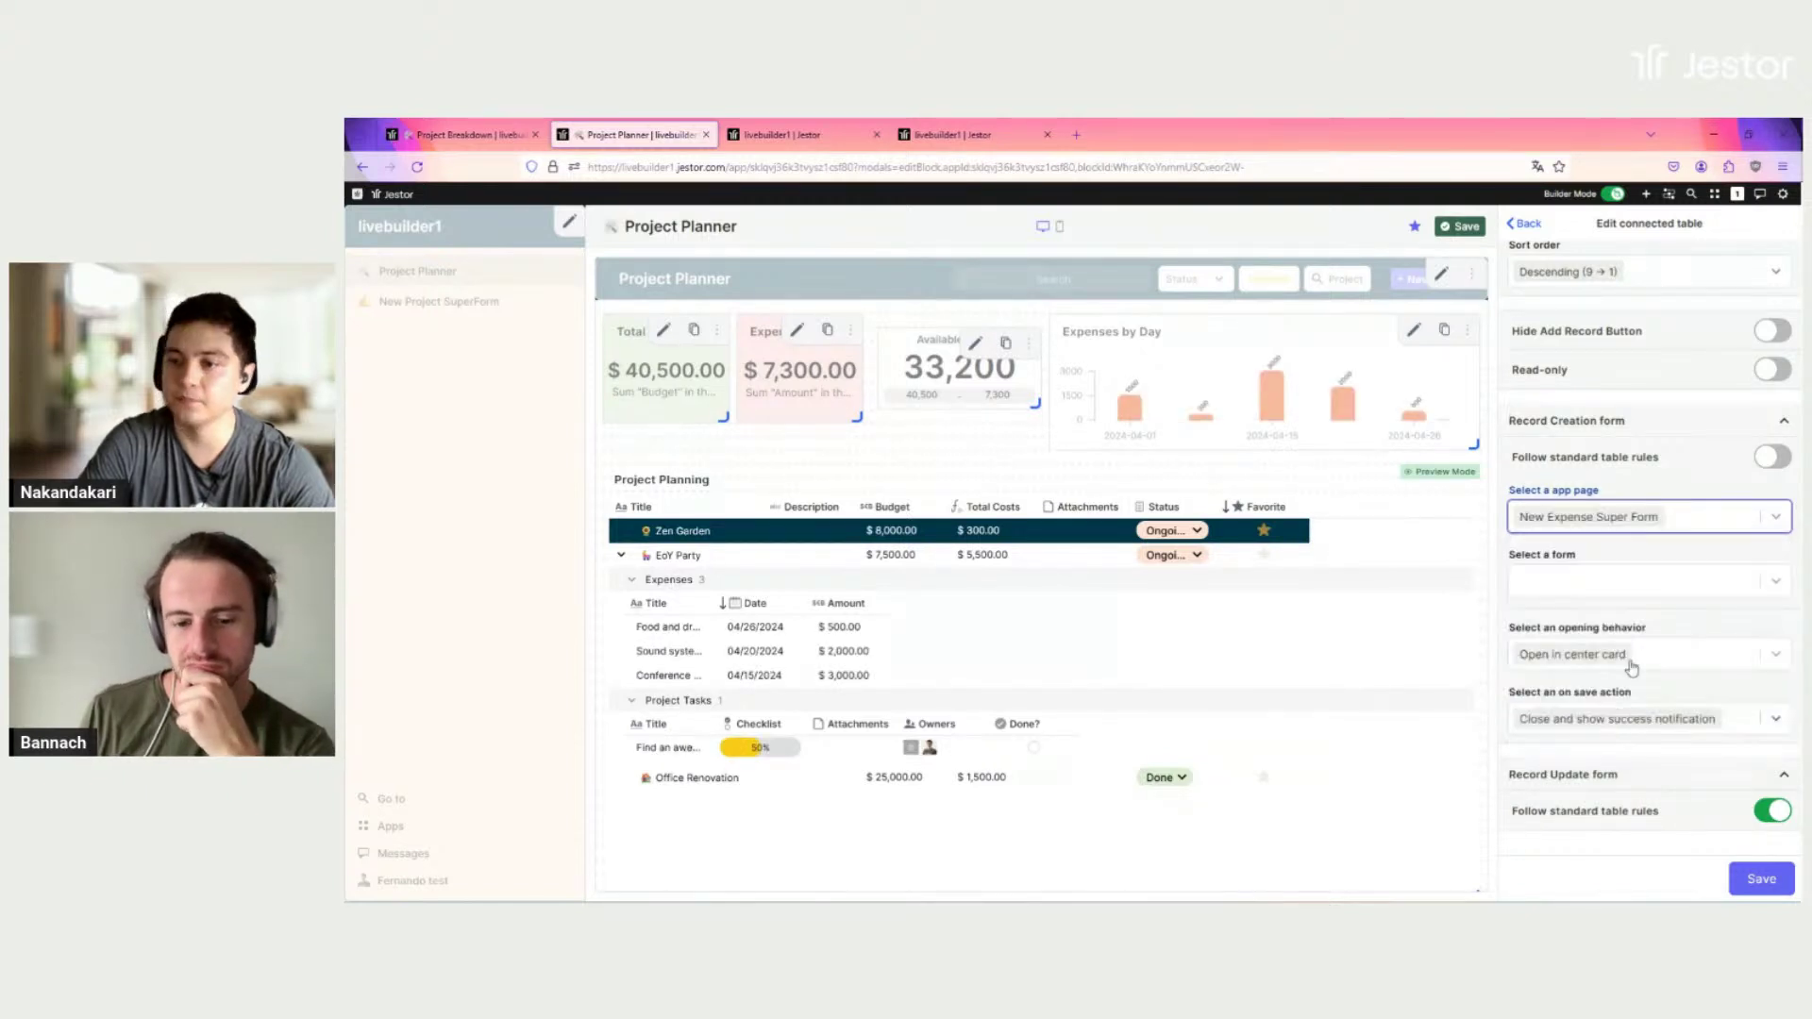
Step: Select the New Expenses form, set its opening behavior to Open in center card (wider), and save the connected table
left_click(1644, 583)
left_click(1605, 619)
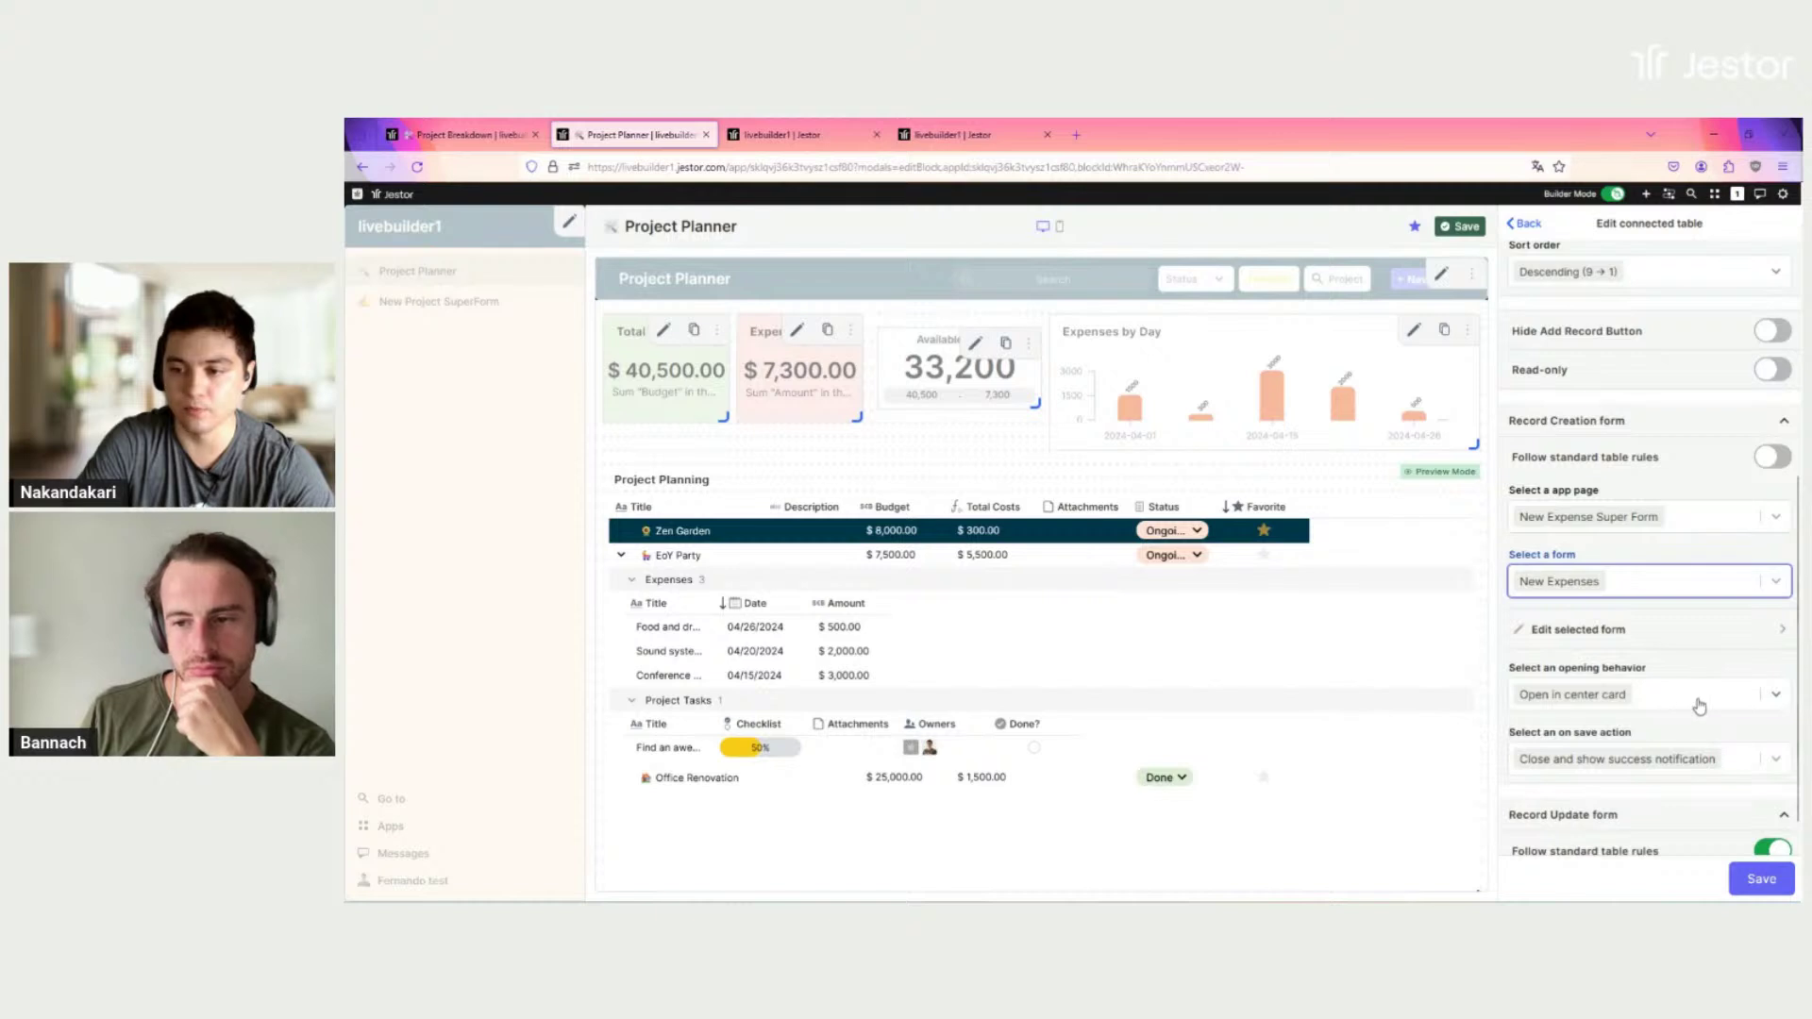
left_click(1687, 699)
left_click(1621, 809)
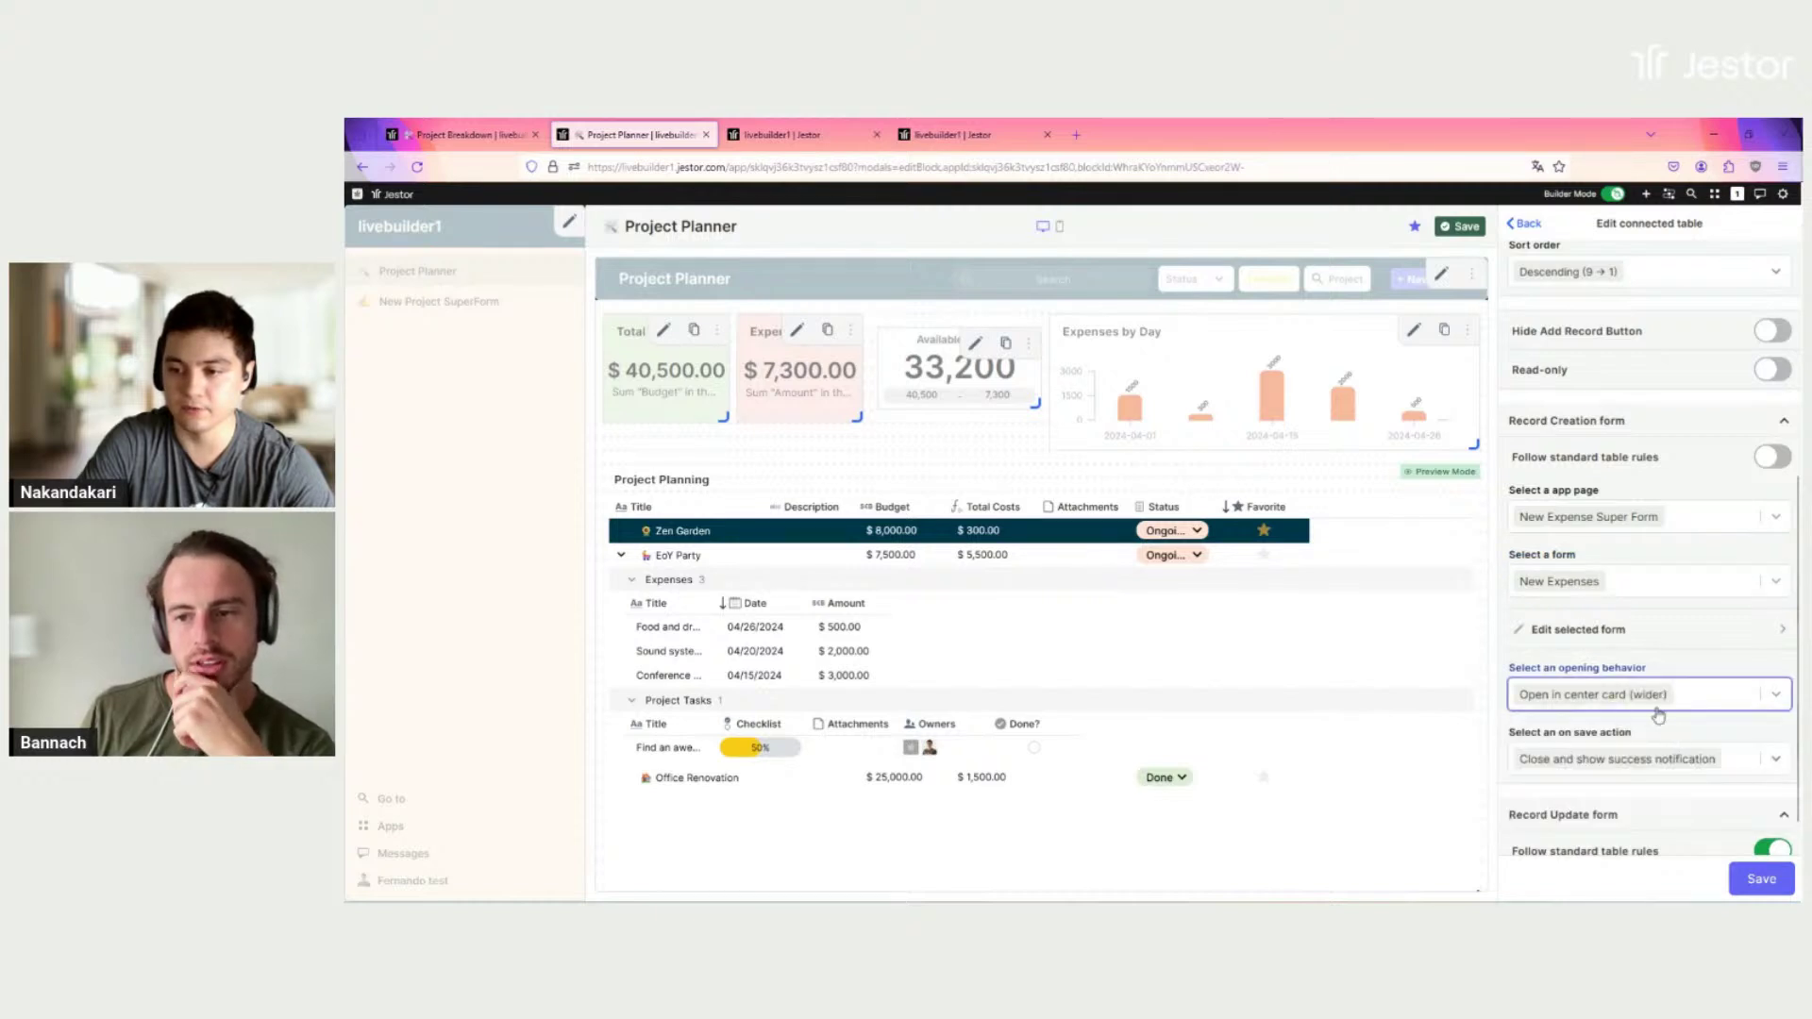
scroll(1729, 791, "down", 1)
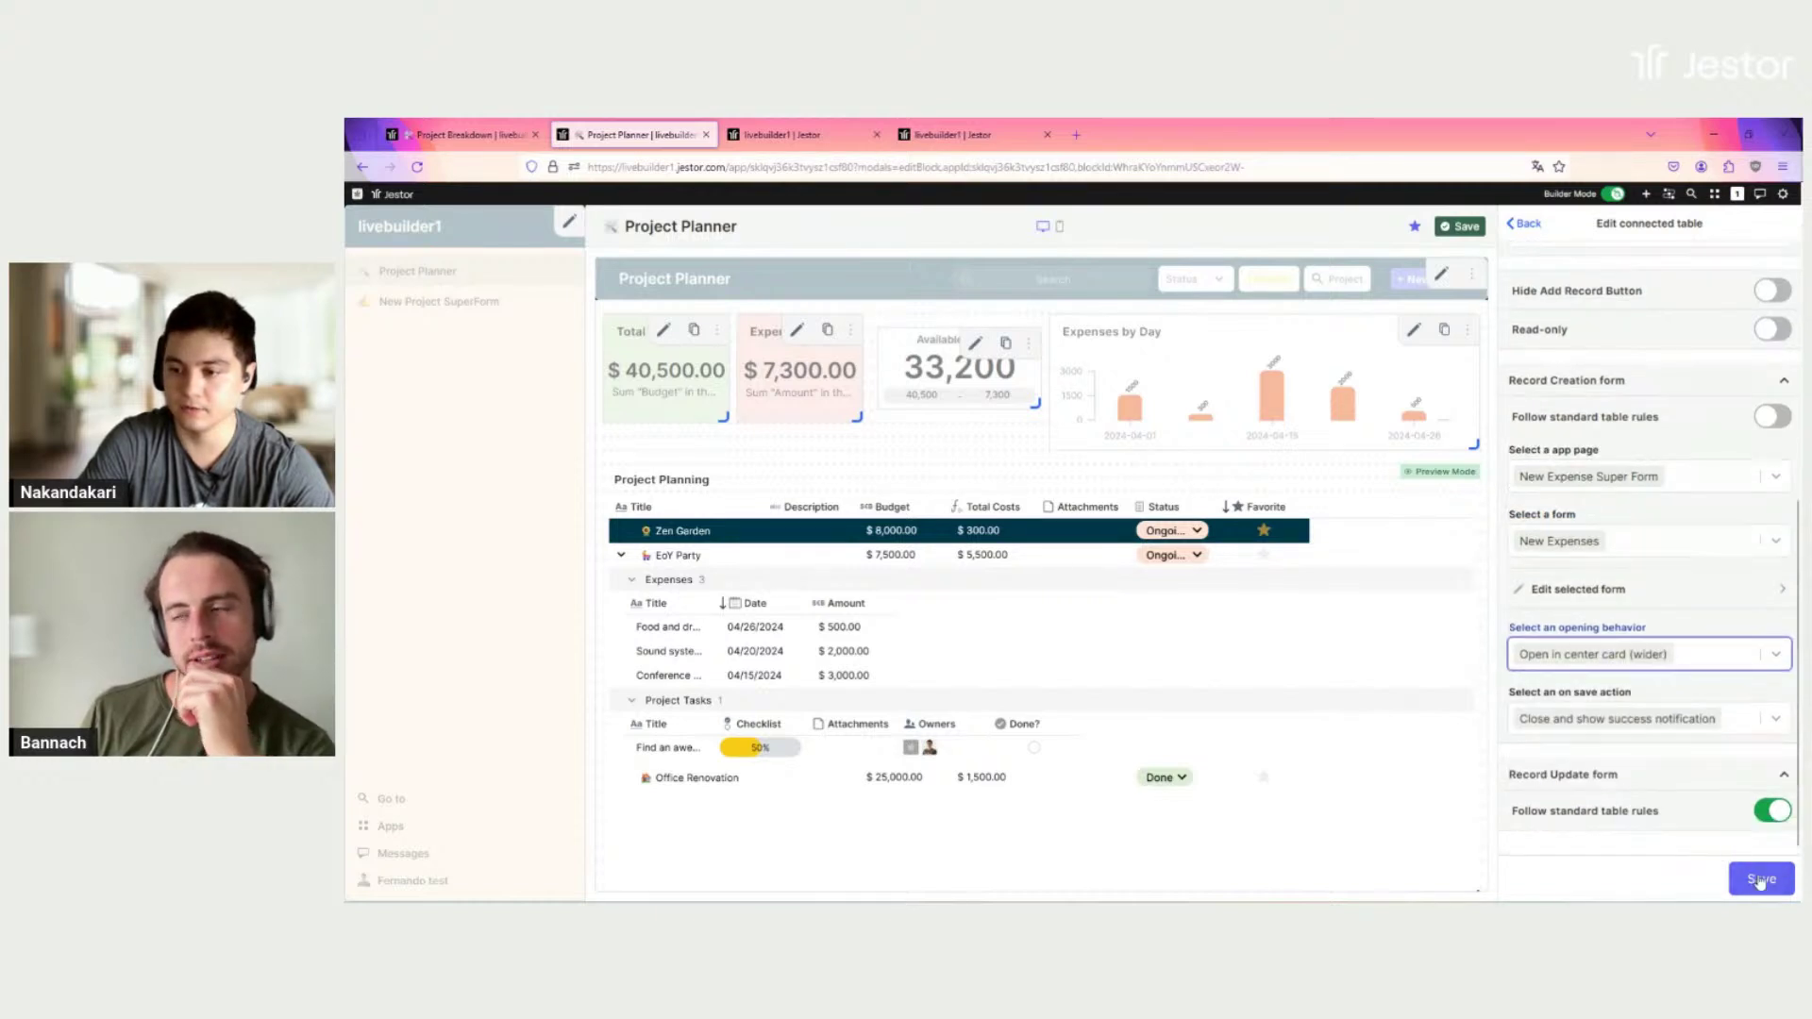
left_click(1760, 881)
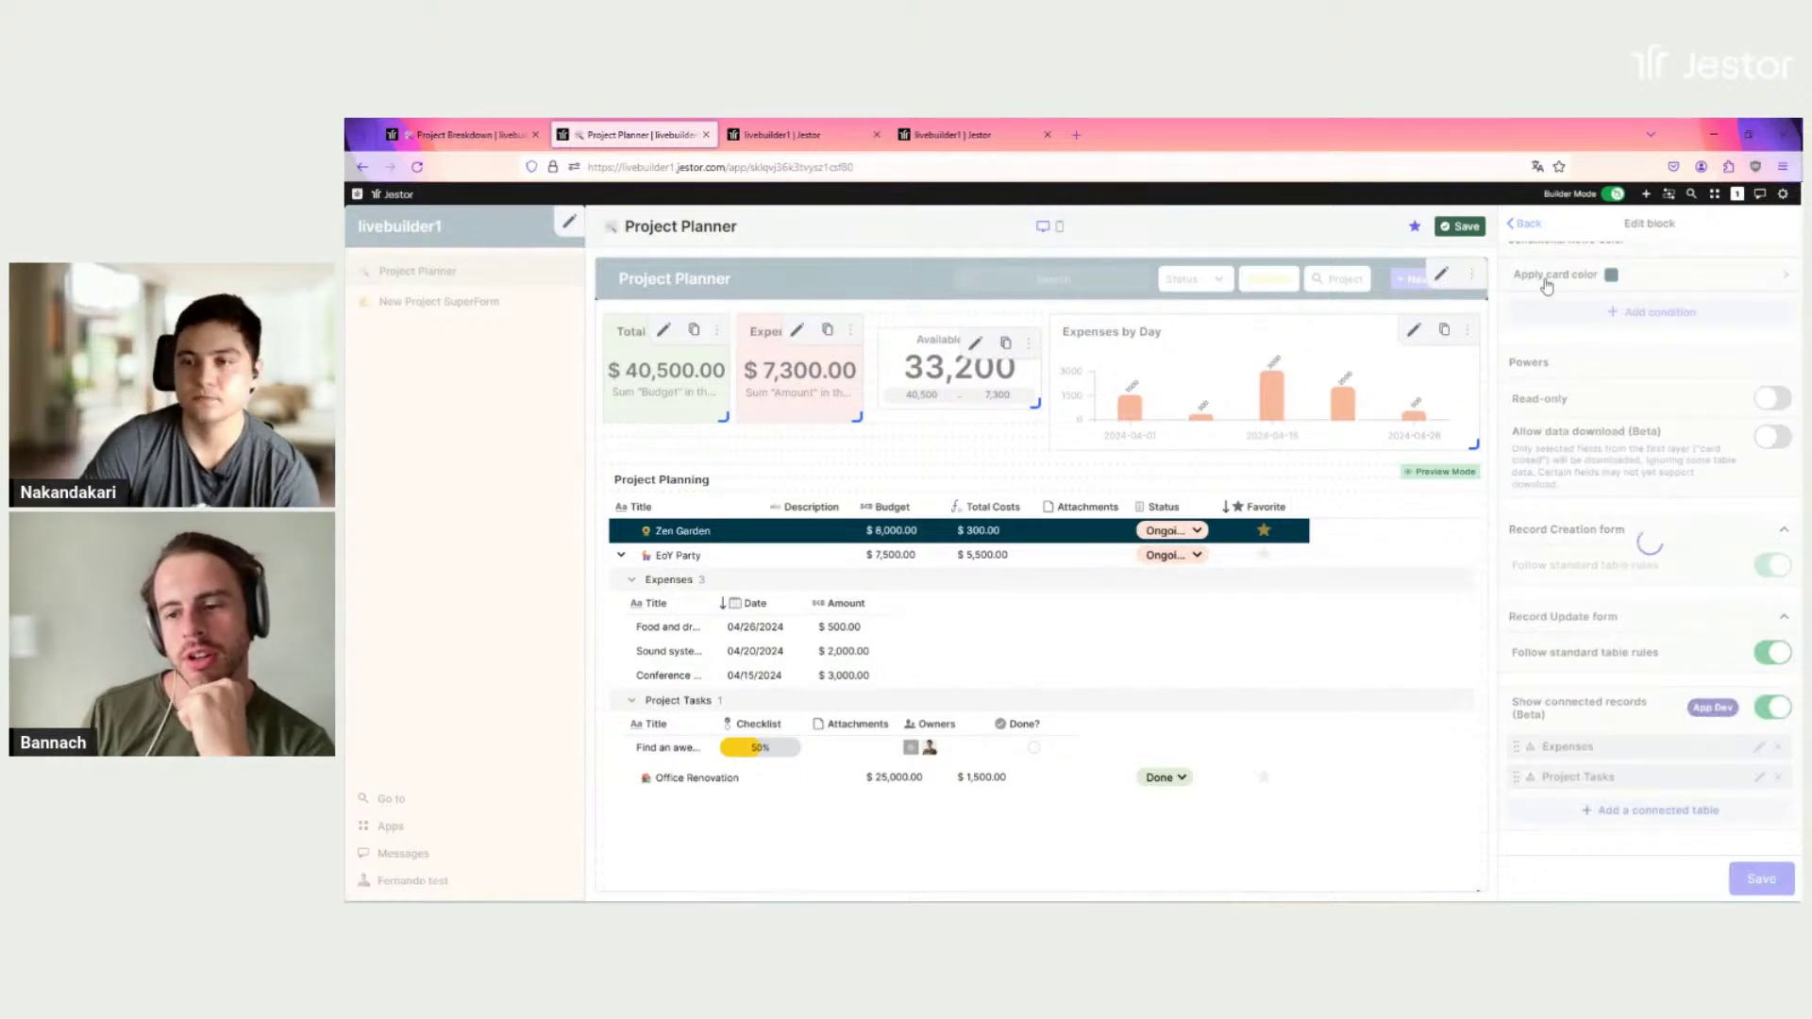
Step: Turn off Builder Mode and preview the new expense form from EoY Party's Expenses, closing it without submitting
left_click(1616, 195)
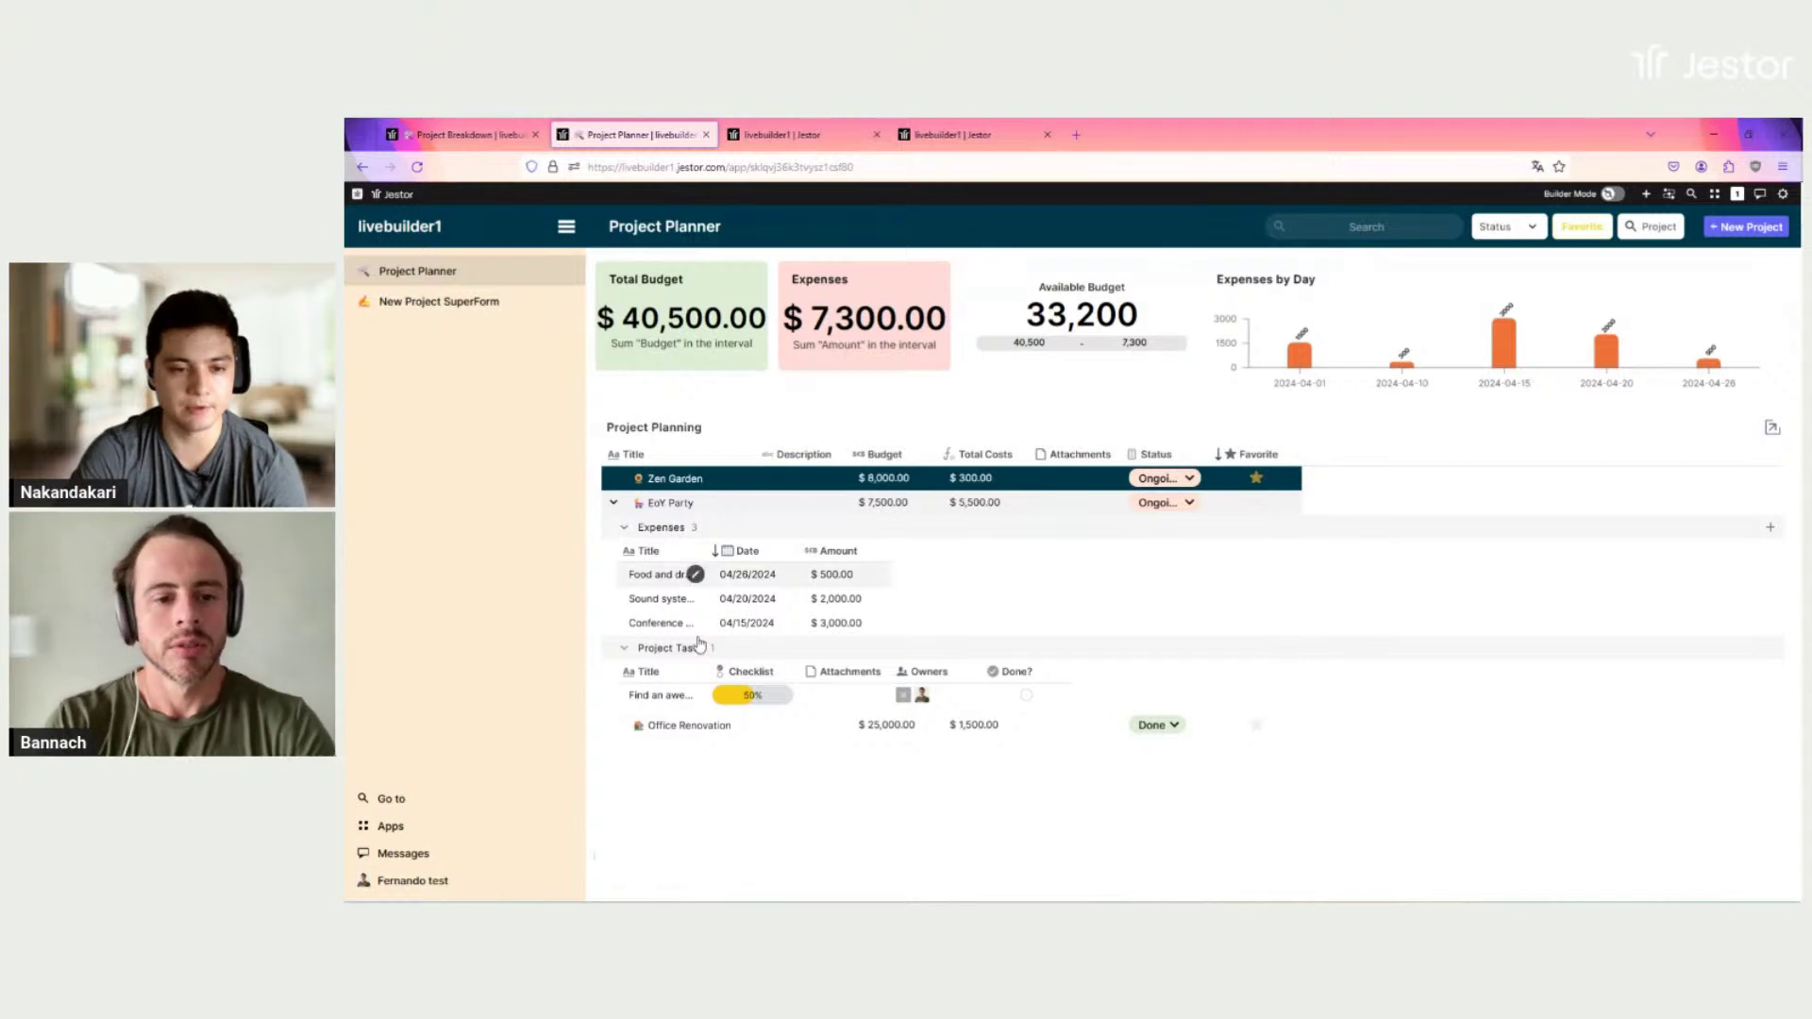
left_click(1772, 529)
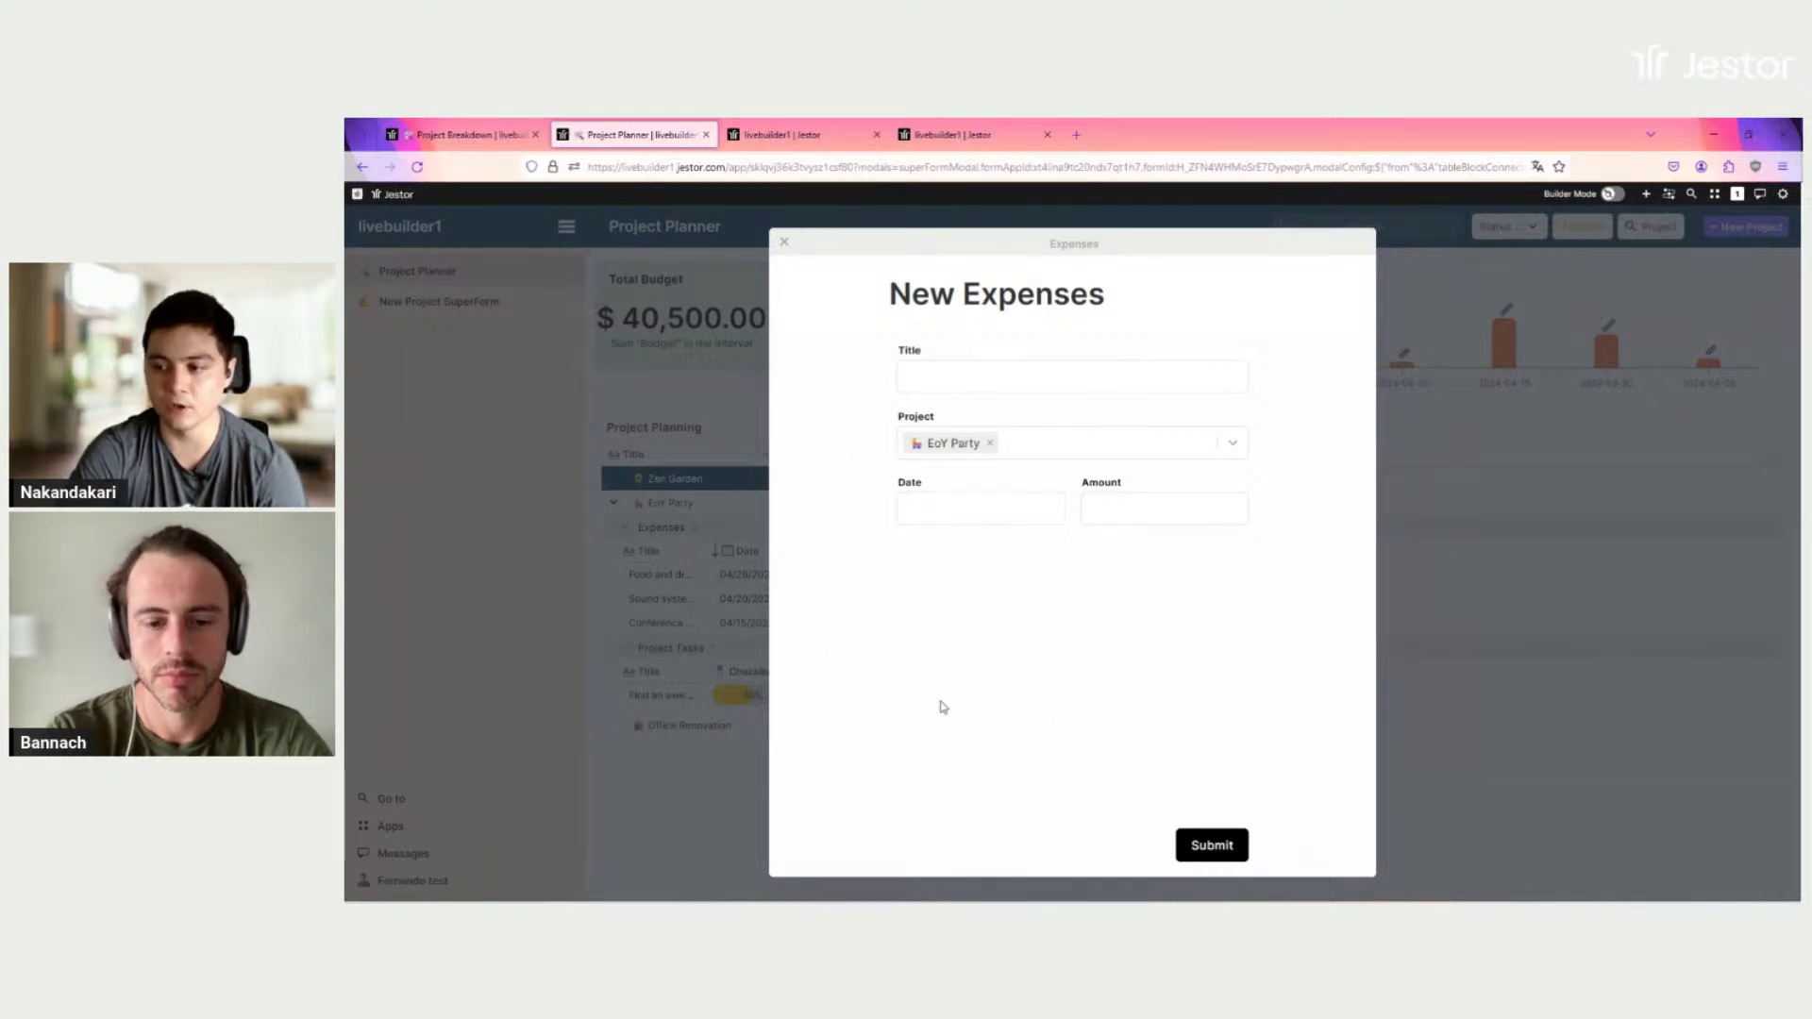
left_click(783, 249)
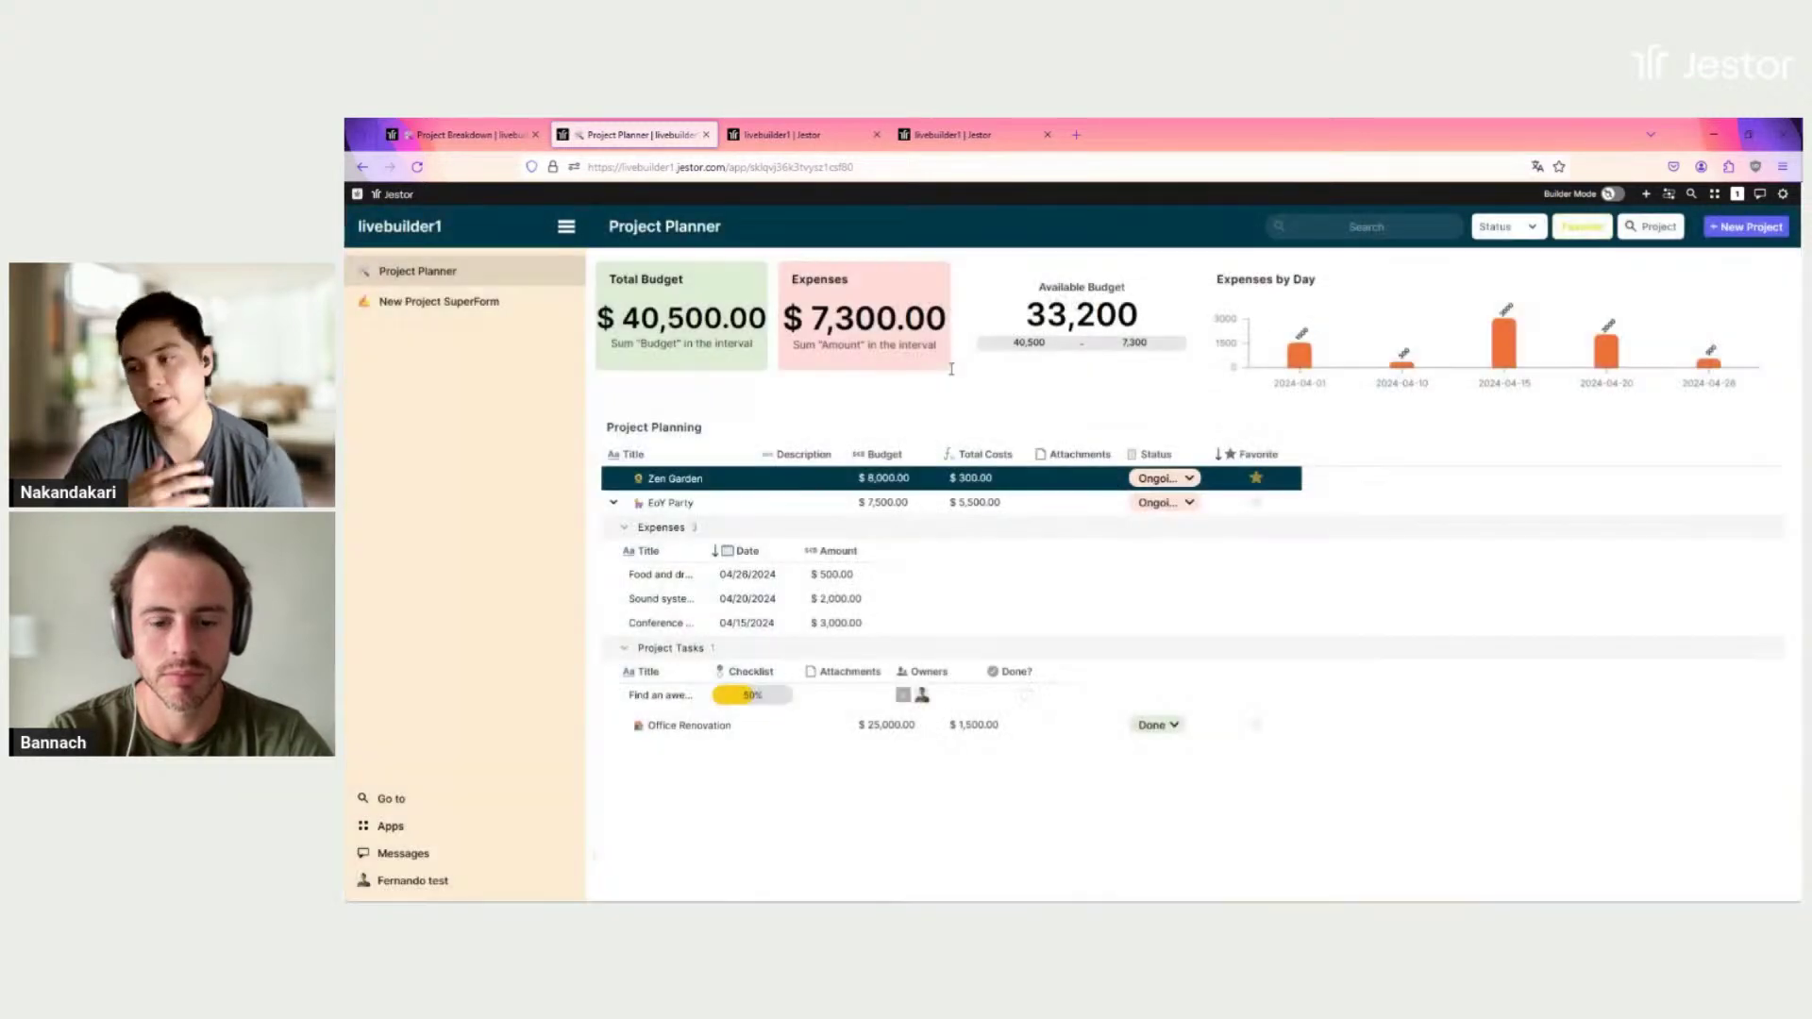
Step: Filter Project Planning to favorite projects and expand Zen Garden's Expenses and Project Tasks
mouse_move(701, 577)
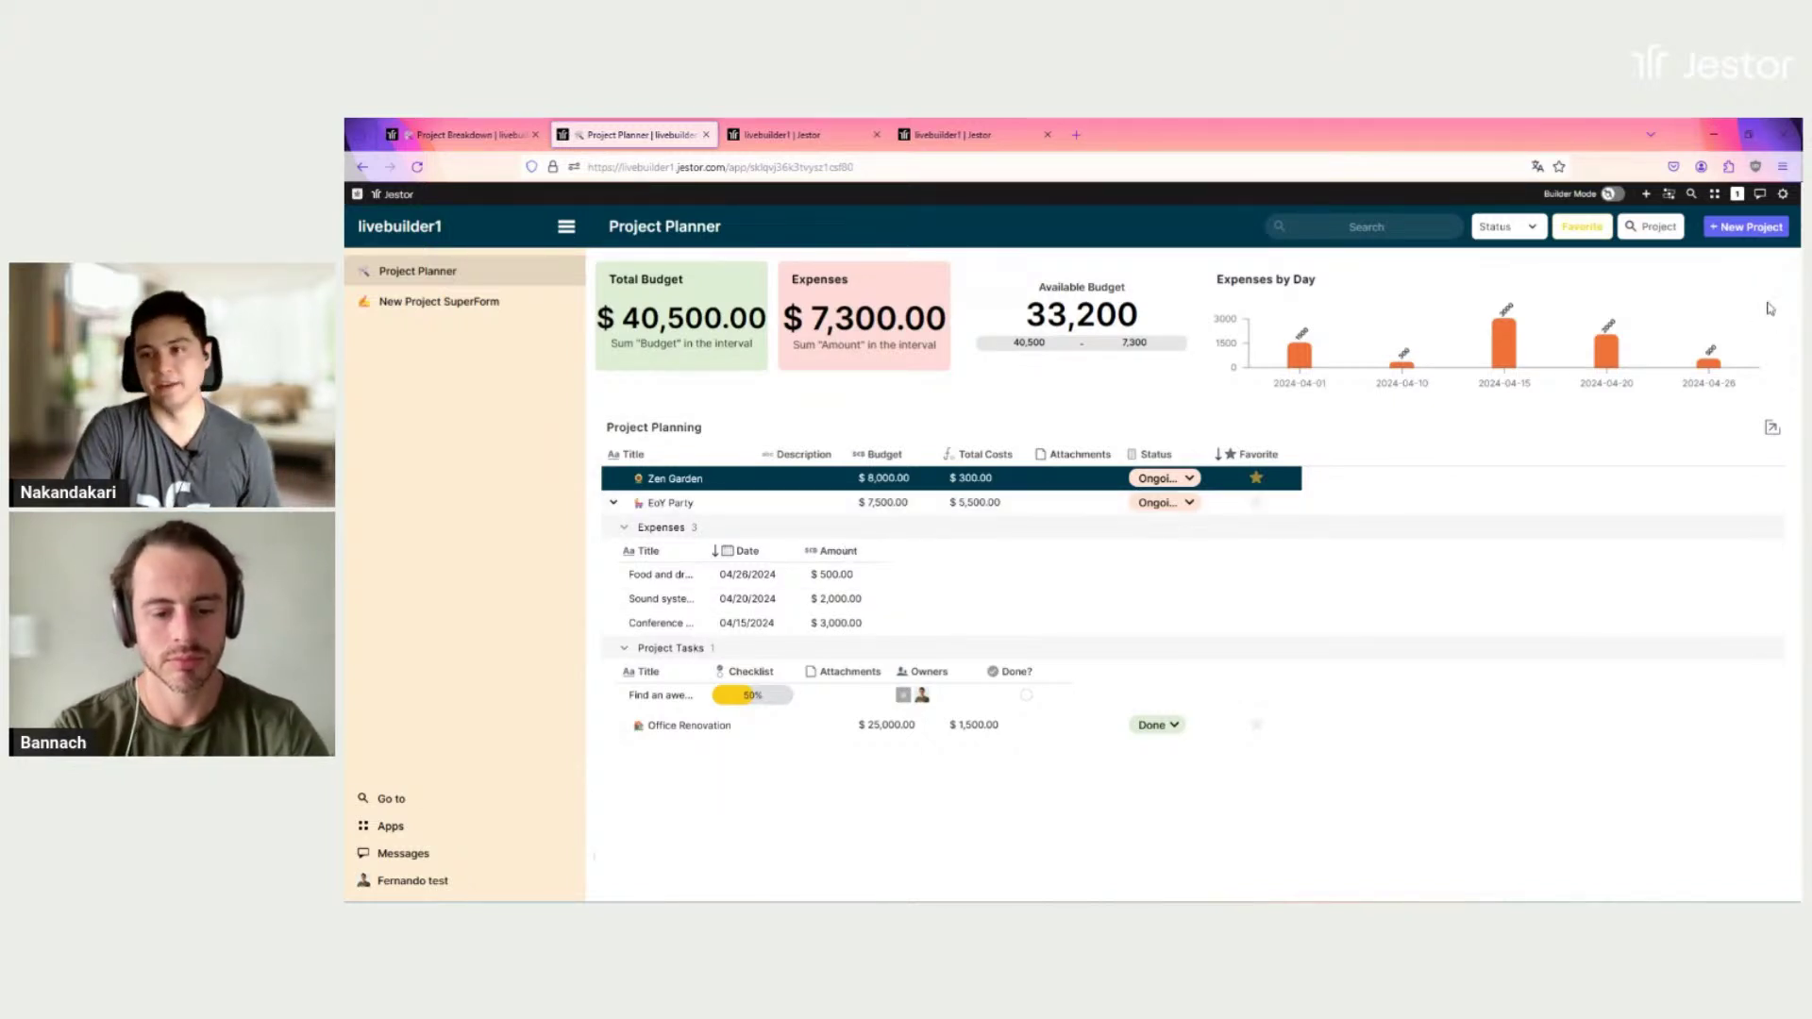
left_click(1582, 226)
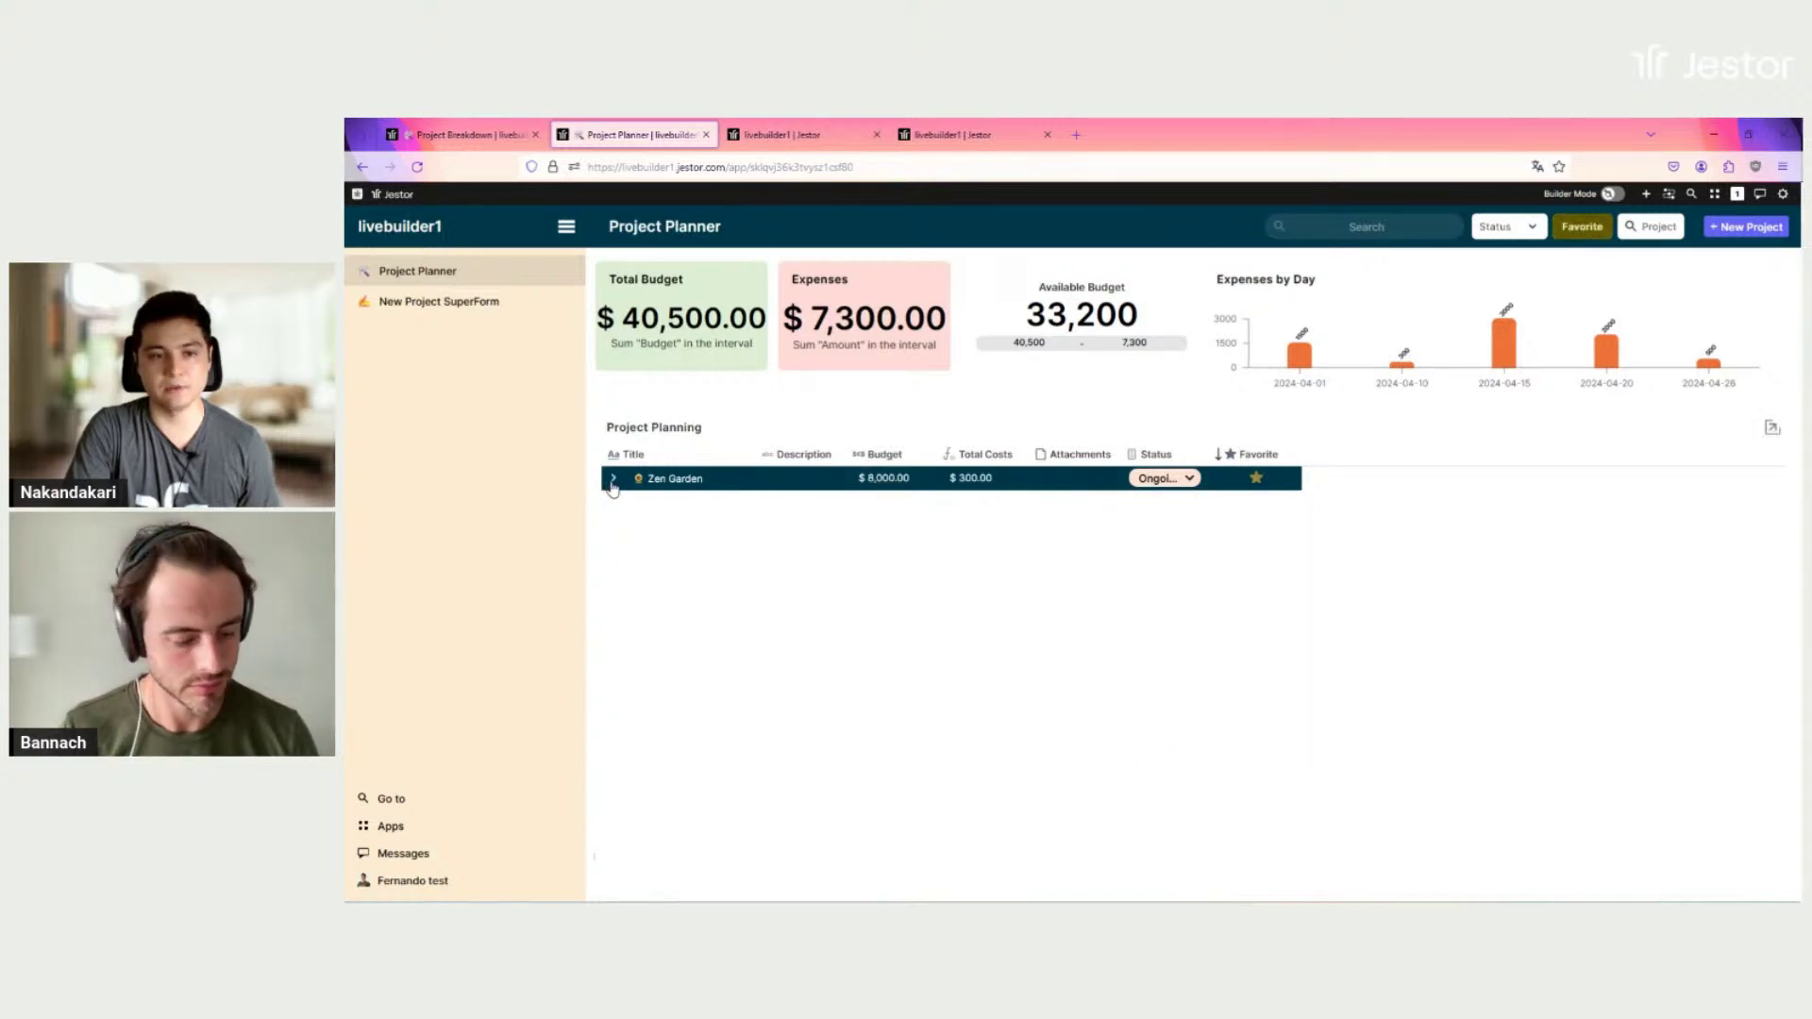
left_click(613, 480)
left_click(625, 507)
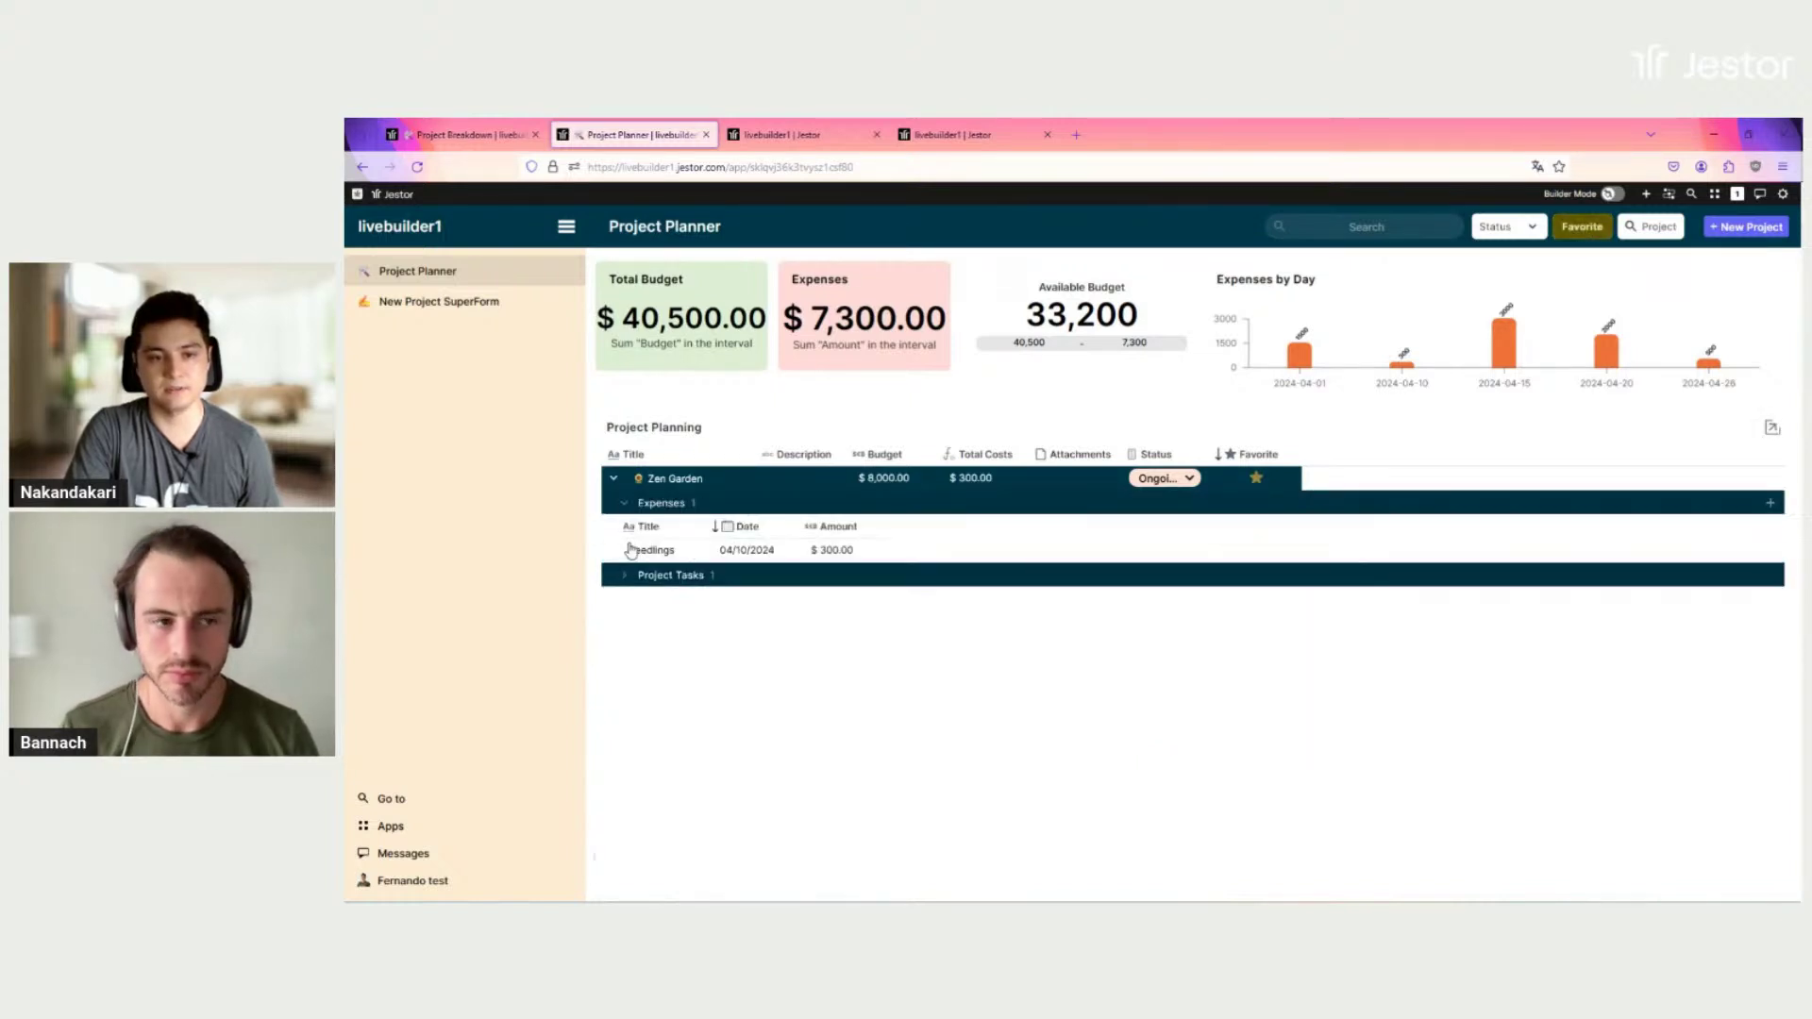
left_click(625, 573)
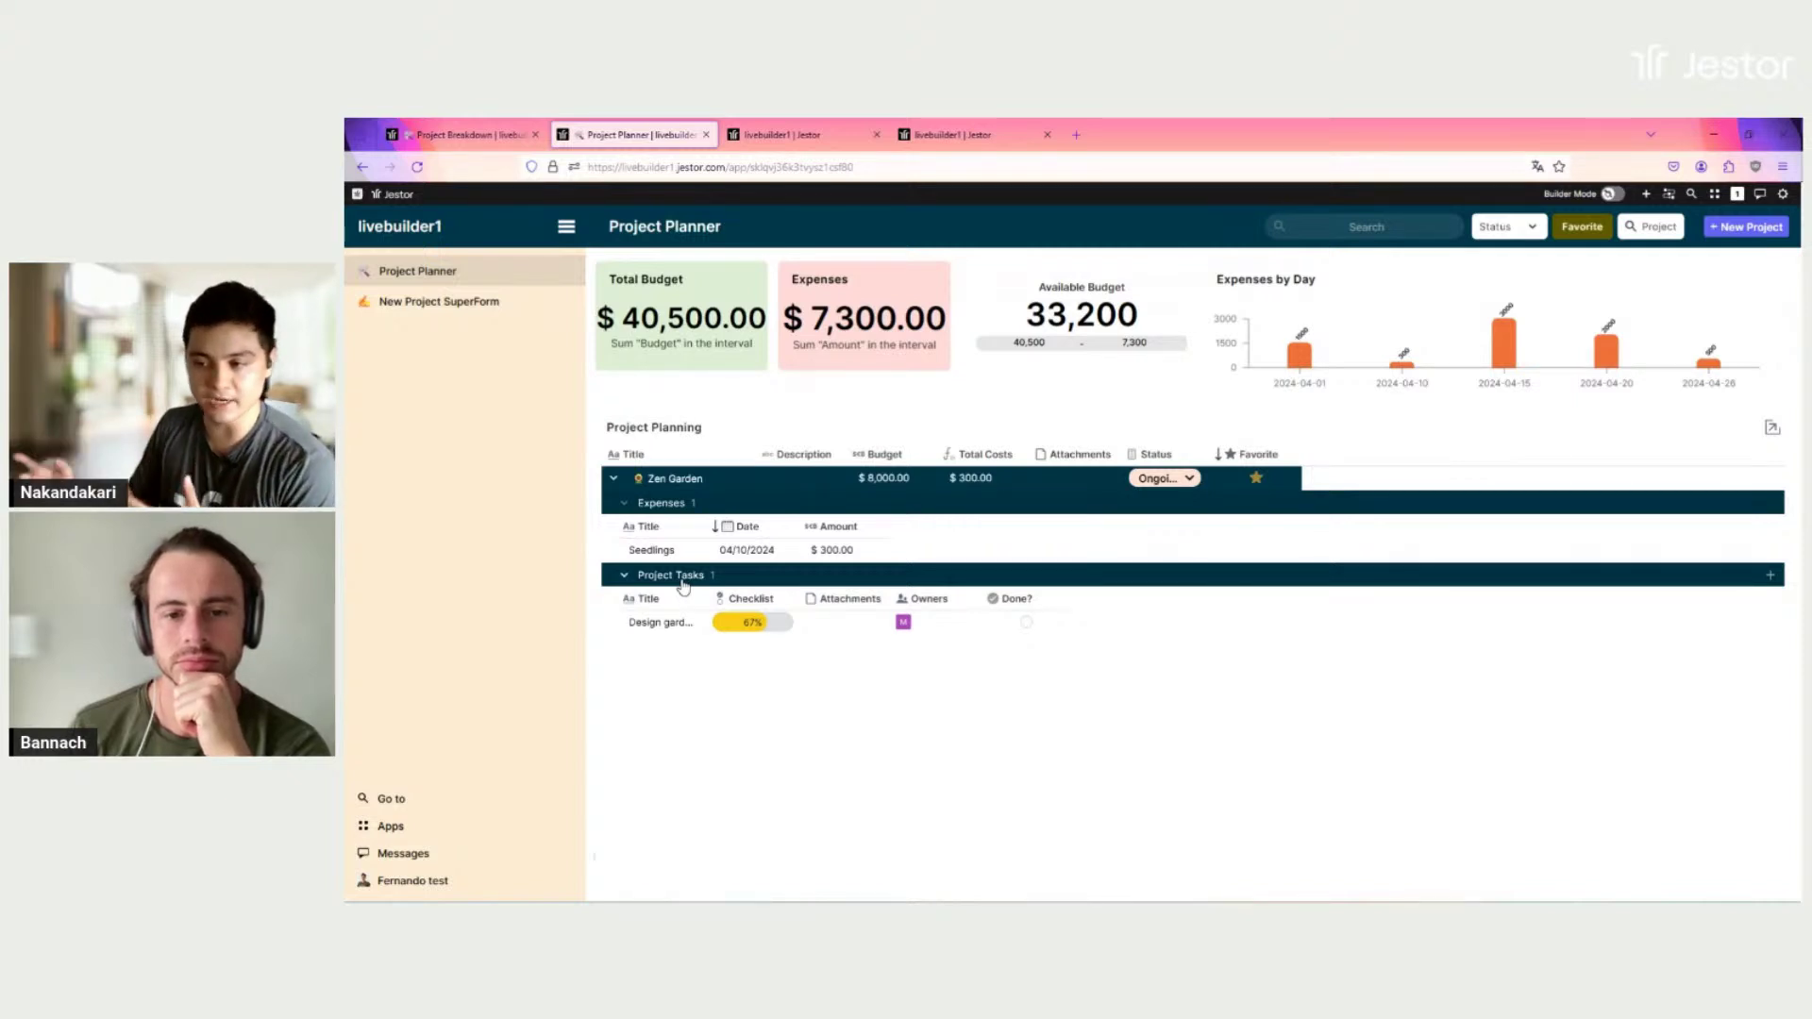
Step: Compare the Expenses table's records with the nested expenses in the Project Breakdown app
left_click(804, 137)
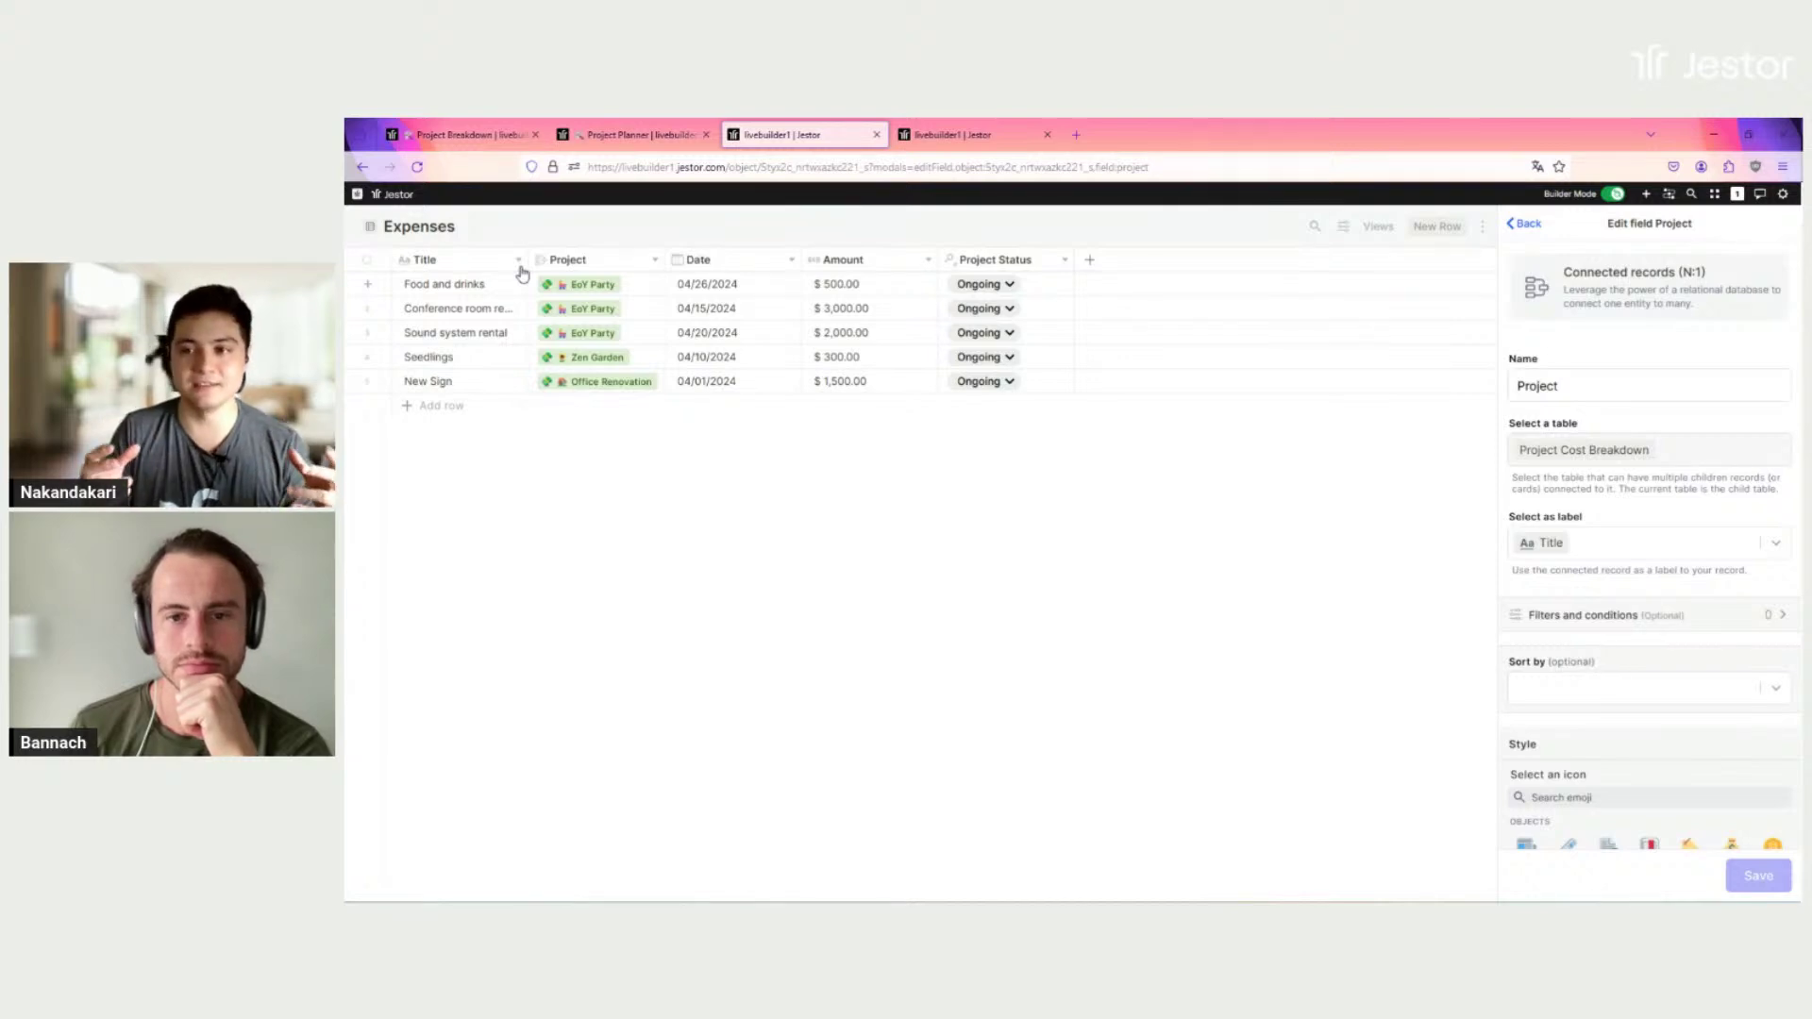
left_click(461, 137)
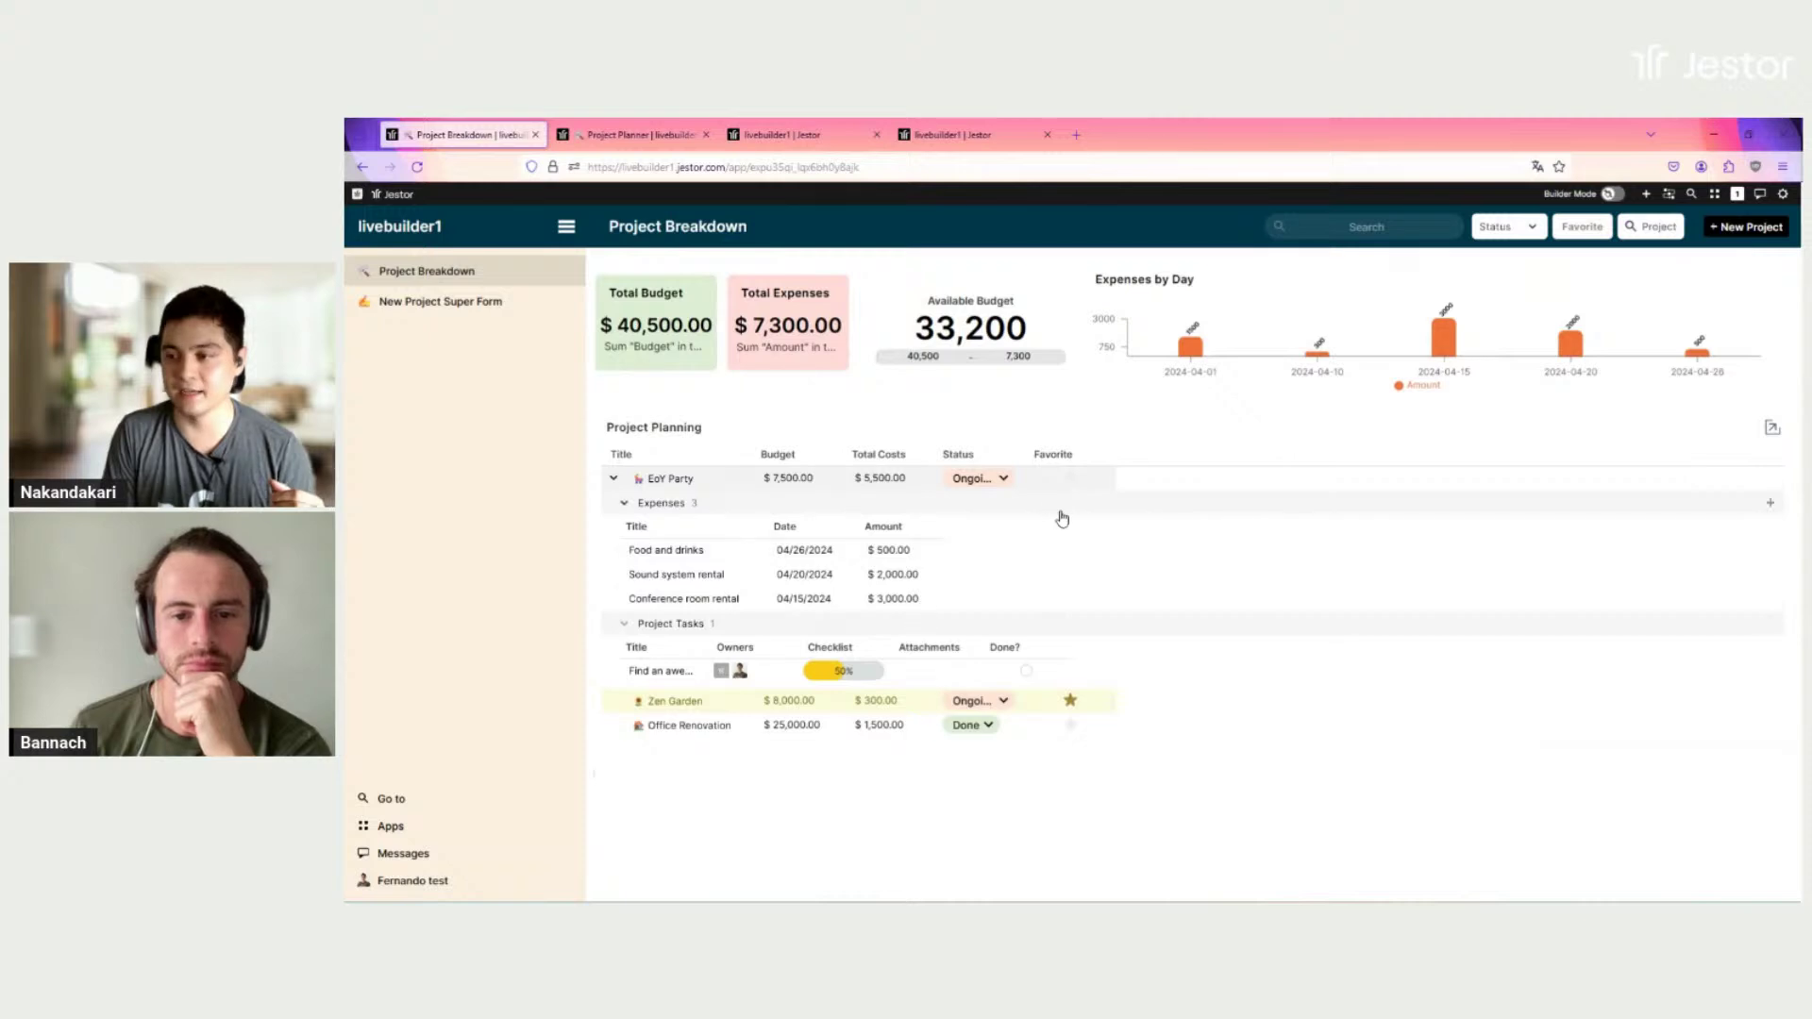
left_click(785, 137)
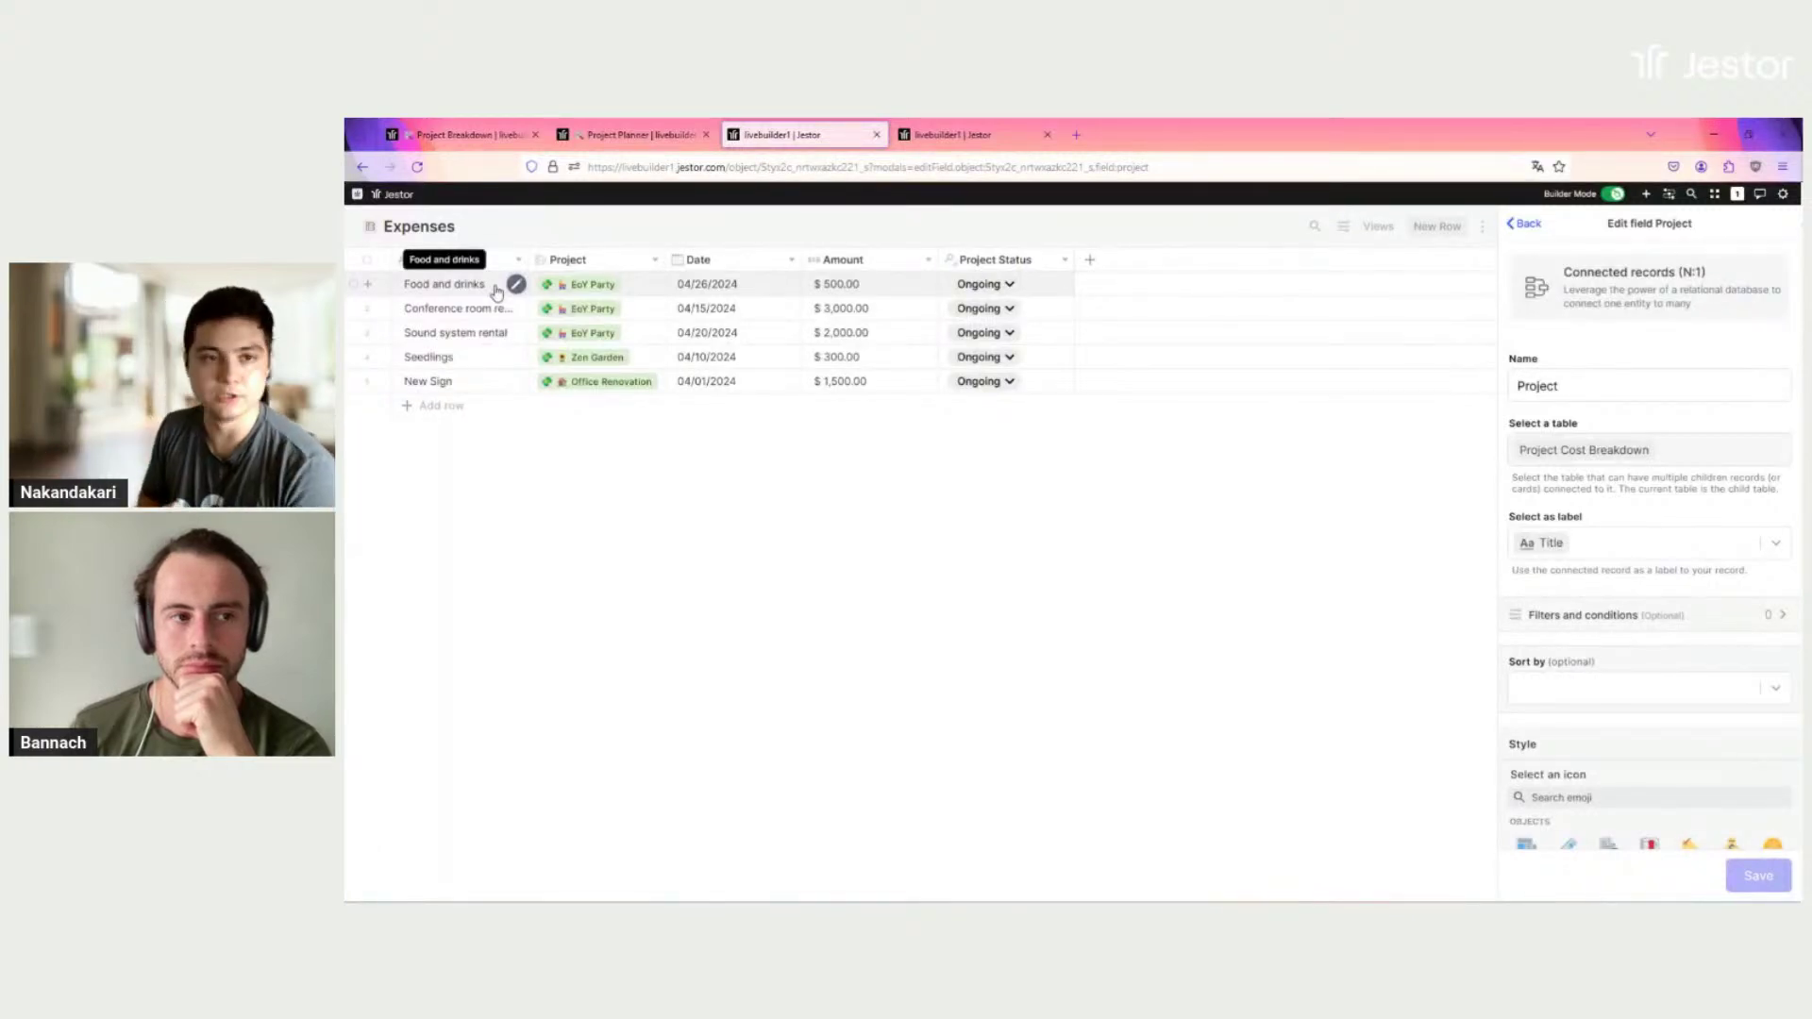
Step: Return to the Project Planner app and clear the Favorite filter from the project list
left_click(622, 135)
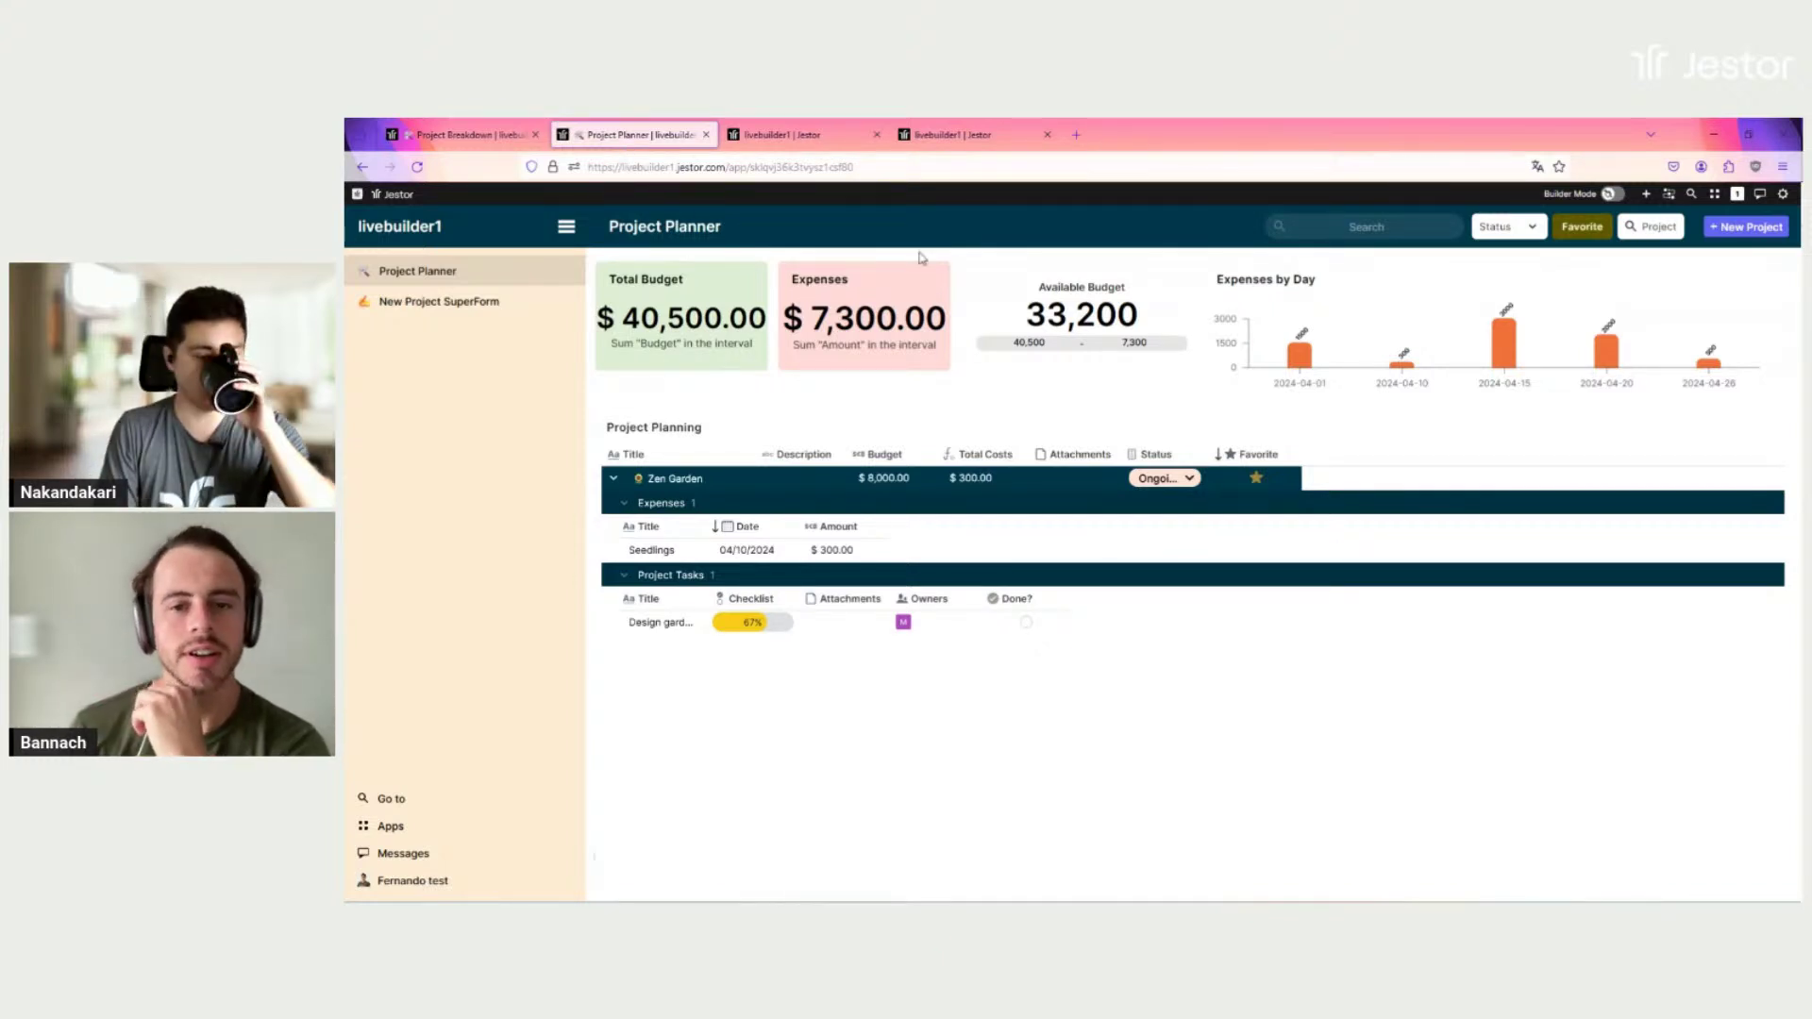
left_click(1578, 229)
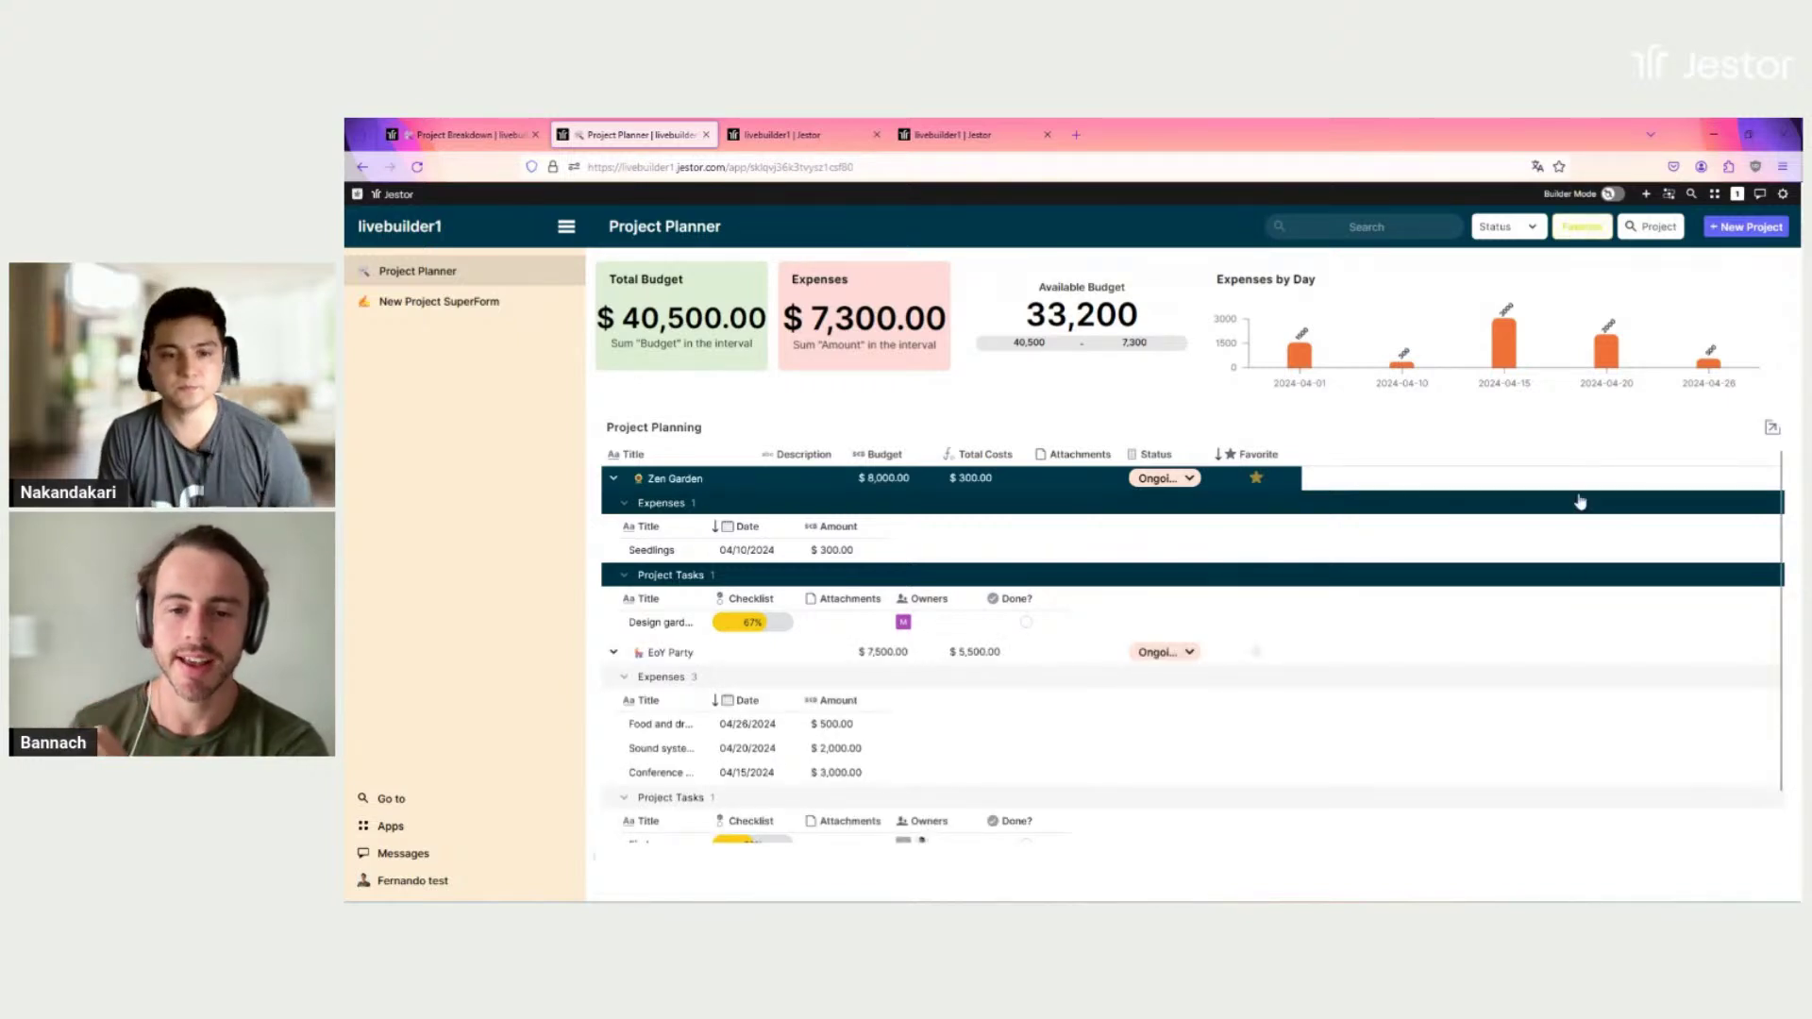
scroll(1581, 609, "down", 1)
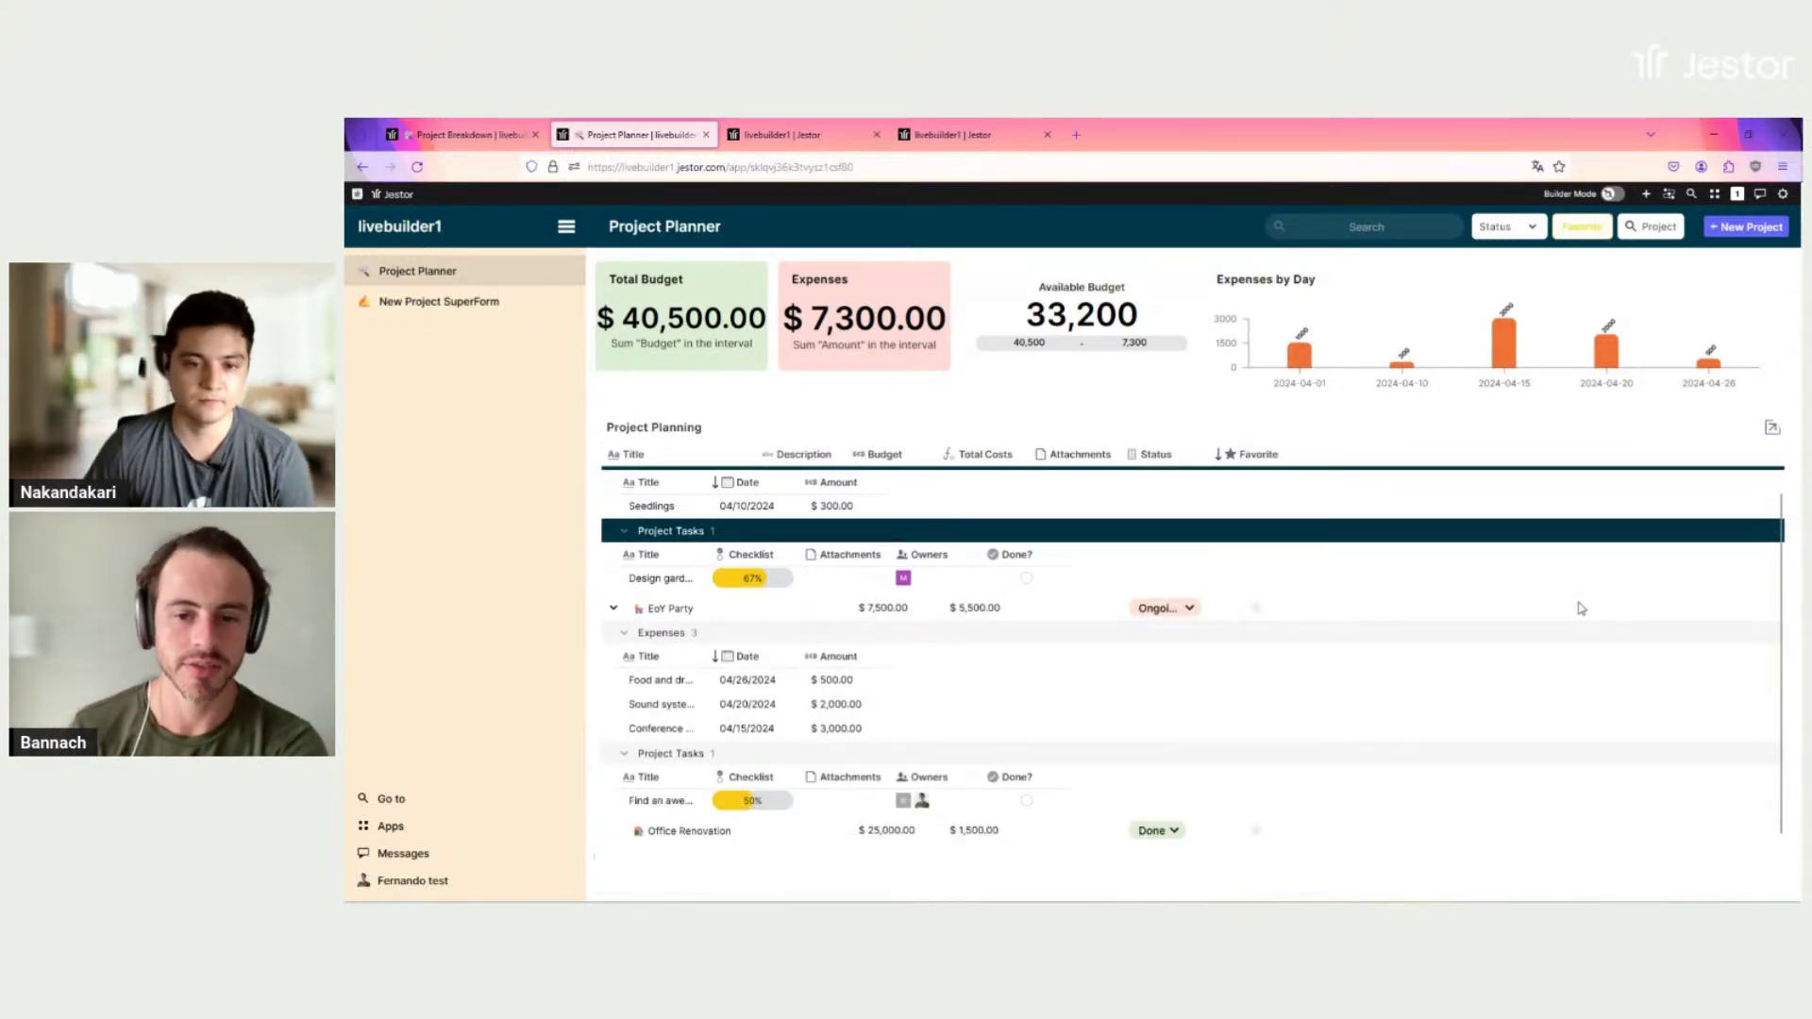